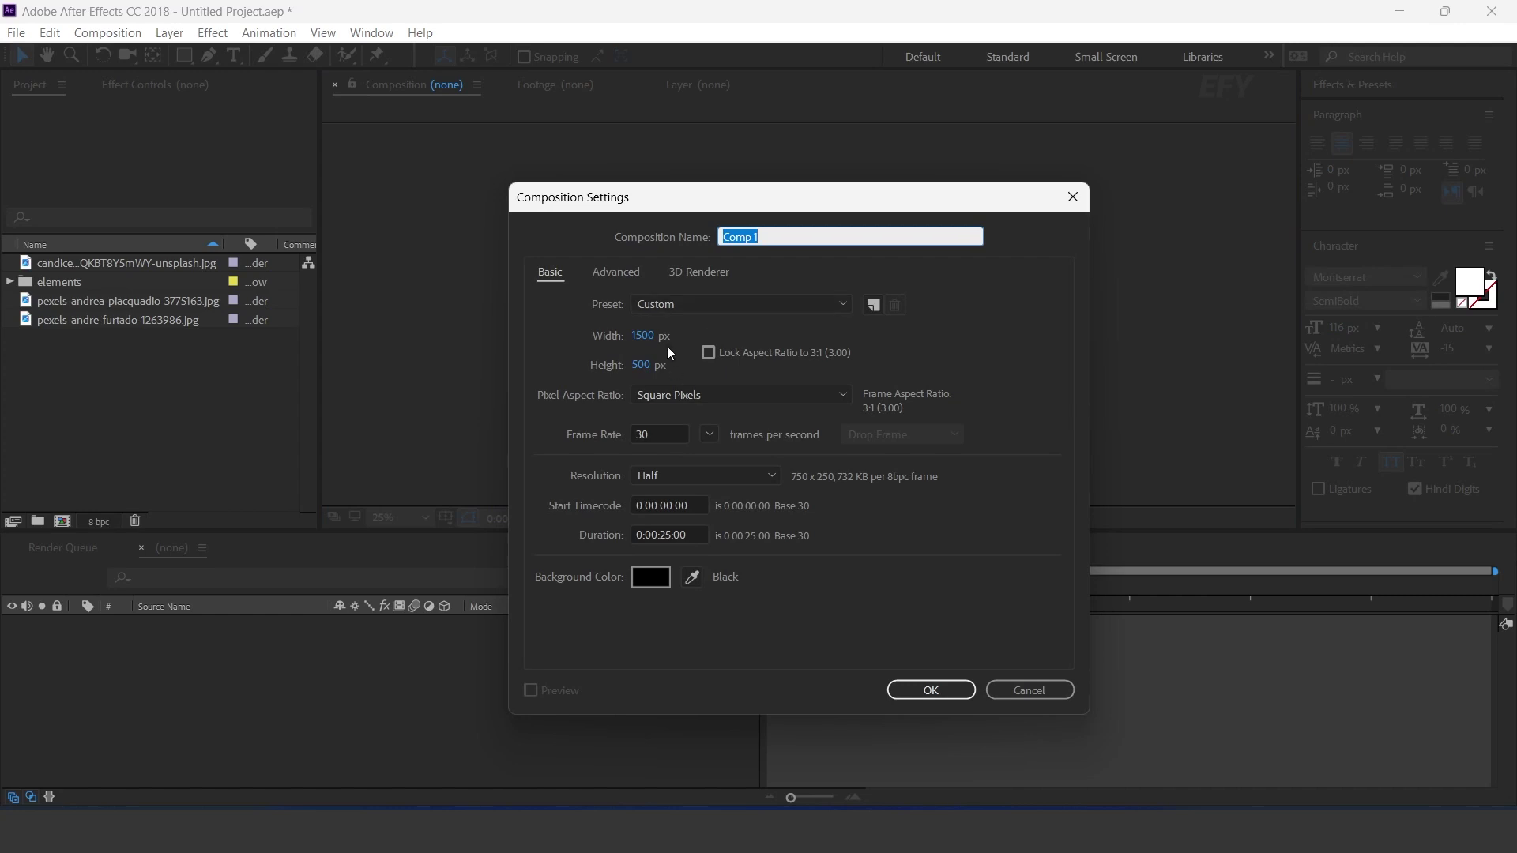
- Create a new composition named "mian comp" with a frame size of 1920 by 1080 px
click(642, 335)
text(1920)
key(Tab)
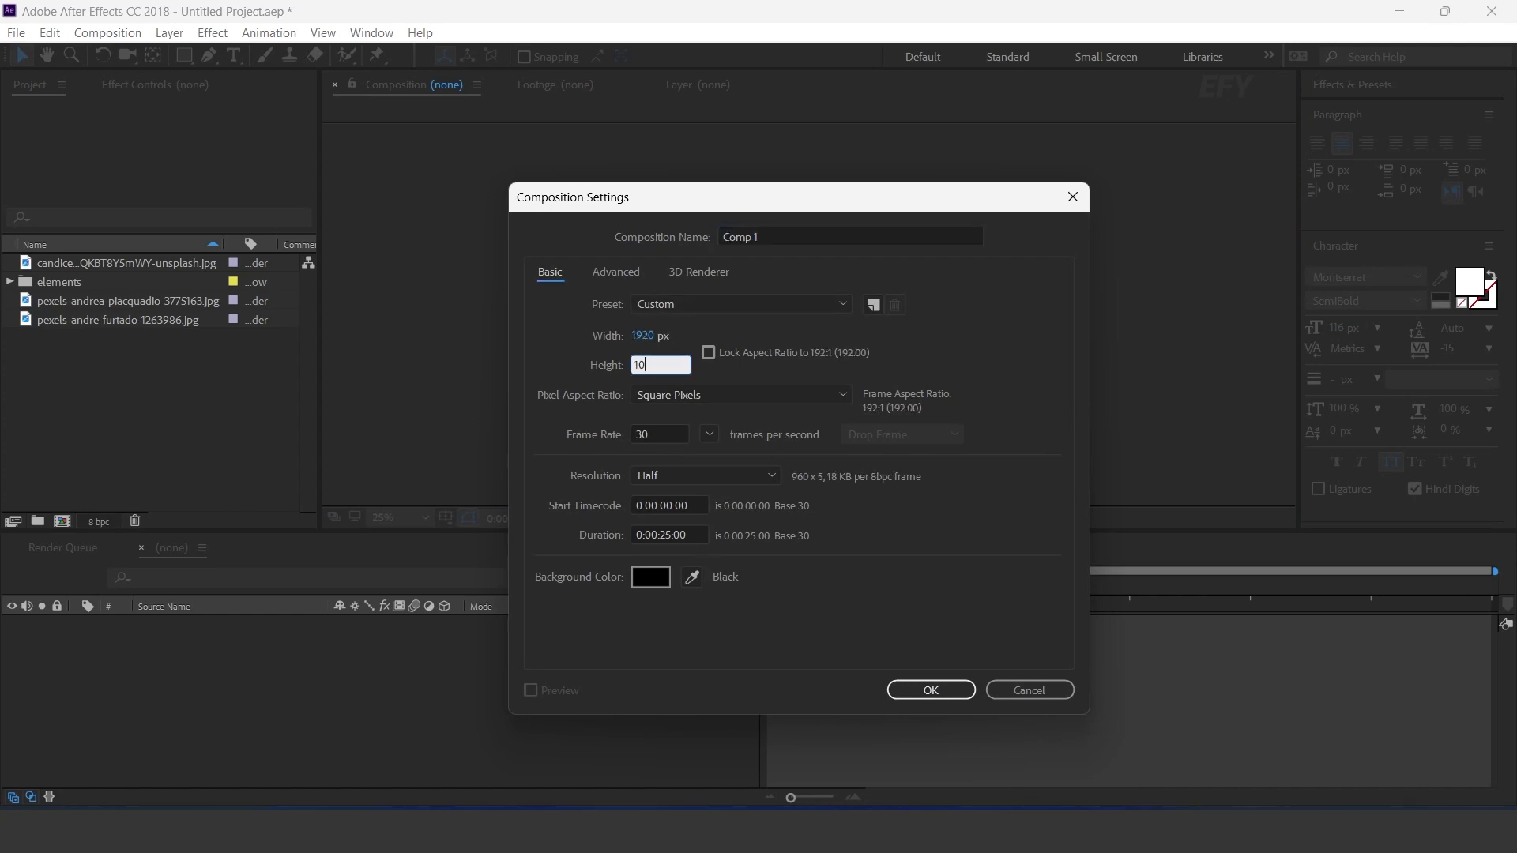
text(1080)
click(779, 236)
text(mian c)
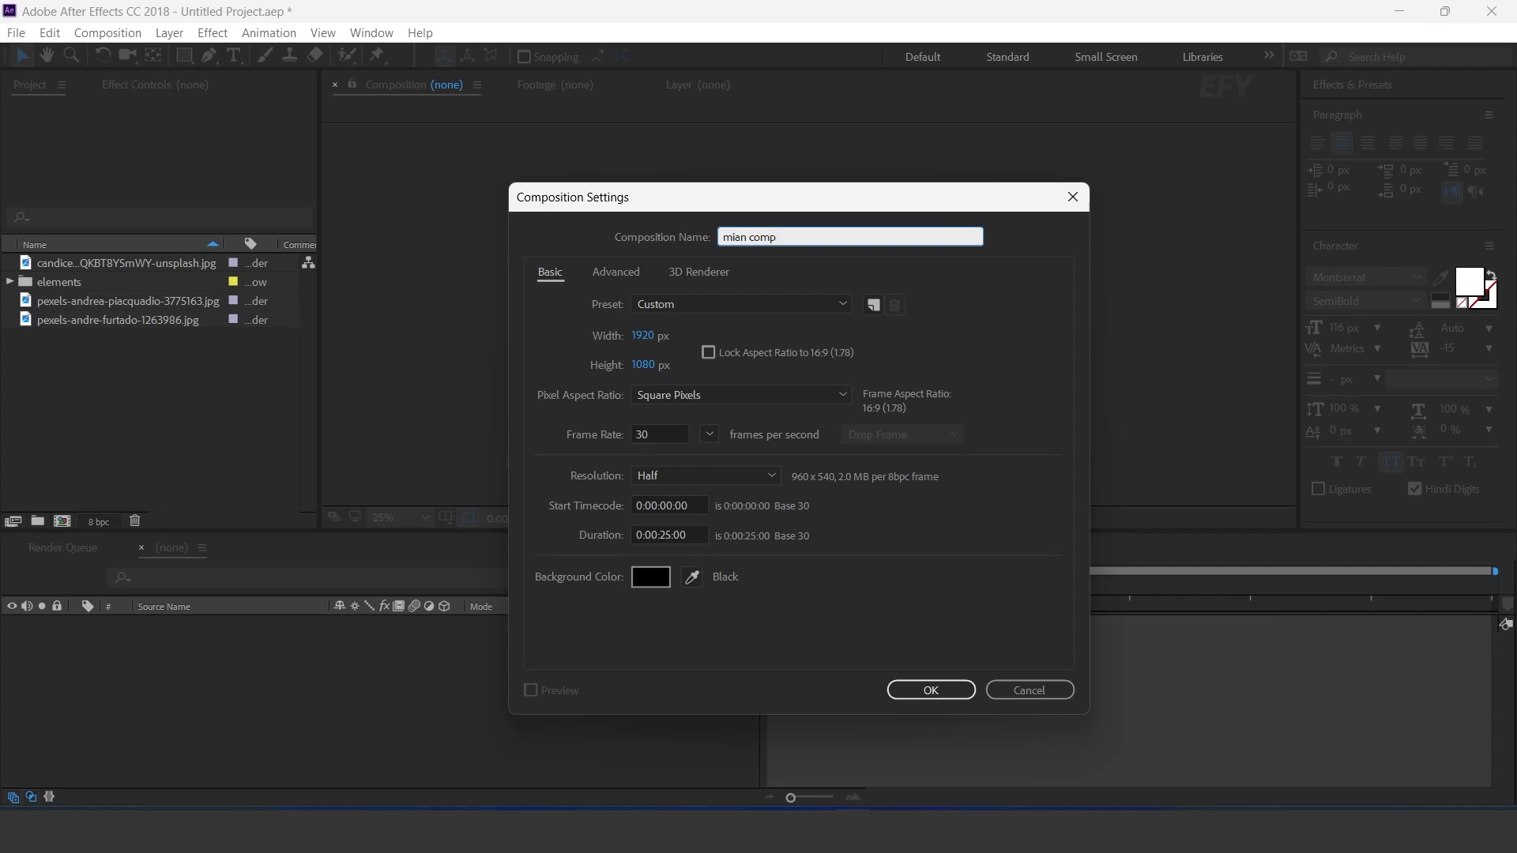
key(Return)
- Create another composition with the same settings, named "main media 1"
click(63, 522)
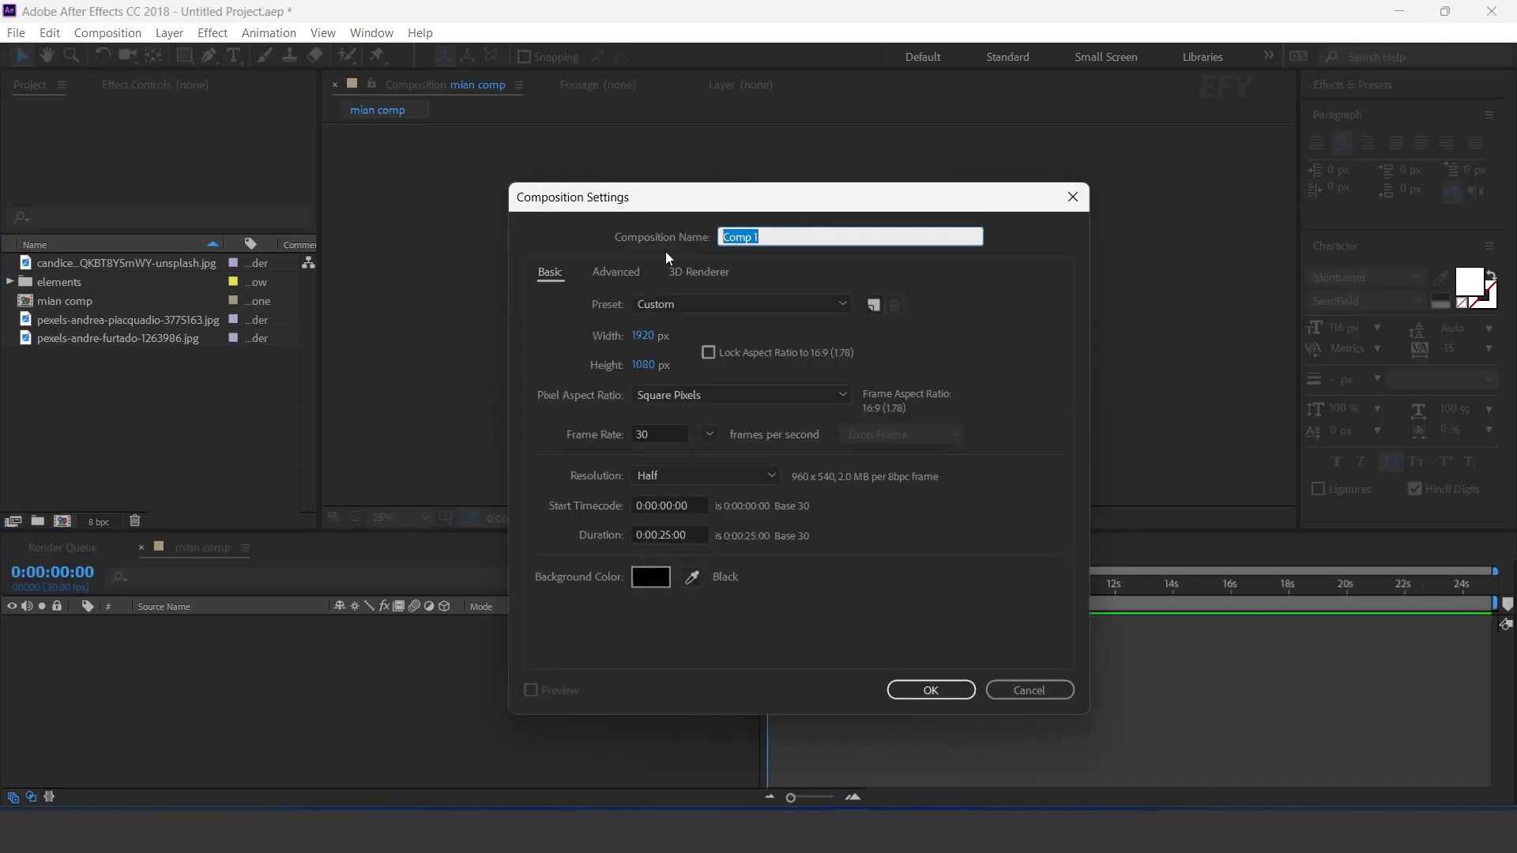
text(main media)
key(Return)
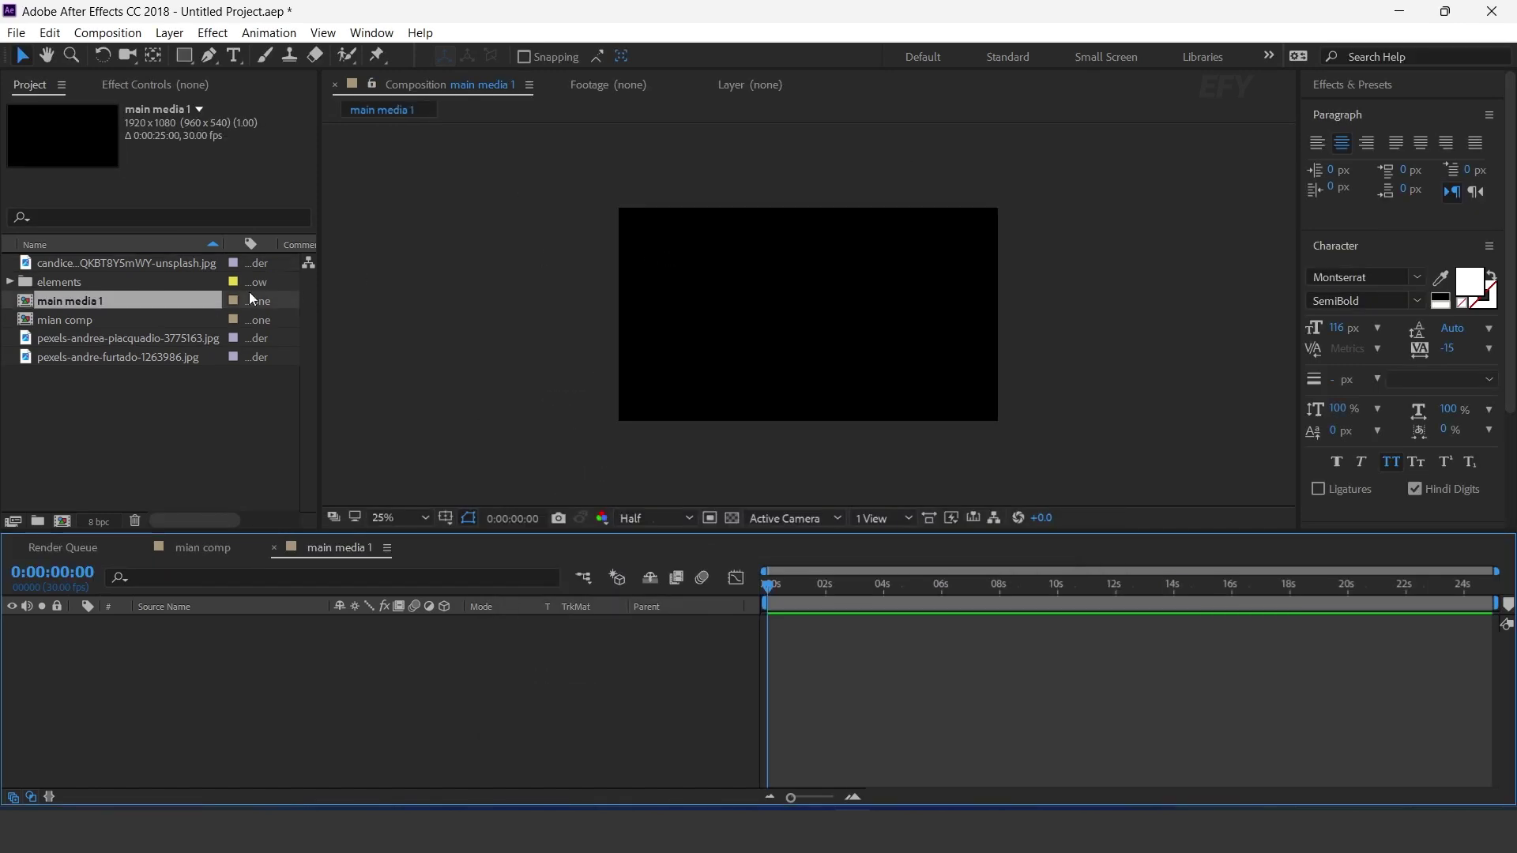
- Place the sunflower photo ending in 1263986.jpg in main media 1 and scale it down until it just covers the frame
click(87, 360)
drag(27, 367, 492, 730)
key(s)
drag(399, 649, 330, 647)
click(70, 662)
click(76, 624)
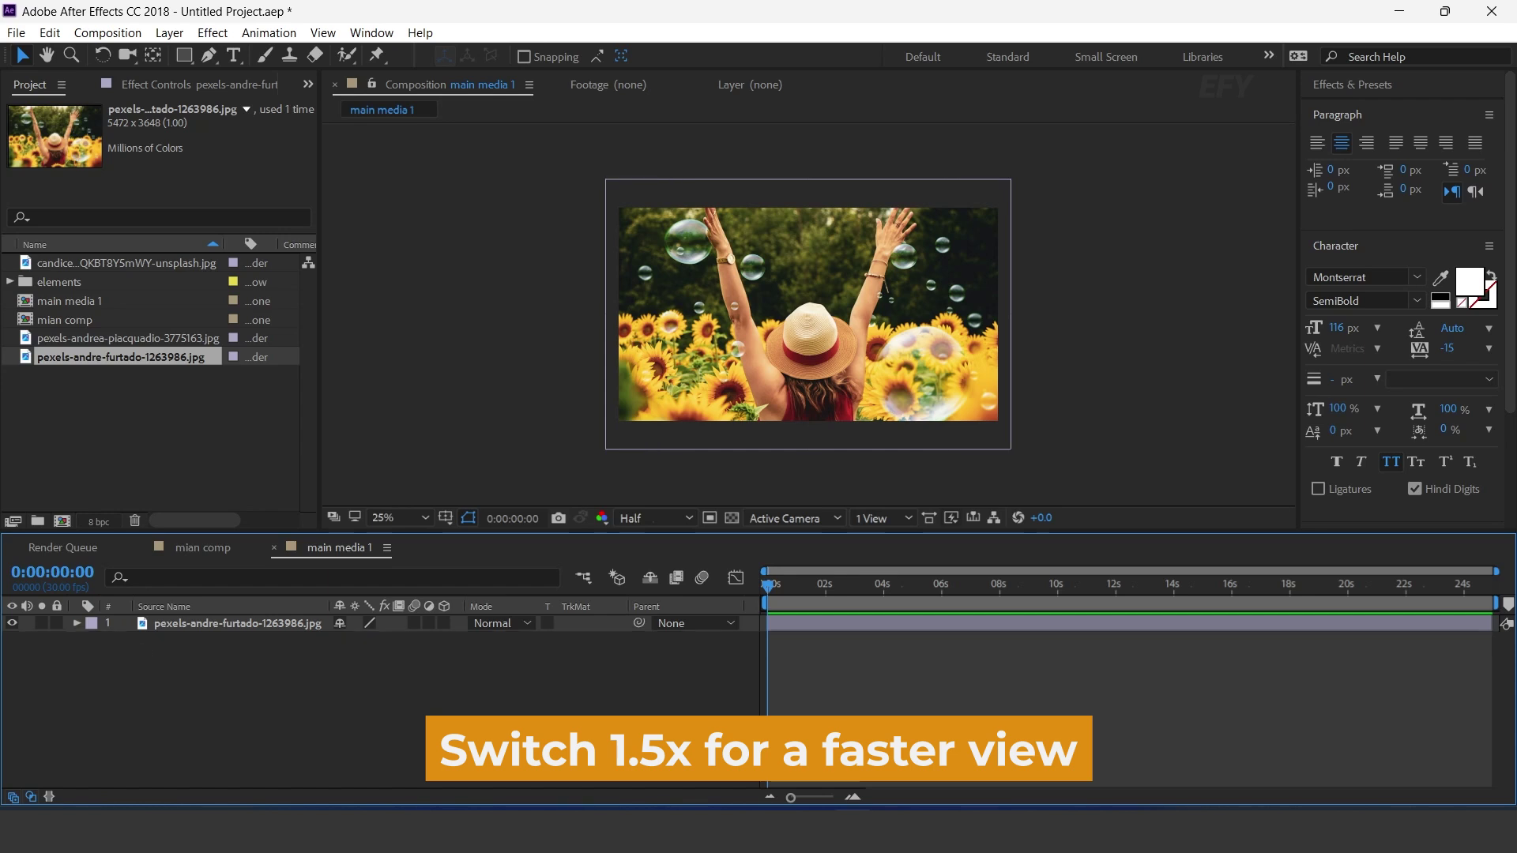
- Draw a 1920 by 1080 rectangle shape around the full frame with a 90 px white stroke and no fill
click(183, 56)
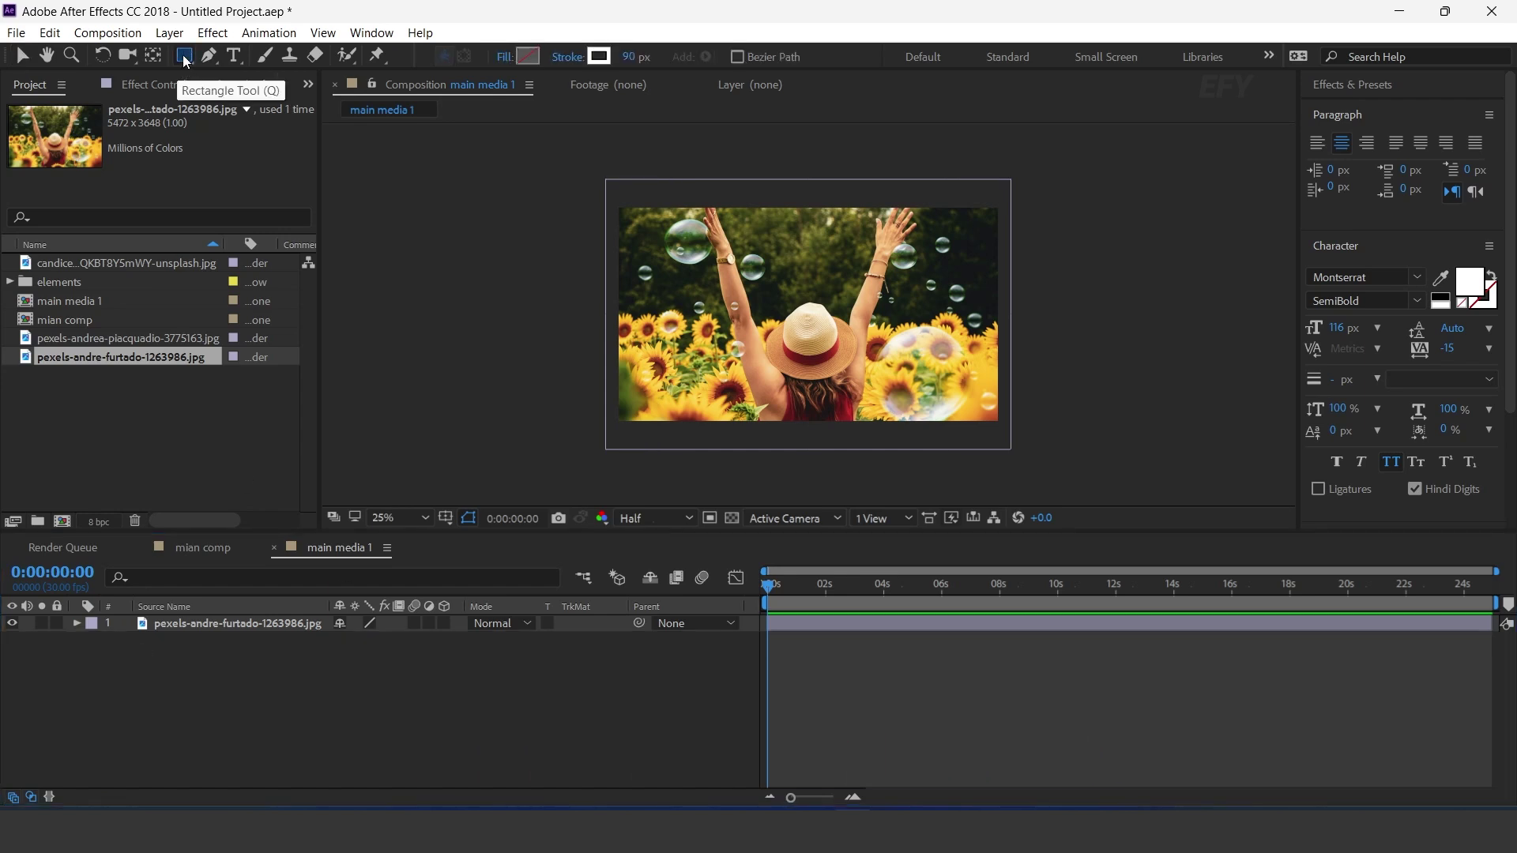
drag(619, 209, 999, 422)
key(v)
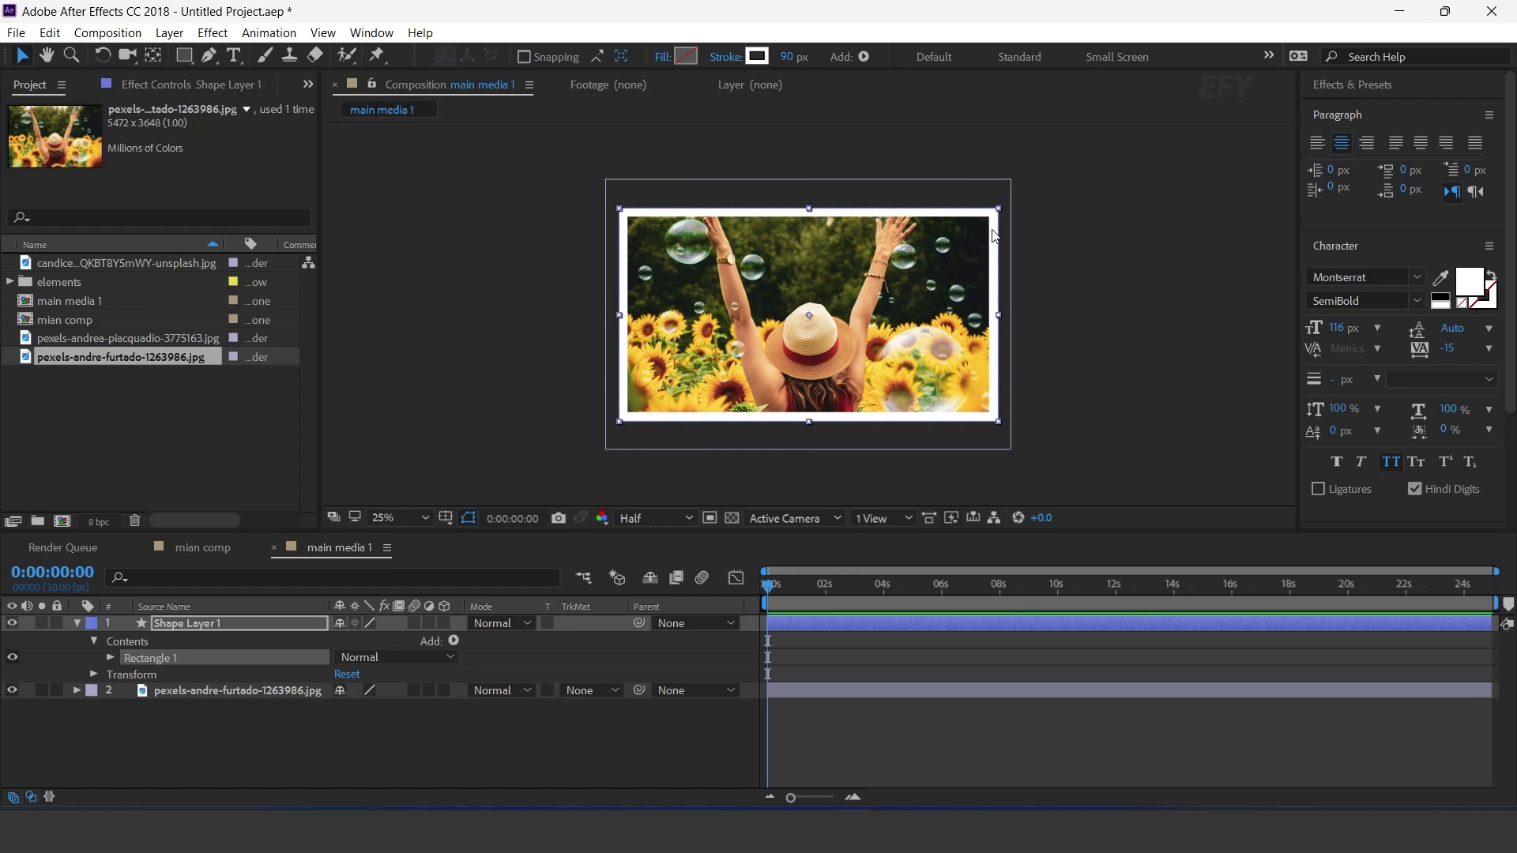
- Set the rectangle path's roundness to 100, collapse the shape layer and close the main media 1 composition
click(110, 657)
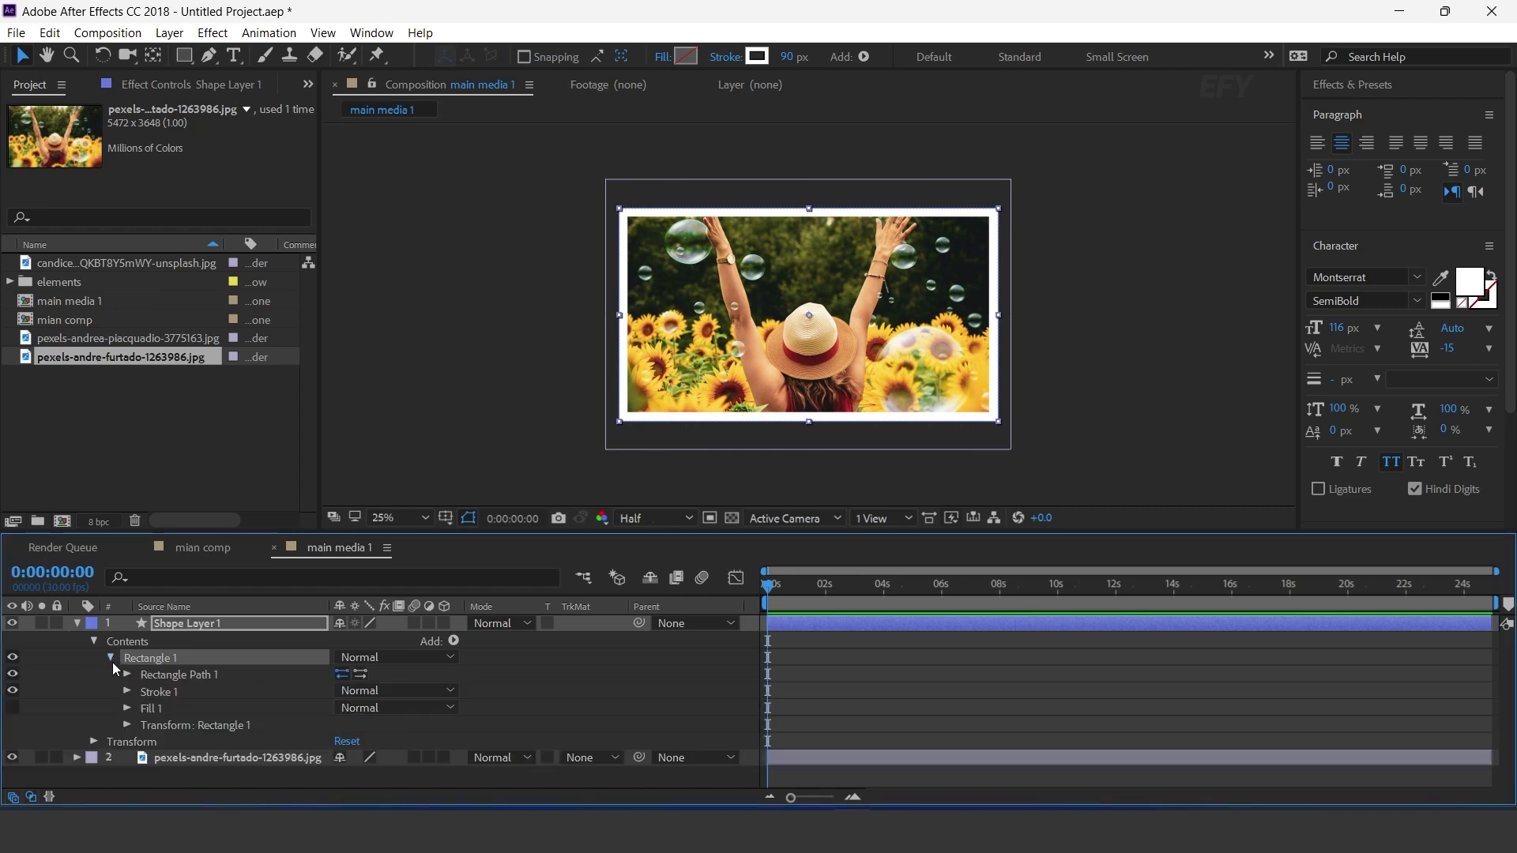
click(126, 675)
click(341, 724)
text(100)
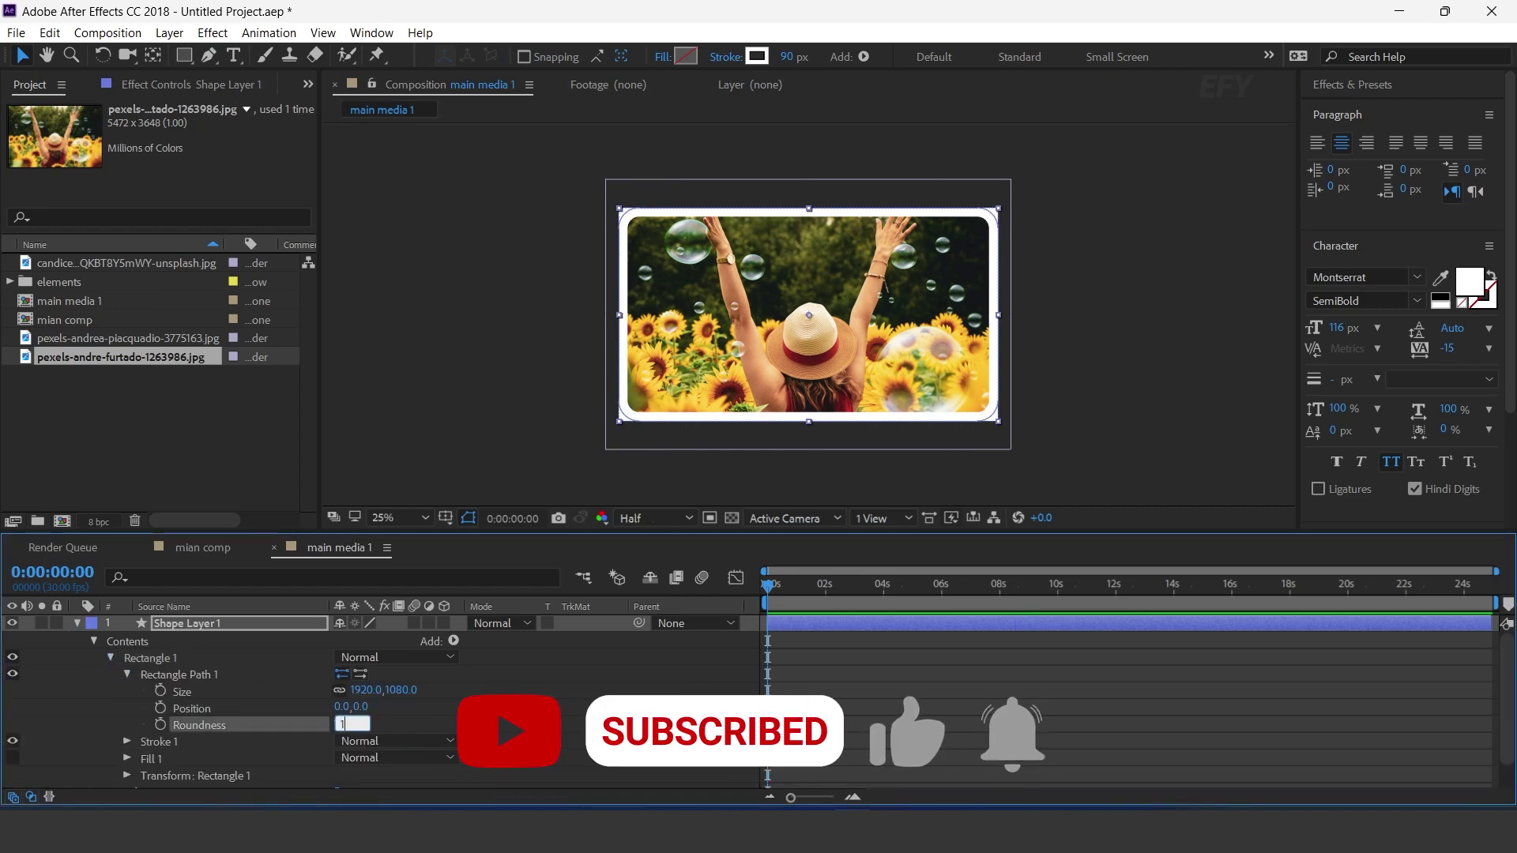
key(Return)
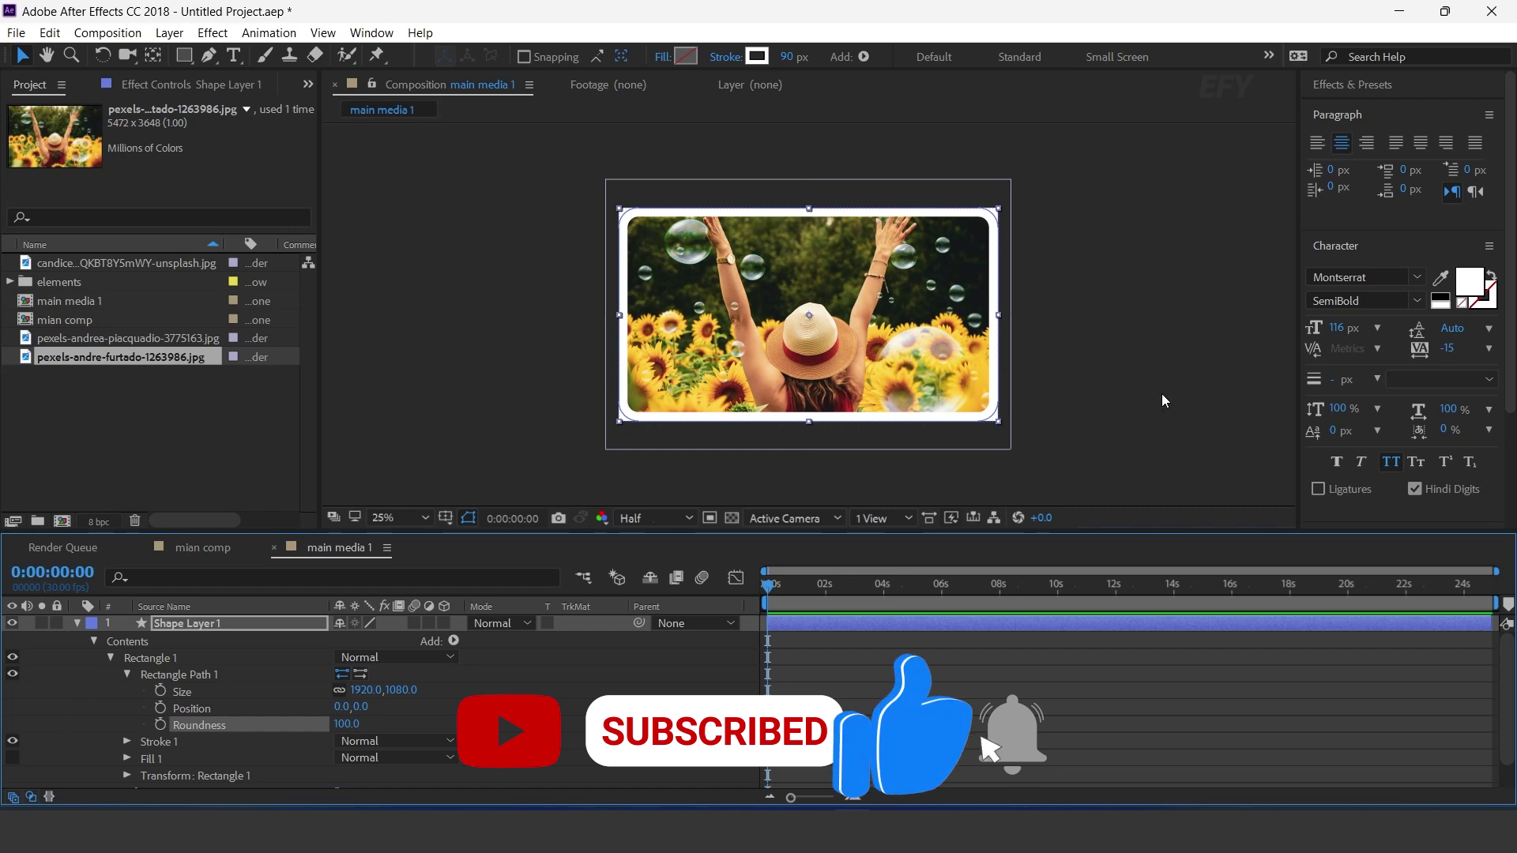
click(591, 373)
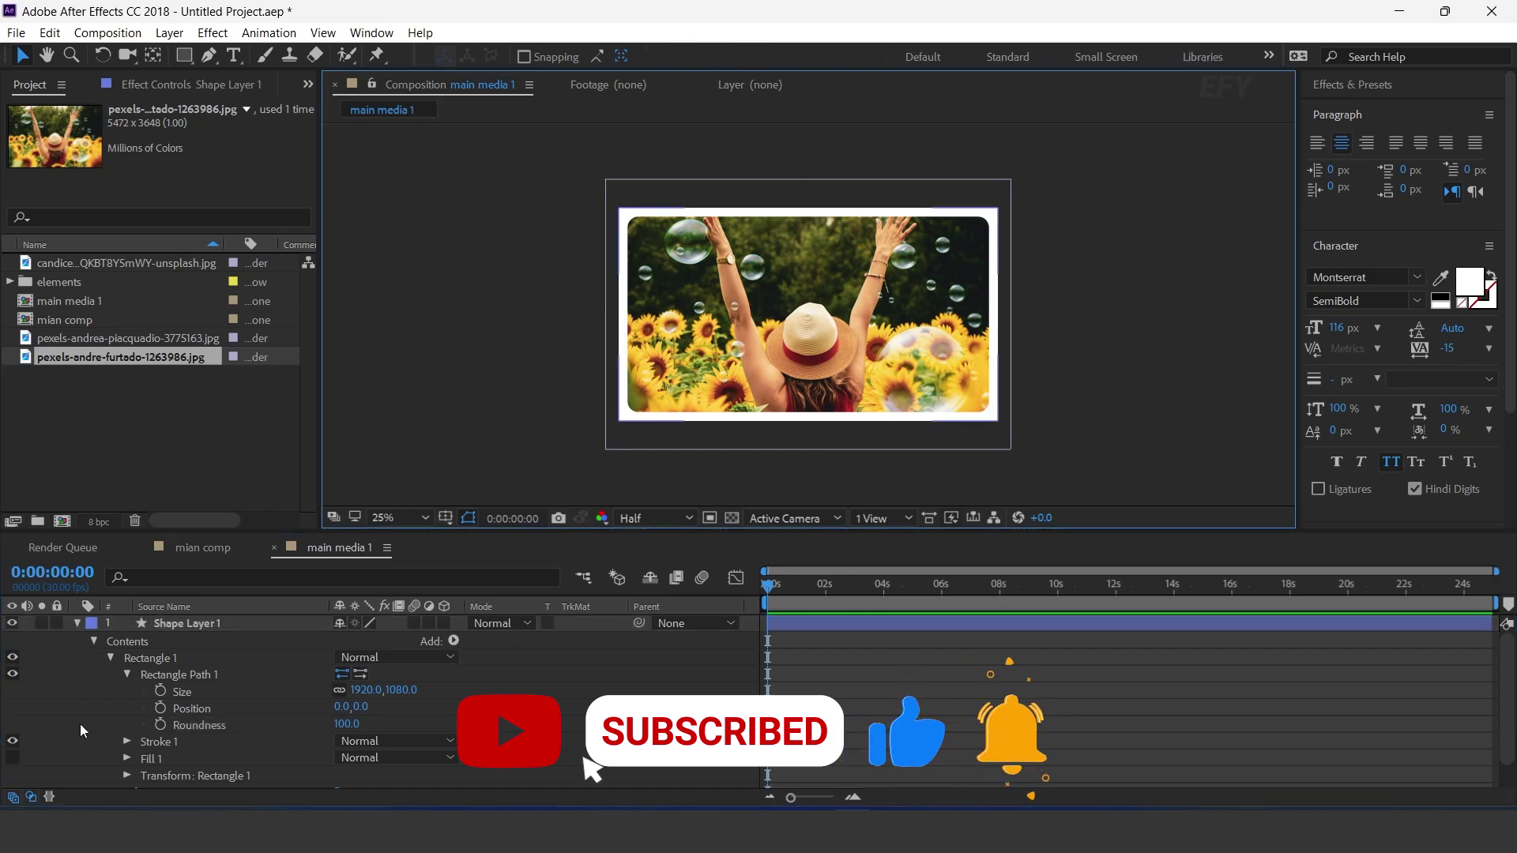
click(78, 624)
click(274, 548)
- Create a composition named "BG 1", place main media 1 in it and close it
click(63, 521)
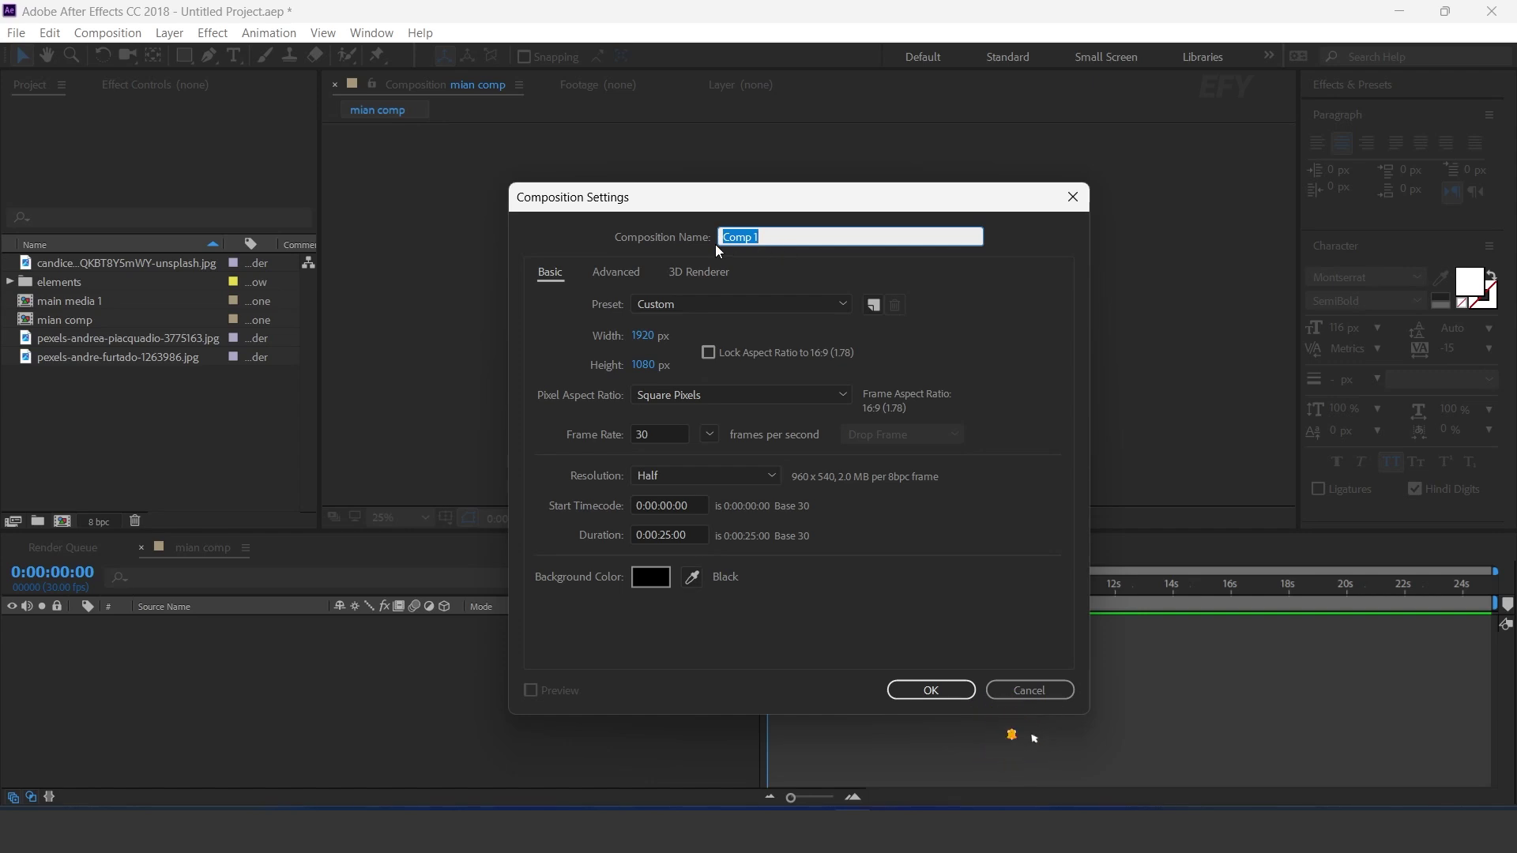
text(b)
key(Return)
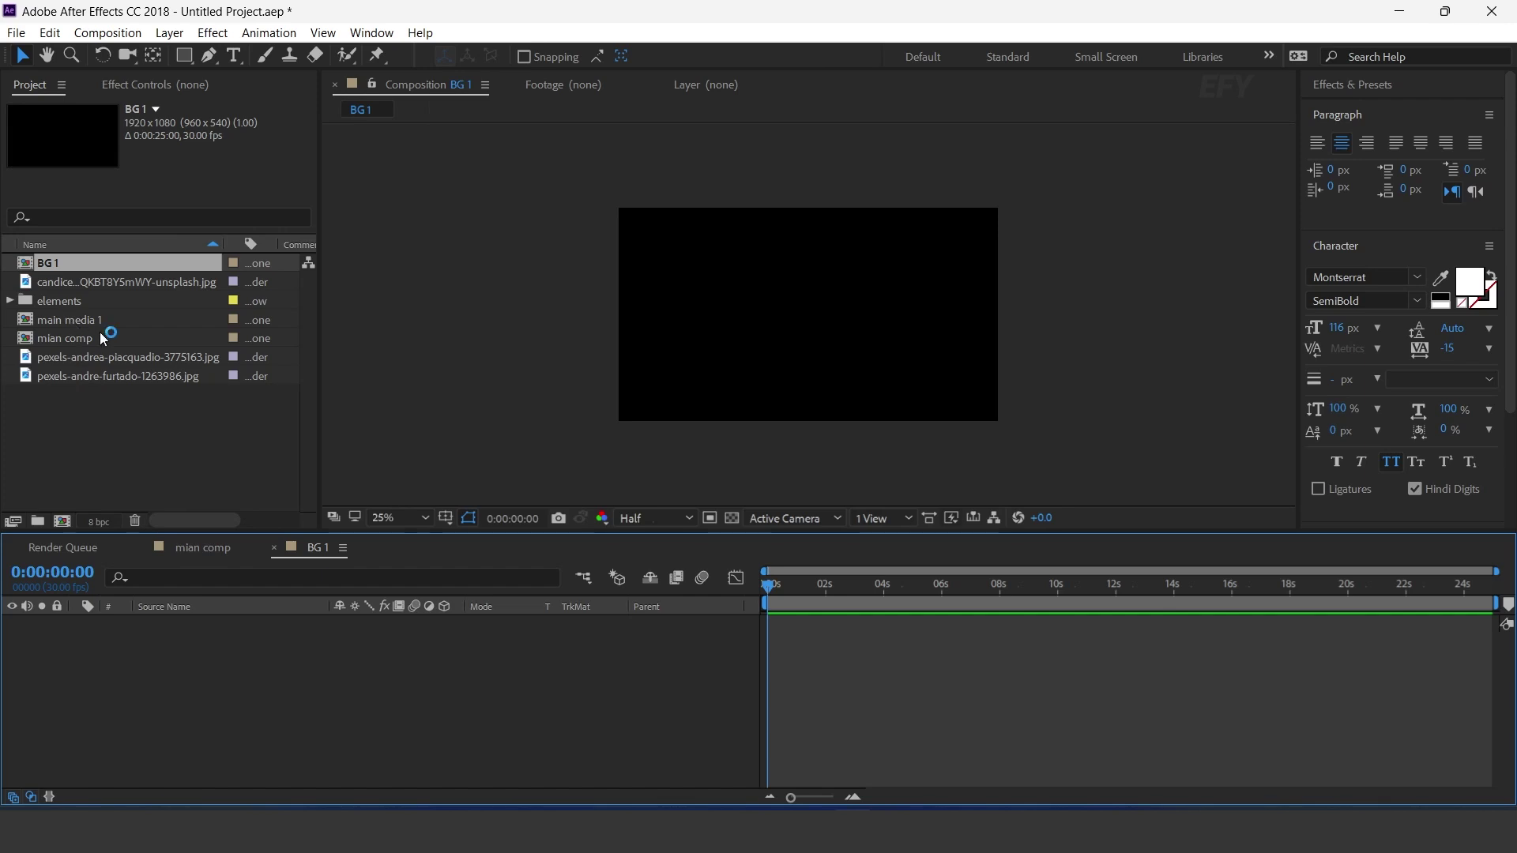
click(82, 321)
drag(91, 320, 296, 668)
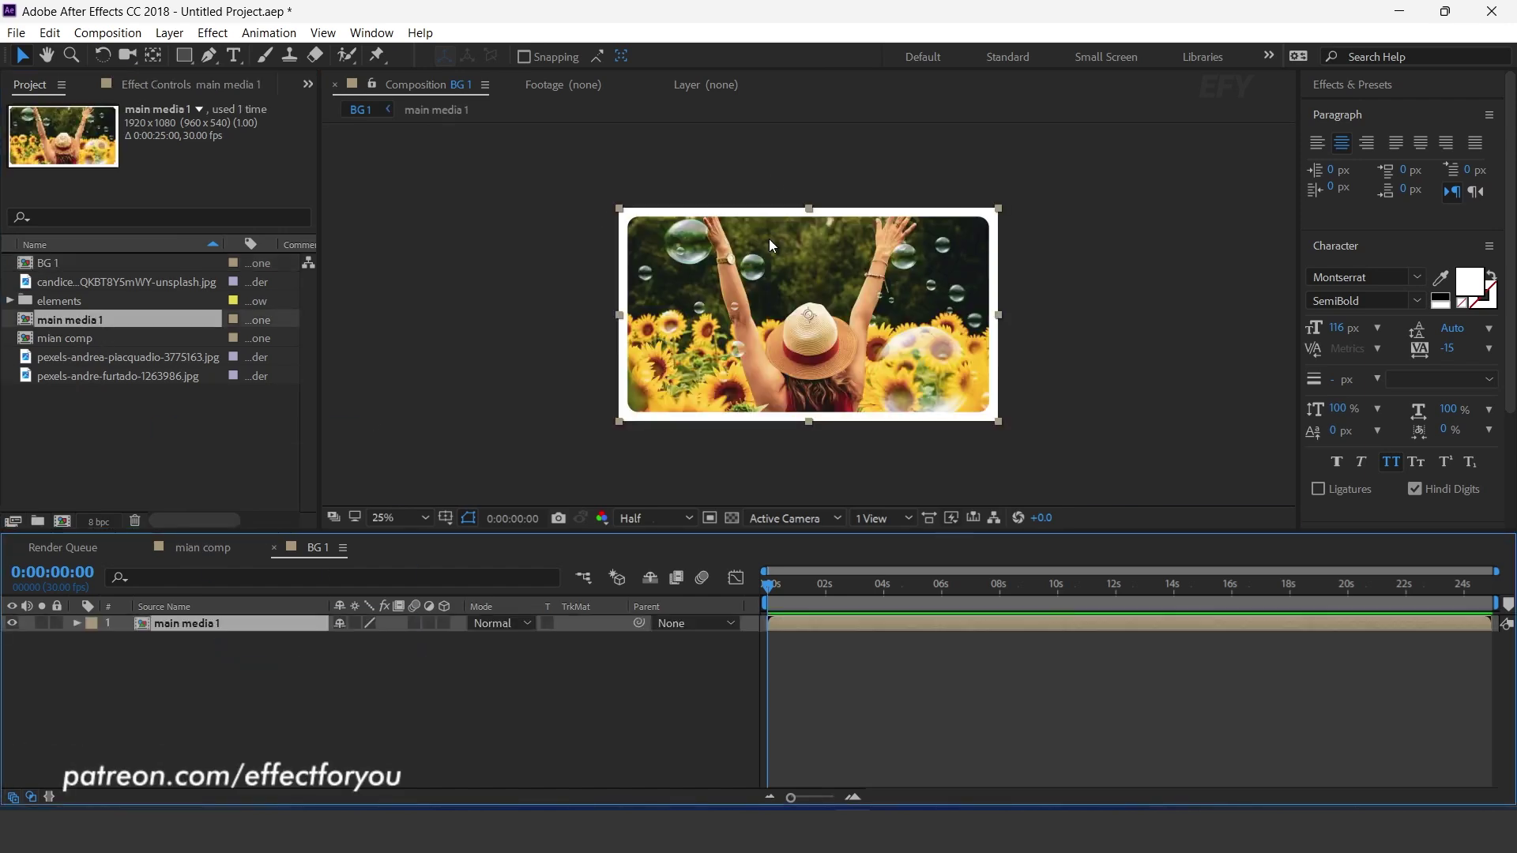
click(558, 739)
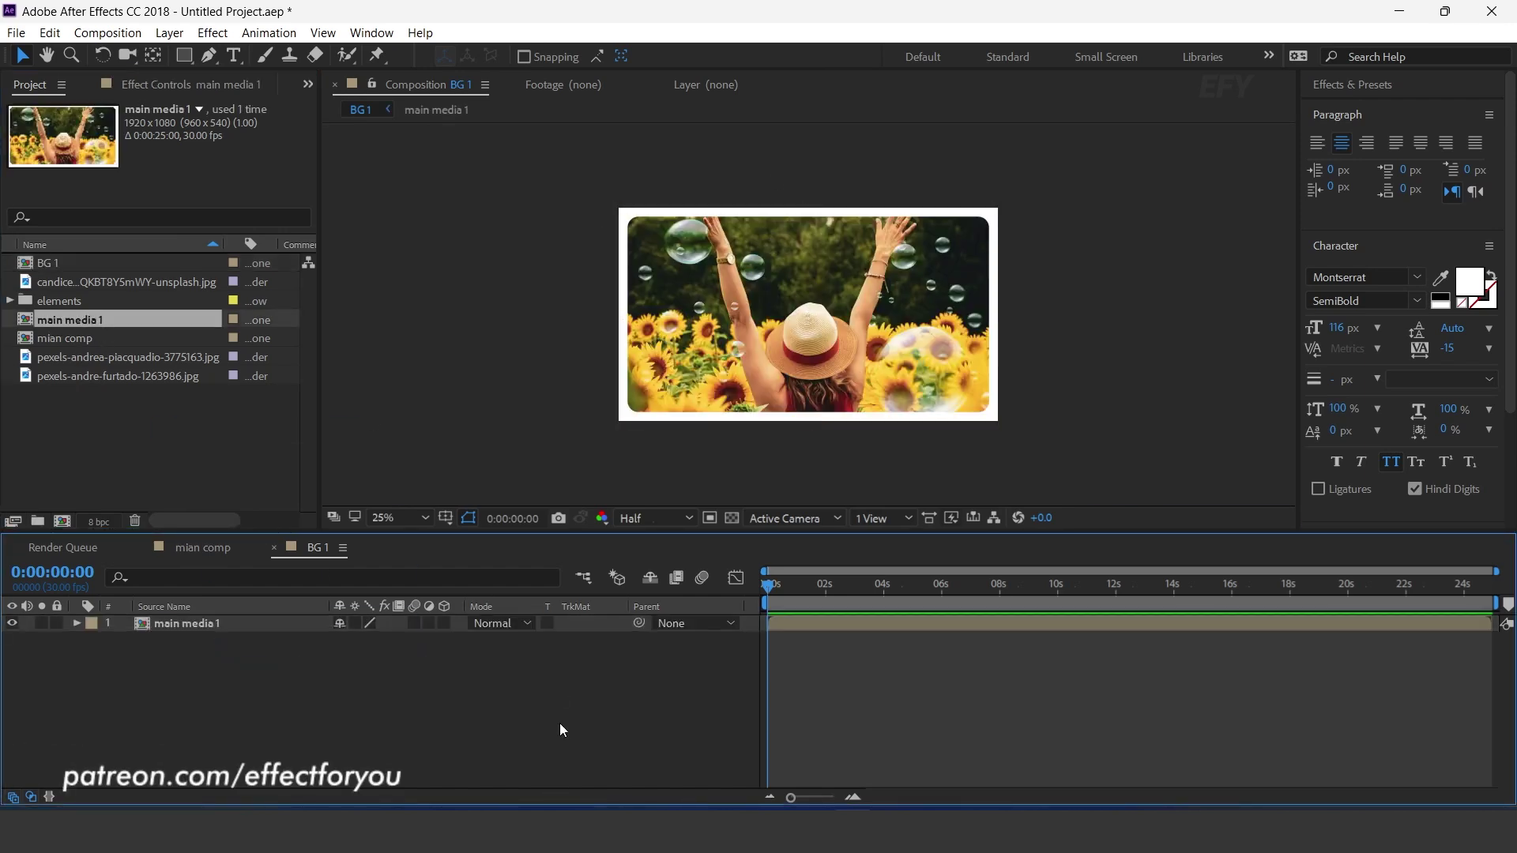
click(274, 546)
- Add the BG 1 composition to mian comp and apply the Tint effect to it
click(59, 314)
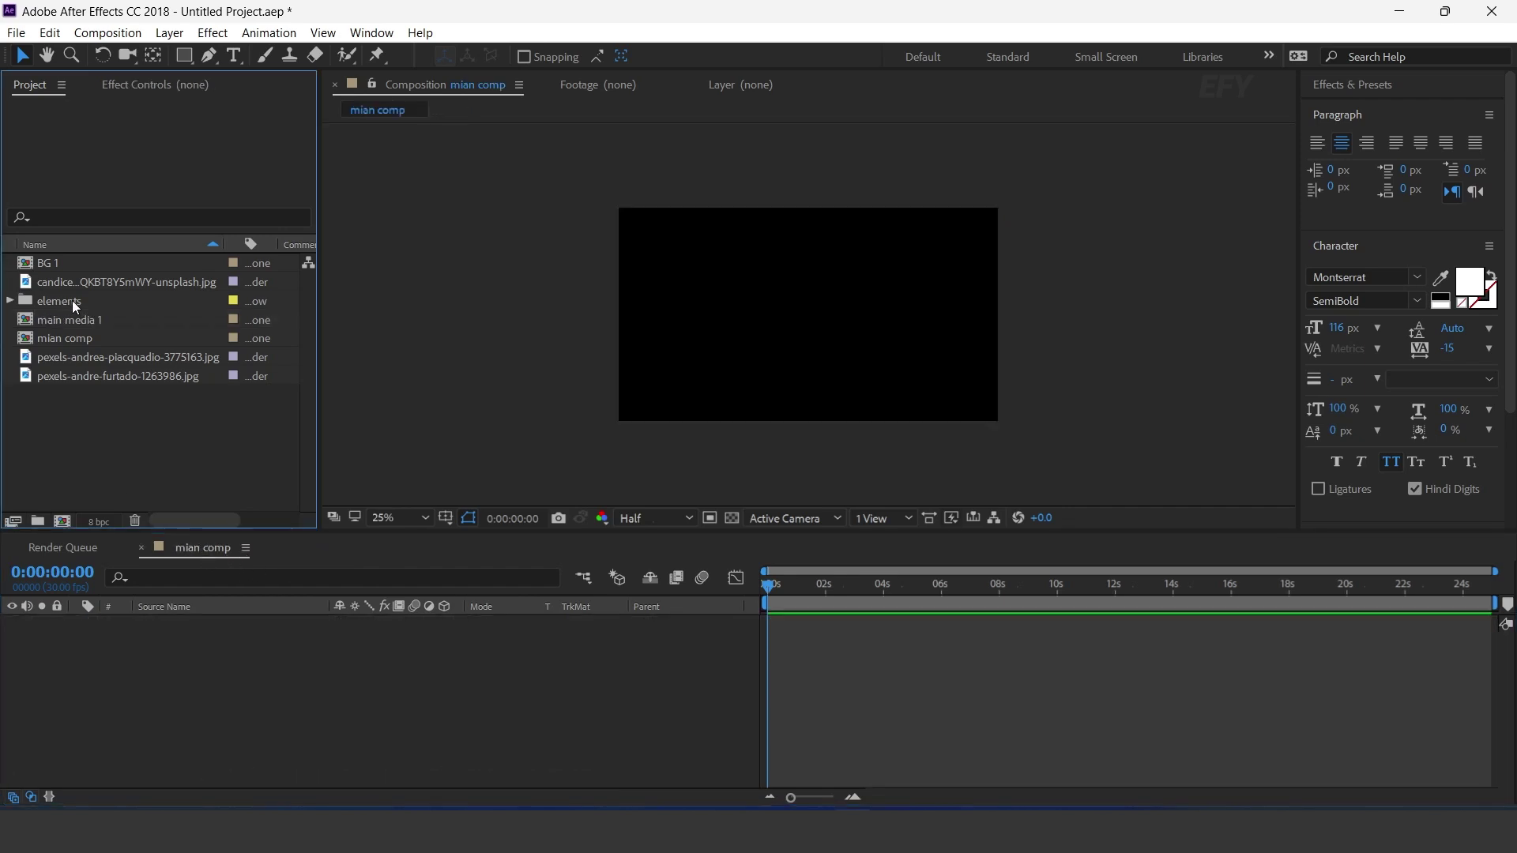
click(40, 261)
drag(36, 263, 416, 714)
key(ctrl+space)
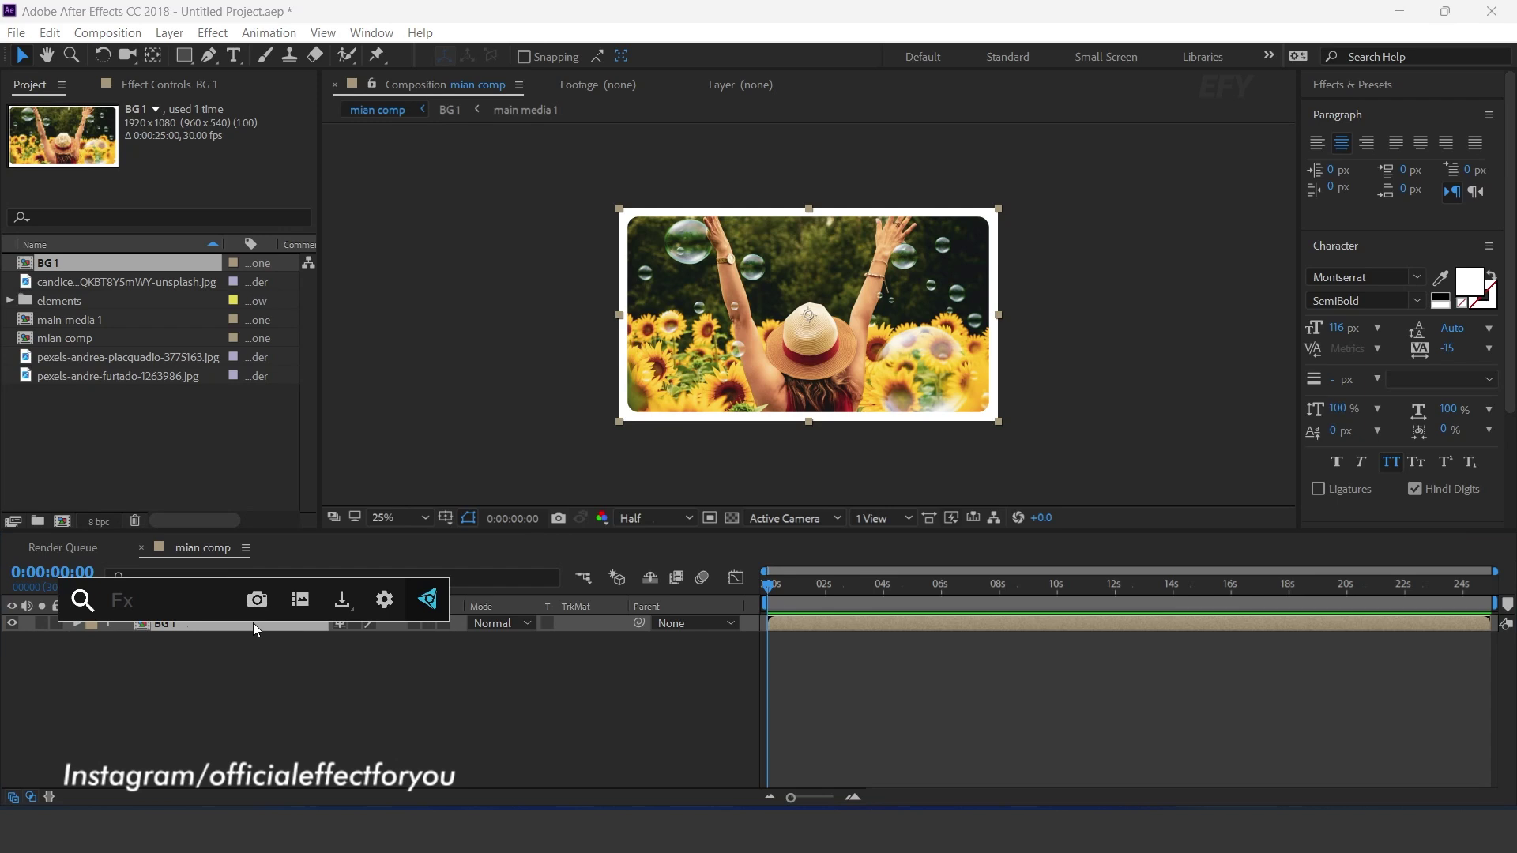
text(tint)
key(Return)
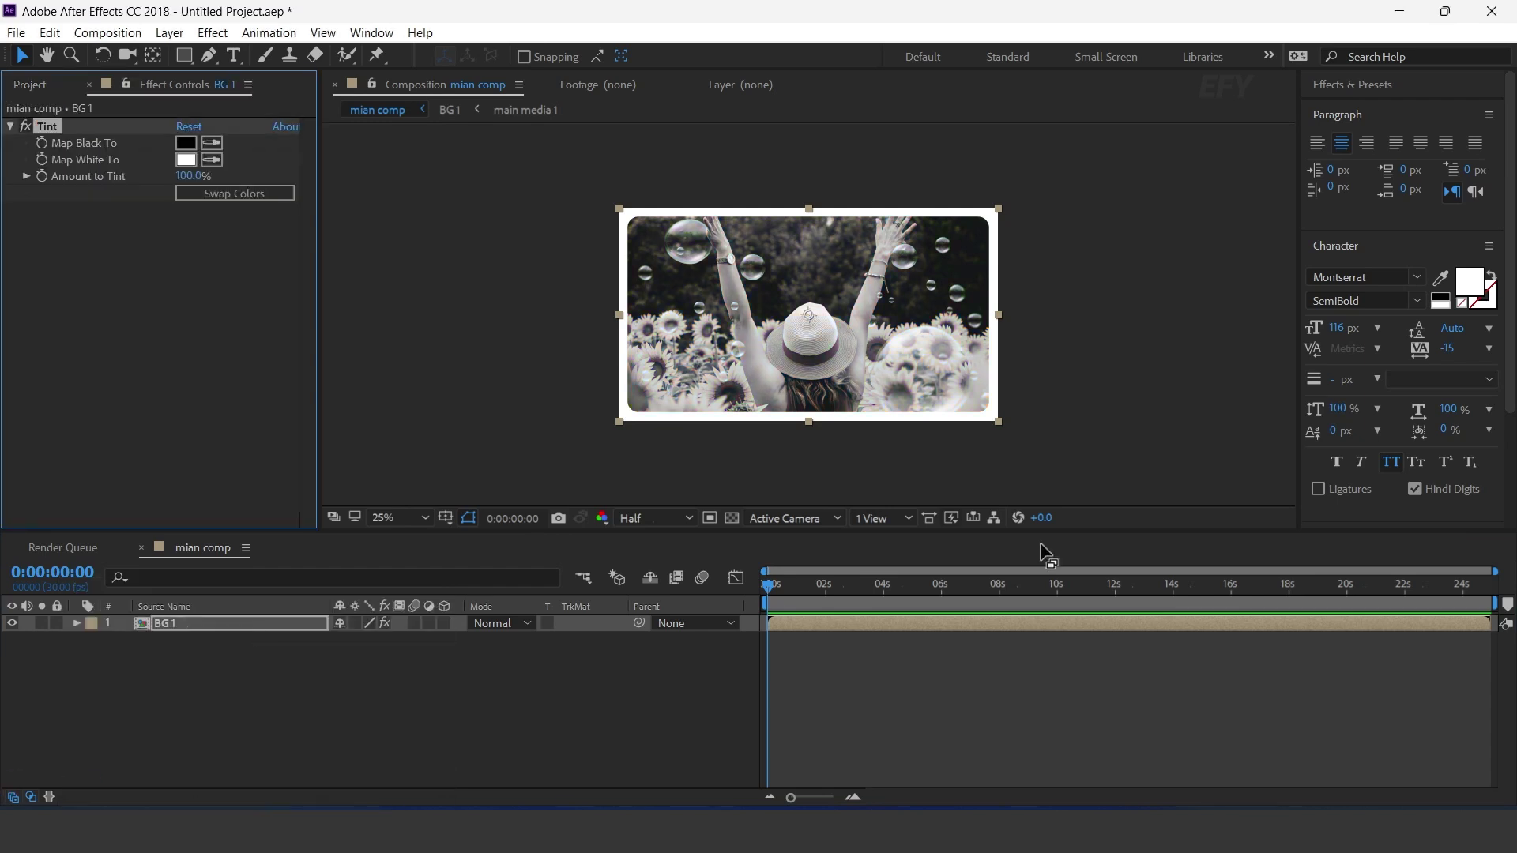
- Apply Fast Box Blur to the BG 1 layer with a blur radius of 4
click(222, 623)
key(ctrl+space)
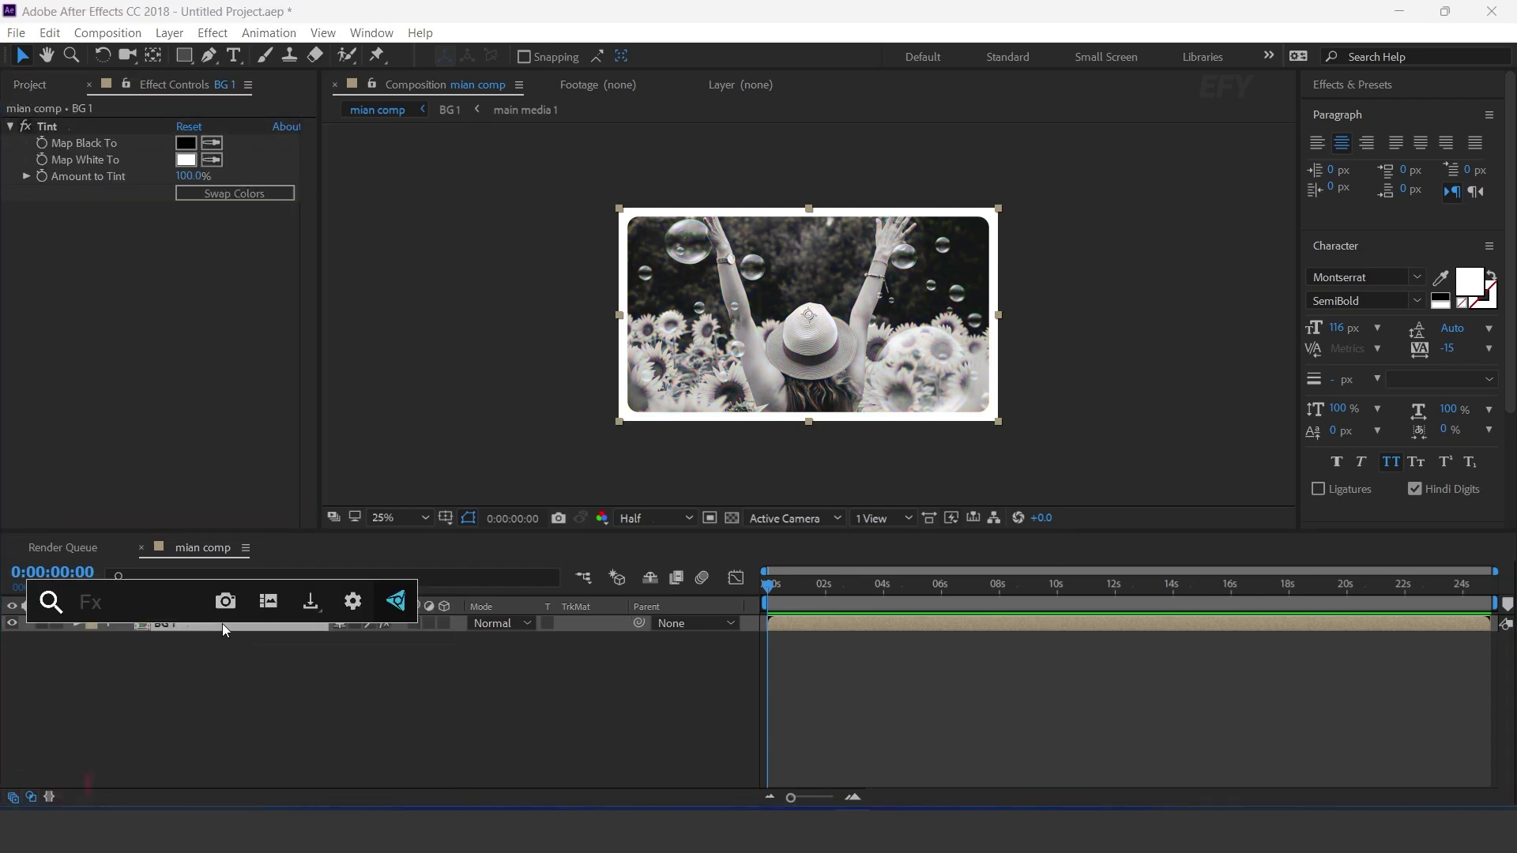
text(fast)
key(Return)
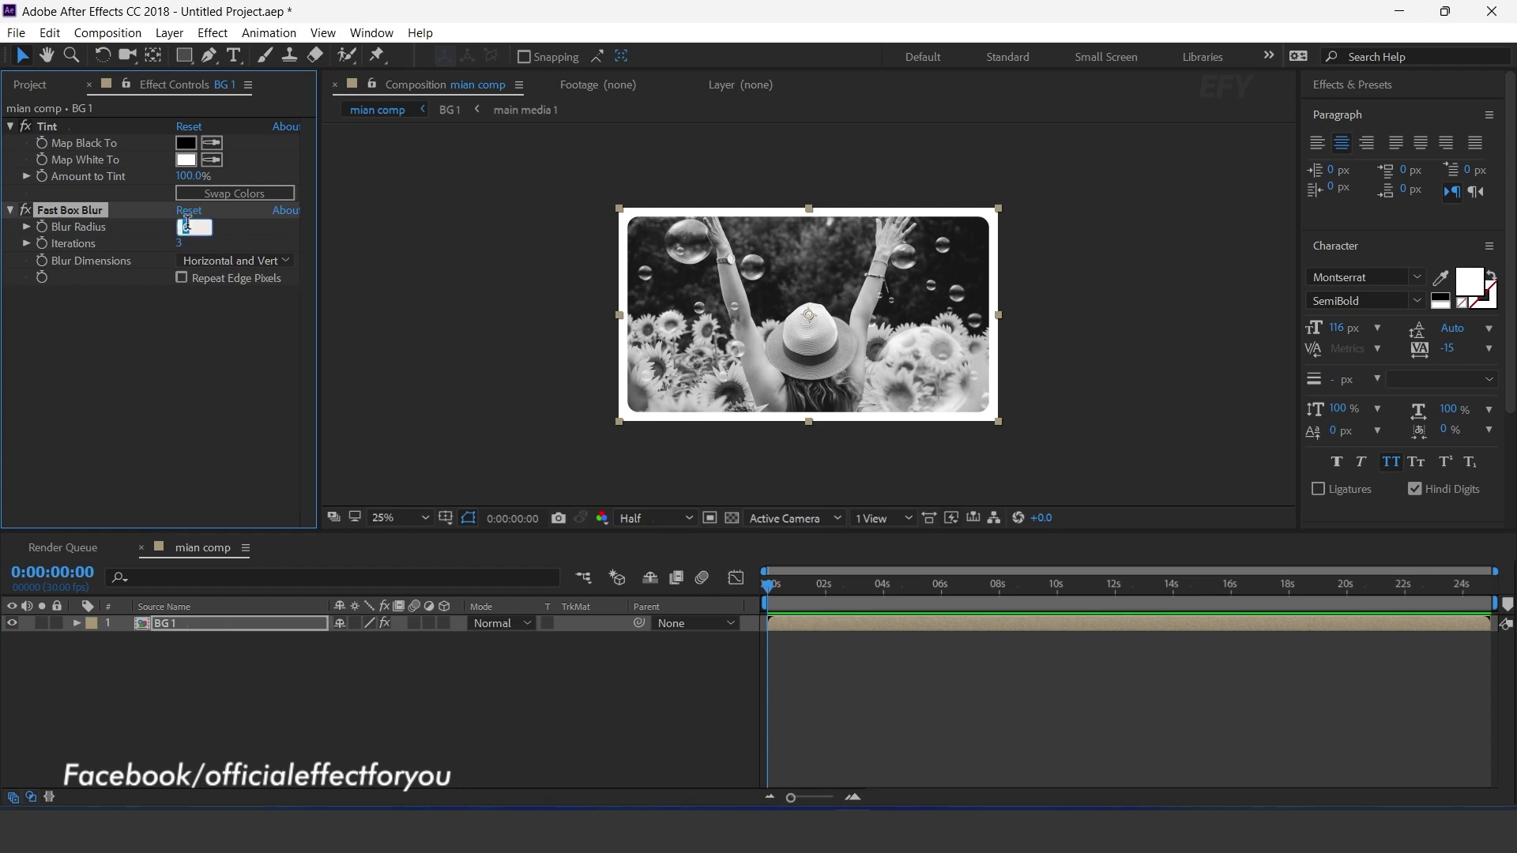
text(40)
key(Return)
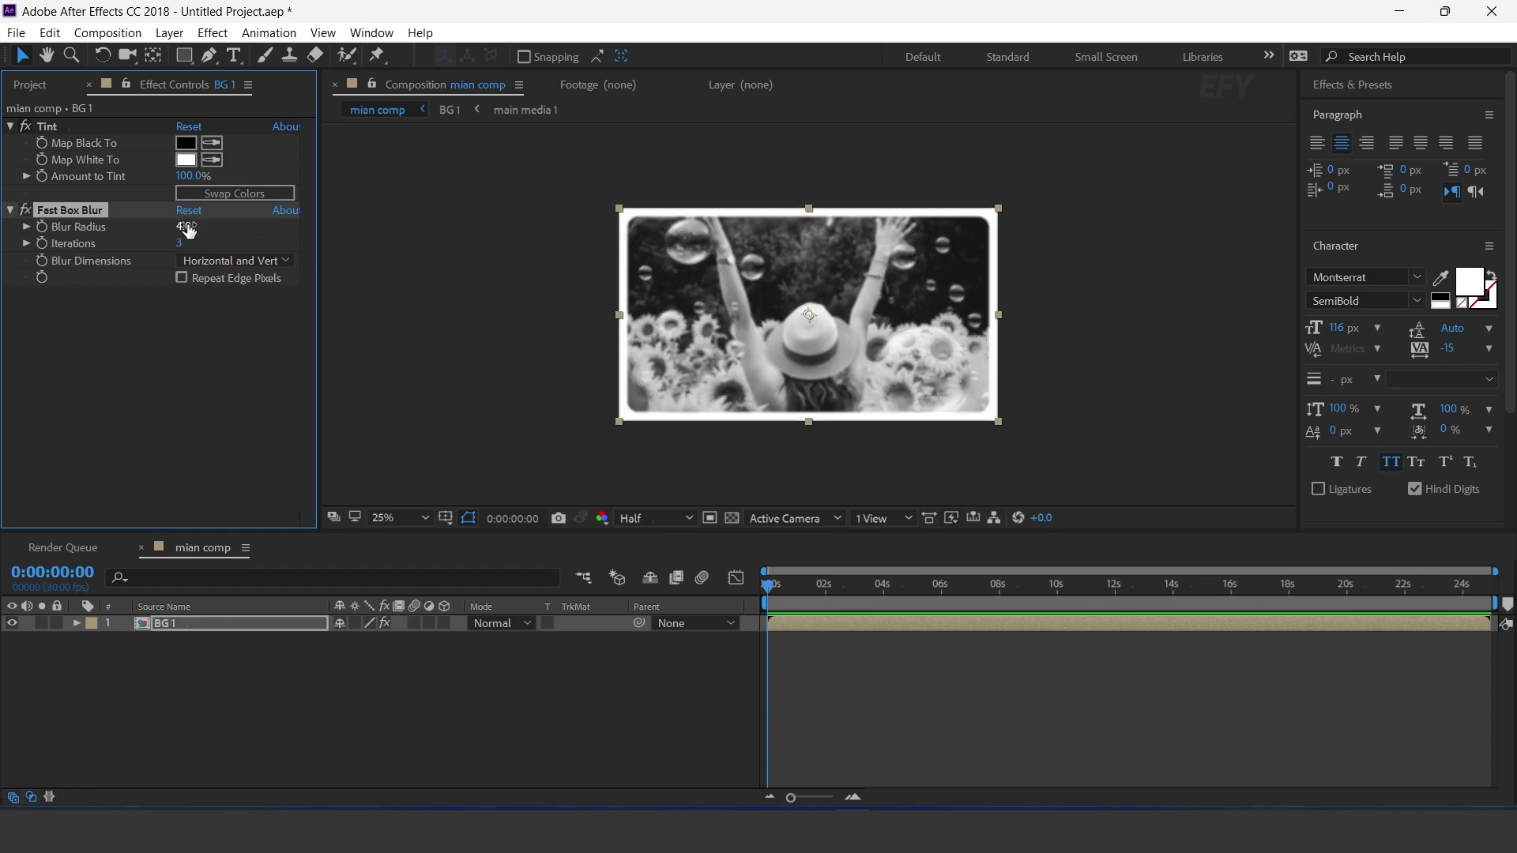
- Make BG 1 a 3D layer and switch the viewer to the 2 Views - Horizontal layout
click(273, 621)
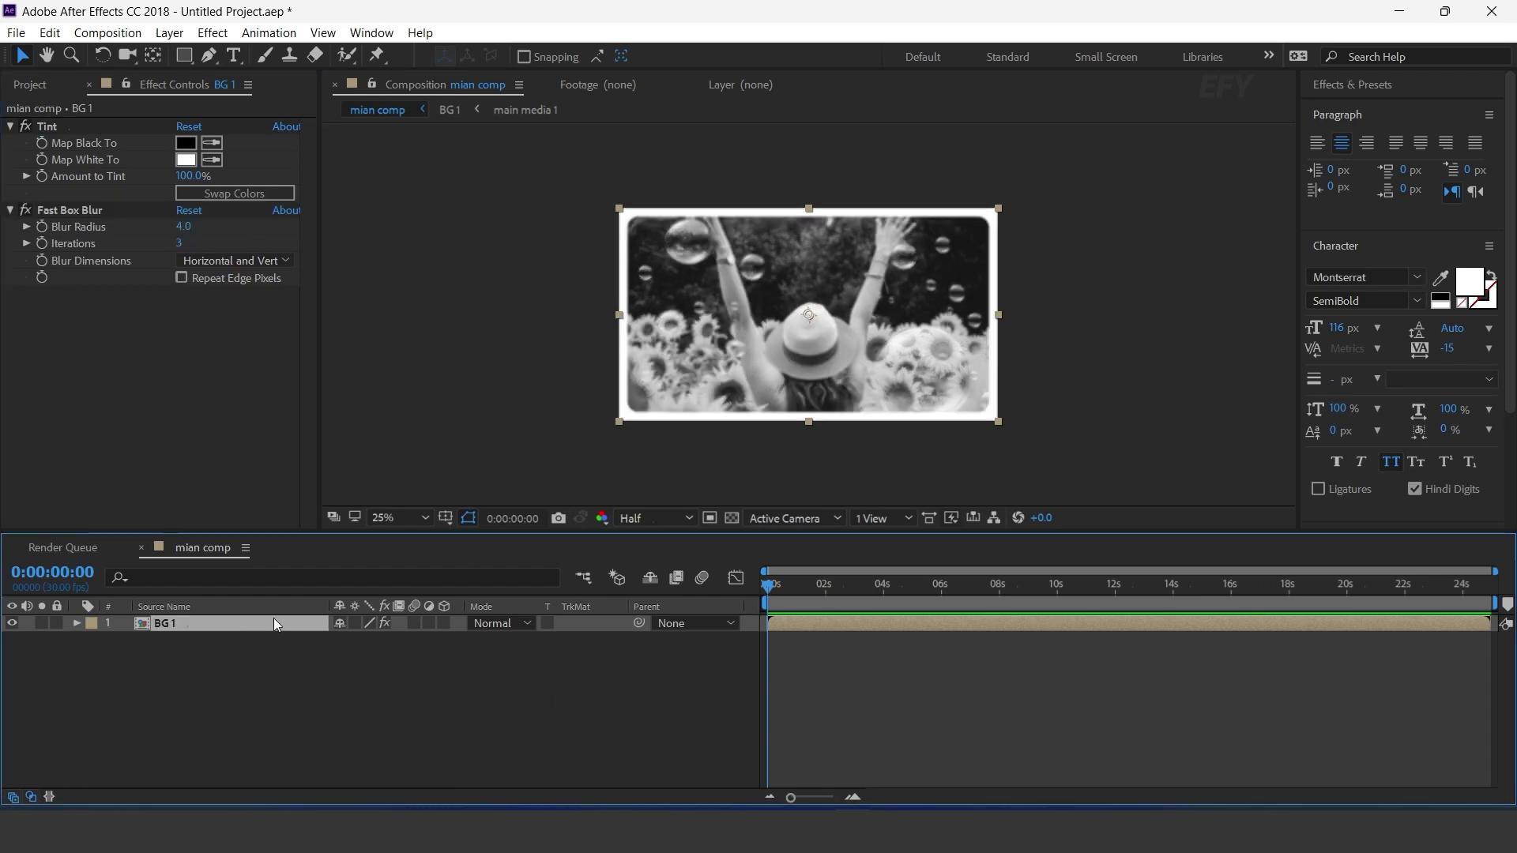
click(447, 626)
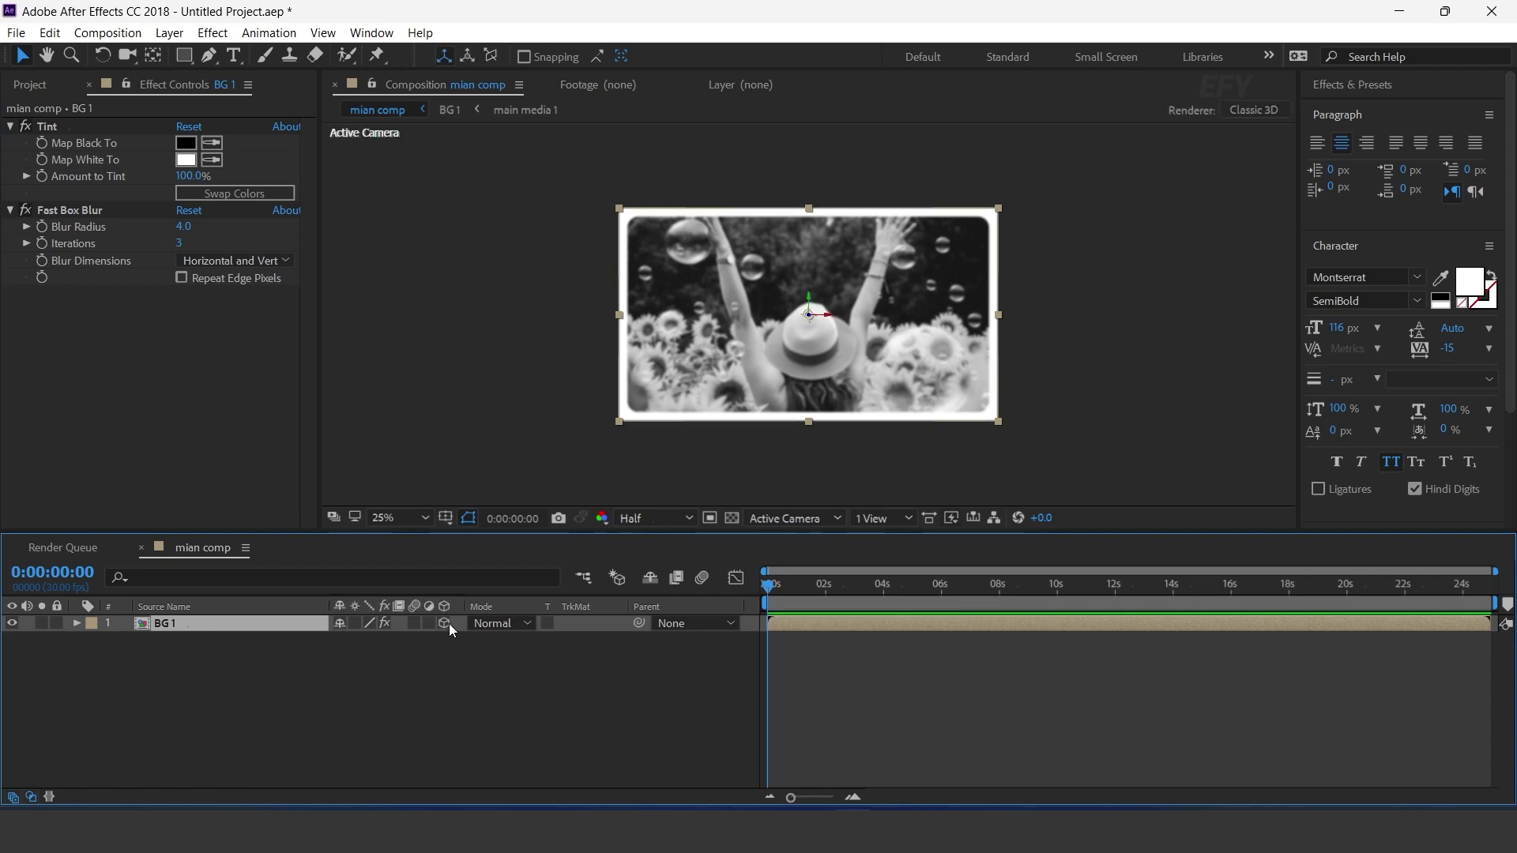
click(909, 517)
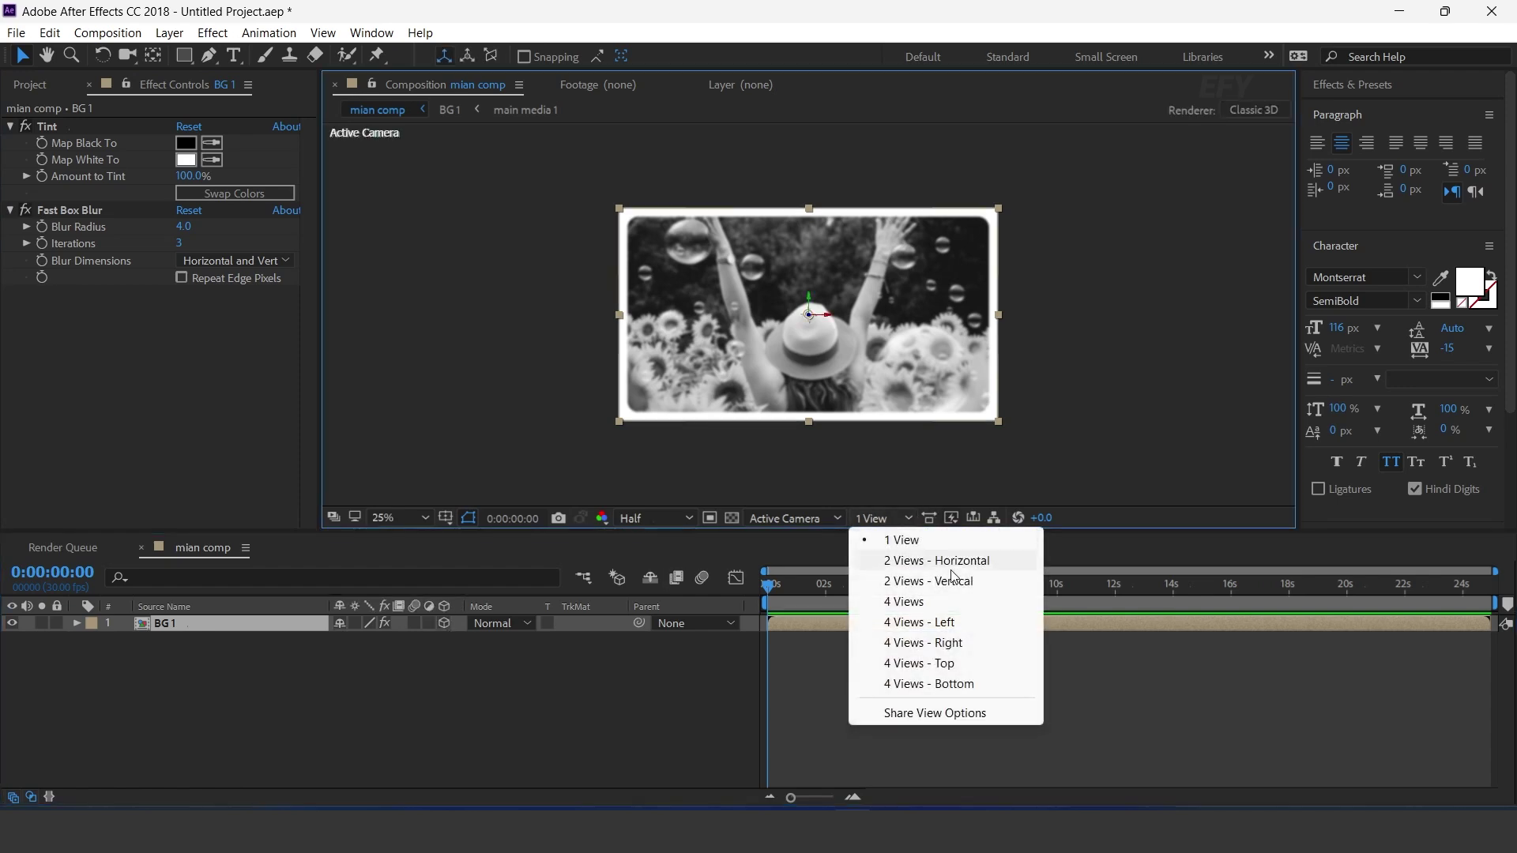
click(991, 562)
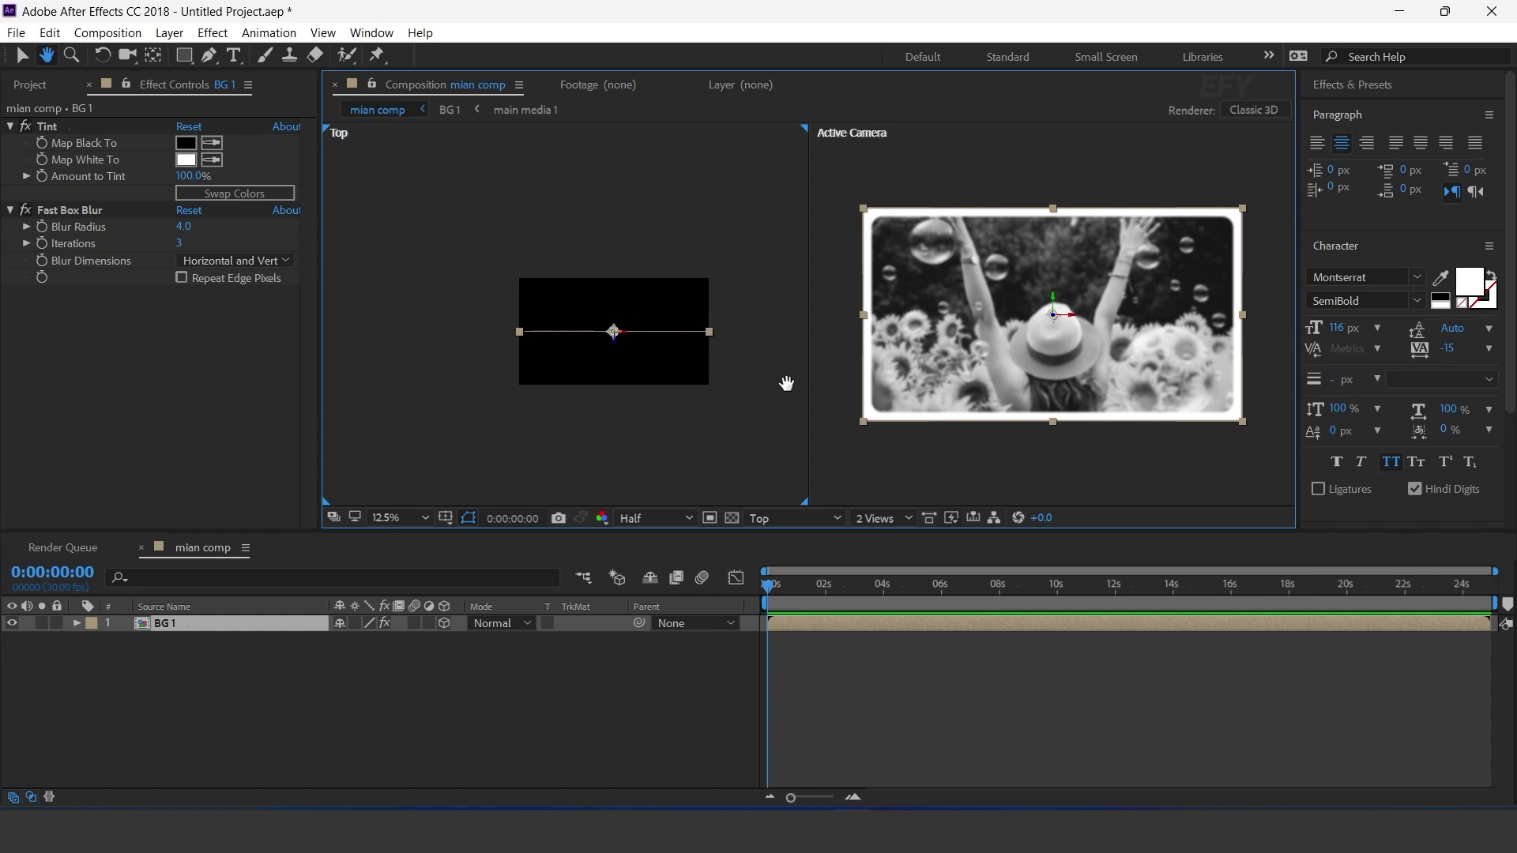
- Push BG 1 back in depth from the top view and scale it to 180% so it overfills the frame
click(623, 350)
drag(617, 342, 629, 239)
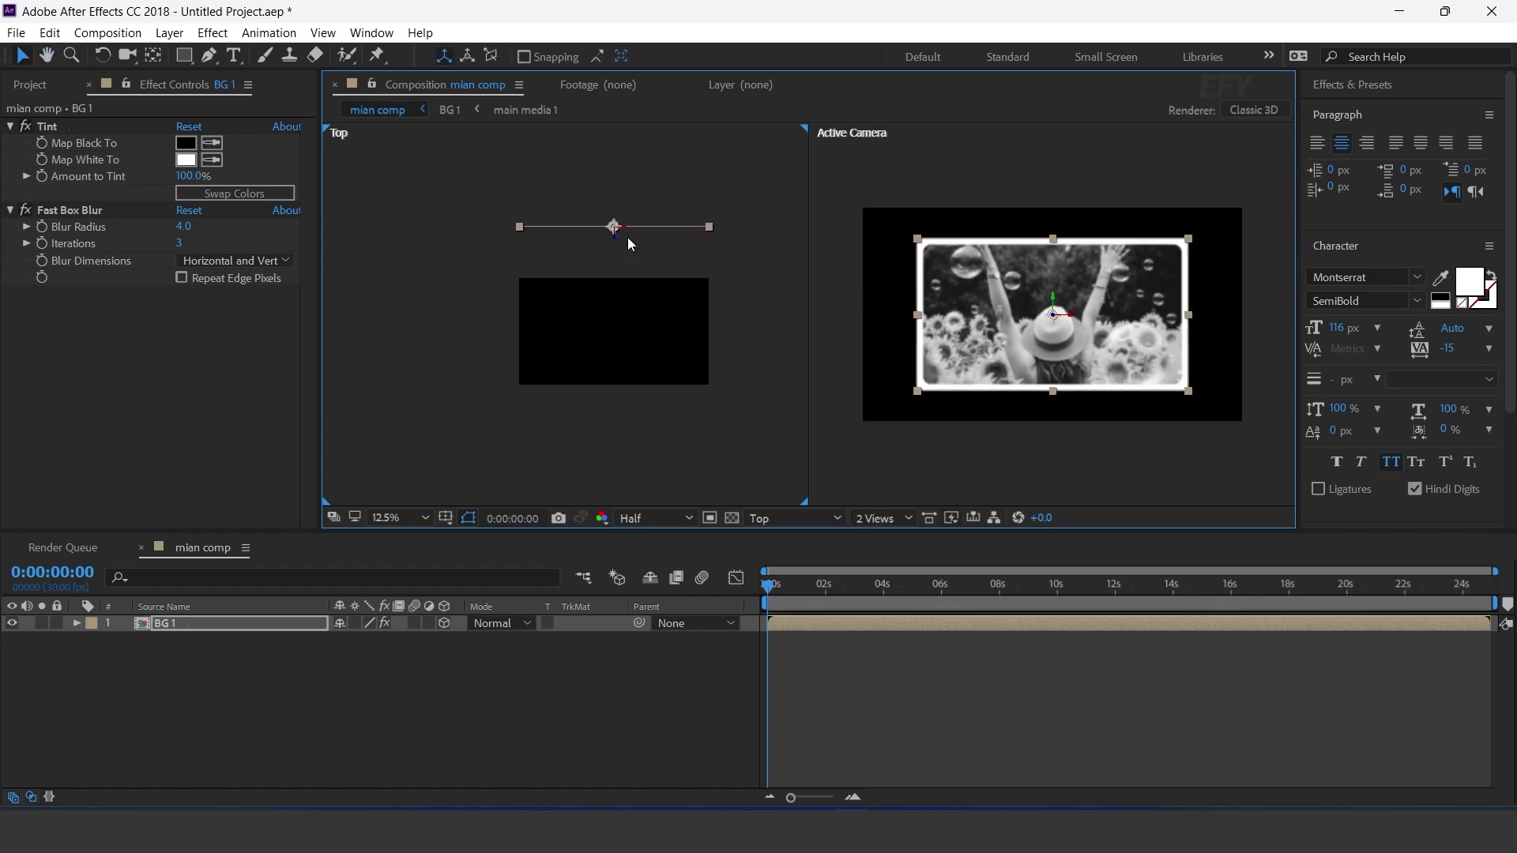
key(s)
drag(419, 642, 488, 642)
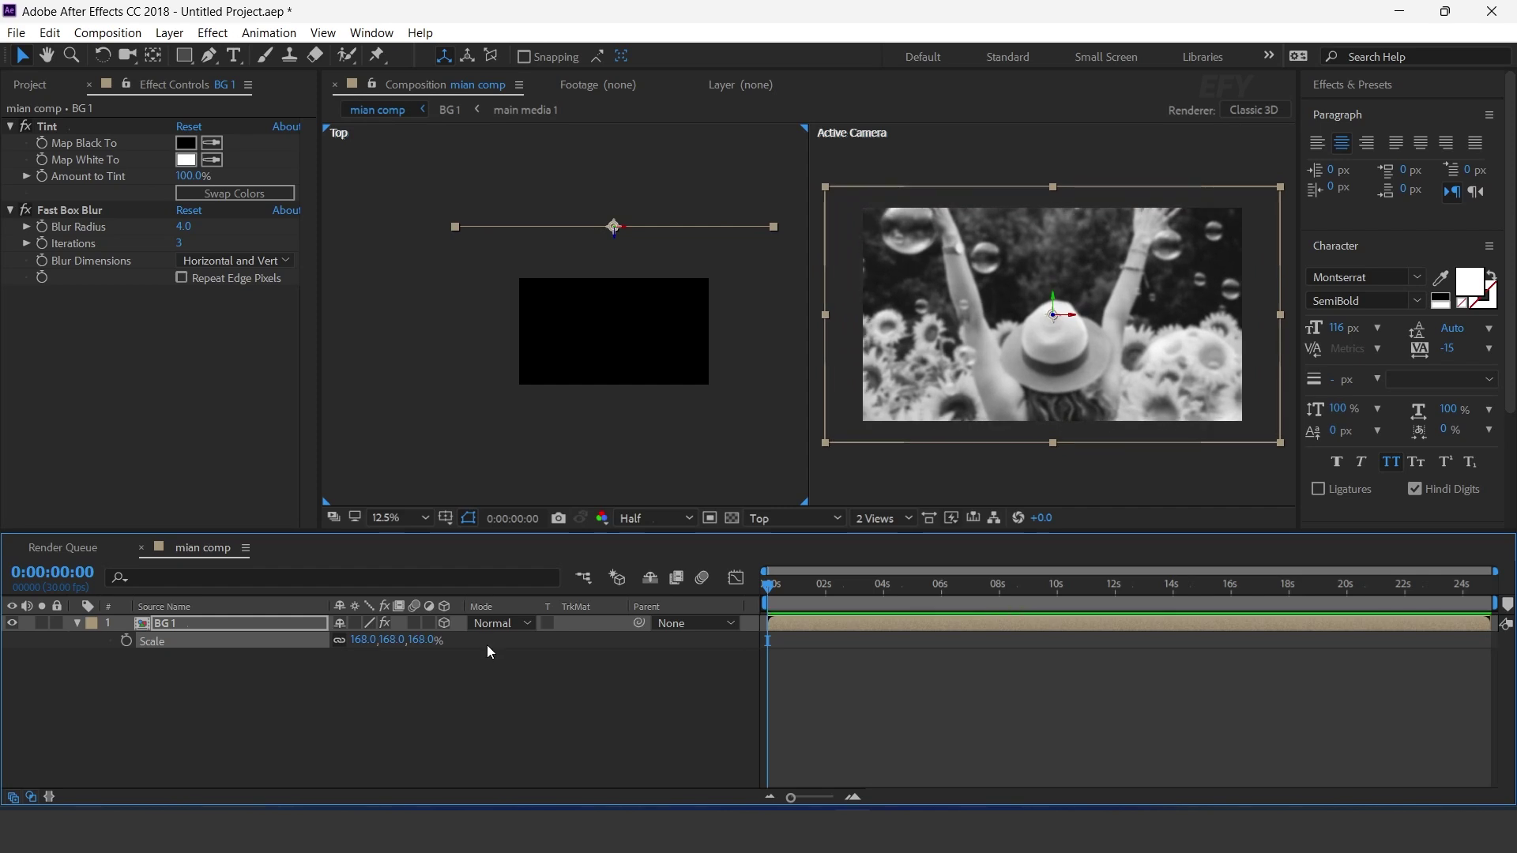
drag(614, 233, 614, 189)
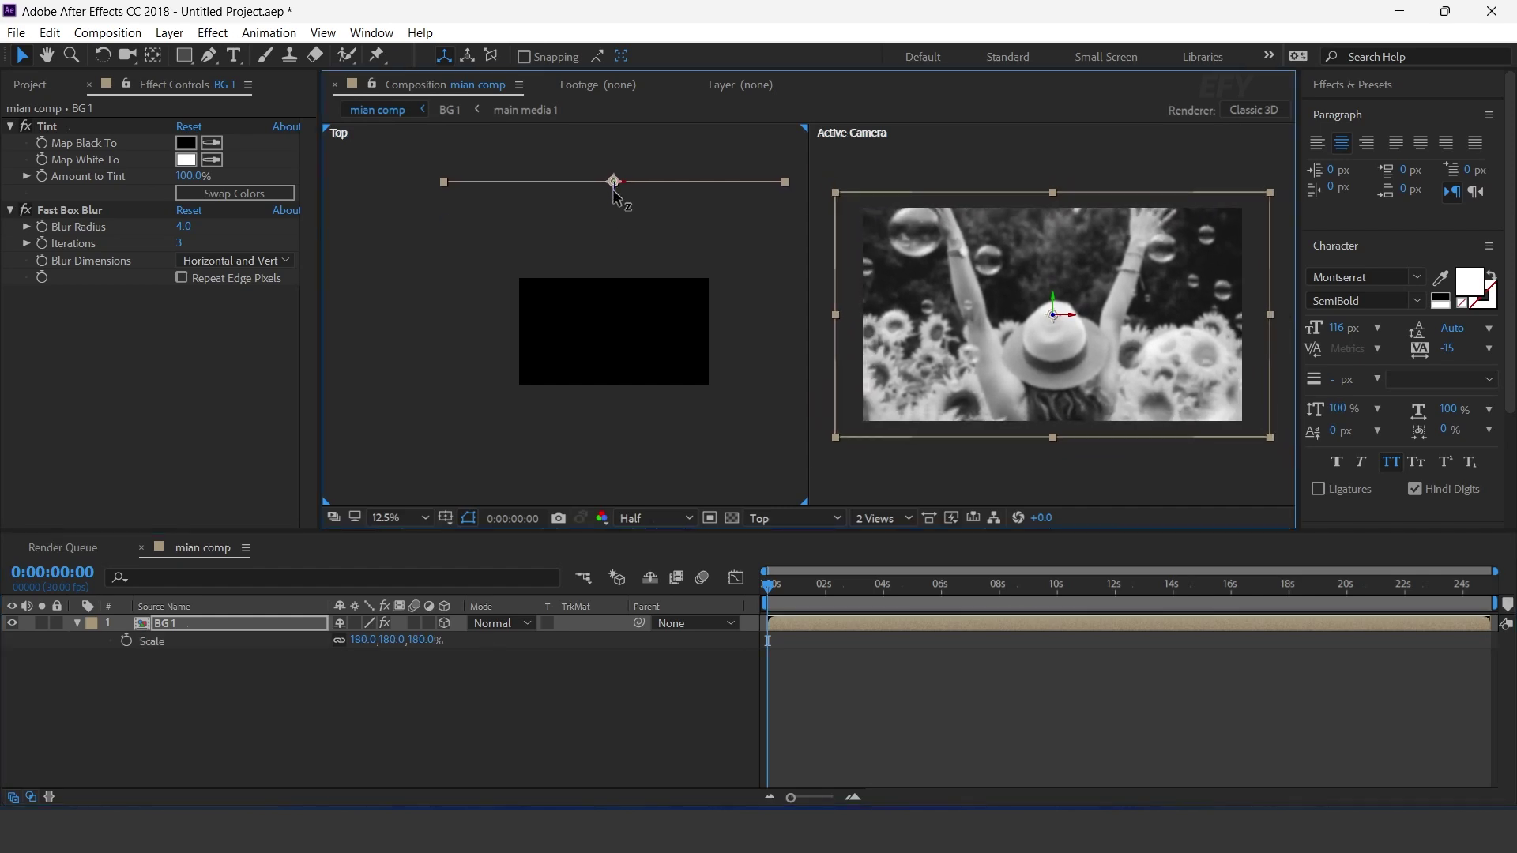
click(604, 689)
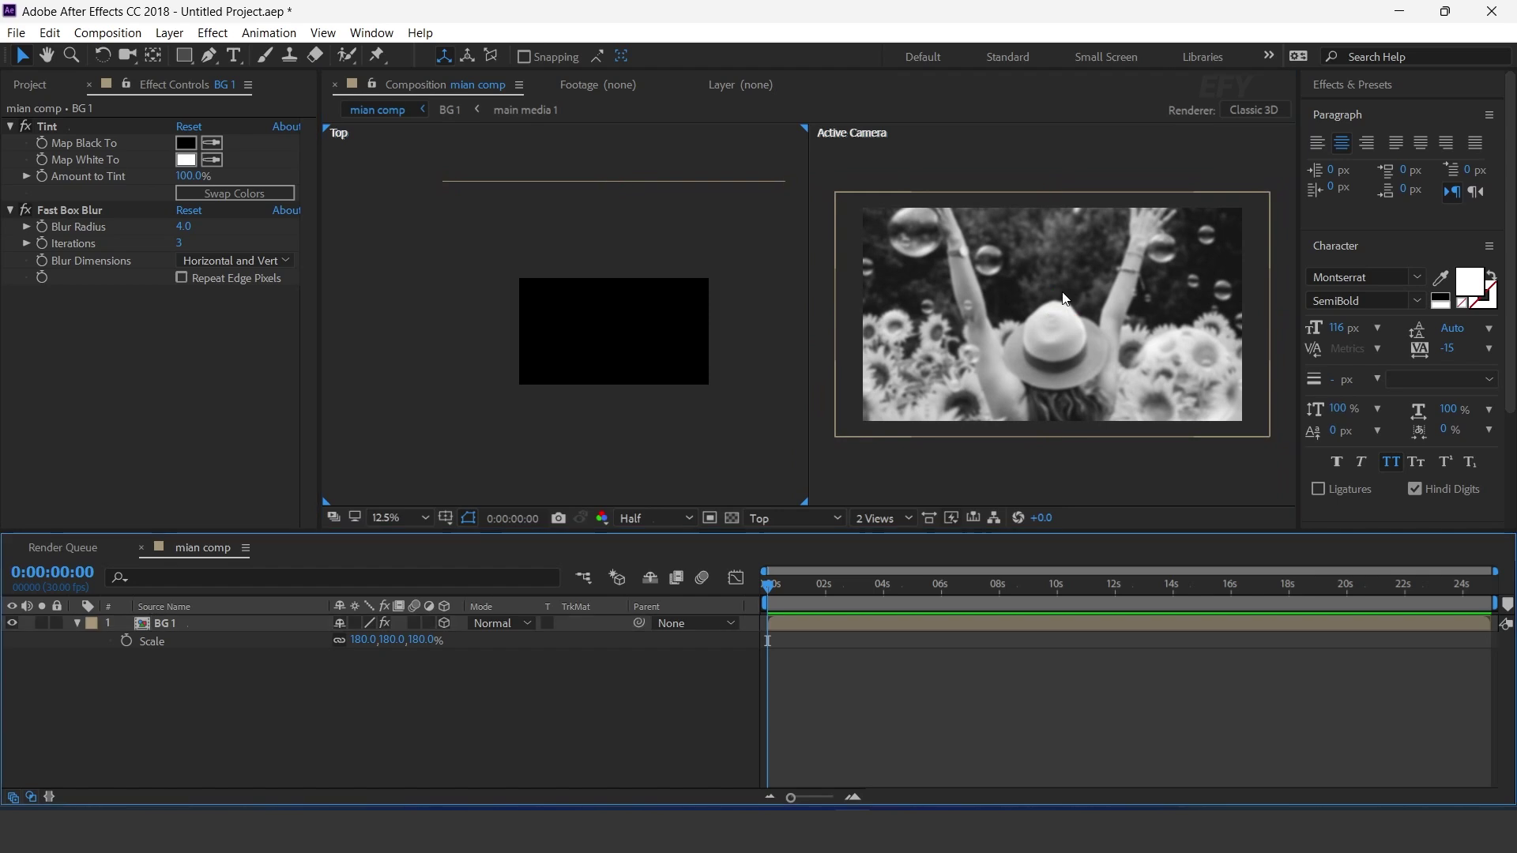
click(79, 623)
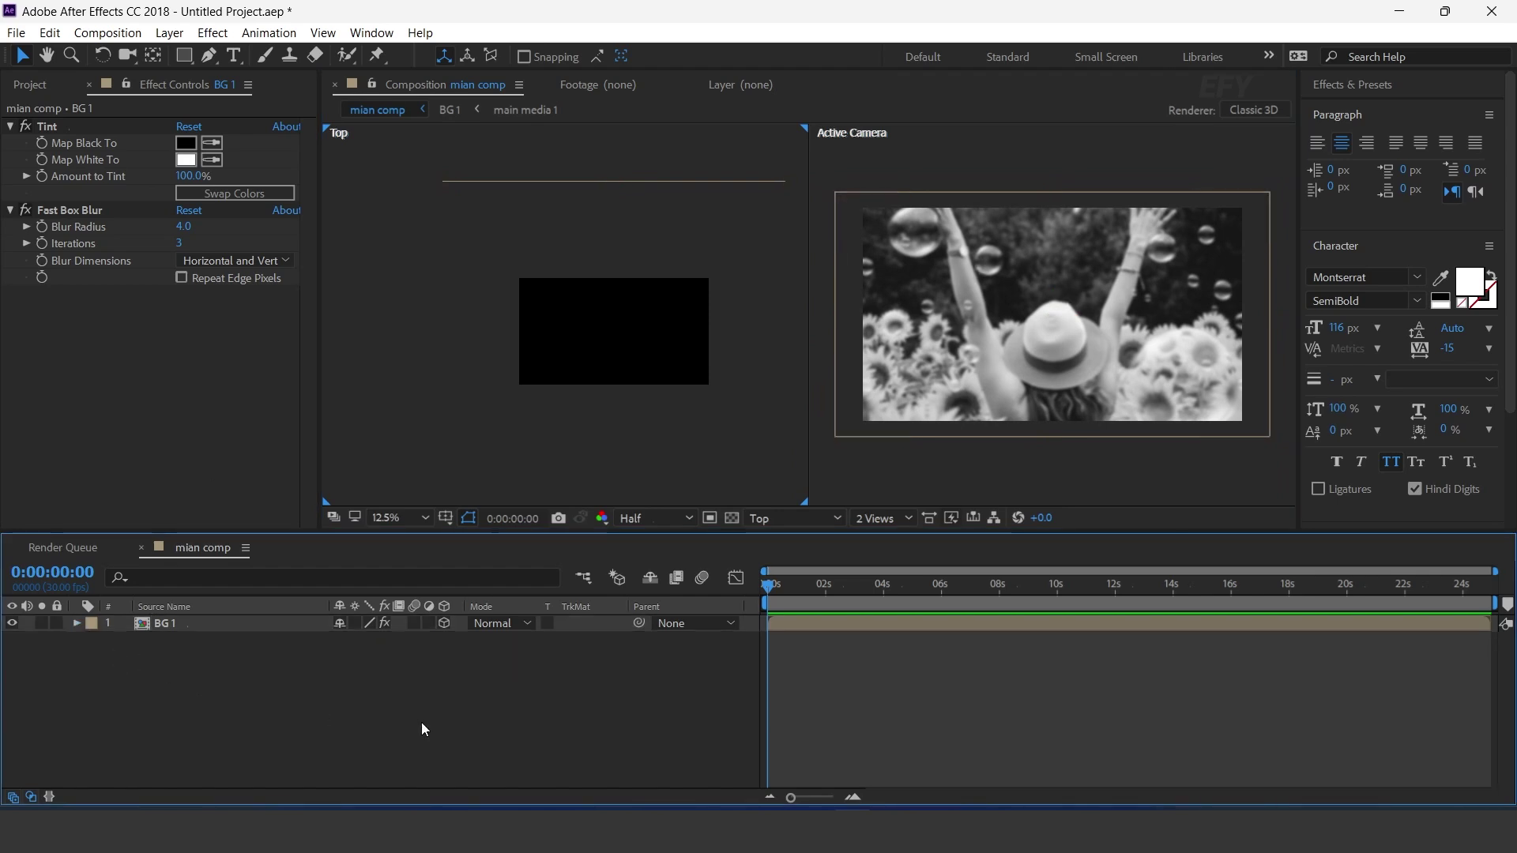
- Add main media 1 to mian comp above BG 1 as a 3D layer
click(32, 94)
click(31, 92)
click(108, 418)
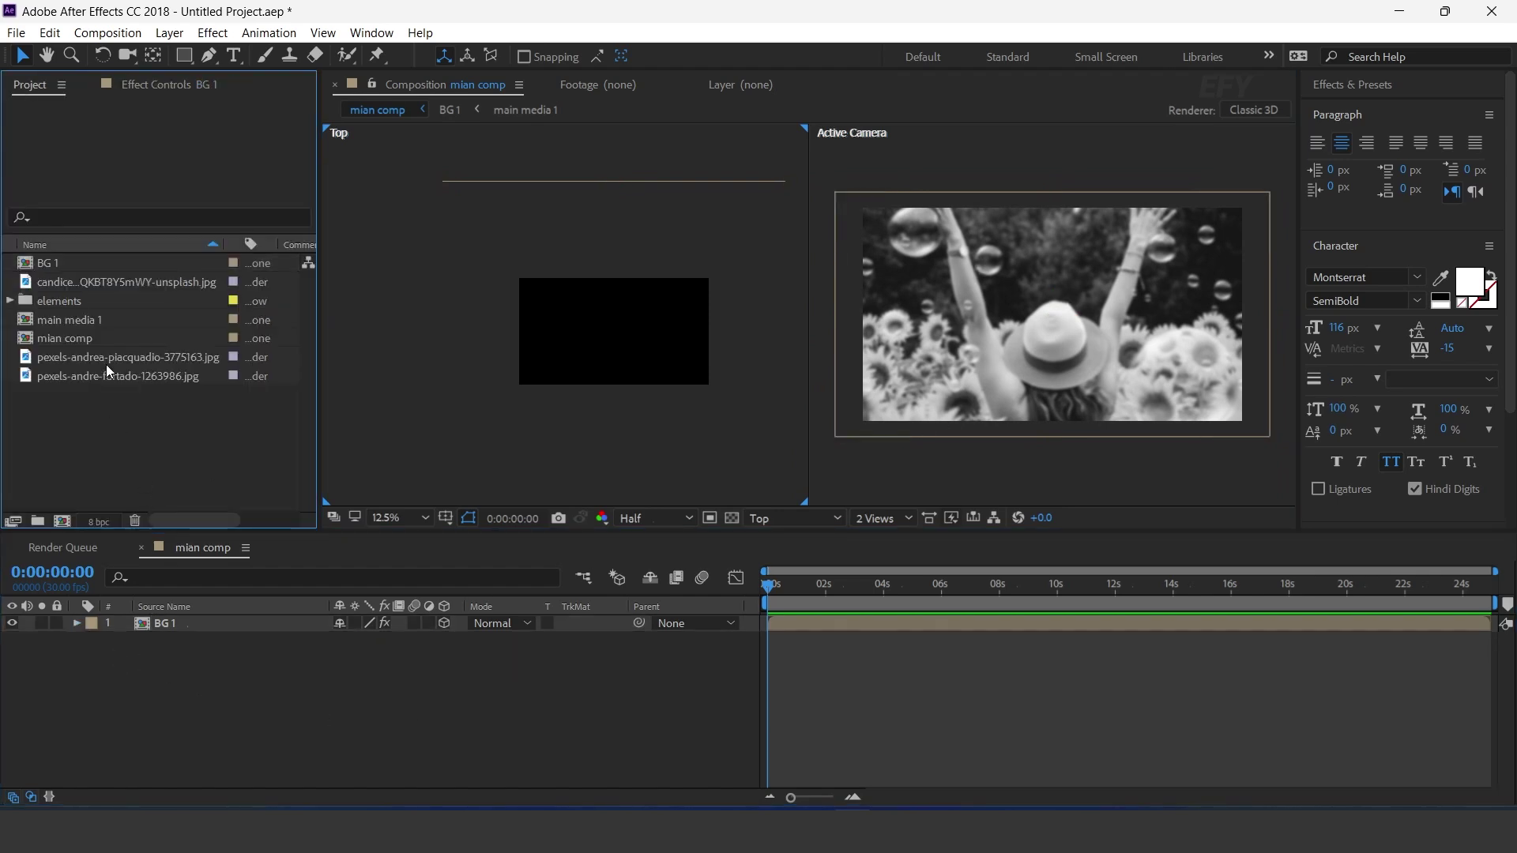
click(55, 320)
drag(26, 329, 235, 622)
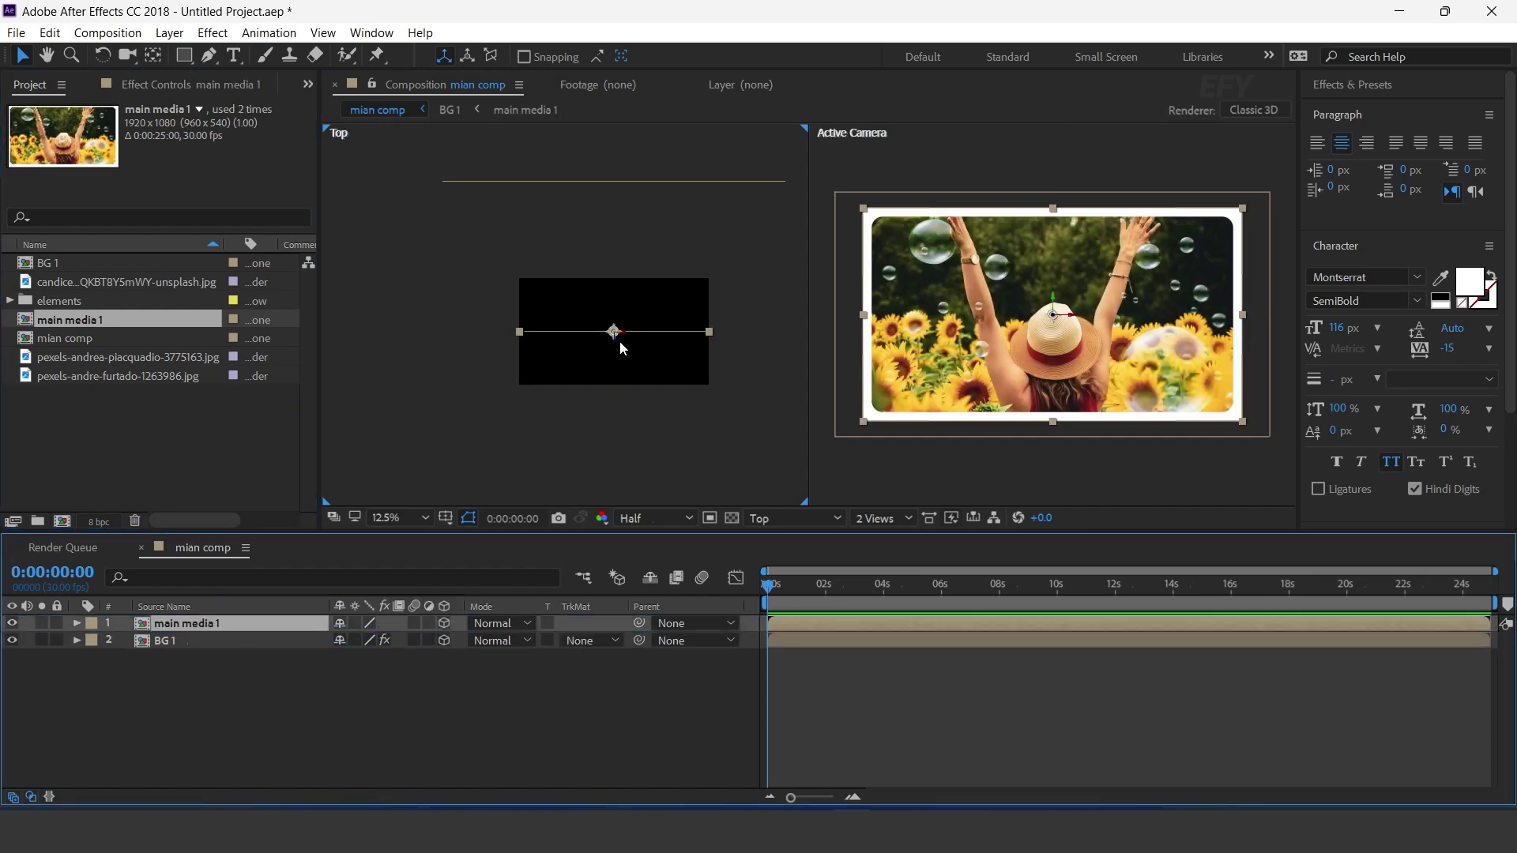
- Move main media 1 back in depth, in front of BG 1, and set its Z rotation to -9°
drag(614, 342, 614, 247)
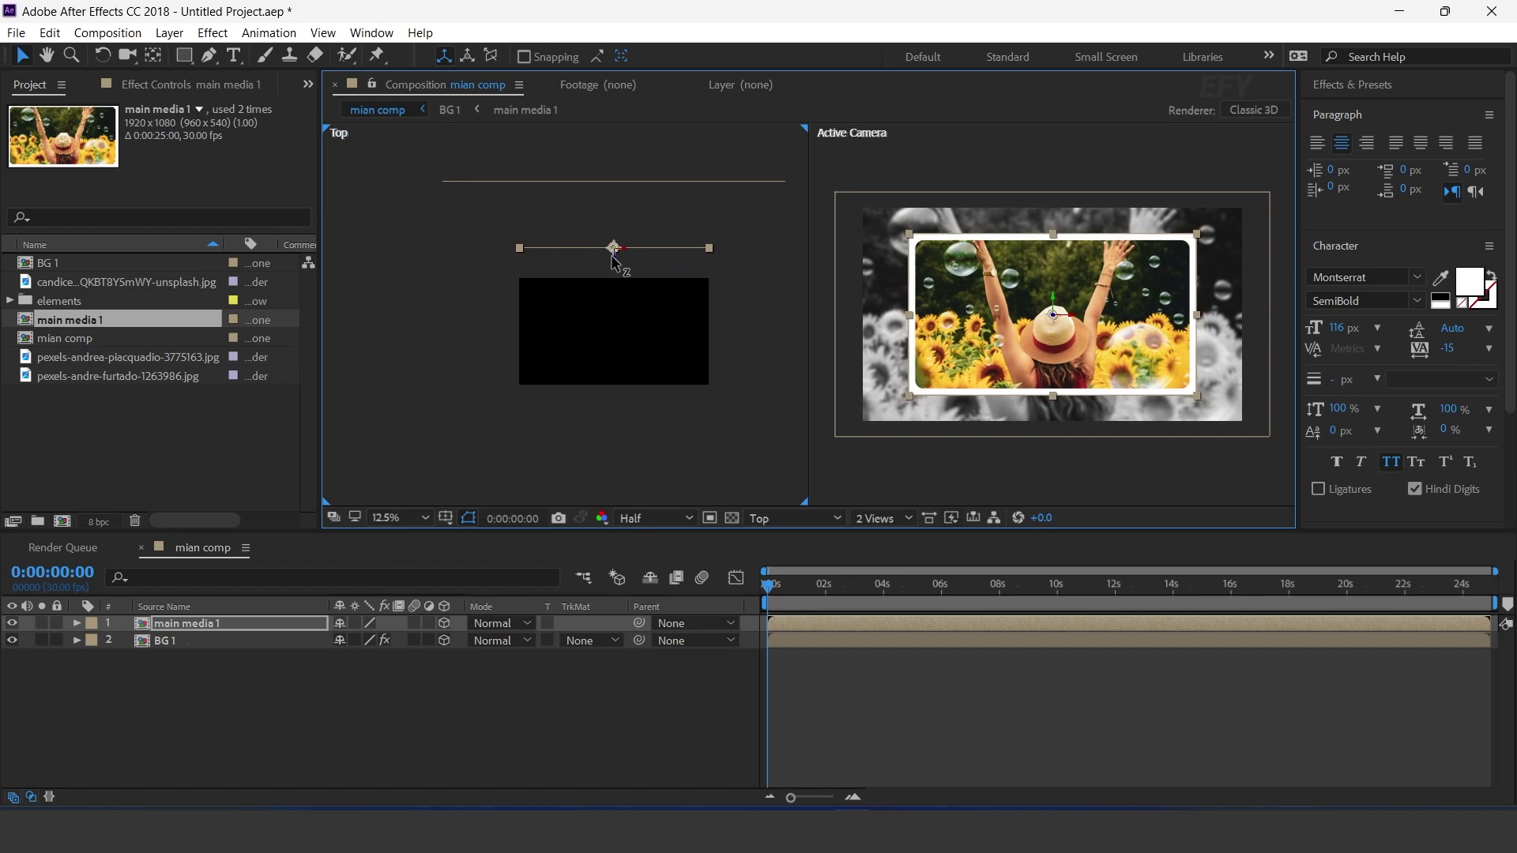
key(r)
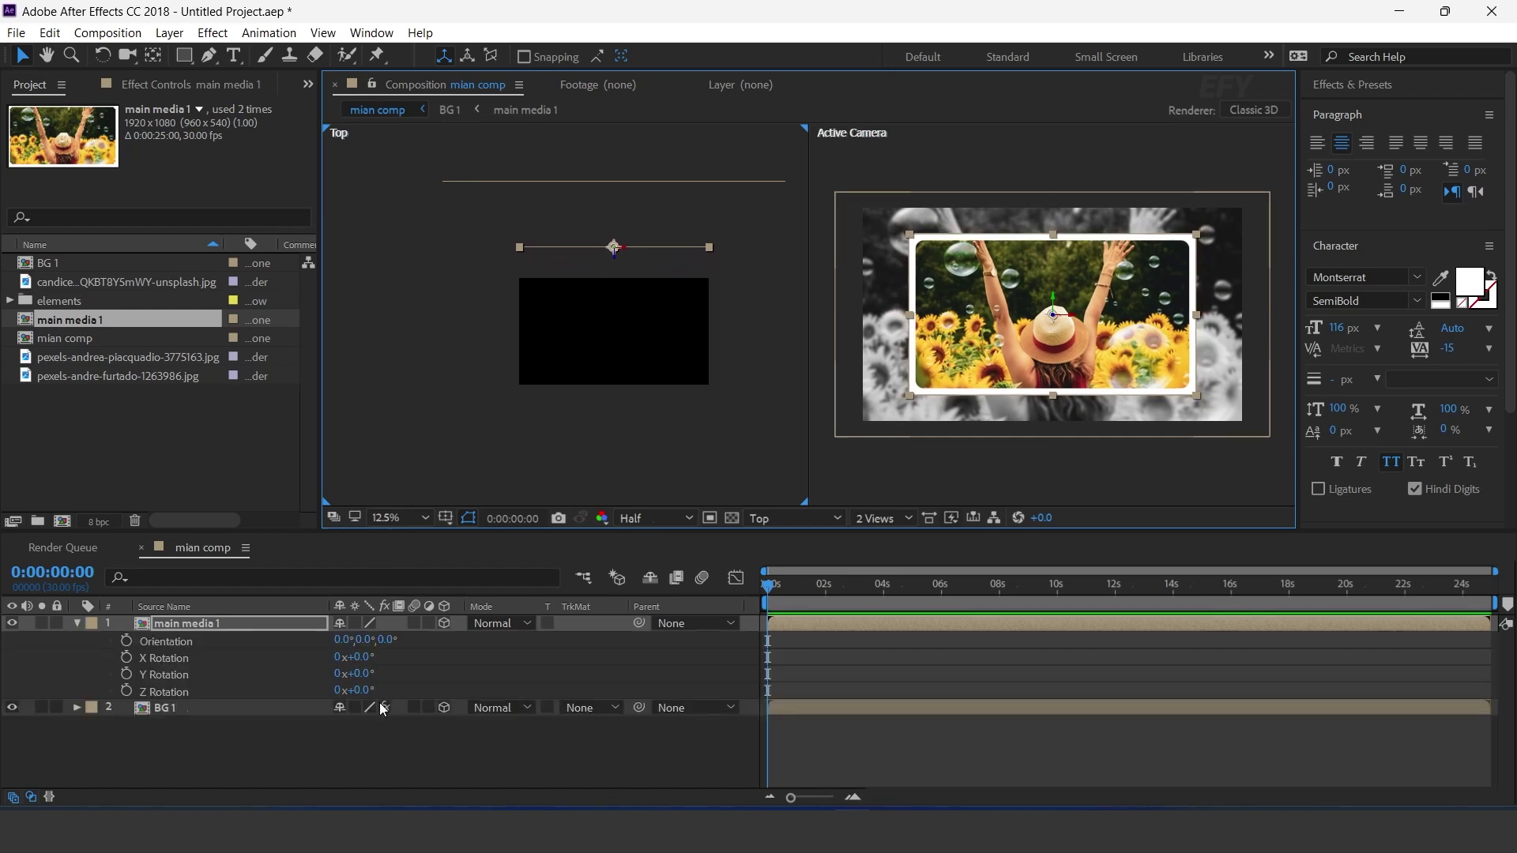
drag(352, 690, 333, 757)
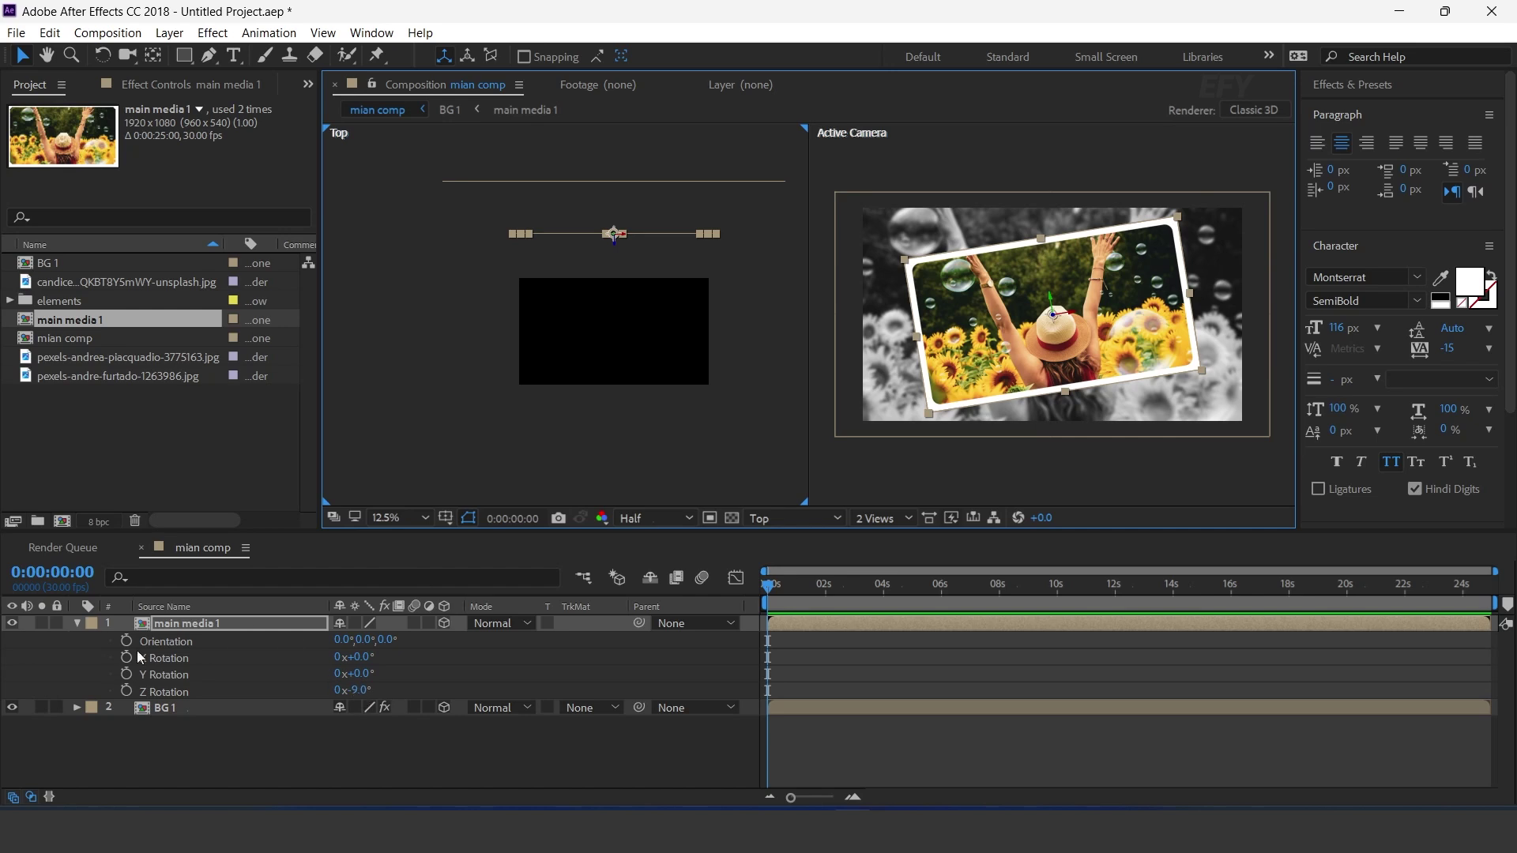
- Create a new 1700 × 1080 px composition named media 2
click(76, 623)
click(178, 440)
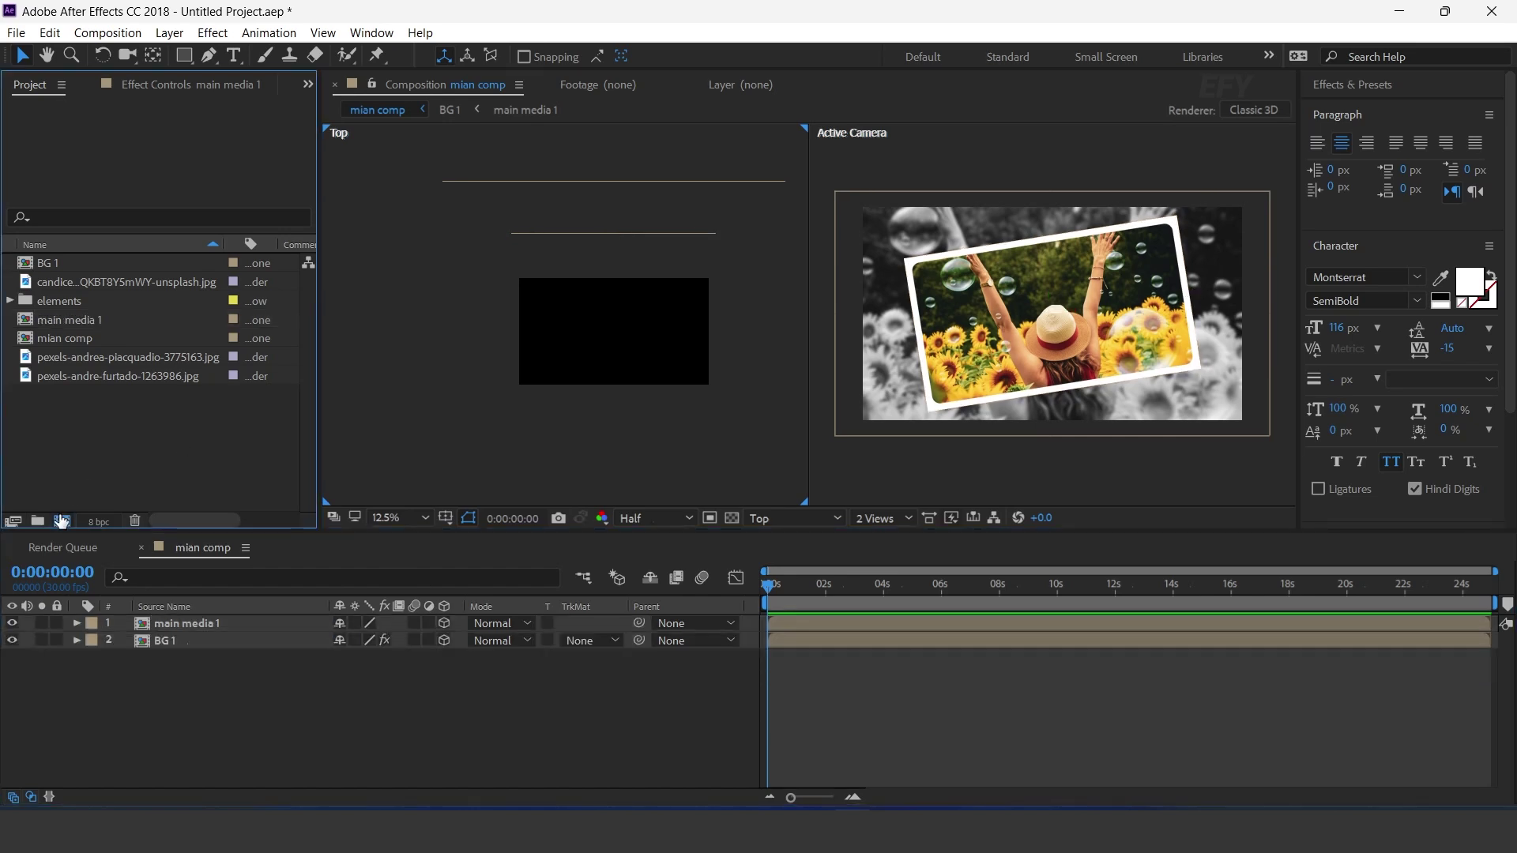
click(62, 521)
click(644, 336)
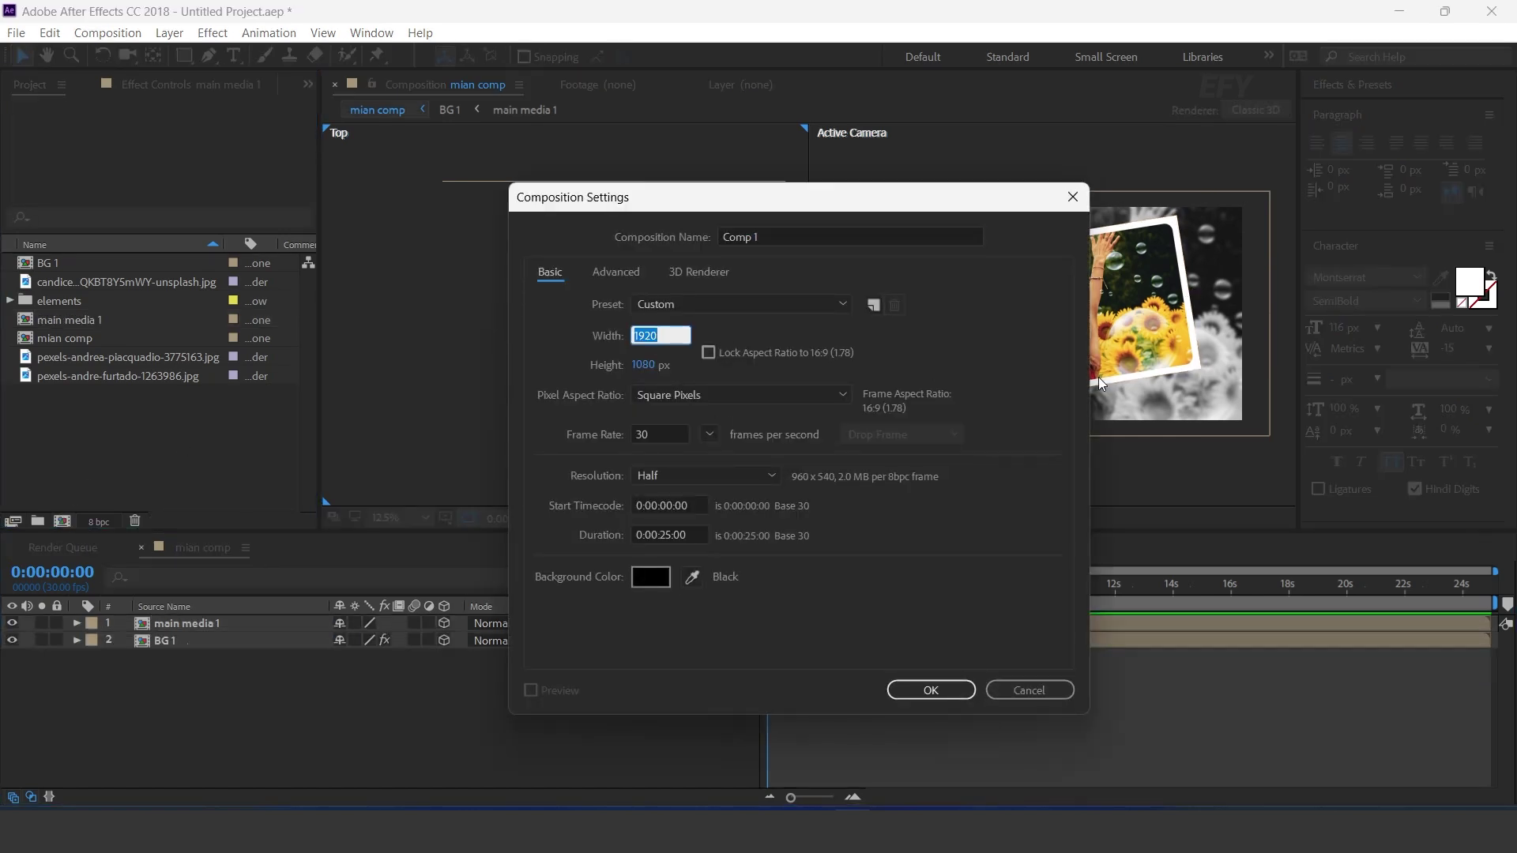
text(100)
key(BackSpace)
key(BackSpace)
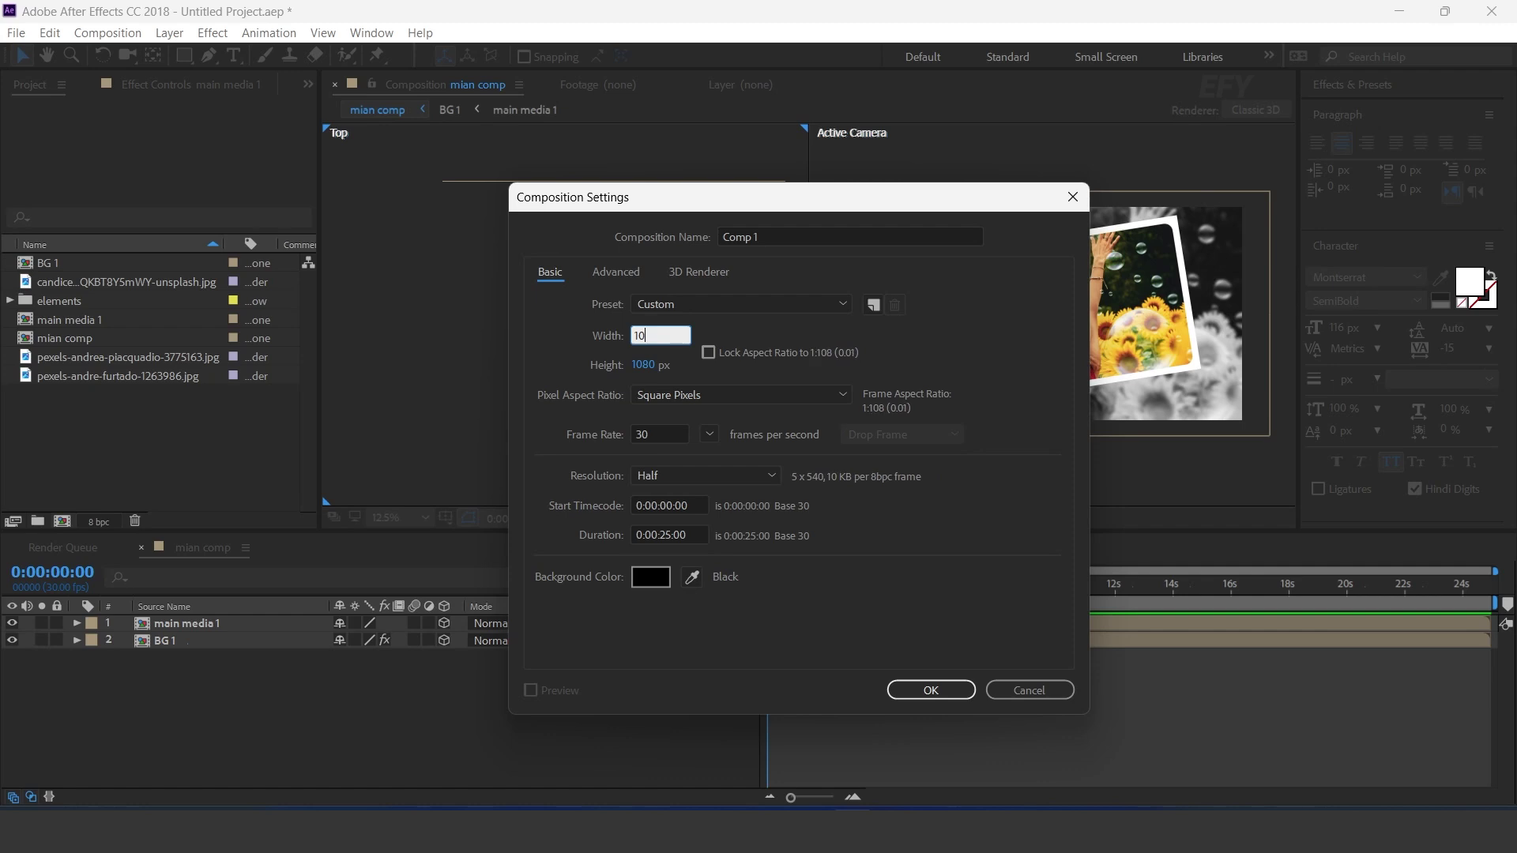
text(700)
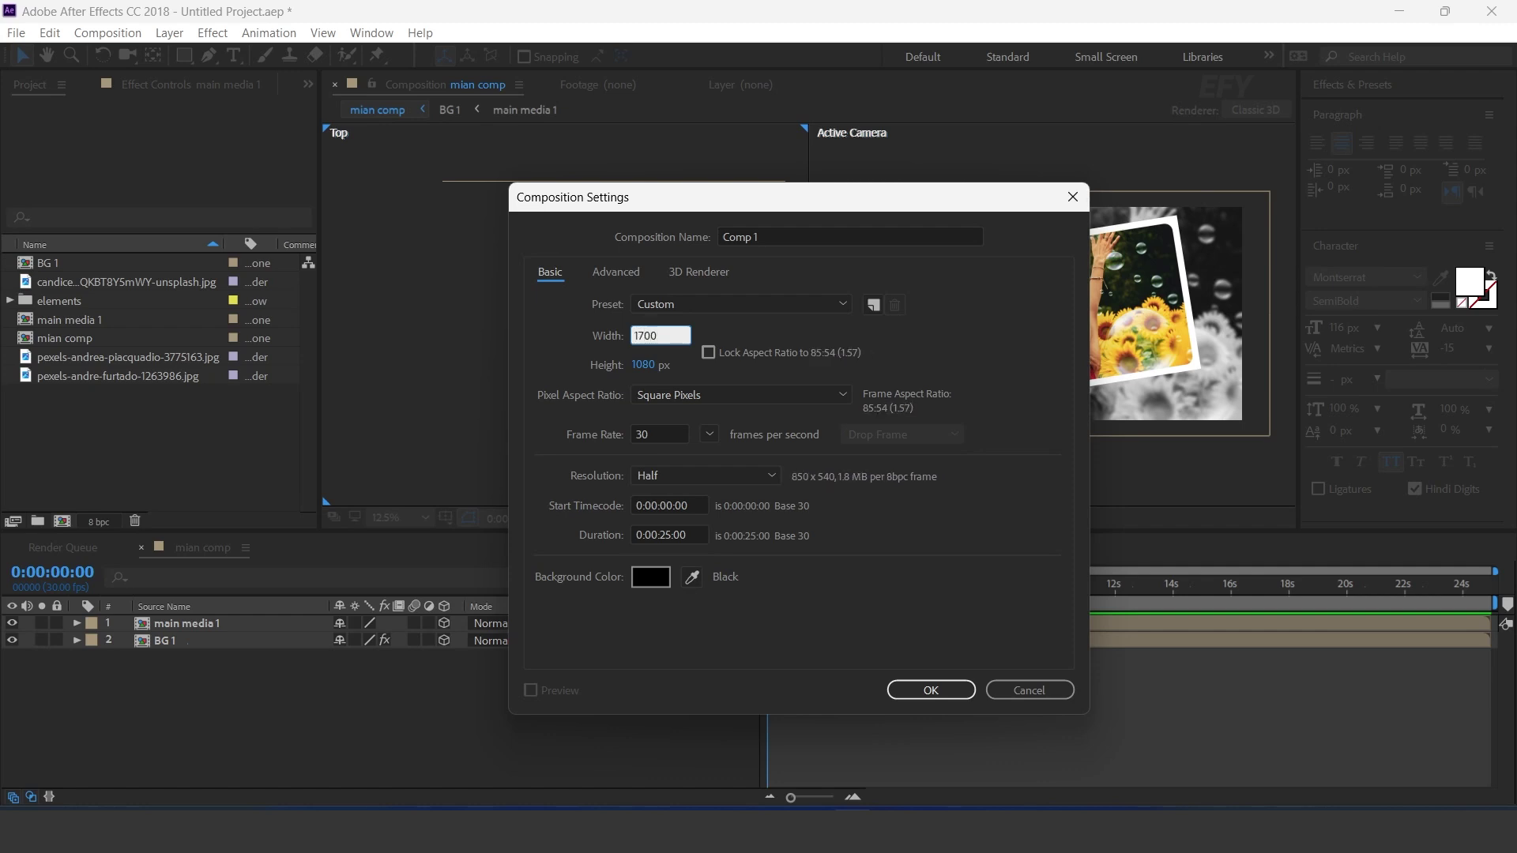
drag(794, 239, 651, 237)
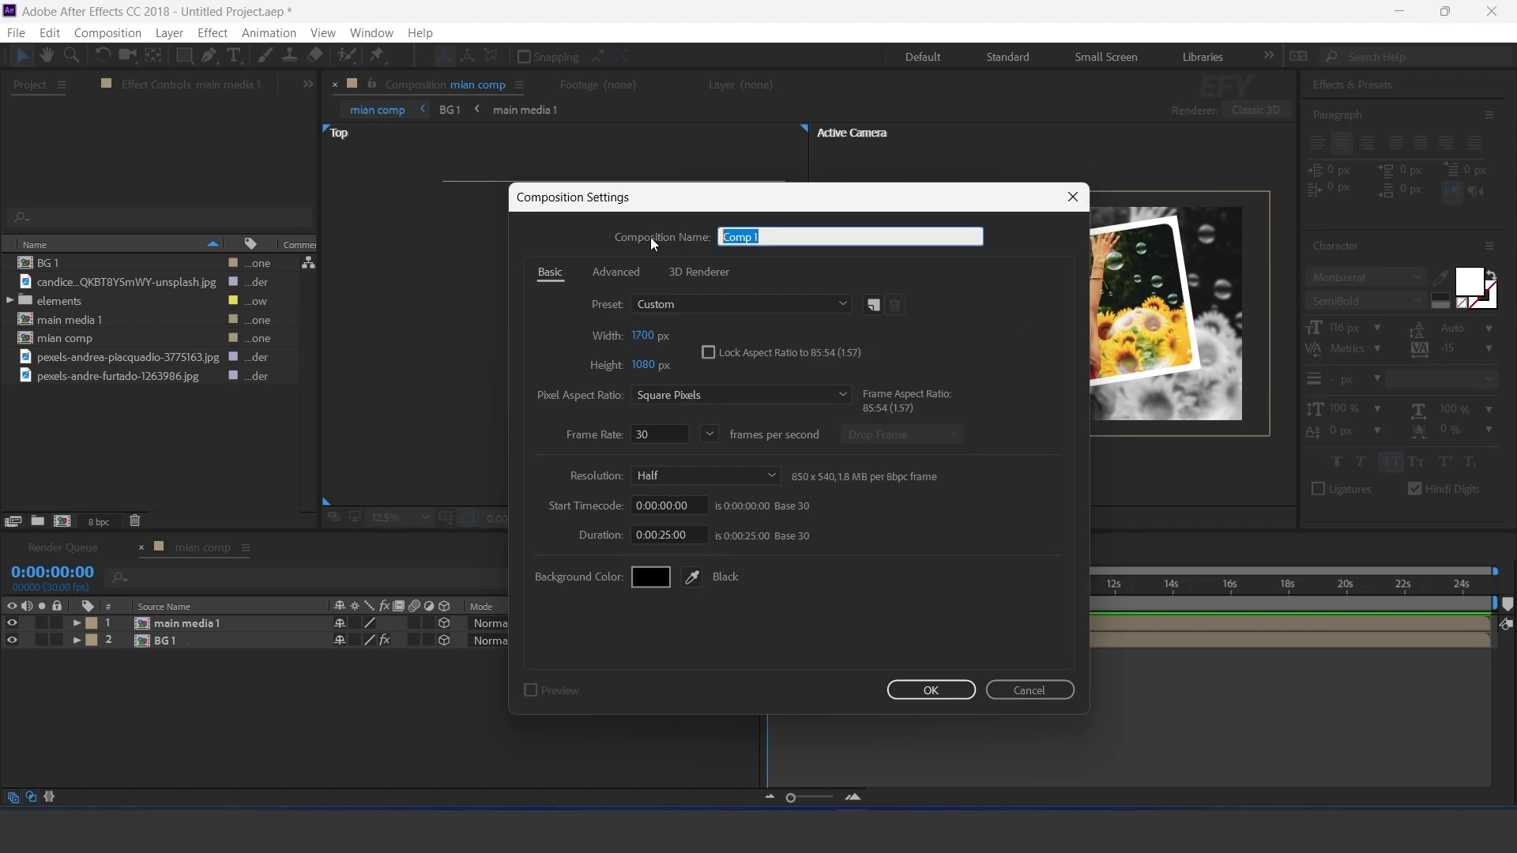
text(media 2)
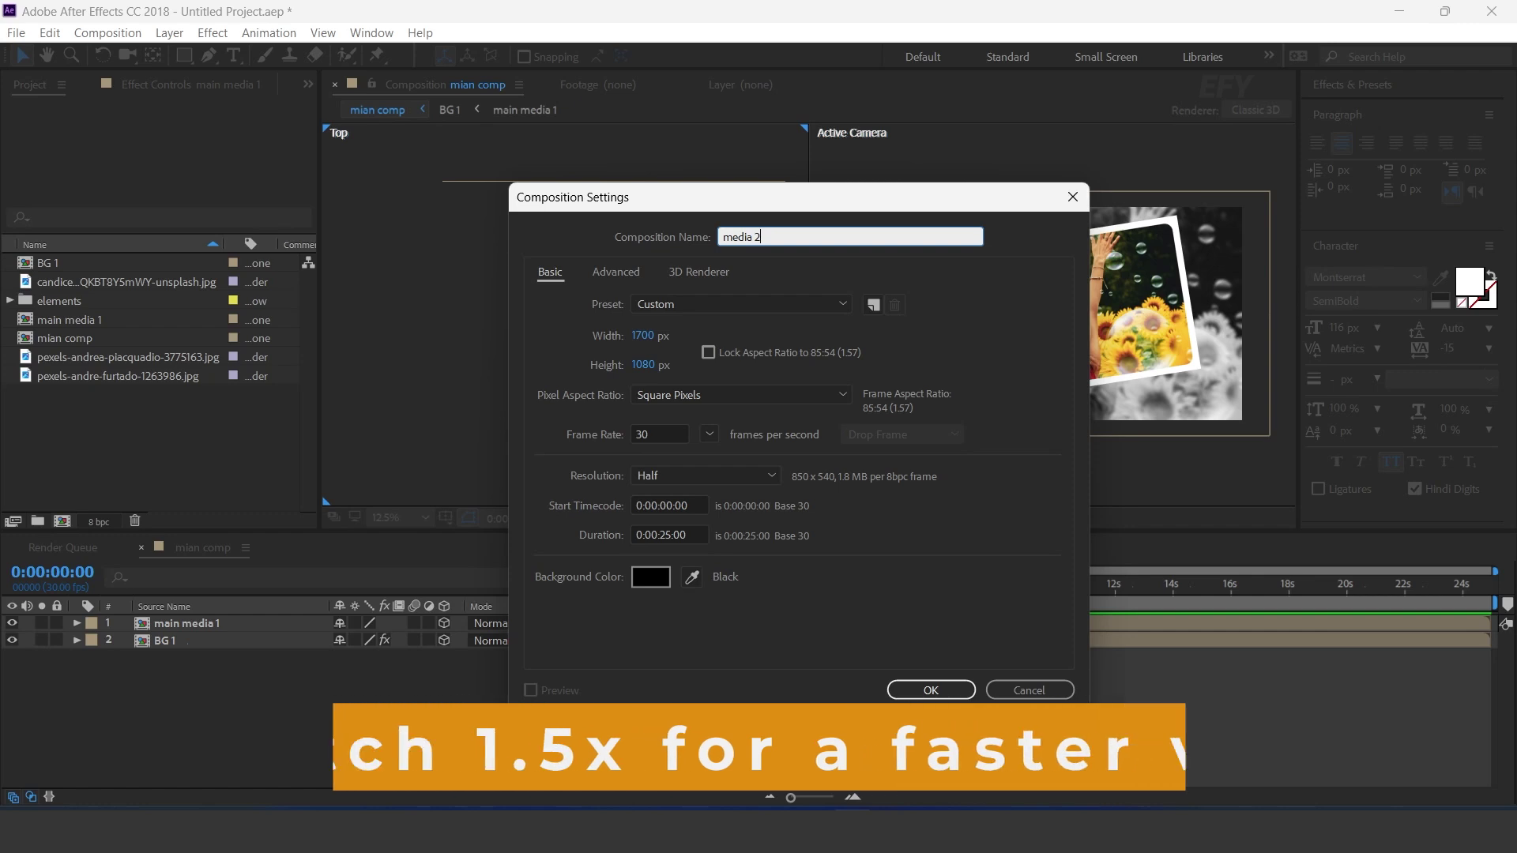
key(Return)
- Add the poolside photo of two women to media 2 and scale it to 31%
click(116, 378)
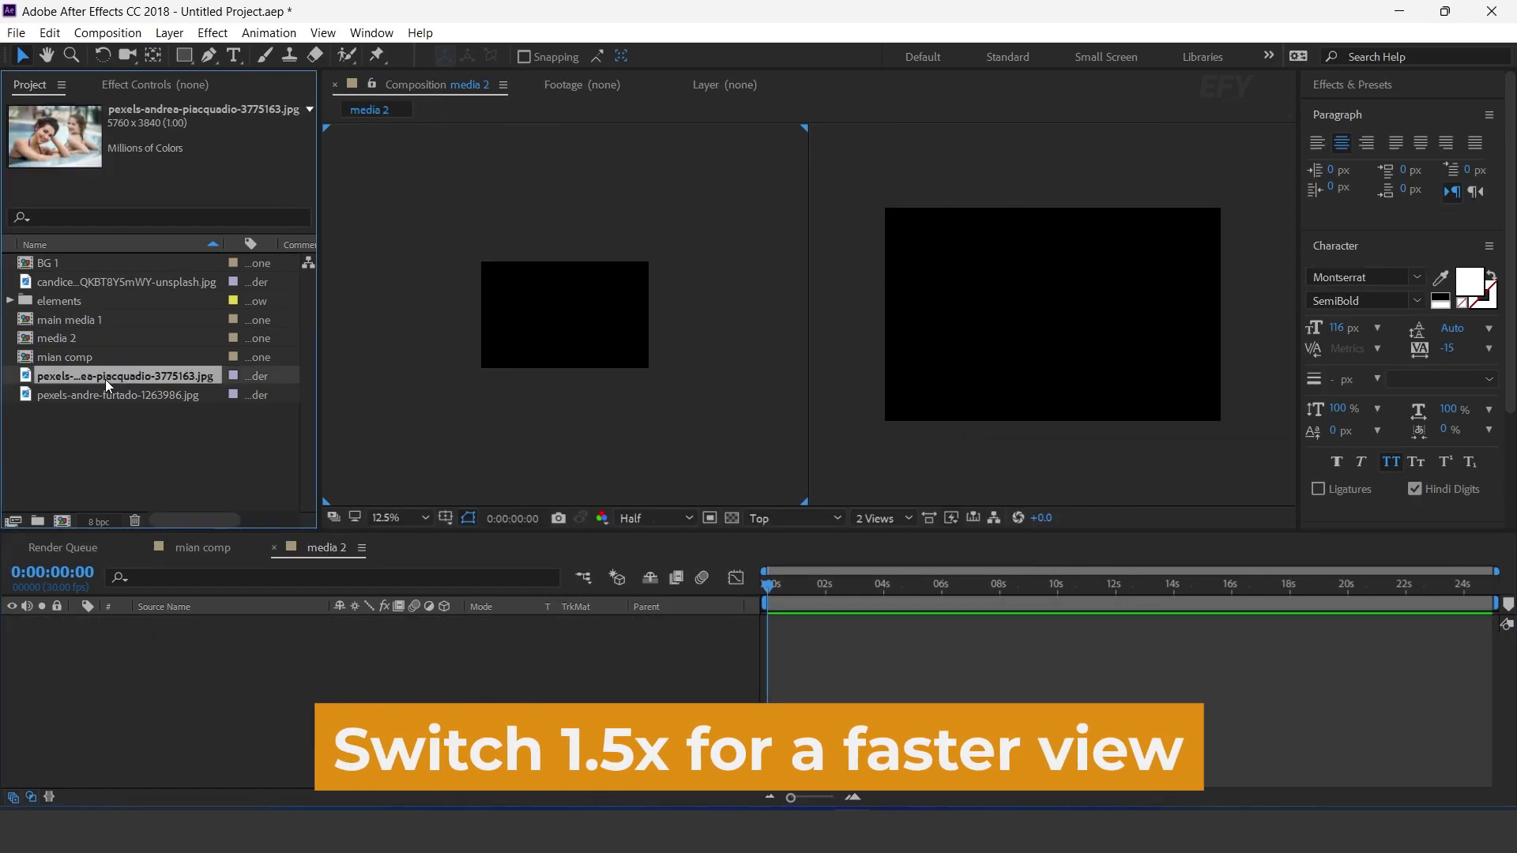
drag(106, 379, 220, 675)
key(s)
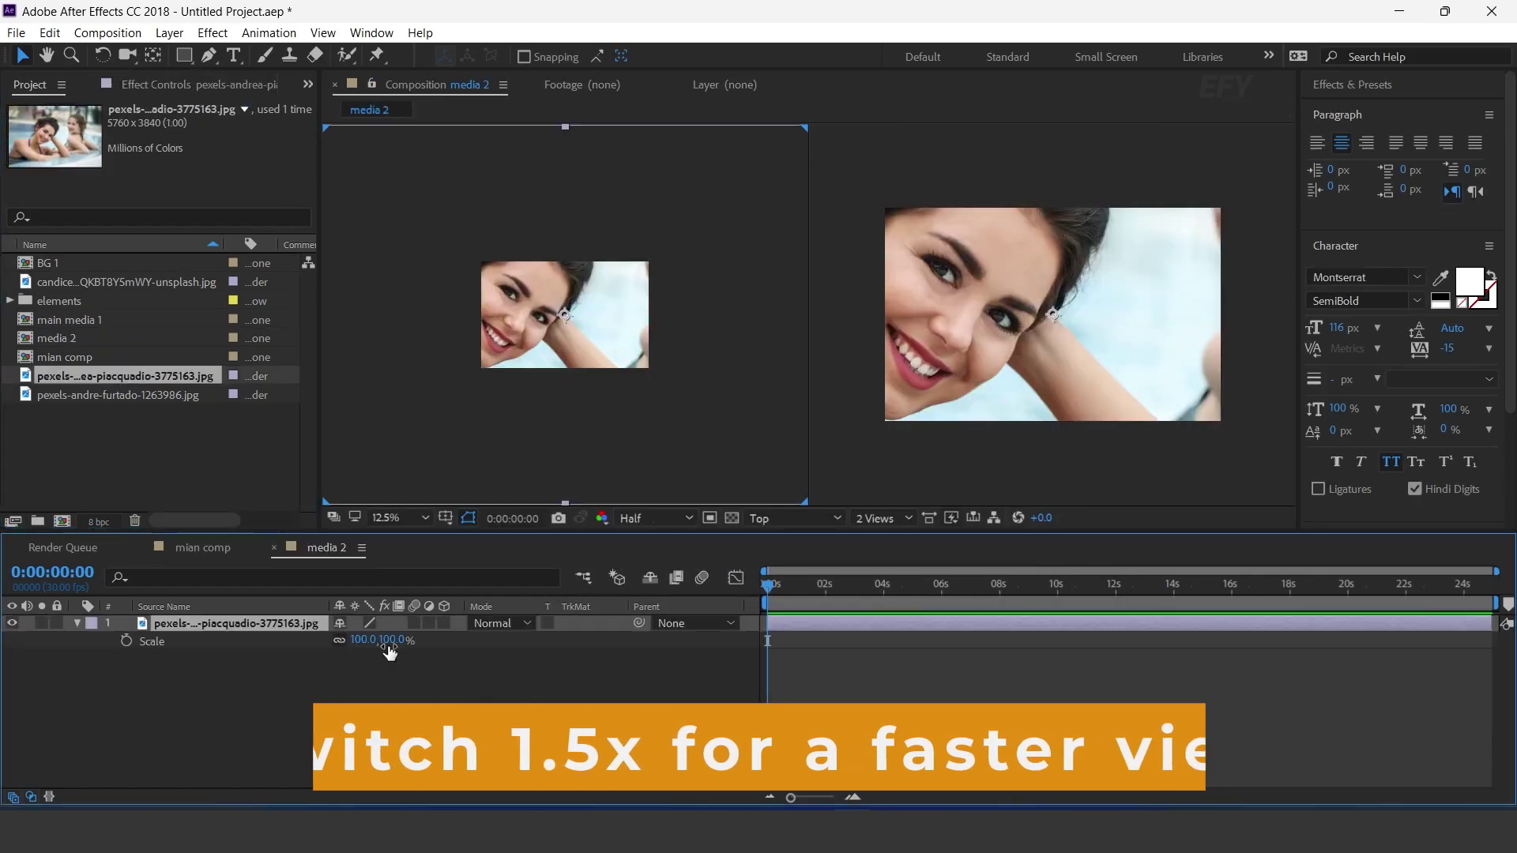
drag(395, 648, 335, 652)
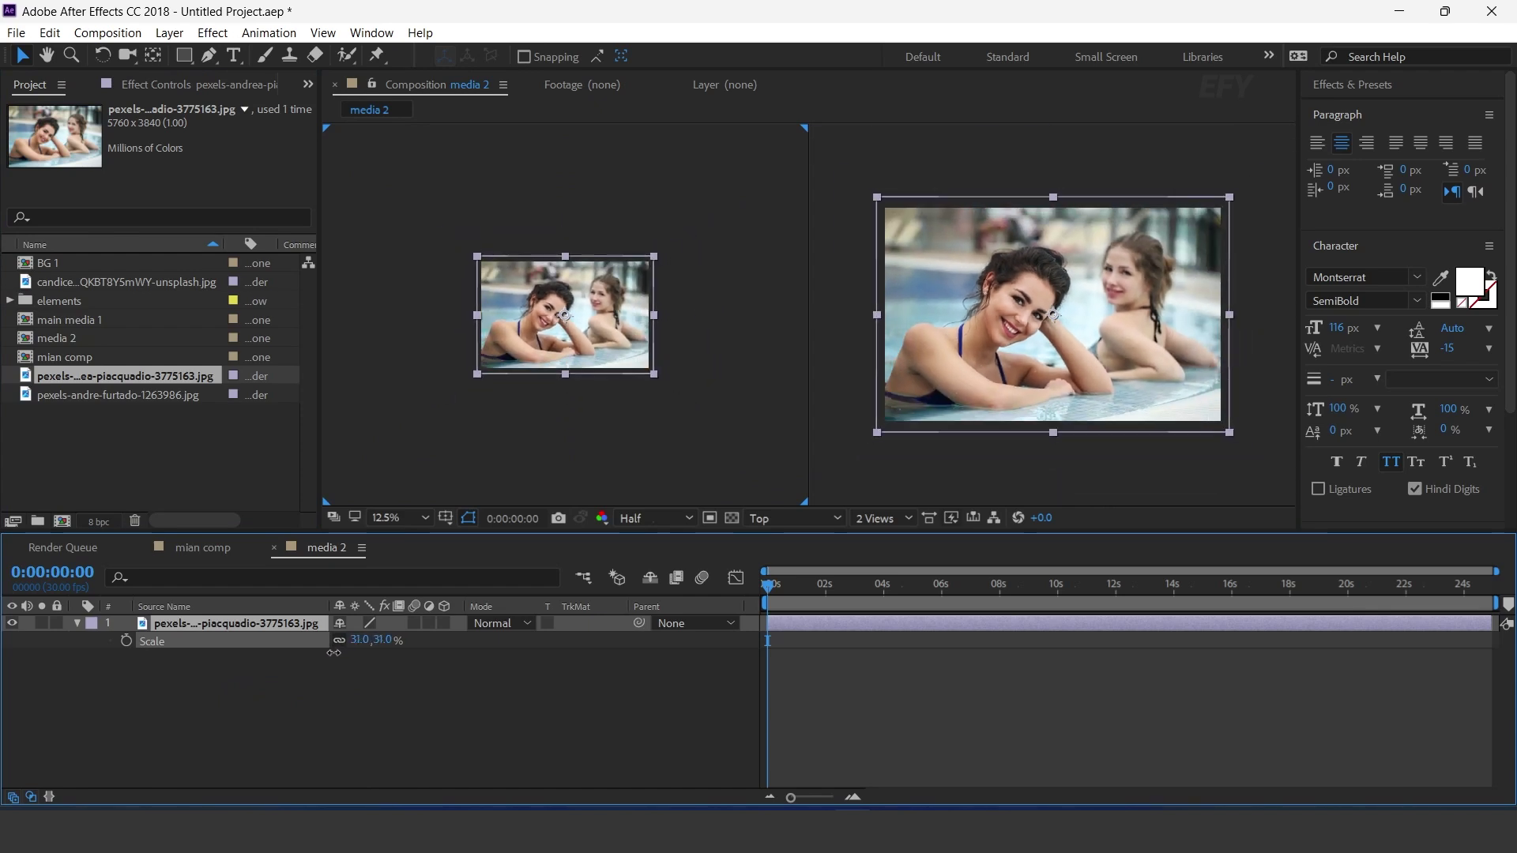
click(345, 716)
click(77, 624)
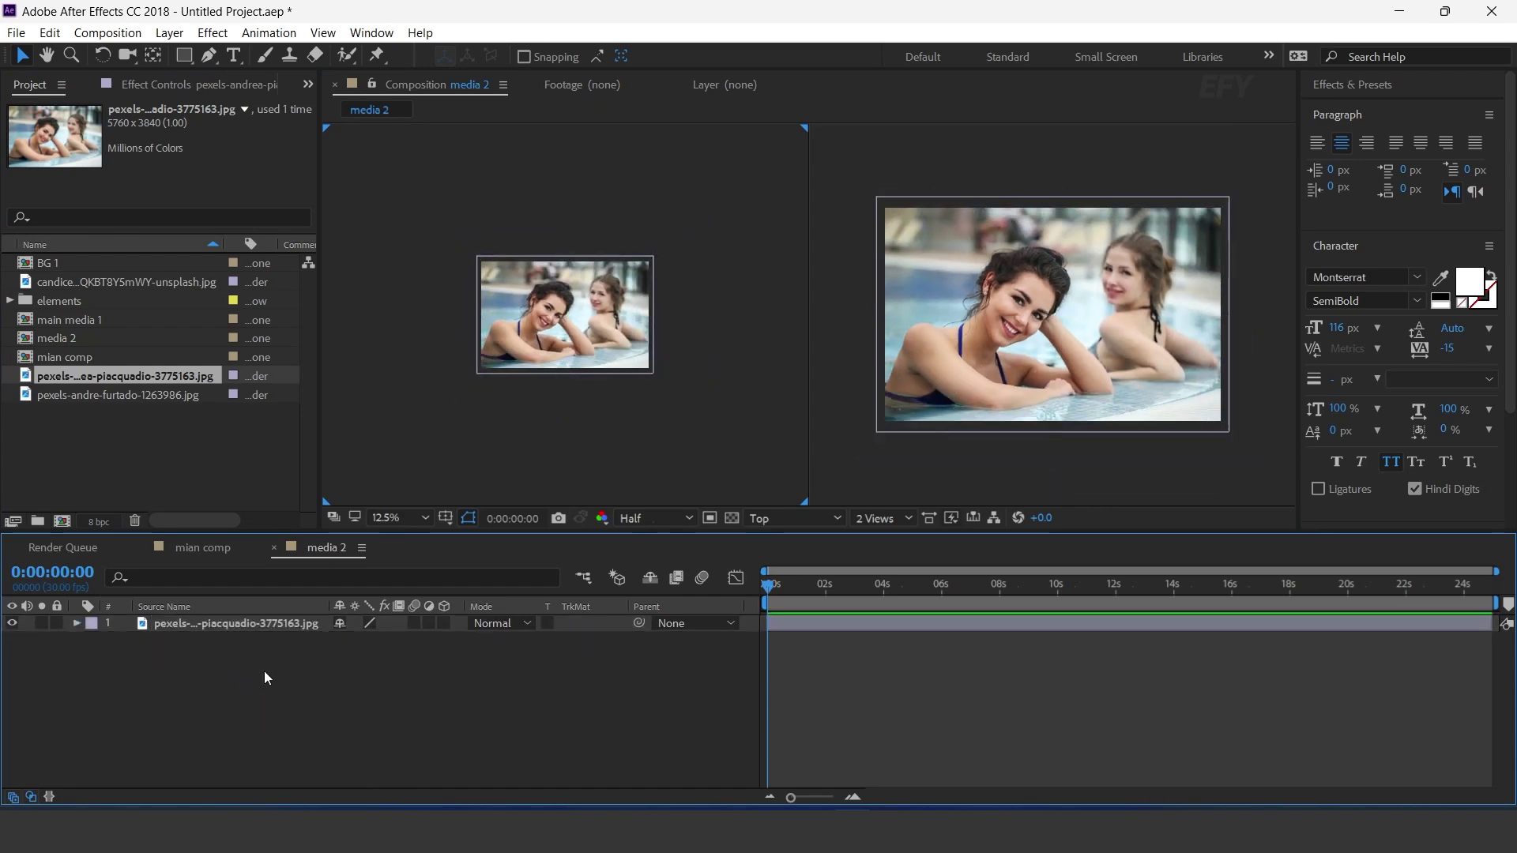
- Add a comp-sized rectangle shape layer with a white 90 px stroke as a frame over the photo
click(186, 58)
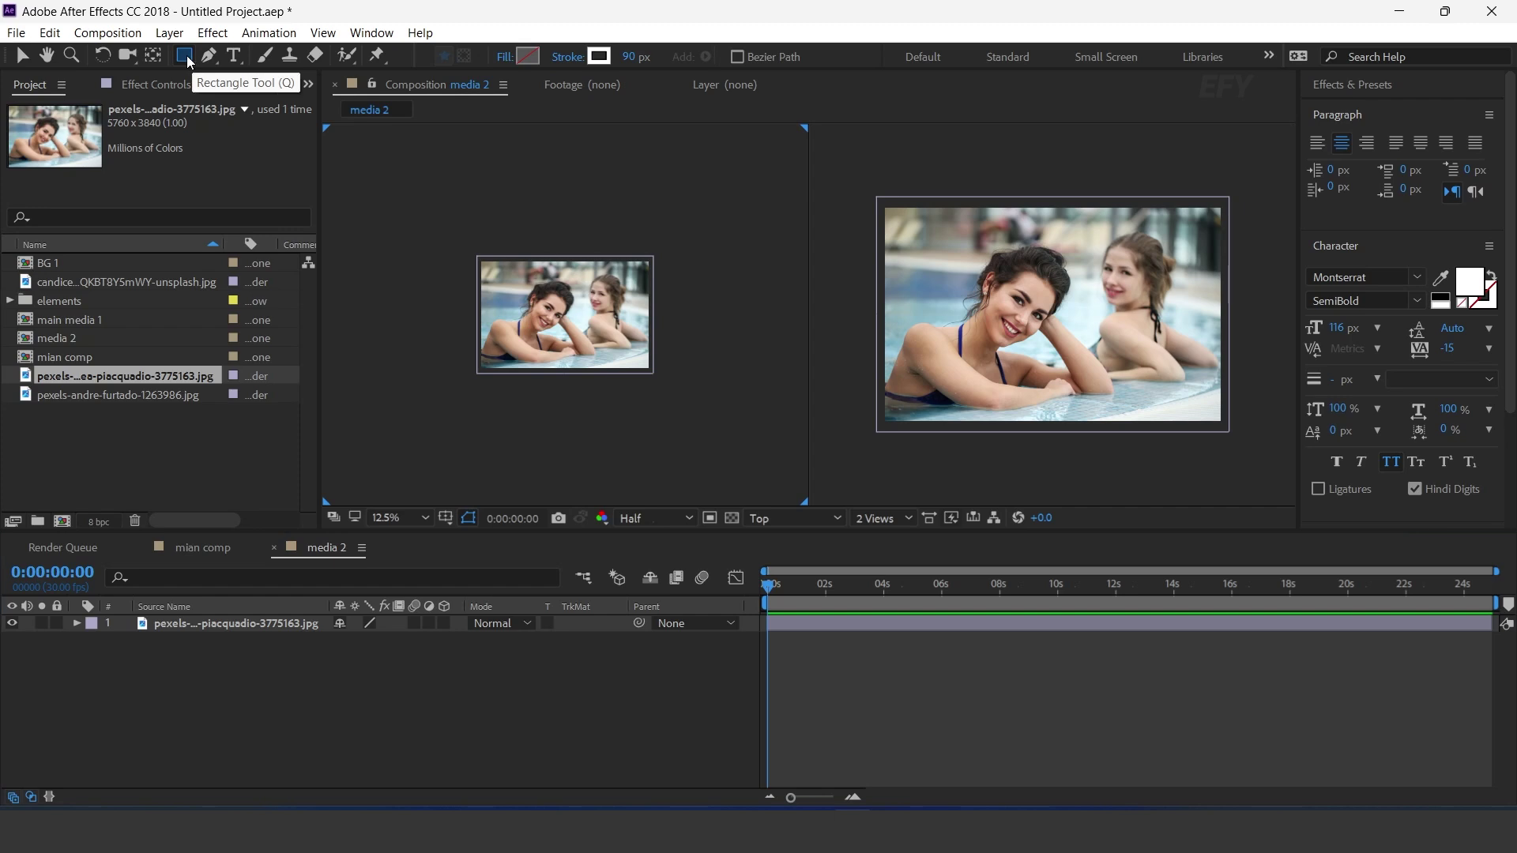
double_click(184, 55)
key(v)
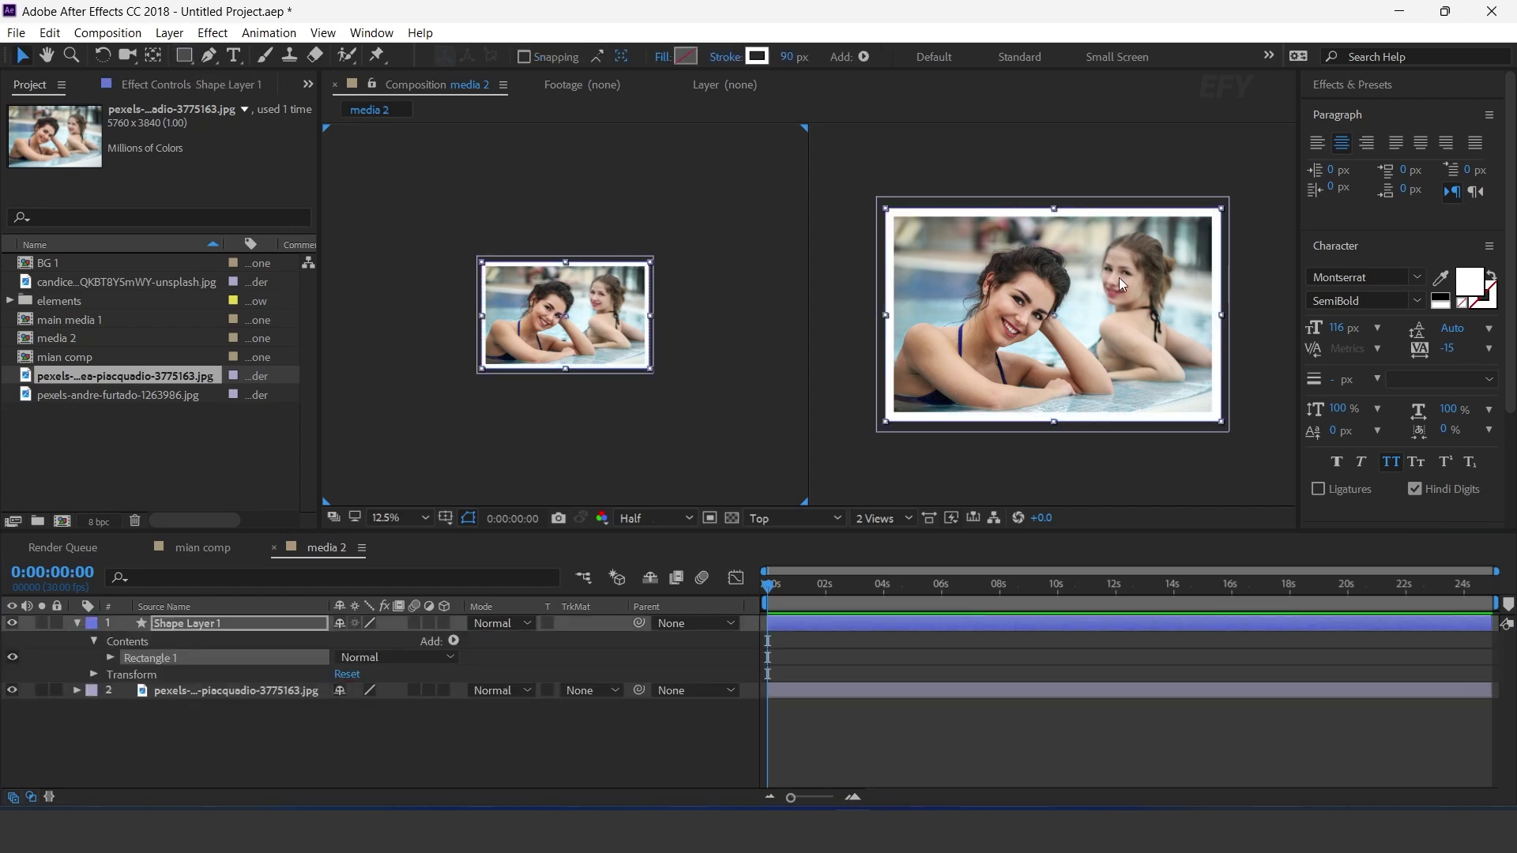
- Set the frame rectangle's roundness to 100
click(109, 658)
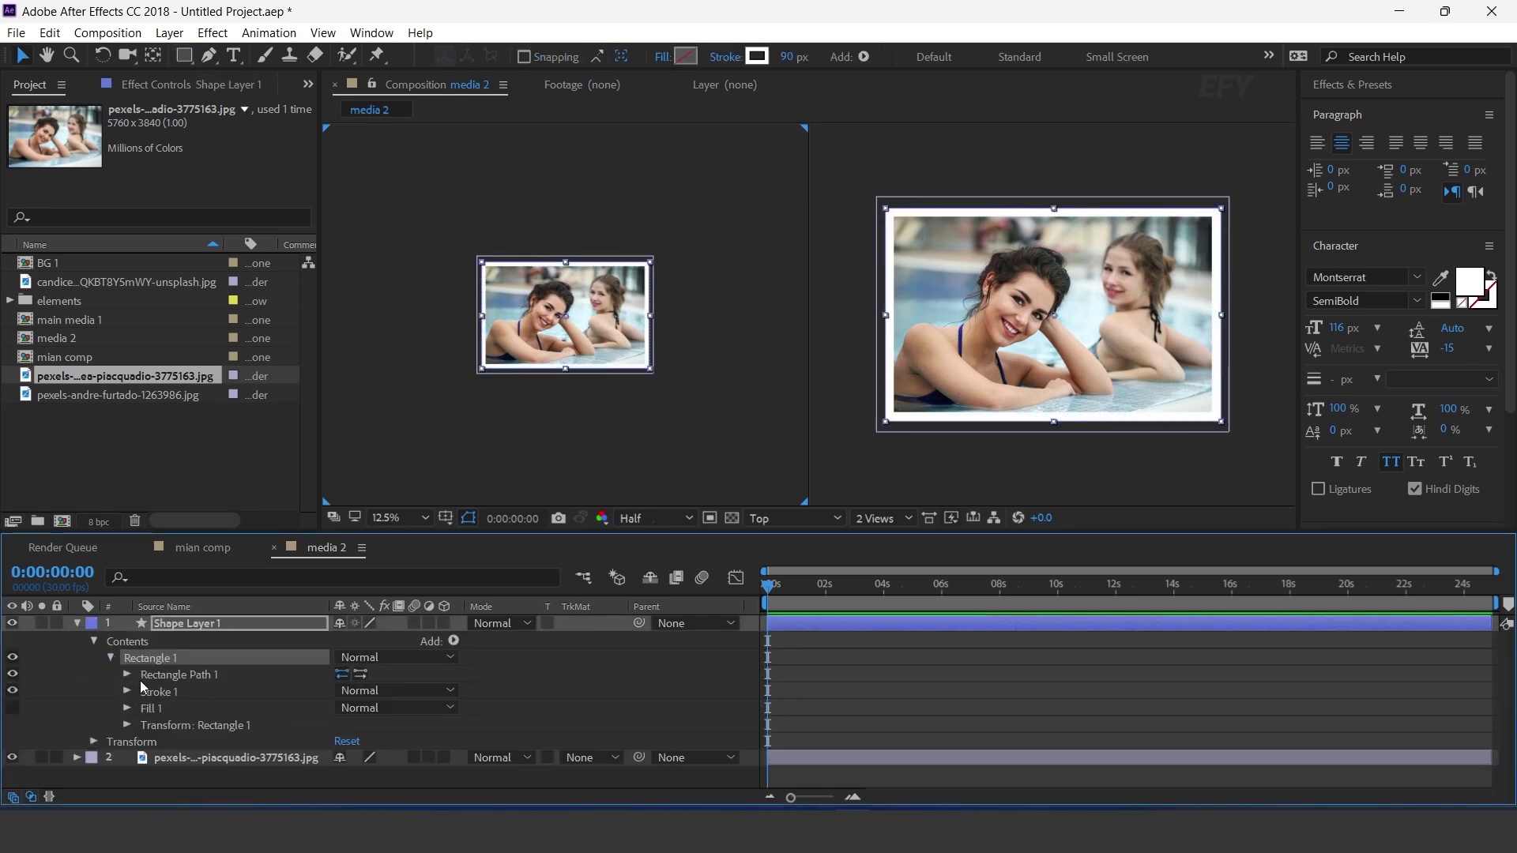
click(129, 675)
click(340, 726)
text(100)
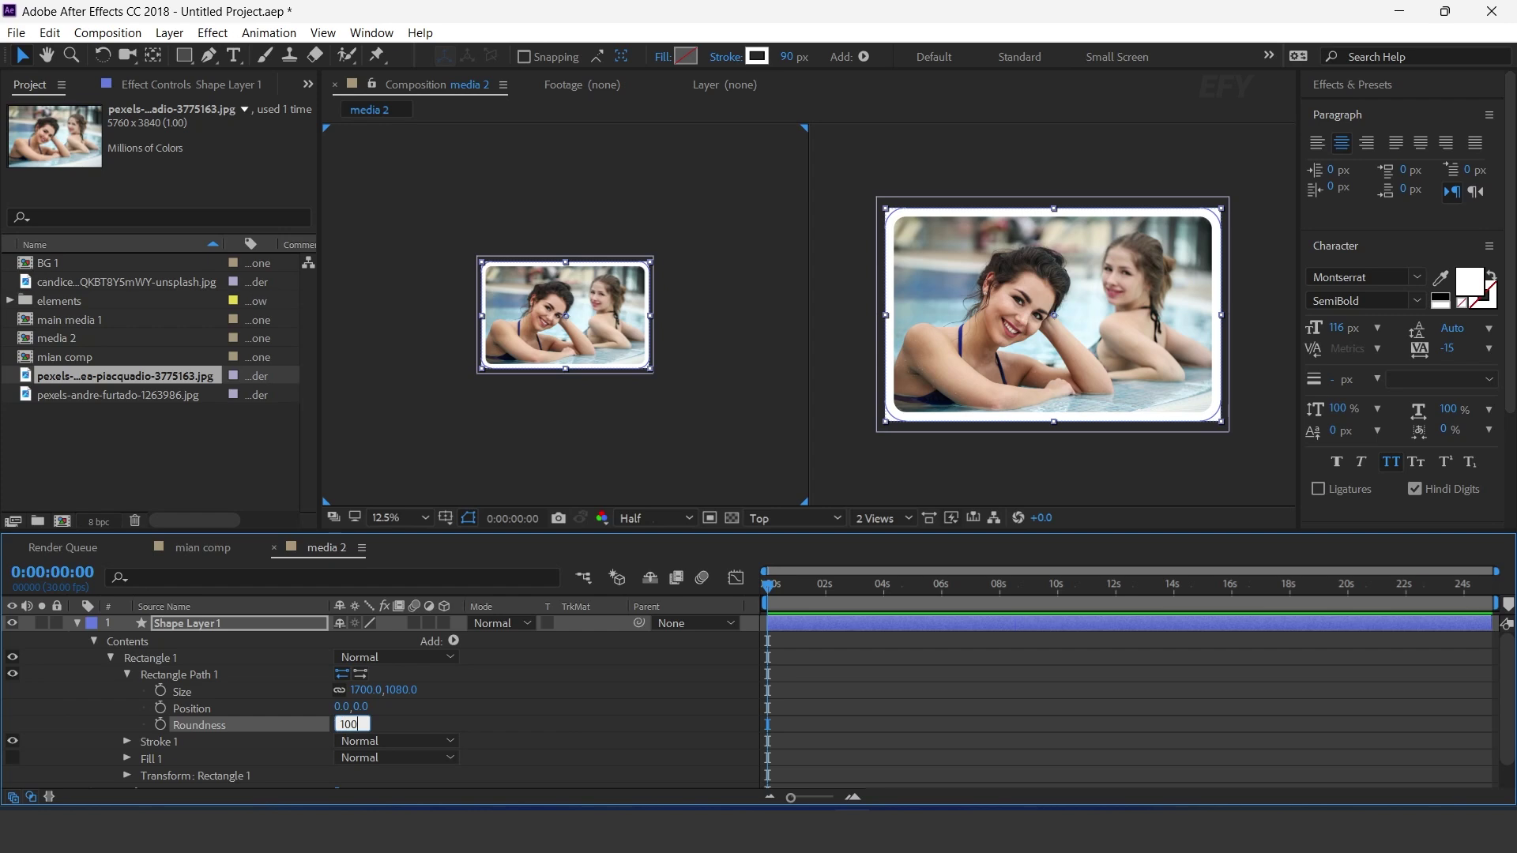
key(Return)
click(1026, 673)
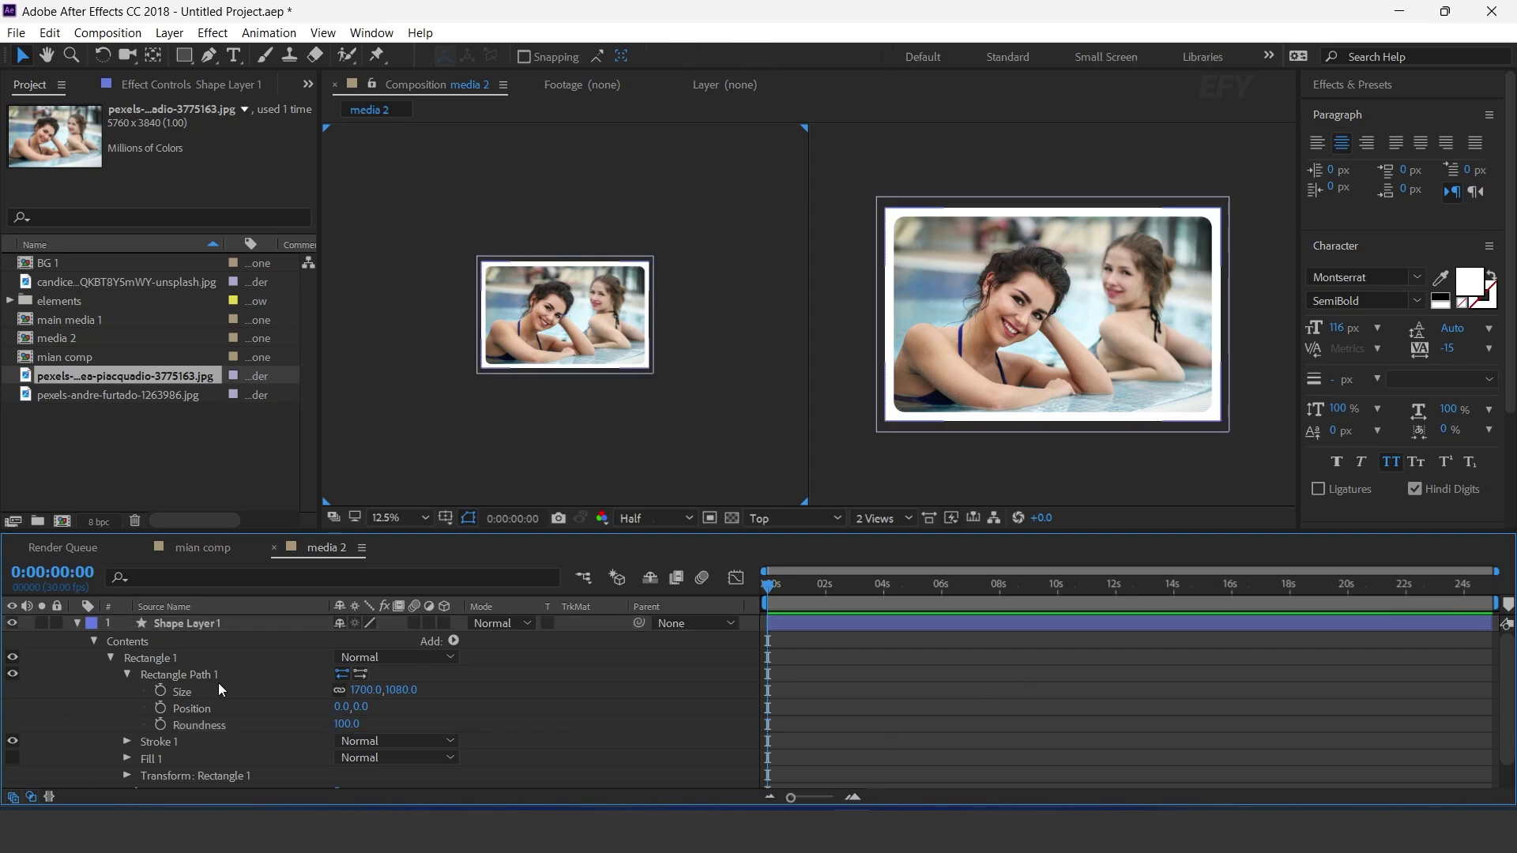
click(77, 624)
- Add media 2 to mian comp above main media 1 as a 3D layer
click(273, 548)
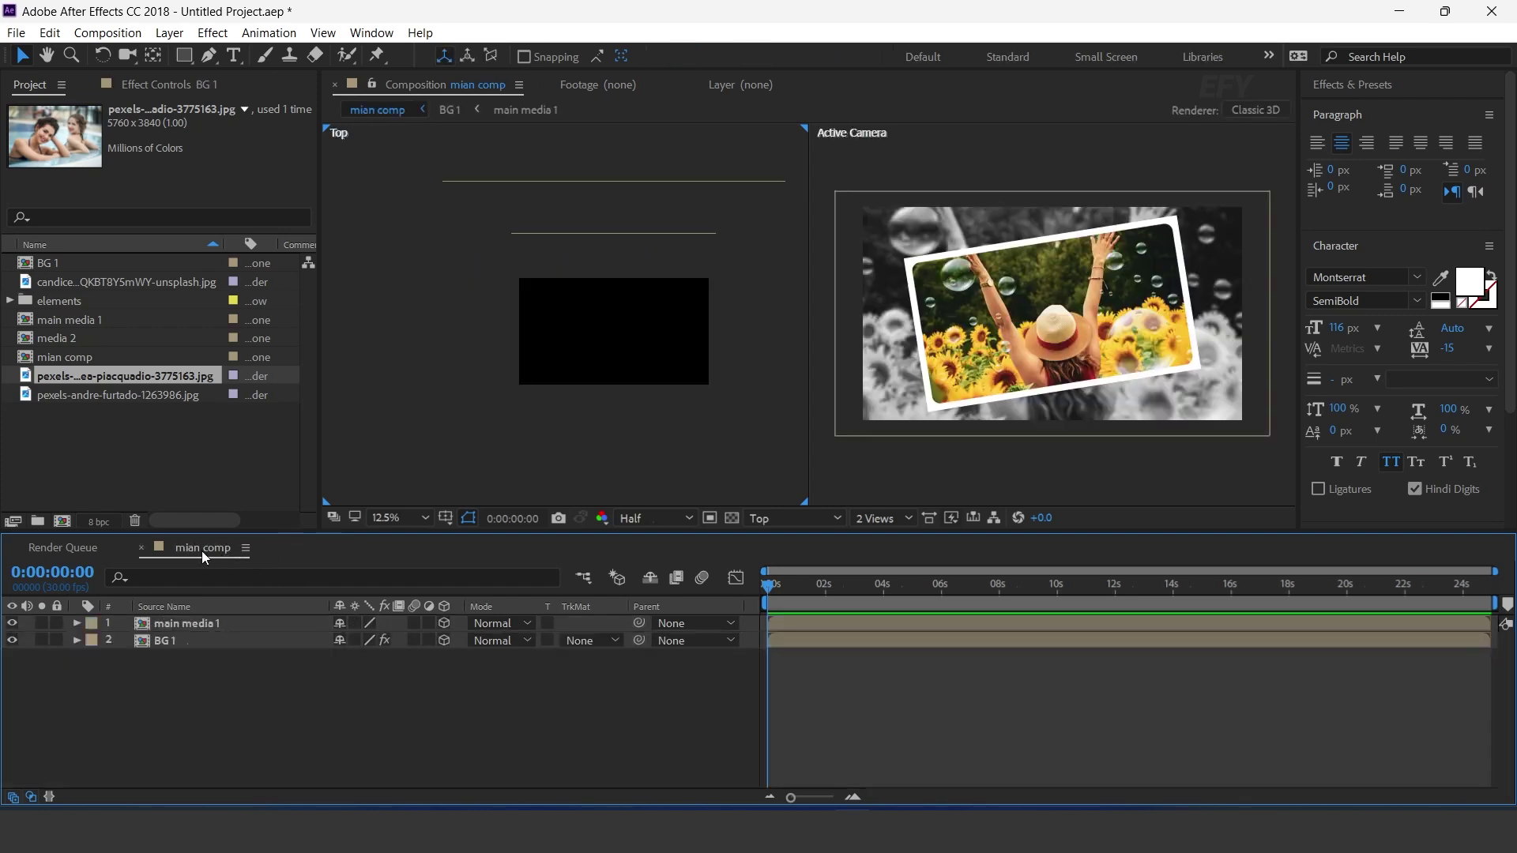
click(149, 471)
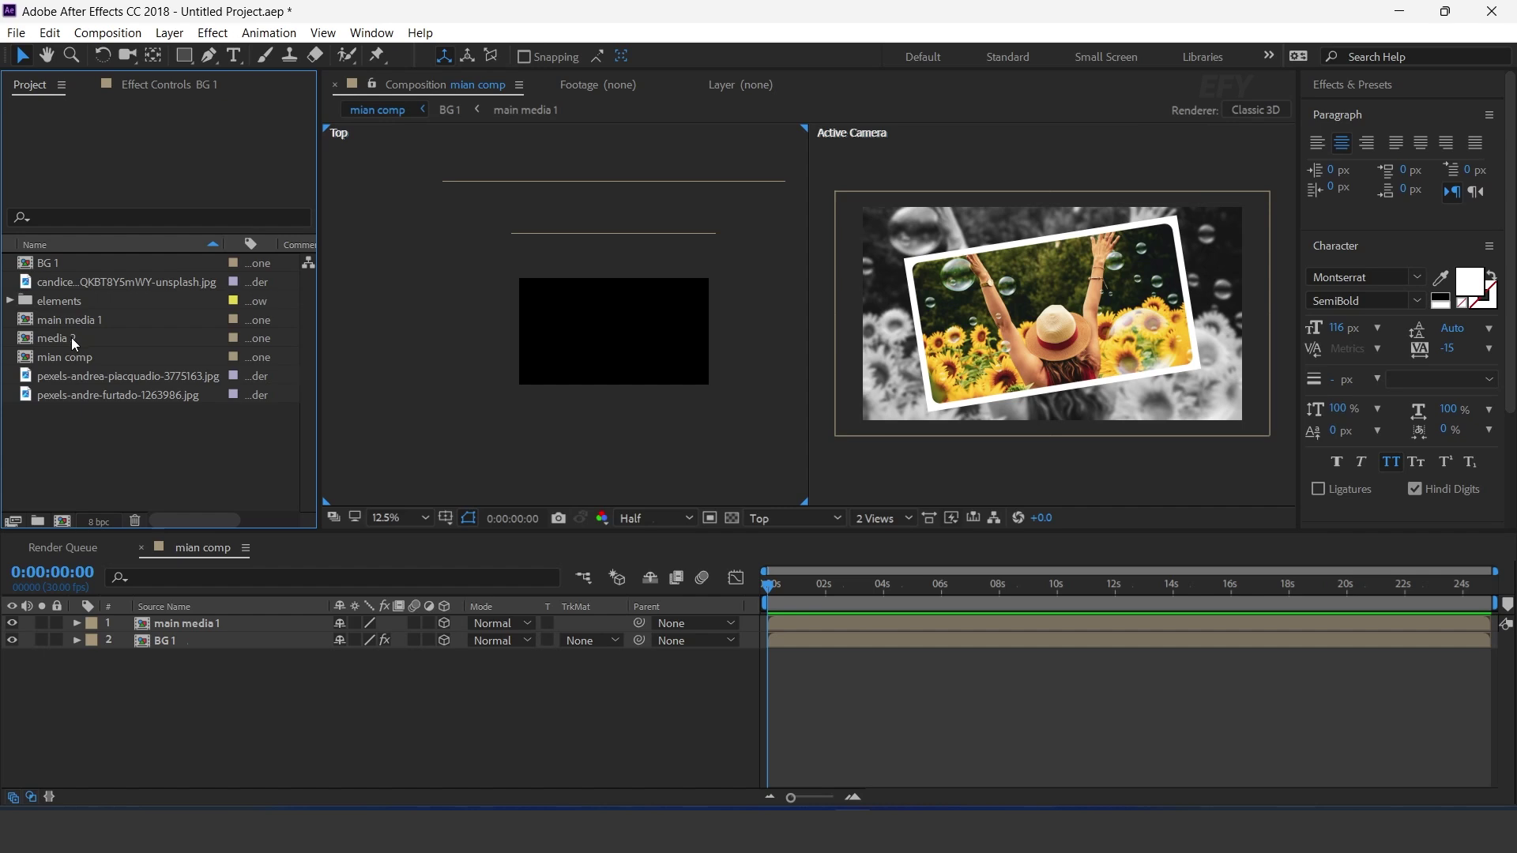
drag(71, 338, 202, 624)
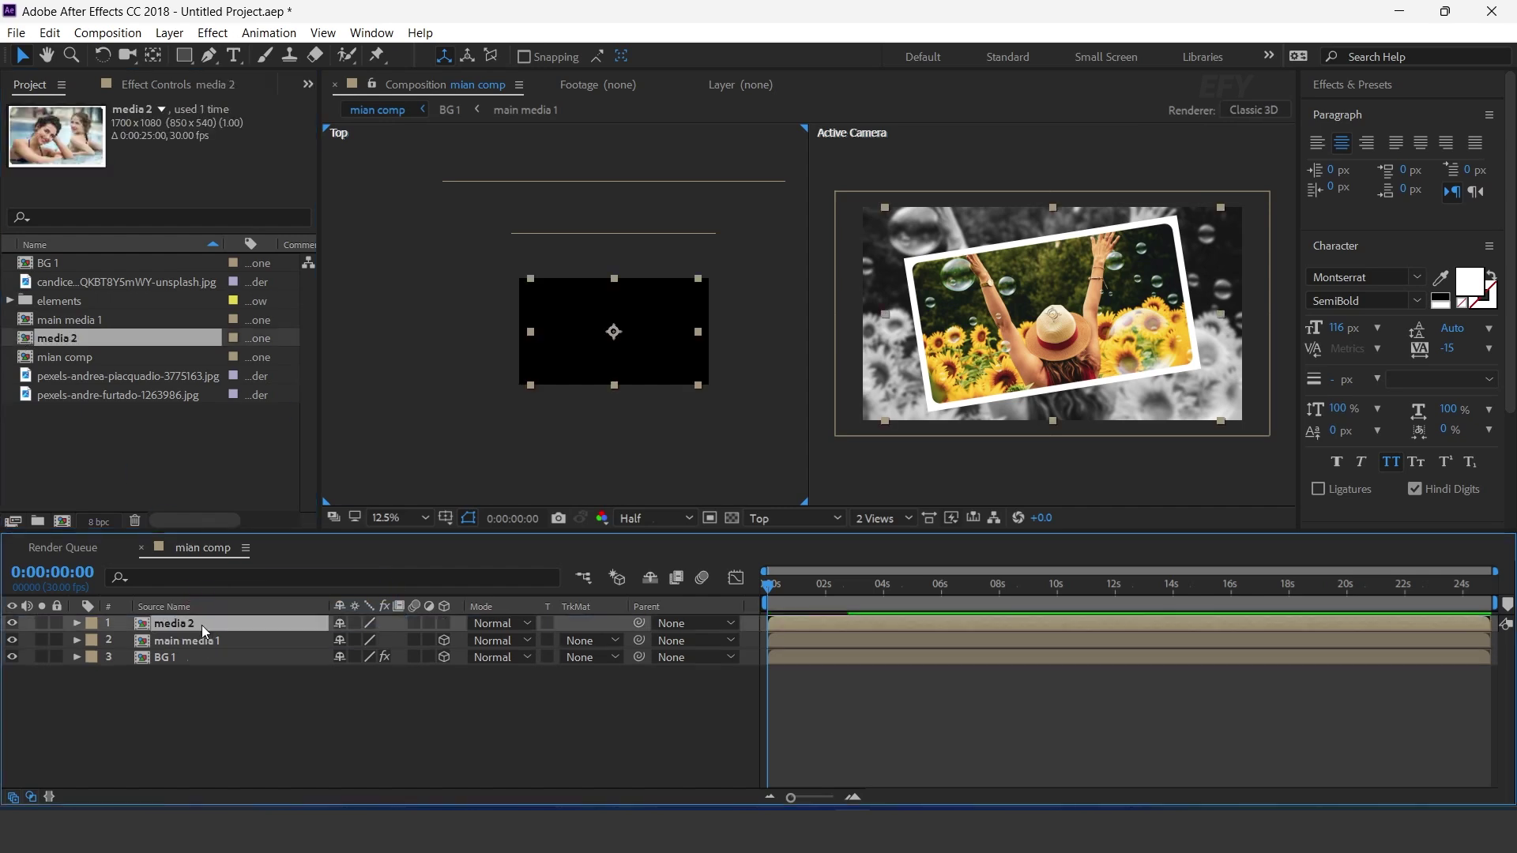
click(444, 624)
- Scale media 2 down to 50% and place it in the lower-left corner of the camera frame
key(s)
drag(431, 648, 386, 646)
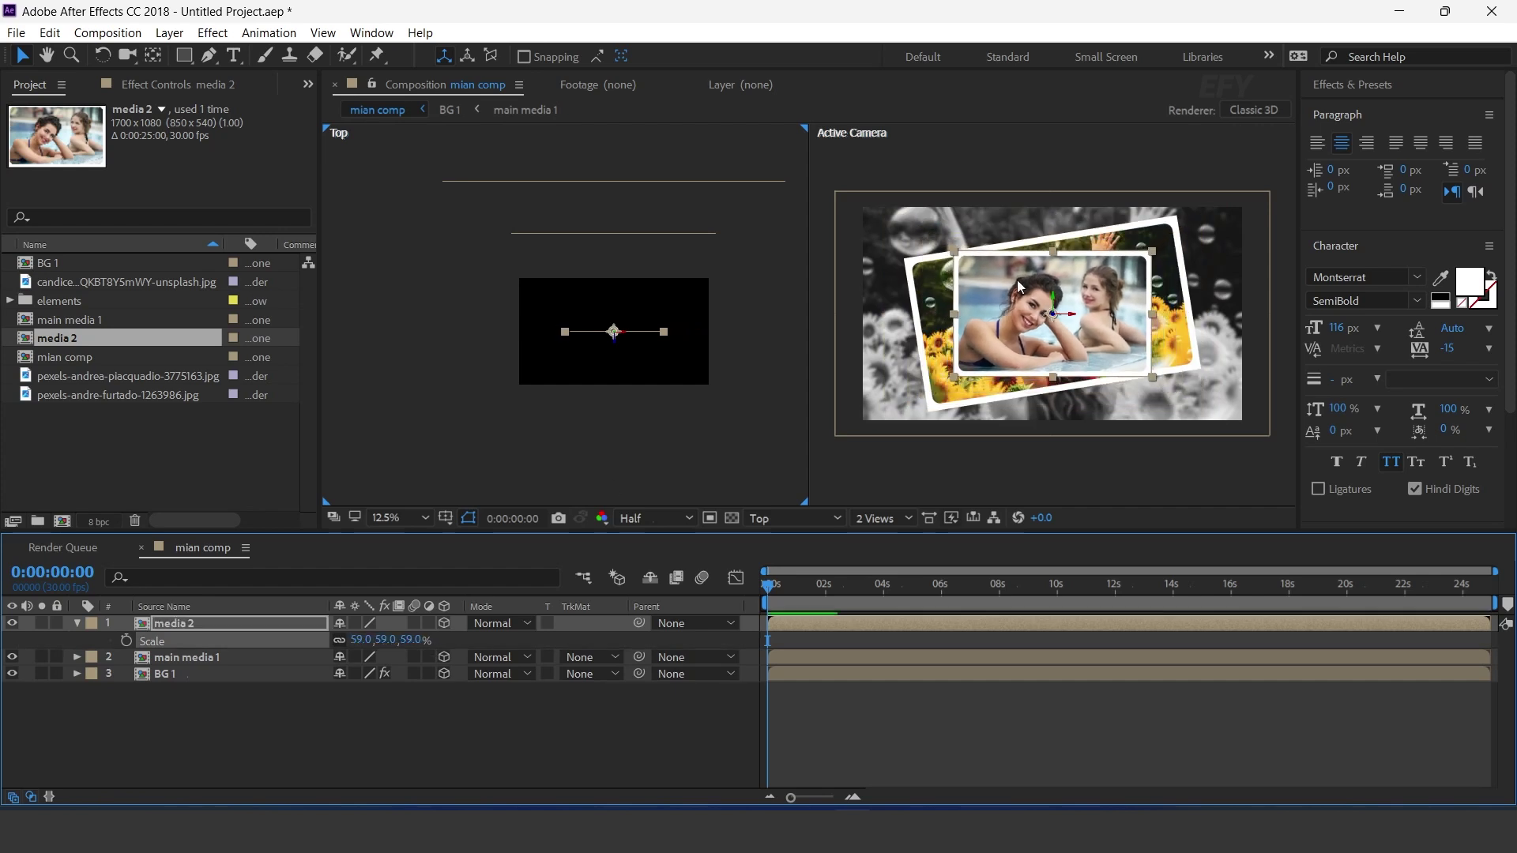
drag(624, 340, 548, 341)
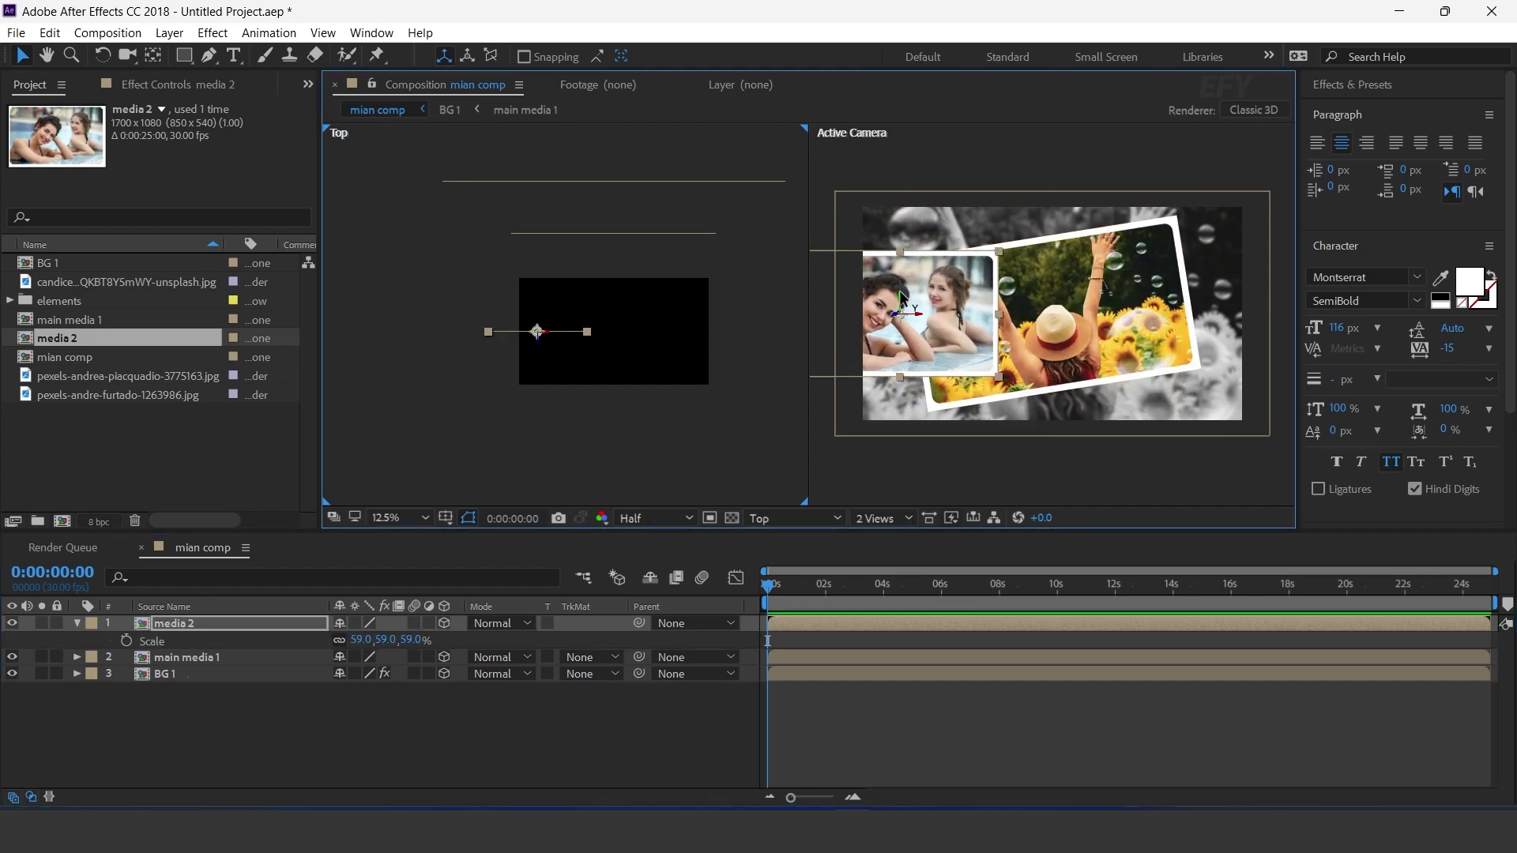
click(917, 377)
drag(916, 379, 932, 380)
drag(418, 640, 393, 641)
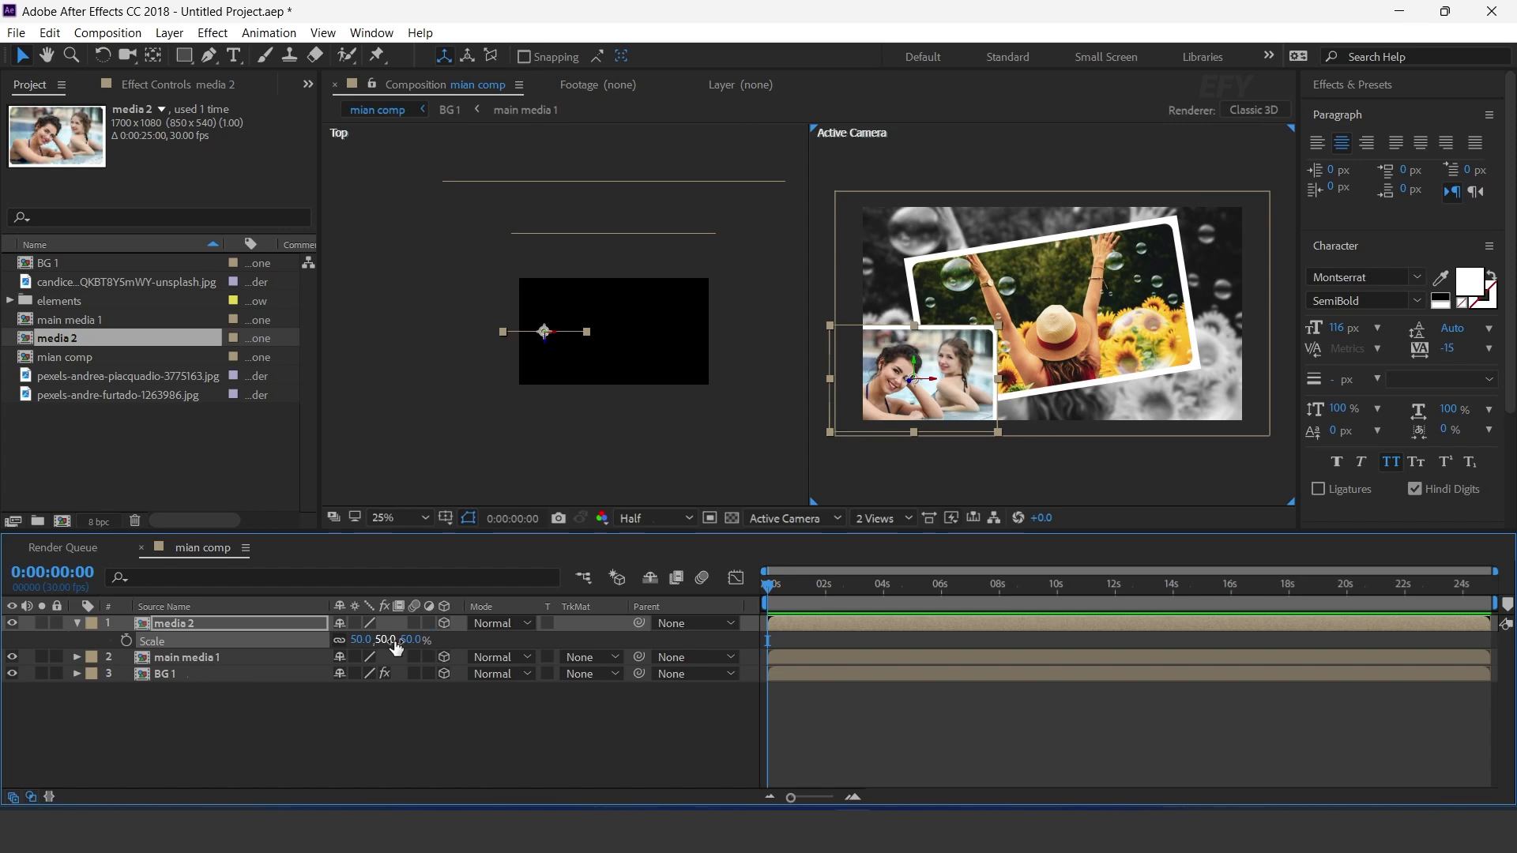
- Set media 2's Z rotation to -11° and adjust its placement beside the main photo
scroll(1033, 403, up, 2)
drag(1033, 403, 1198, 332)
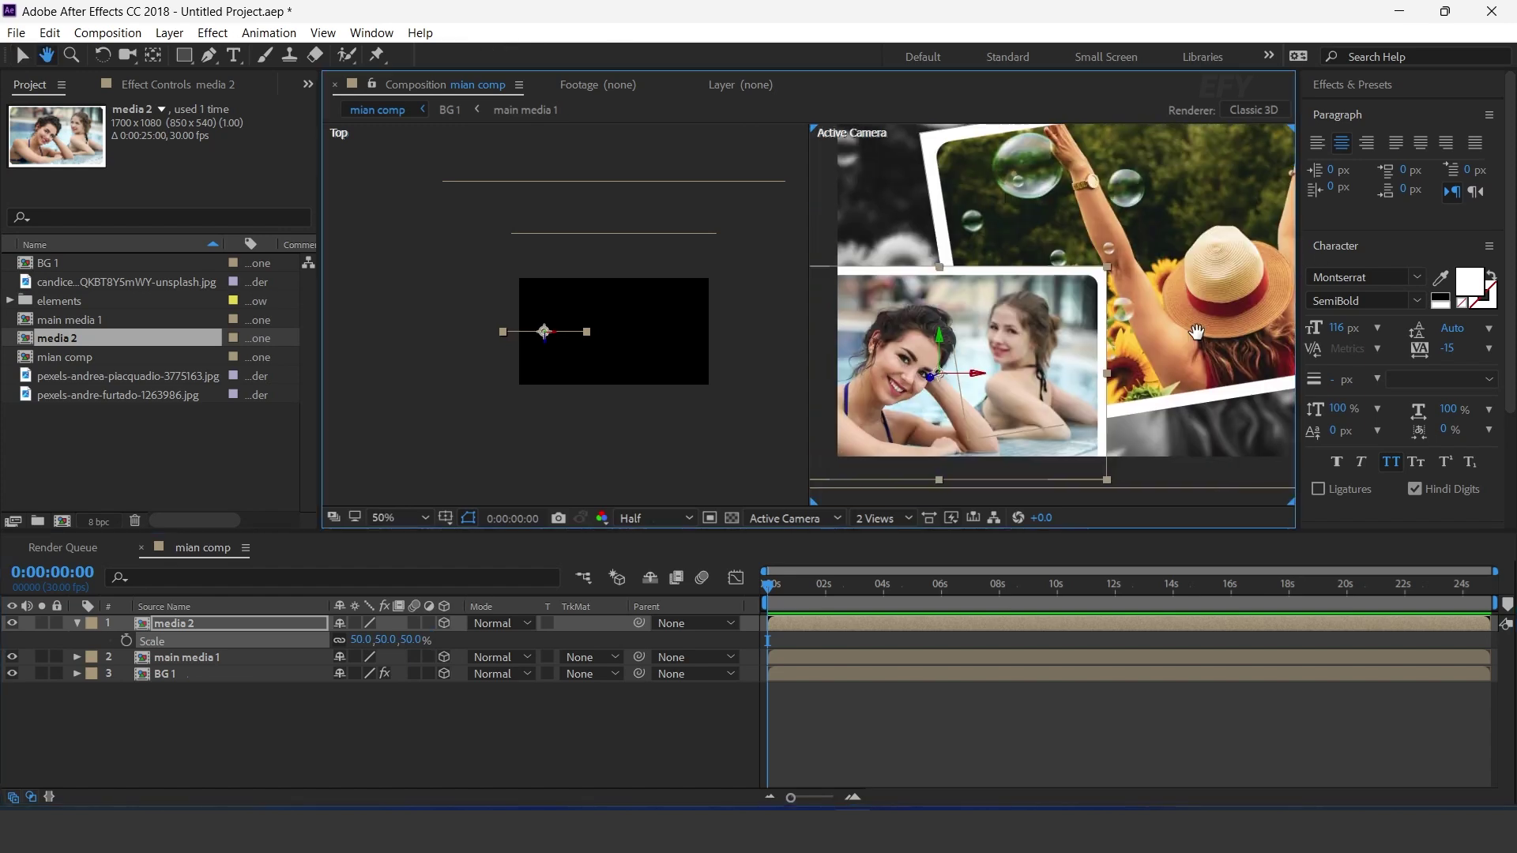
key(v)
click(215, 622)
key(r)
drag(362, 691, 354, 700)
drag(972, 366, 950, 321)
scroll(1140, 396, down, 2)
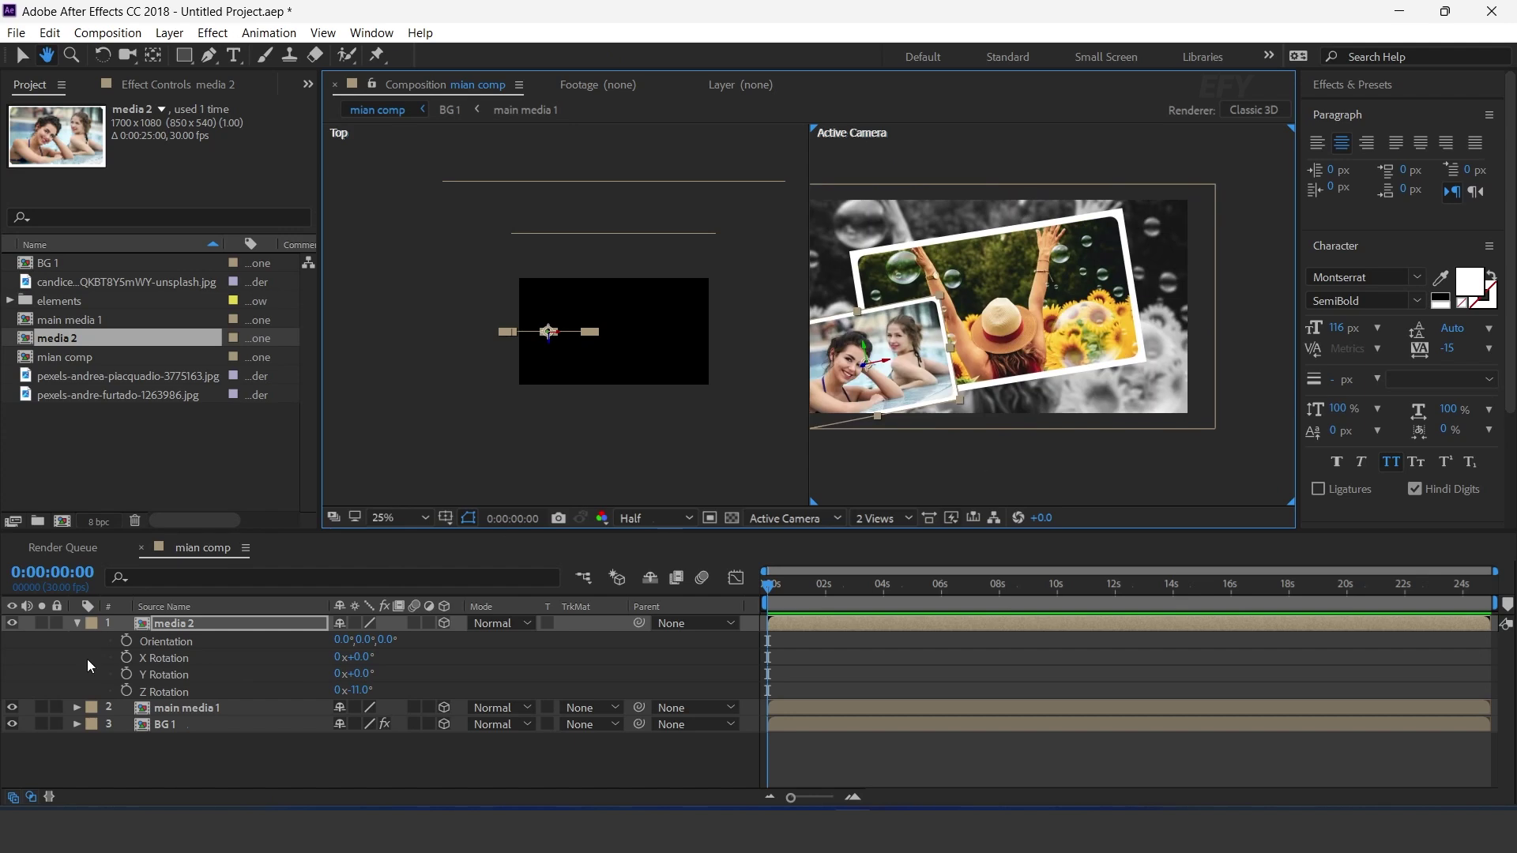
click(77, 623)
click(243, 709)
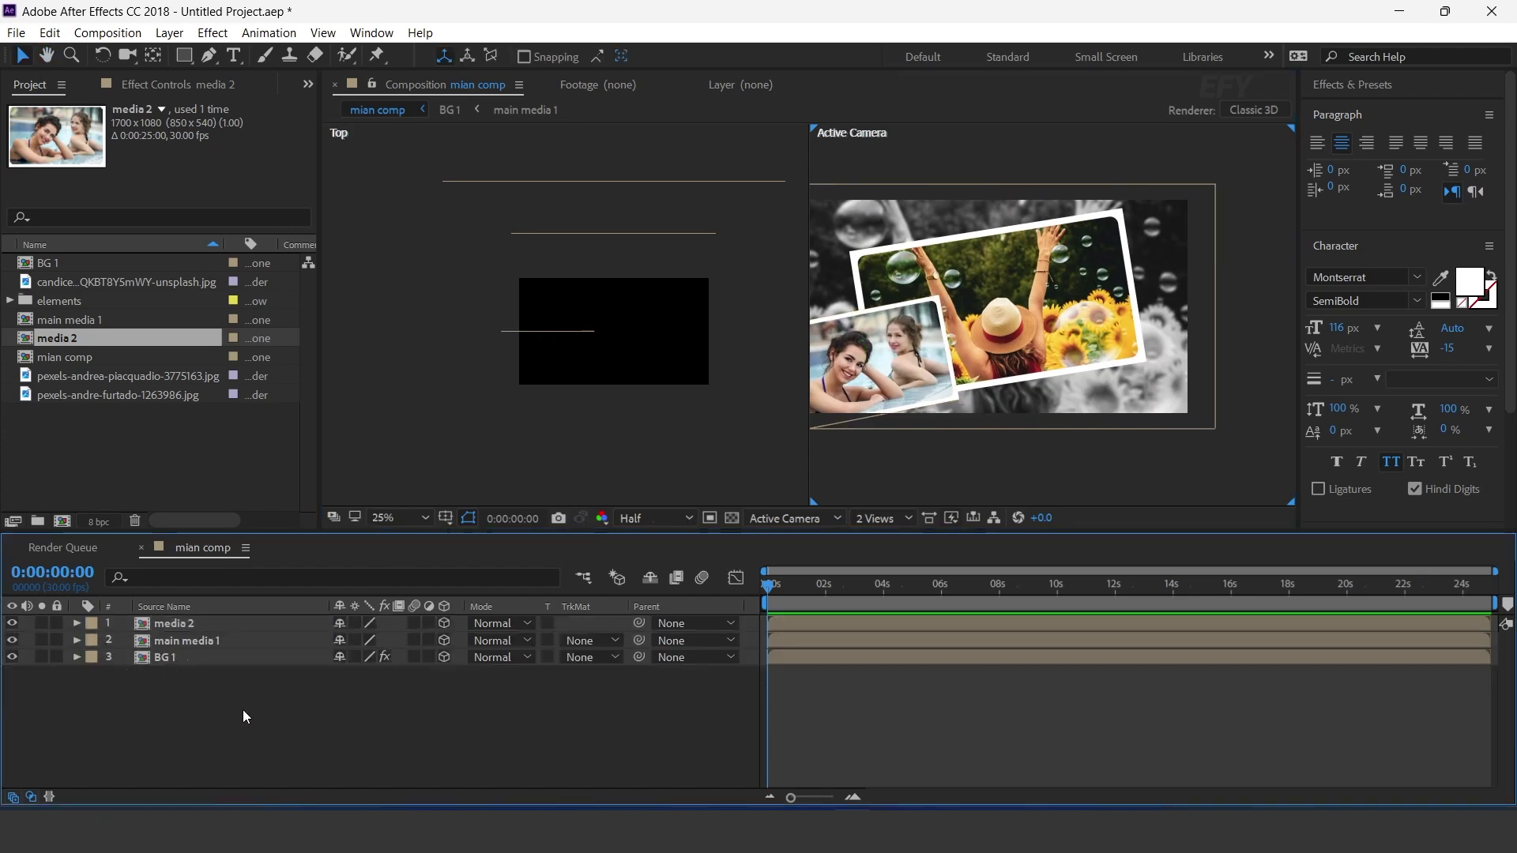
- Duplicate the media 2 layer in mian comp
click(114, 411)
click(198, 632)
click(200, 627)
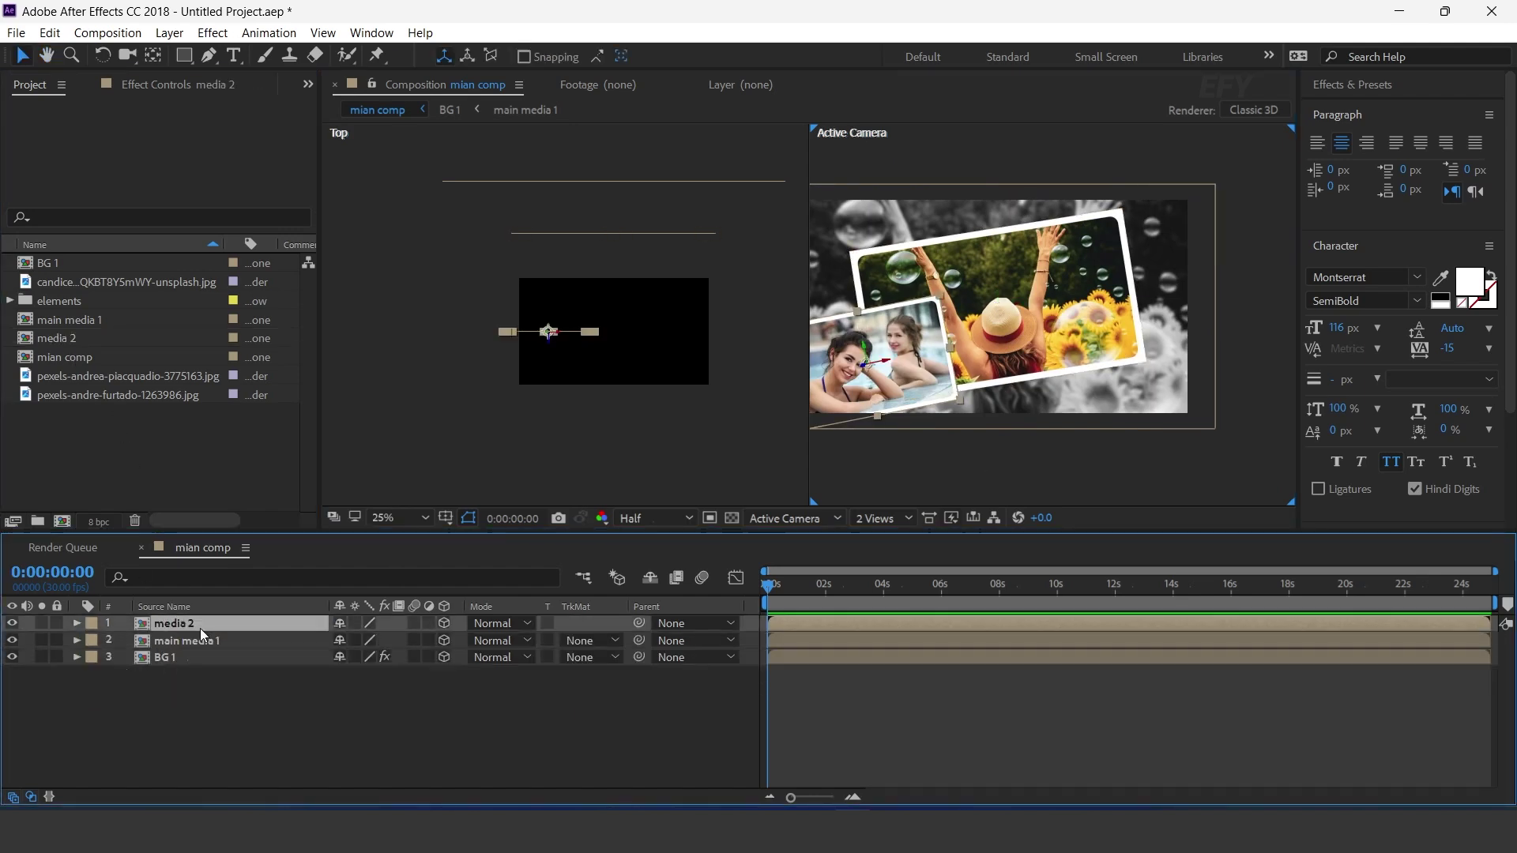
key(ctrl+d)
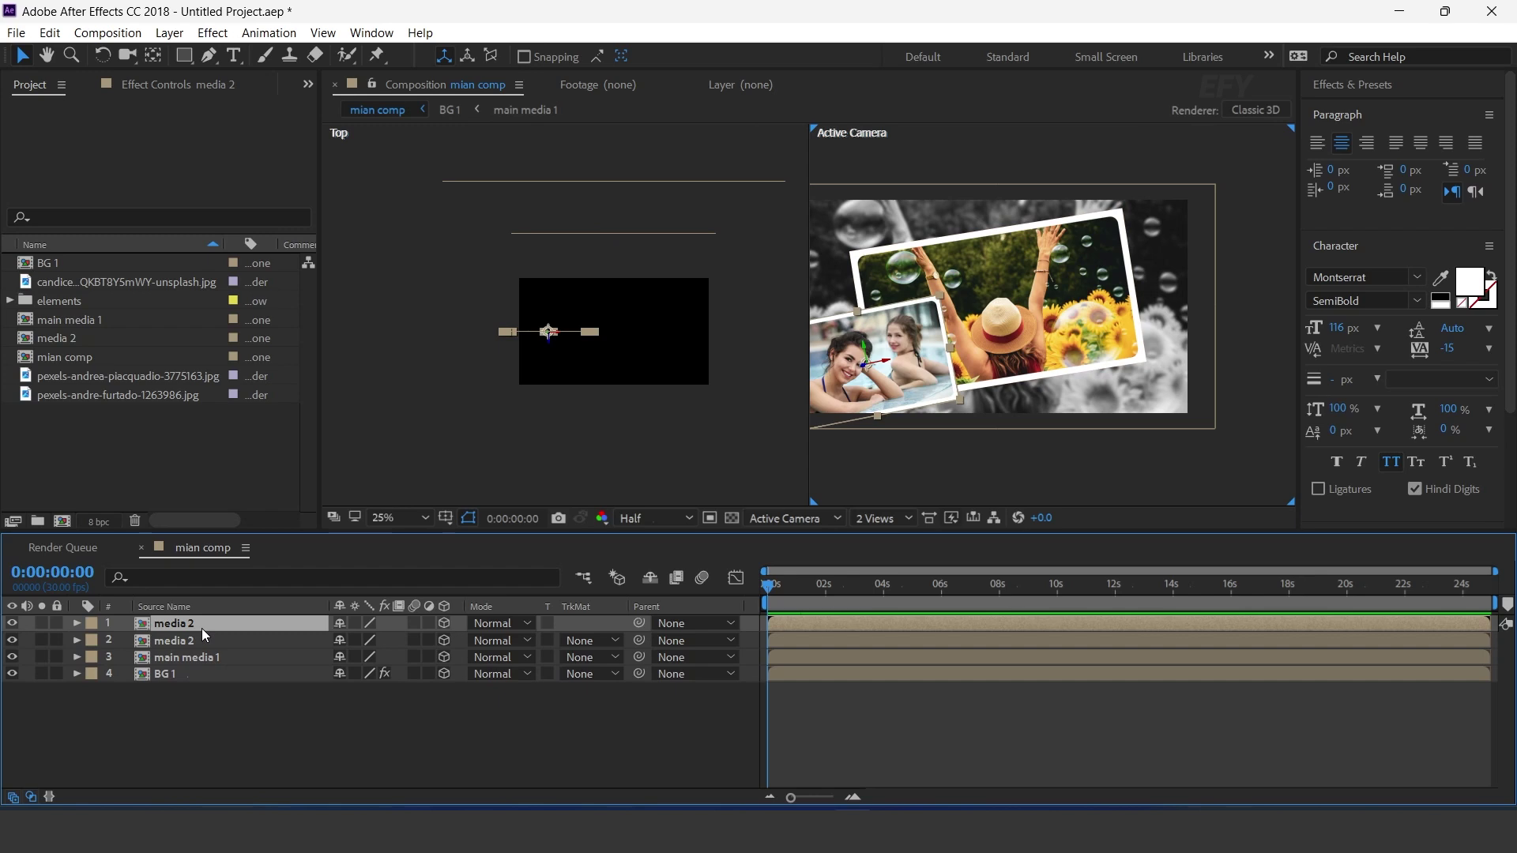
- Duplicate the media 2 composition in the project and replace the top media 2 layer's source with the copy
click(58, 340)
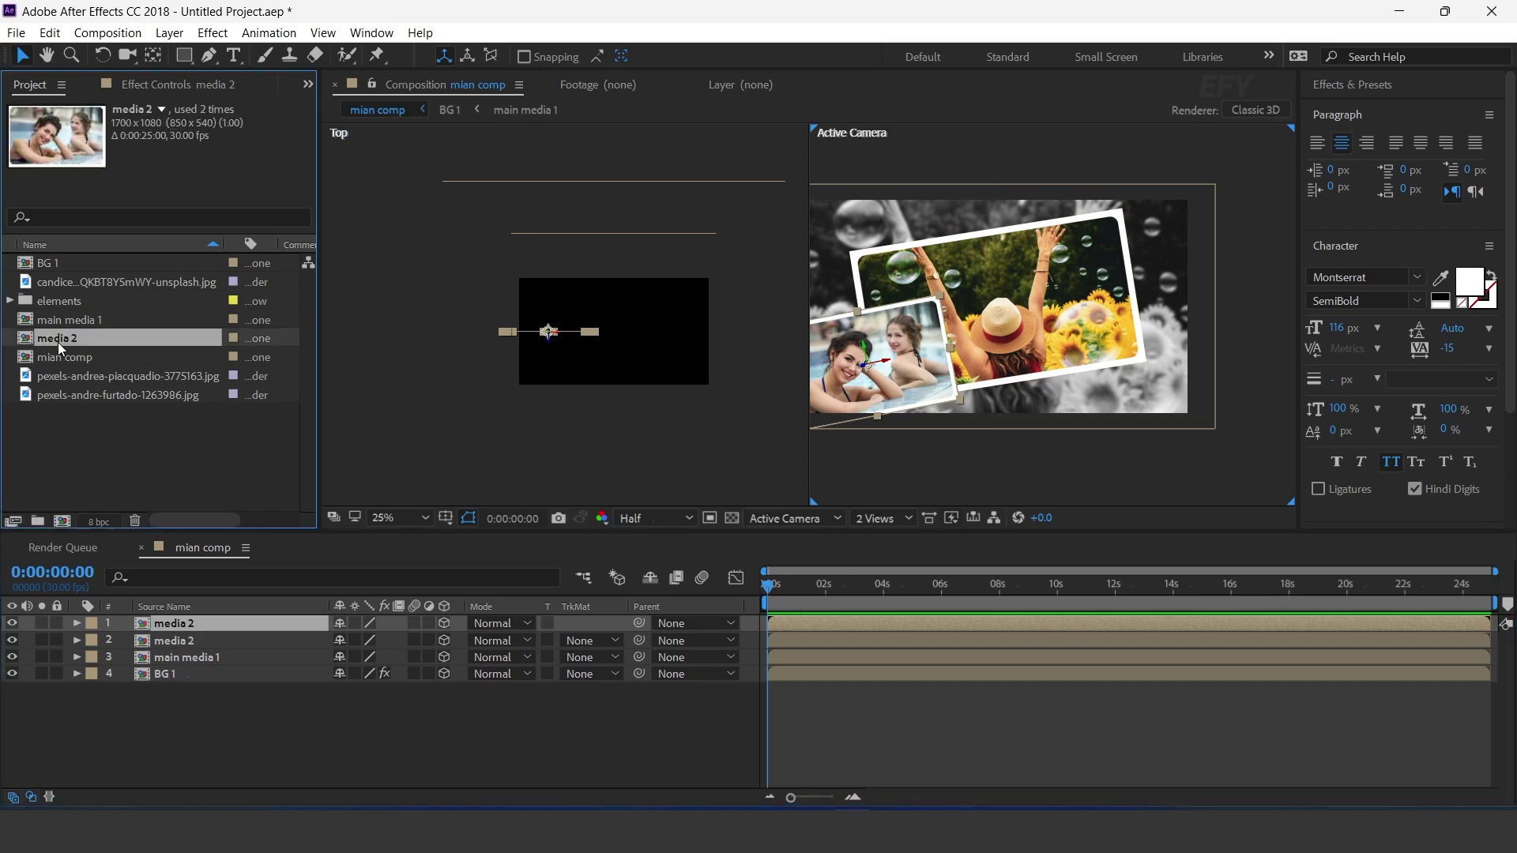
key(ctrl+d)
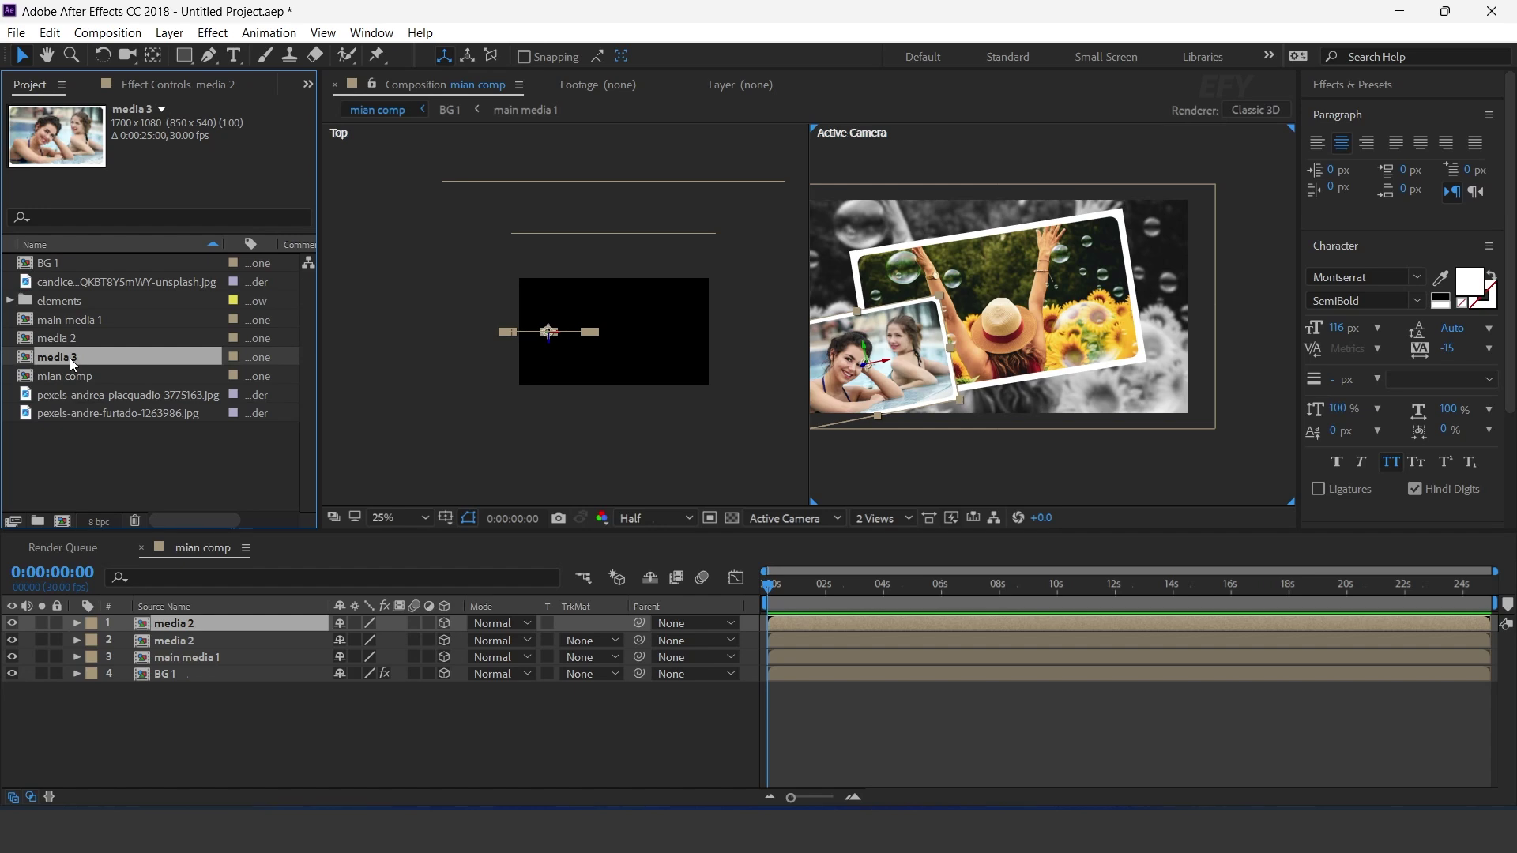
drag(69, 358, 197, 648)
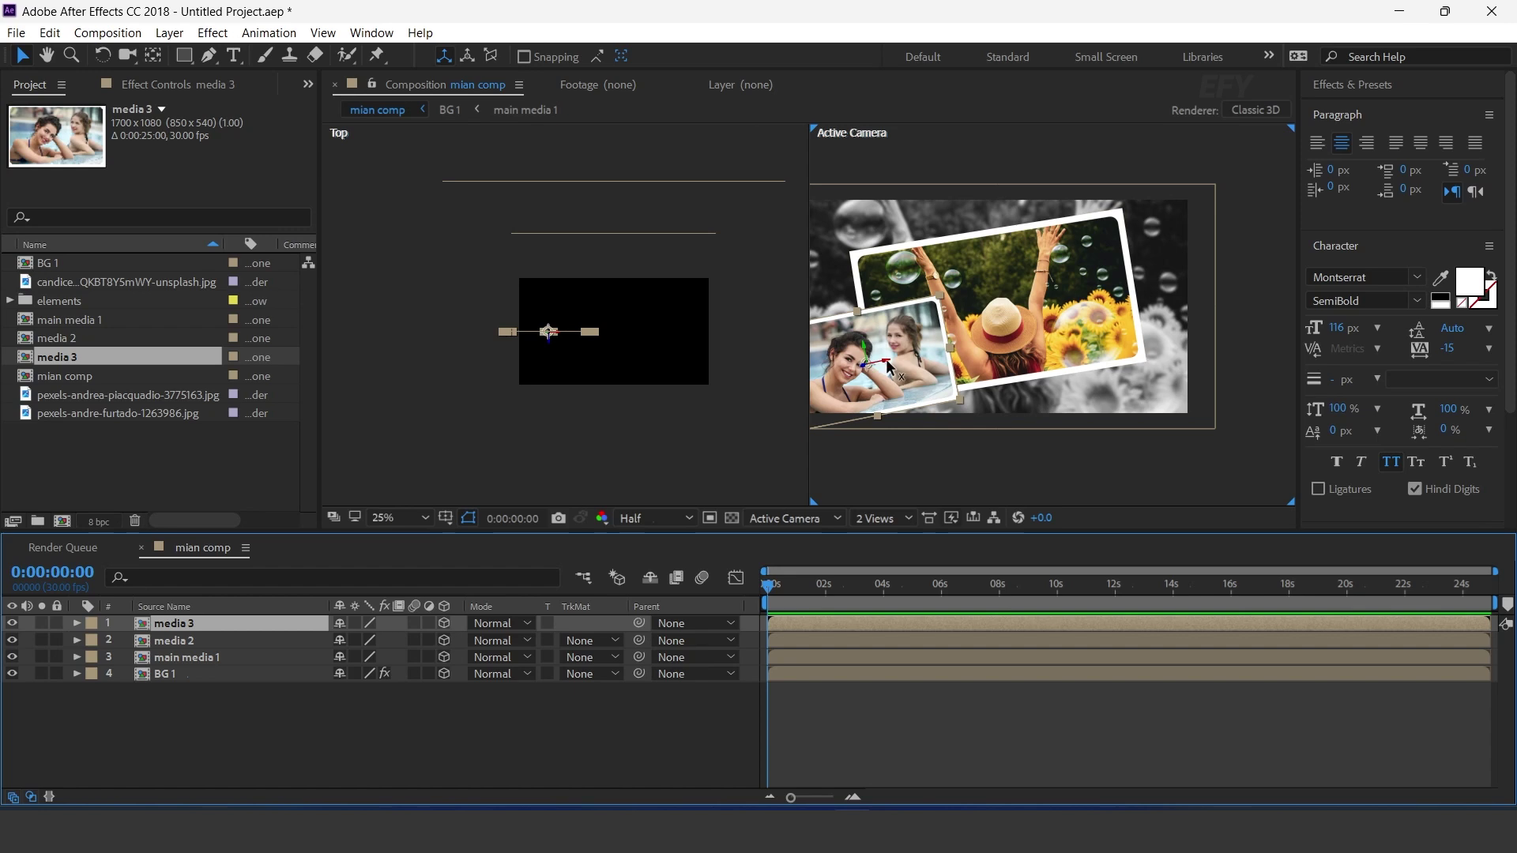
- Replace the photo inside media 3 with the unsplash photo of the woman outdoors and scale it to 38%
double_click(177, 625)
drag(131, 282, 305, 725)
key(s)
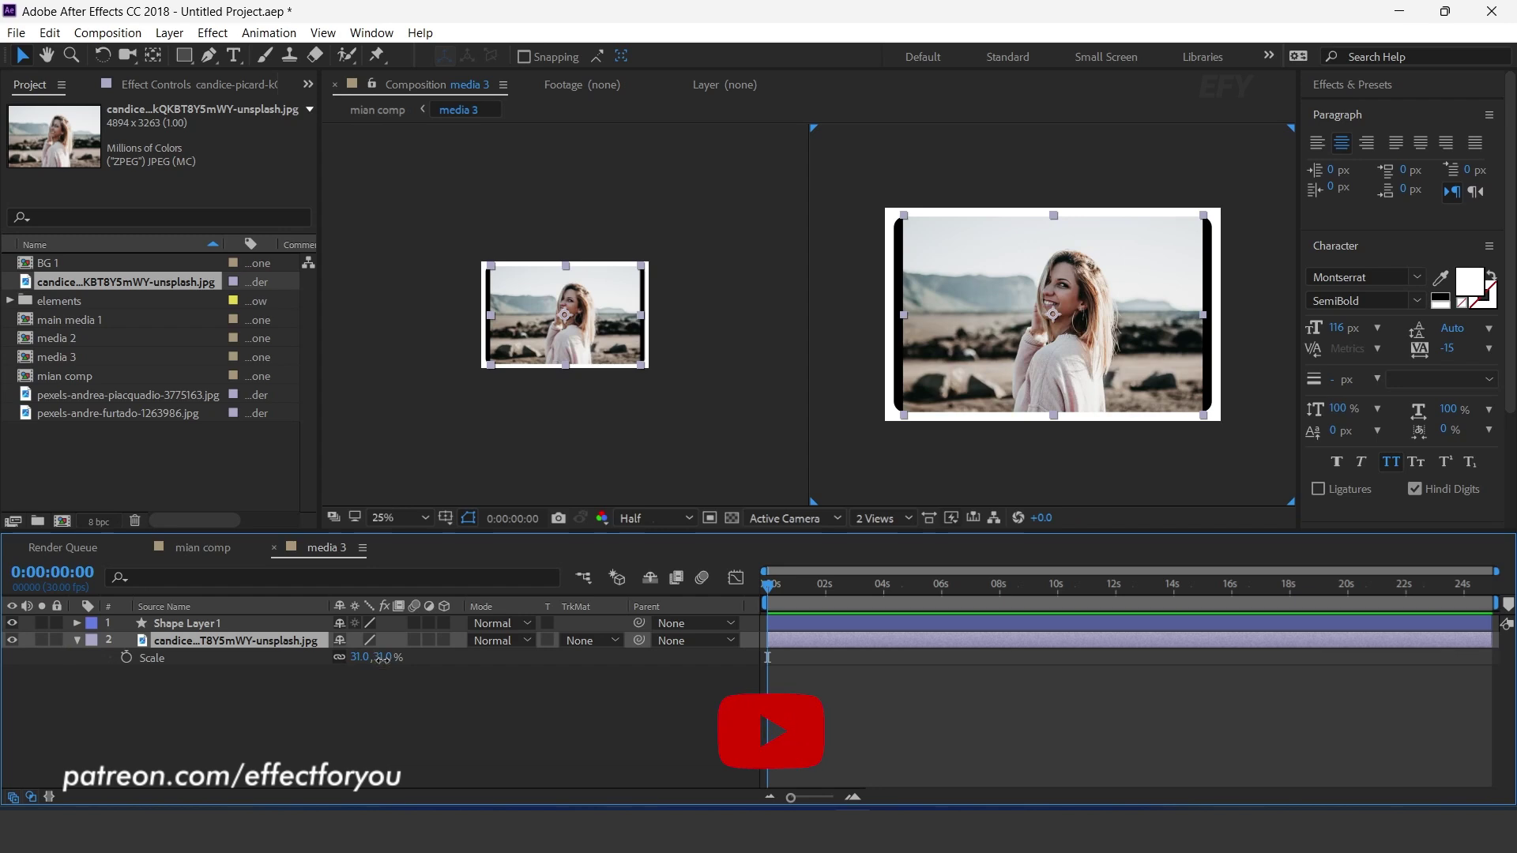
drag(382, 657, 387, 658)
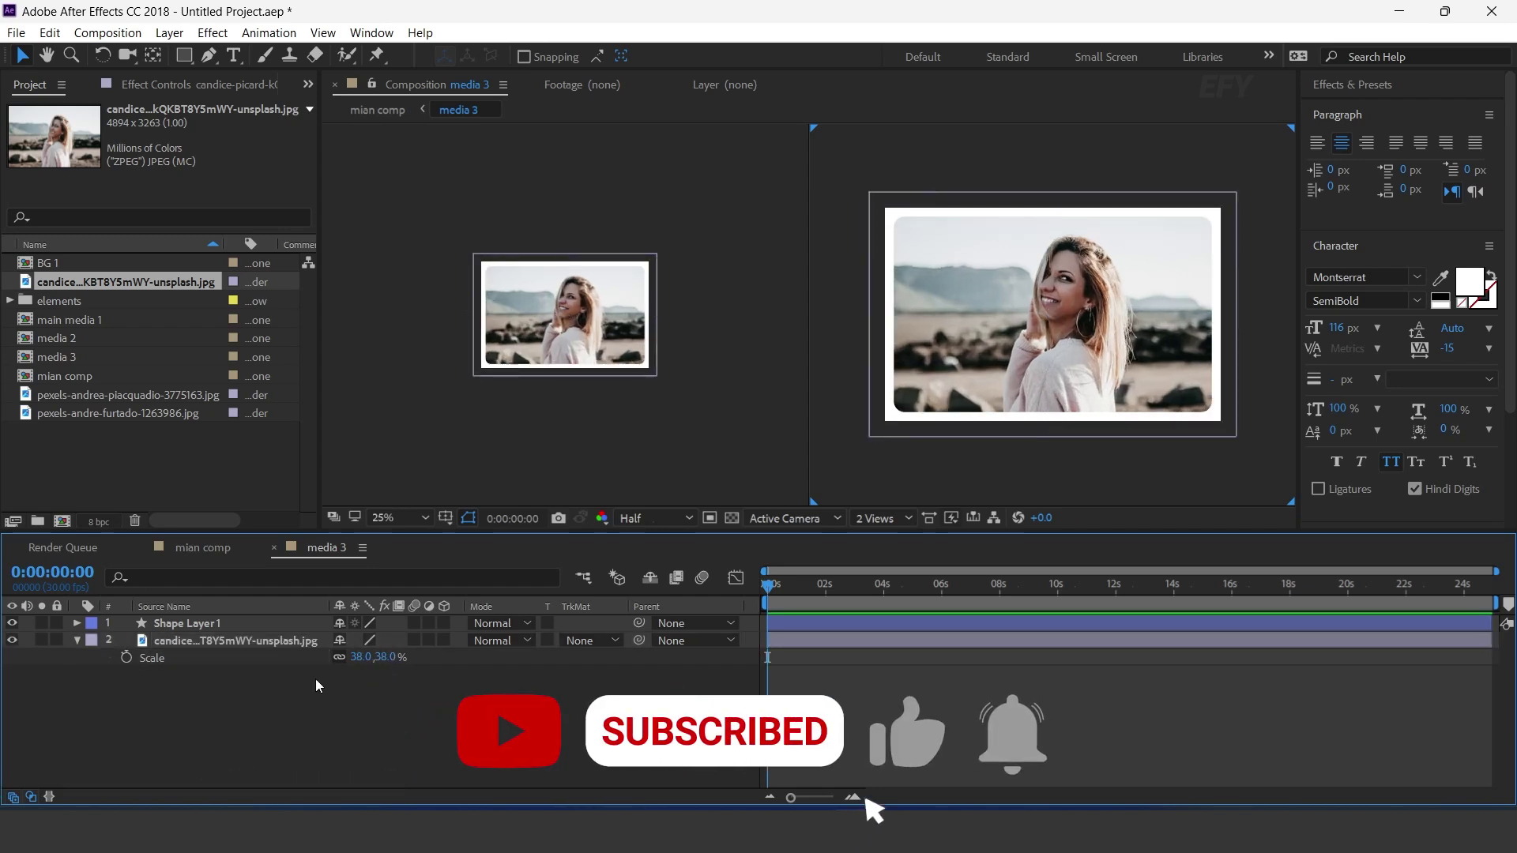
- Move media 3 to the lower-right corner of the mian comp frame and set its Z rotation to -4°
click(274, 548)
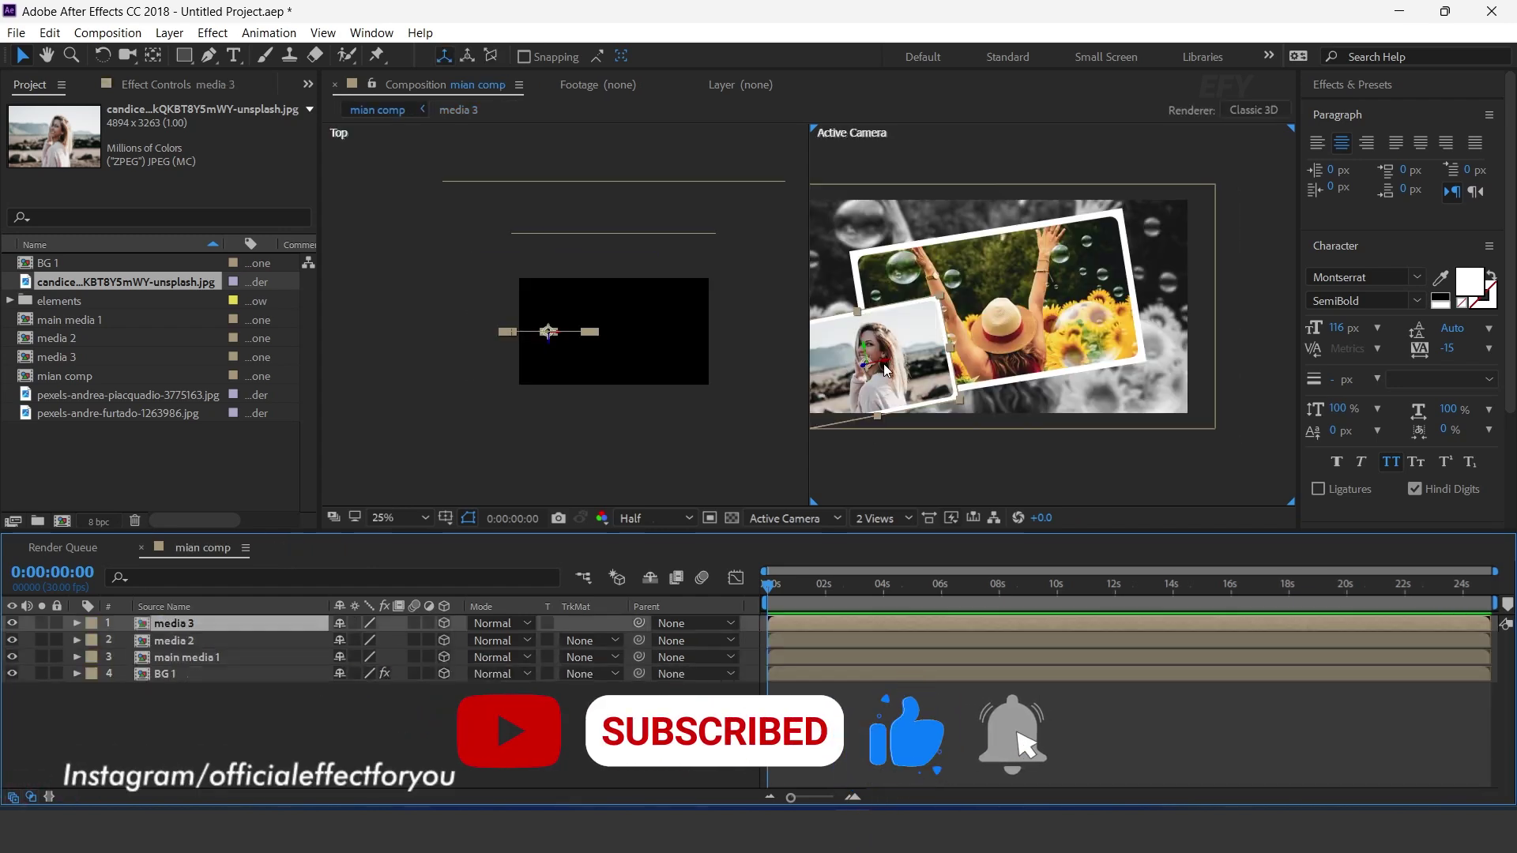
drag(844, 369, 1181, 372)
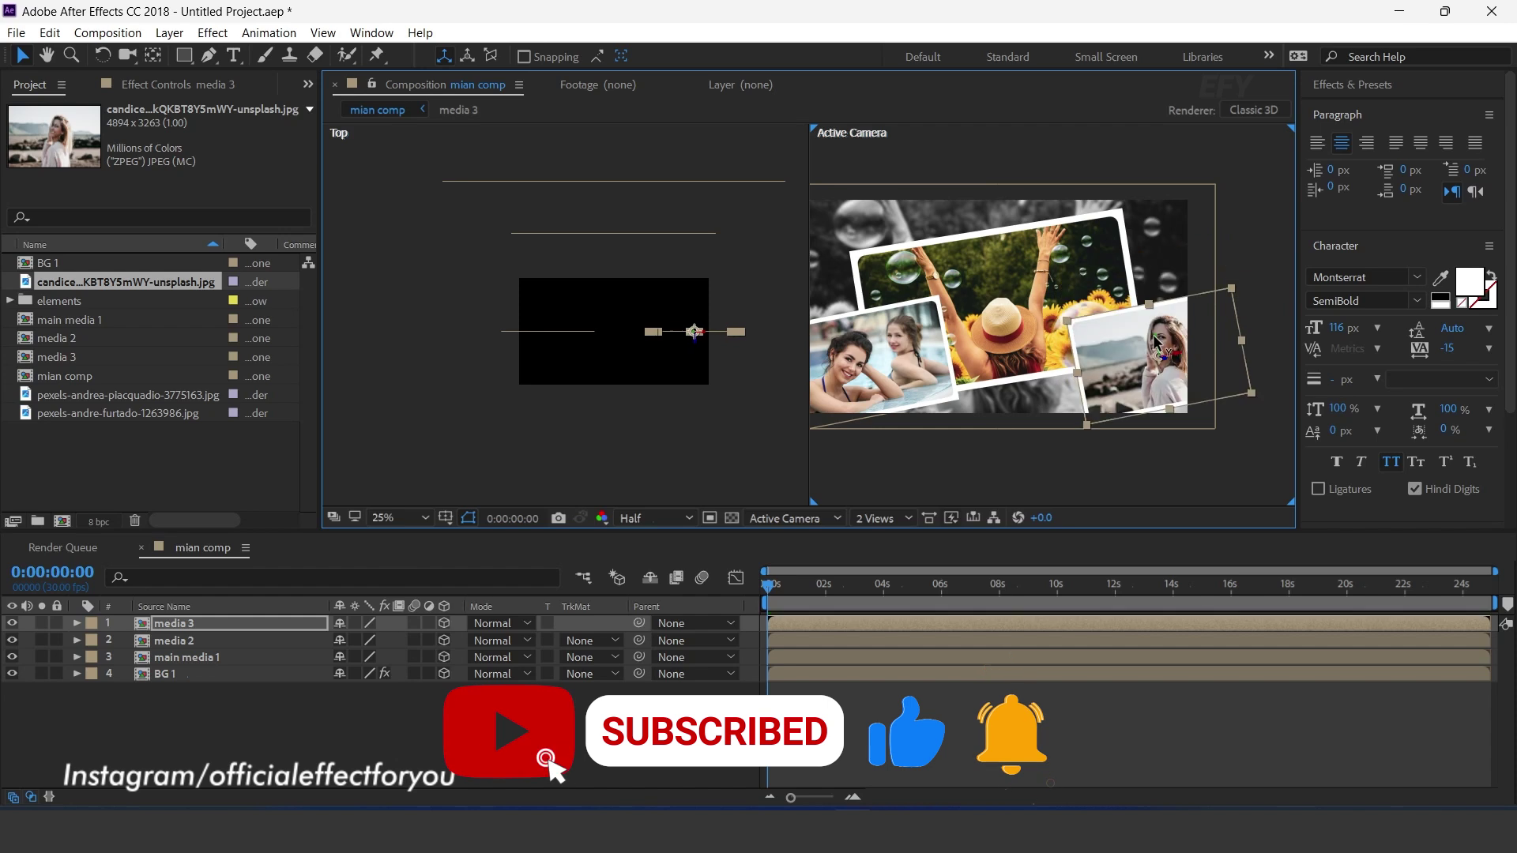
key(r)
drag(355, 691, 392, 696)
drag(912, 451, 975, 448)
- Set media 2's Z rotation to 15°
click(932, 356)
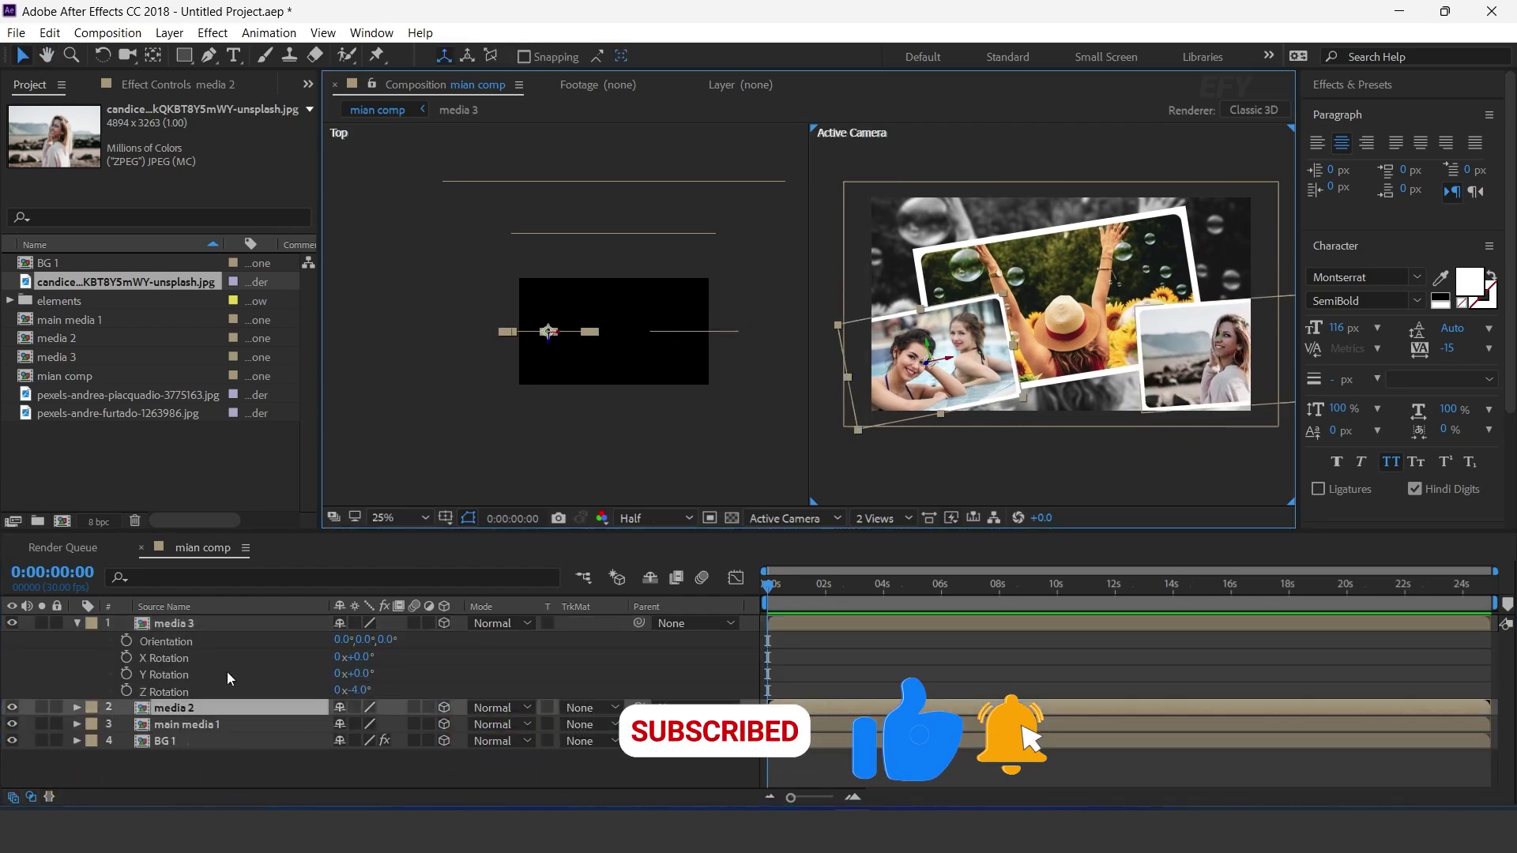
key(r)
drag(361, 775, 383, 775)
- Set media 3's Z rotation to -12° and move it to the upper-right corner of the frame
click(1236, 348)
drag(361, 690, 355, 690)
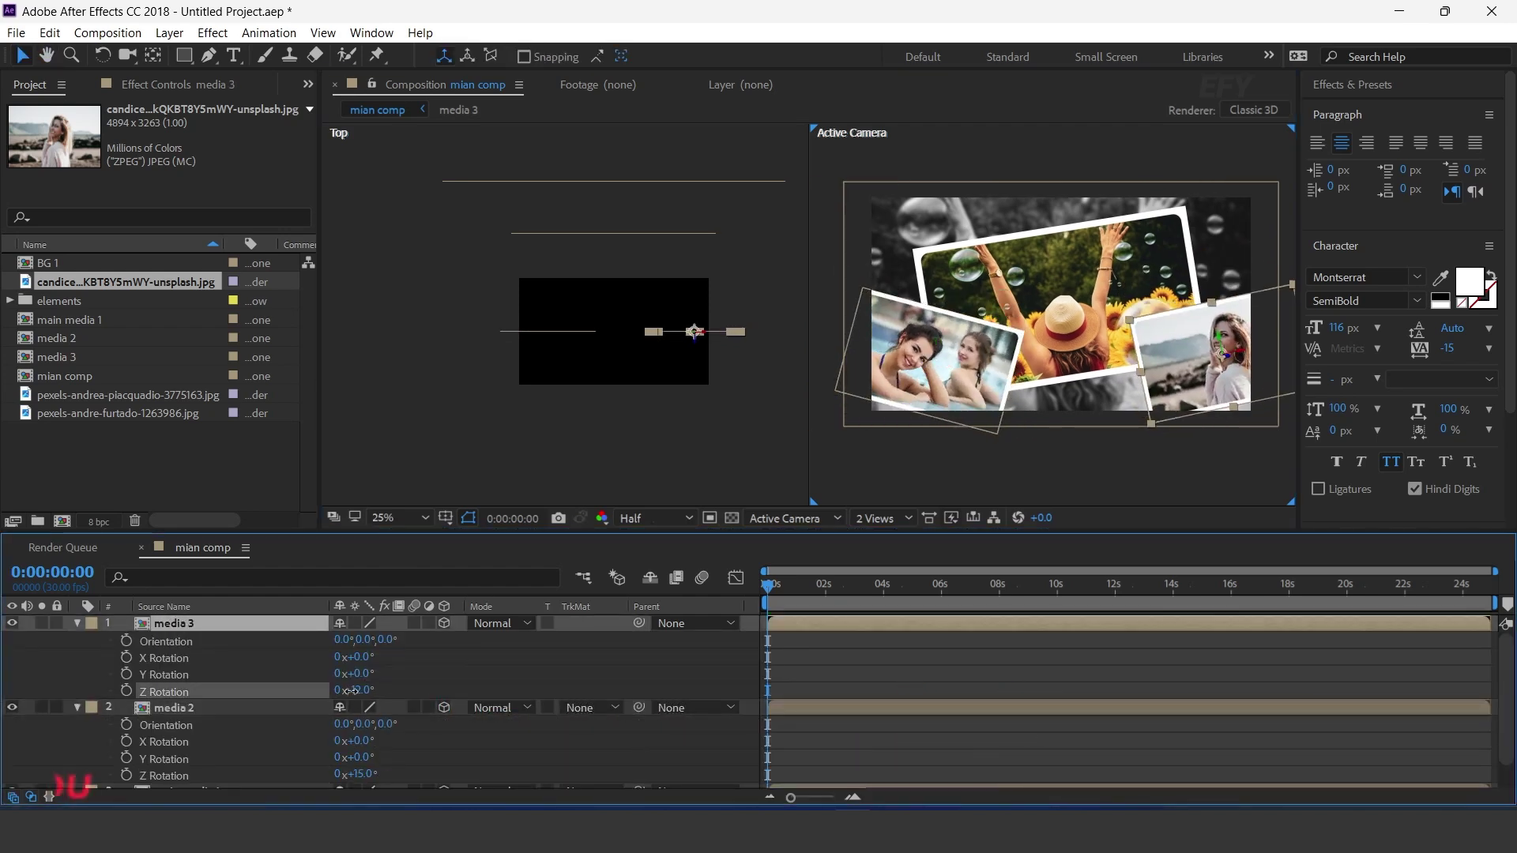
drag(935, 381, 928, 381)
key(F2)
drag(1230, 383, 1231, 274)
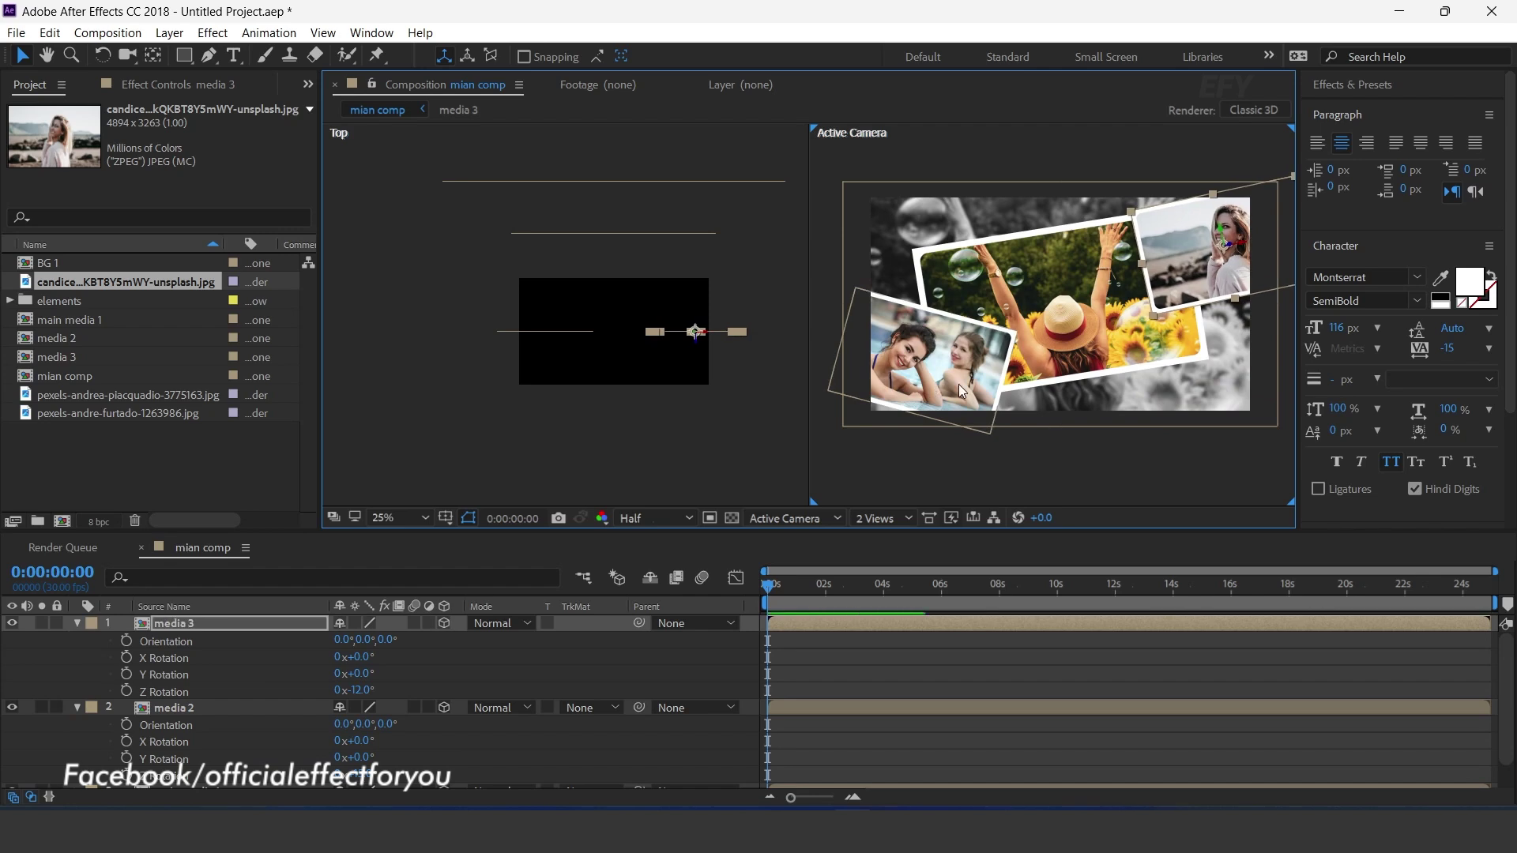
- Nudge media 2 and media 3 to new positions in the frame and set media 3's Z rotation to 8°
drag(959, 384, 950, 395)
drag(1253, 268, 1231, 272)
drag(359, 691, 375, 692)
- Set media 2's Z rotation to -17°
click(869, 412)
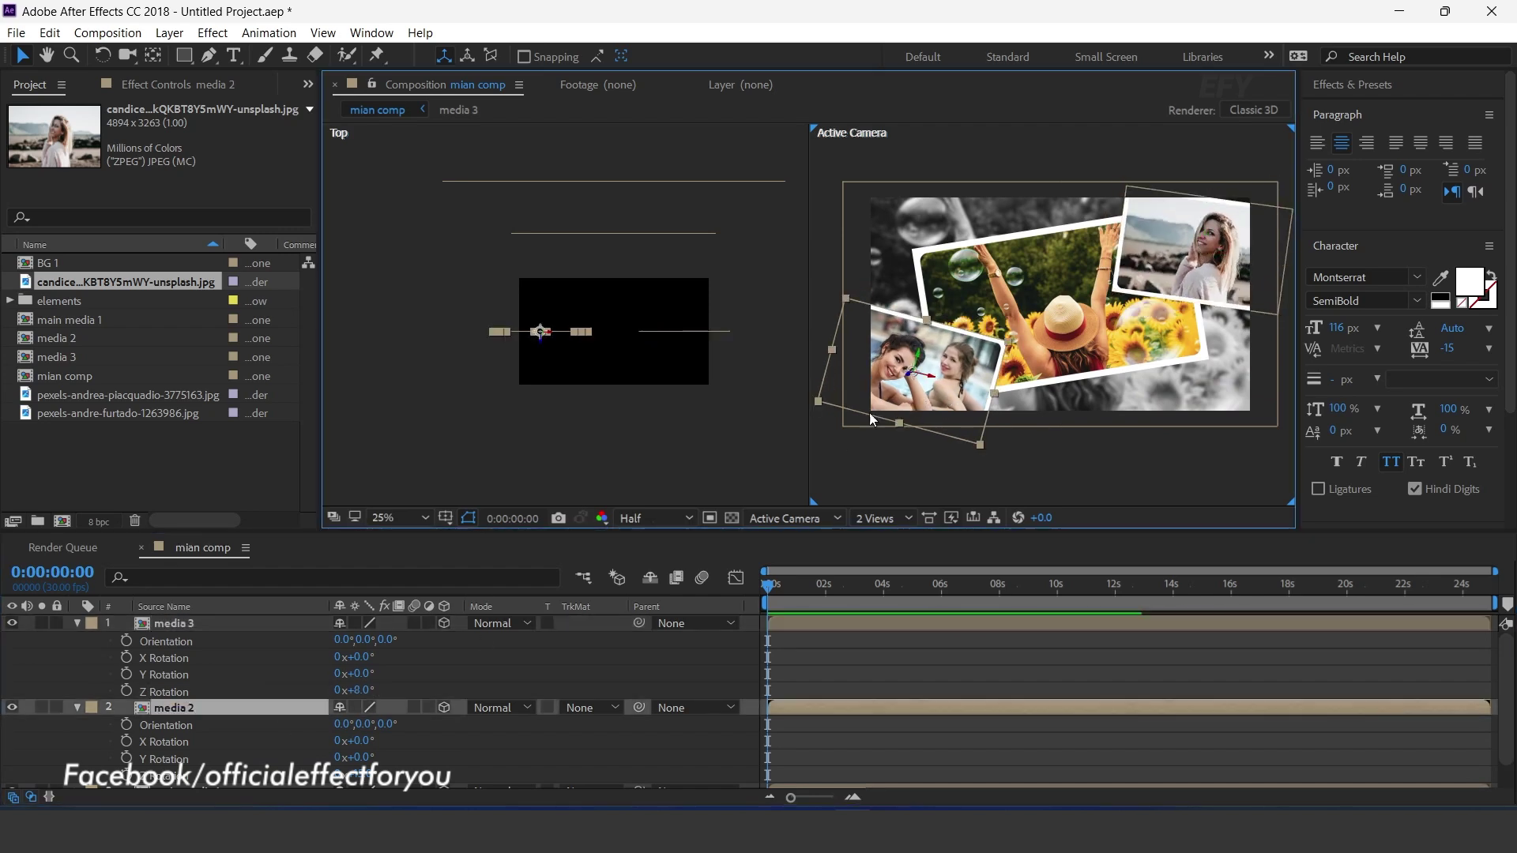
drag(361, 775, 336, 775)
click(1113, 476)
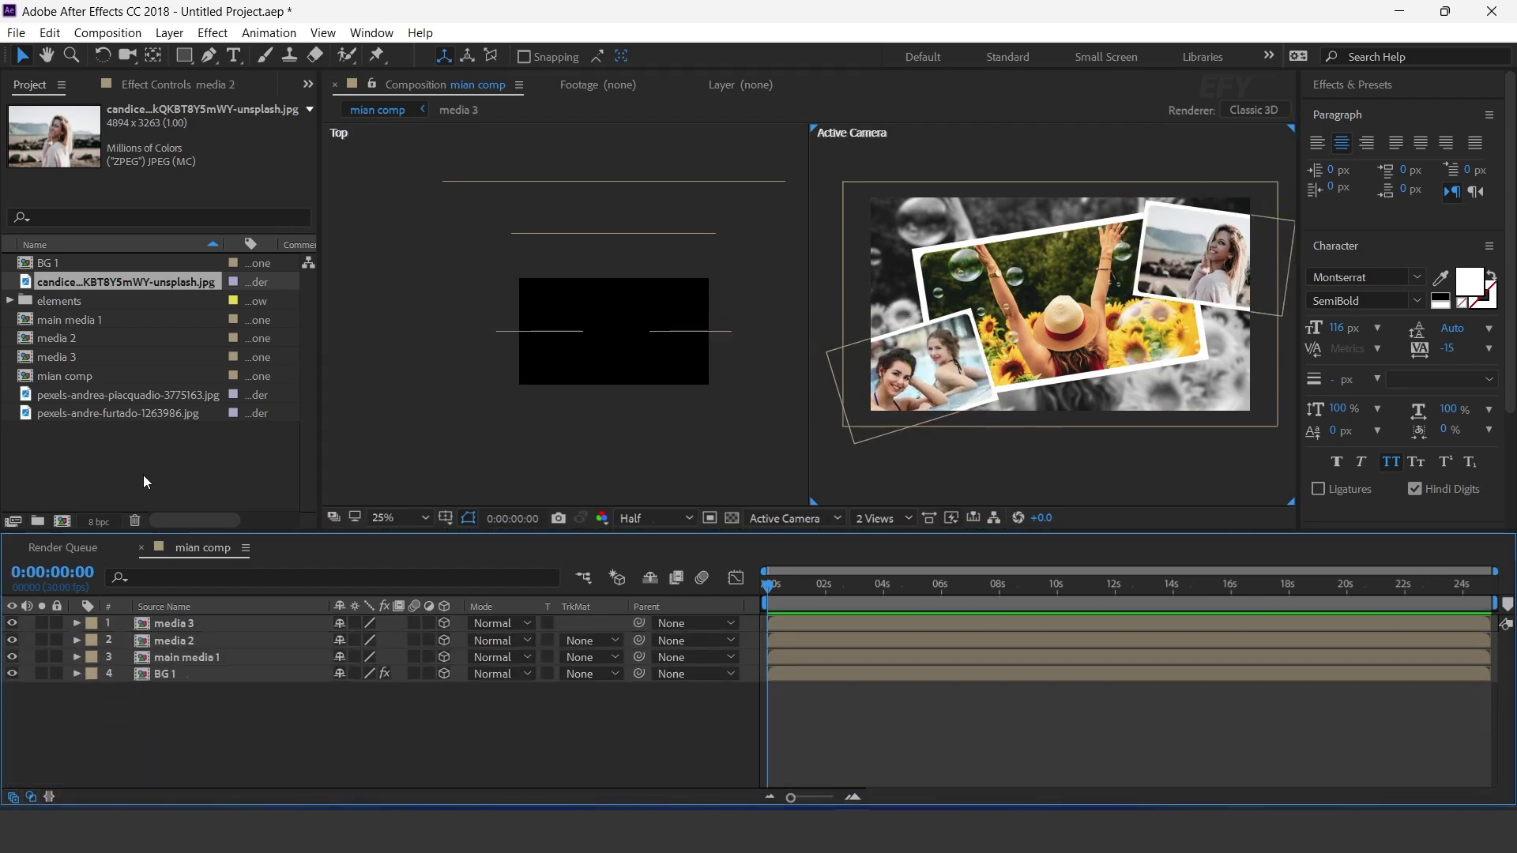
click(144, 476)
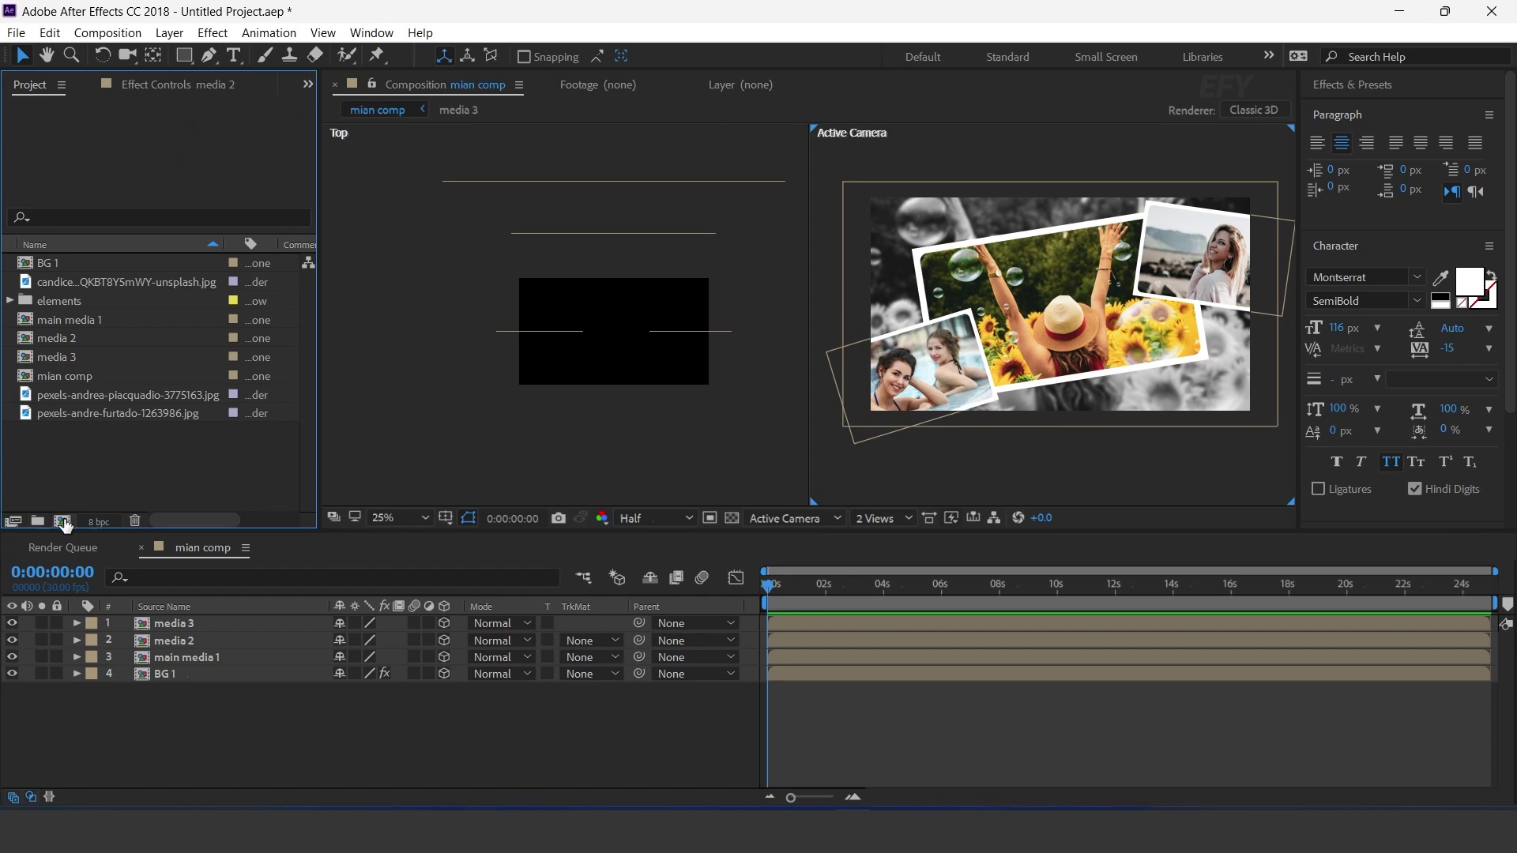
- Create a new 1700 x 1080 composition named brush
key(ctrl+n)
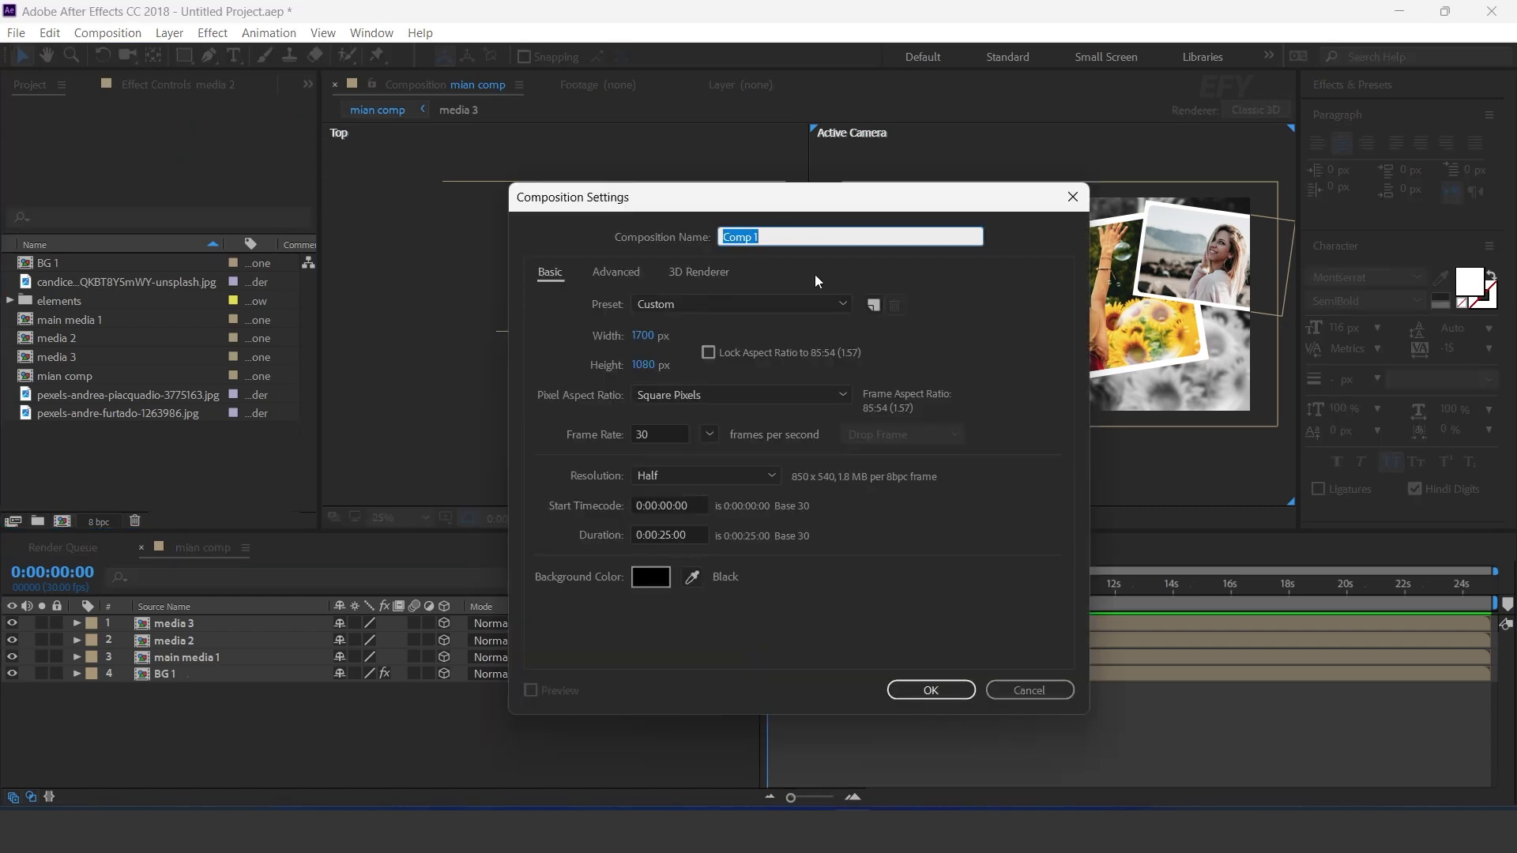
text(brush)
key(Return)
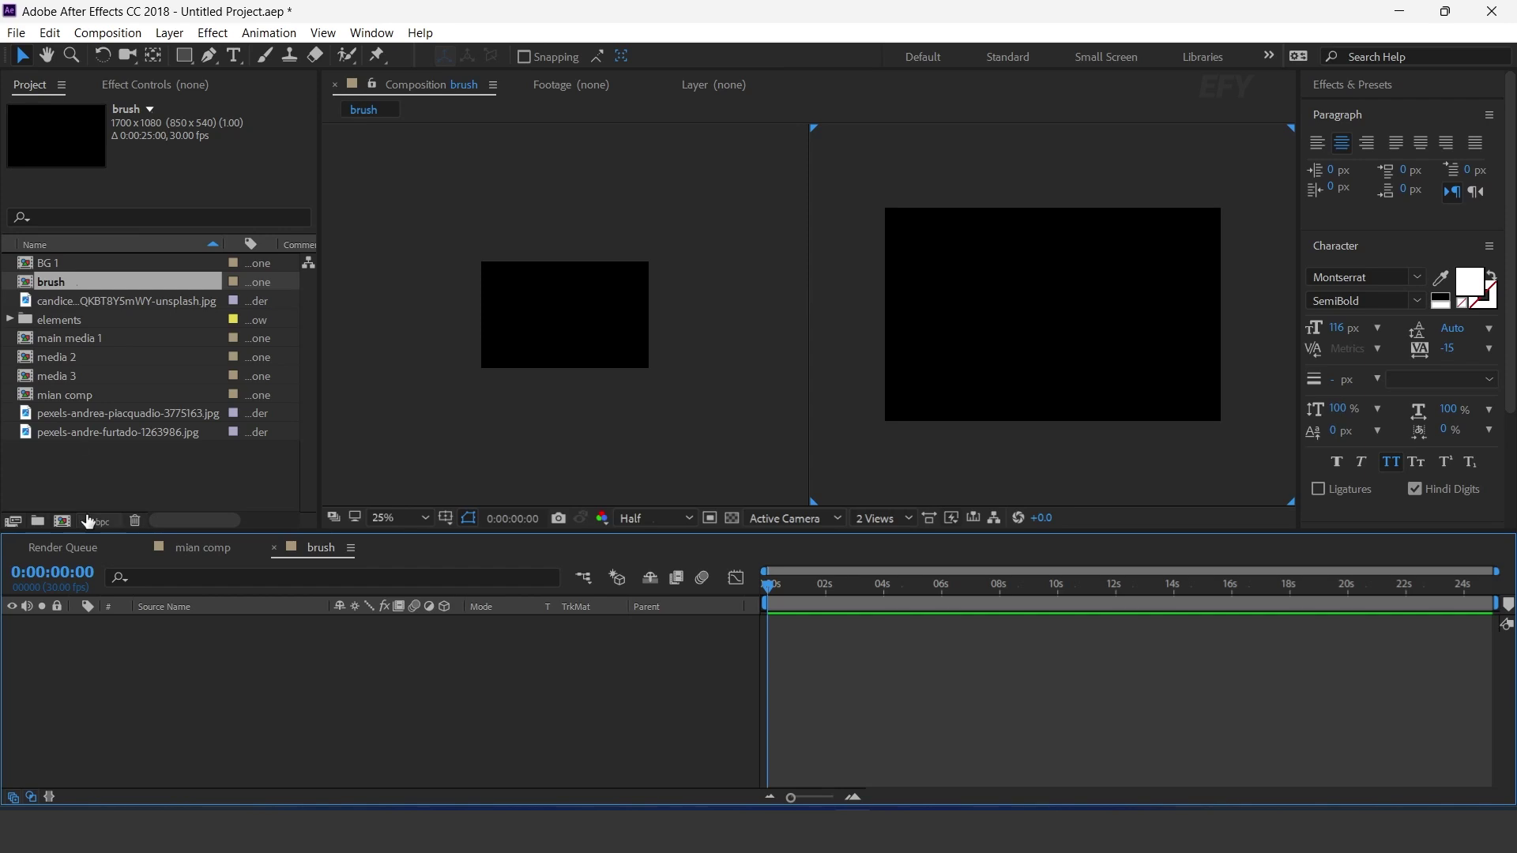
- Add Brush 02.png from the elements folder to the brush composition
click(80, 319)
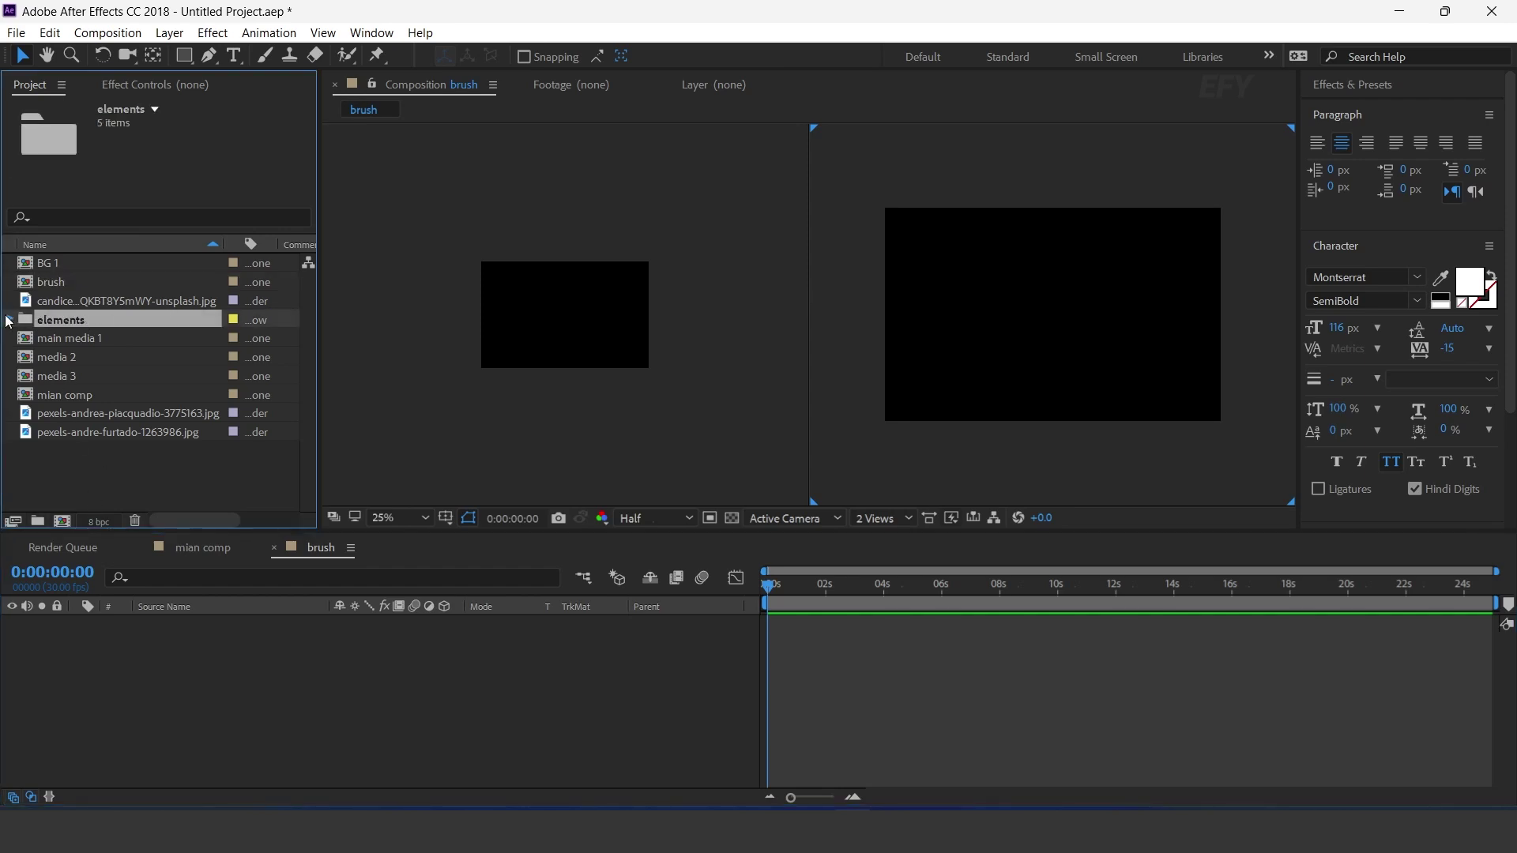
click(7, 321)
click(76, 340)
drag(71, 338, 252, 731)
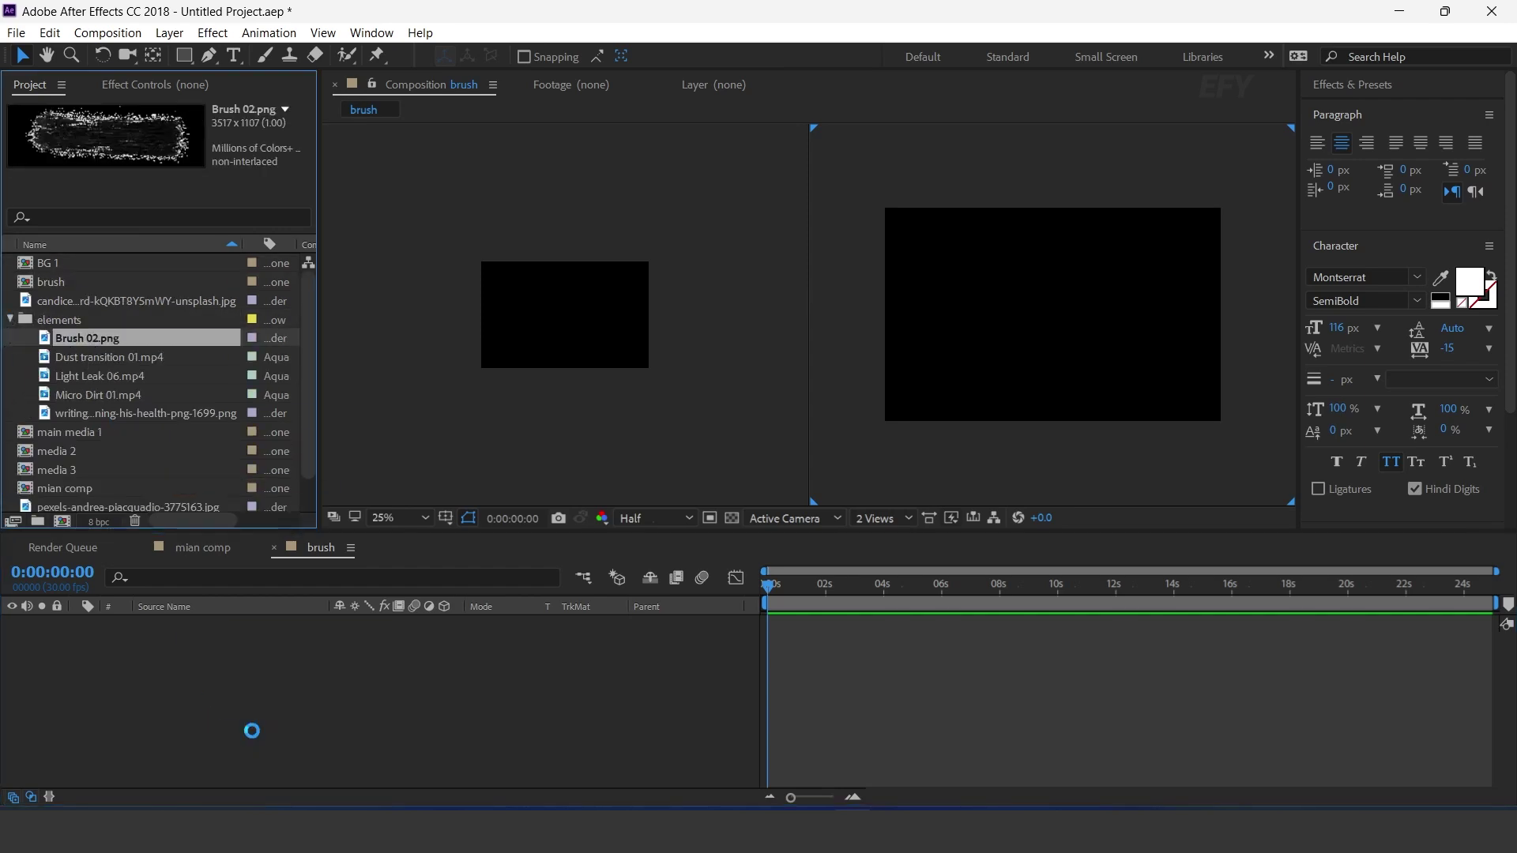
- Scale the Brush 02.png layer to 38% and turn on the transparency grid for the viewer
key(s)
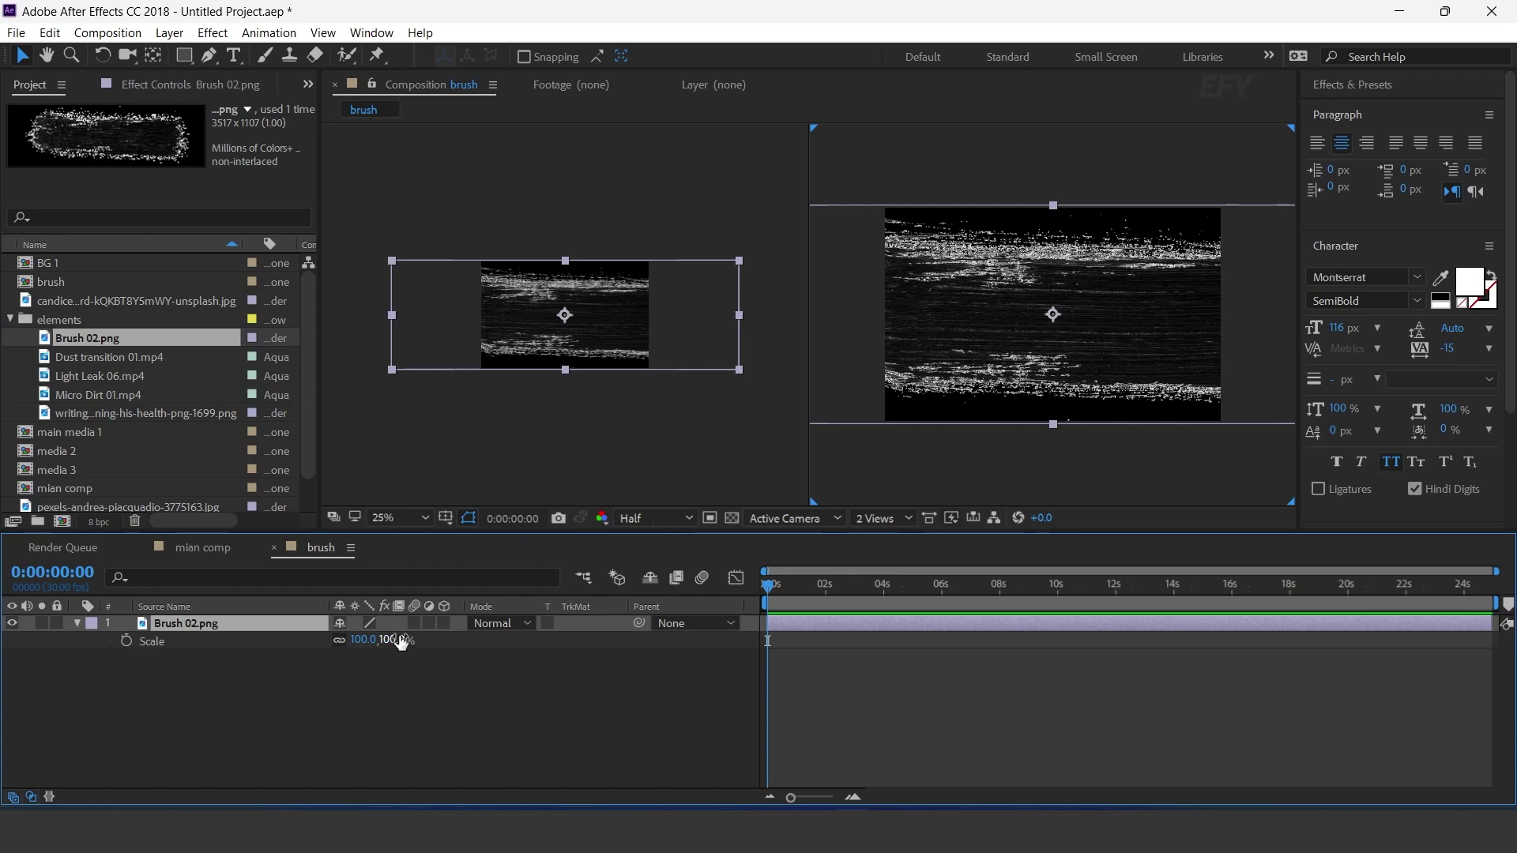
drag(401, 642, 363, 643)
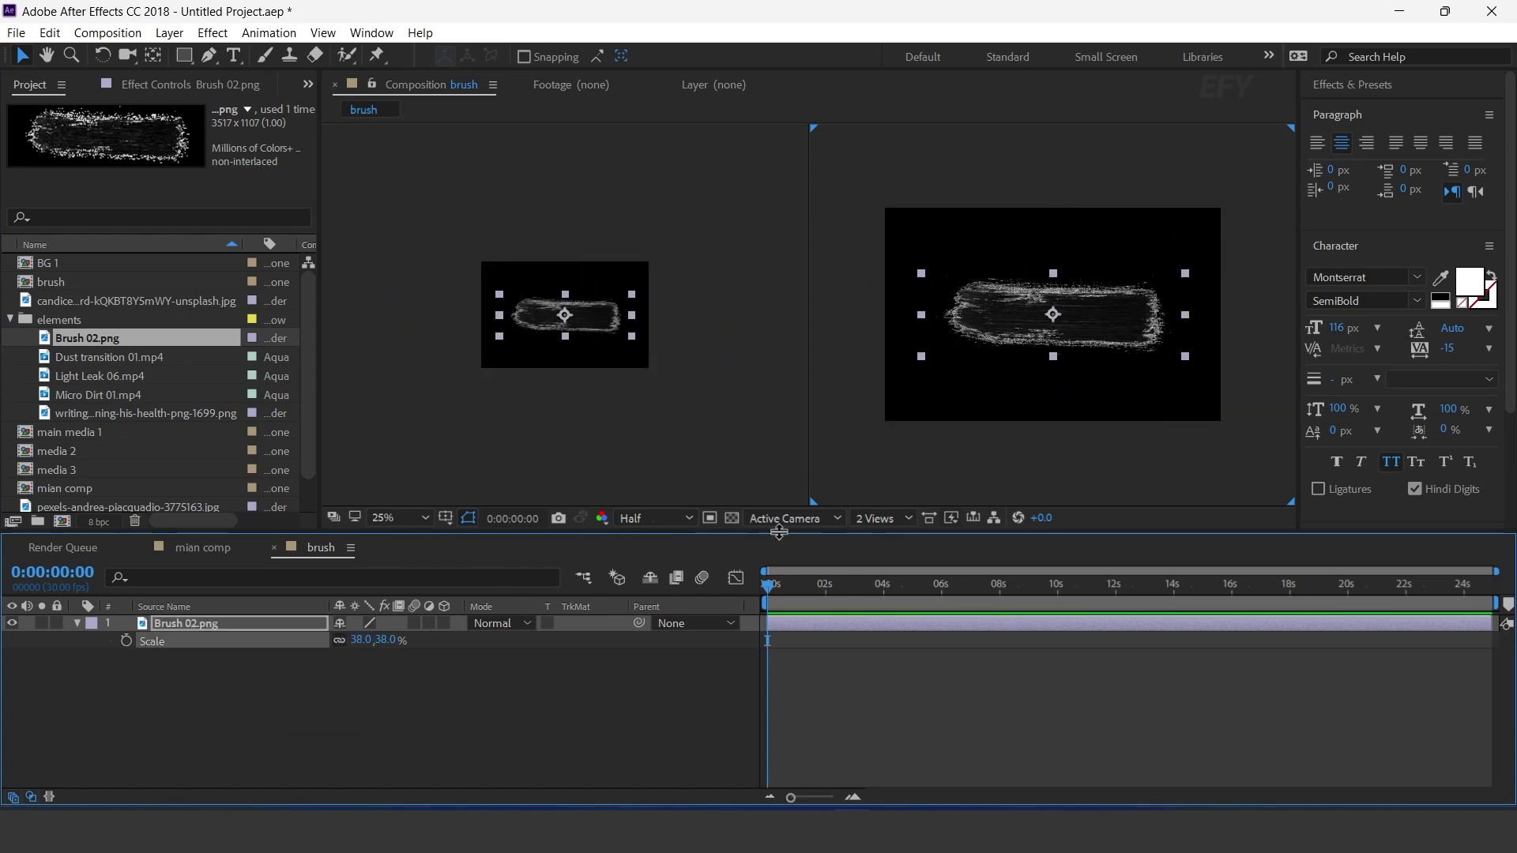
click(732, 519)
scroll(1163, 280, up, 2)
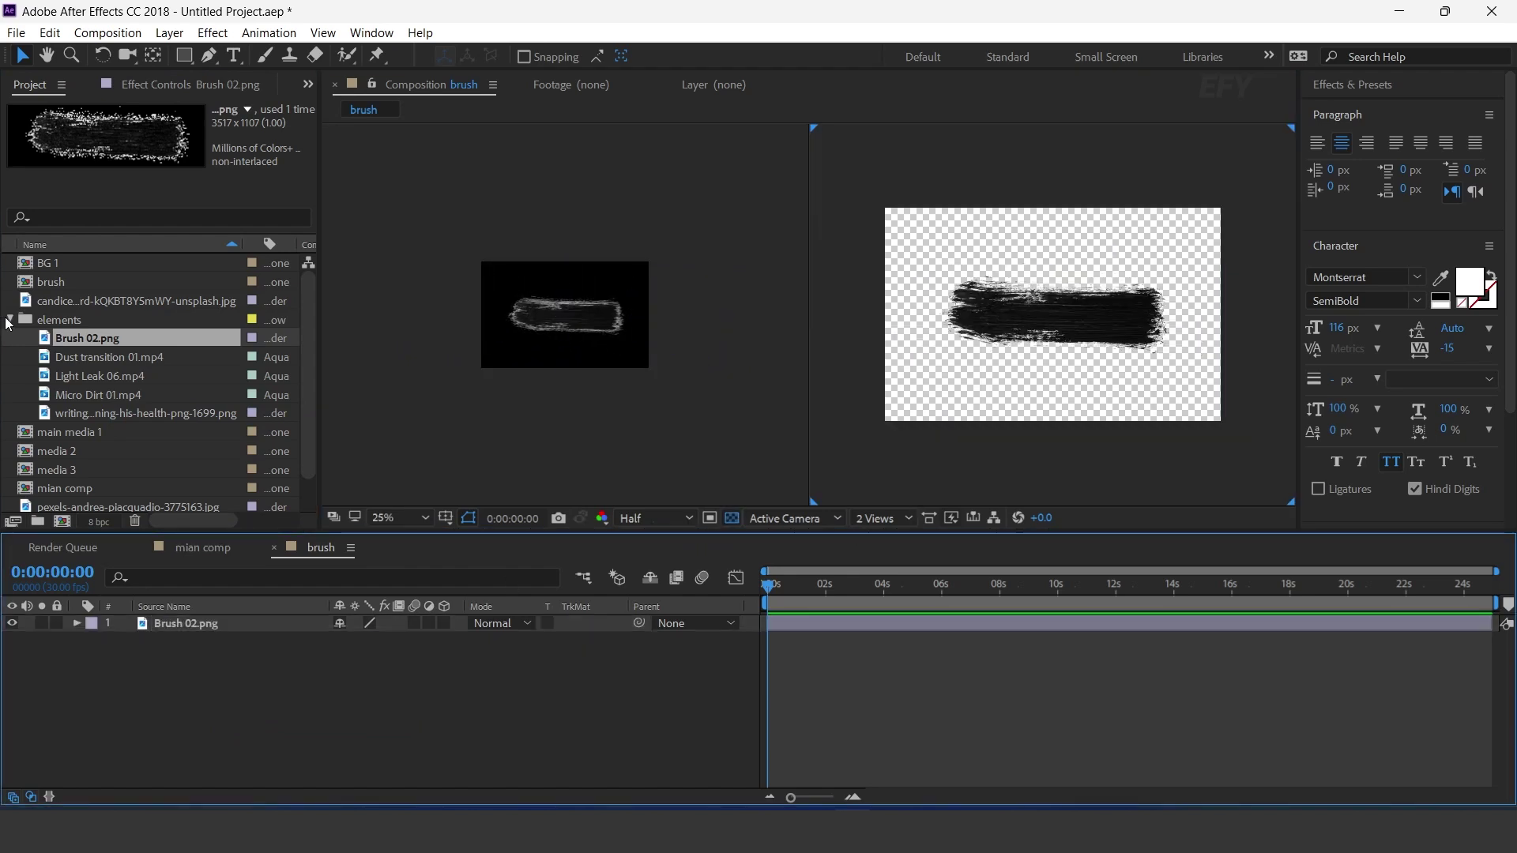
scroll(58, 380, down, 1)
click(10, 282)
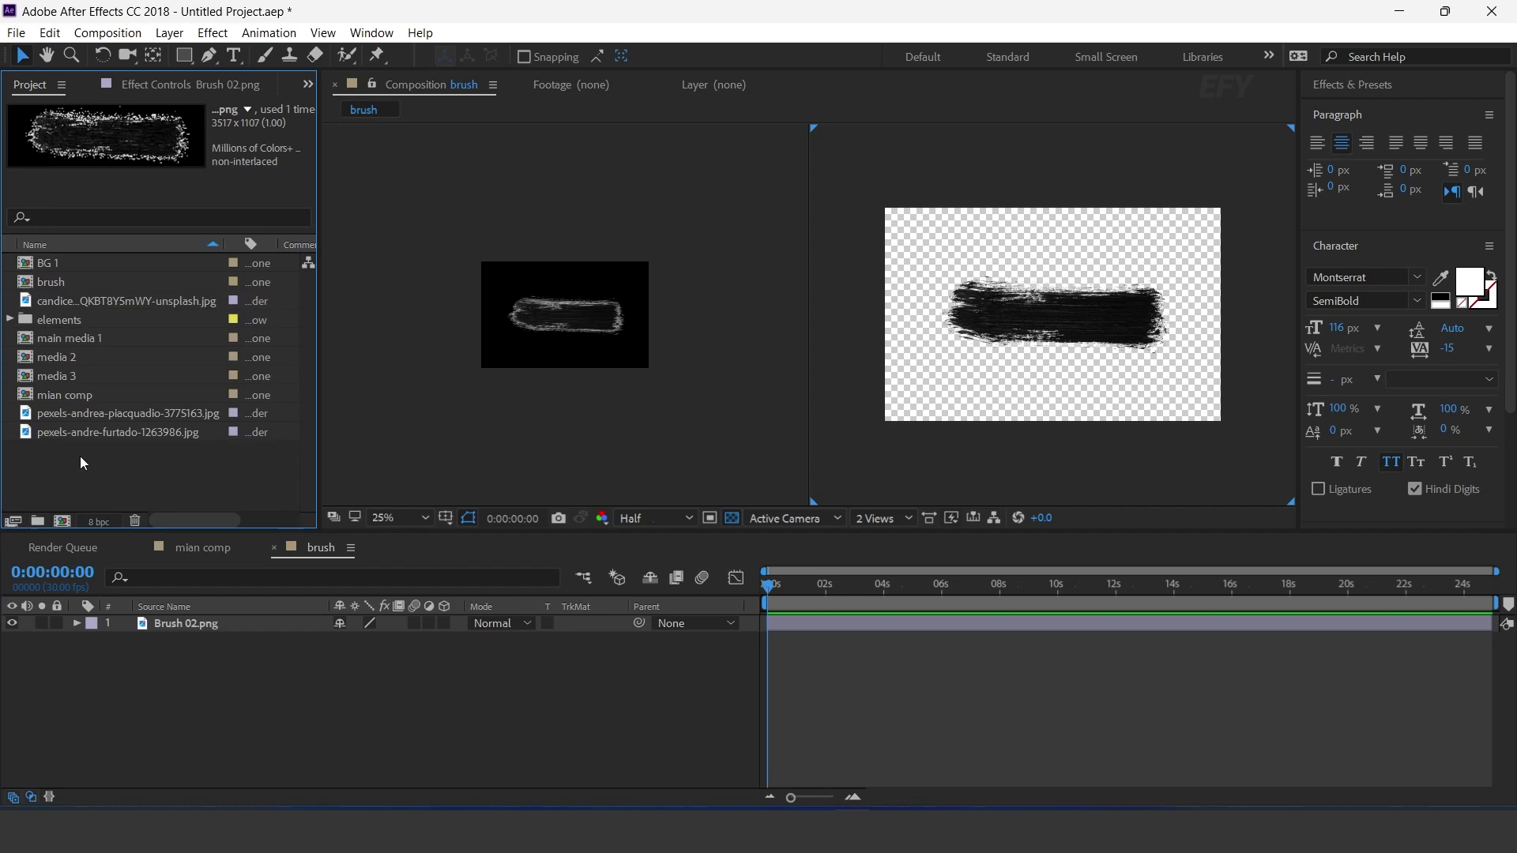
- Create another 1700 x 1080 composition named brush matte
click(79, 456)
click(64, 521)
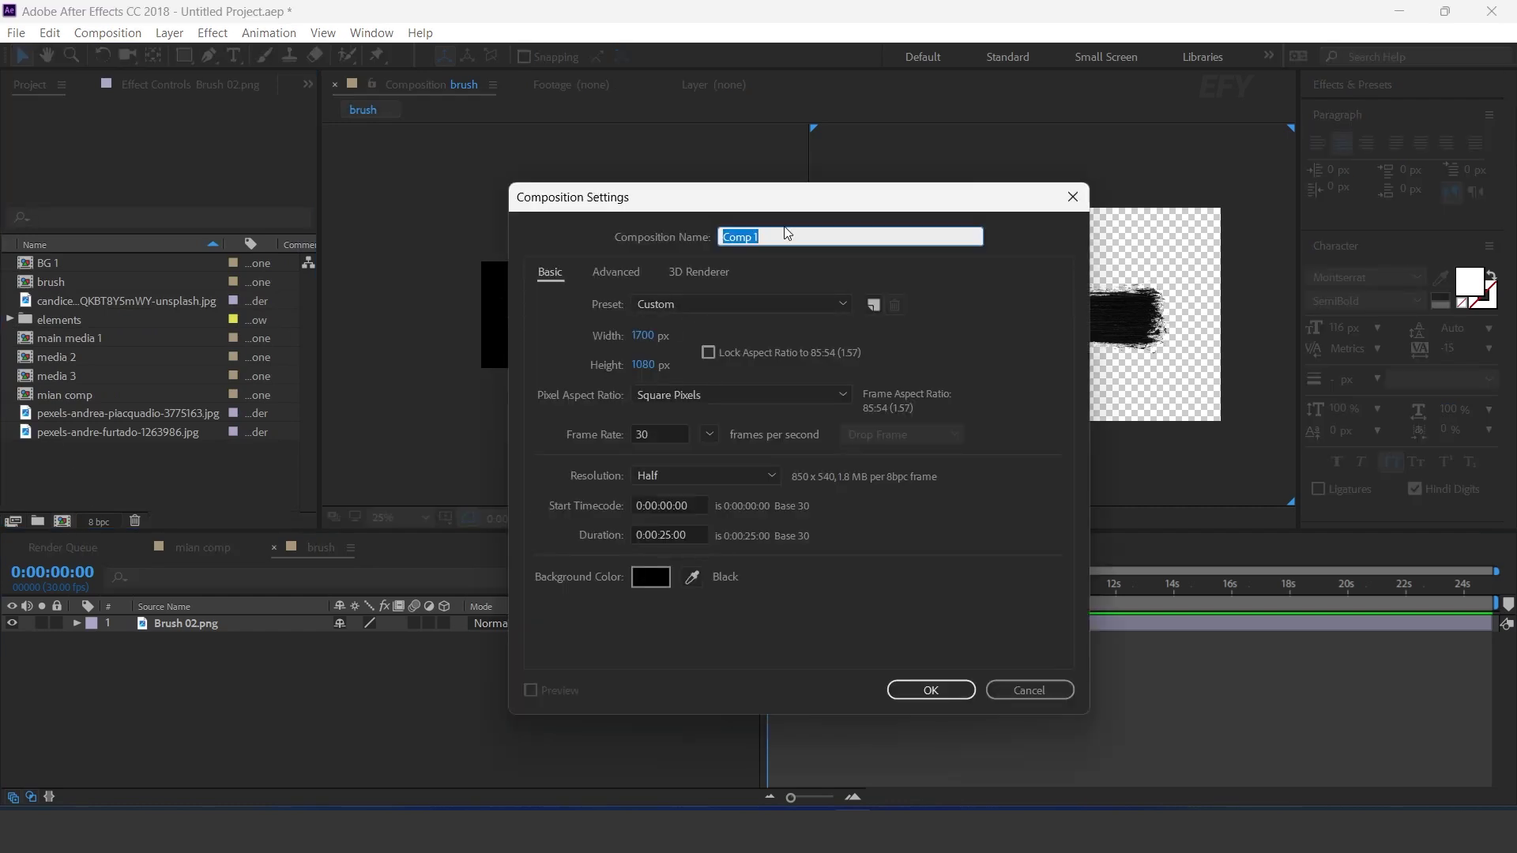
text(brush matte)
key(Return)
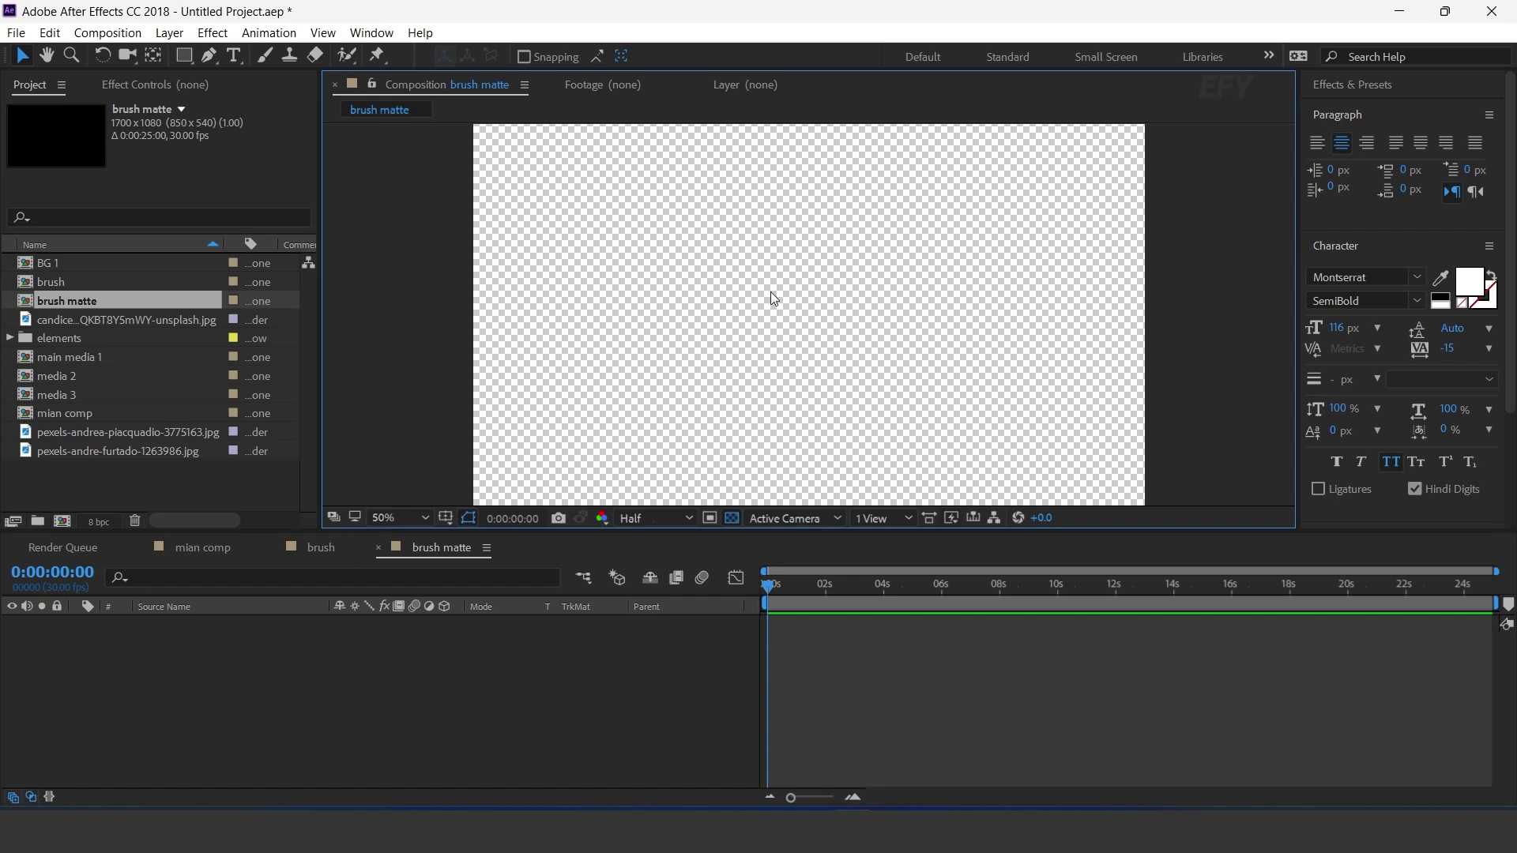
- Draw a horizontal white line across the brush matte frame with the Pen tool, set its stroke width to 566 px and extend its left end slightly
click(210, 56)
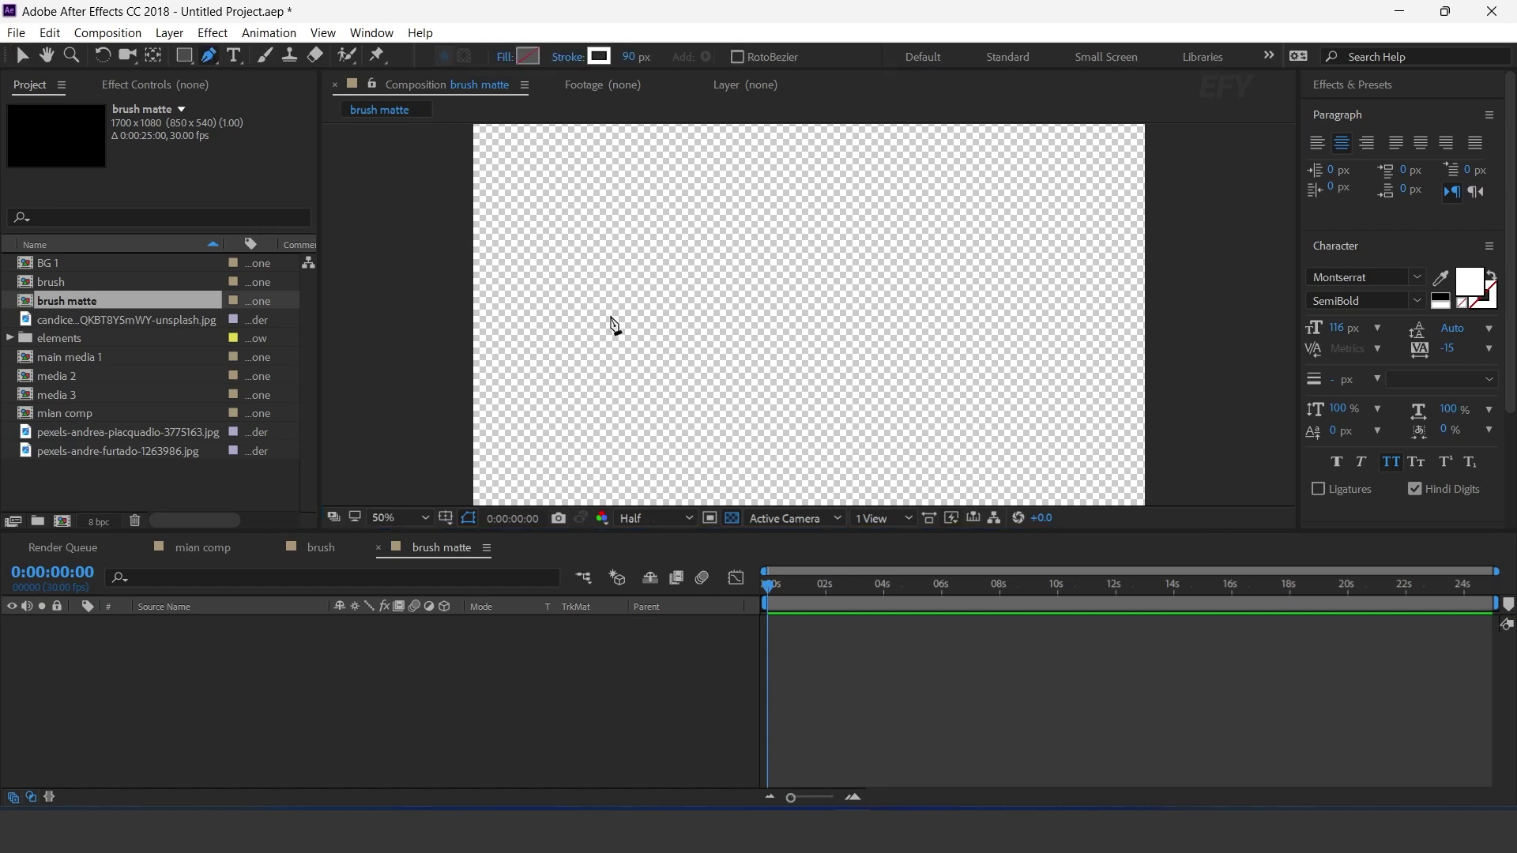
click(550, 325)
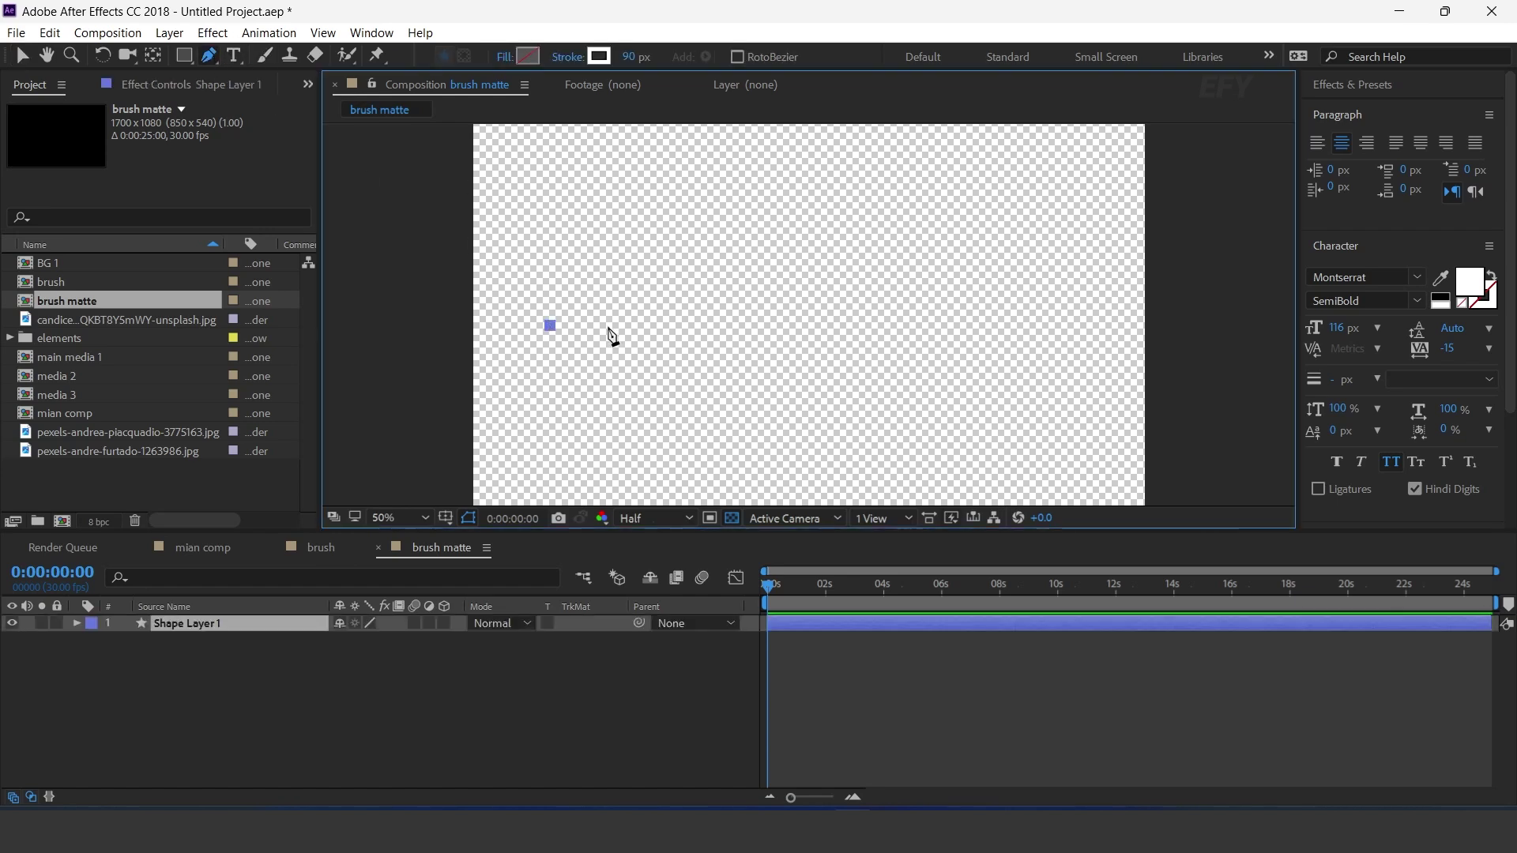
click(1073, 325)
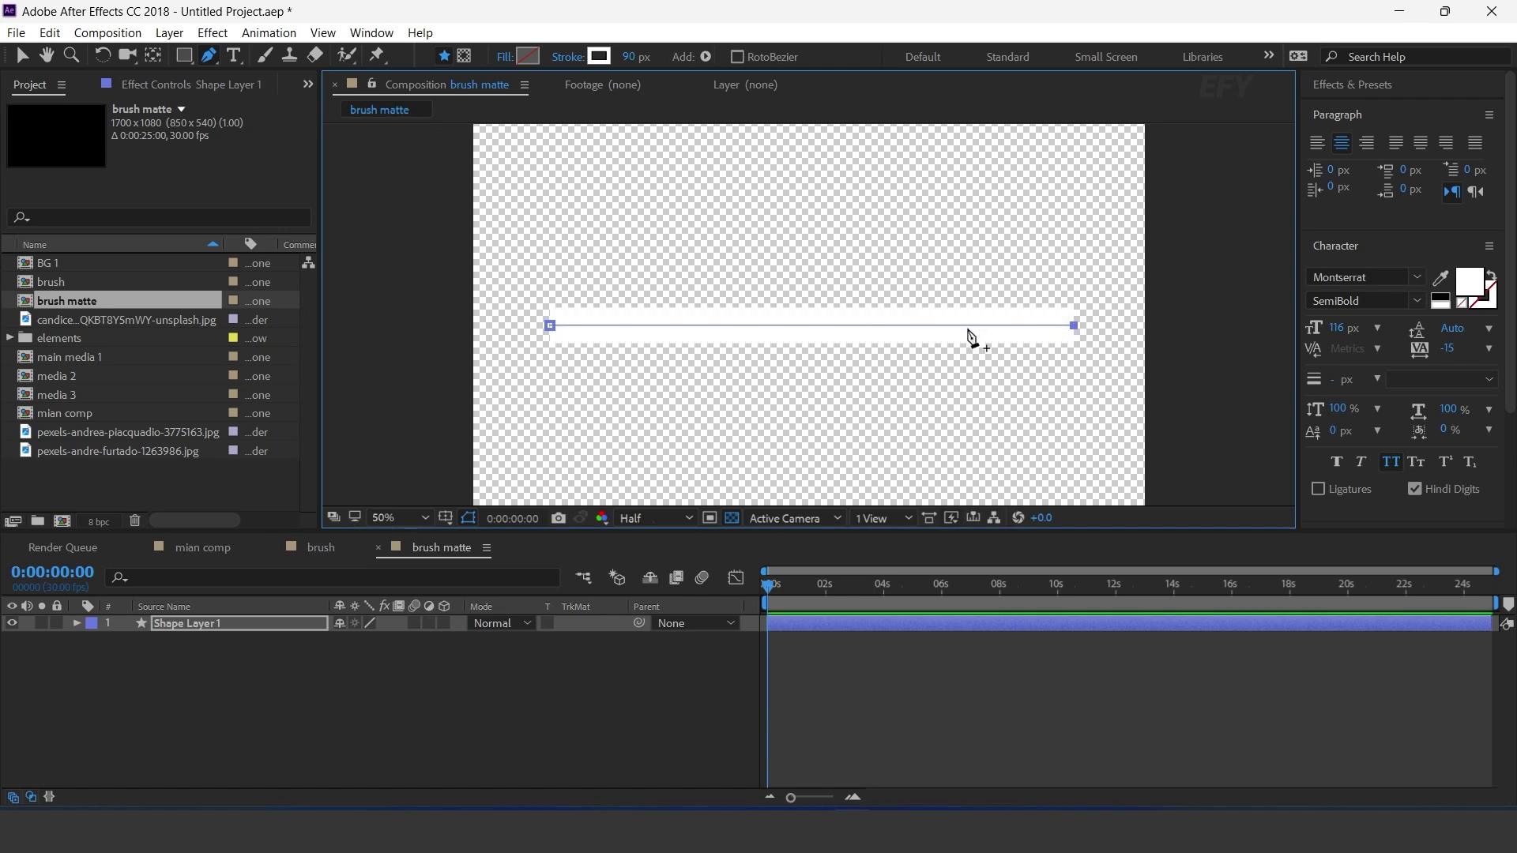
drag(628, 62, 709, 82)
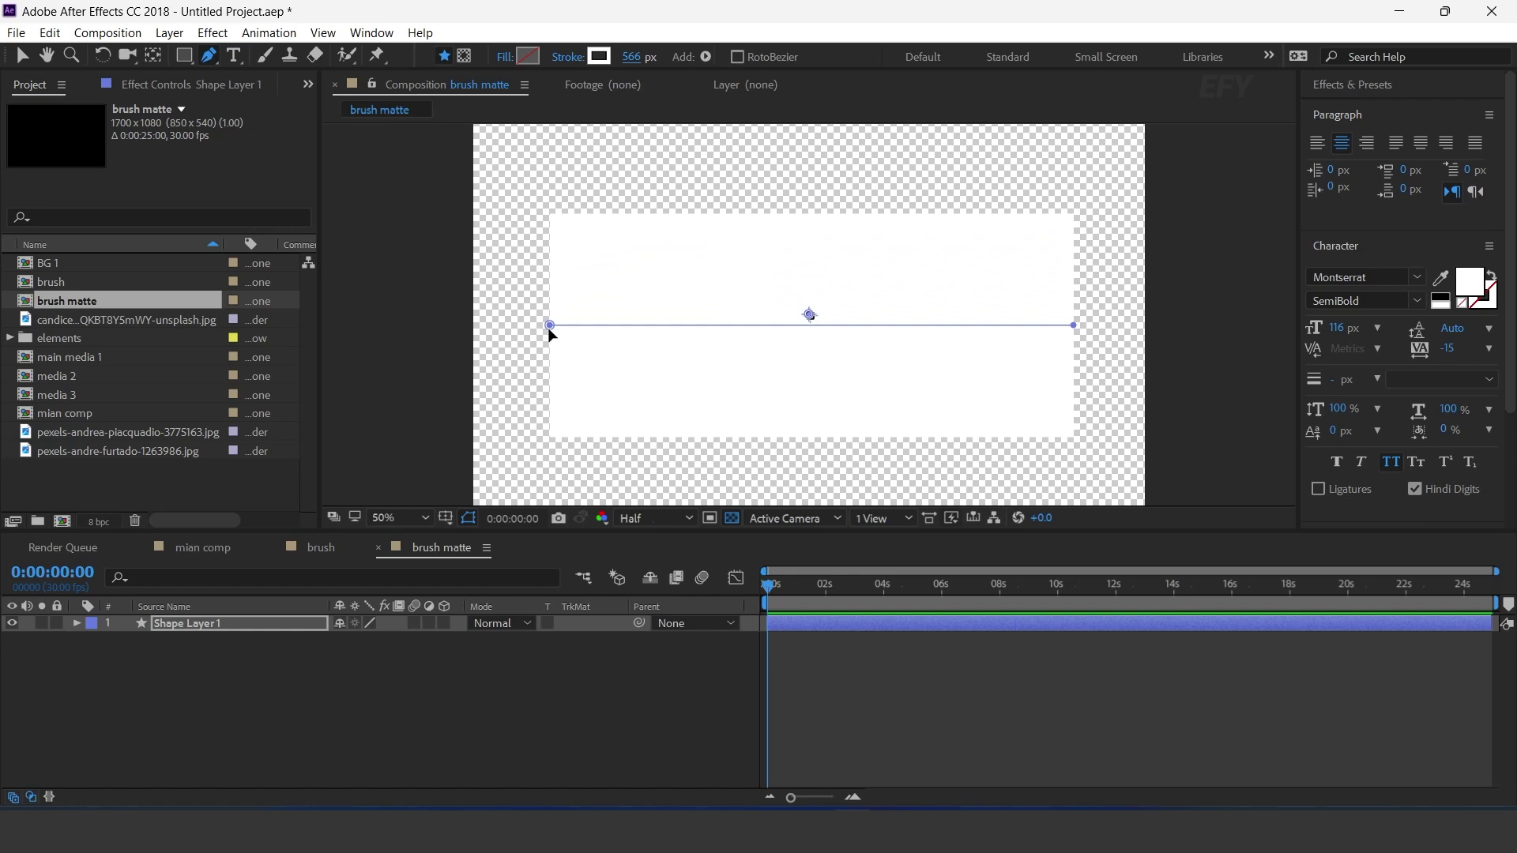
drag(550, 331, 531, 332)
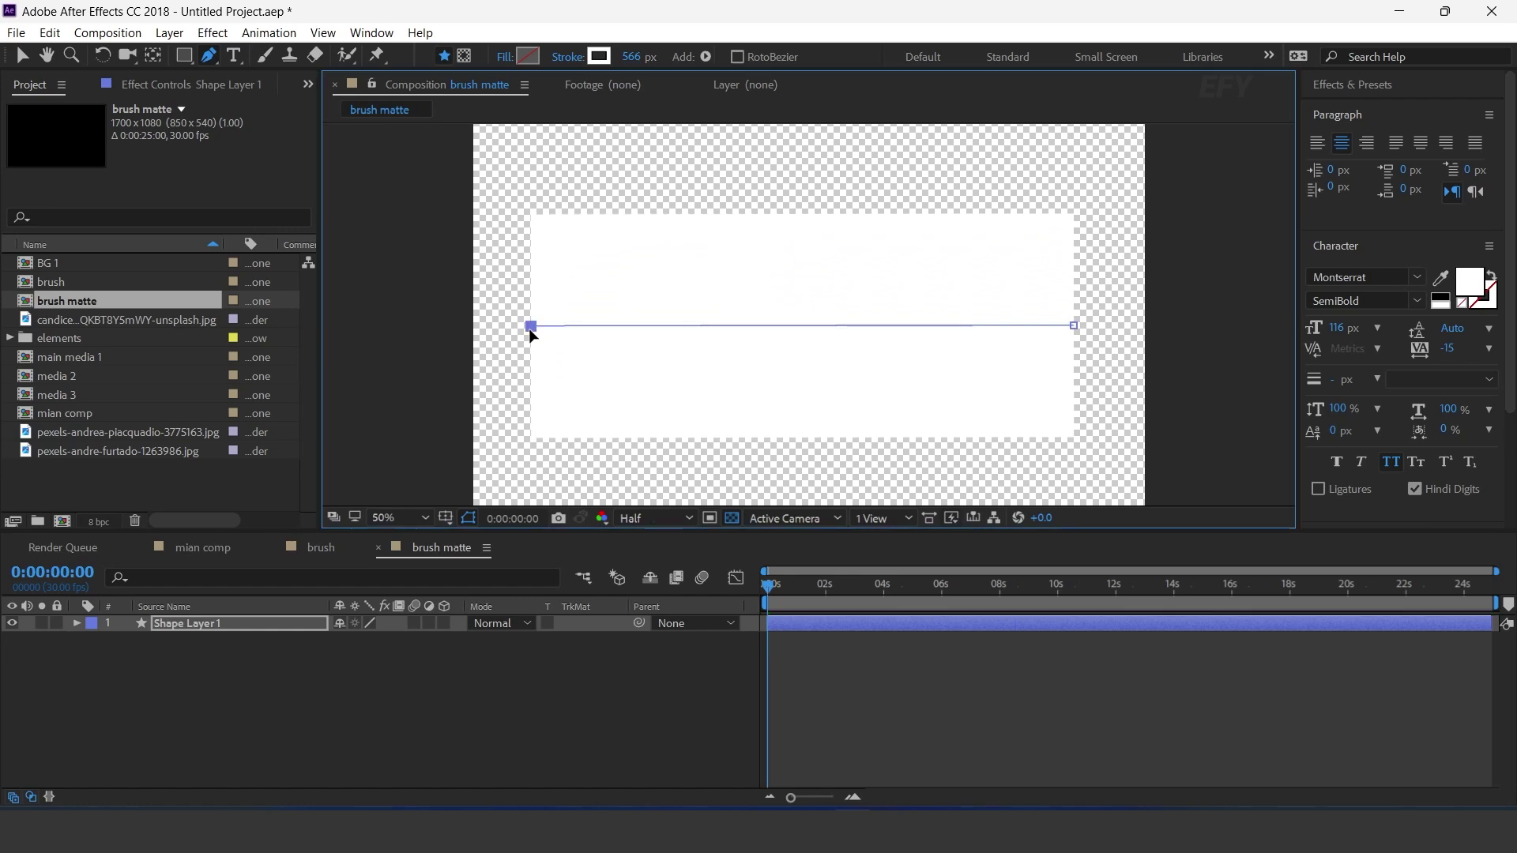
- Apply the Linear Wipe effect to the shape layer in brush matte
click(187, 624)
key(ctrl+space)
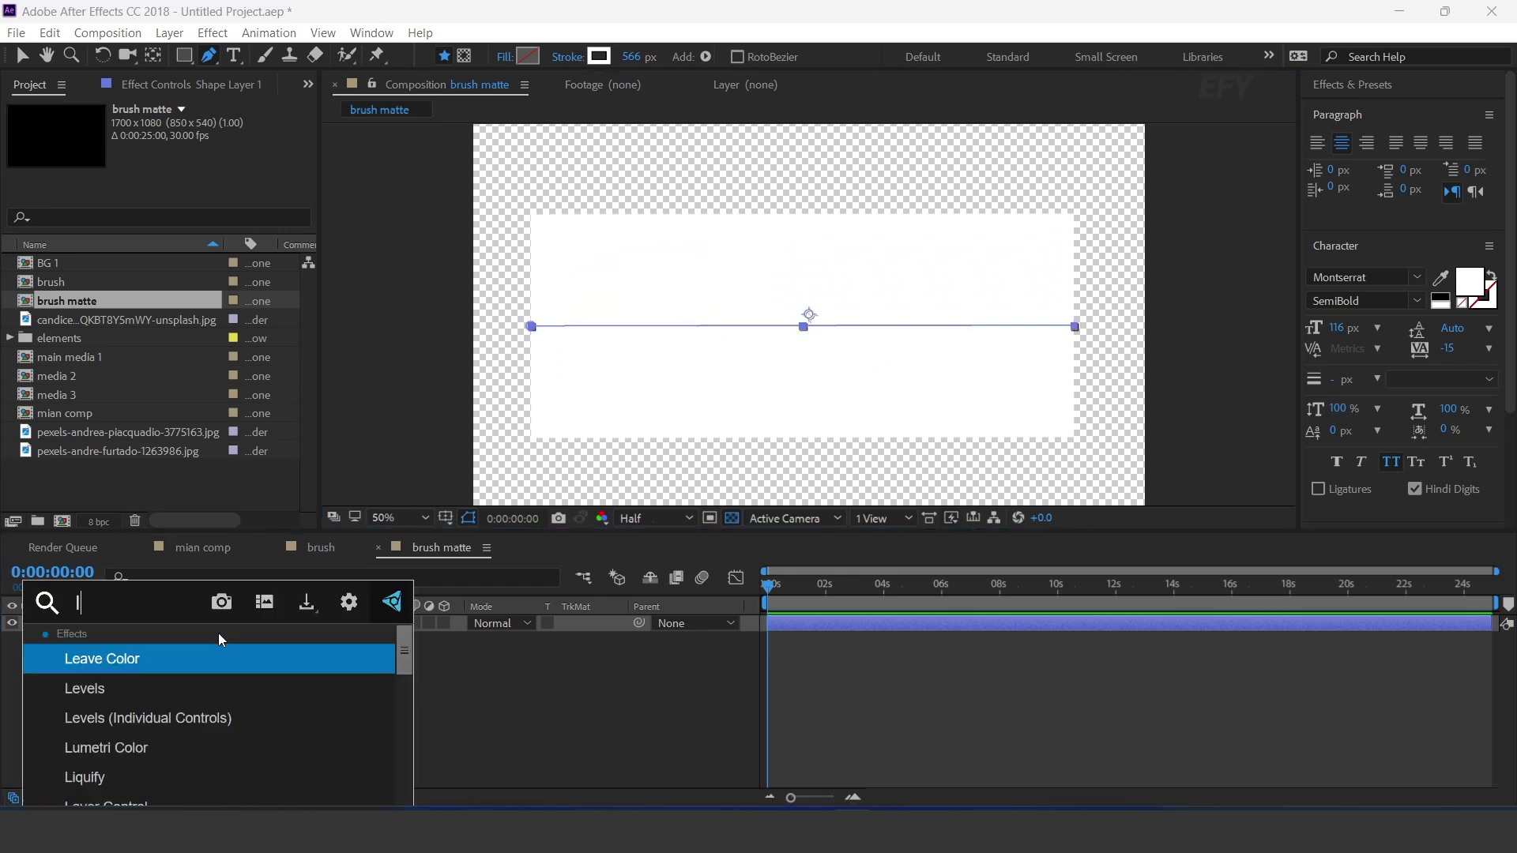
text(line)
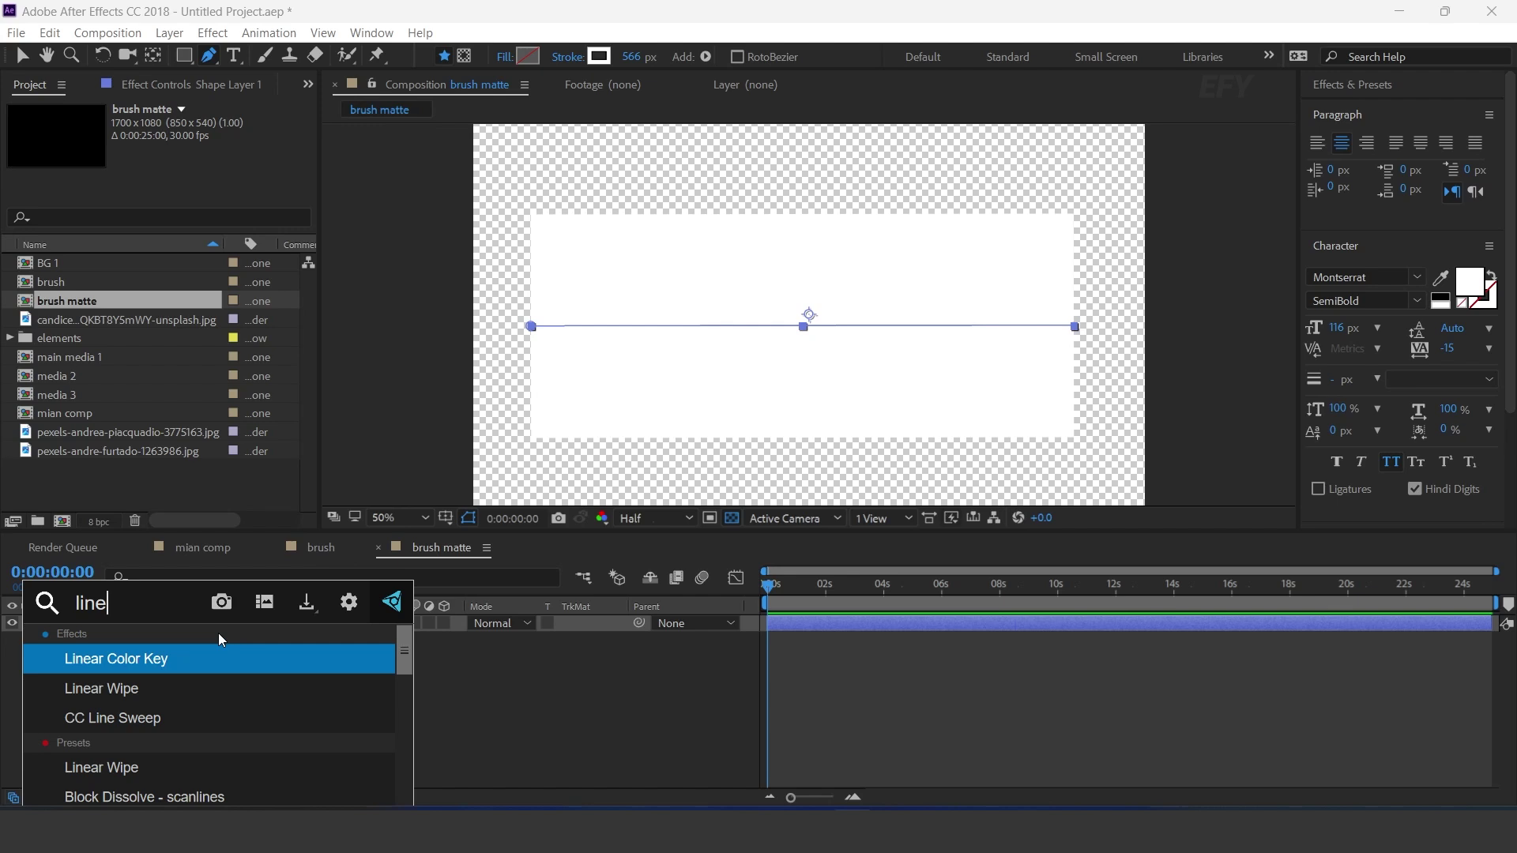
key(Down)
key(Return)
key(v)
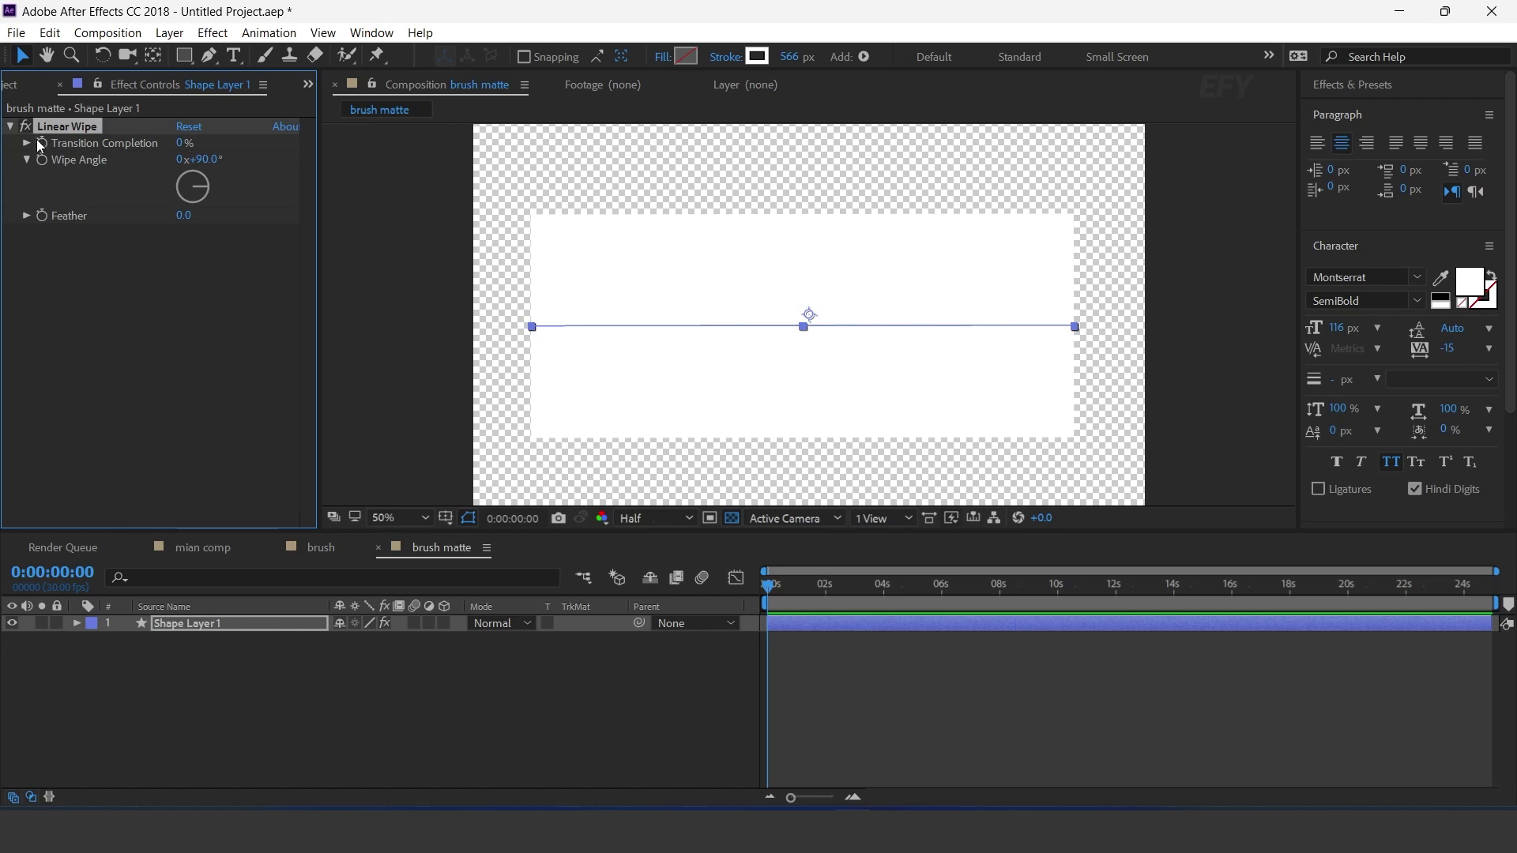
- Keyframe the Linear Wipe's Transition Completion from 100% at 0 seconds to 0% at 1 second
drag(179, 145, 817, 717)
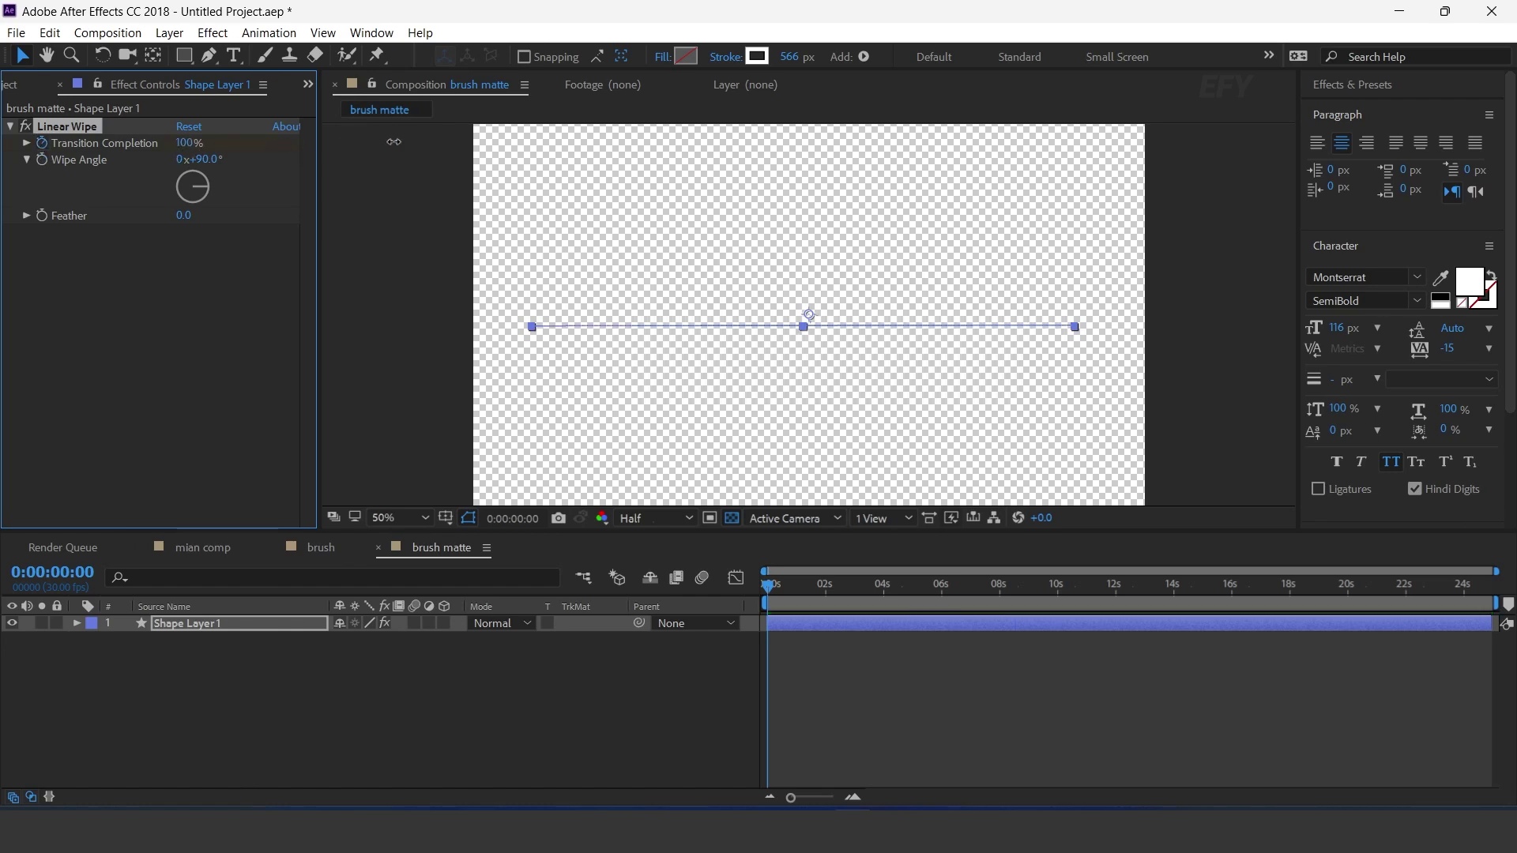
key(u)
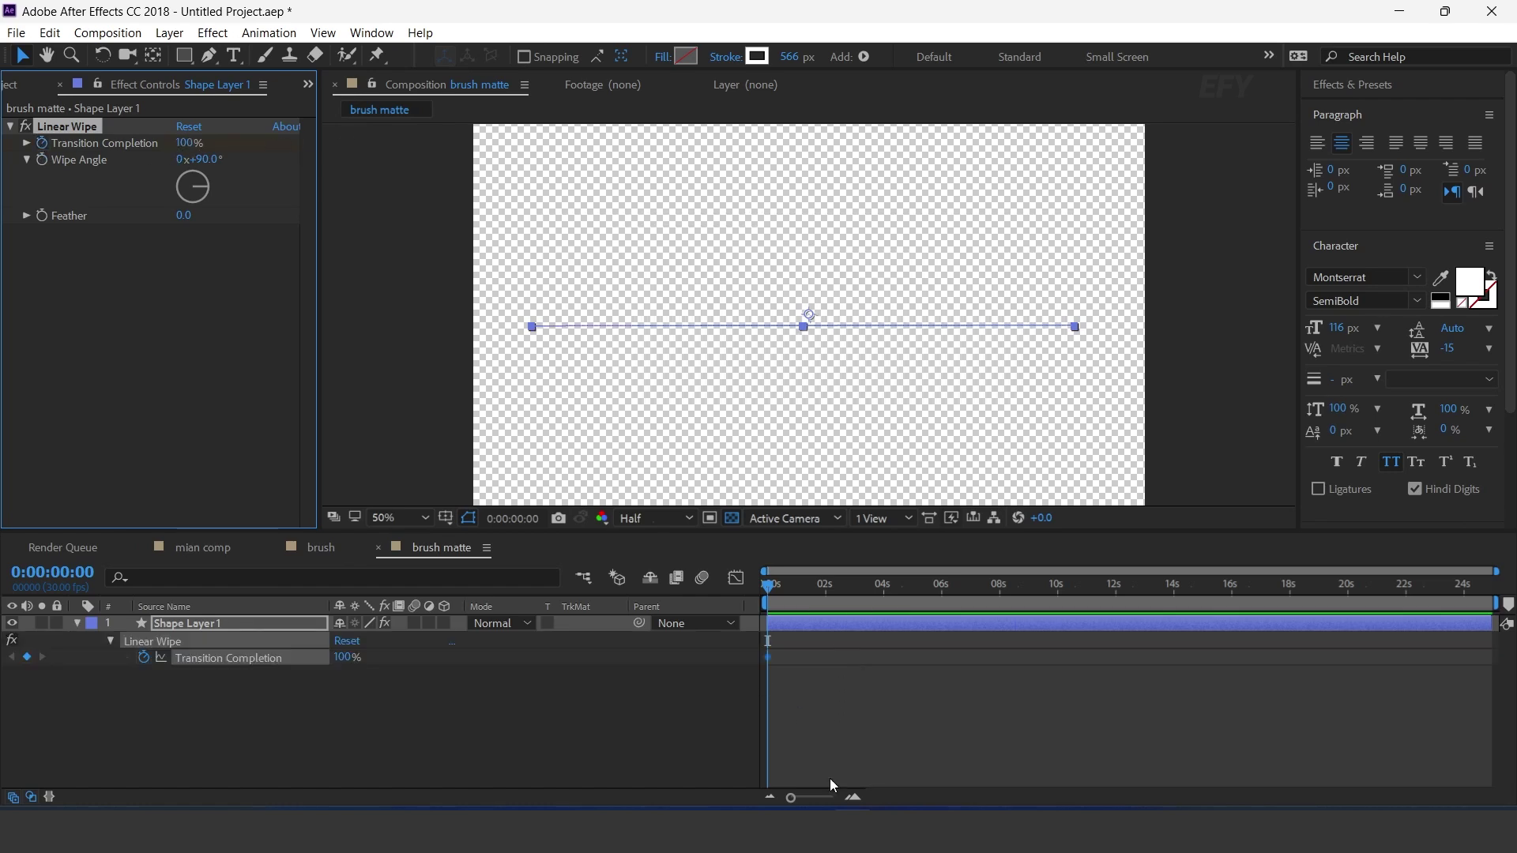
click(854, 797)
drag(768, 591, 888, 603)
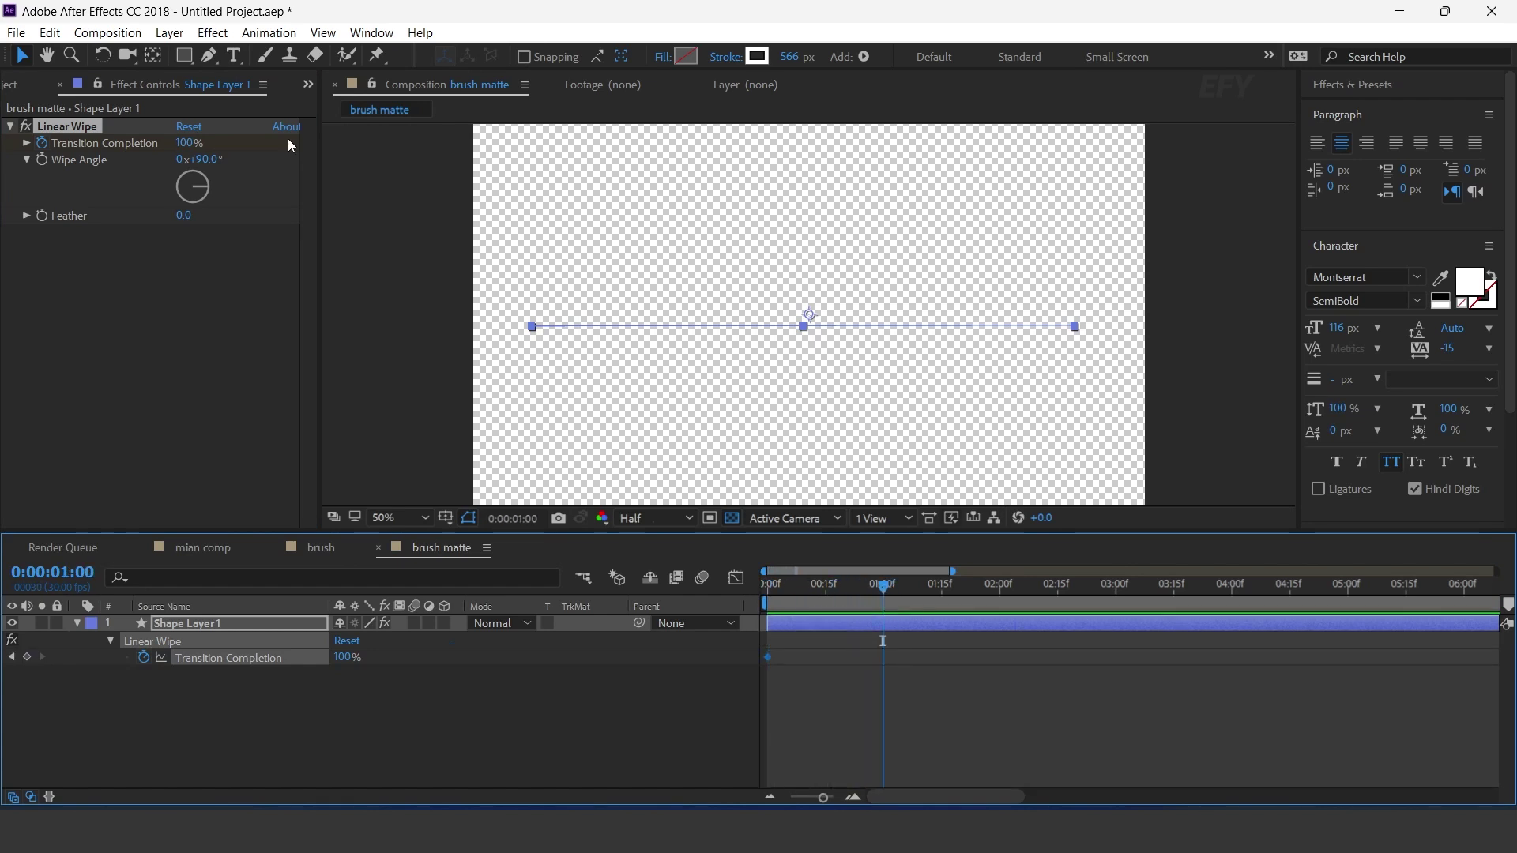
drag(179, 146, 31, 143)
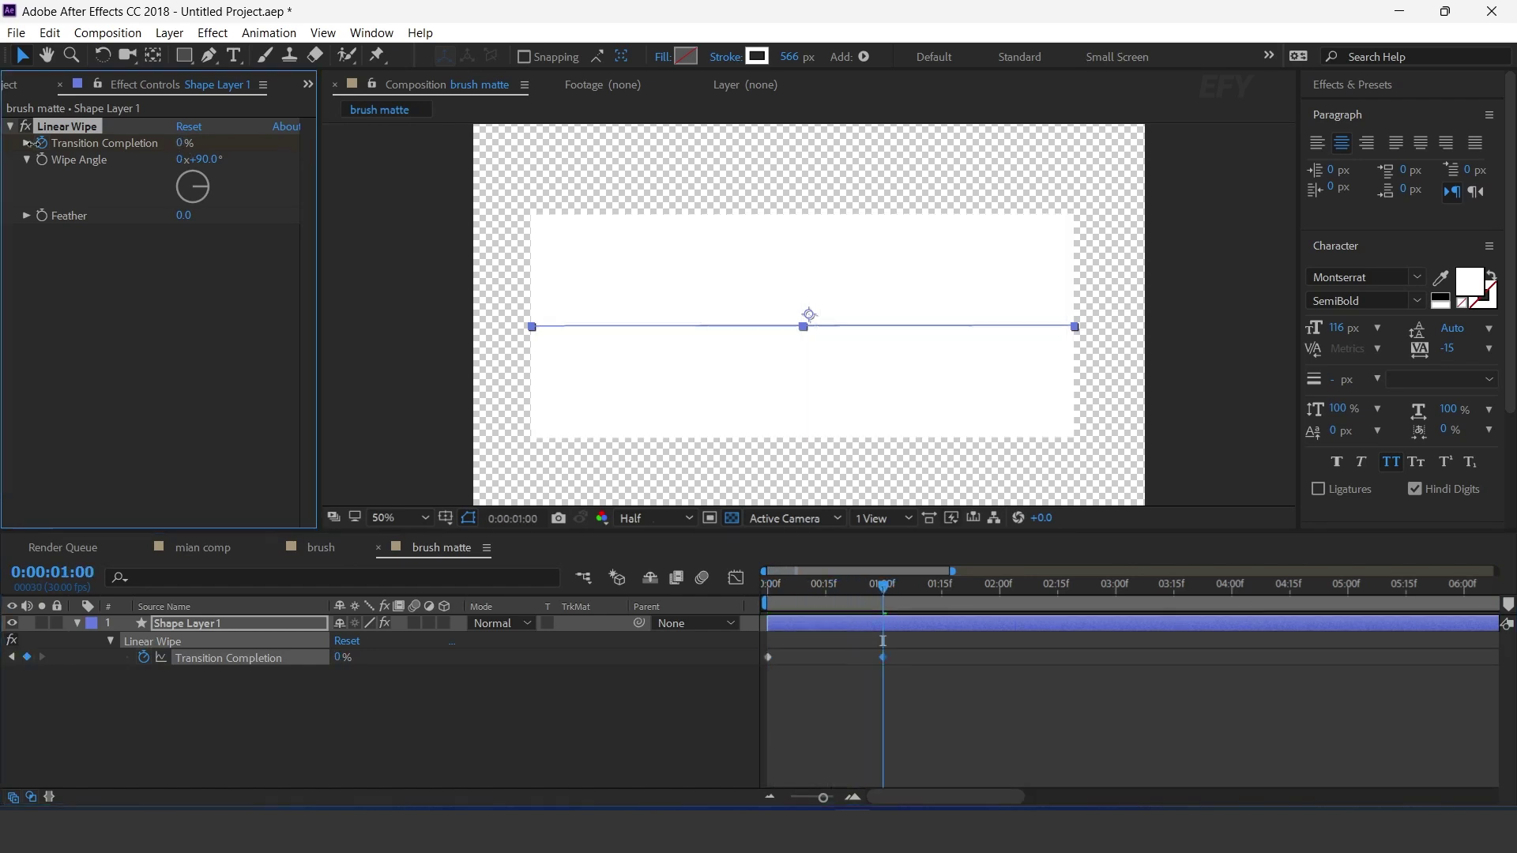
- Apply Easy Ease to both Transition Completion keyframes
click(839, 585)
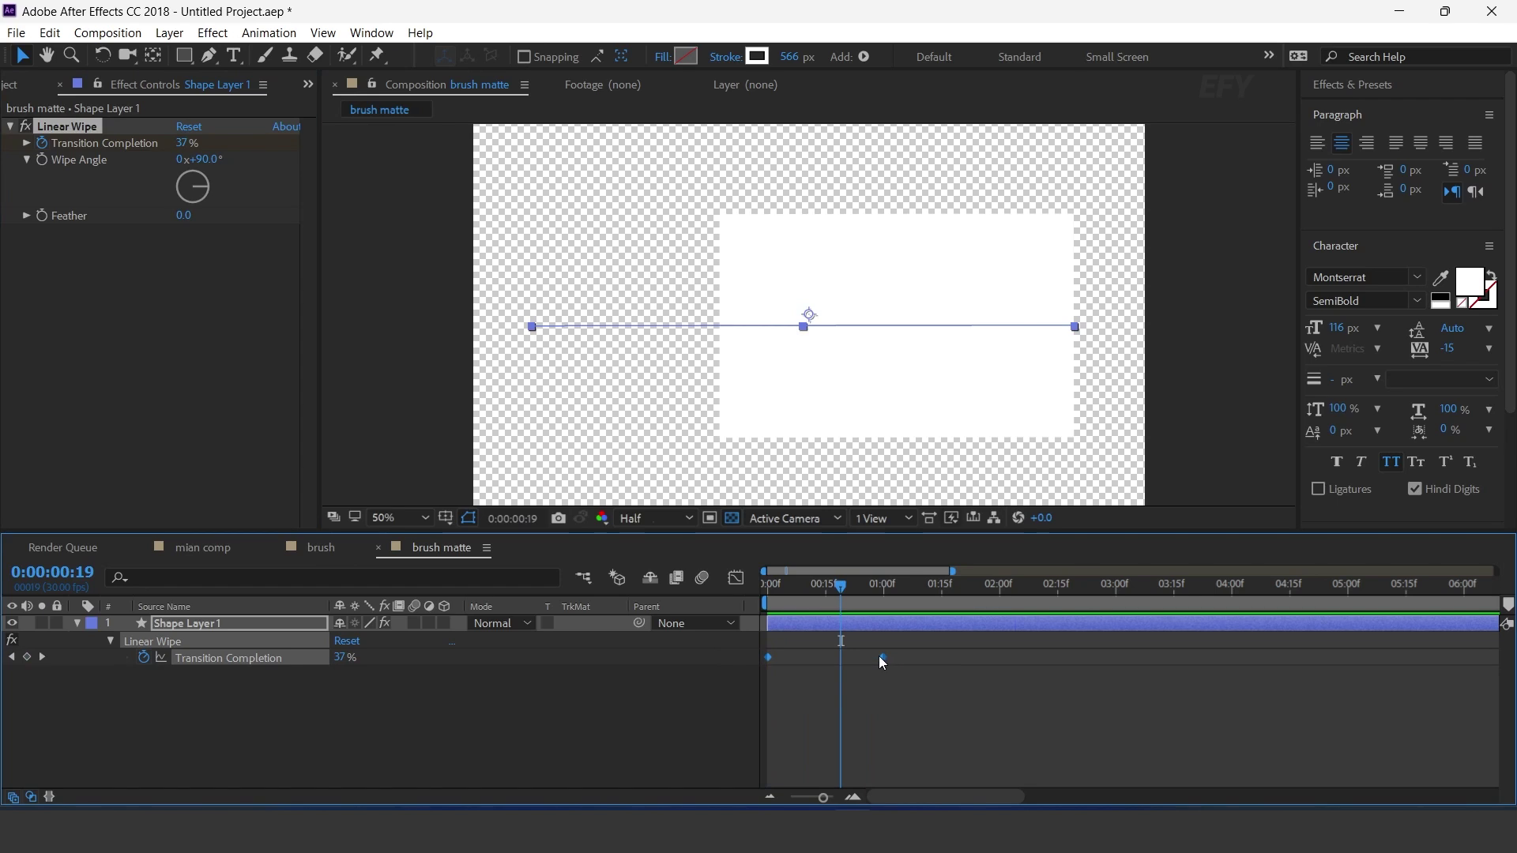
right_click(881, 657)
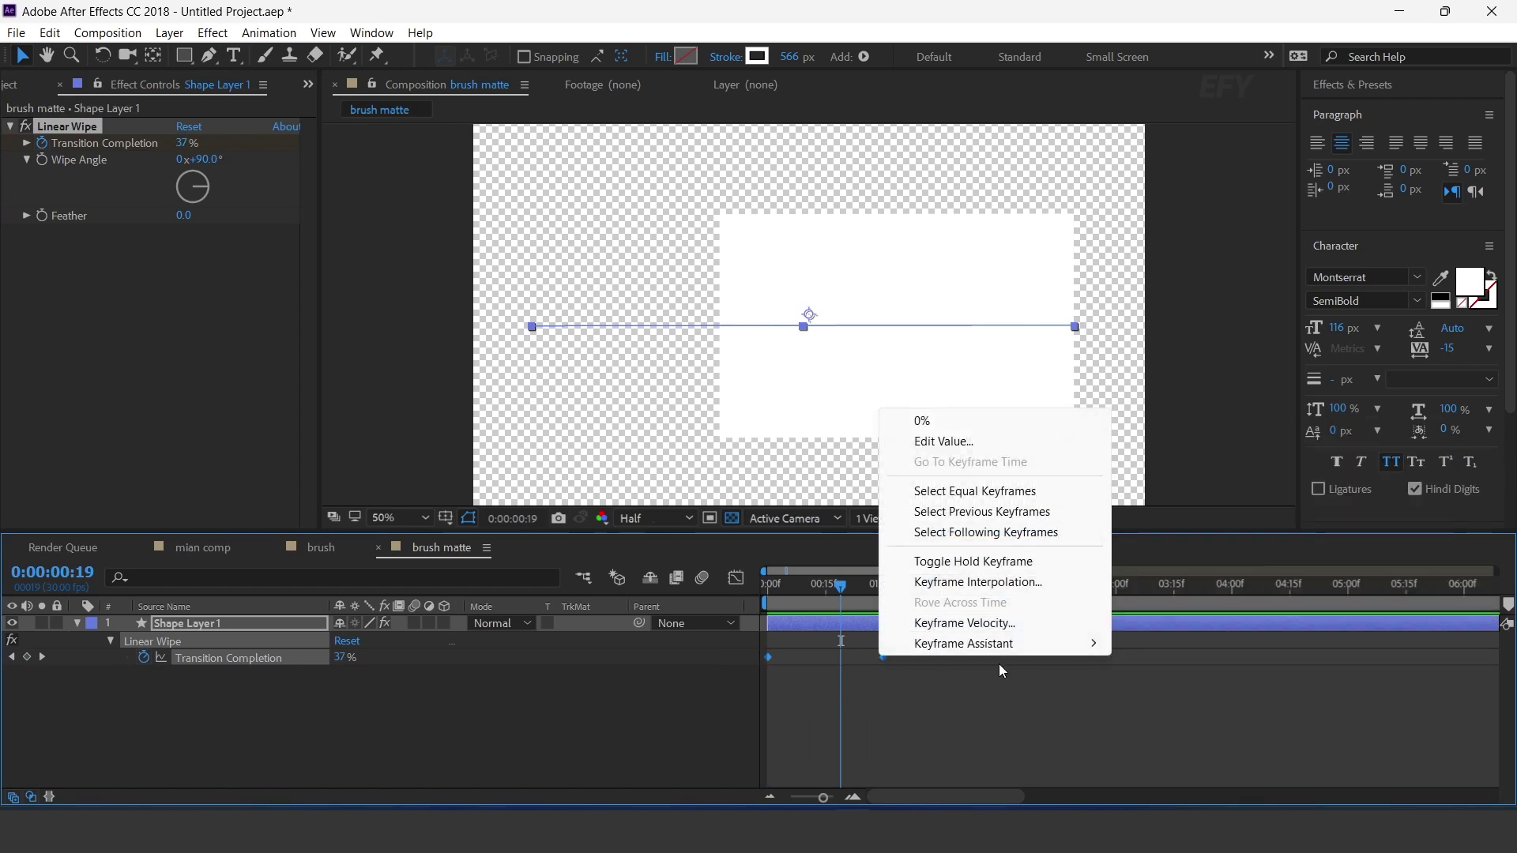
mouse_move(1059, 643)
click(1158, 498)
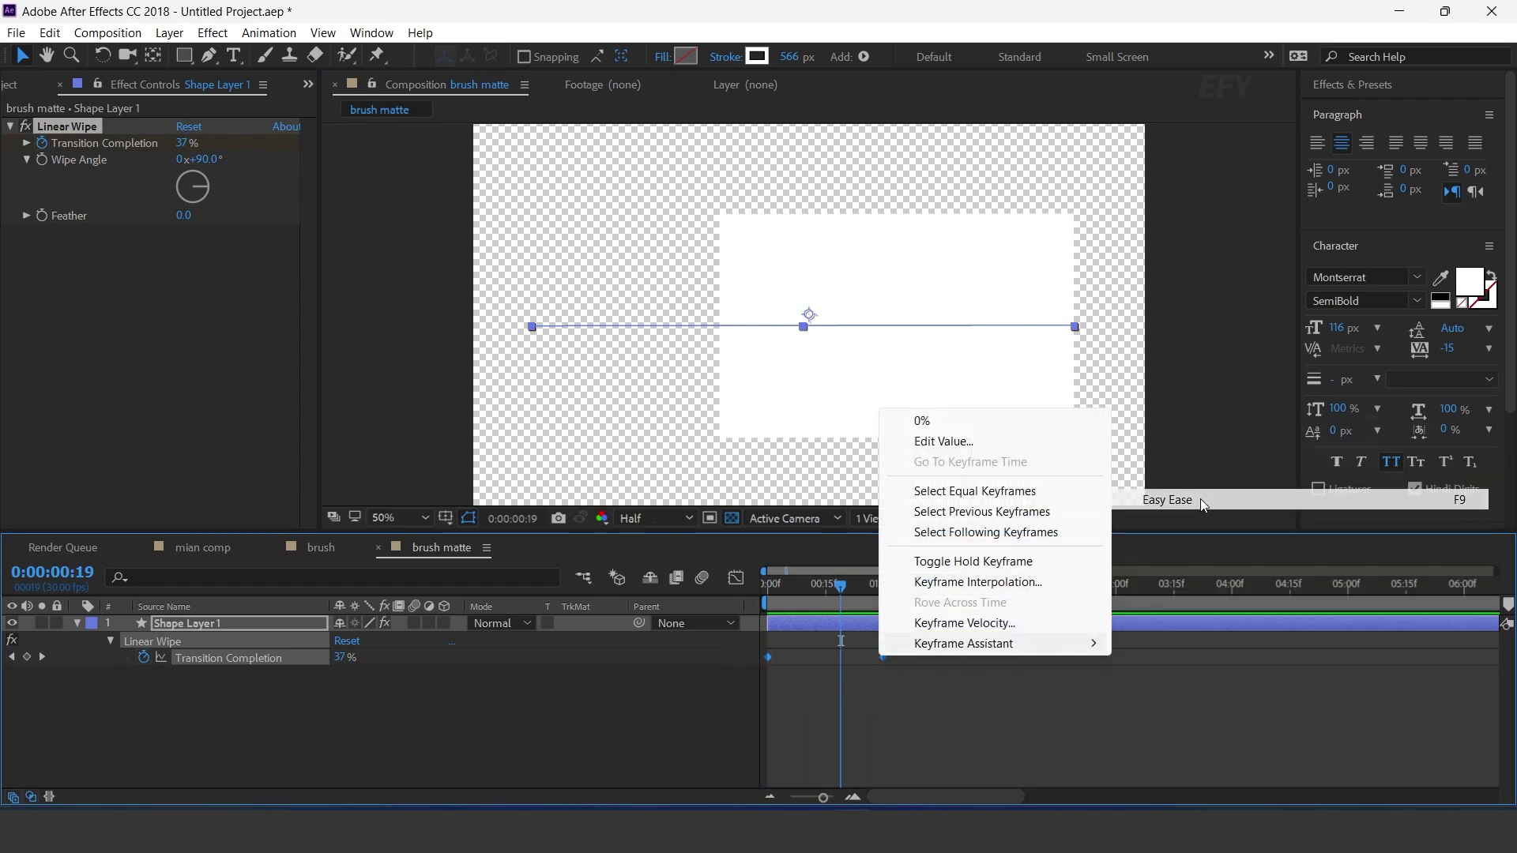
- Reshape the wipe's speed graph by stretching the end keyframe's influence toward the start, and preview the animation
click(737, 580)
click(883, 626)
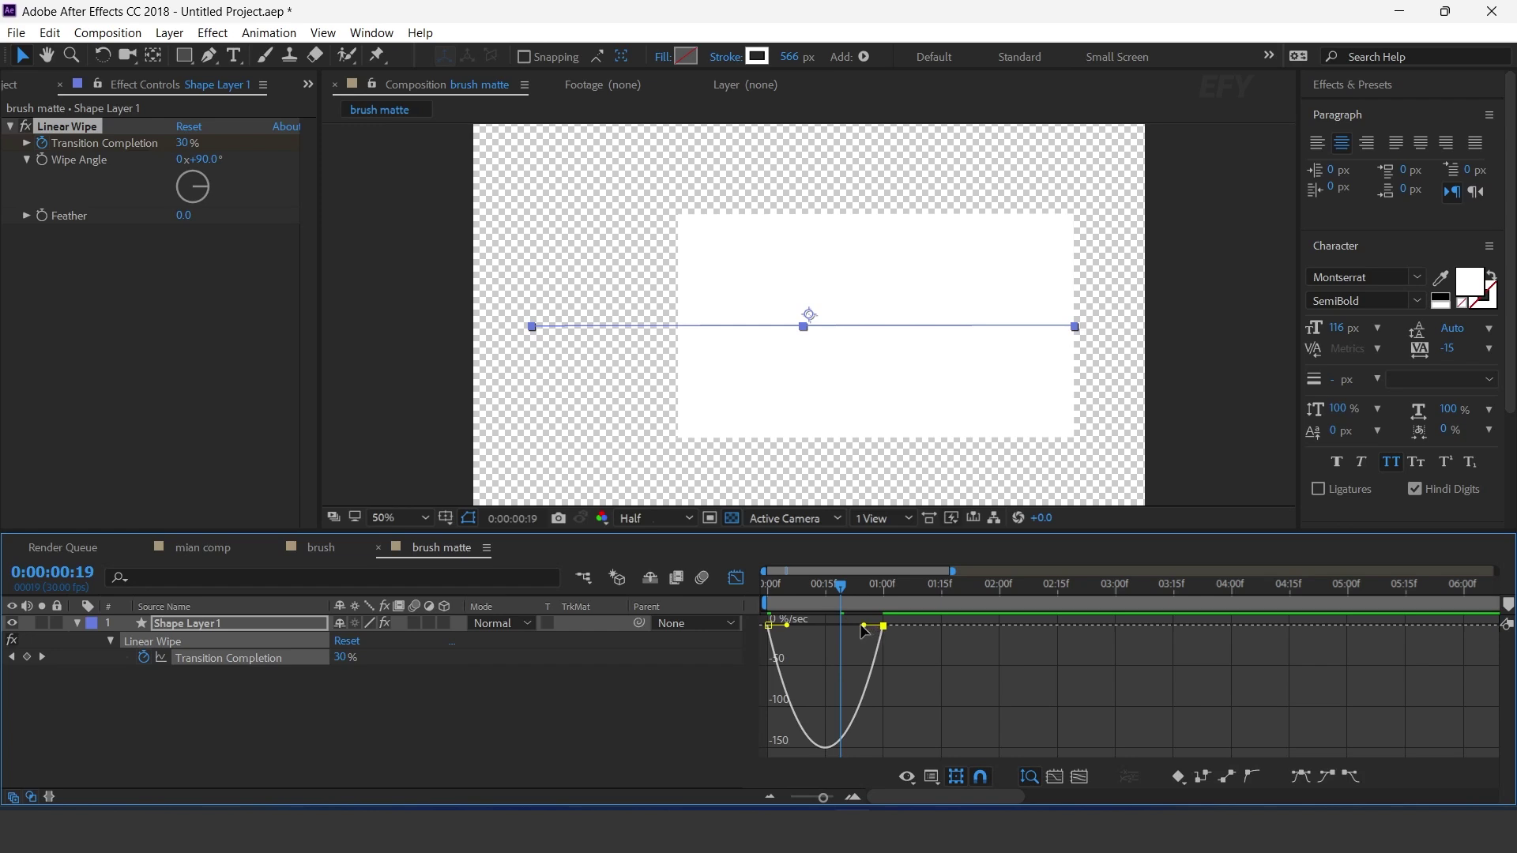
drag(844, 625, 704, 617)
click(740, 579)
key(space)
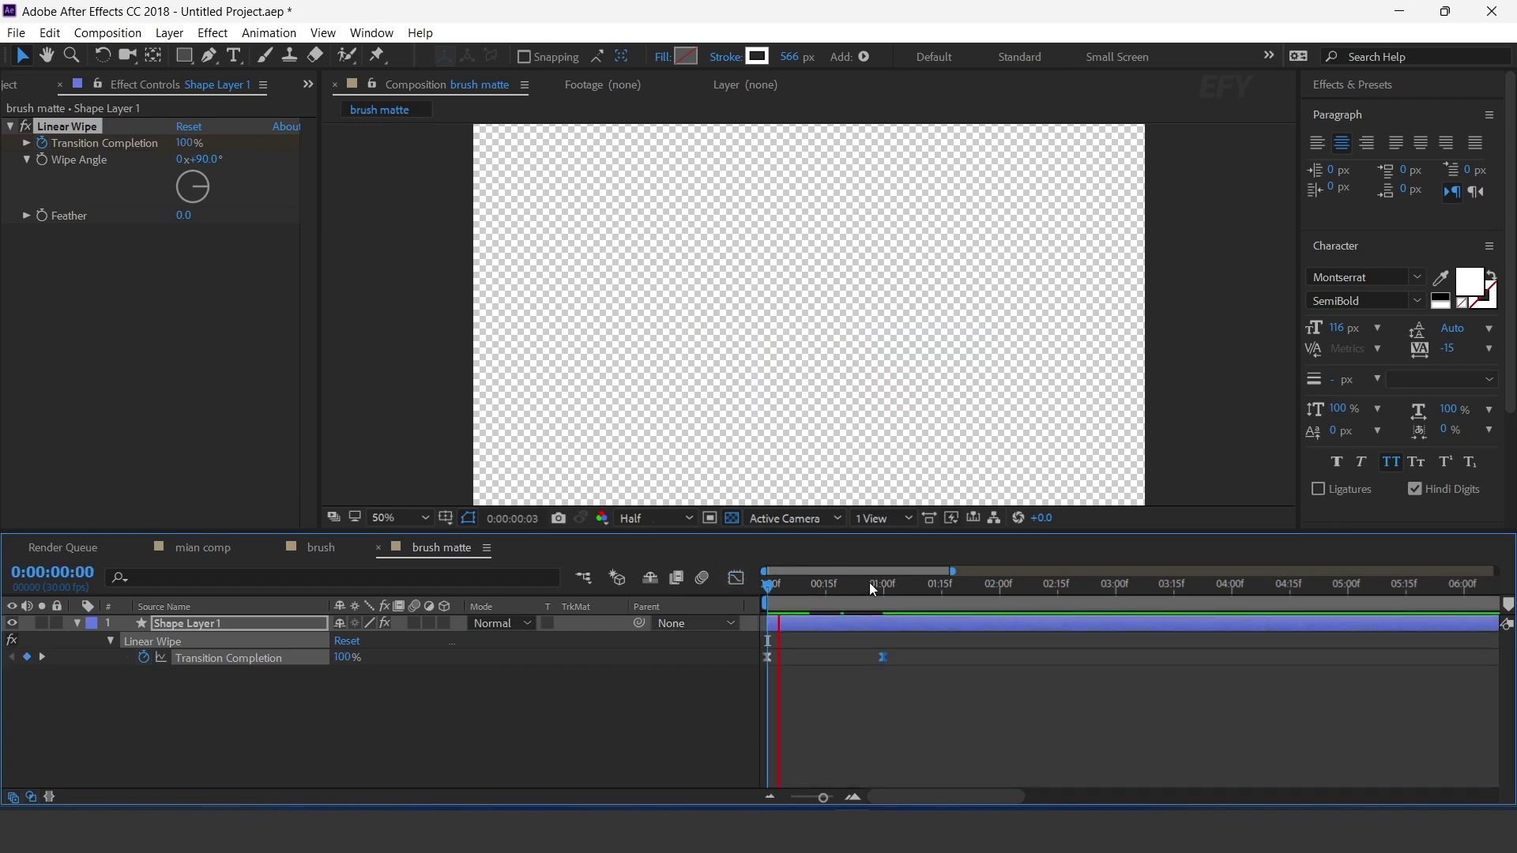
click(888, 584)
drag(889, 583, 760, 586)
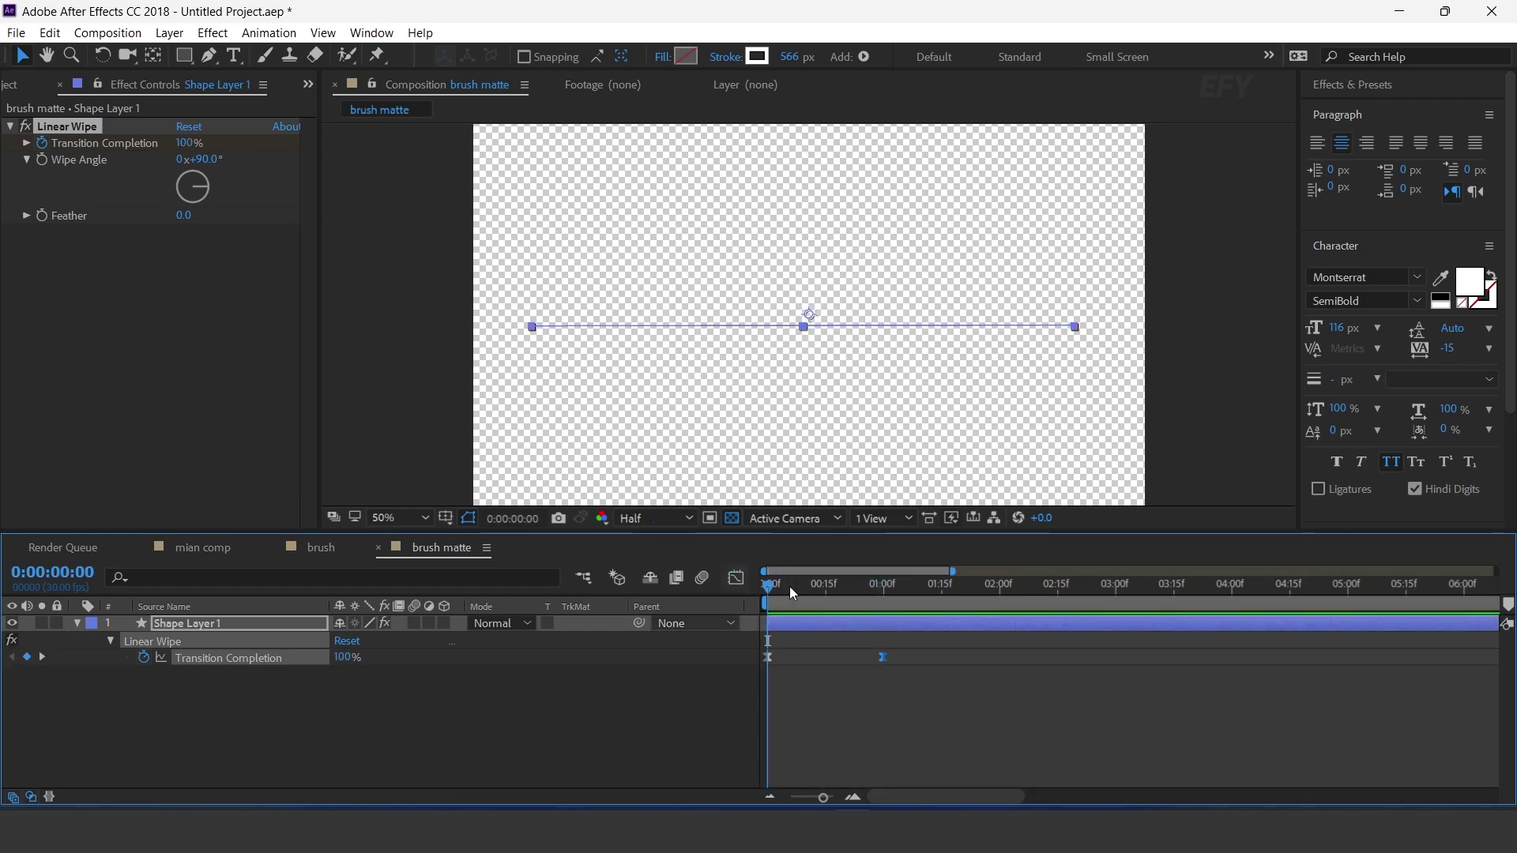
key(space)
click(880, 592)
click(48, 640)
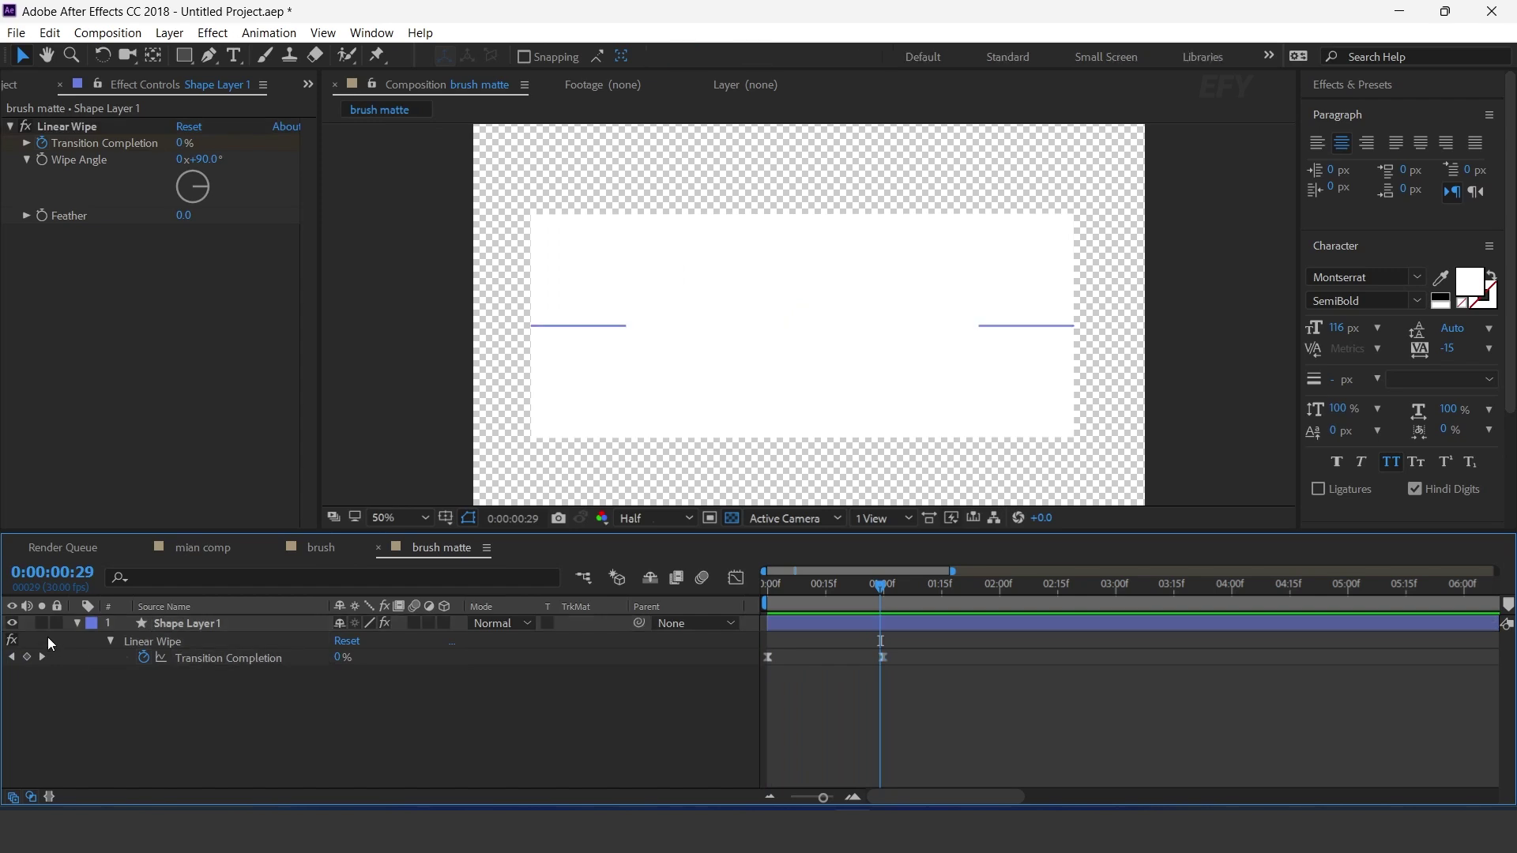
- Apply the Roughen Edges effect to the shape layer and set its Border to 190
click(210, 625)
key(ctrl+space)
text(rough)
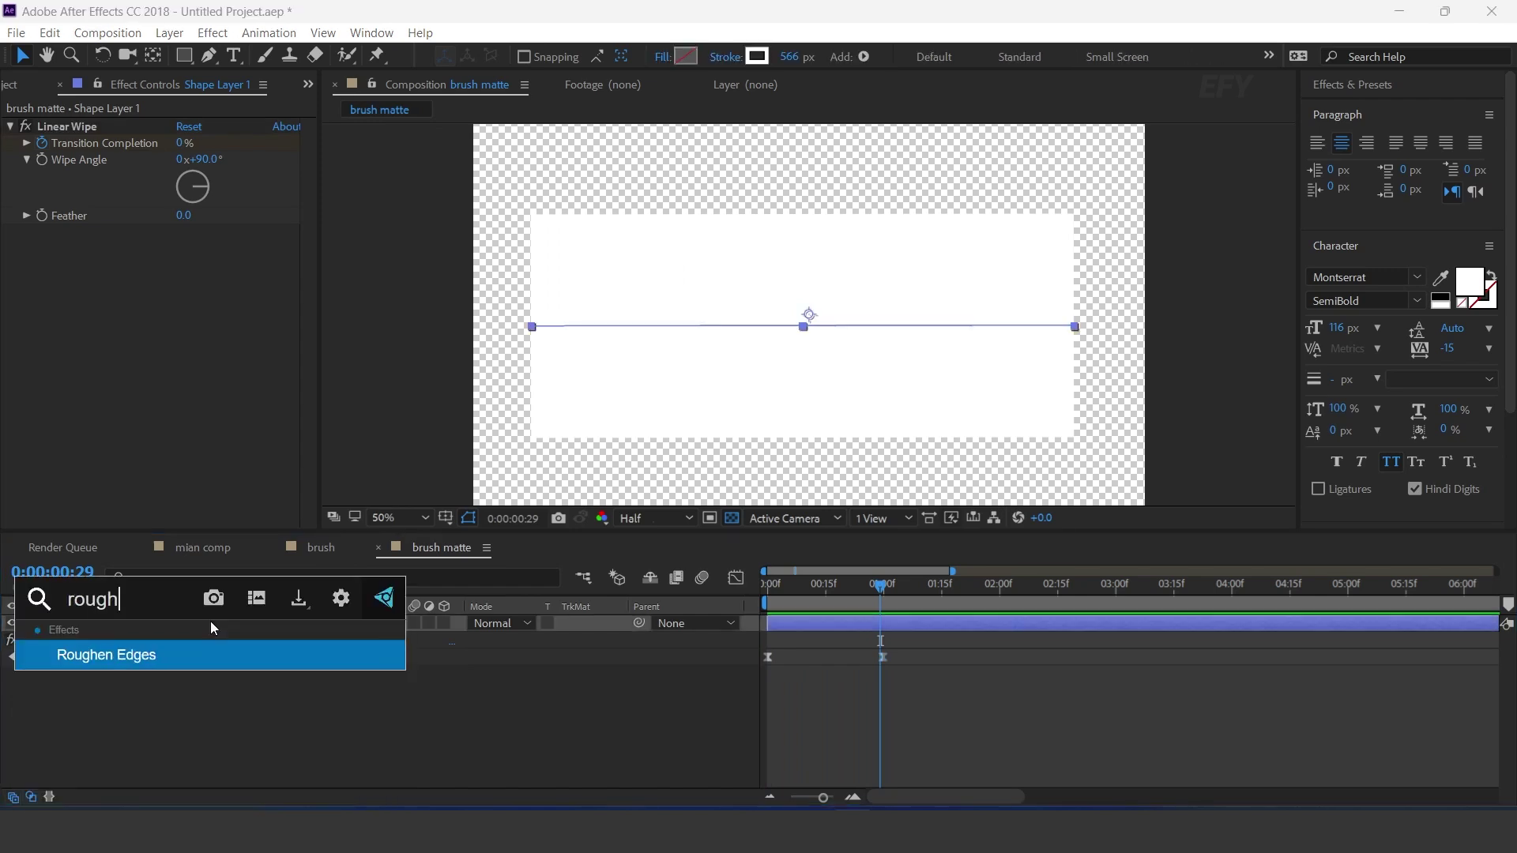
key(Return)
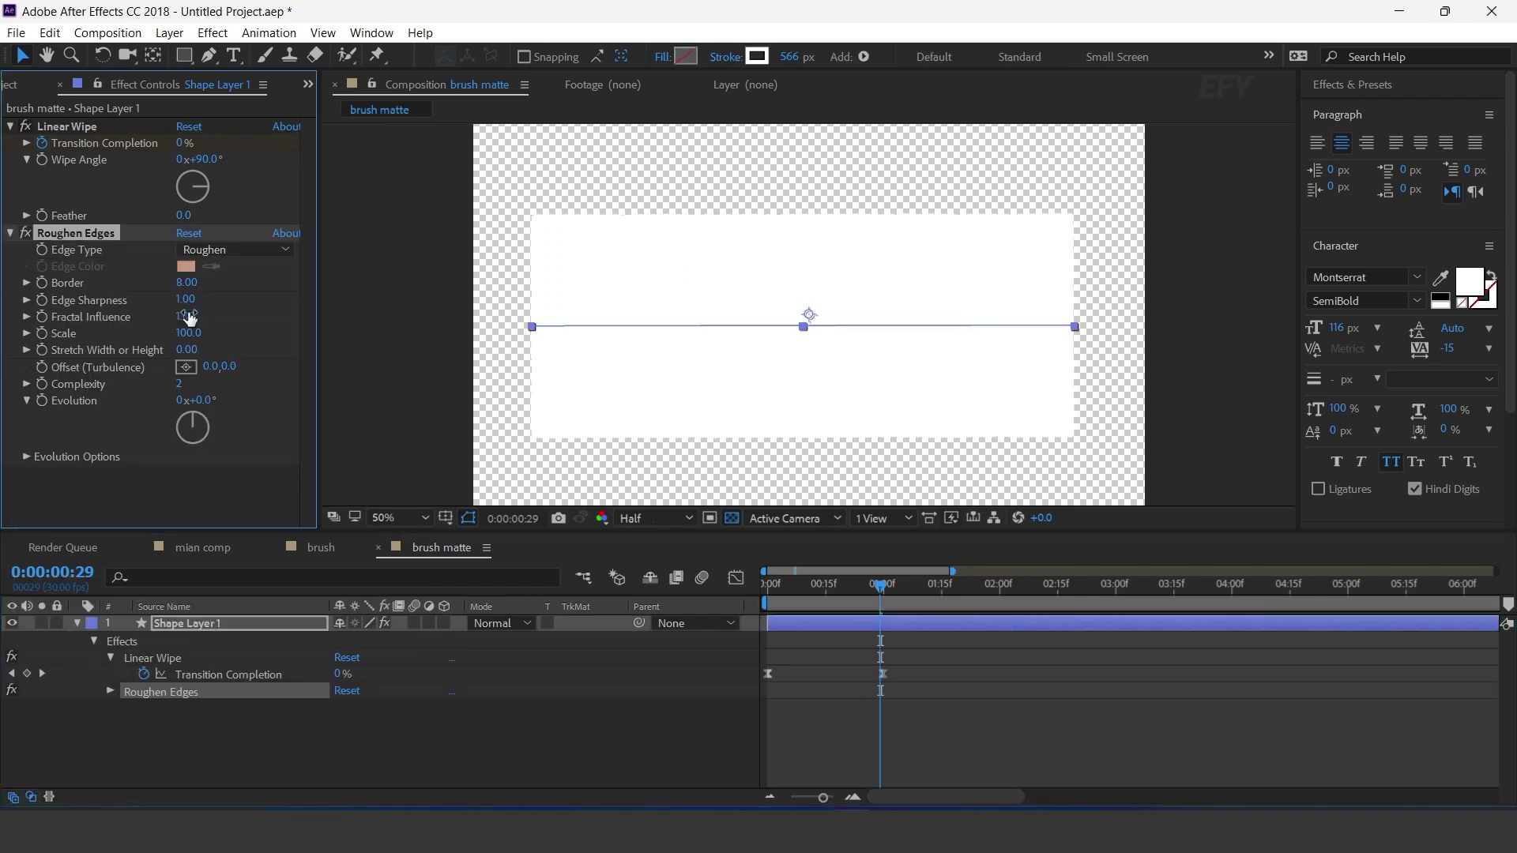
drag(182, 278, 278, 298)
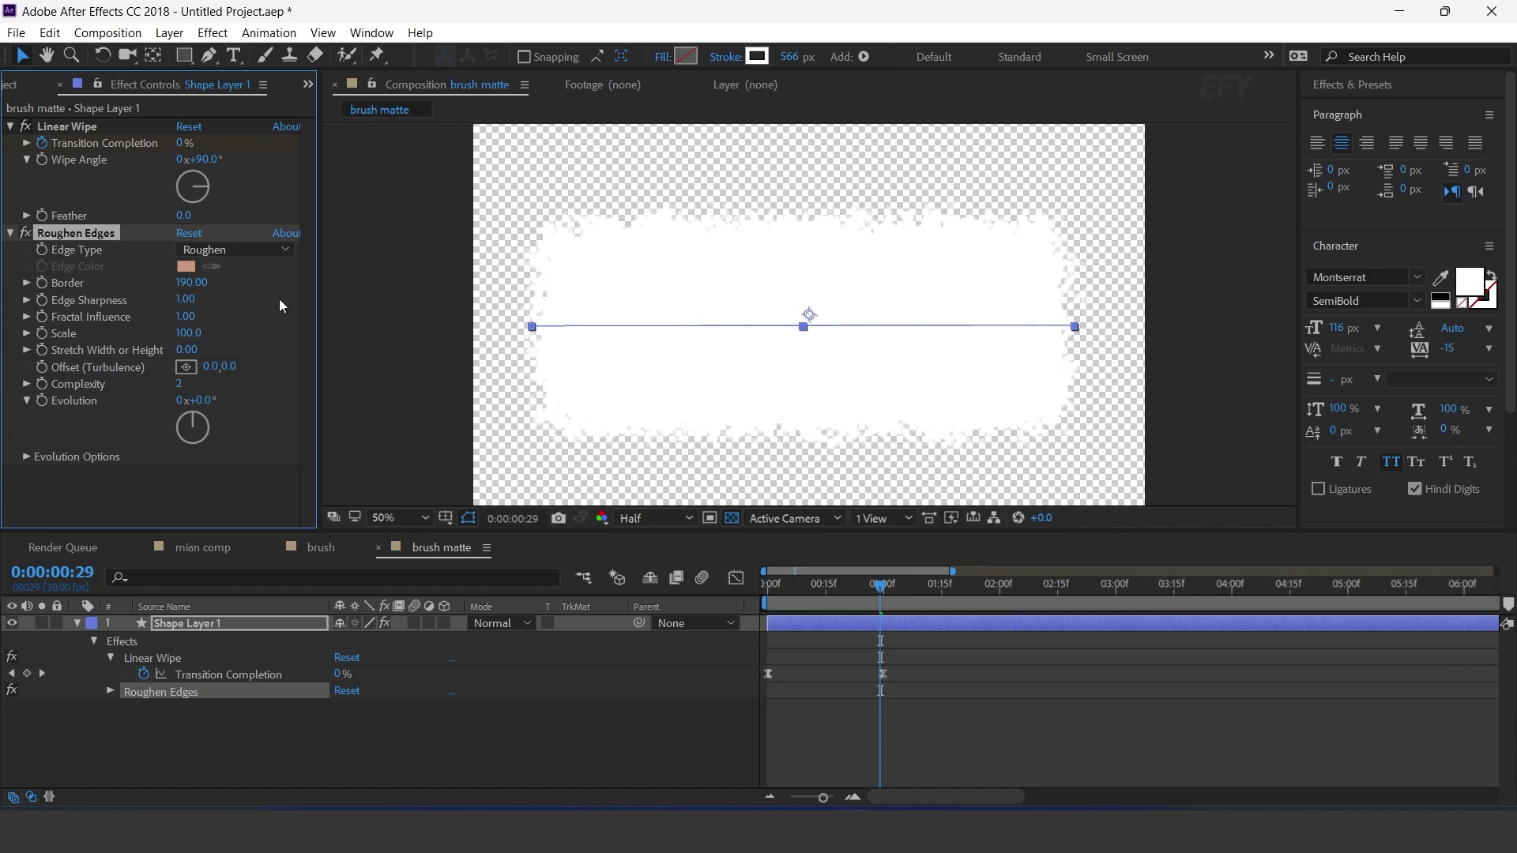
- Set Roughen Edges to Scale 20, Stretch Width or Height 40 and Complexity 10, viewing the shape against an opaque background
click(192, 334)
text(20)
key(Return)
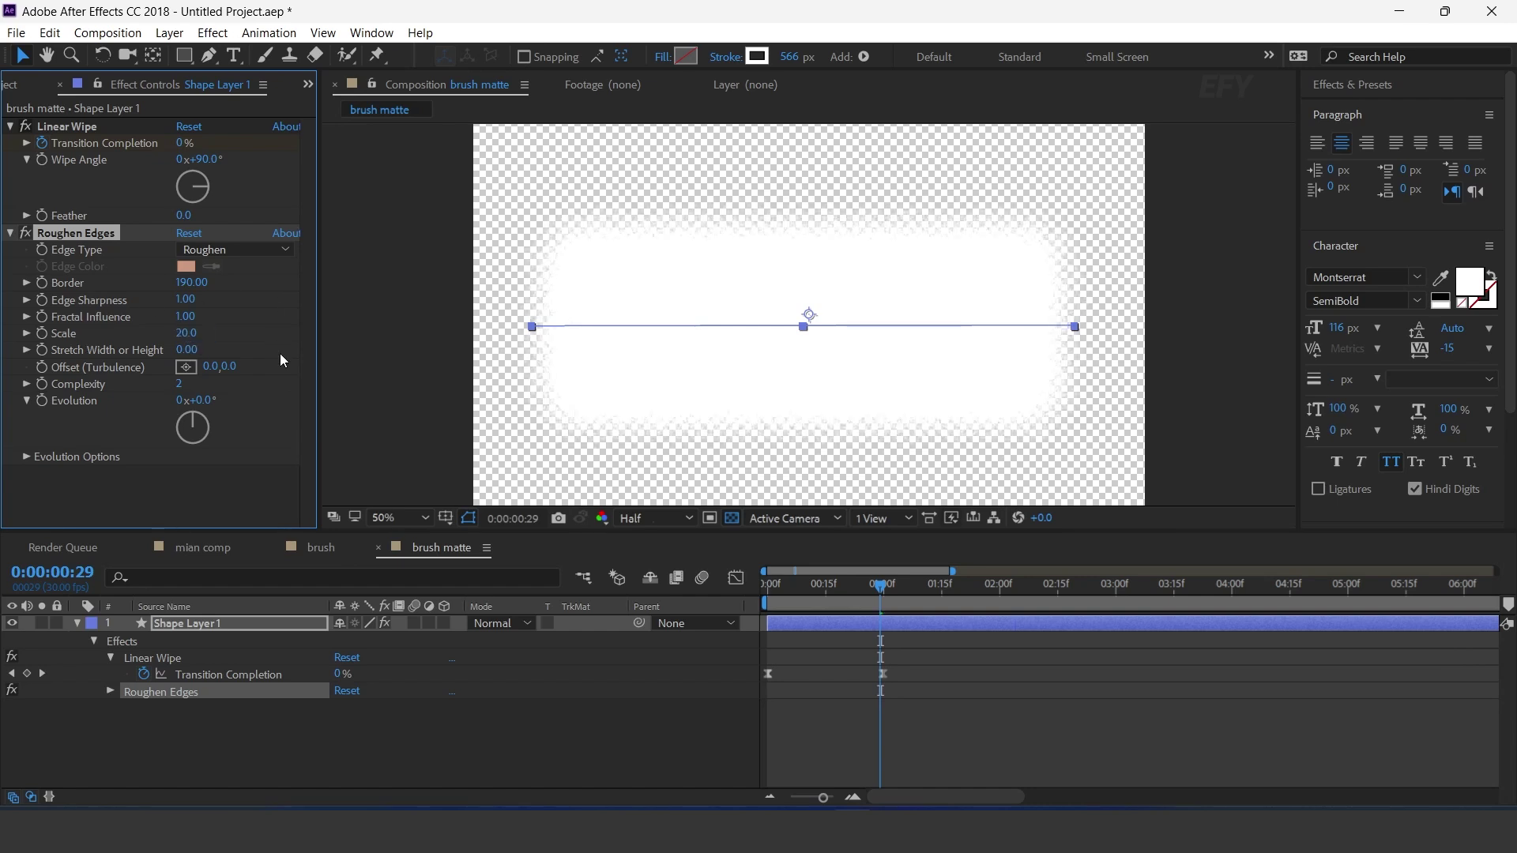
click(726, 524)
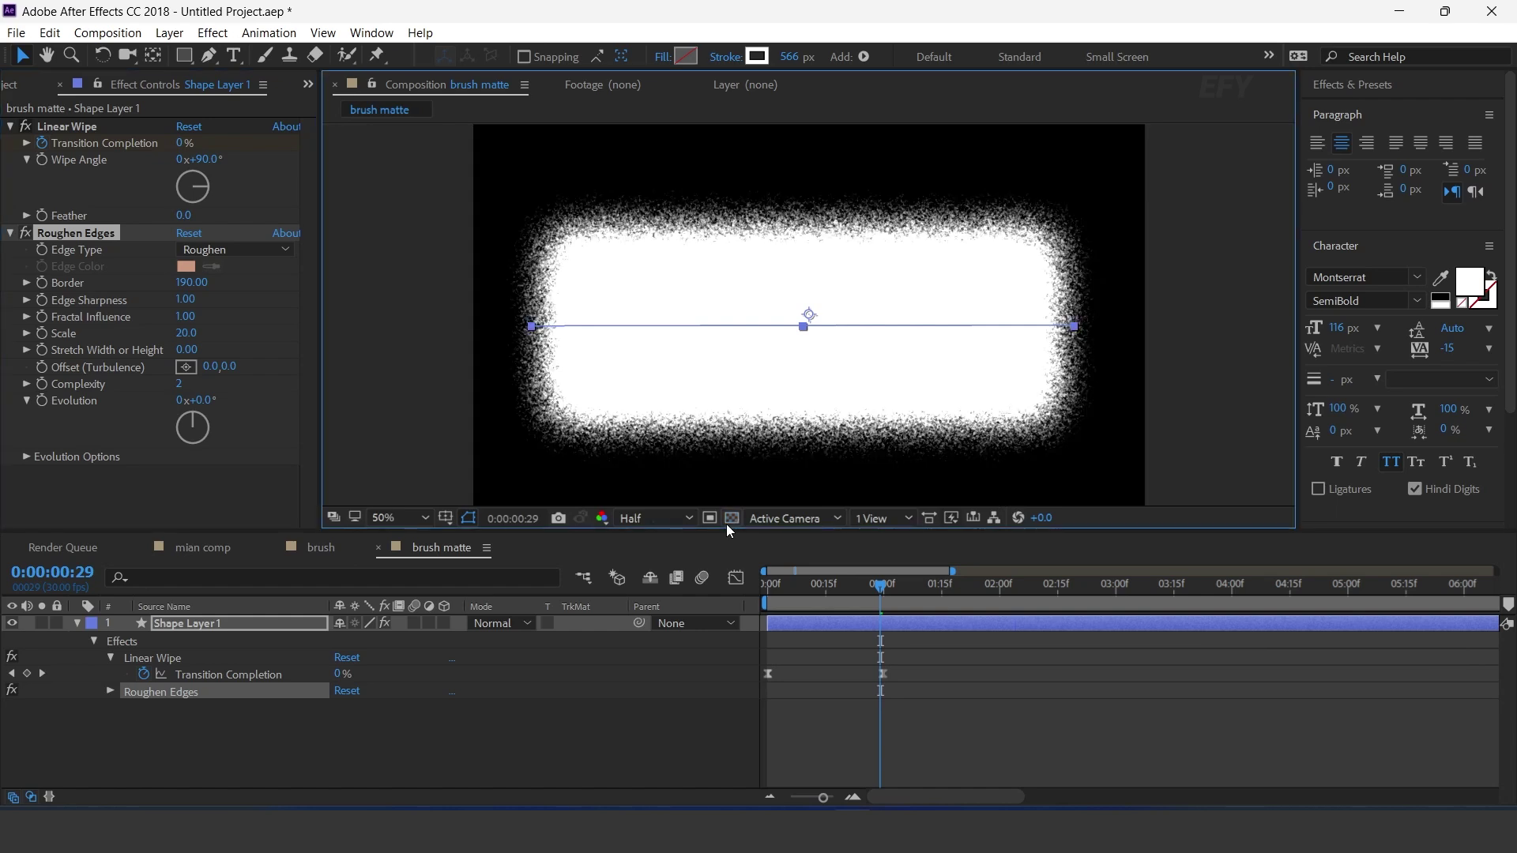
click(189, 350)
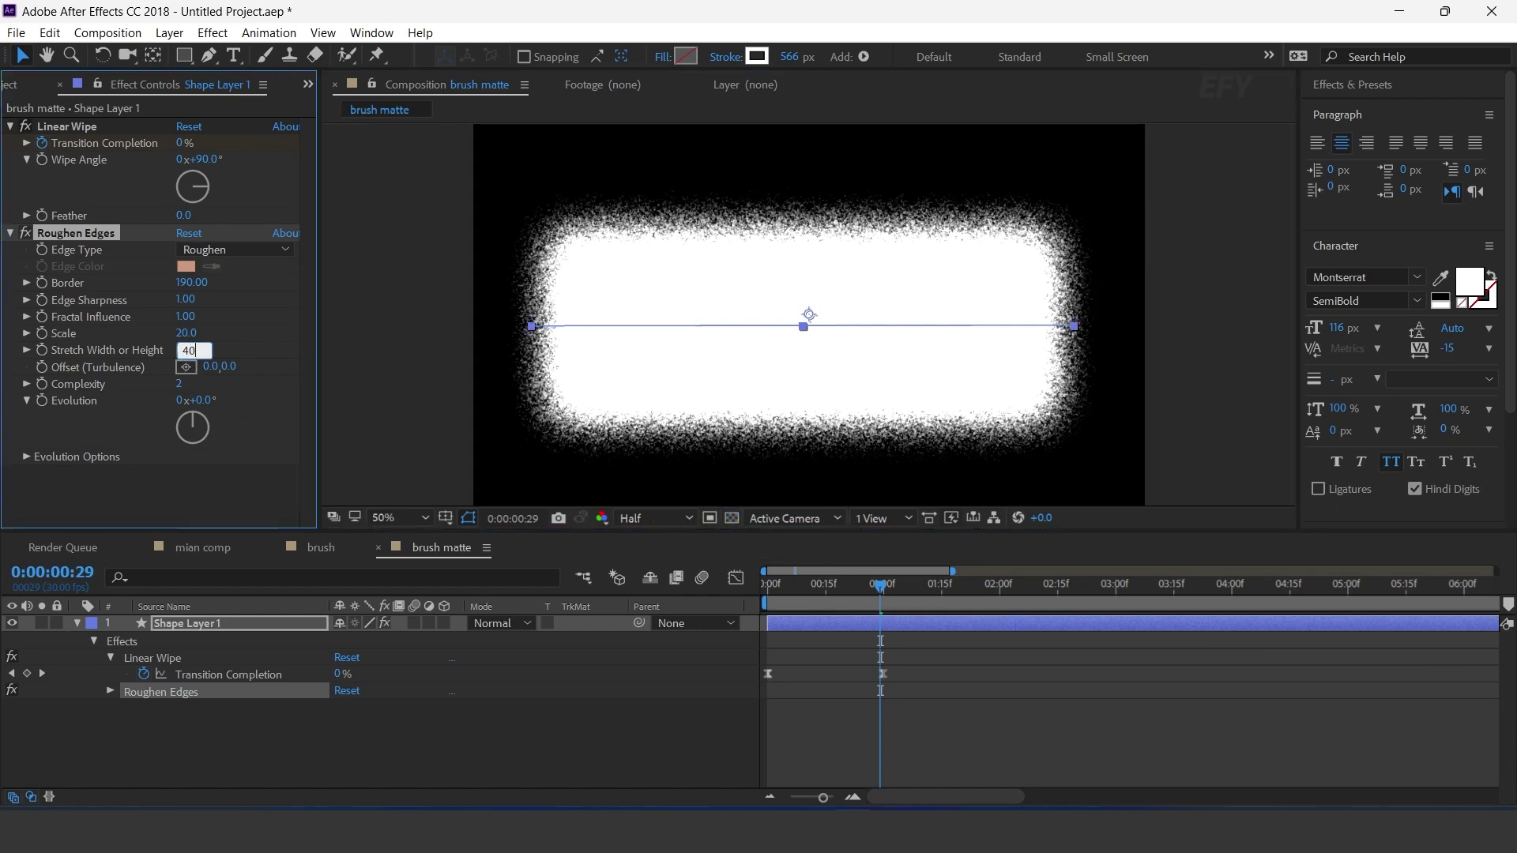
key(Return)
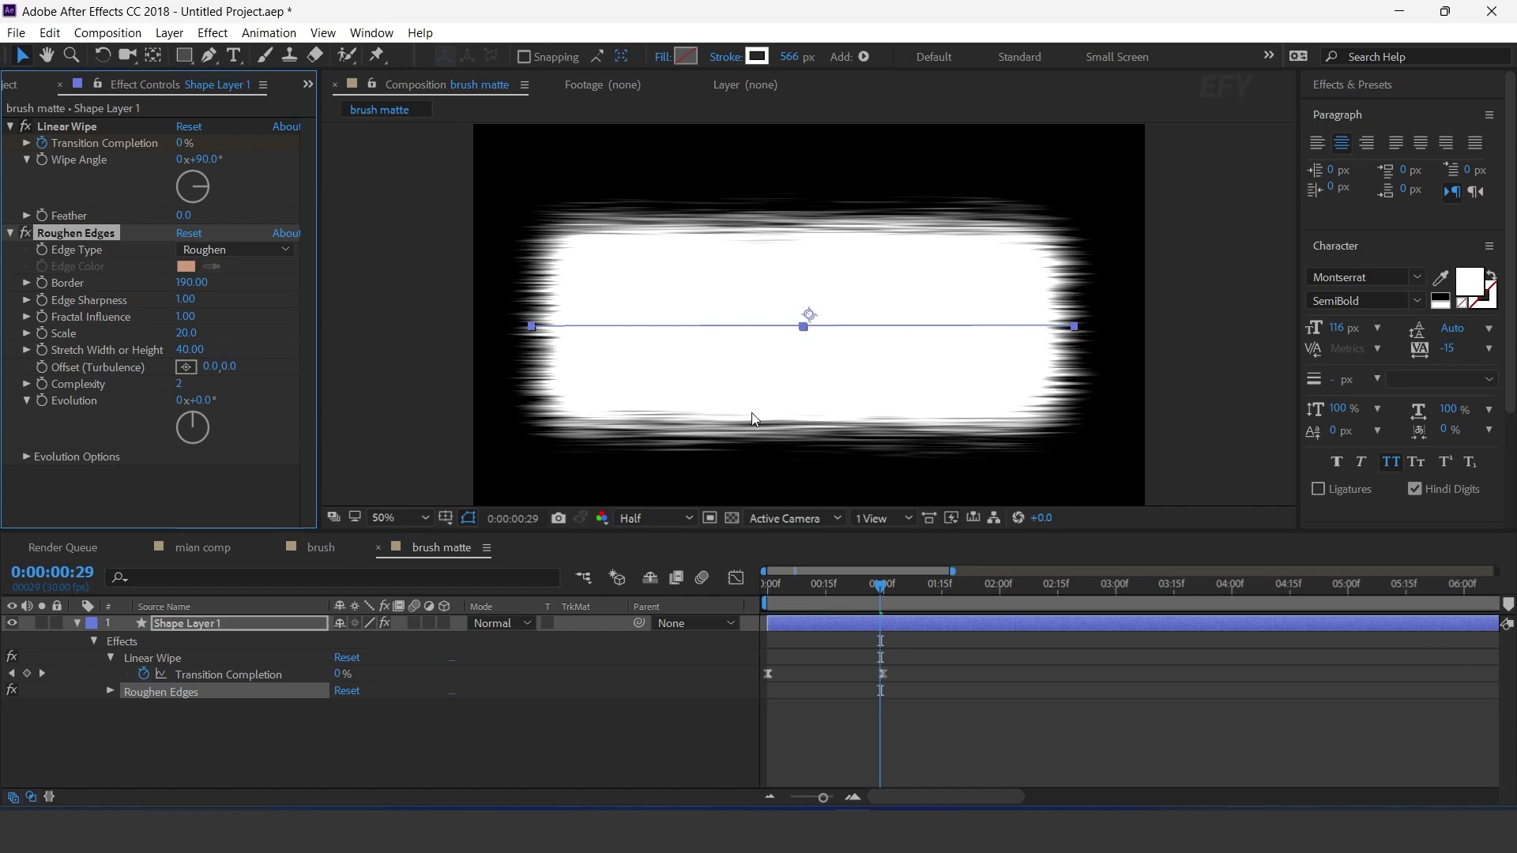
drag(225, 384, 300, 390)
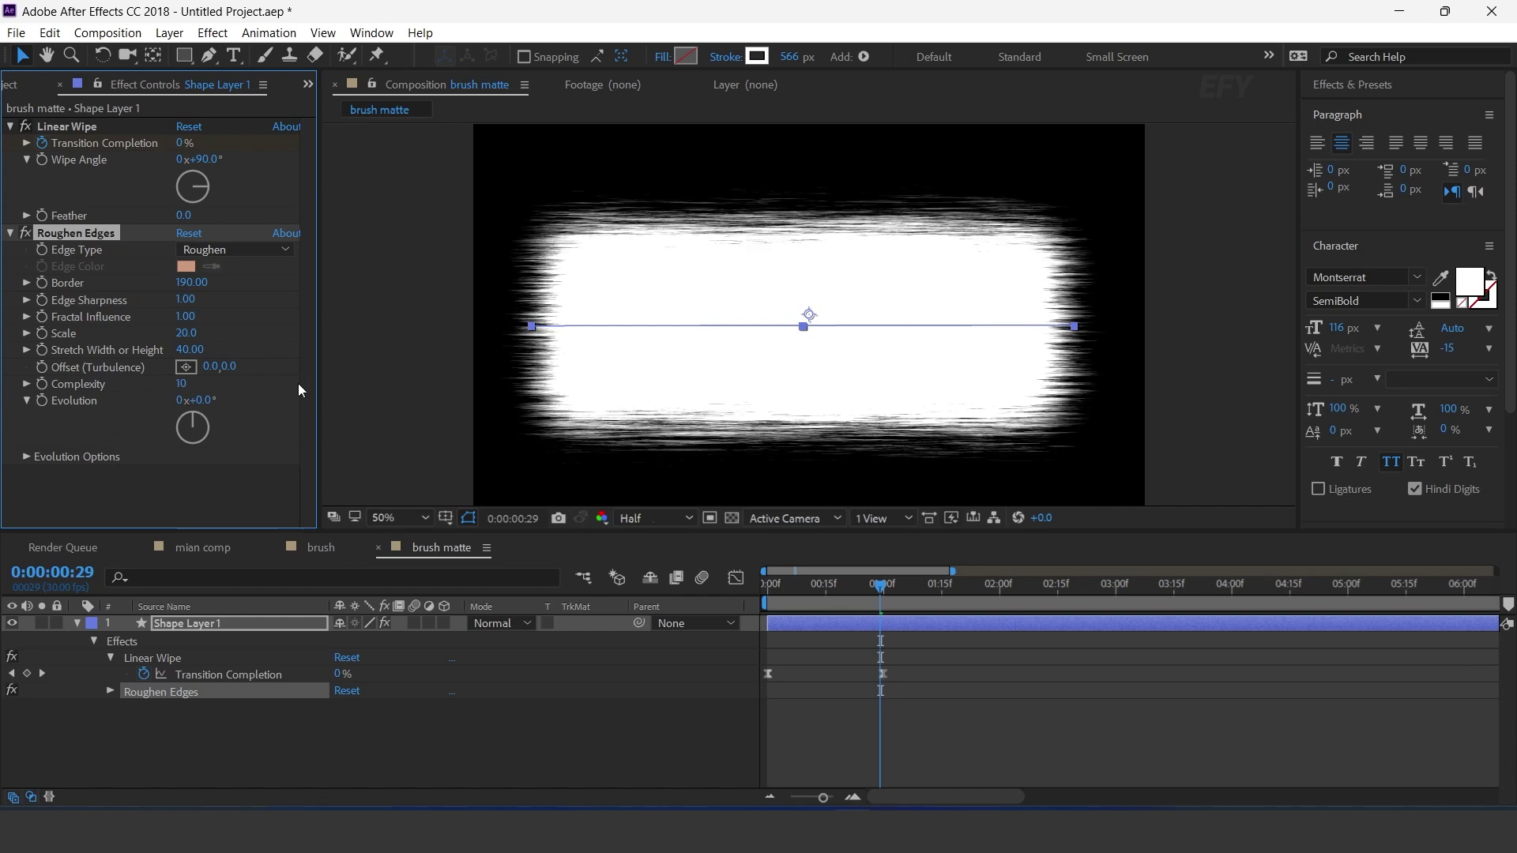
- Preview the roughened wipe animation from 0 seconds, and close the brush matte composition
click(761, 589)
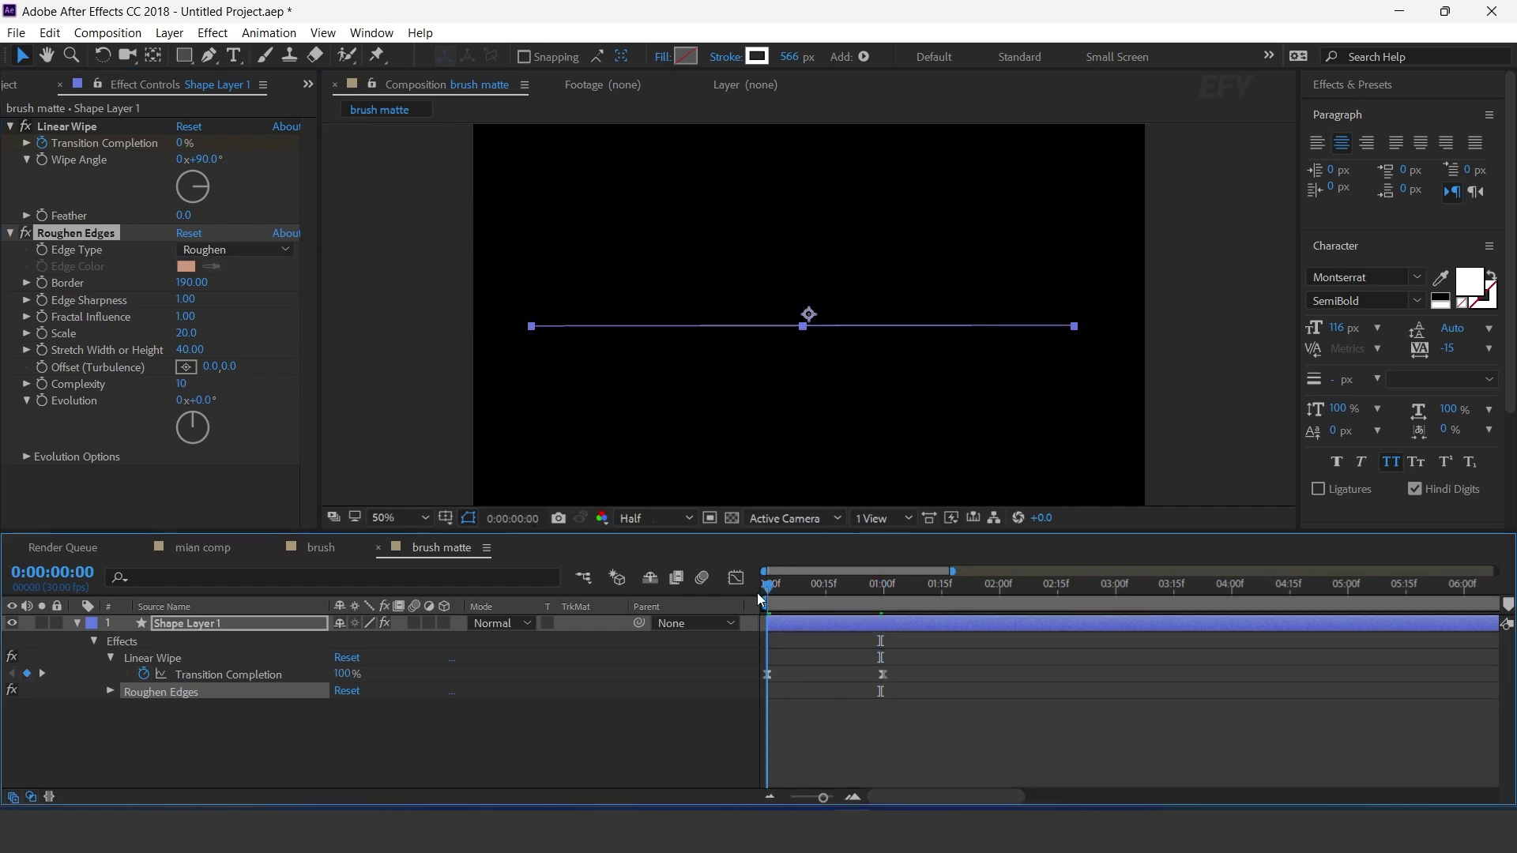
key(space)
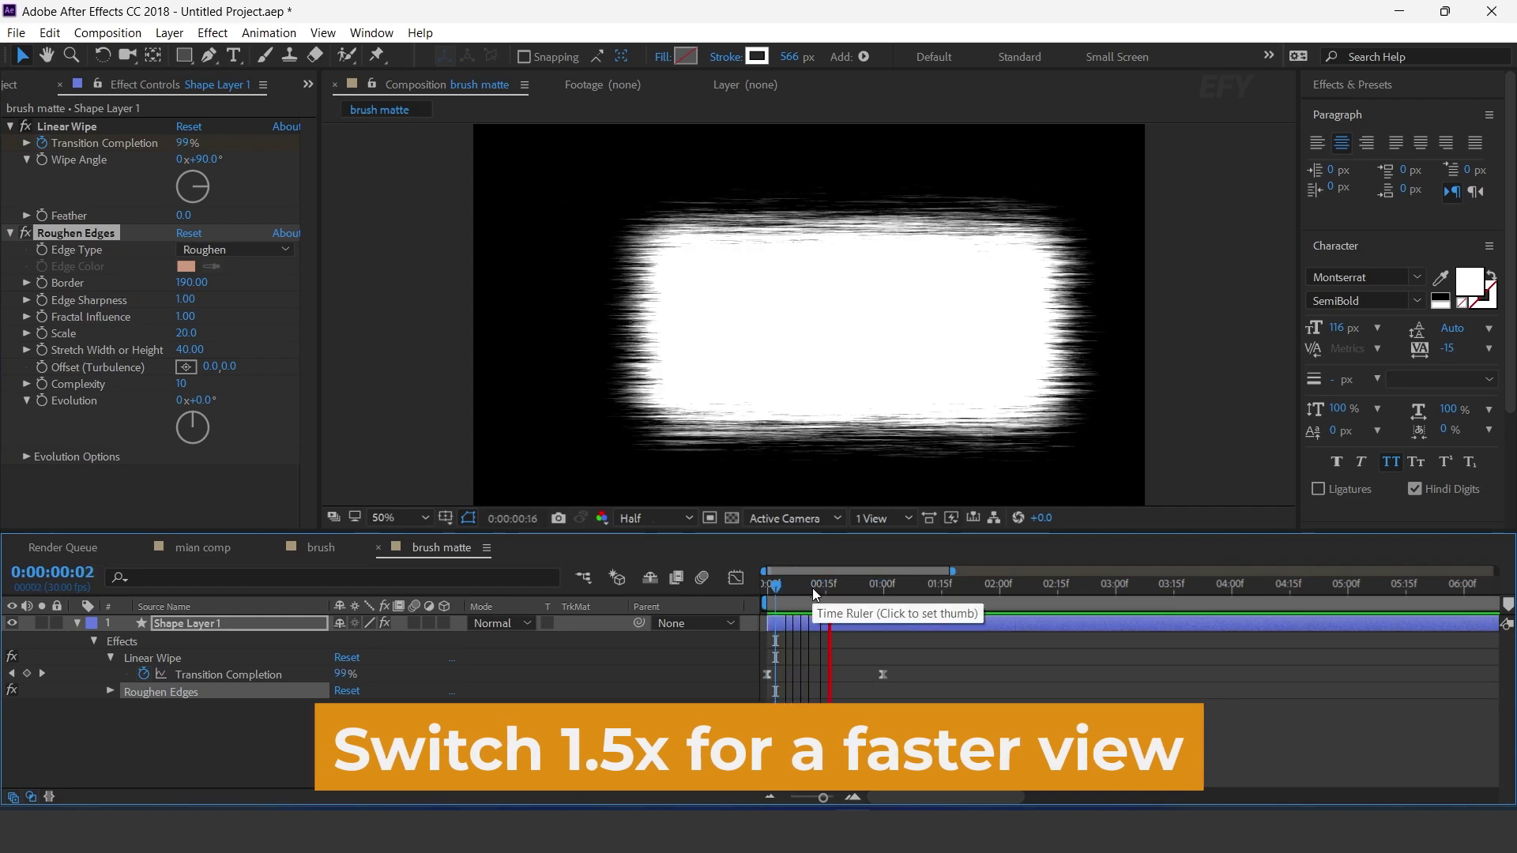
drag(813, 590, 876, 594)
click(304, 729)
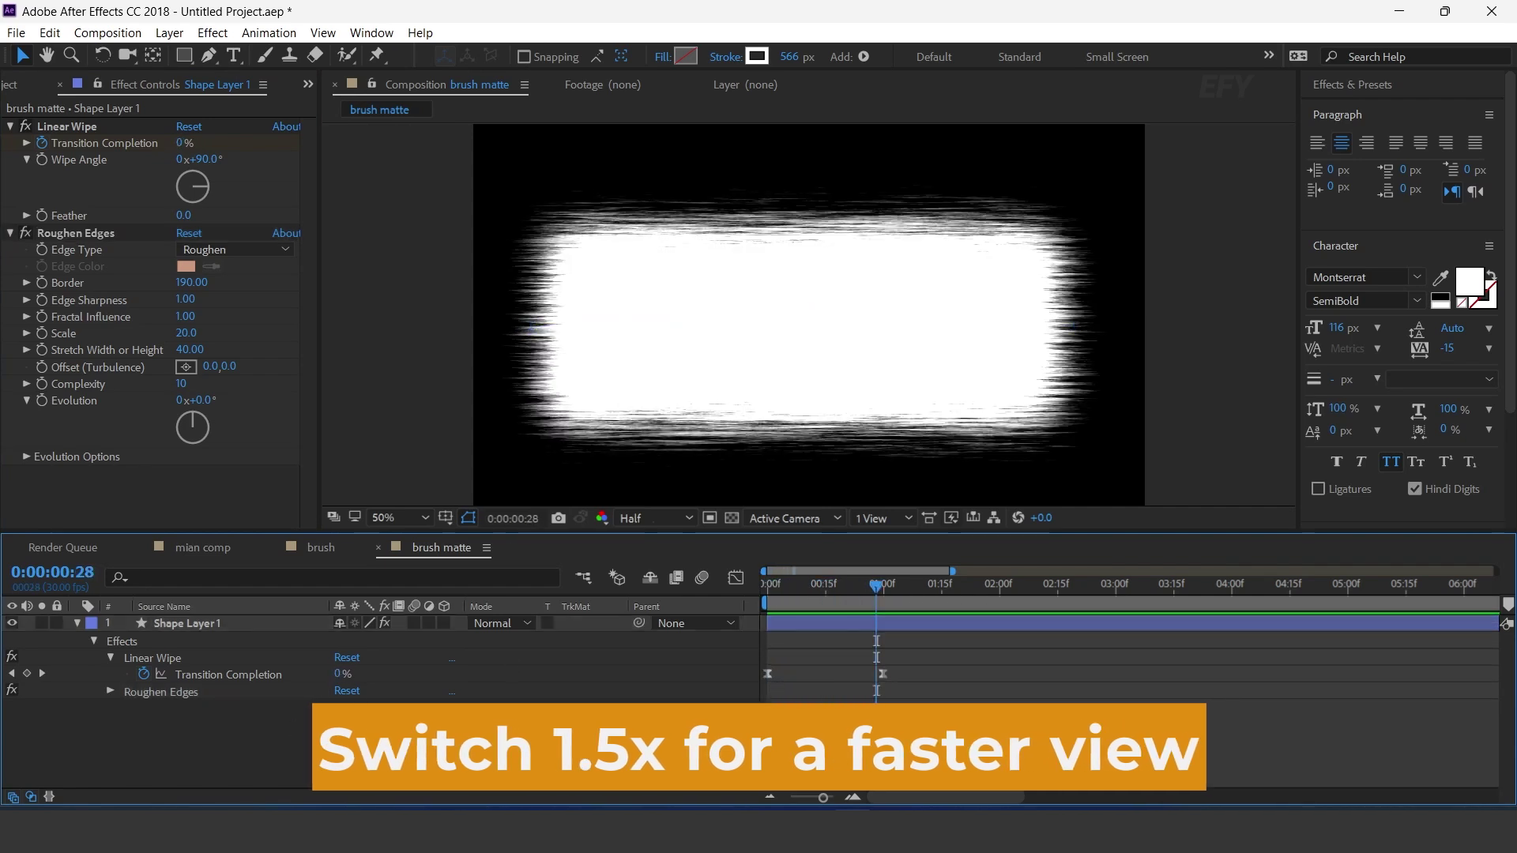
click(77, 624)
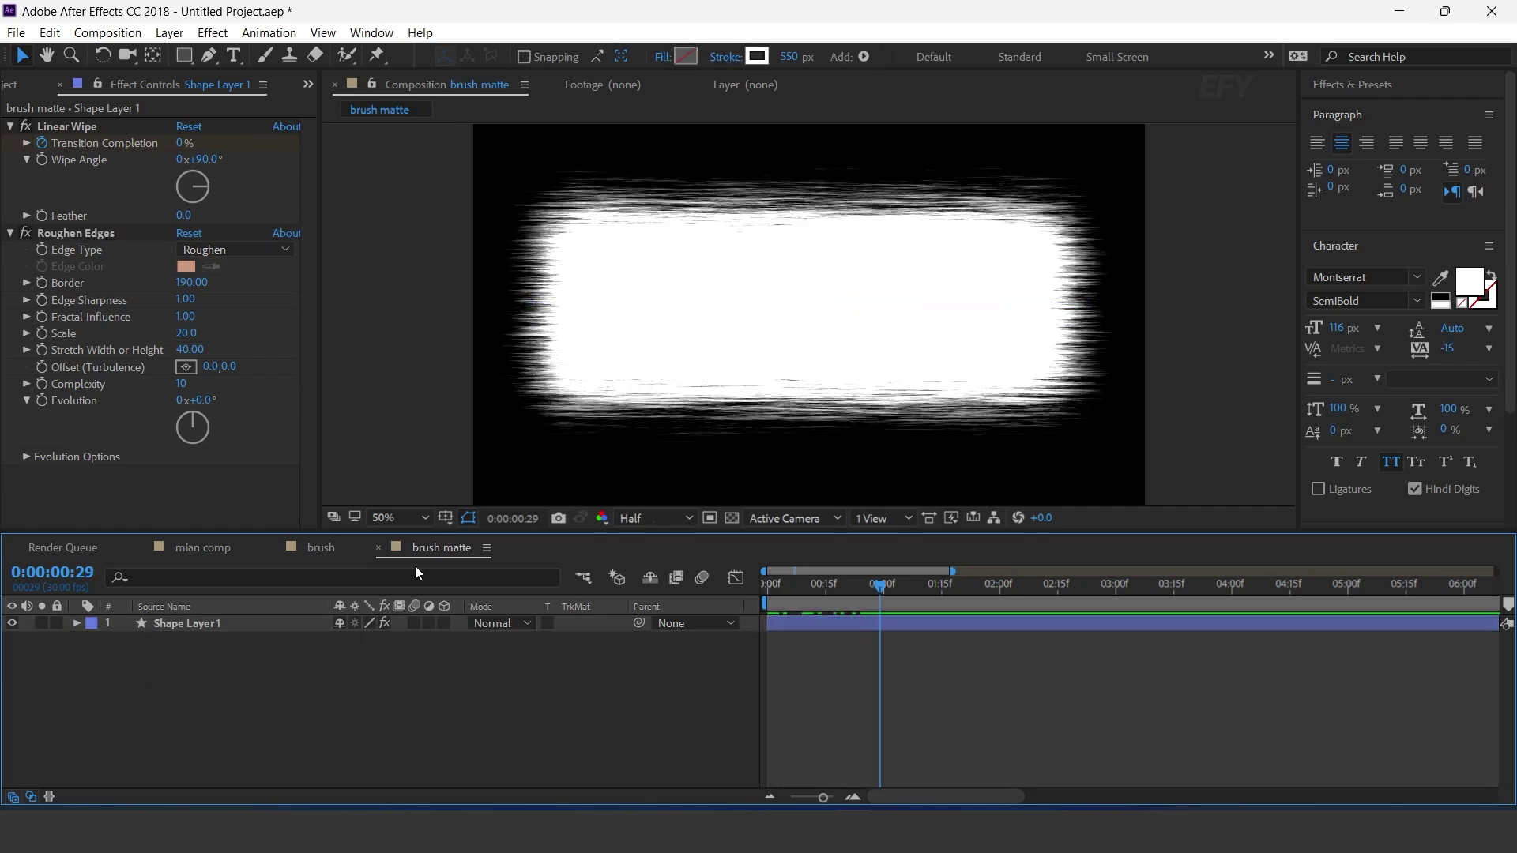
click(378, 547)
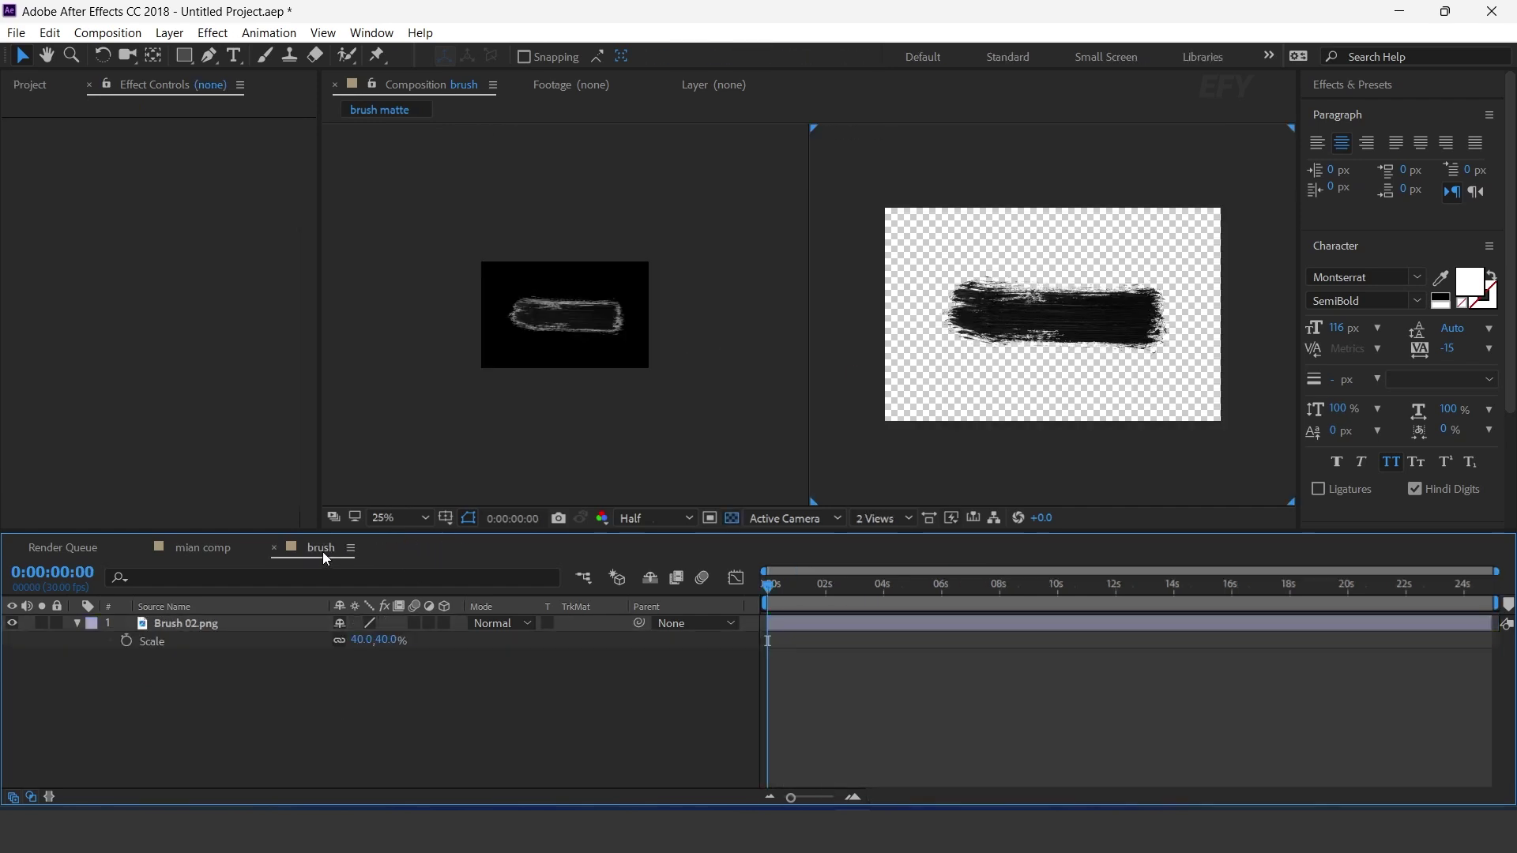
- Add the brush matte composition to the brush composition as a layer above Brush 02.png
click(30, 85)
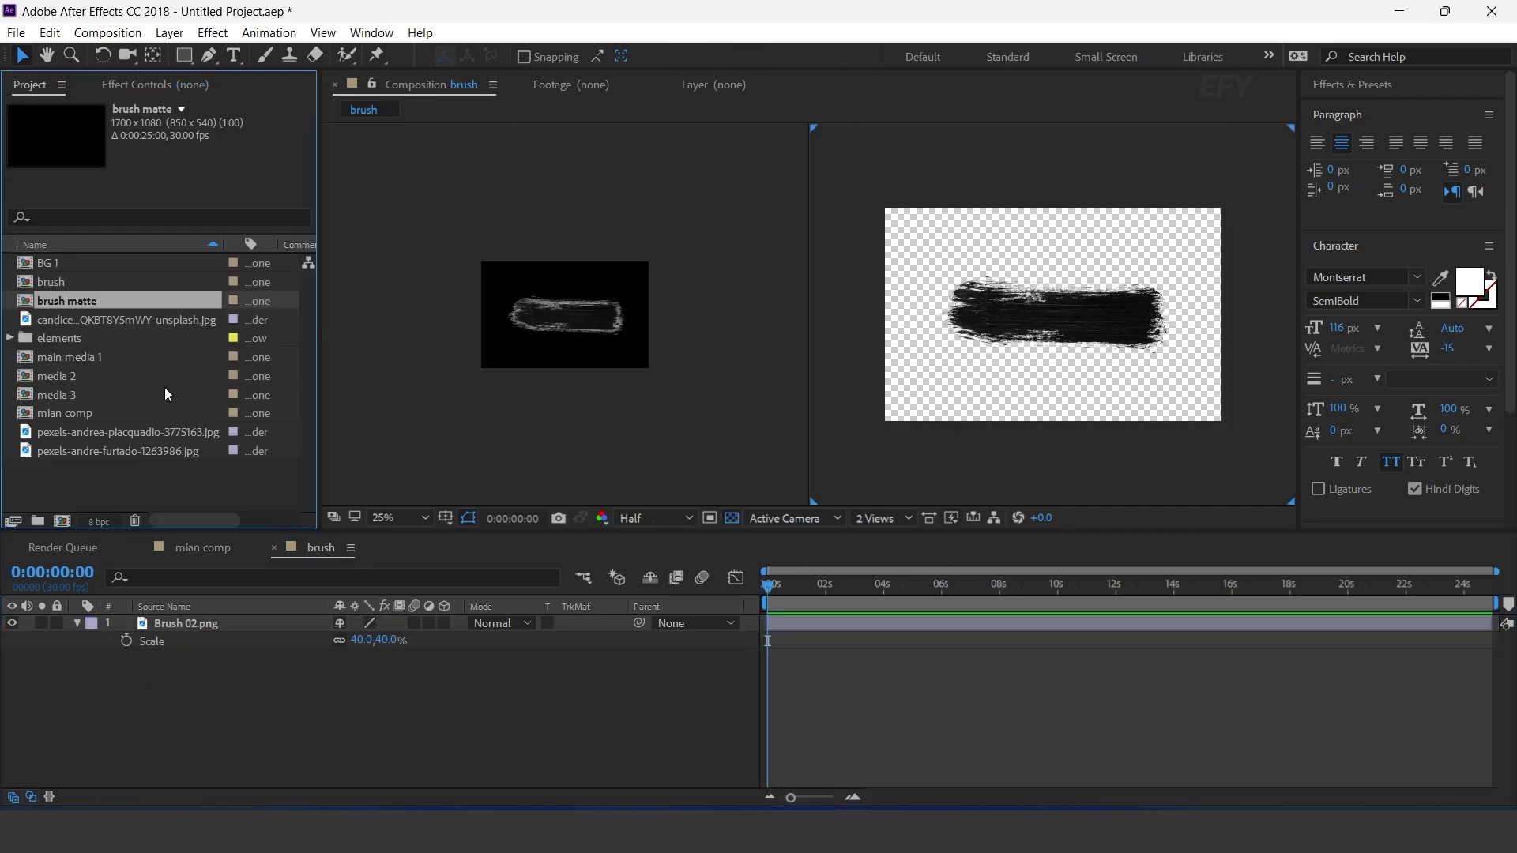
mouse_move(68, 302)
mouse_down()
mouse_move(213, 531)
mouse_move(248, 617)
mouse_up()
click(77, 640)
- Set the track matte of Brush 02.png to Alpha Matte "brush matte" and check the reveal in the timeline
click(287, 641)
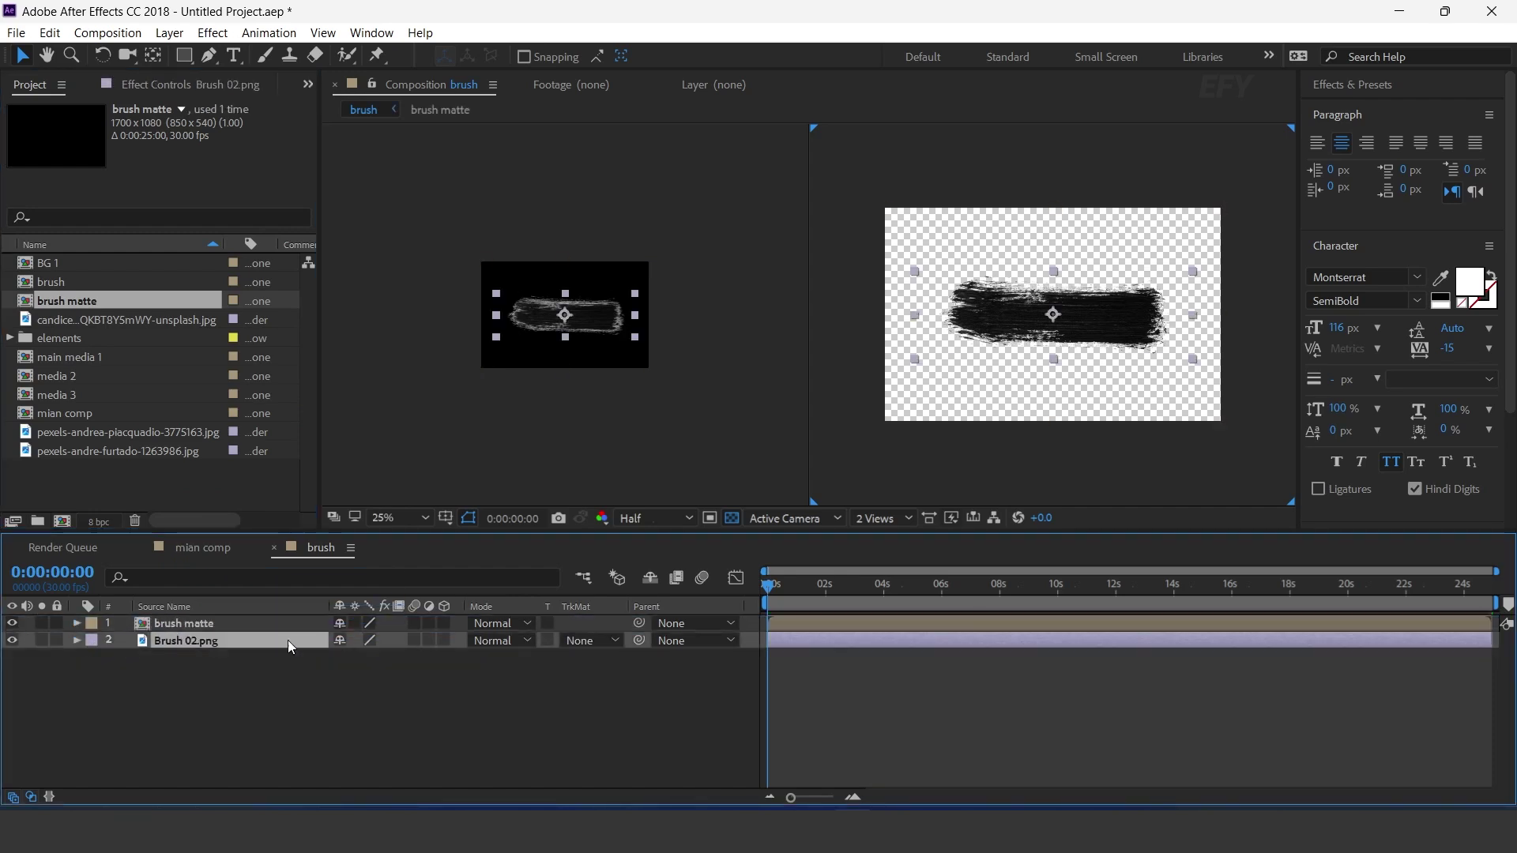
click(594, 640)
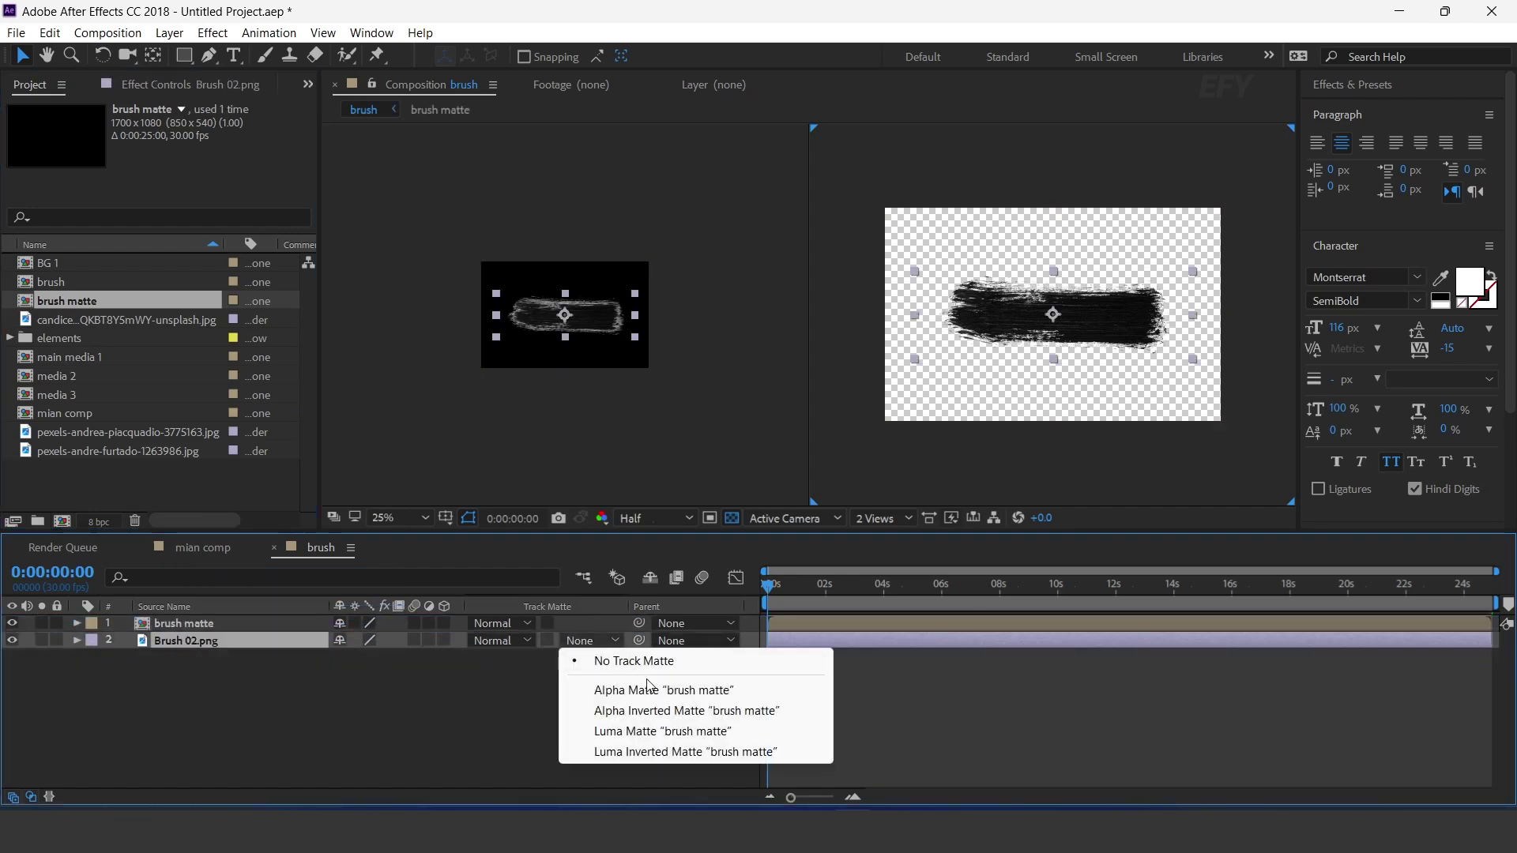
click(742, 689)
mouse_move(806, 585)
mouse_down()
mouse_move(784, 583)
mouse_move(812, 585)
mouse_up()
click(496, 709)
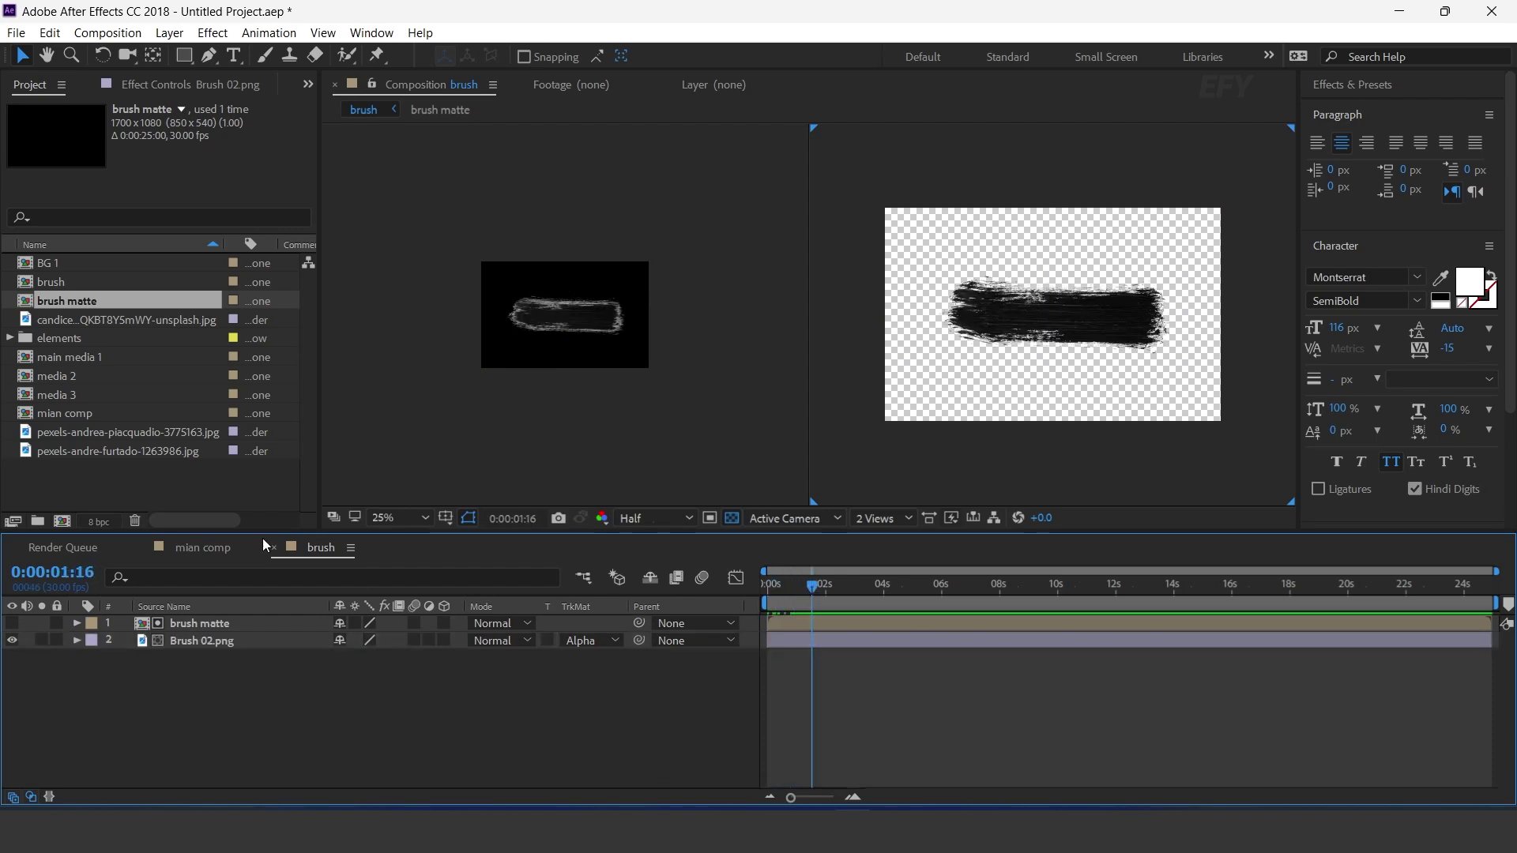
- Return to the mian comp composition and add the brush composition as its top layer
click(201, 549)
click(273, 548)
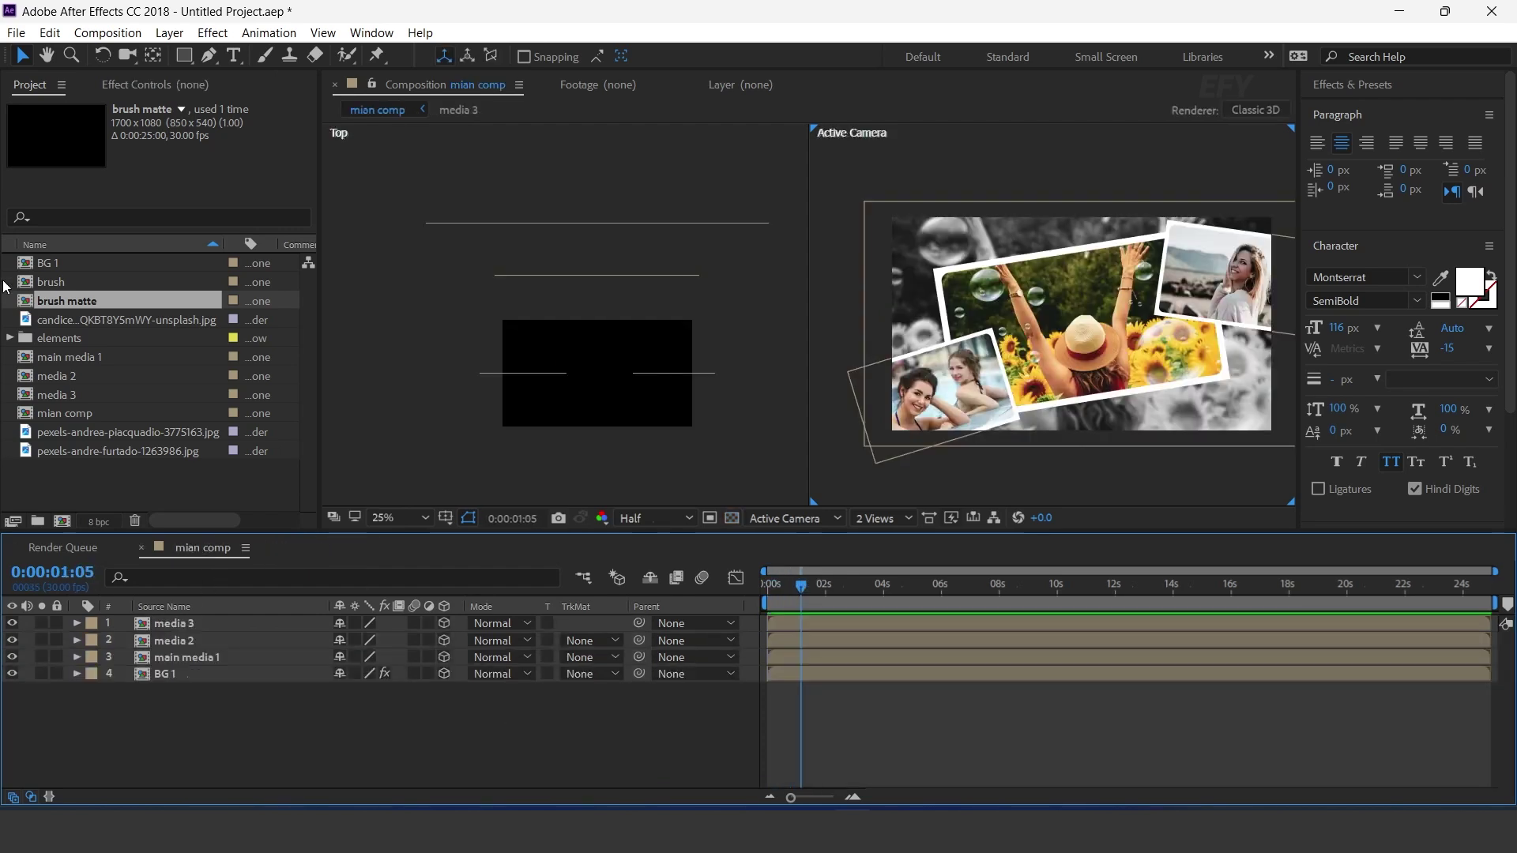
click(49, 283)
mouse_move(49, 286)
mouse_down()
mouse_move(235, 628)
mouse_move(224, 621)
mouse_up()
- Apply the Tint effect to the brush layer and set Map Black To to white
key(ctrl+space)
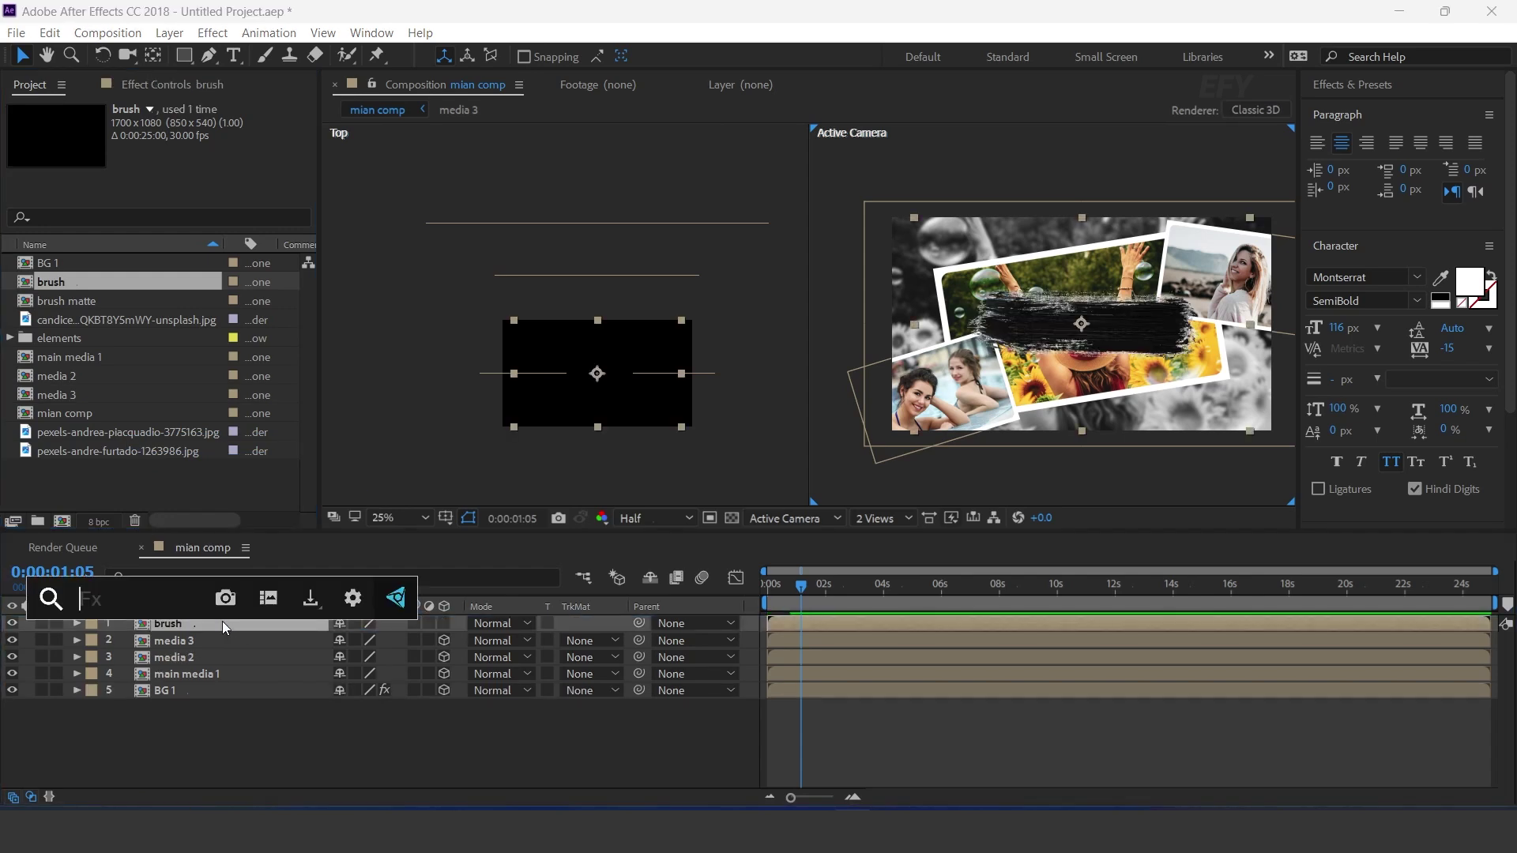
text(tint)
key(Return)
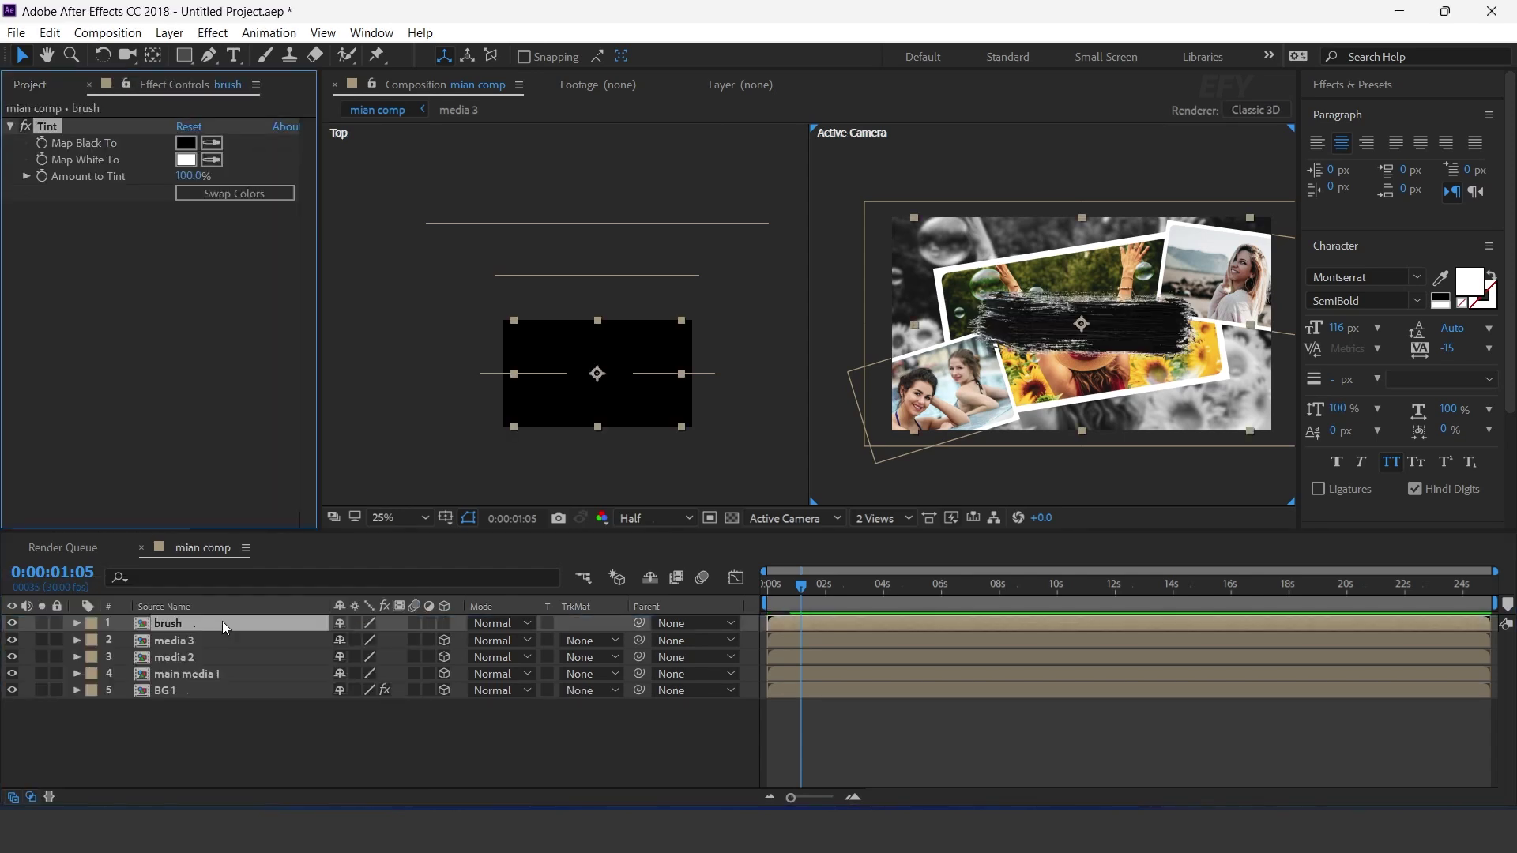
click(186, 143)
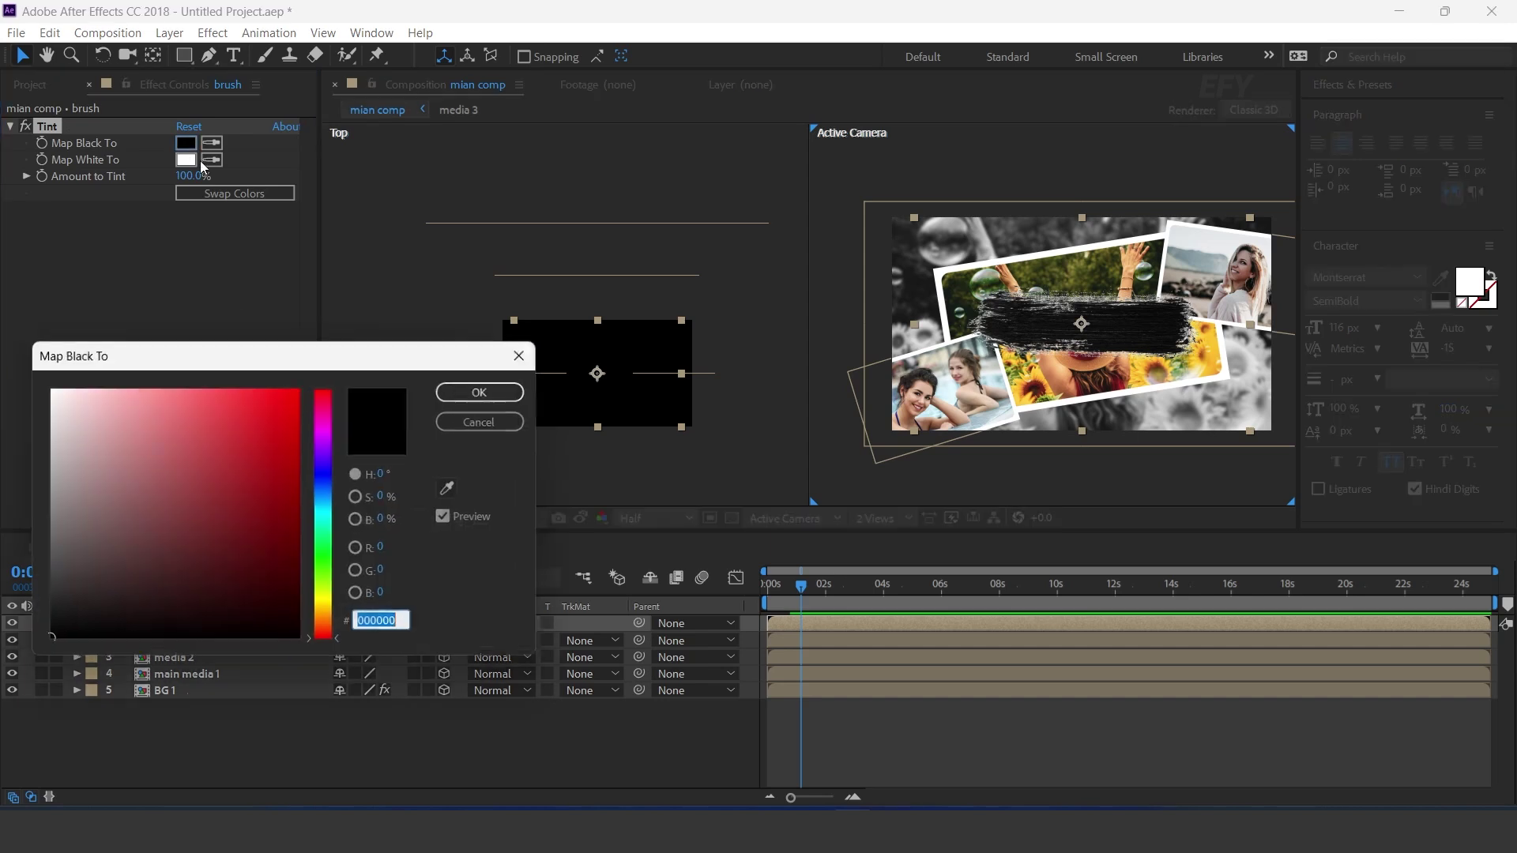
click(74, 457)
drag(74, 456, 49, 389)
click(482, 393)
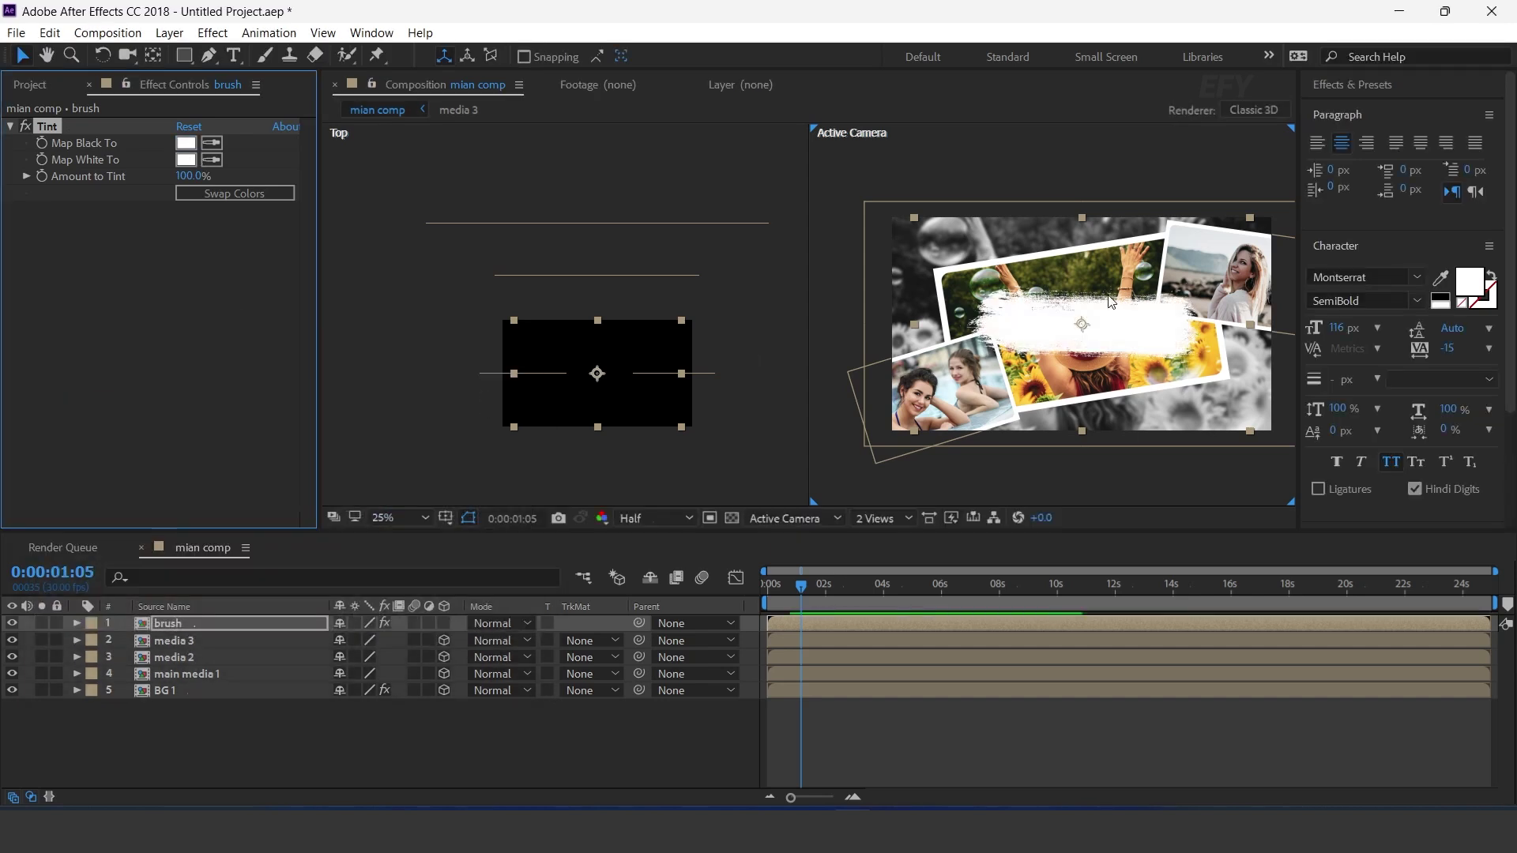
- Make the brush layer 3D and place it at 62% scale by the main photo's upper-left corner, pushed back to nearly the photo's depth
click(444, 624)
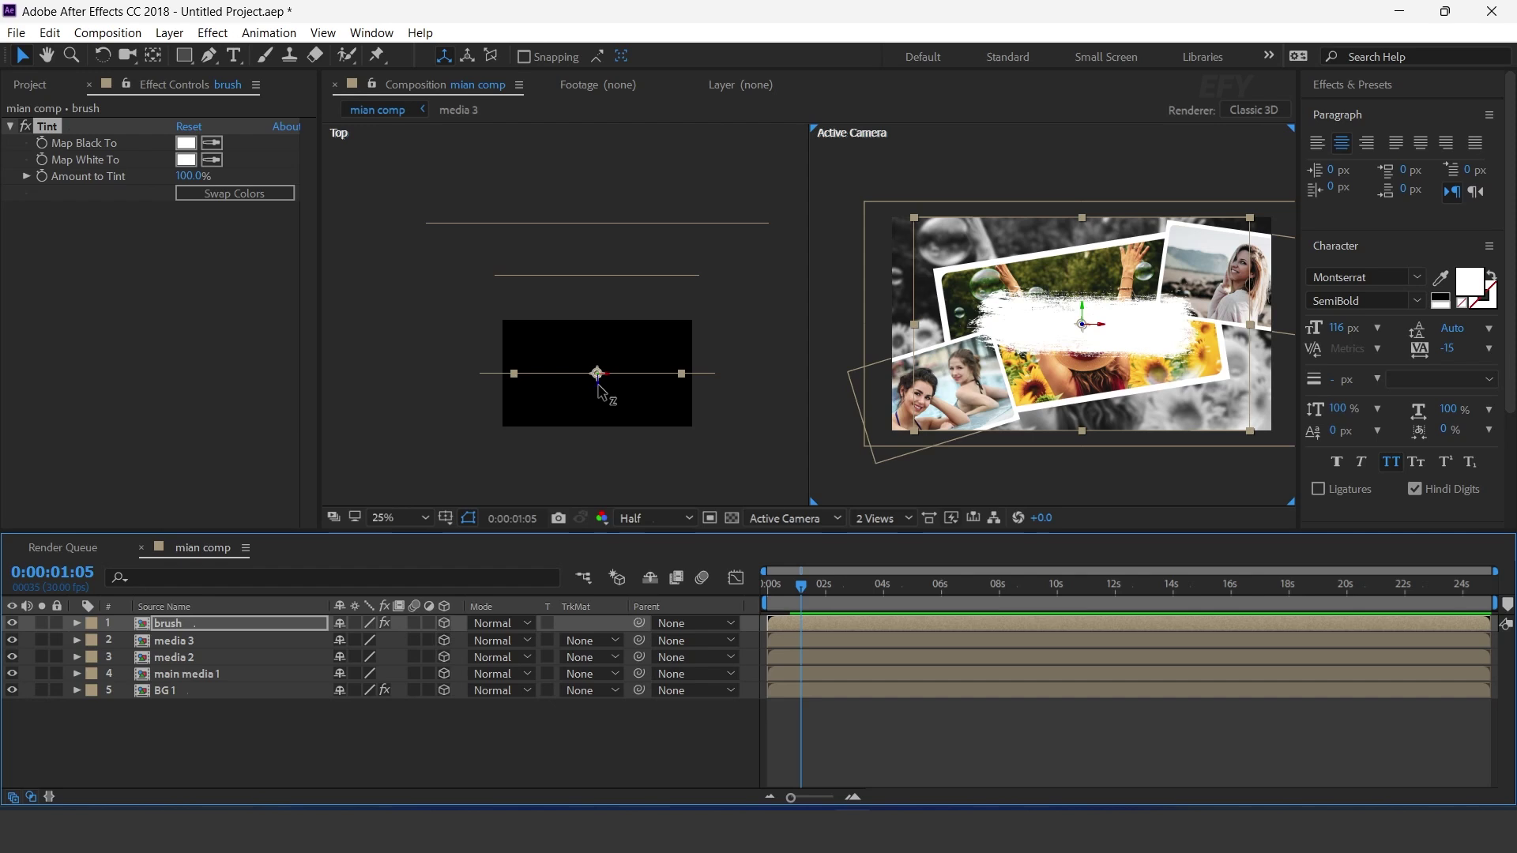
drag(603, 344, 611, 301)
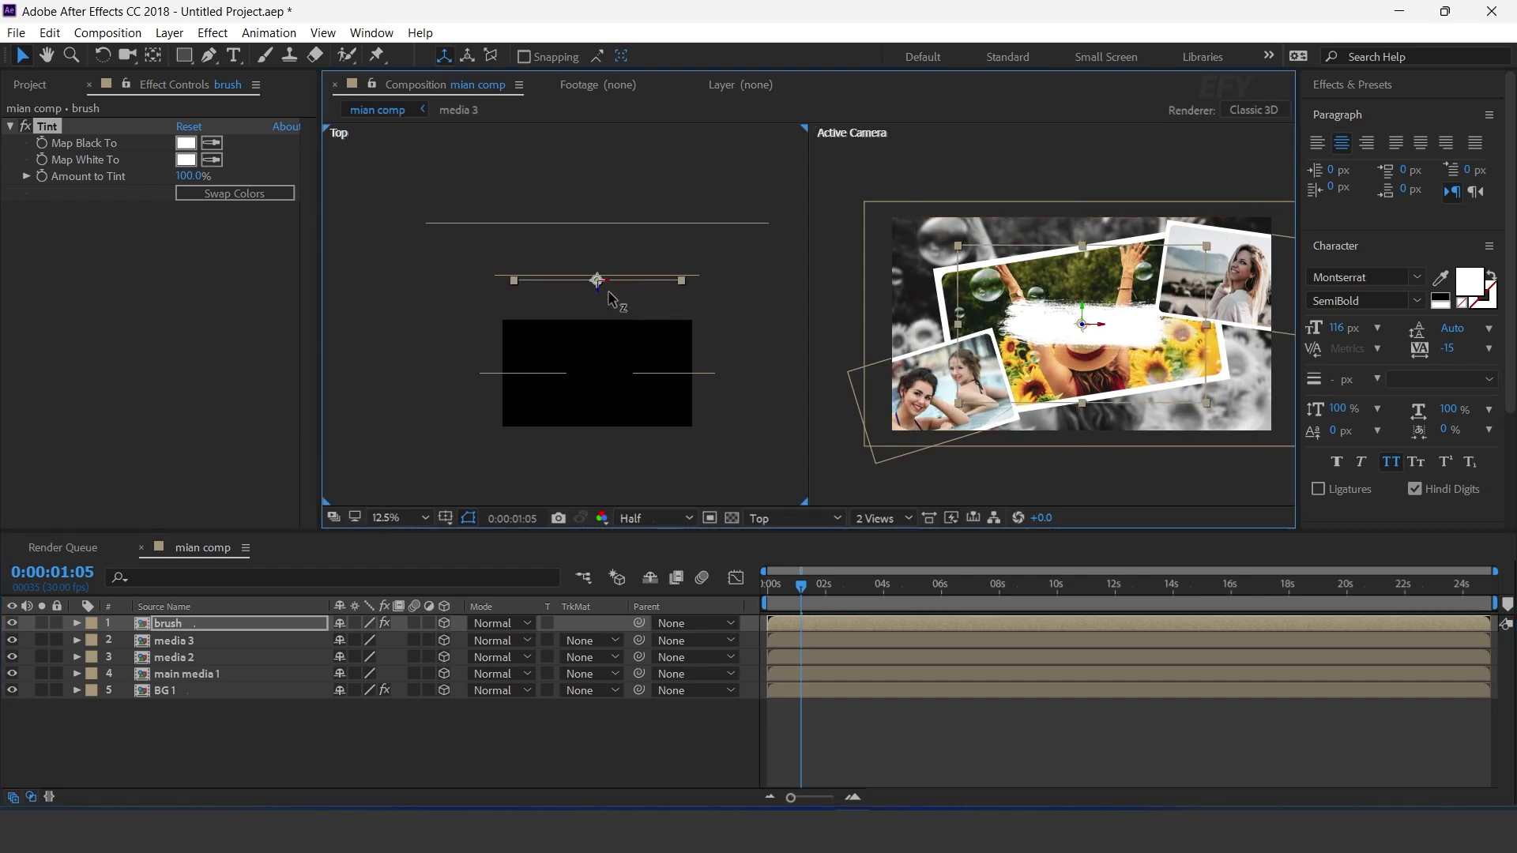
key(s)
drag(388, 640, 357, 639)
mouse_move(1099, 321)
mouse_down()
mouse_move(950, 319)
mouse_move(954, 299)
mouse_up()
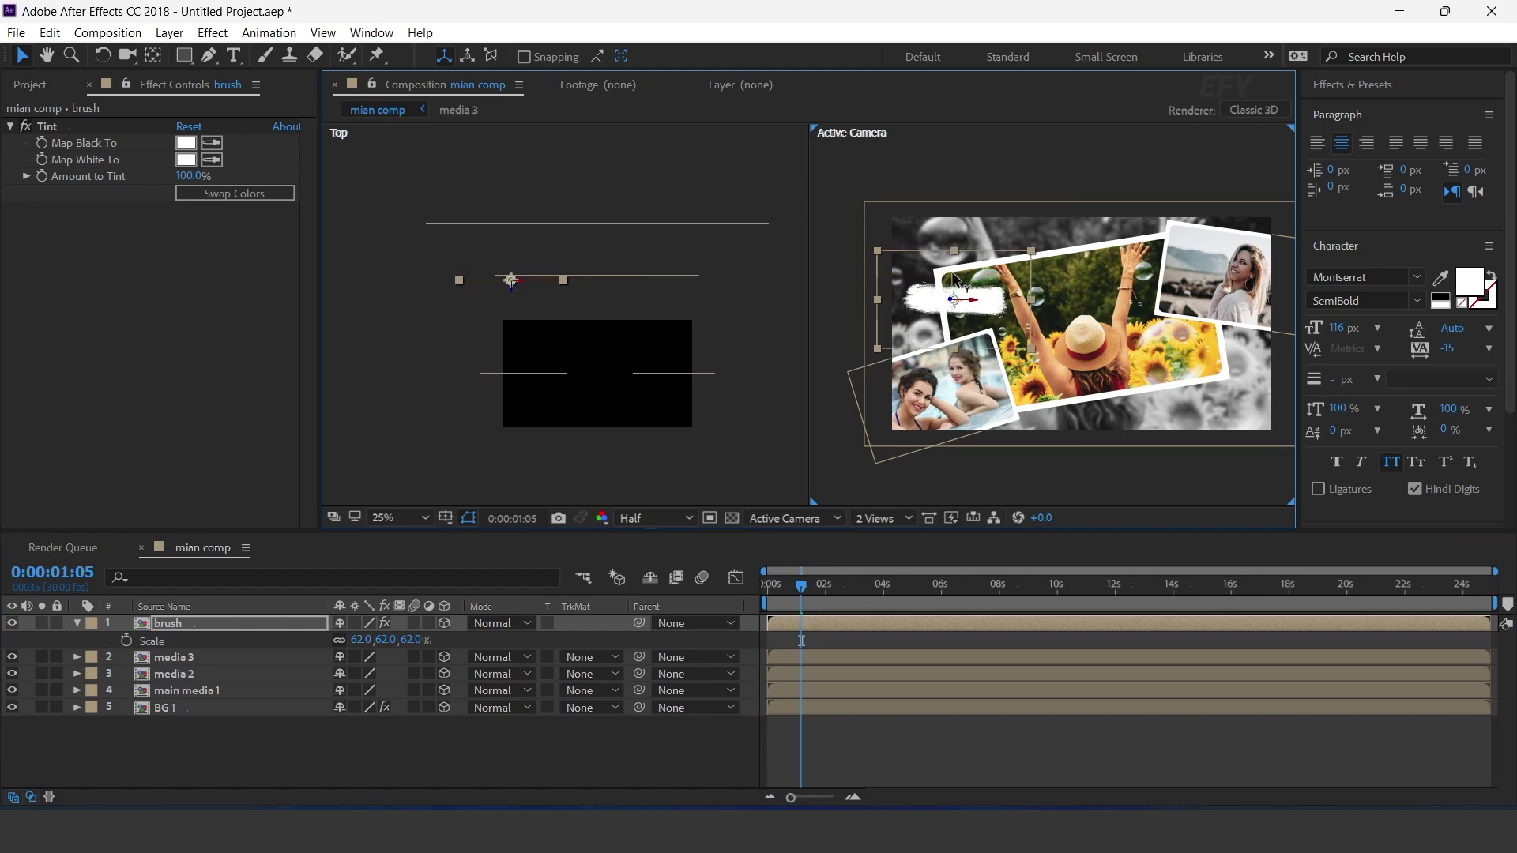
- Rotate the brush layer to 149° on Z and nudge it to fit the main photo's upper-left corner
click(201, 629)
key(r)
click(793, 591)
drag(793, 591, 776, 591)
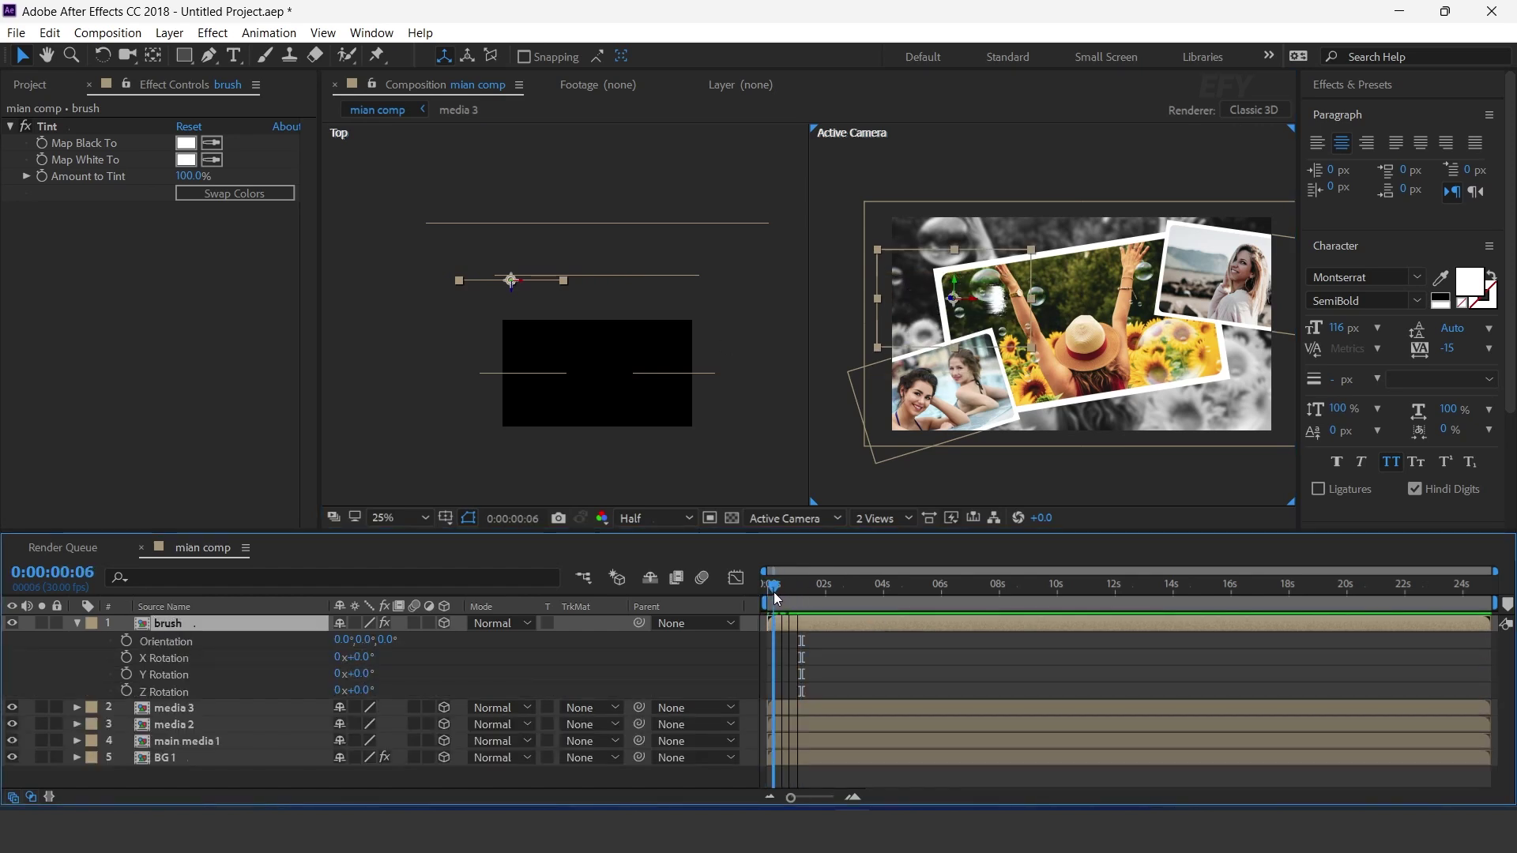
drag(356, 690, 503, 688)
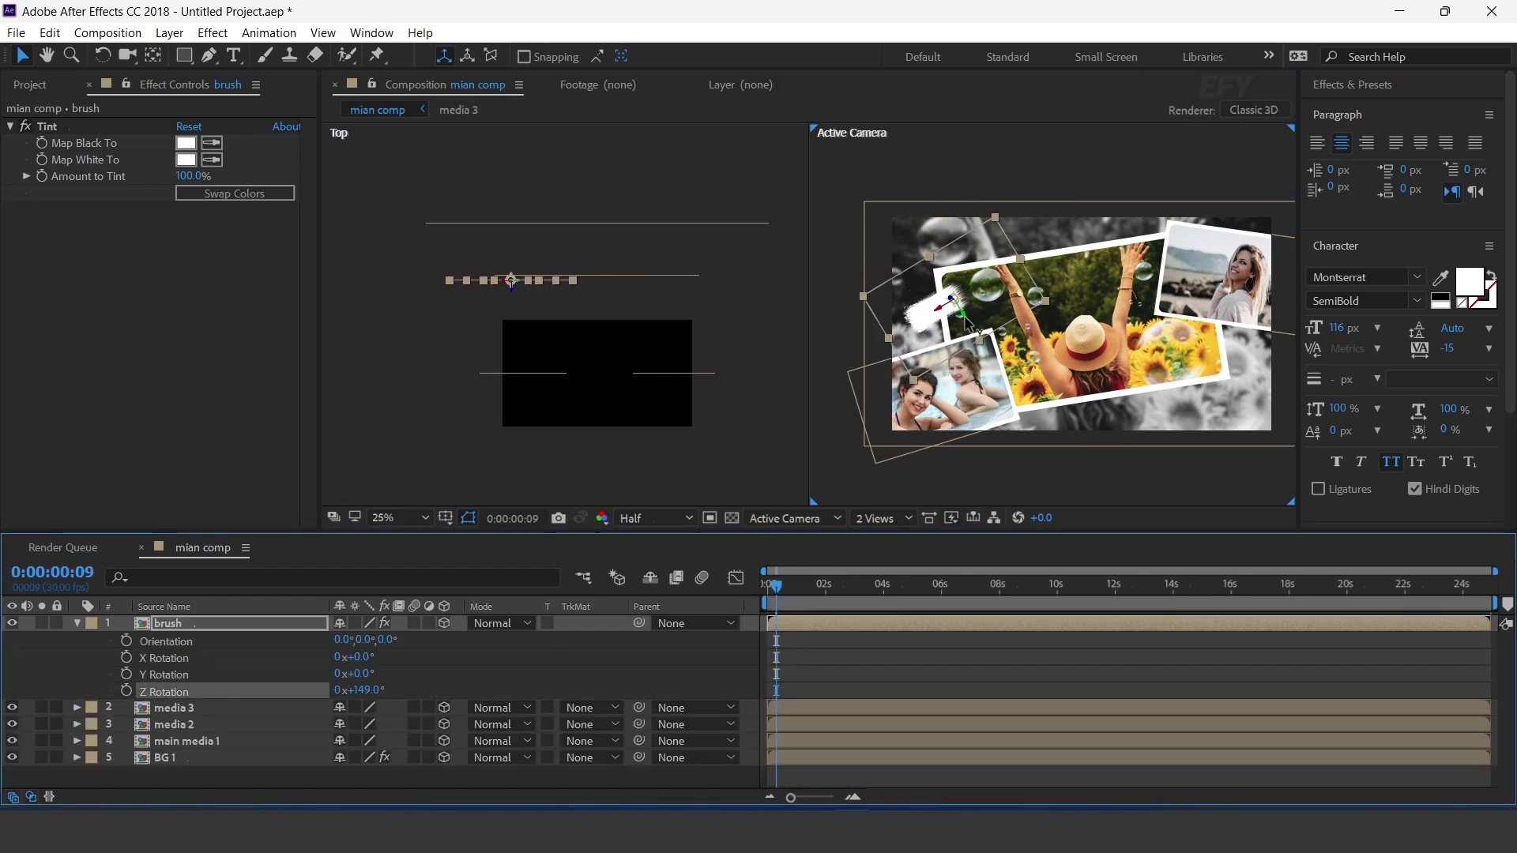
drag(965, 317, 960, 309)
- Preview the rotated brush reveal from 0 seconds, and collapse the brush layer's properties
mouse_move(766, 588)
mouse_down()
mouse_move(823, 589)
mouse_move(766, 590)
mouse_up()
key(space)
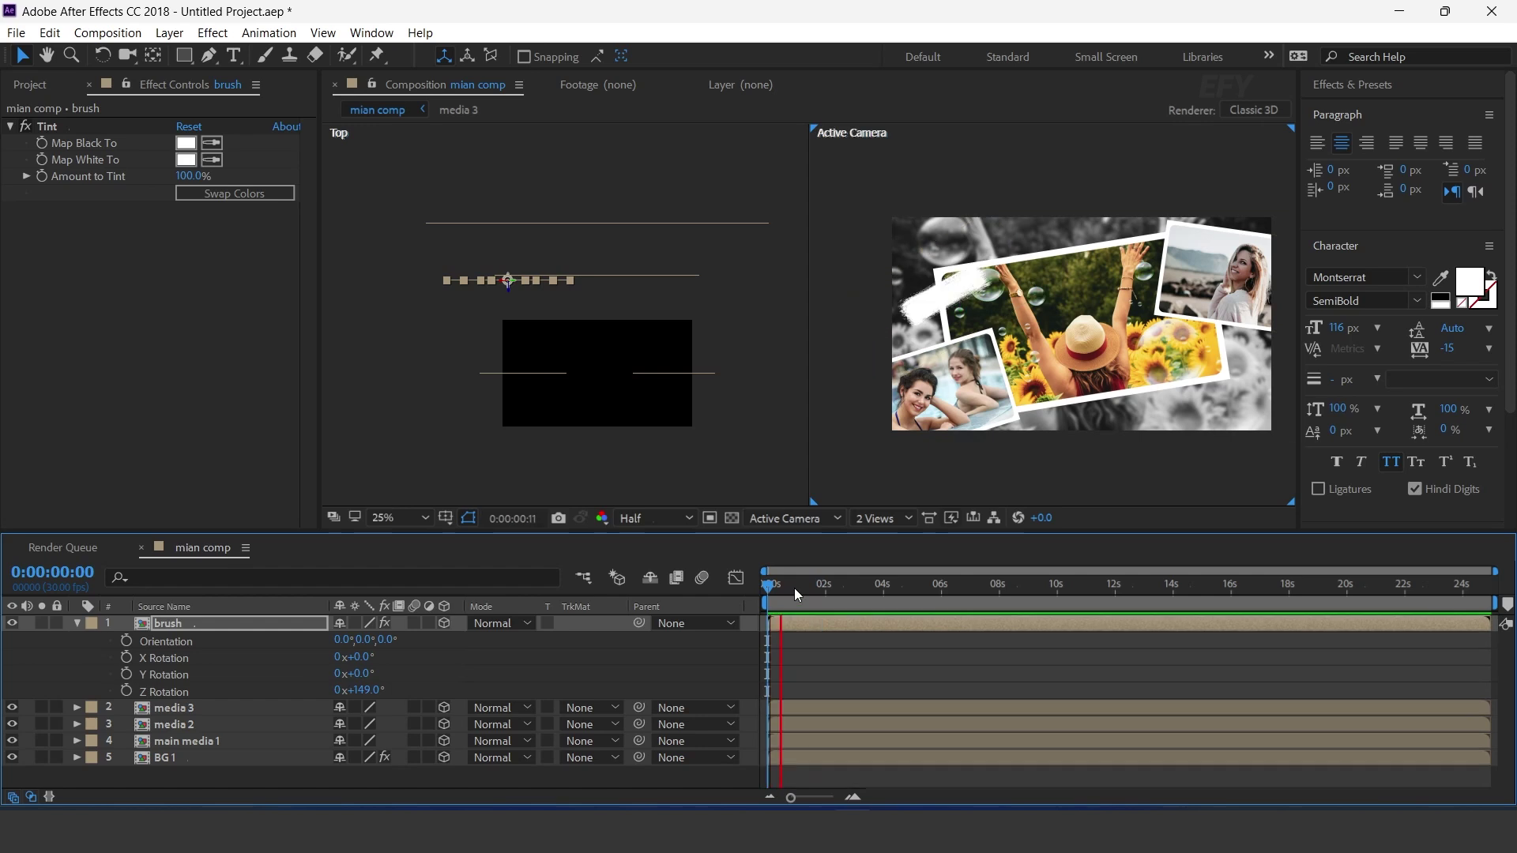
key(space)
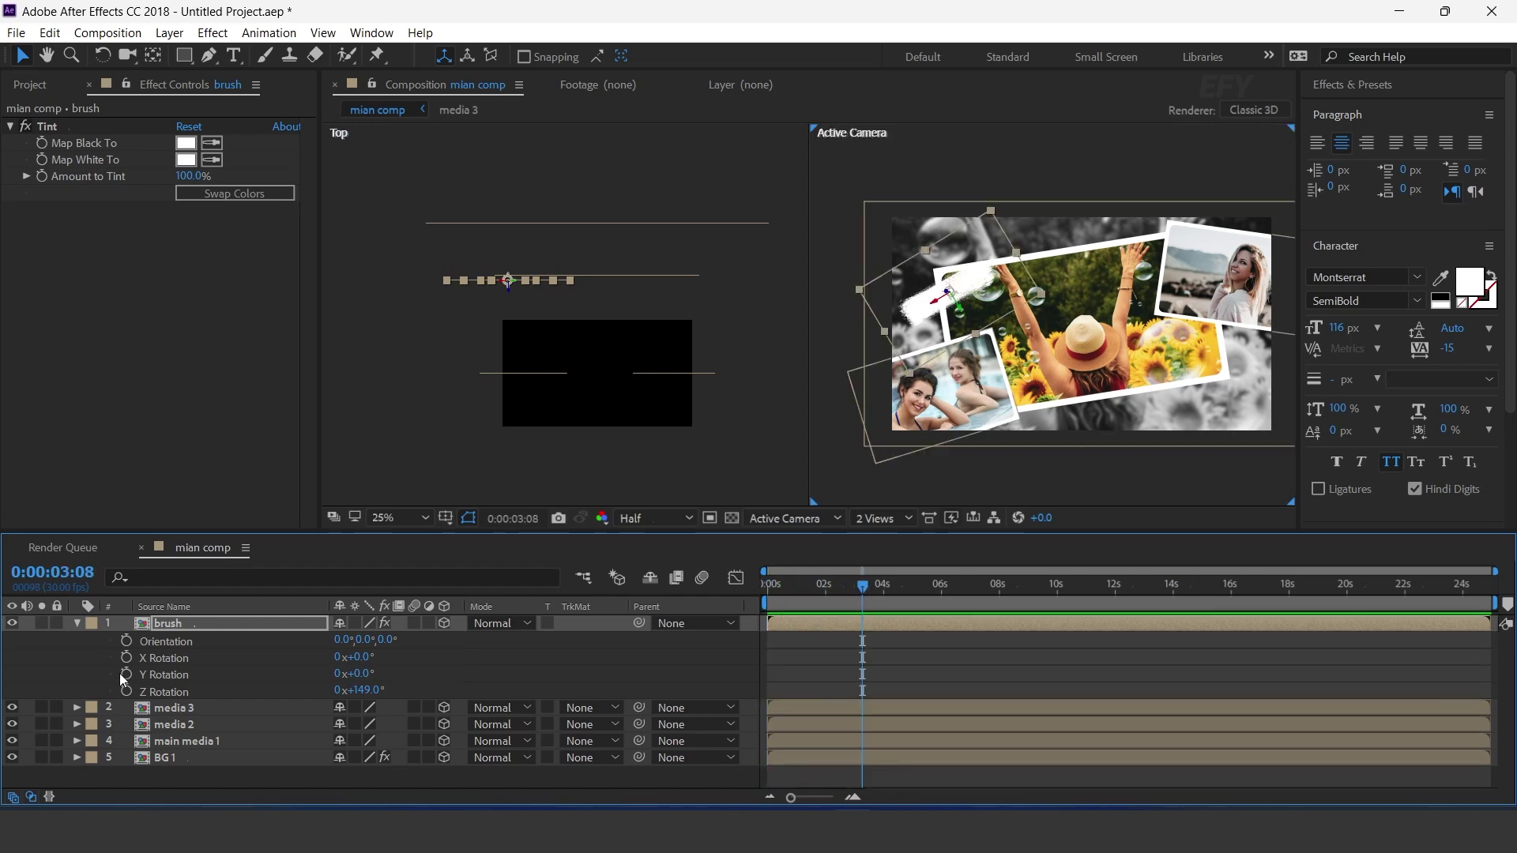
click(76, 623)
click(282, 741)
click(665, 741)
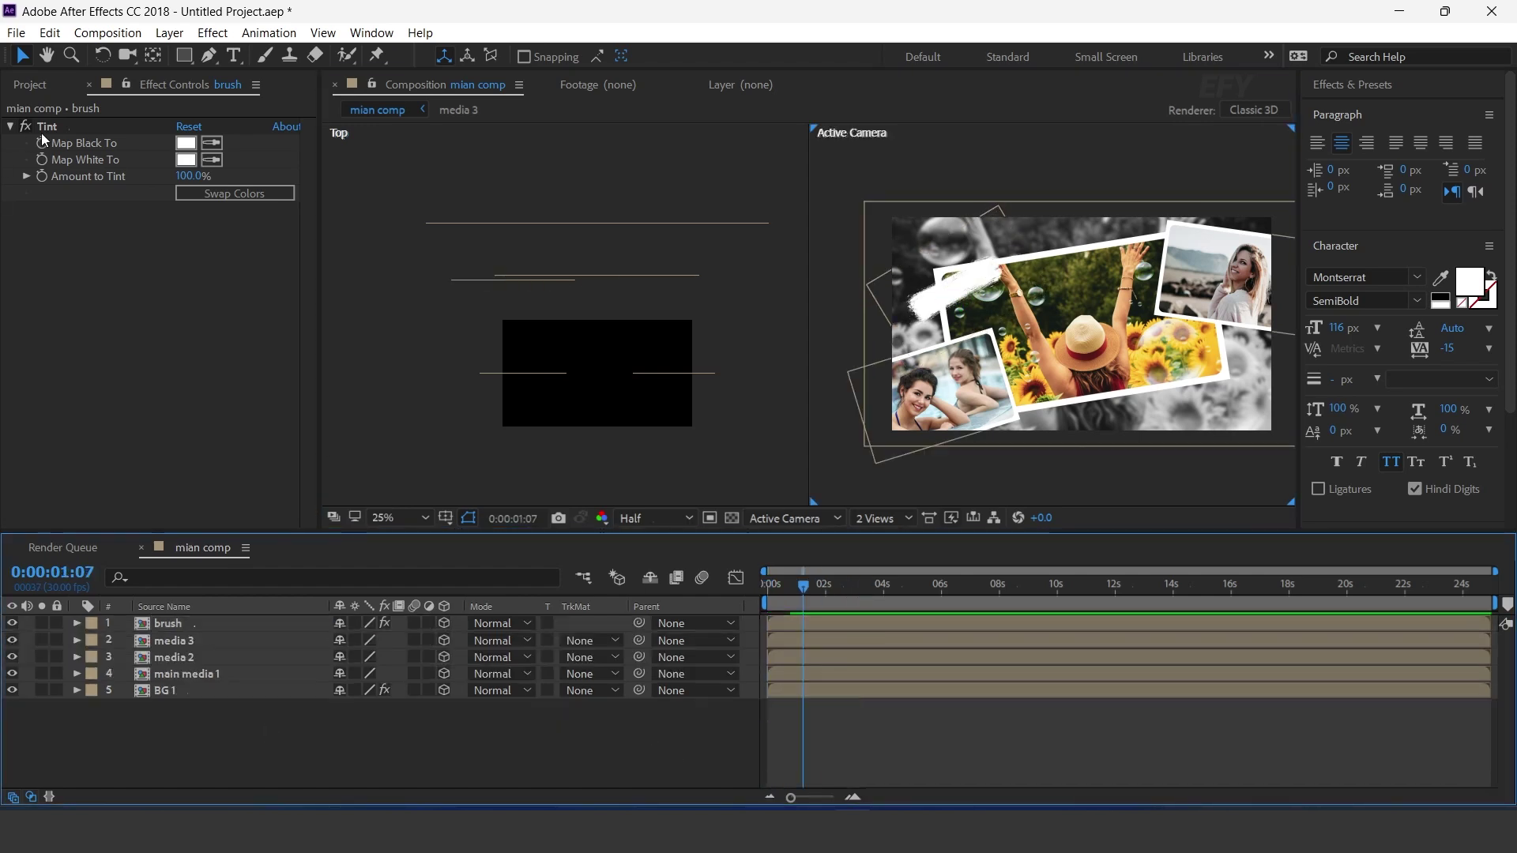
- Create a new 1700 x 1080 composition named "text 1" and add the title text "3D slideshow" to it
click(31, 84)
click(98, 496)
click(62, 523)
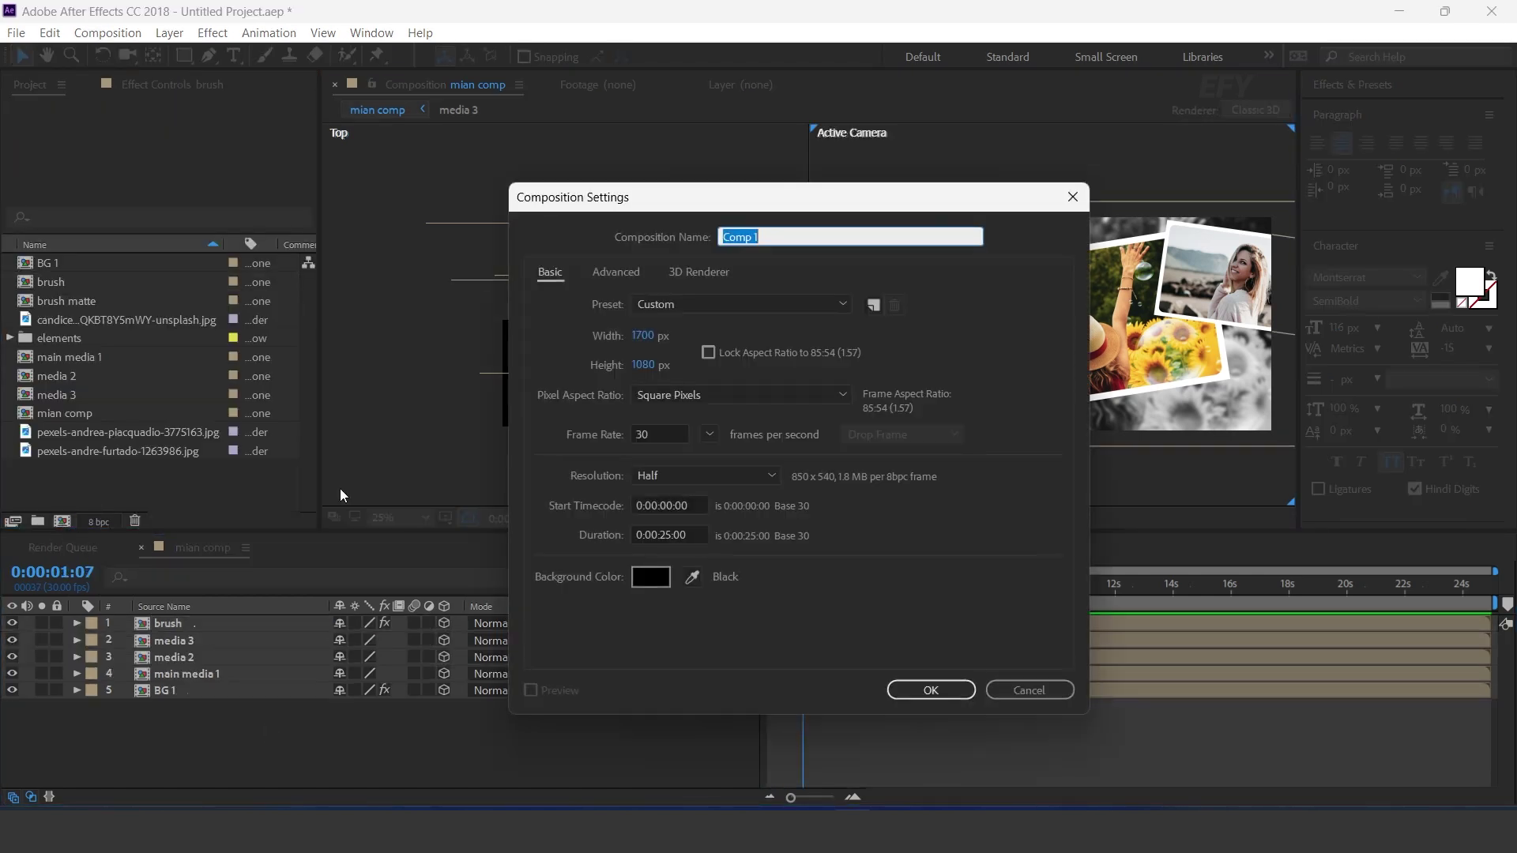
text(text)
key(Return)
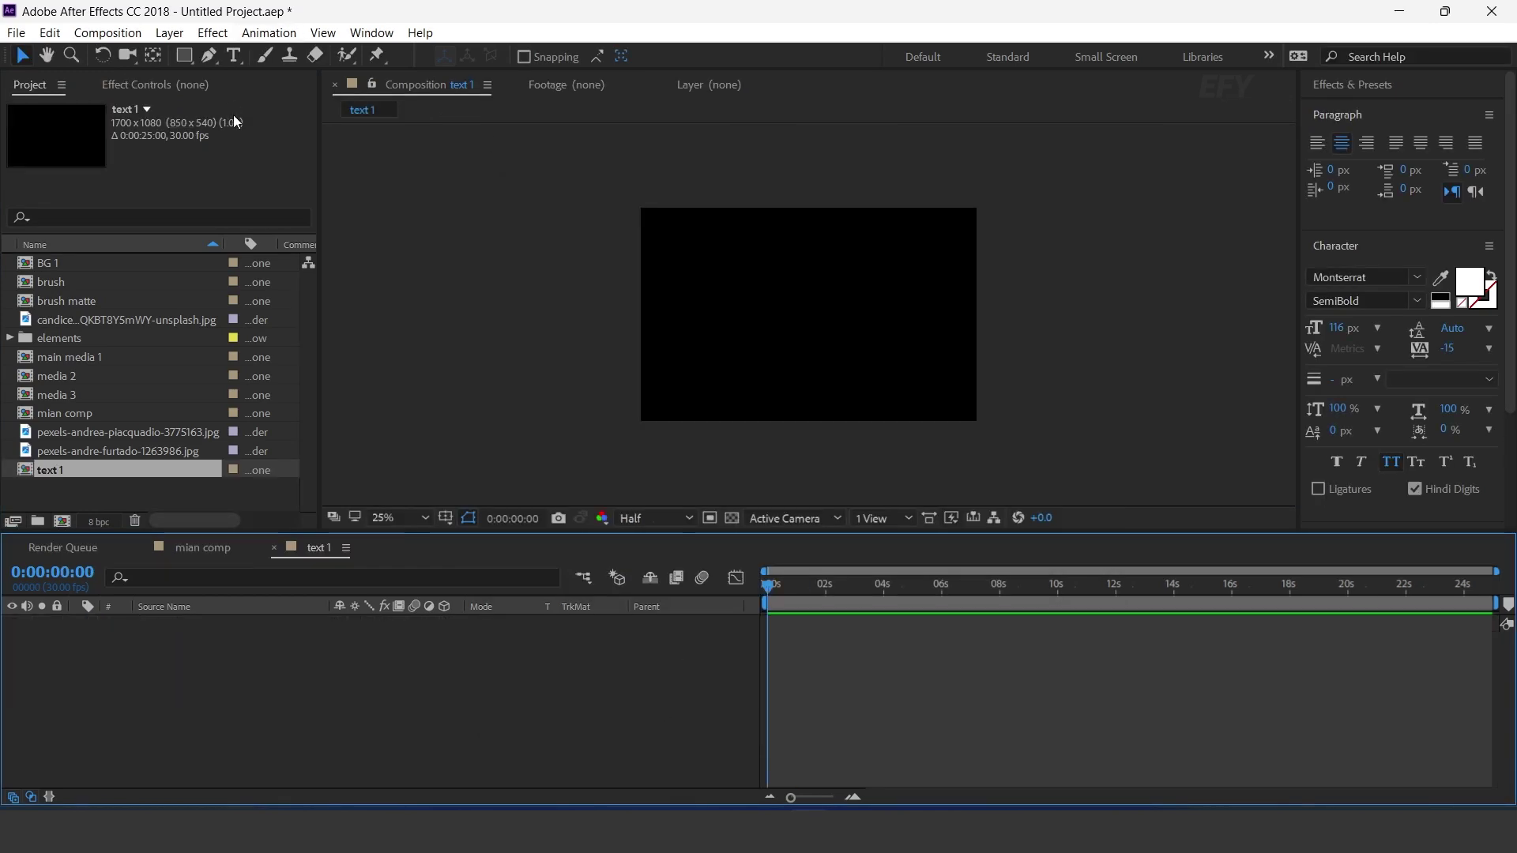
click(234, 55)
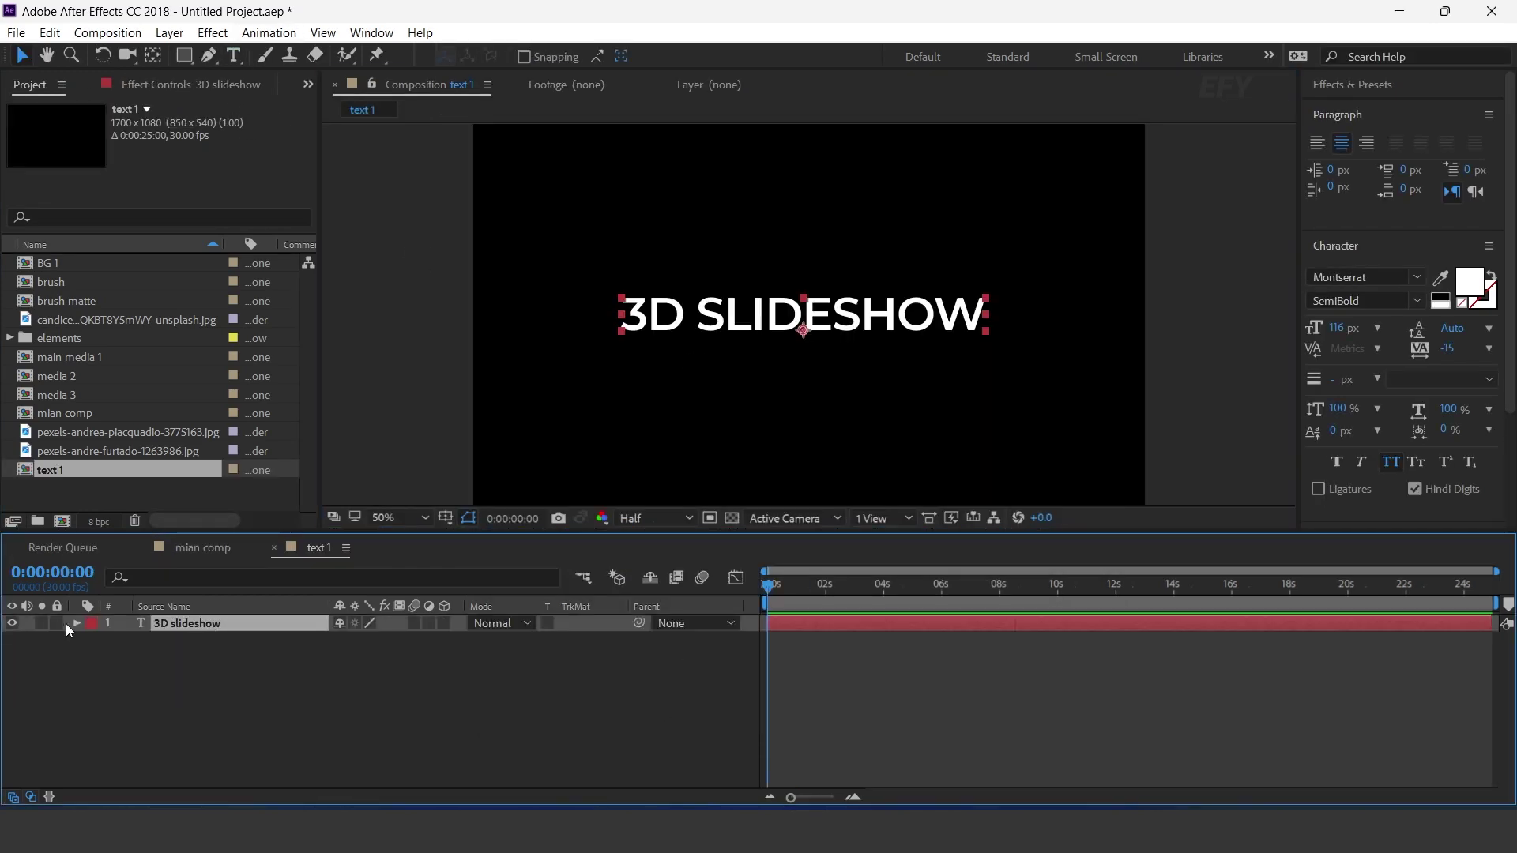
- Add an Opacity animator to the 3D slideshow text layer and set its opacity to 0%
click(76, 623)
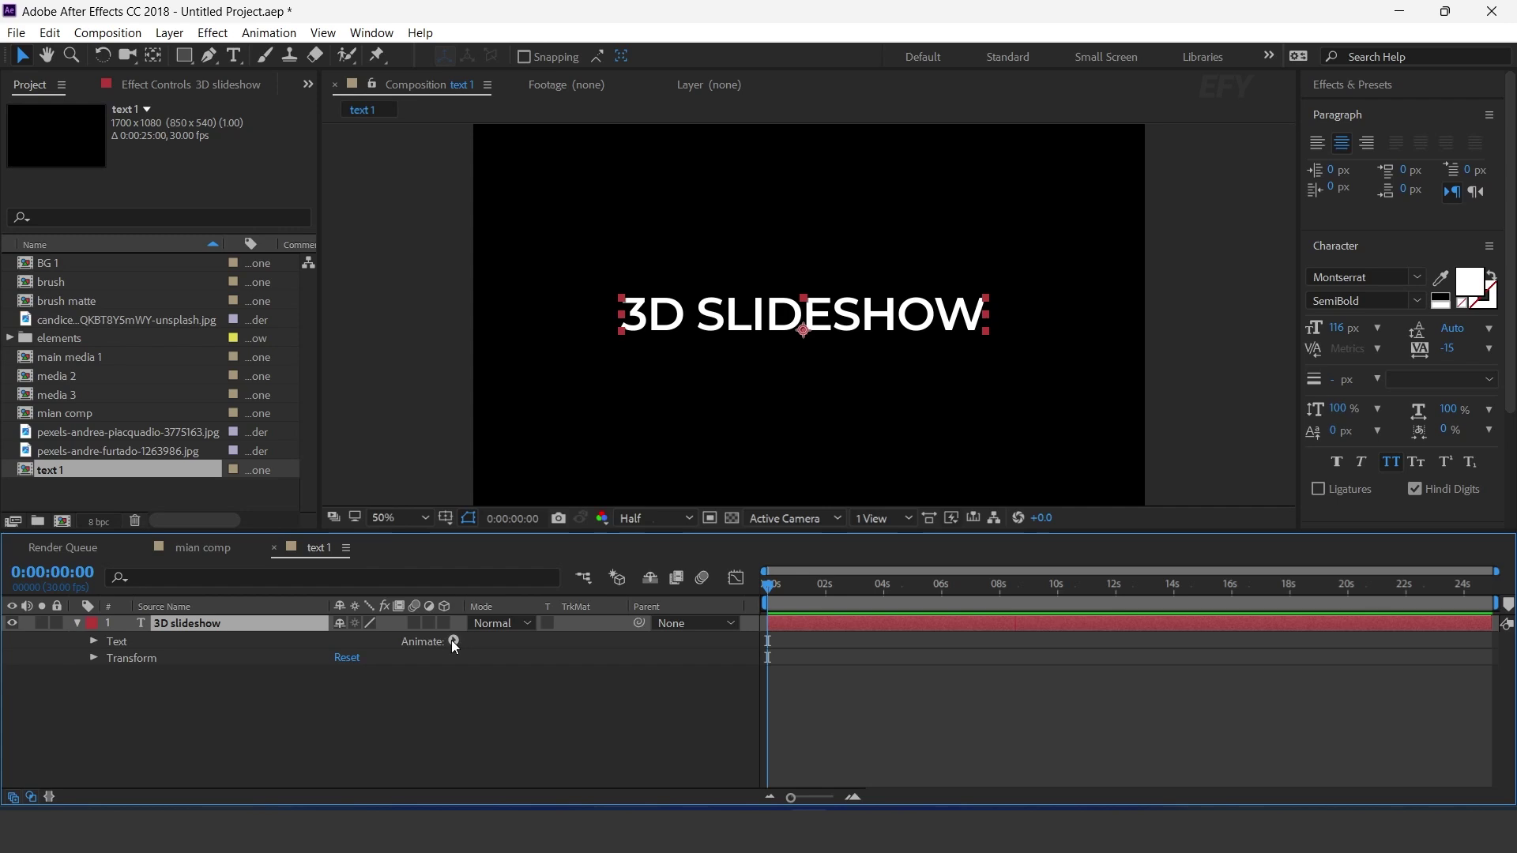
click(455, 642)
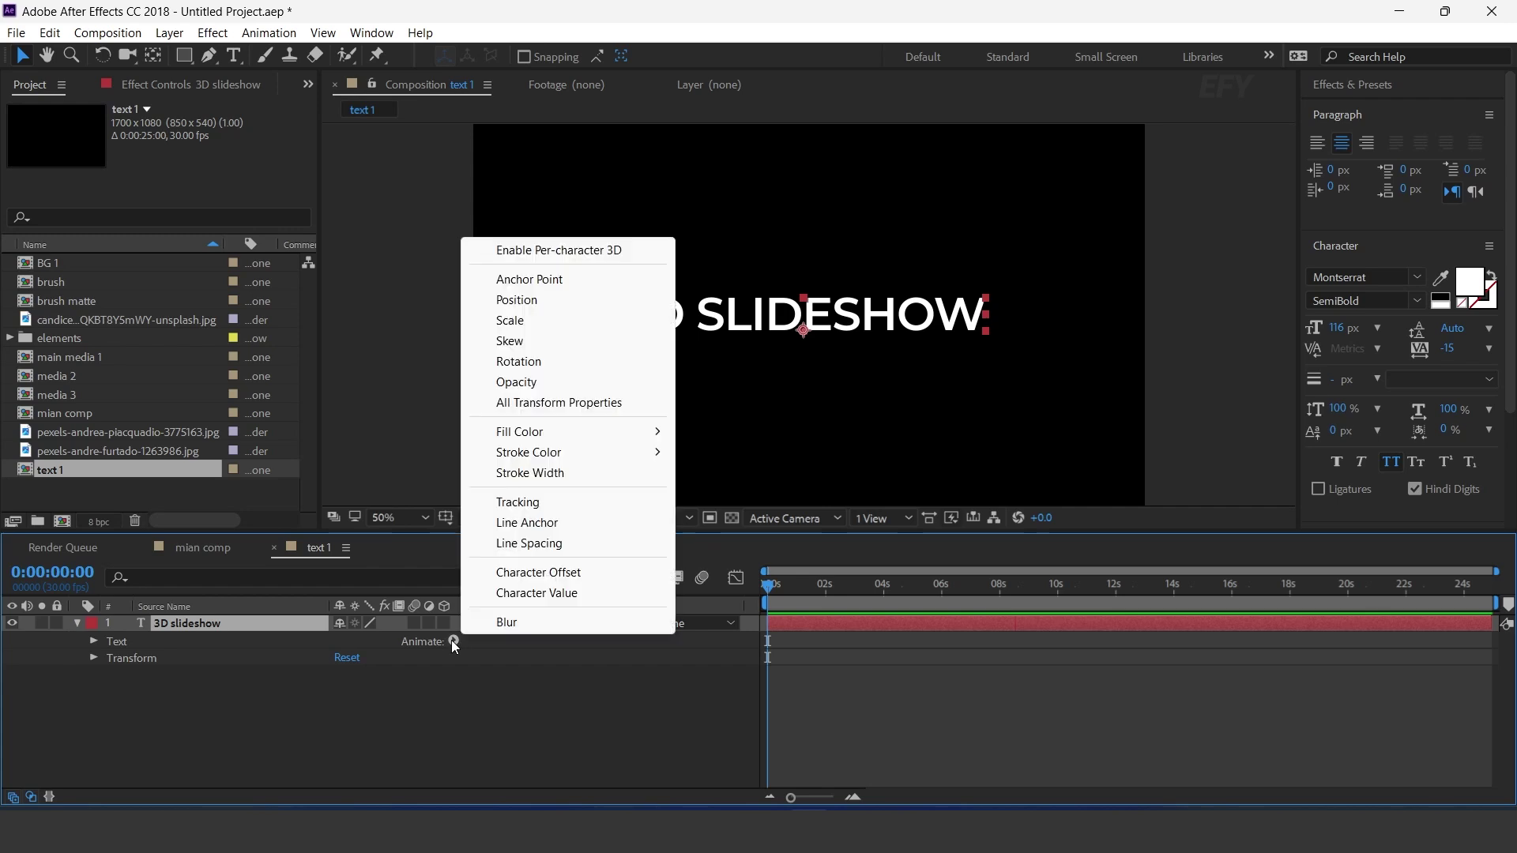
click(528, 382)
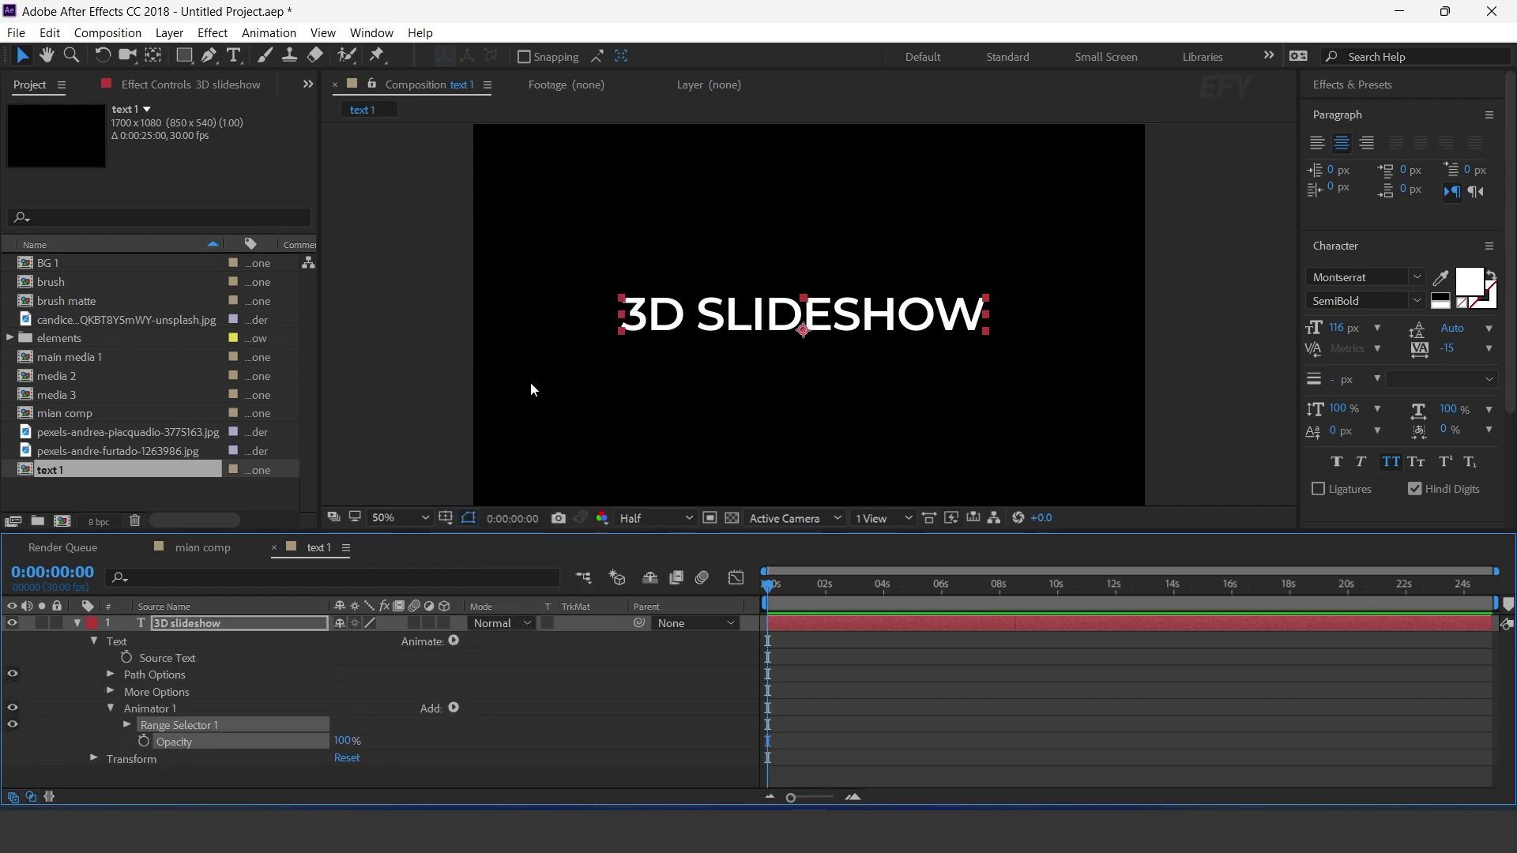
click(346, 742)
key(Return)
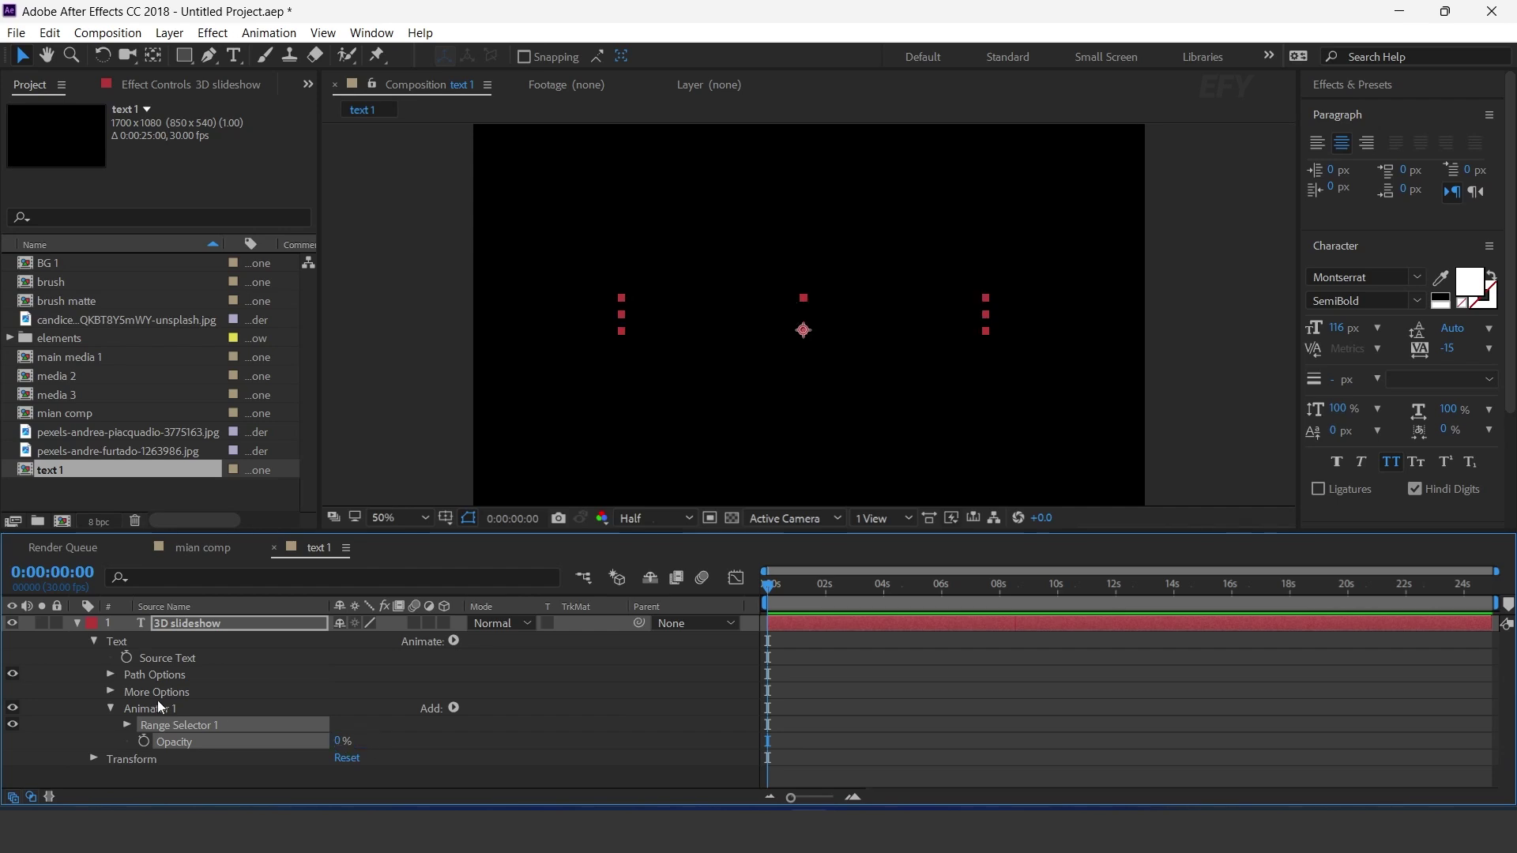
- Add an Expression selector to Animator 1 of the title text
click(135, 709)
click(454, 708)
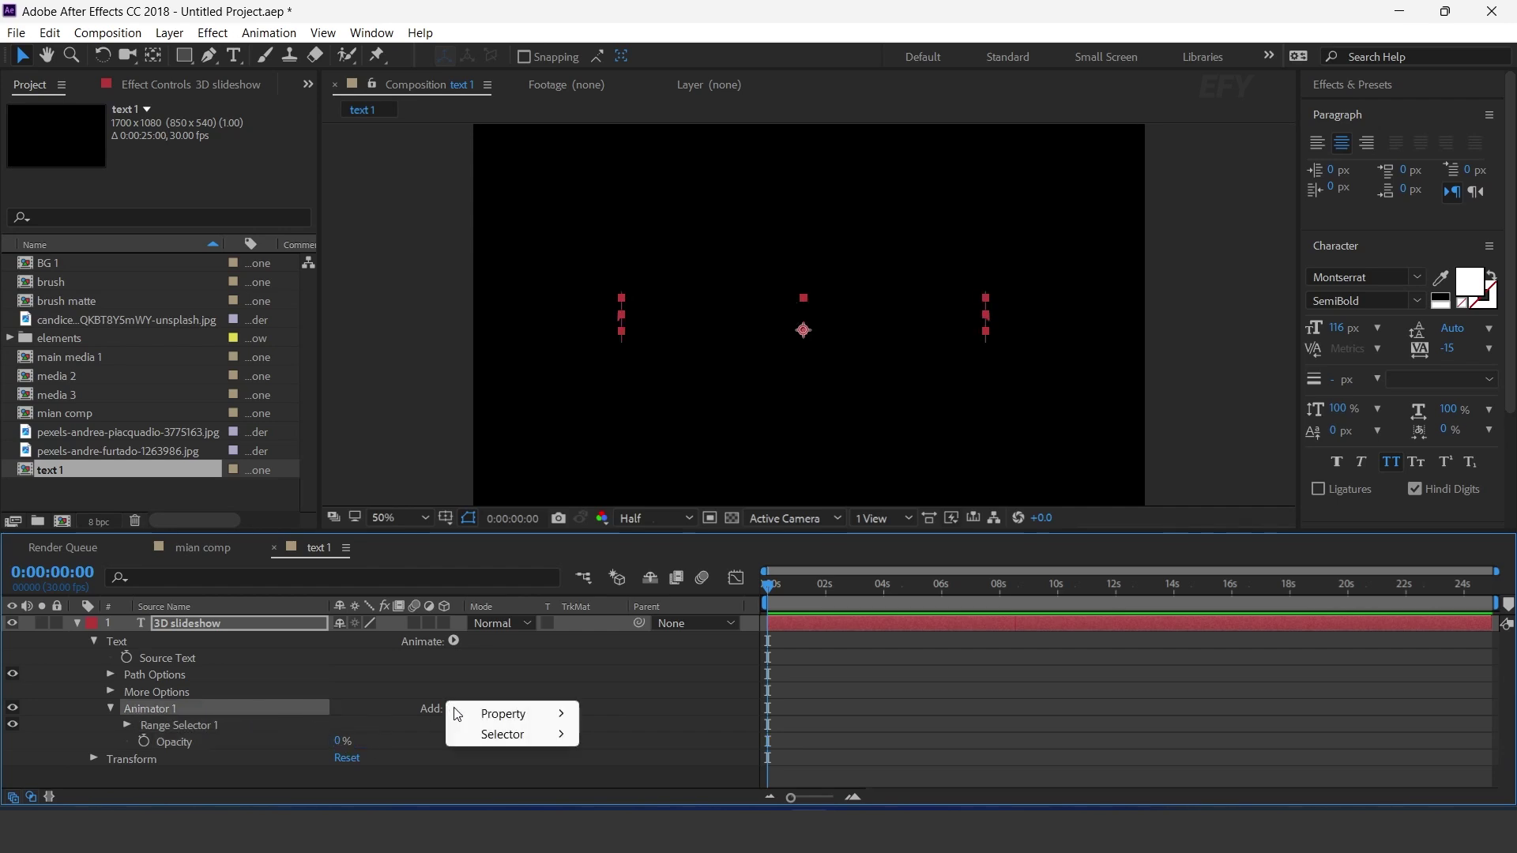
mouse_move(506, 734)
click(637, 776)
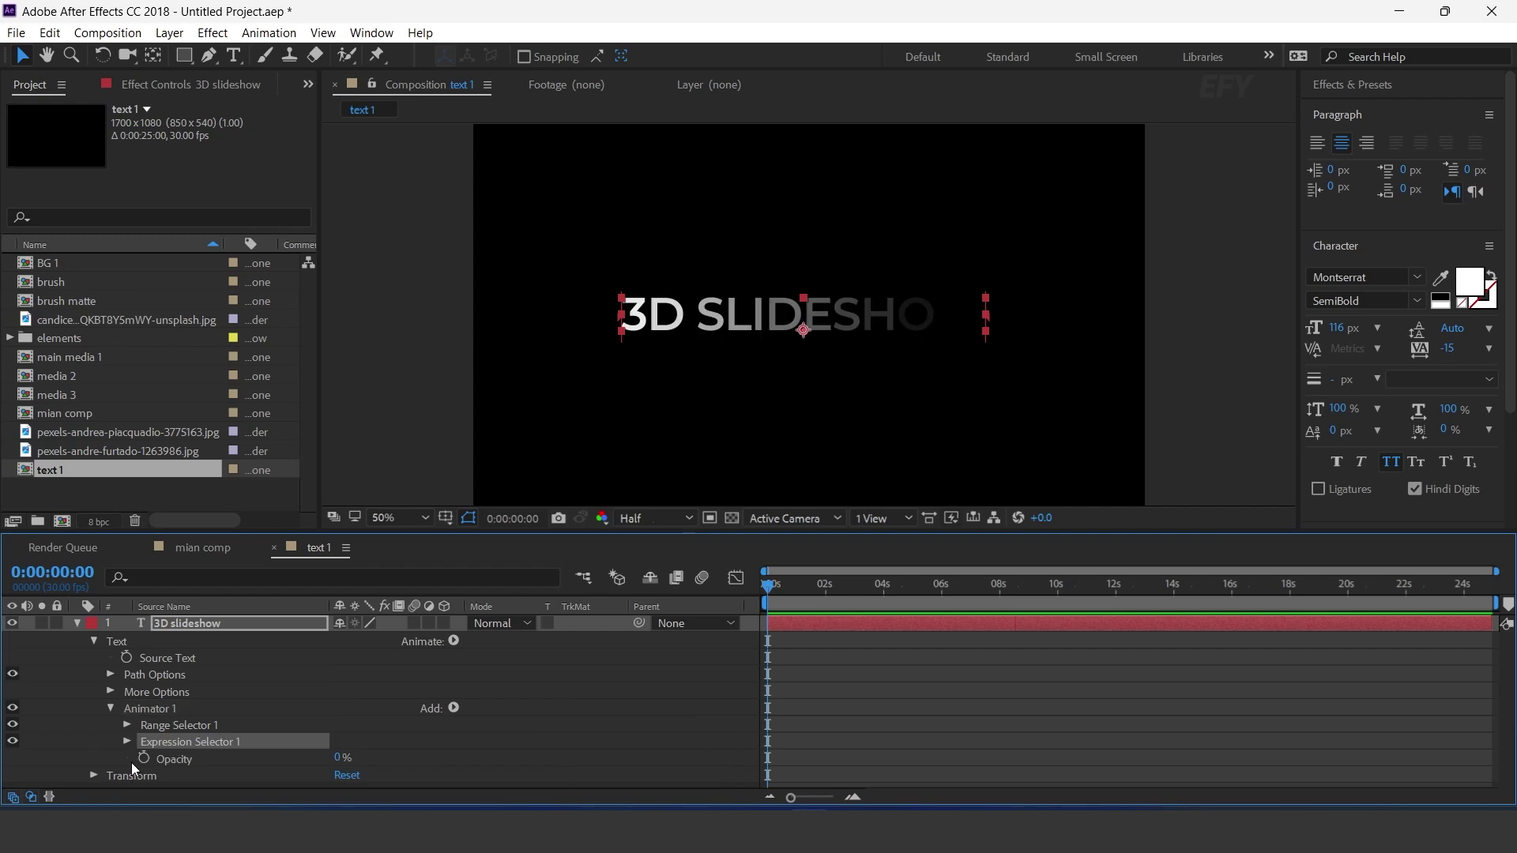
- Expand Expression Selector 1 and copy the text delay expression (delay = .05, freq = 4, amplitude = -500, decay = 5.0) from Notepad
click(124, 741)
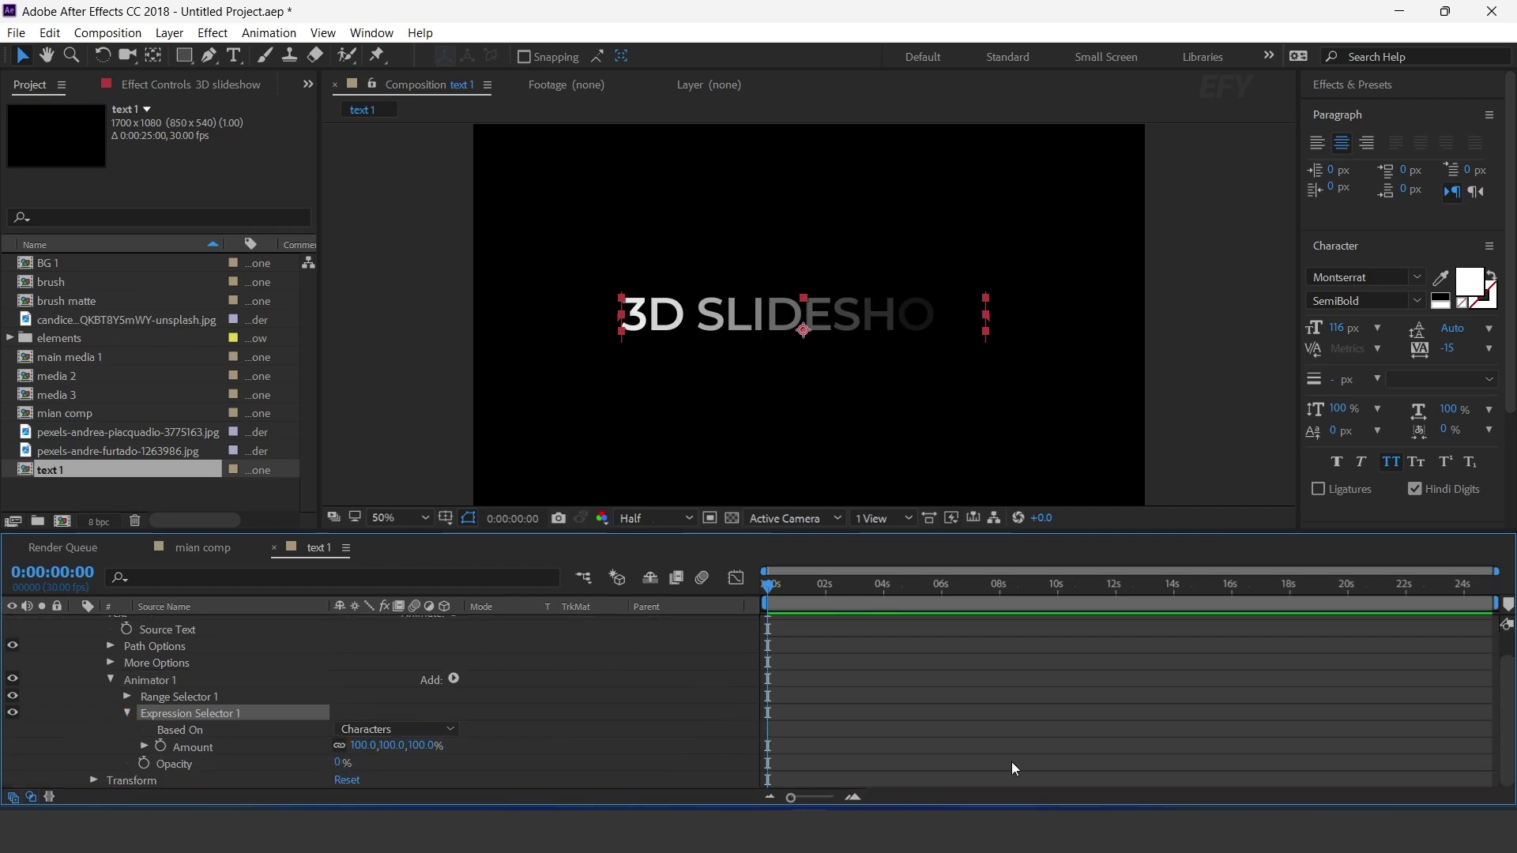
key(alt+Tab)
drag(103, 273, 177, 452)
click(530, 520)
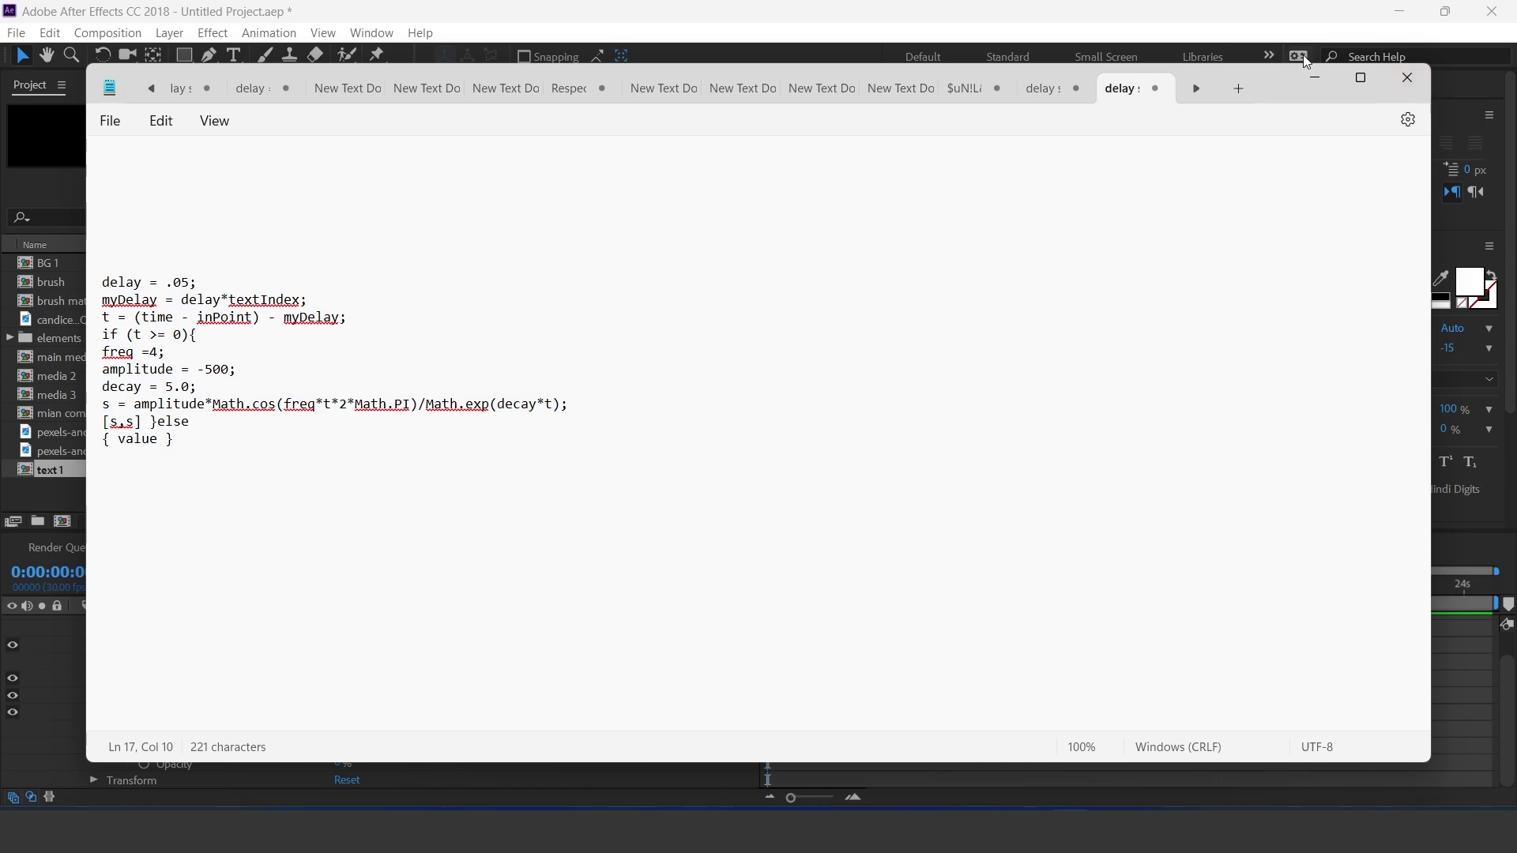
click(1315, 79)
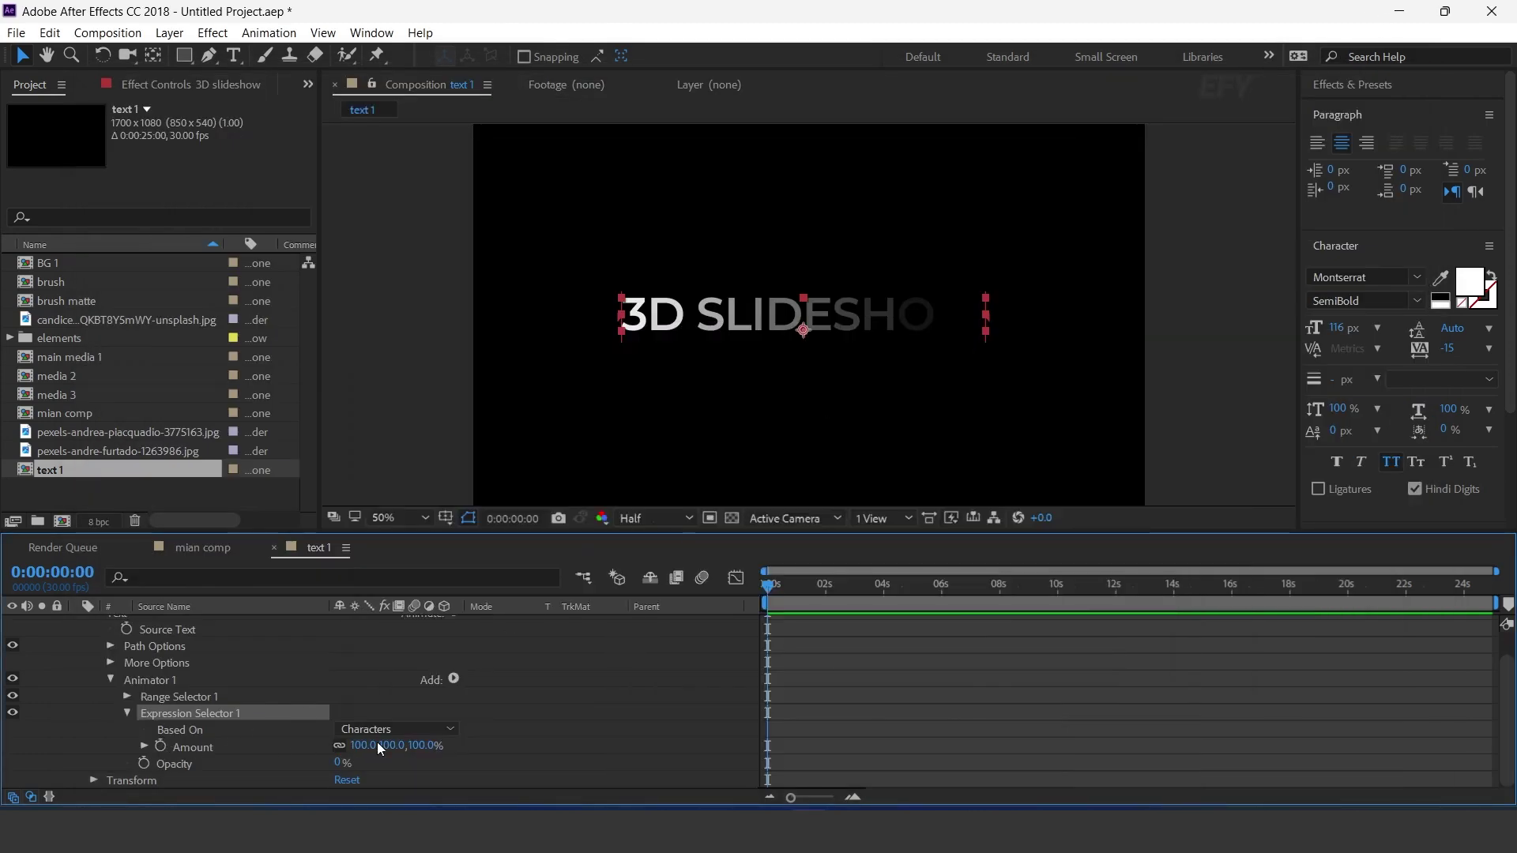
- Add an expression to Expression Selector 1's Amount and paste the copied delay code into it
alt+click(162, 750)
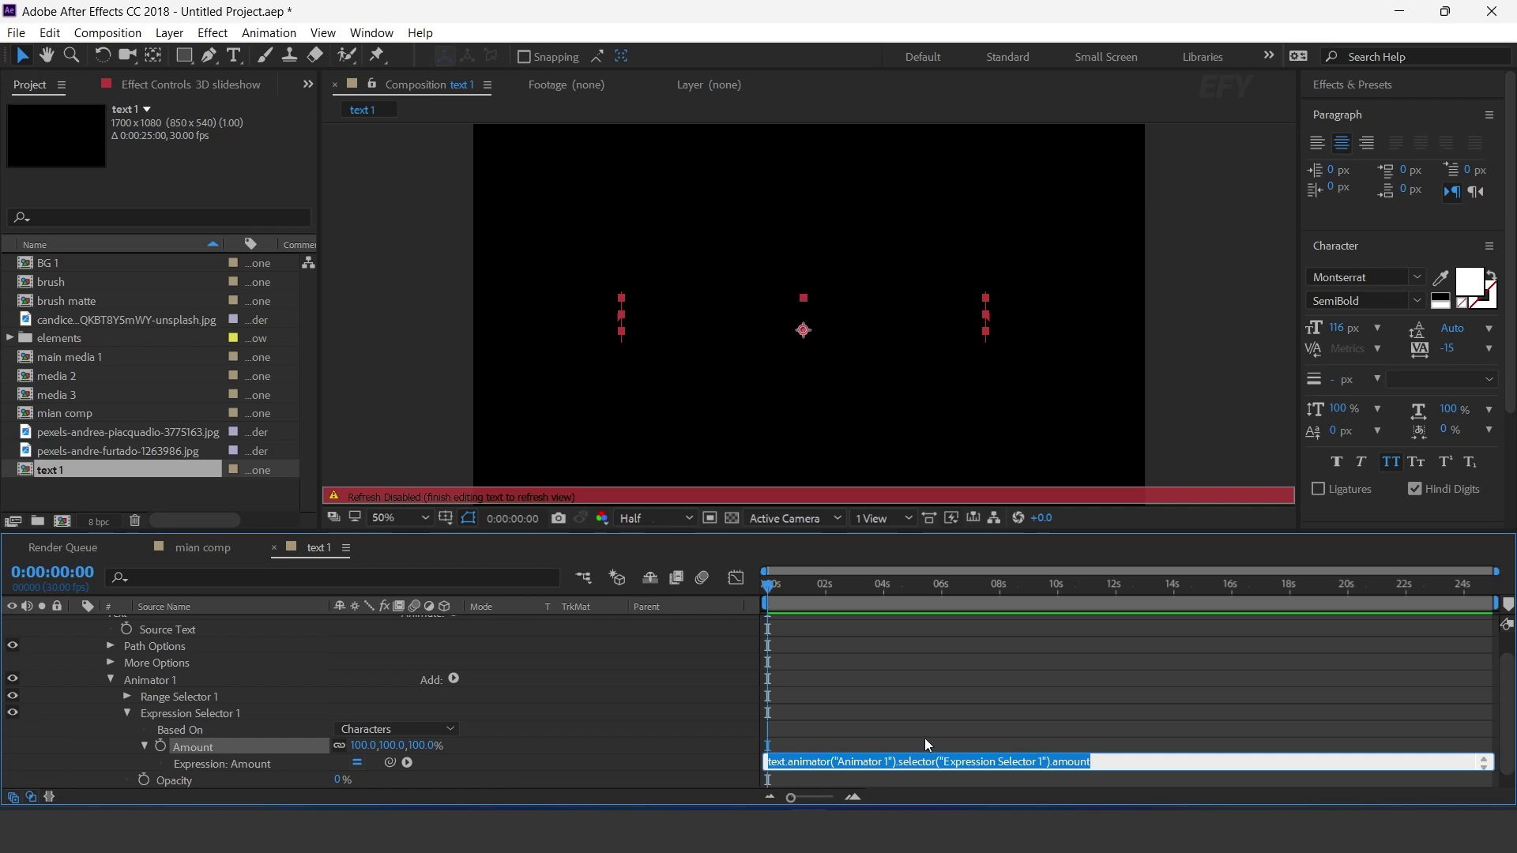
key(ctrl+v)
click(994, 720)
- Preview the title's letter-by-letter reveal from 0 seconds
drag(780, 587, 734, 591)
key(space)
key(space)
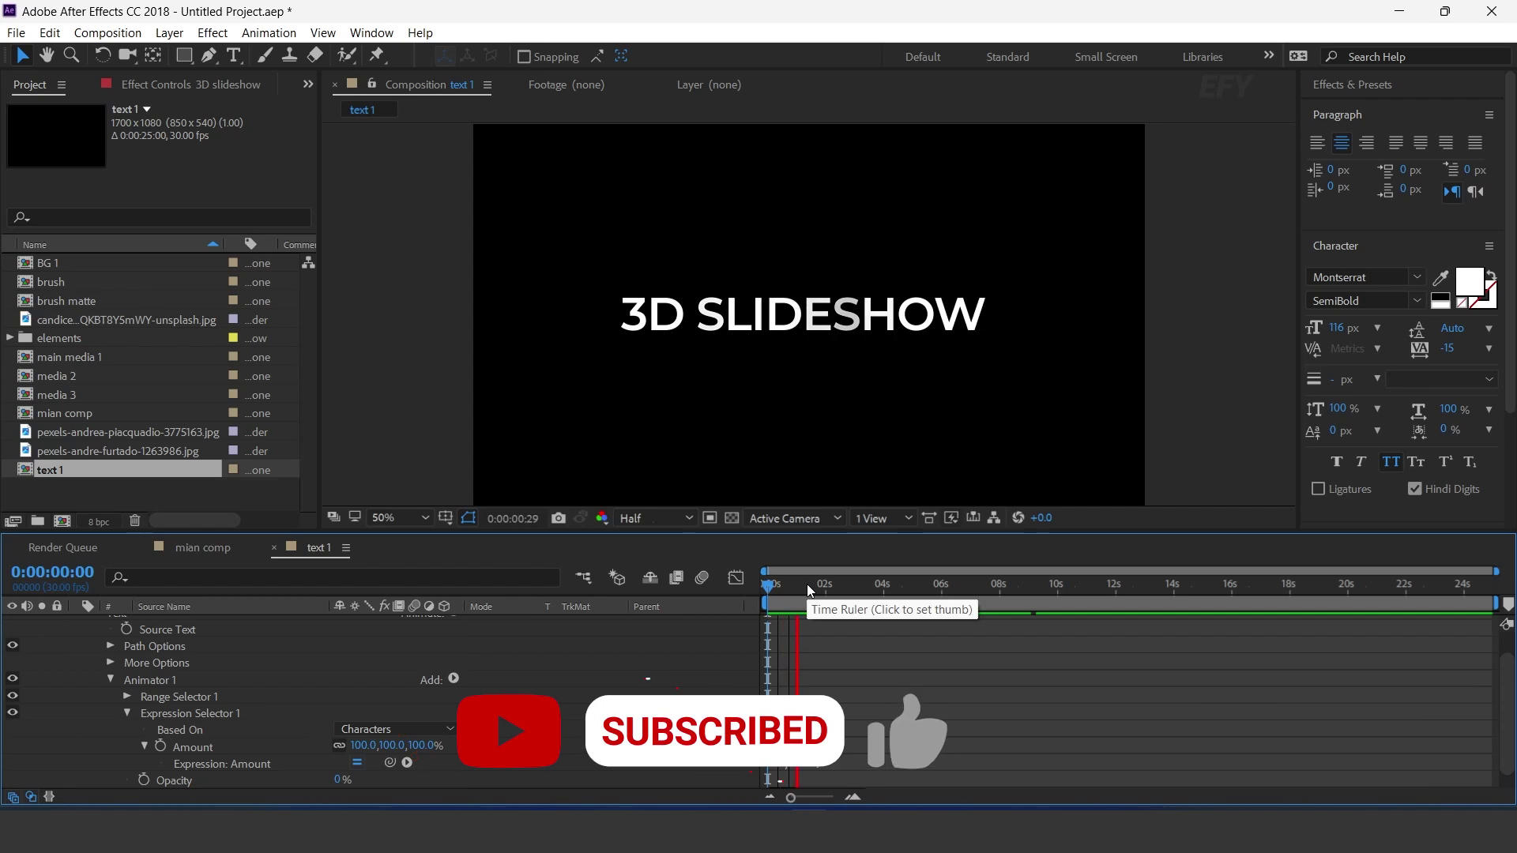
- Set the time to 0:00:01:07 and place the text 1 composition above the brush layer in mian comp
click(824, 586)
click(199, 547)
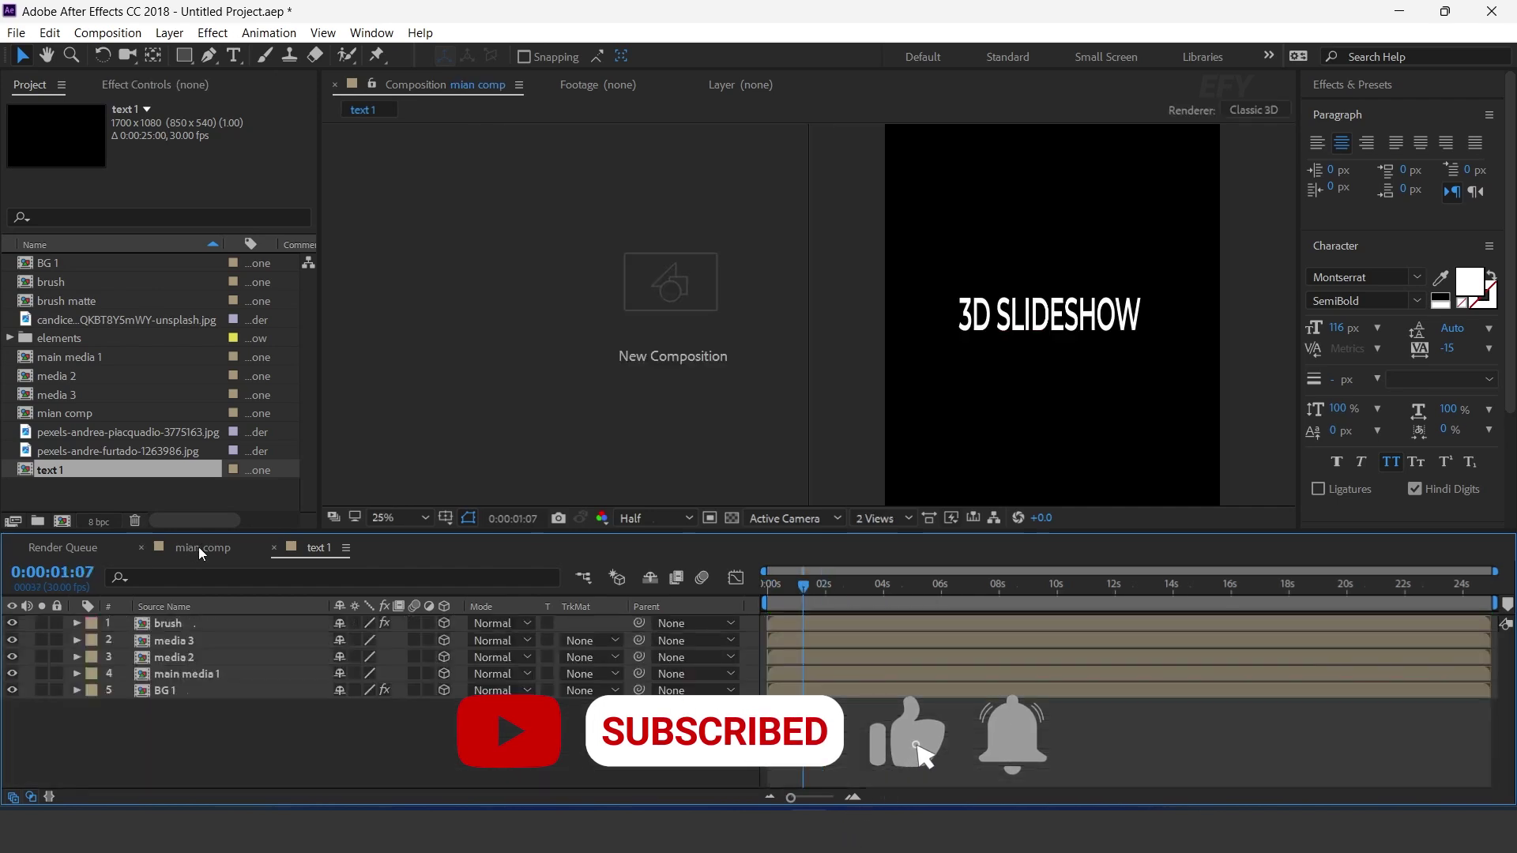
drag(45, 479, 179, 621)
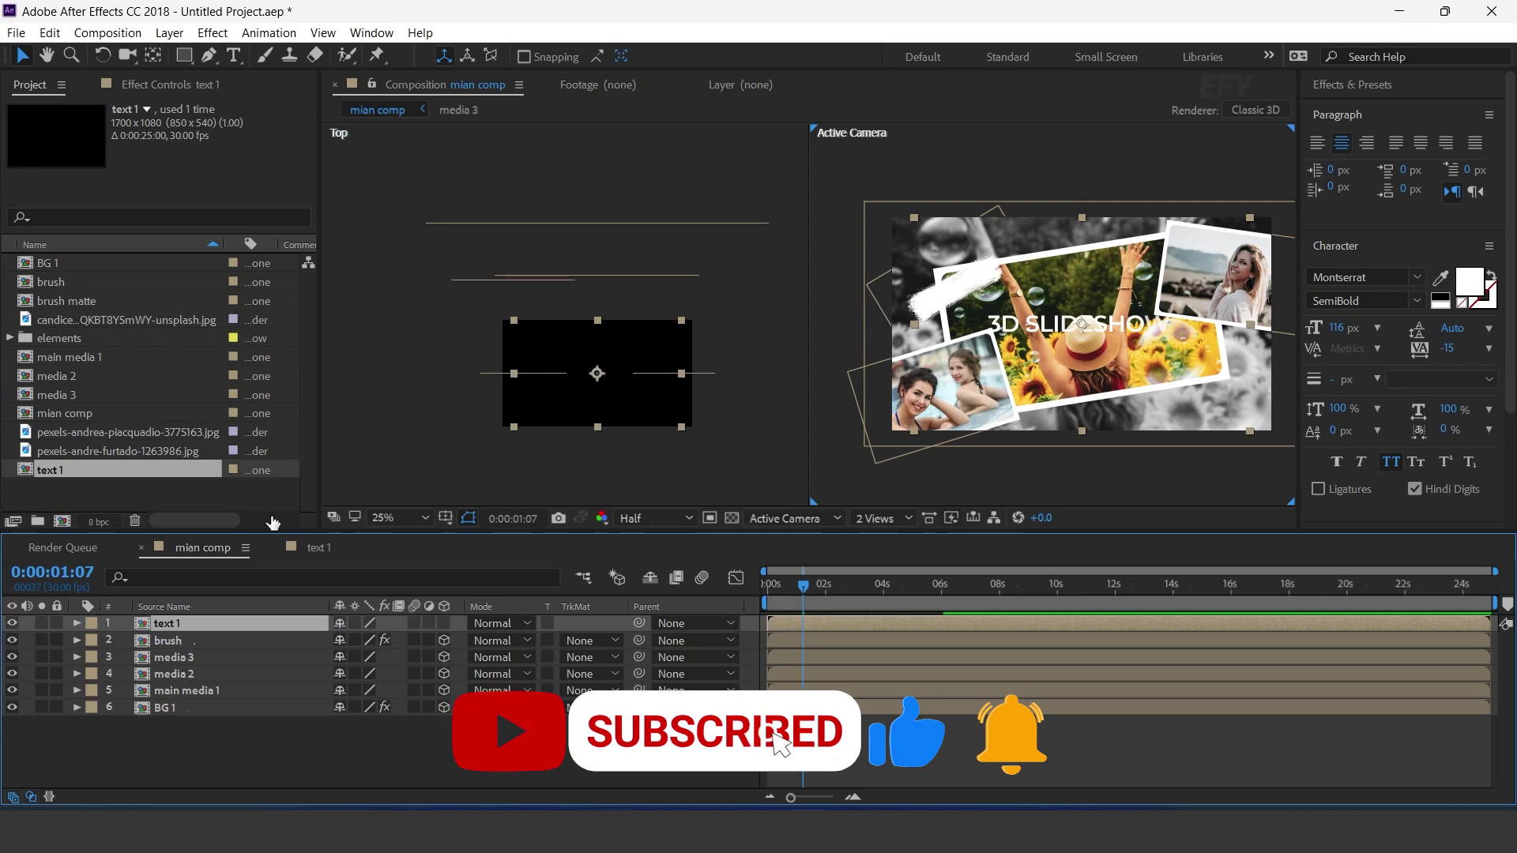
- Apply a Fill effect to the text 1 layer and set its color to black
key(ctrl+space)
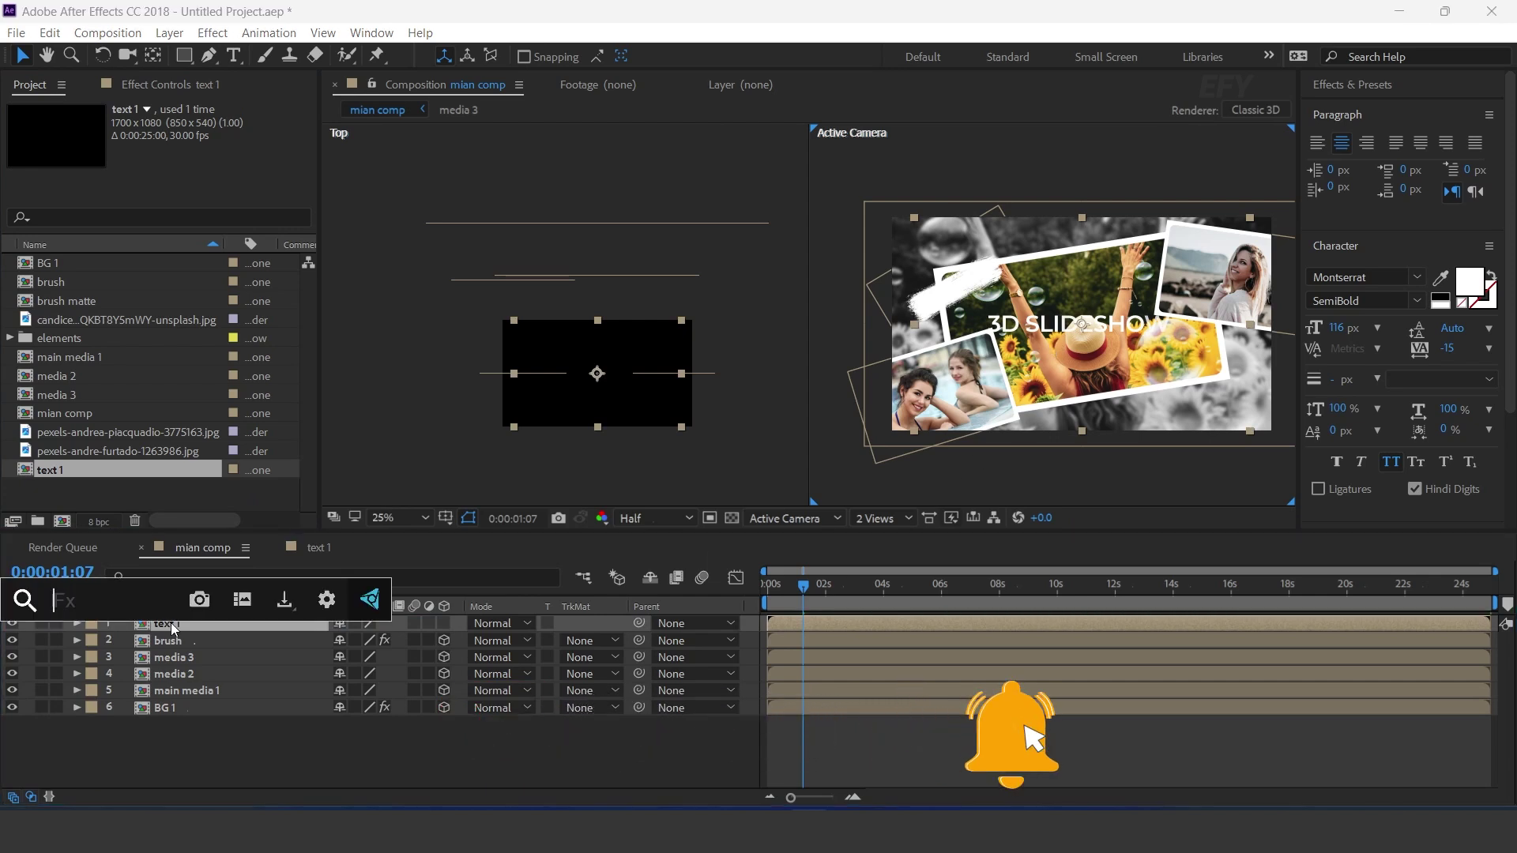
text(fil)
key(Return)
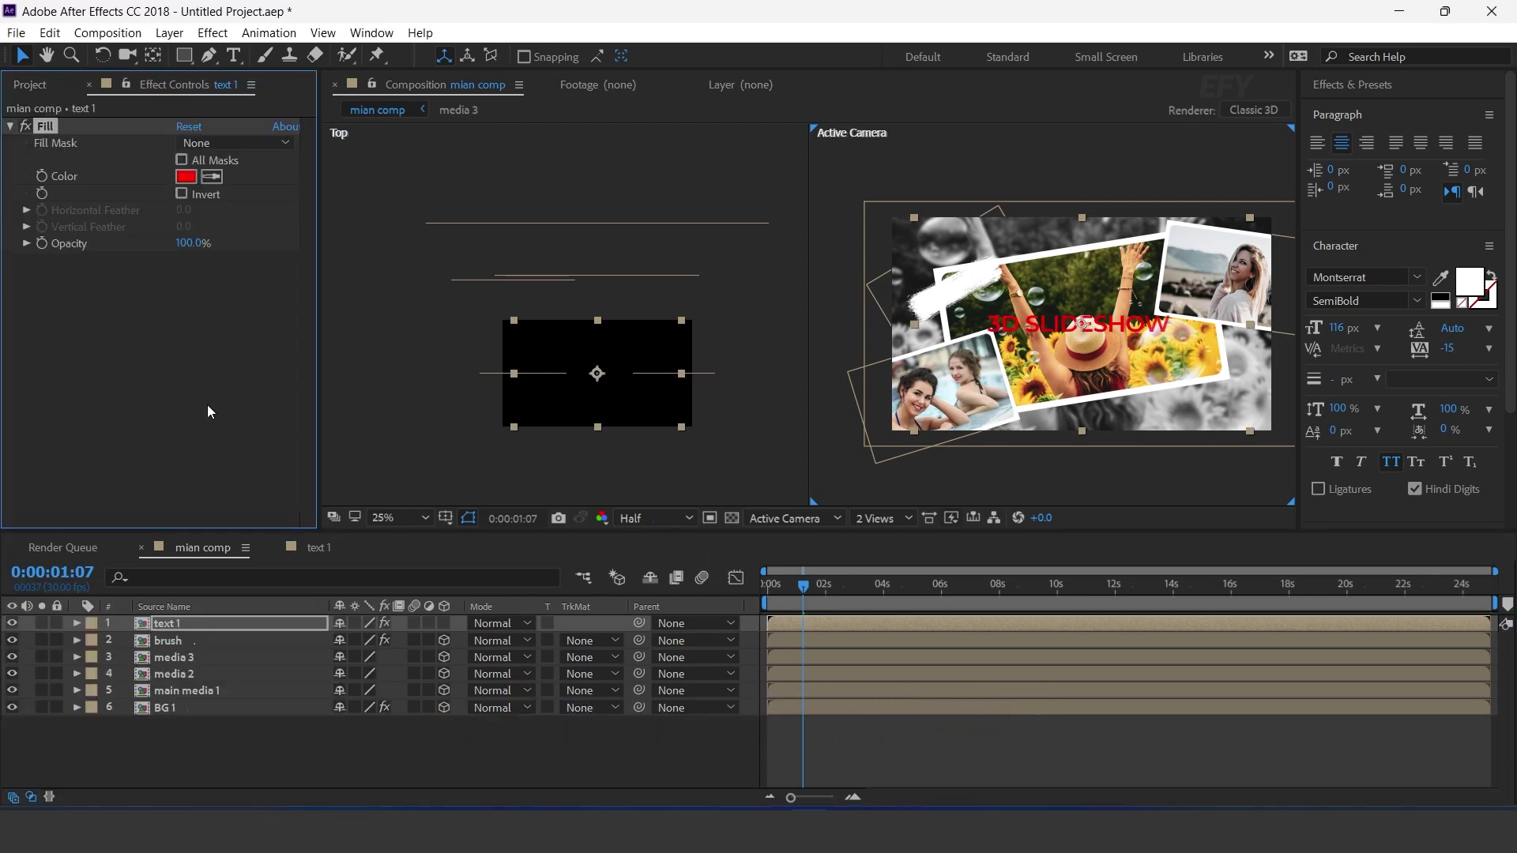
click(188, 177)
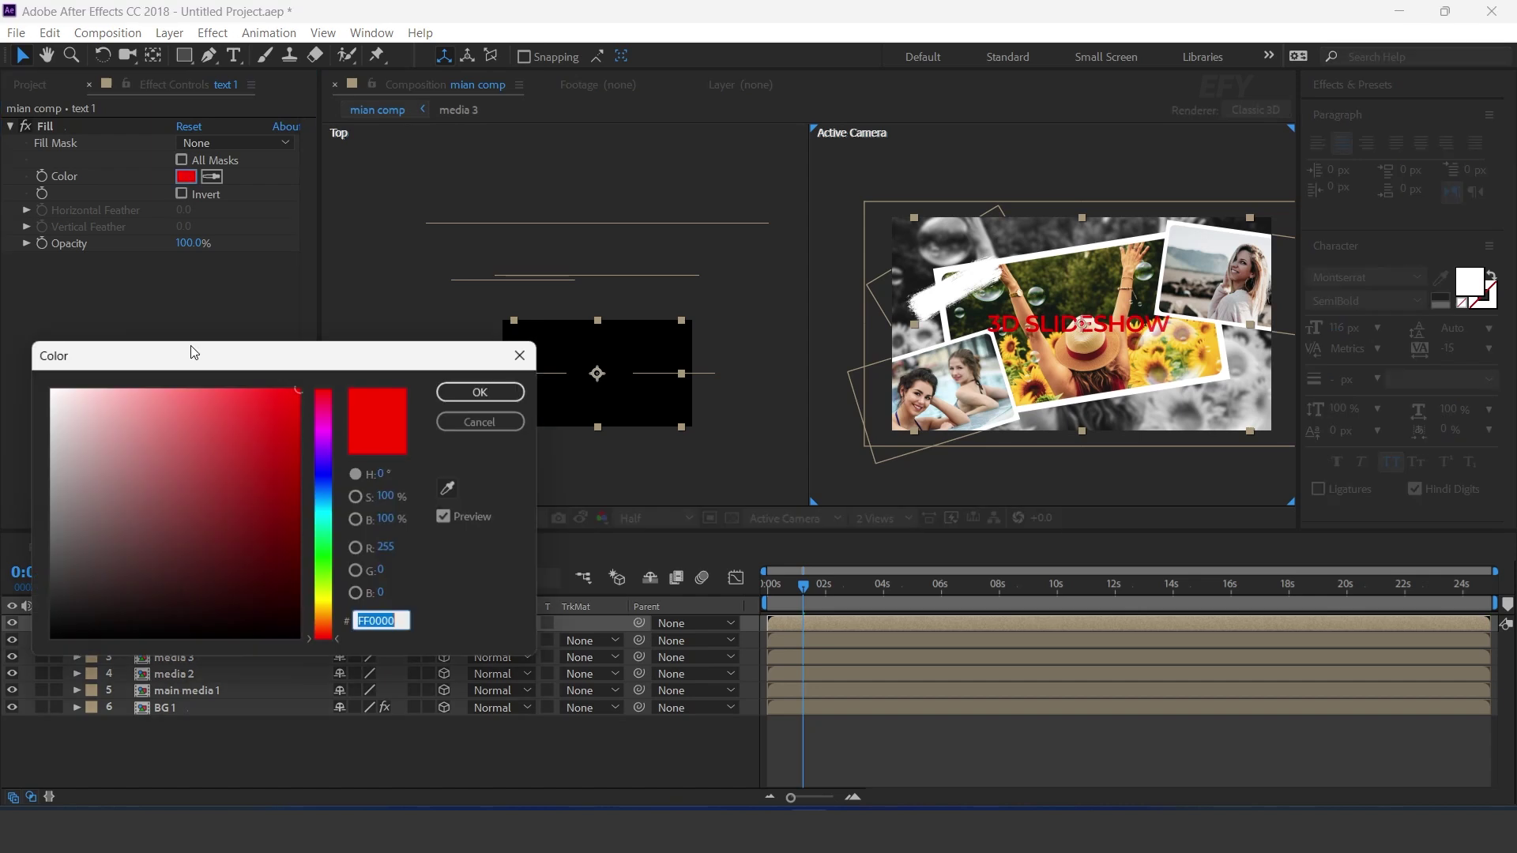
drag(79, 617, 38, 684)
click(463, 394)
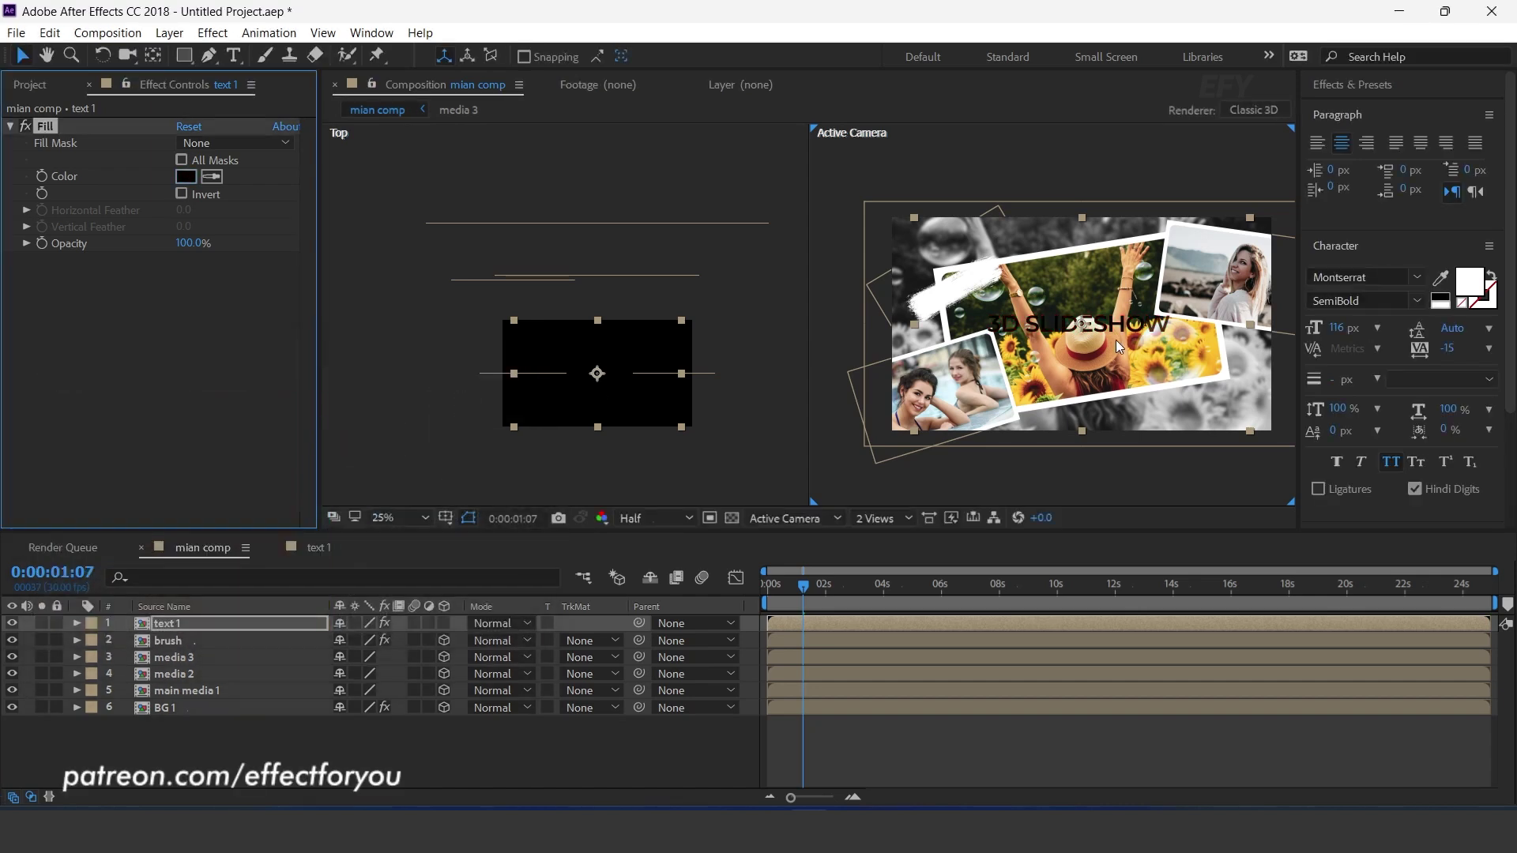
- Make text 1 a 3D layer and move it in position and depth toward the white brush stroke
key(period)
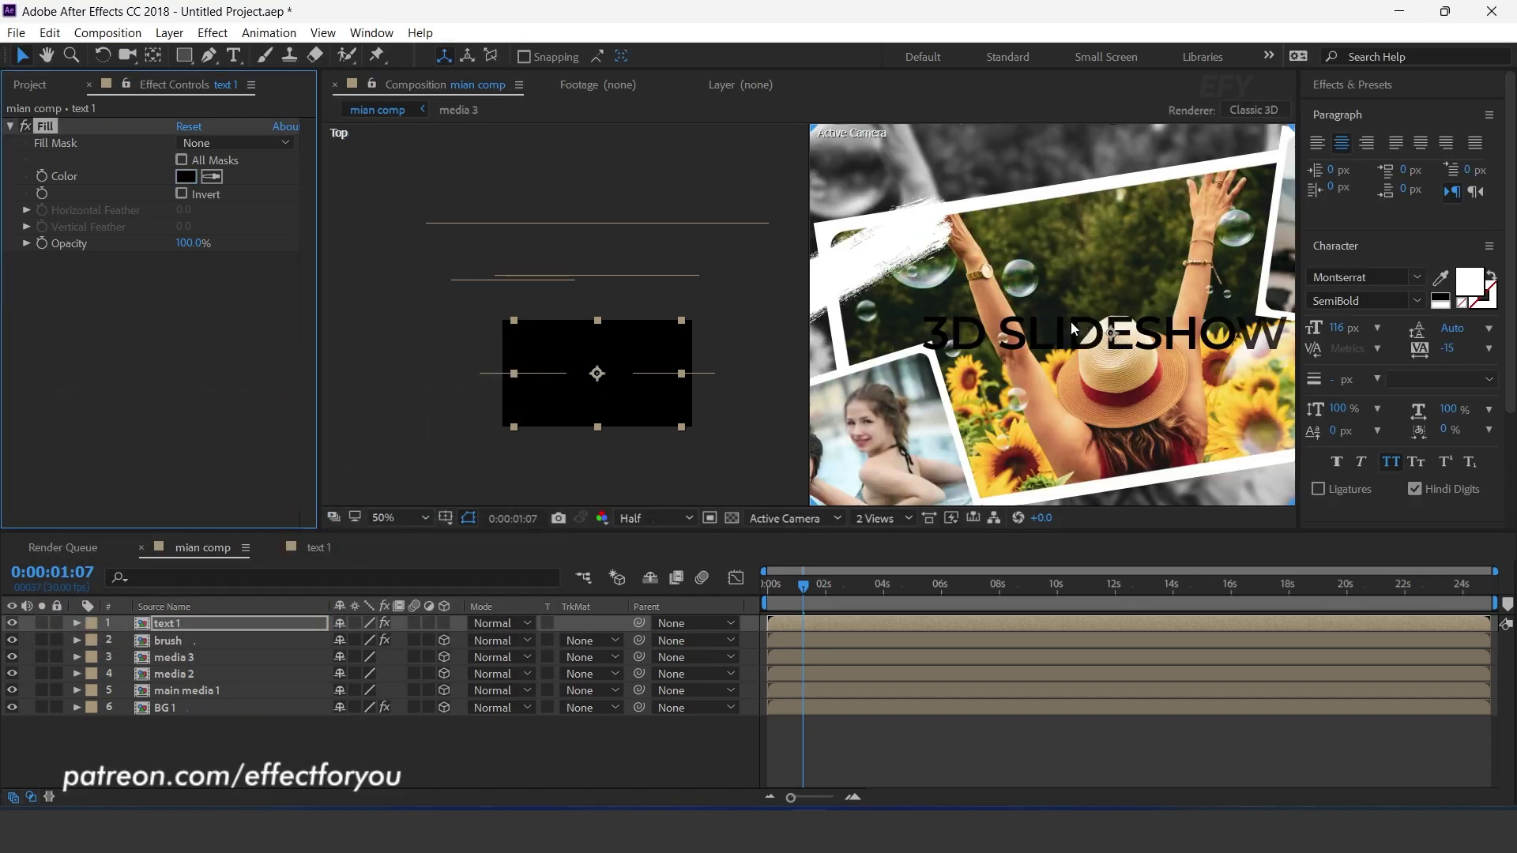
click(442, 624)
drag(1112, 301, 1157, 262)
scroll(1113, 178, down, 1)
drag(1144, 345, 1042, 371)
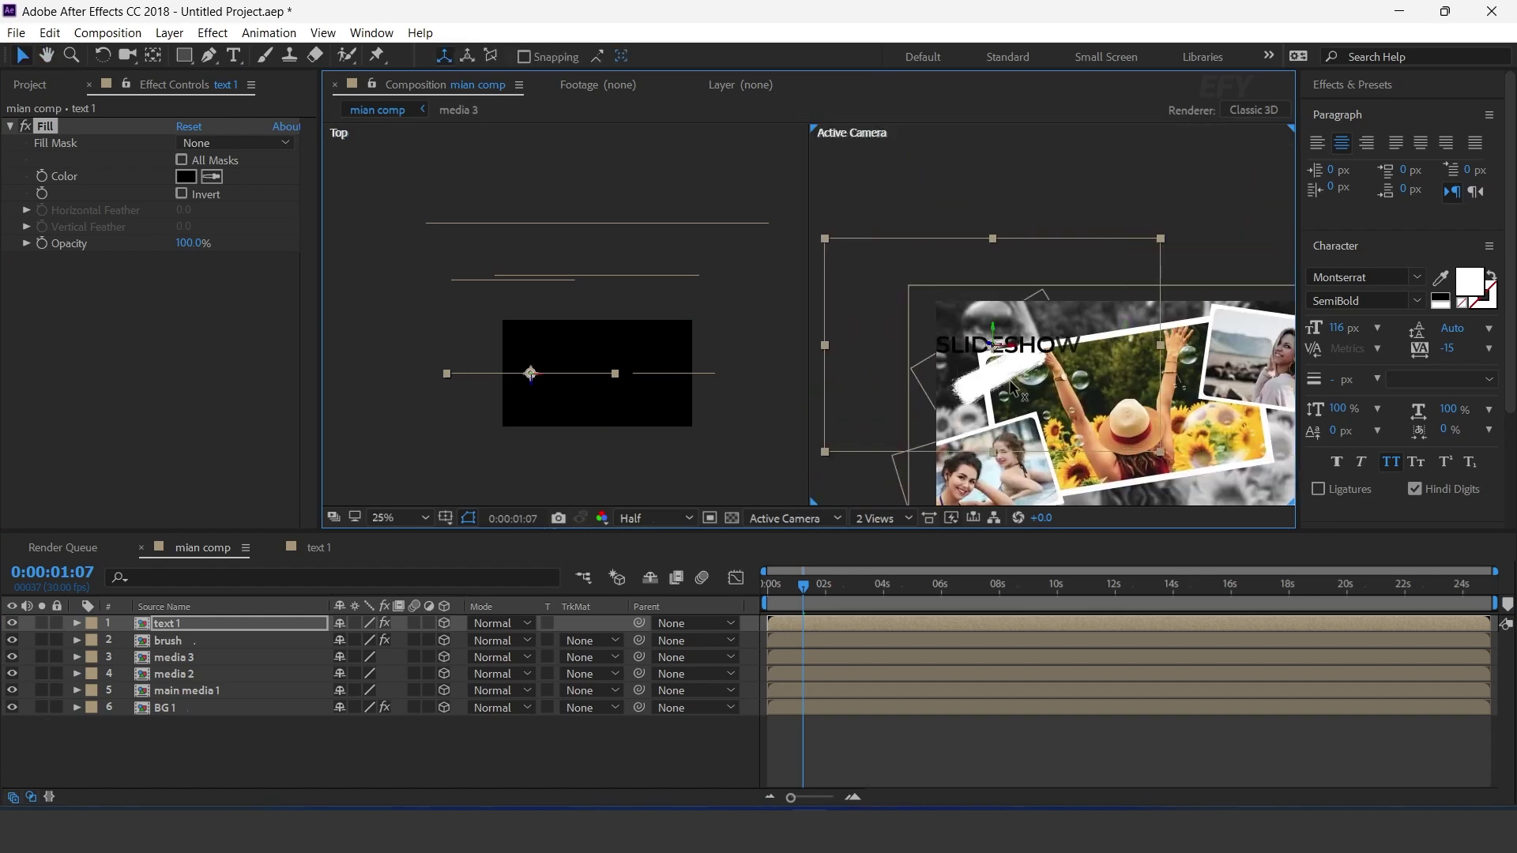
drag(542, 390, 542, 305)
scroll(1040, 341, up, 1)
drag(1042, 342, 1070, 250)
- Set text 1's Z Rotation to -29° and shift the tilted title onto the brush stroke
key(r)
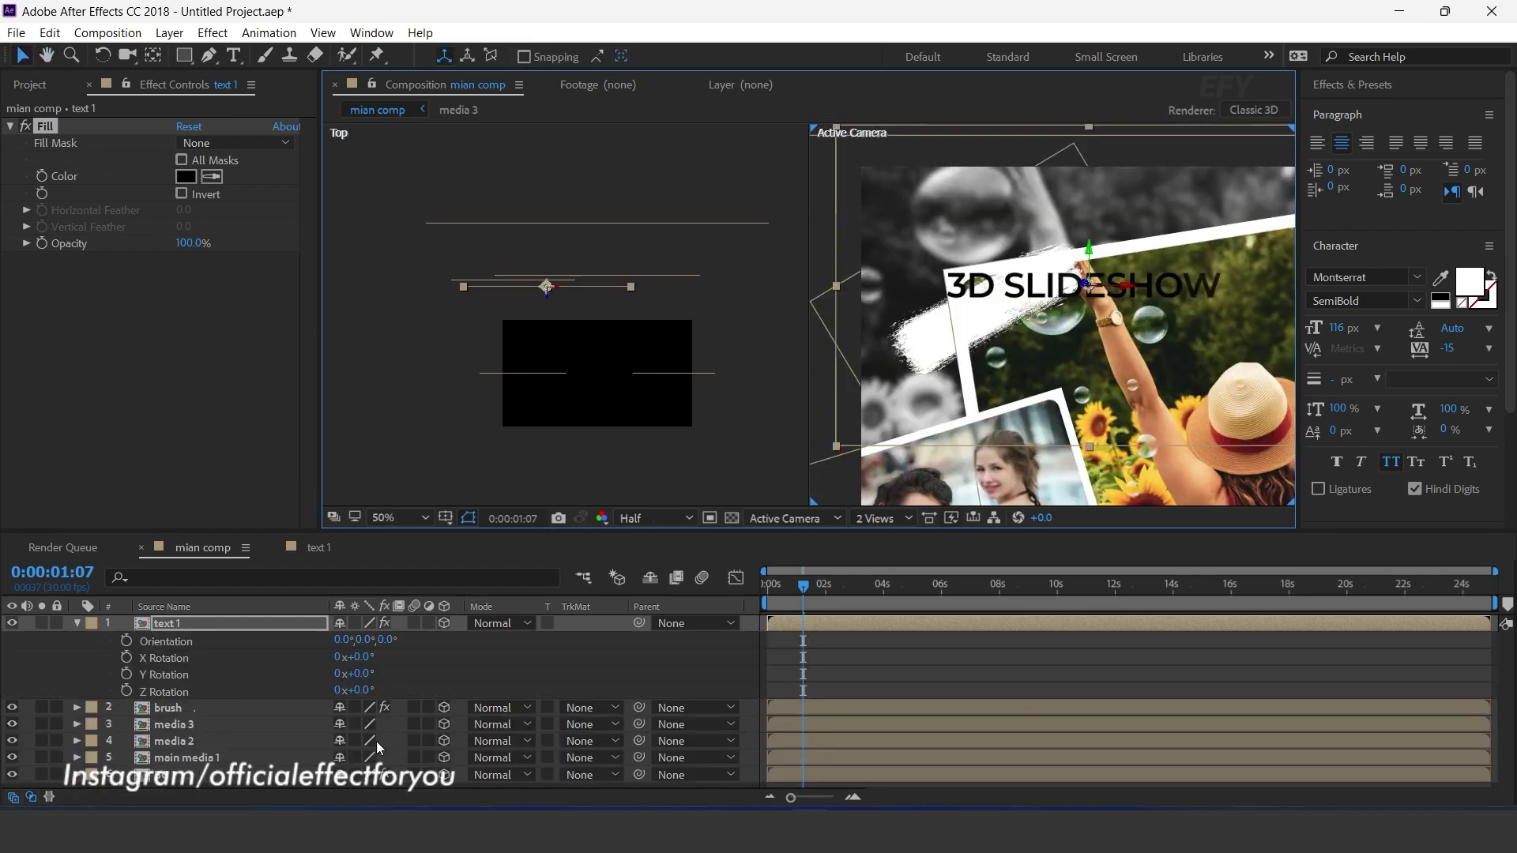
drag(360, 690, 337, 690)
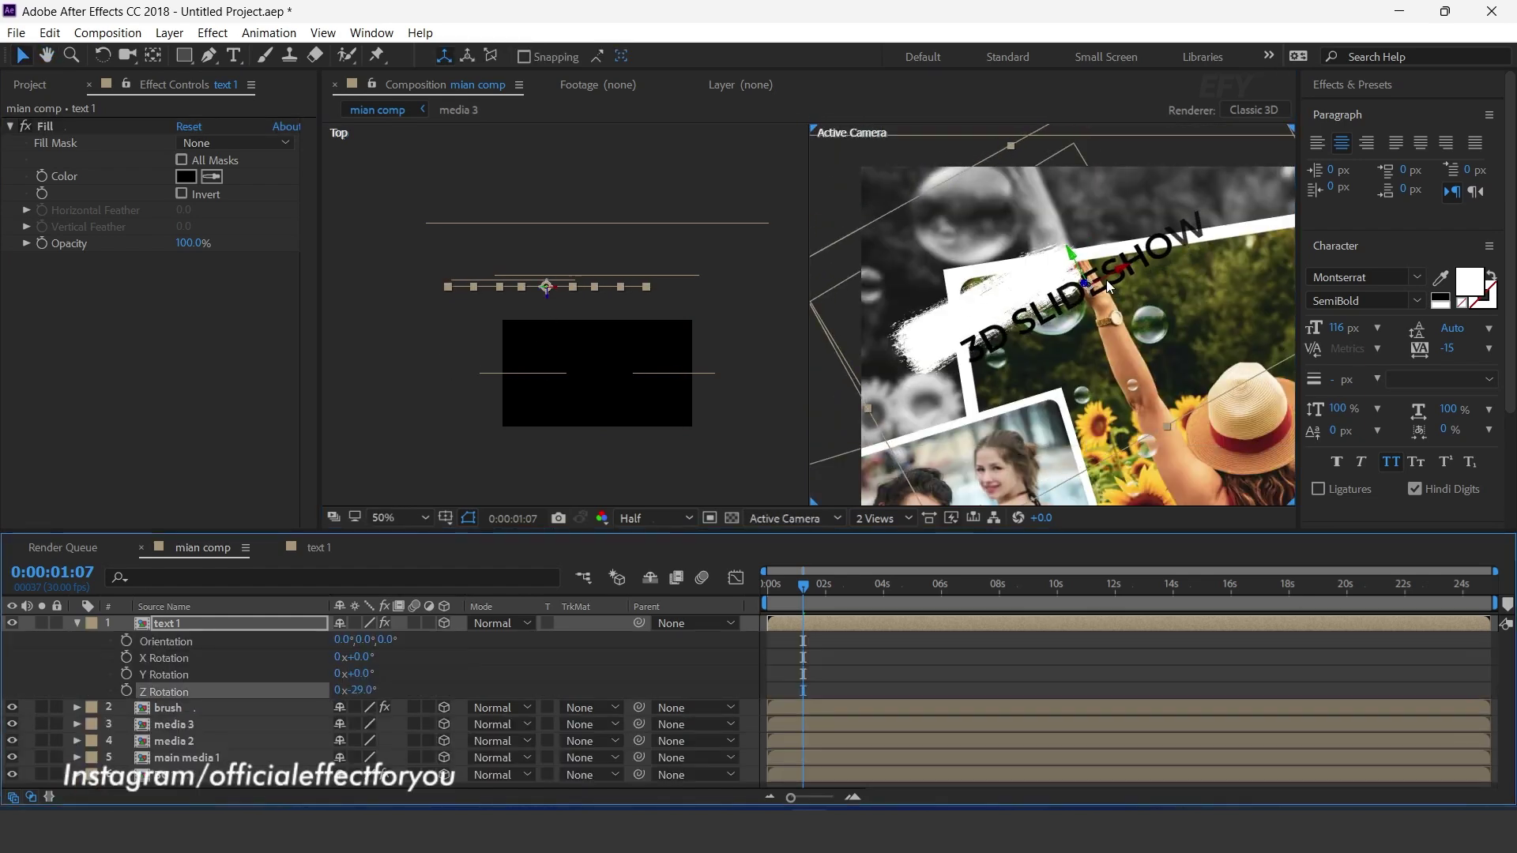
mouse_move(1122, 267)
mouse_down()
mouse_move(1054, 304)
mouse_move(976, 265)
mouse_up()
- Scale text 1 down to 55% and fine-tune its position so the title fits on the brush stroke
key(shift+s)
drag(413, 640, 382, 640)
drag(1052, 284, 1029, 290)
key(ctrl+z)
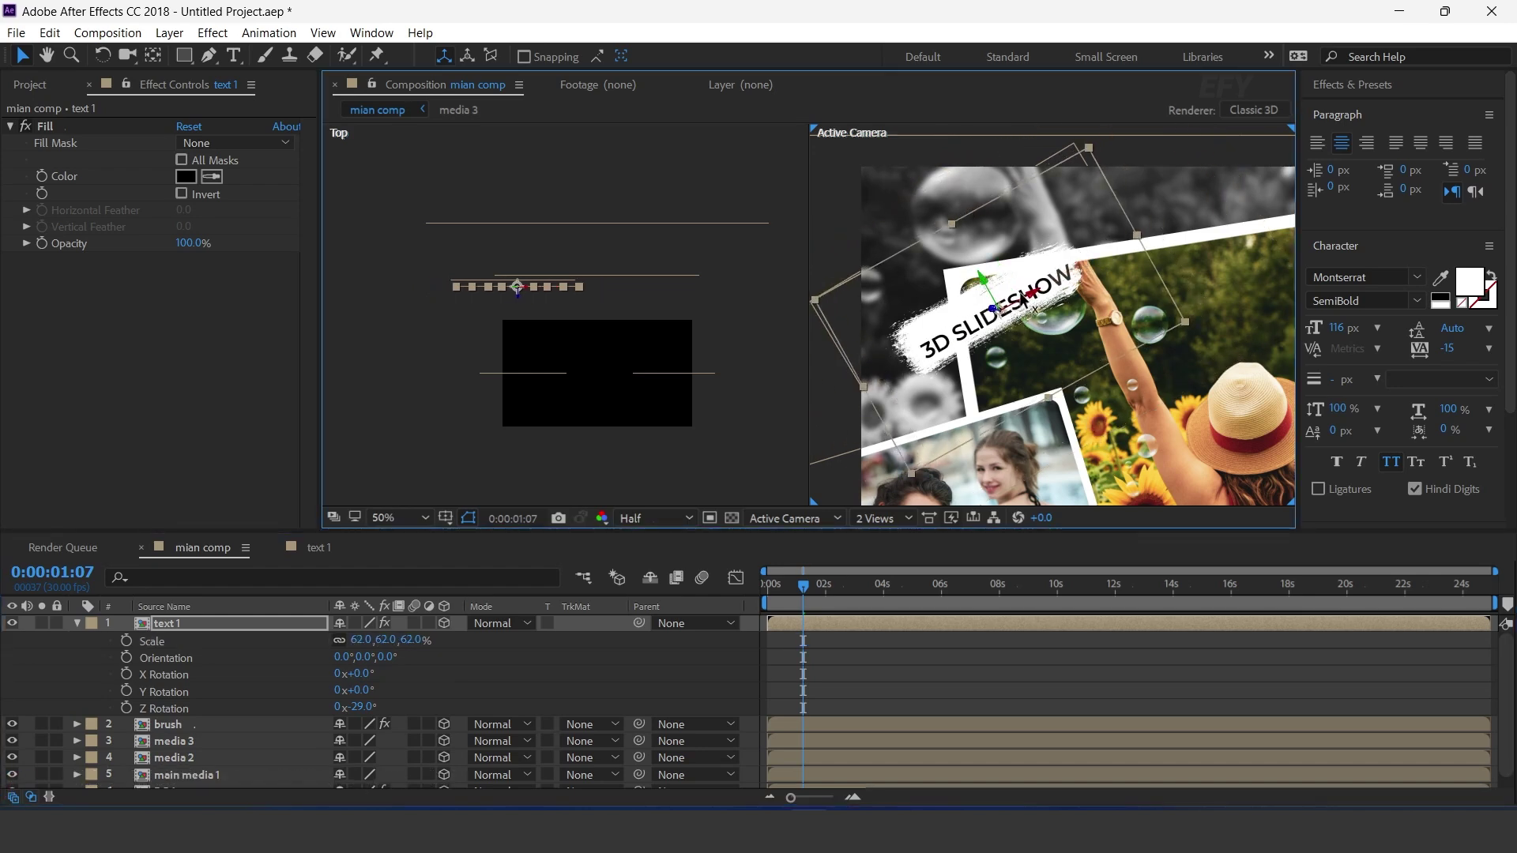
drag(403, 640, 399, 641)
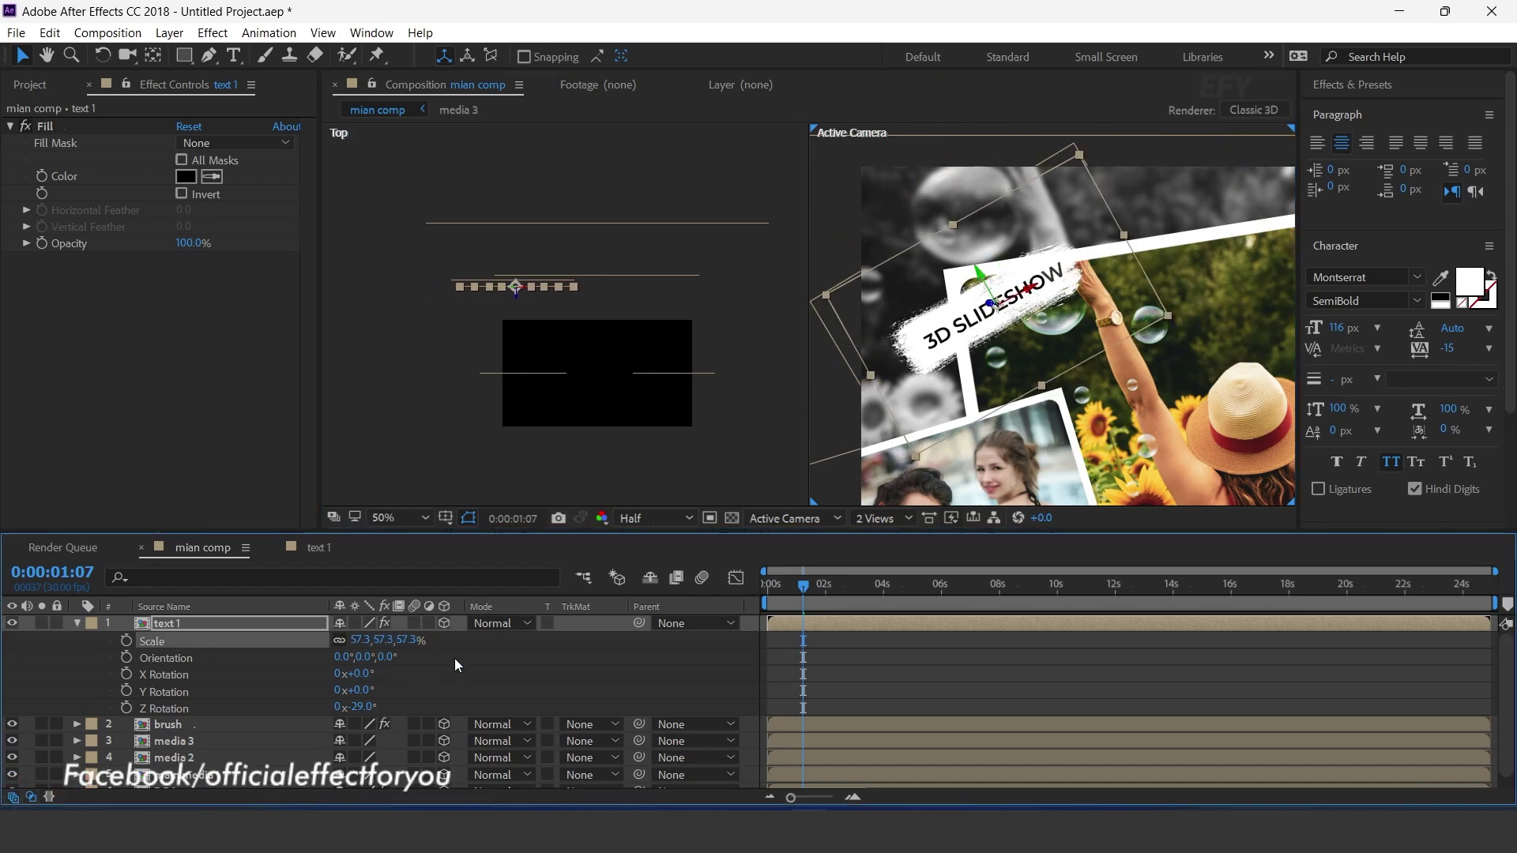
text(55)
key(Return)
drag(1035, 292, 1029, 291)
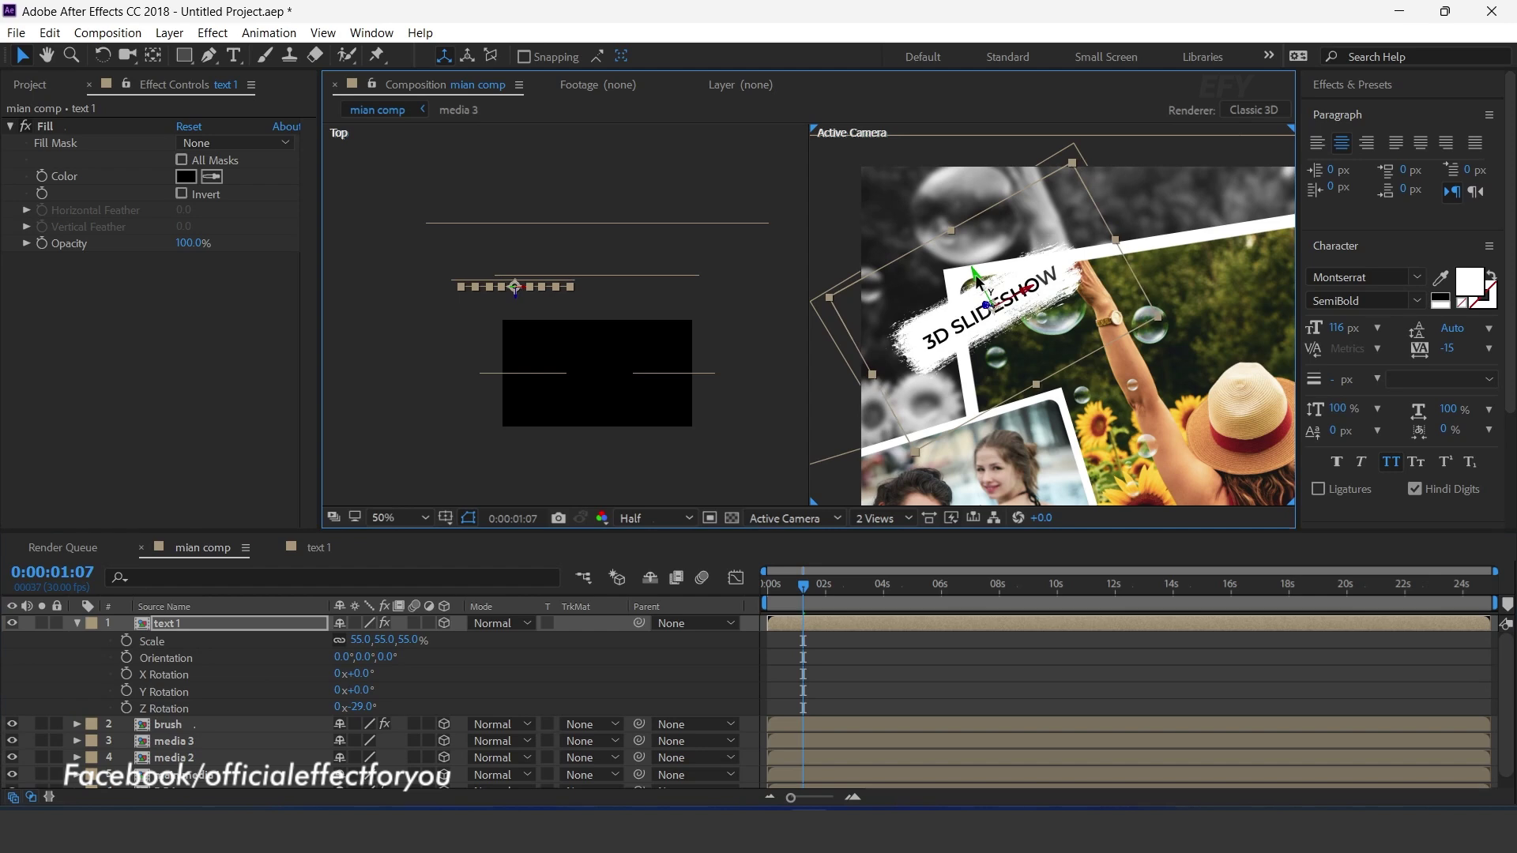
- Apply a Drop Shadow effect to text 1, set its opacity to 31% and adjust the shadow distance
click(177, 625)
key(ctrl+space)
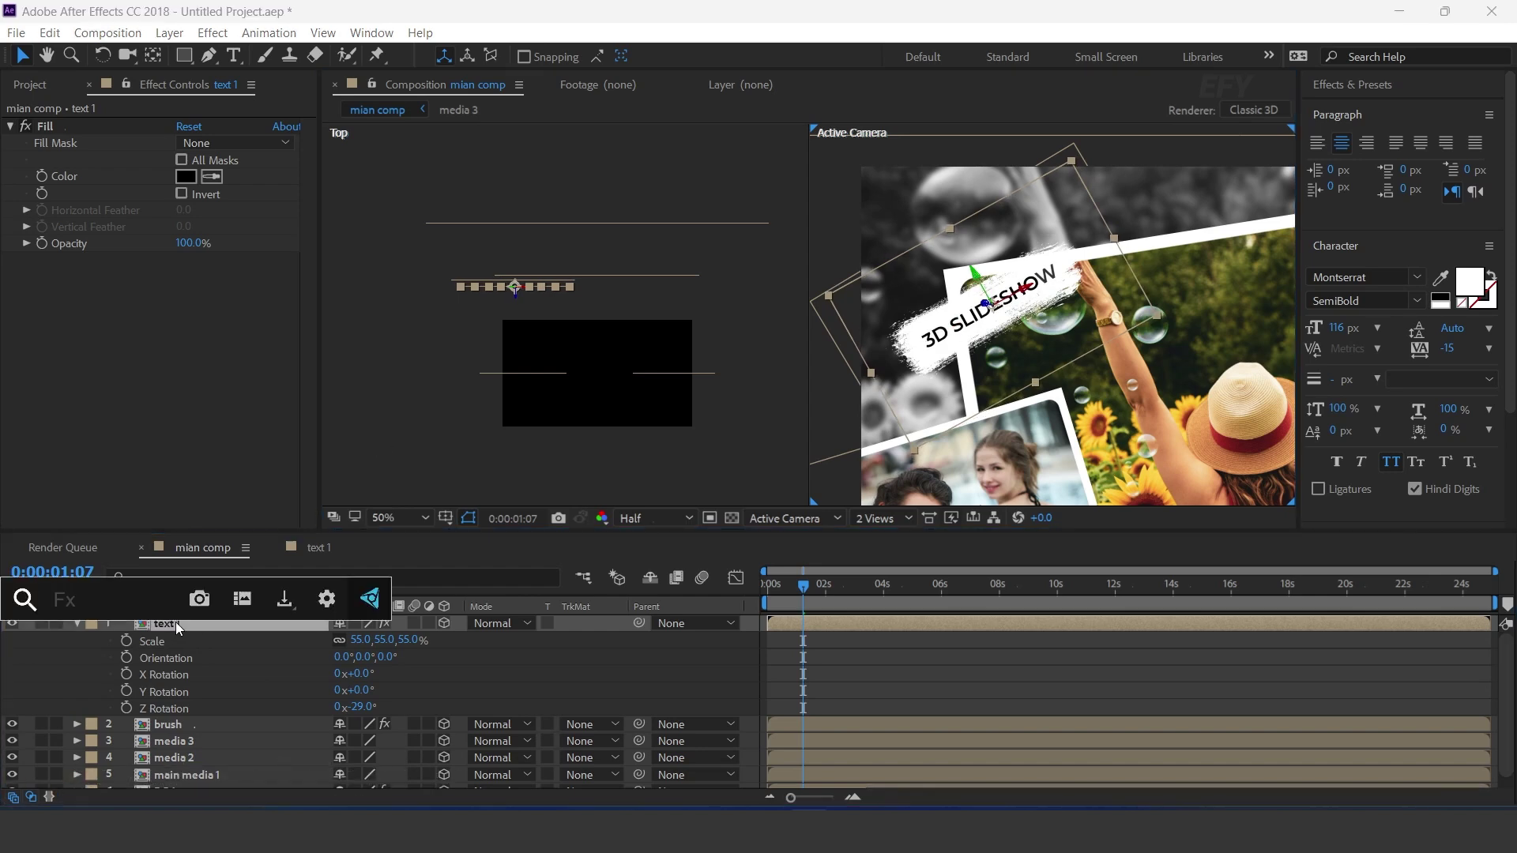
text(drop)
key(Return)
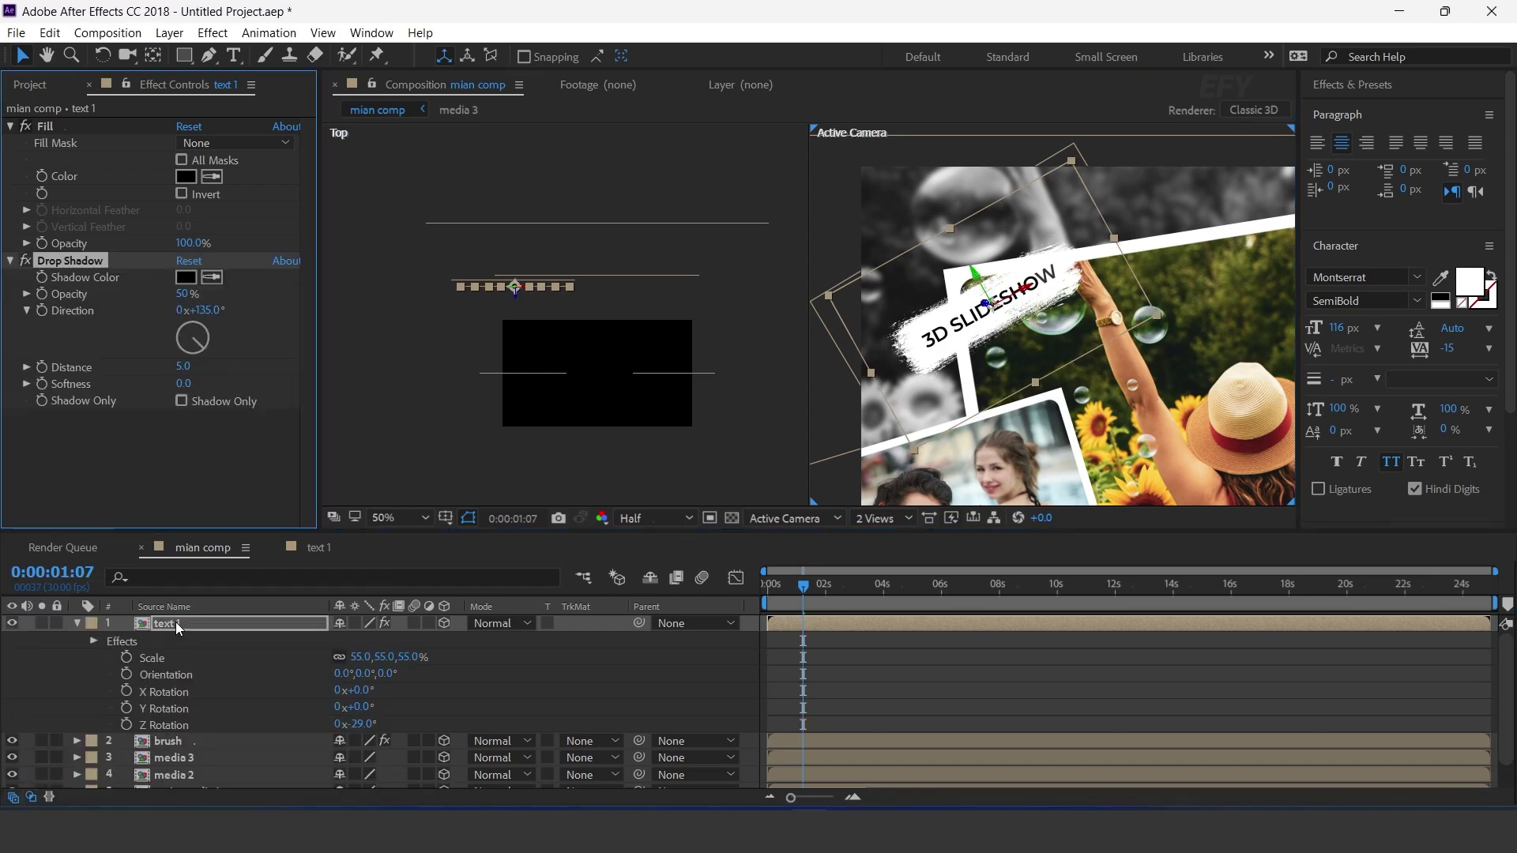
scroll(1045, 367, up, 2)
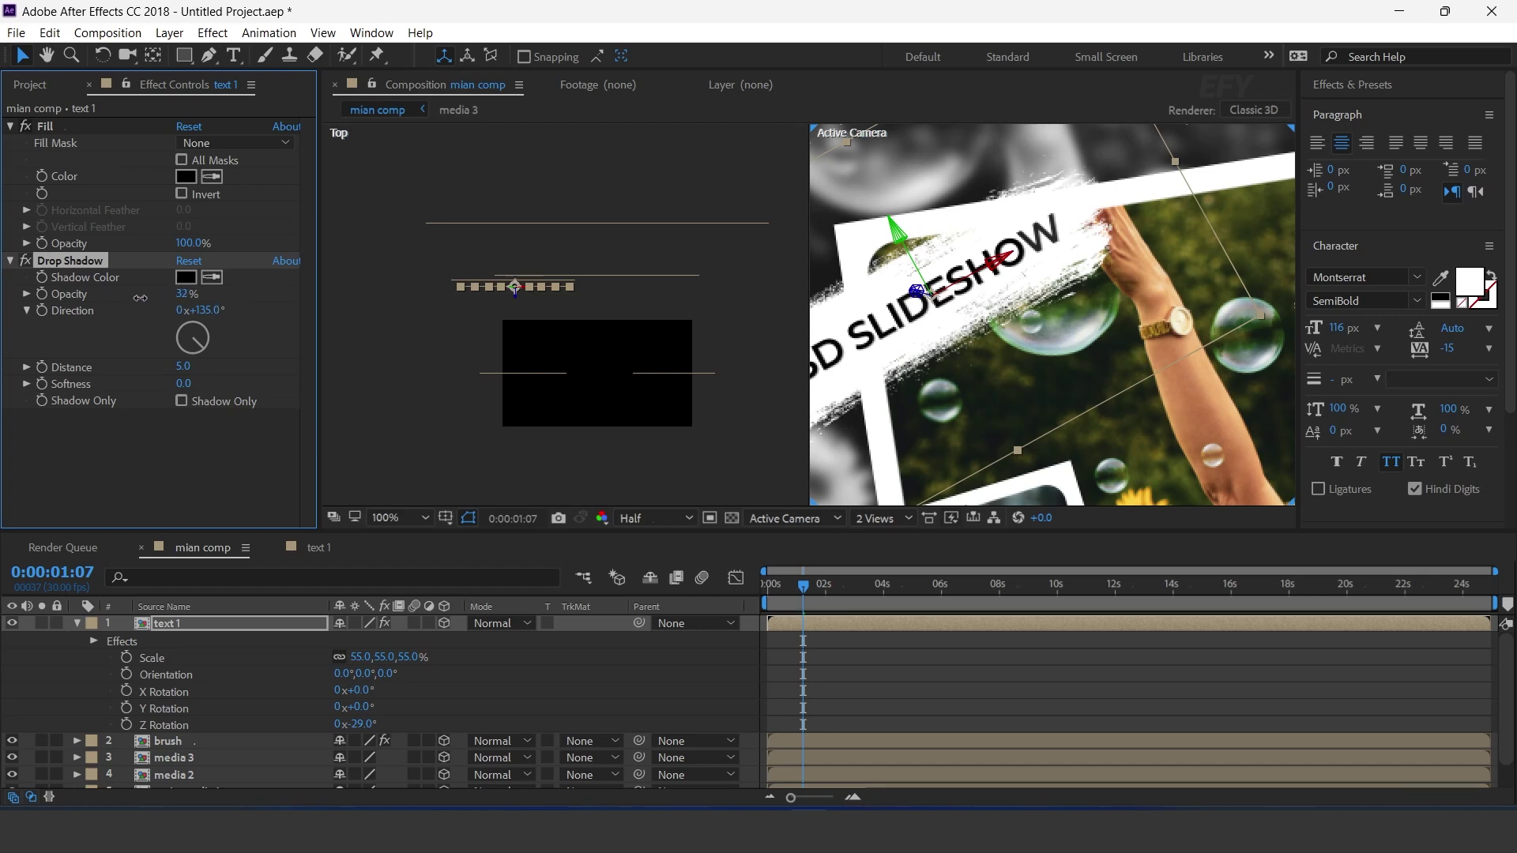
drag(182, 368, 187, 366)
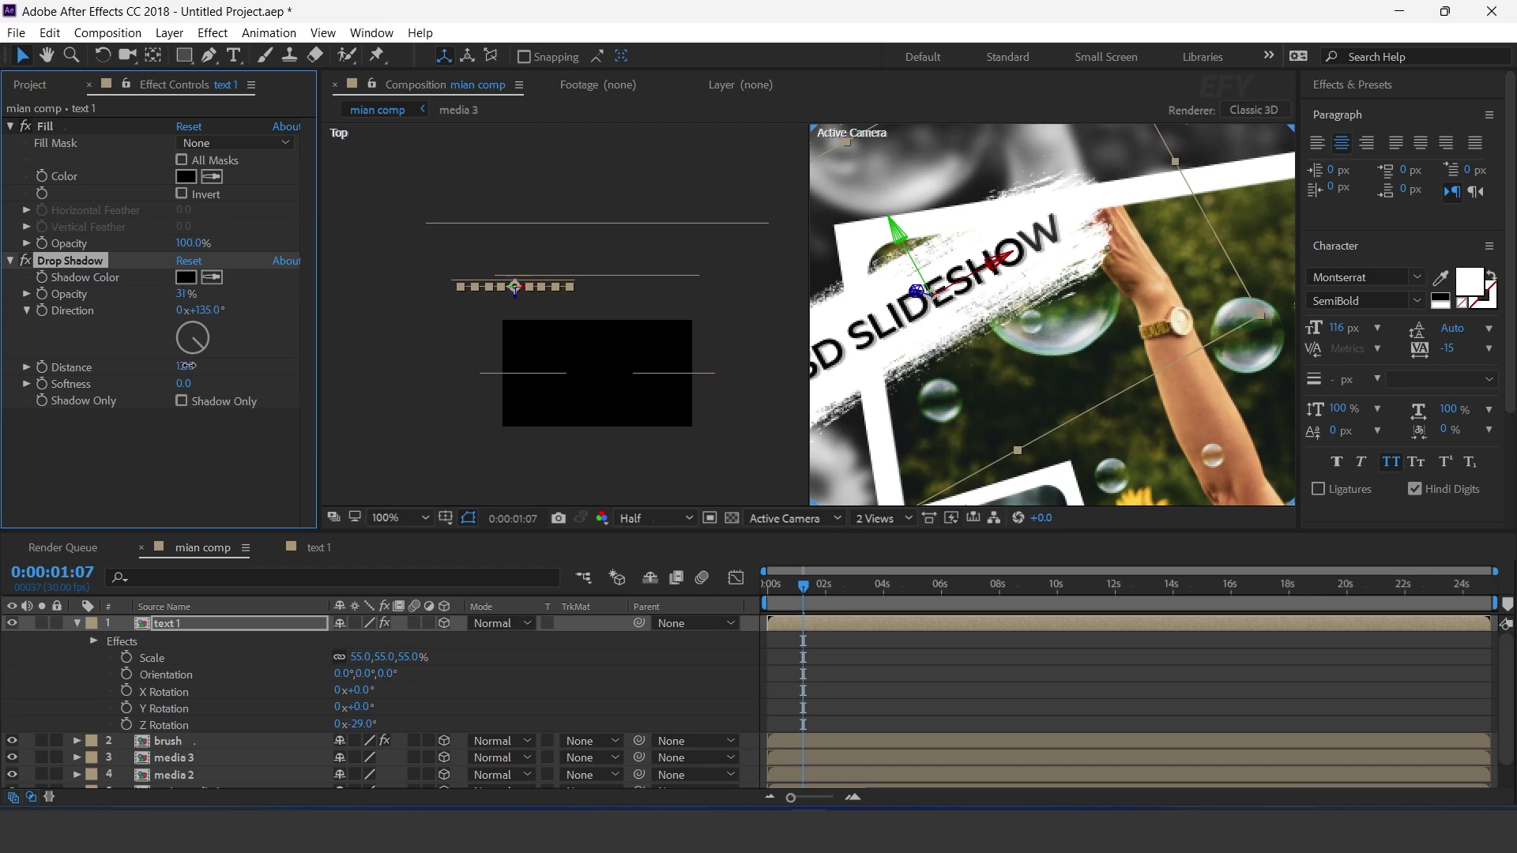
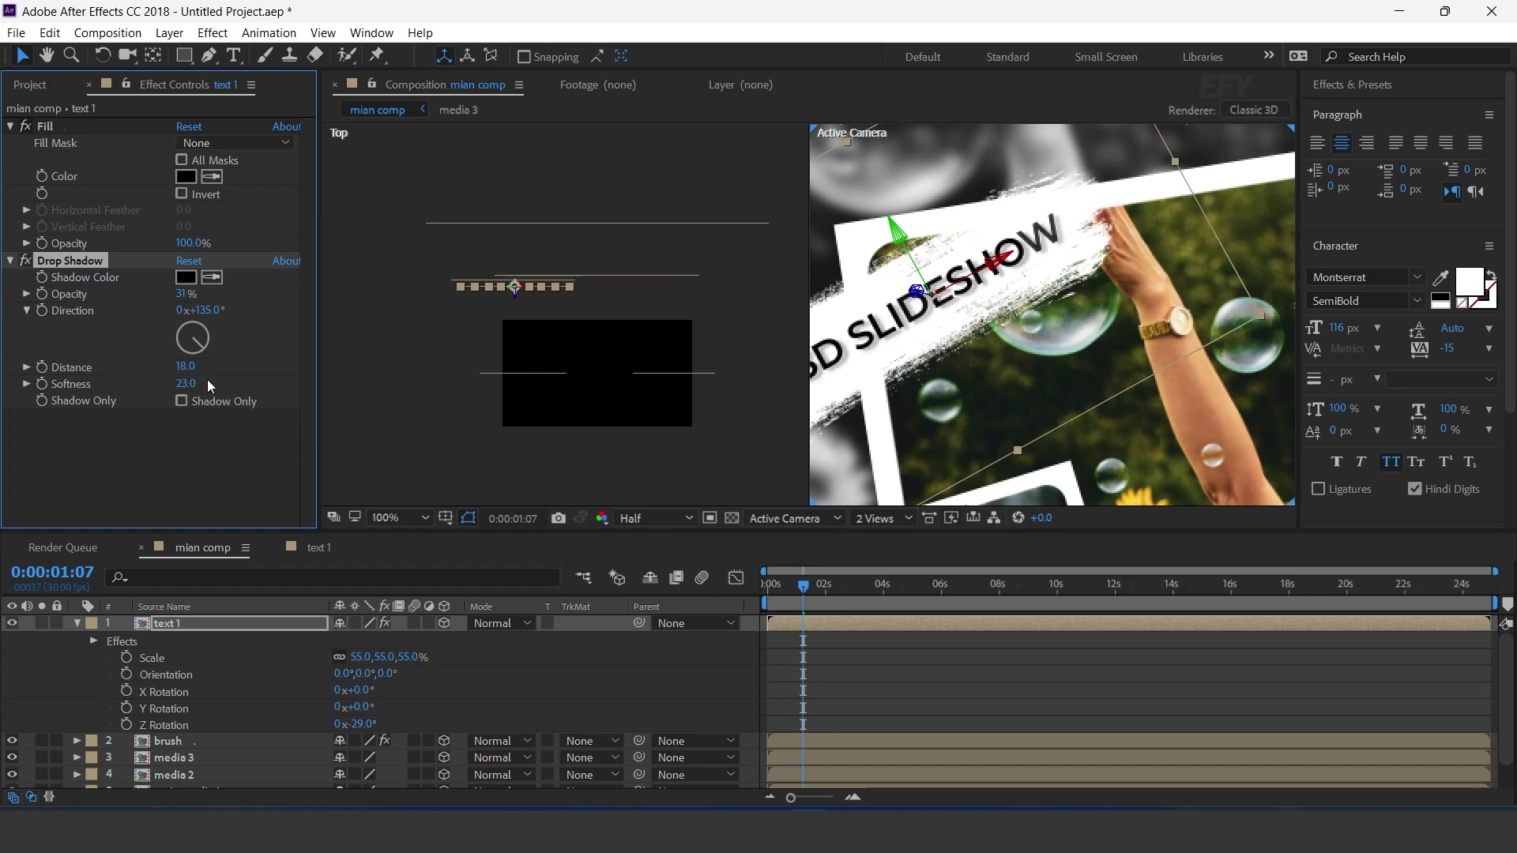
- Collapse text 1's properties and switch the composition viewer to a single Active Camera view
scroll(975, 347, down, 1)
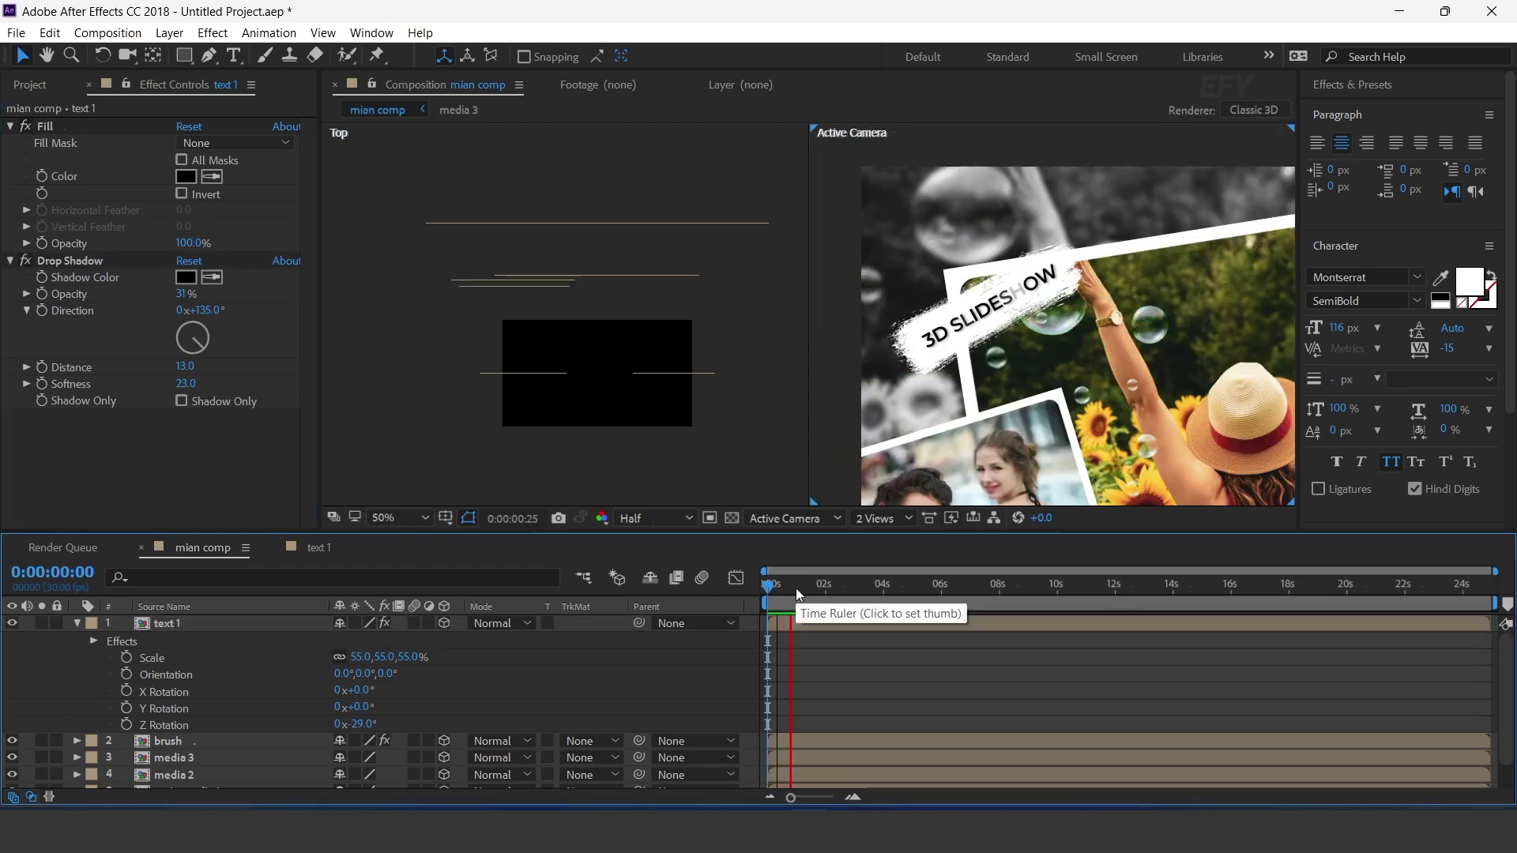
click(862, 588)
click(76, 624)
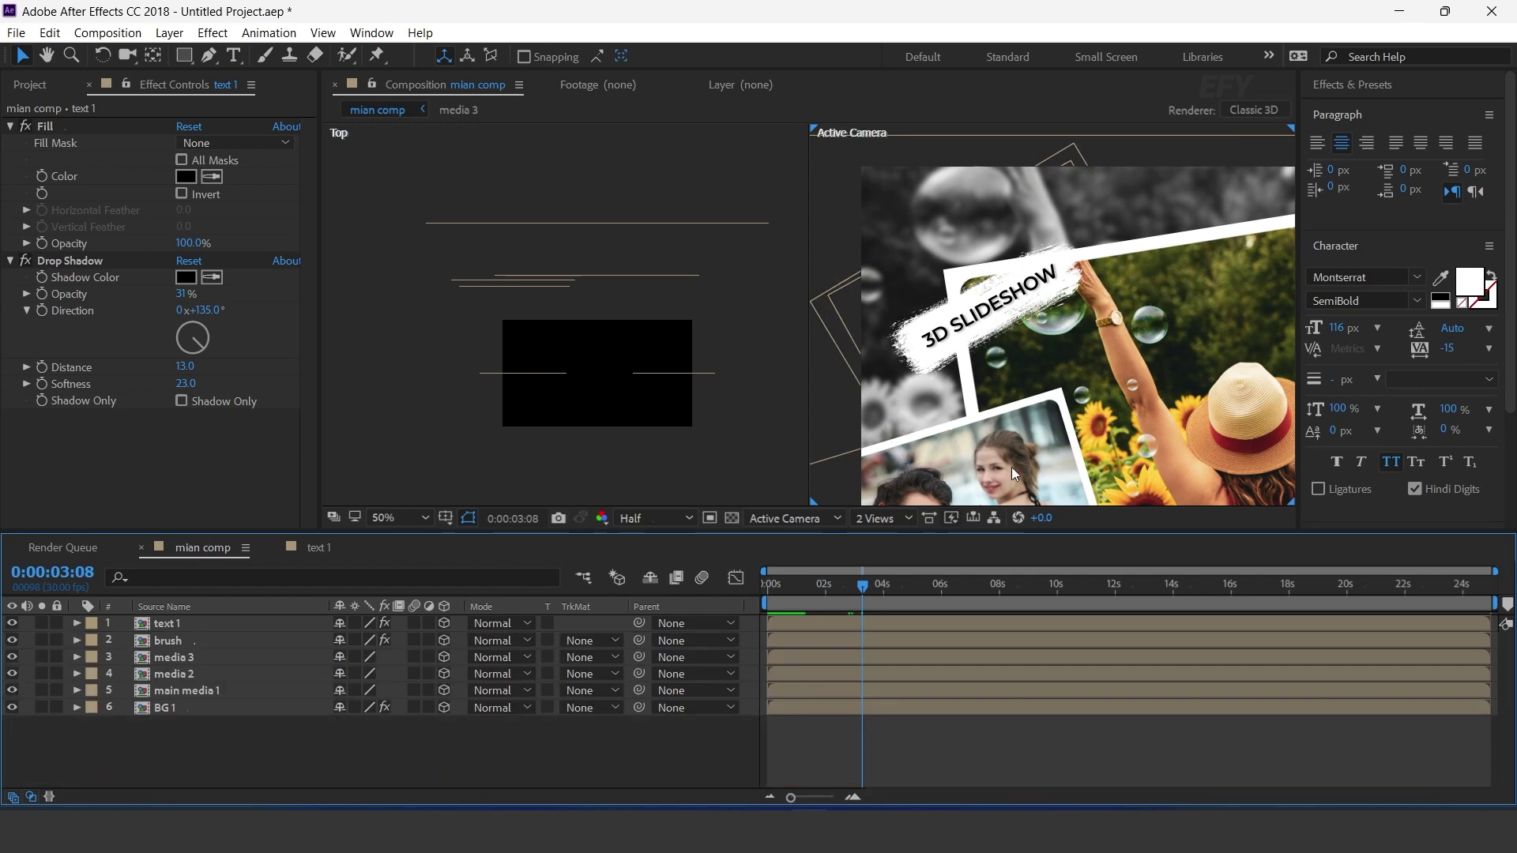
scroll(1076, 301, down, 2)
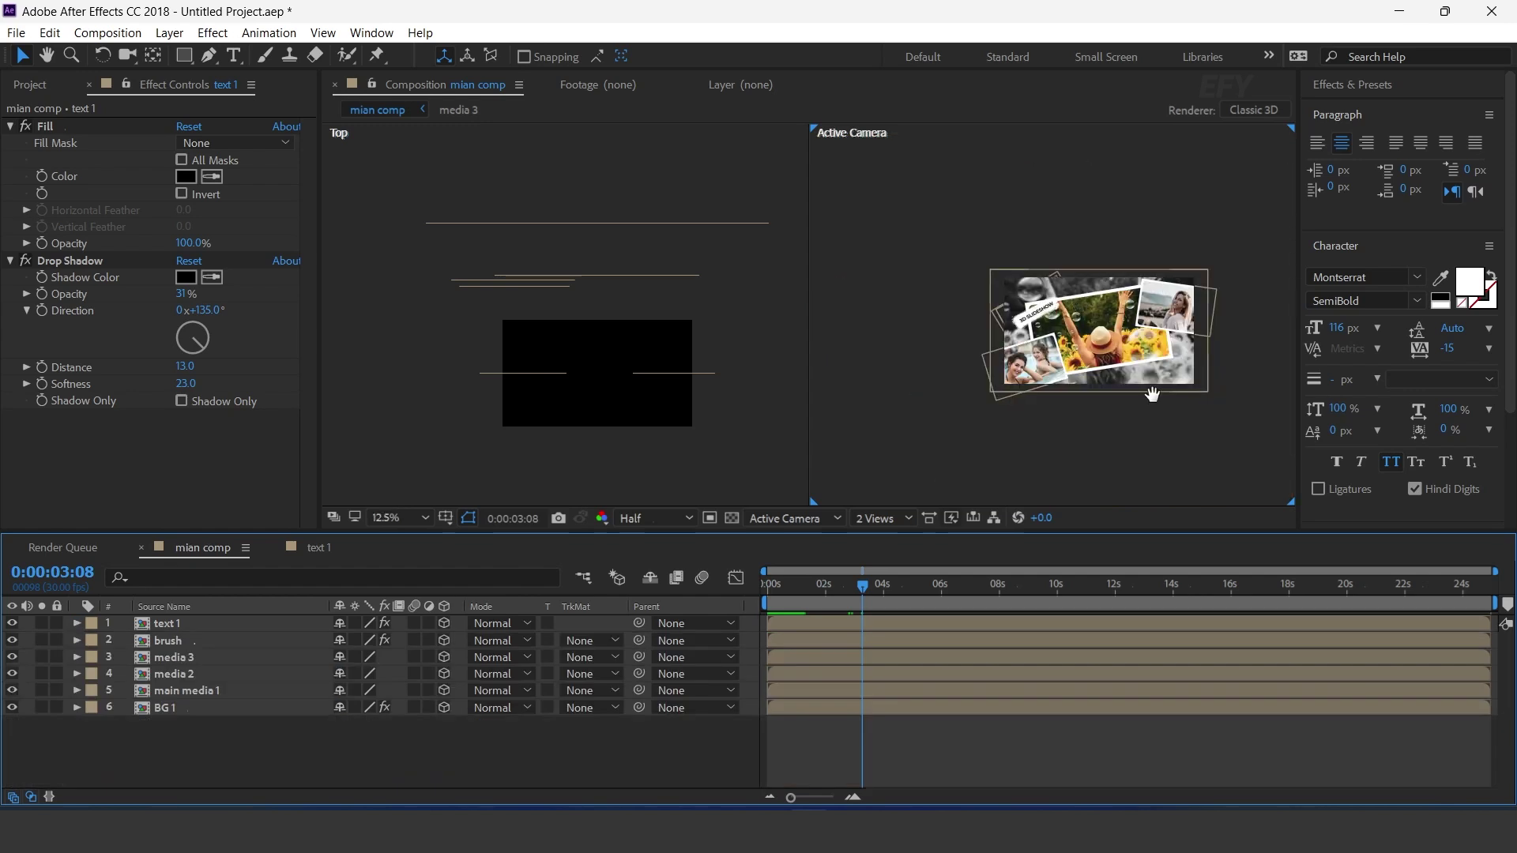
drag(1152, 394, 1077, 372)
click(883, 518)
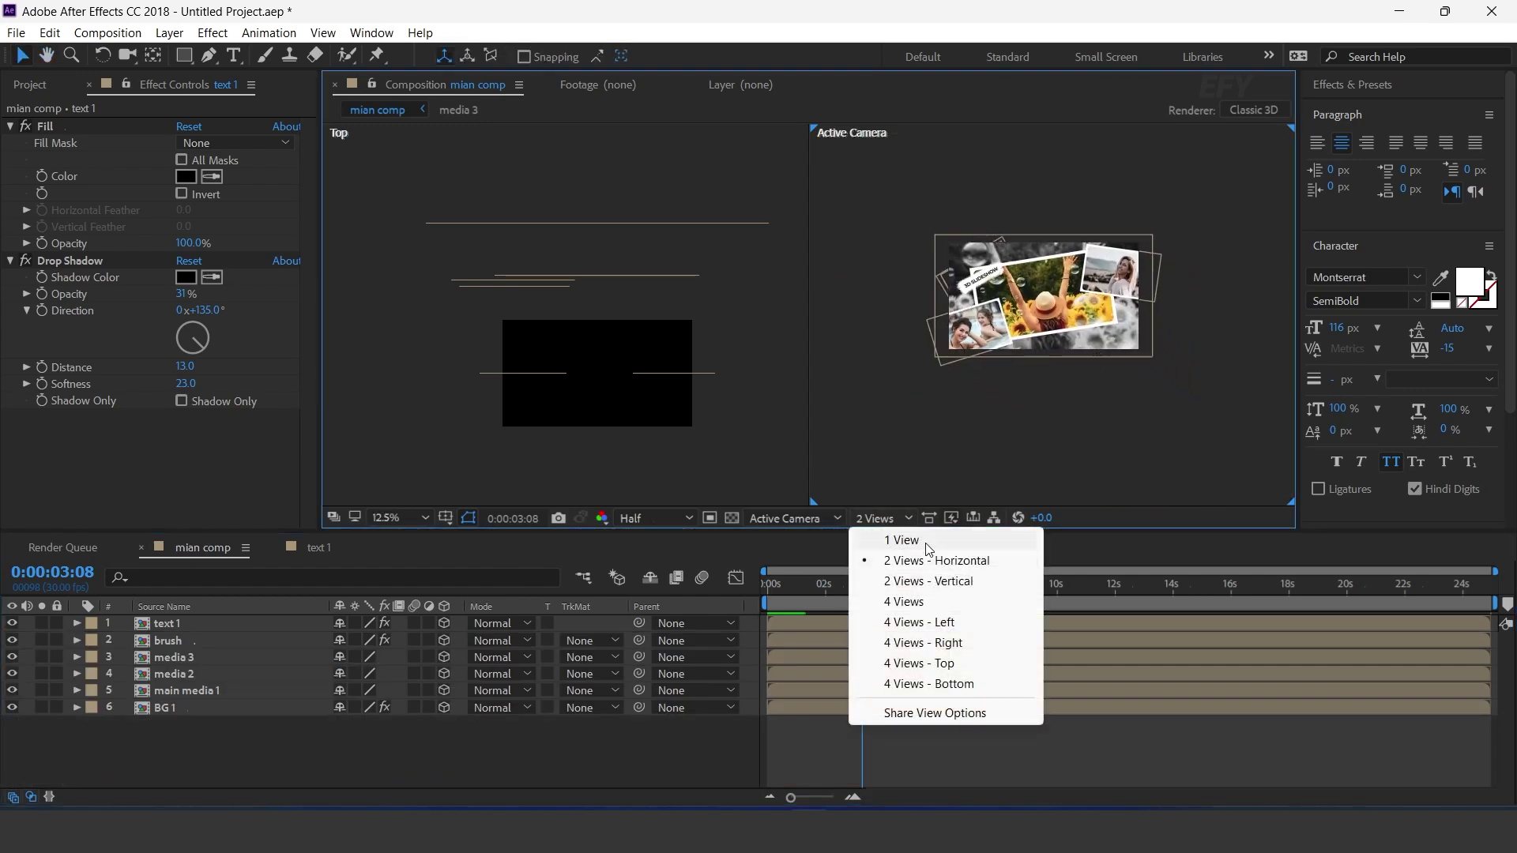
click(902, 541)
scroll(846, 395, up, 1)
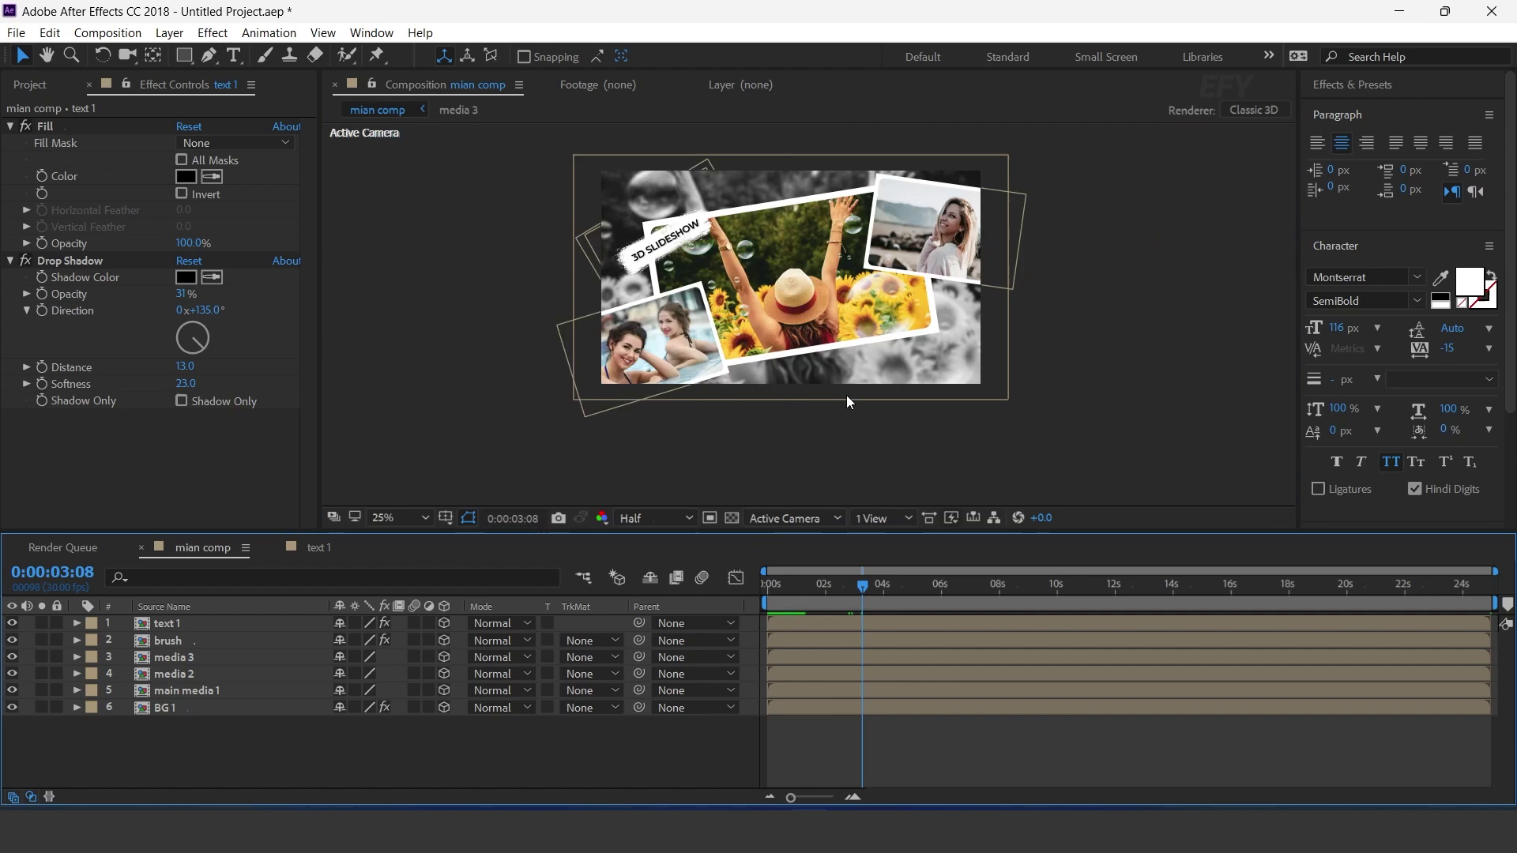
- Create a new composition named "line element"
click(47, 85)
click(97, 506)
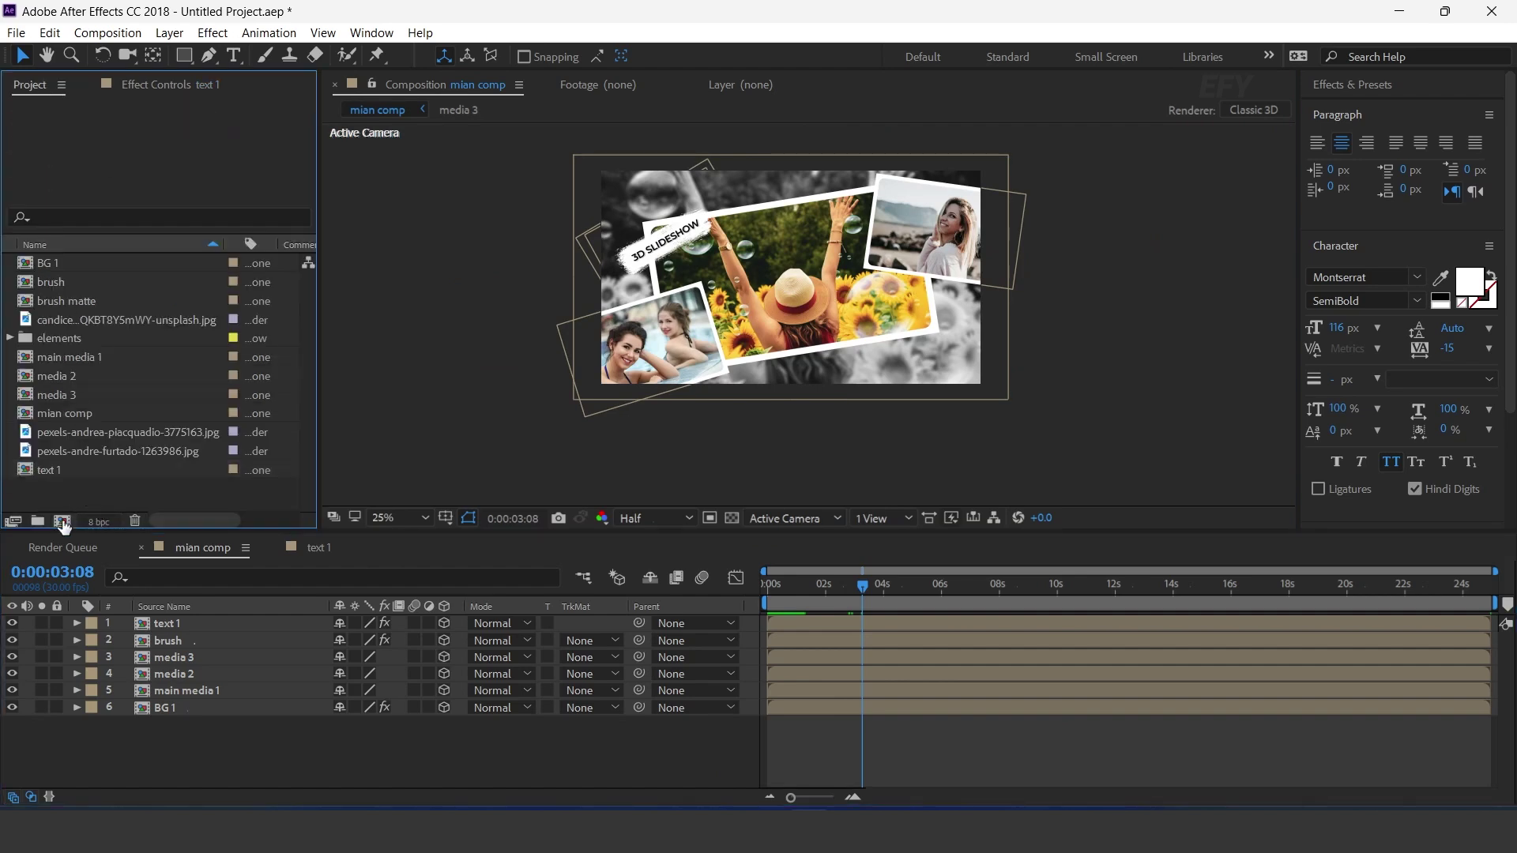
click(62, 521)
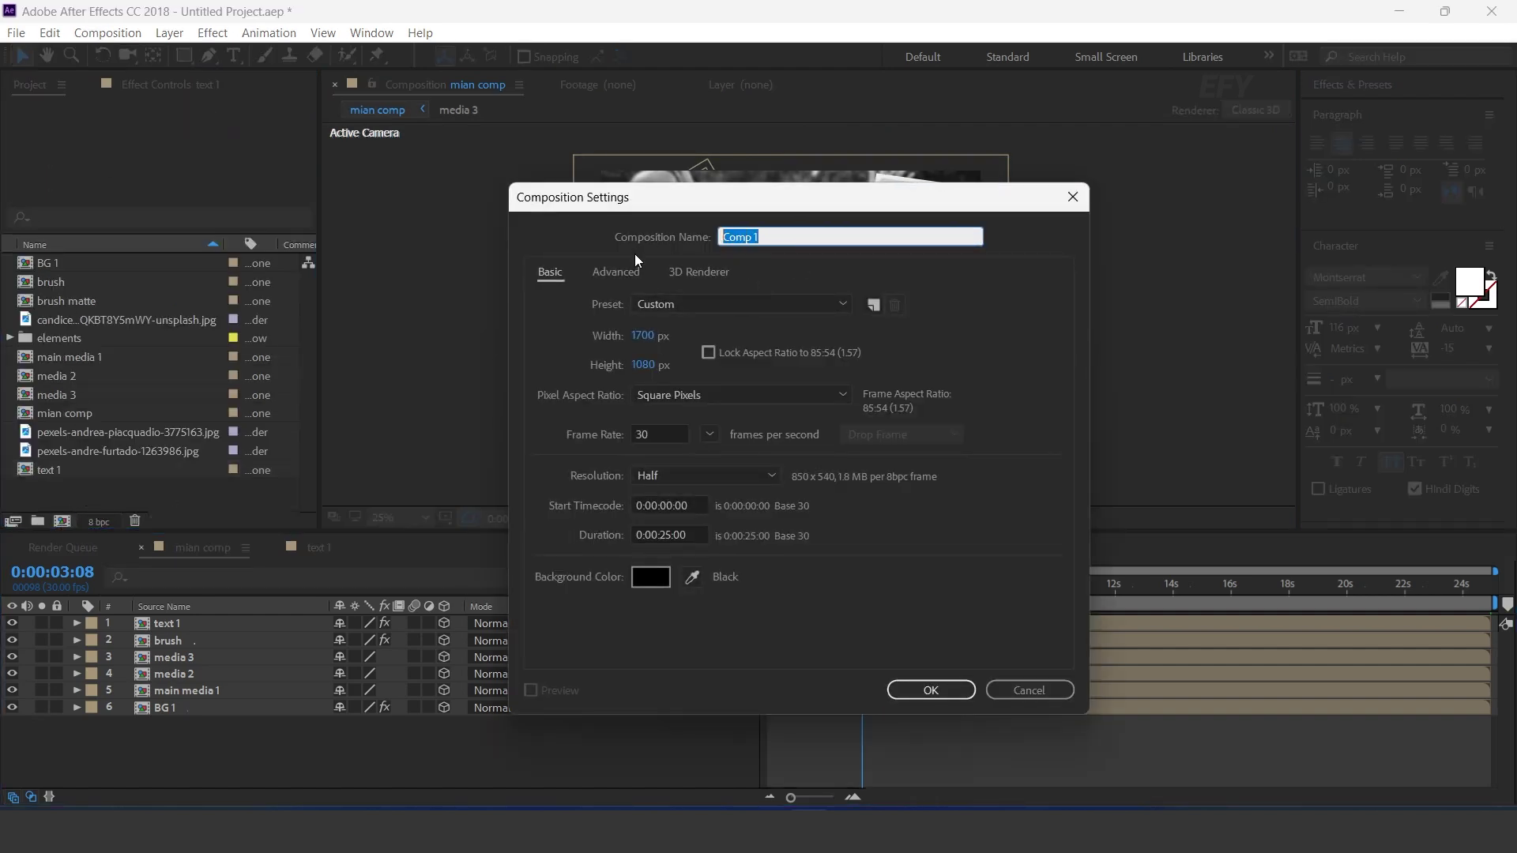
text(line element)
key(Return)
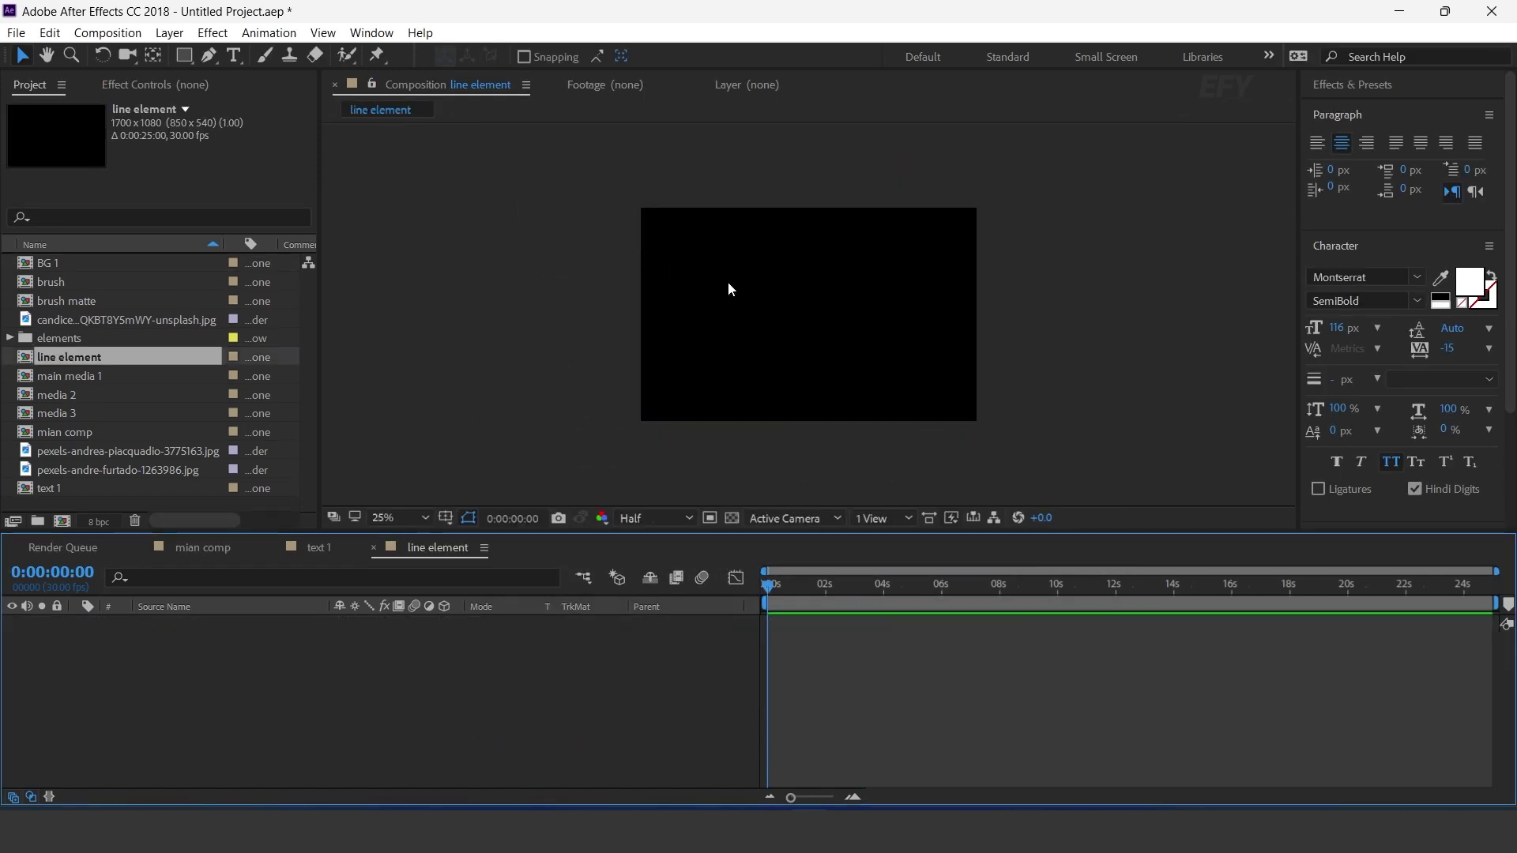
- Draw a wavy line across the frame with the Pen tool at a 10 px stroke width, and make its shape layer 3D
click(208, 55)
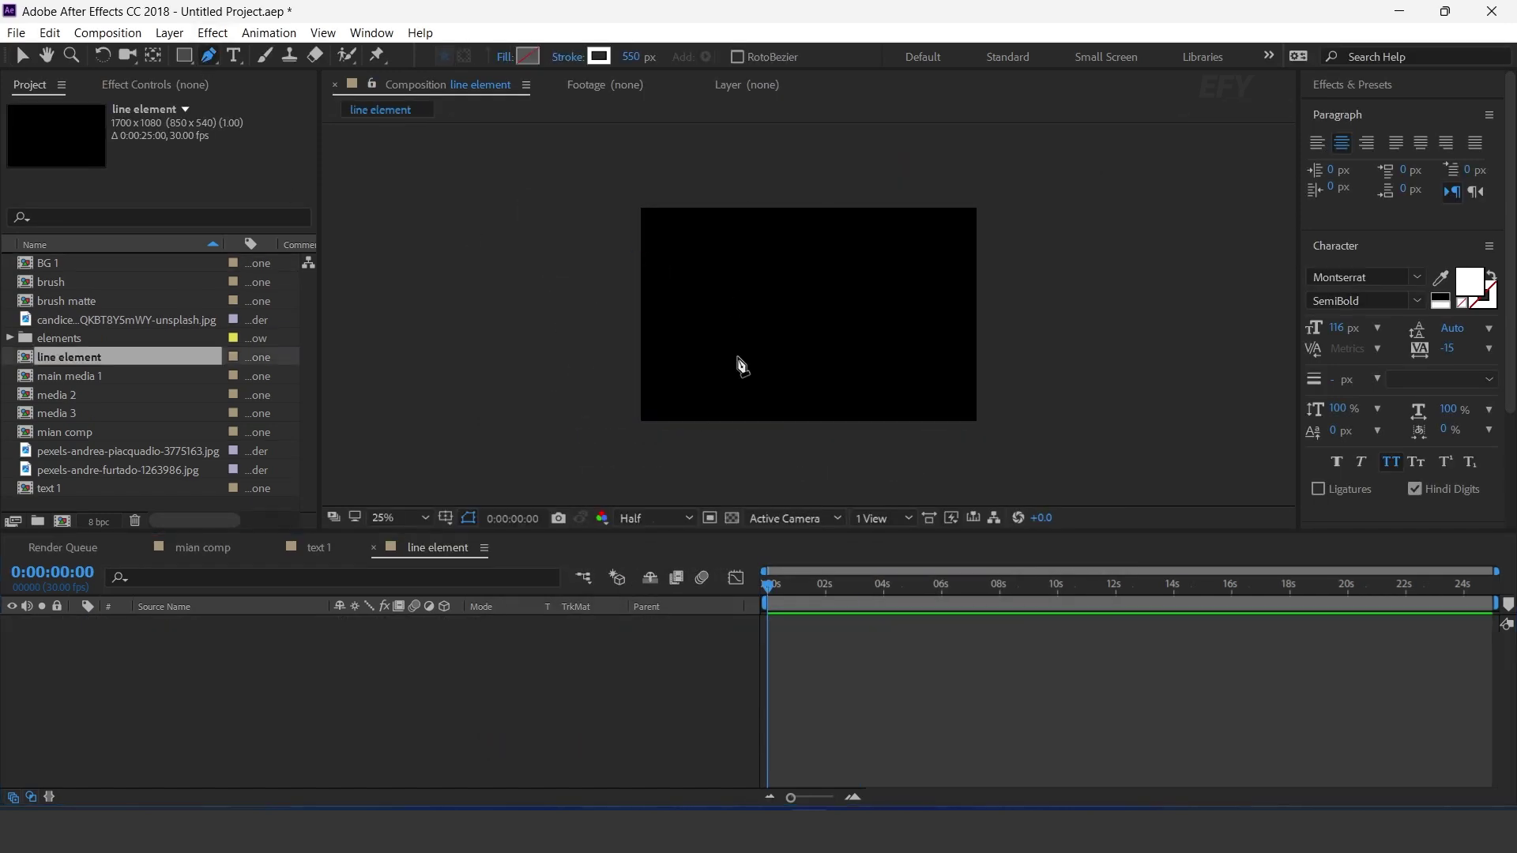
drag(643, 60, 632, 63)
text(10)
key(Return)
click(494, 301)
drag(717, 301, 832, 254)
drag(999, 301, 1103, 364)
click(237, 688)
click(209, 629)
click(444, 622)
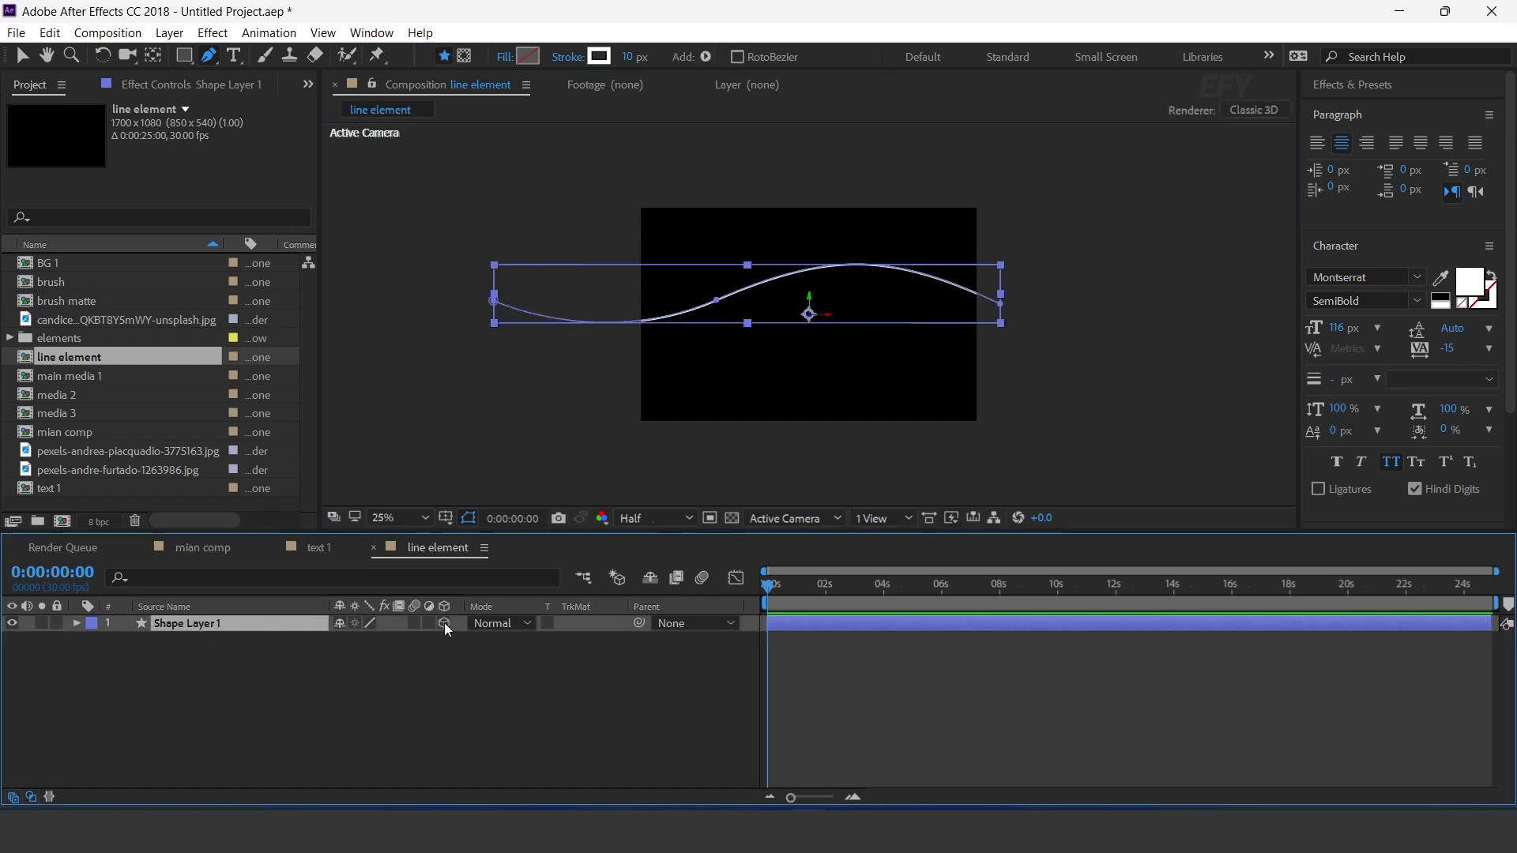
- Add dashes to the stroke of the wavy line's shape layer
click(76, 623)
click(93, 641)
click(111, 659)
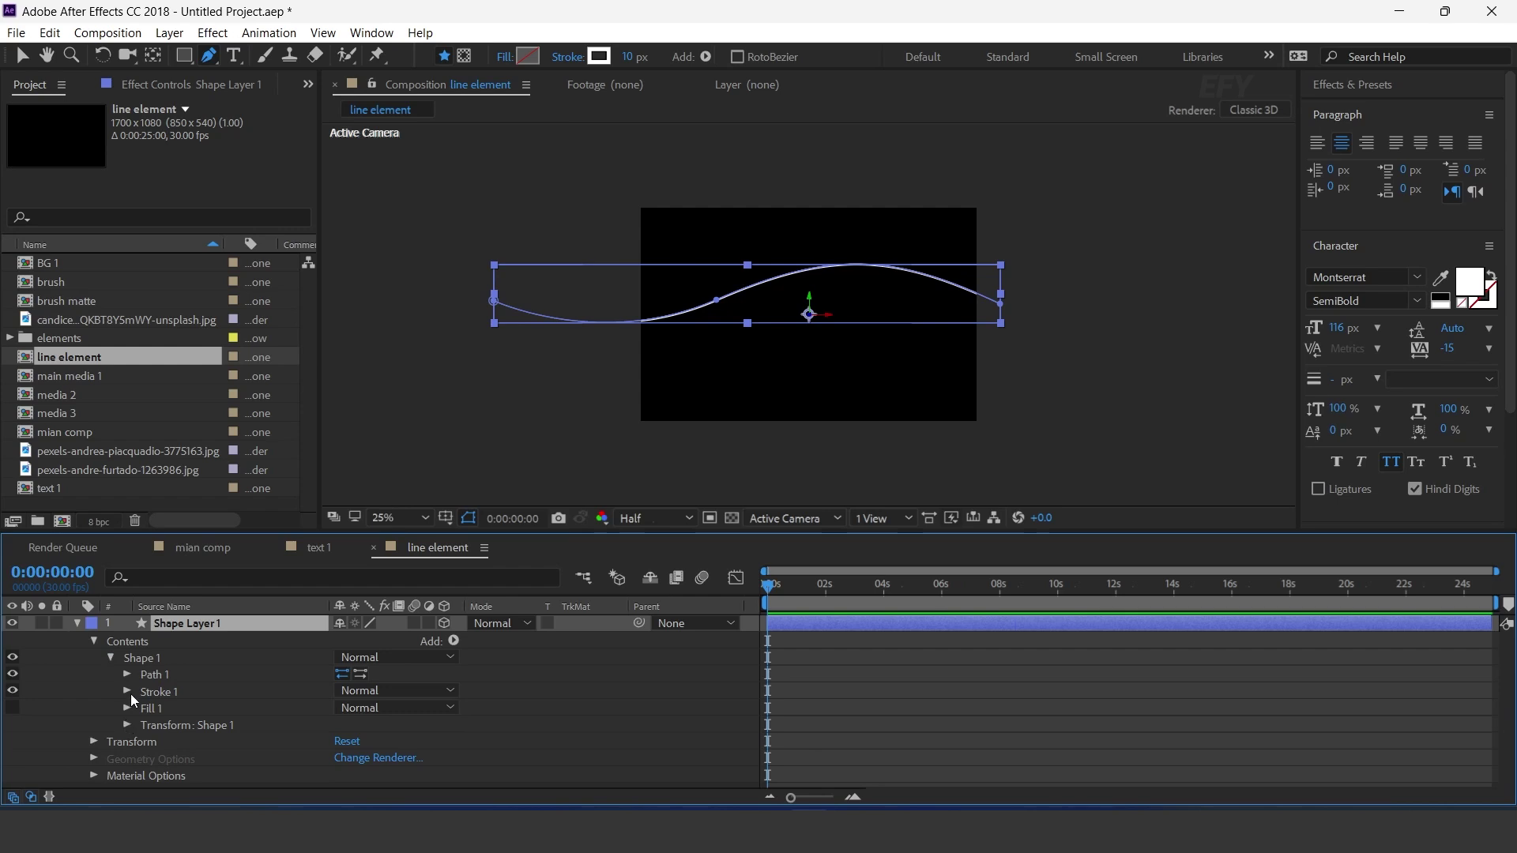
click(126, 692)
scroll(125, 688, down, 3)
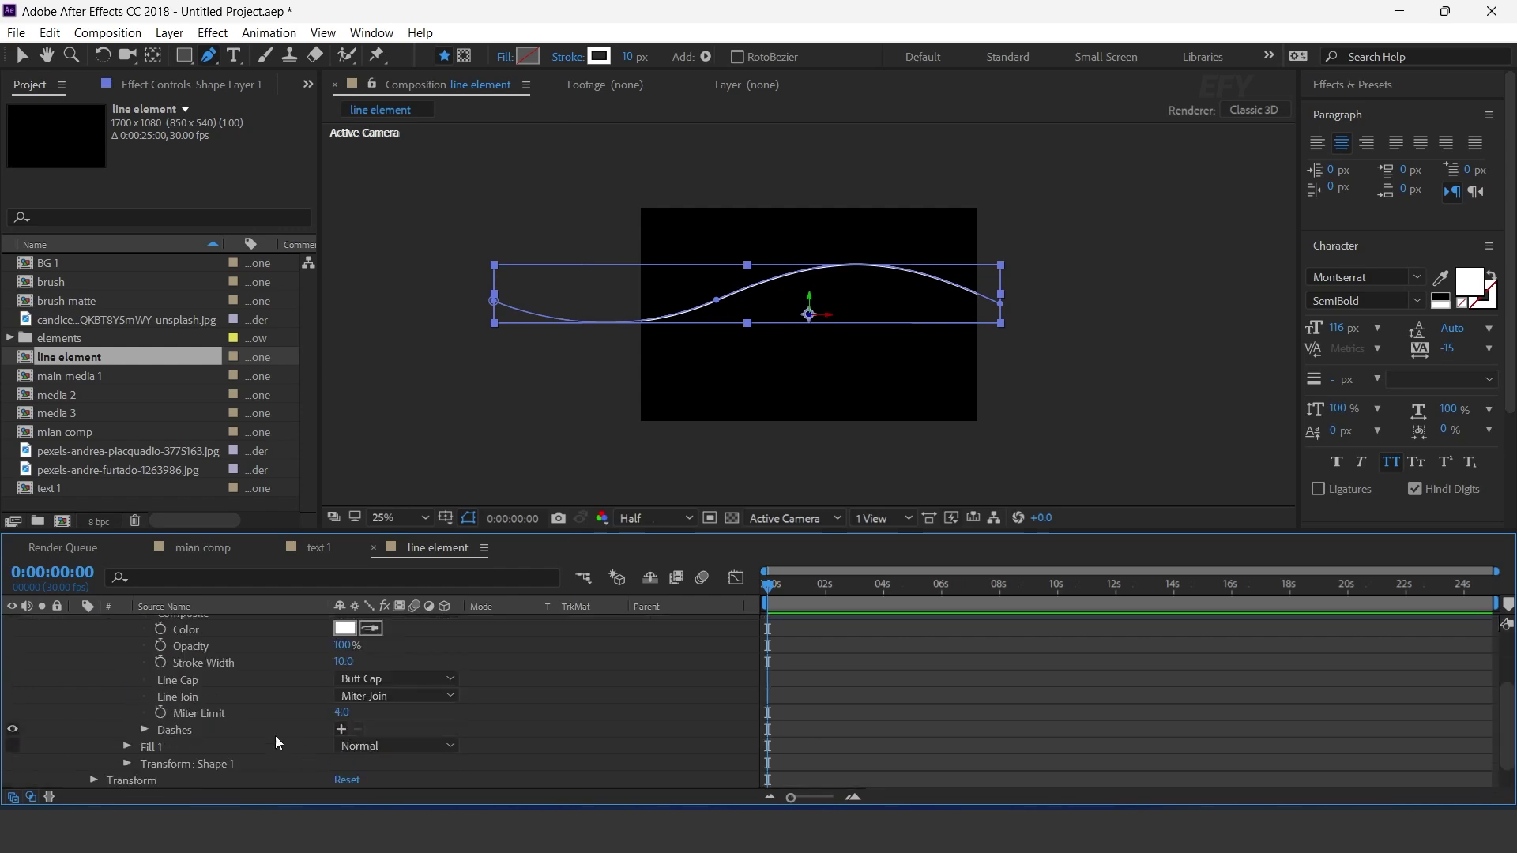
click(341, 730)
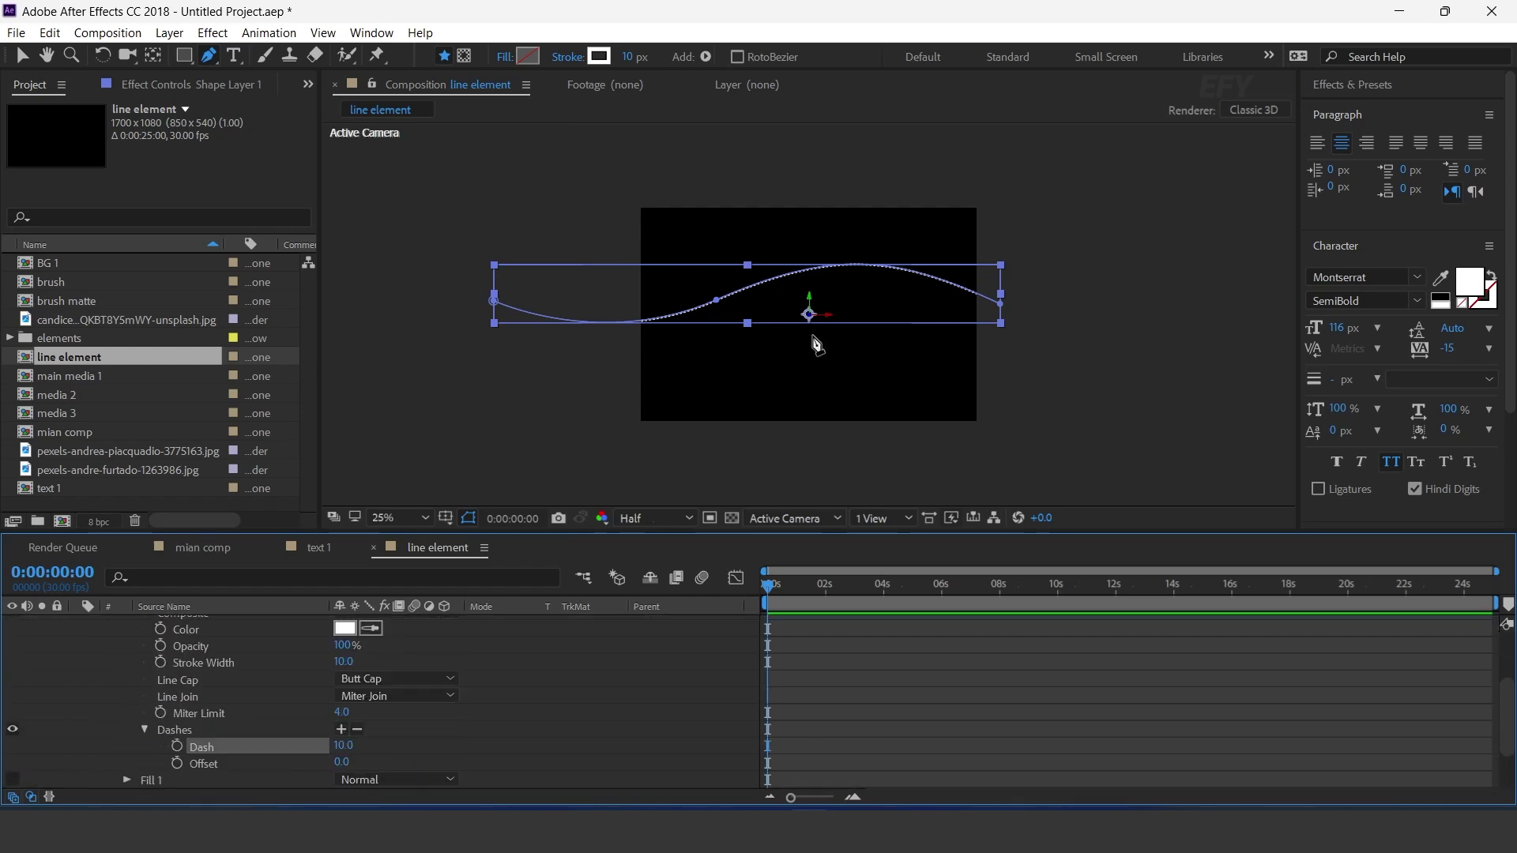
- Increase the stroke's Dash value to 31 and fine-tune it for longer, clearly spaced dashes
key(period)
drag(480, 371, 706, 372)
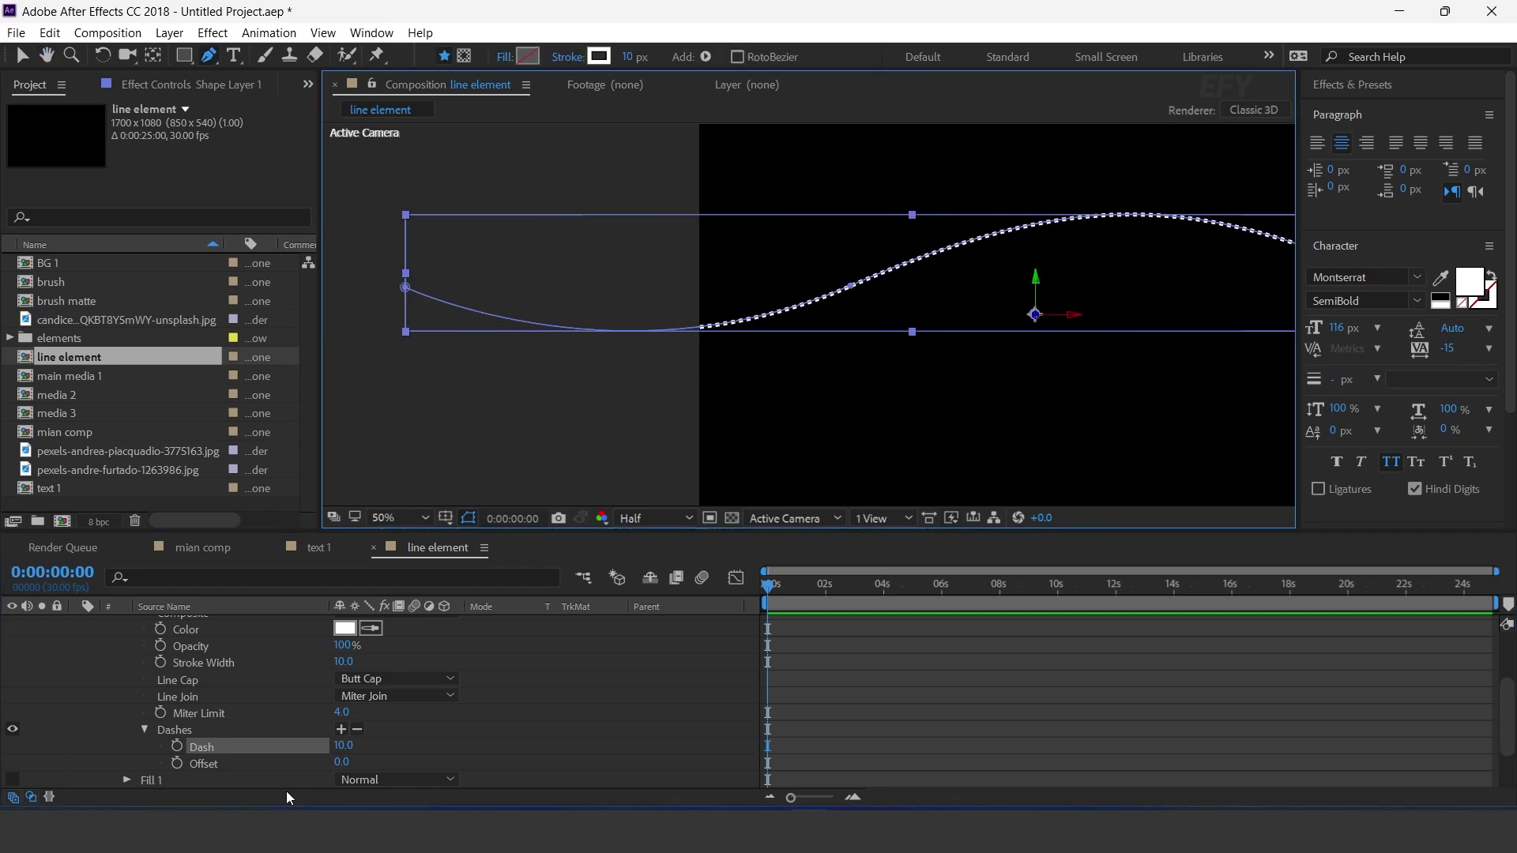
drag(343, 747, 348, 747)
scroll(1050, 417, down, 2)
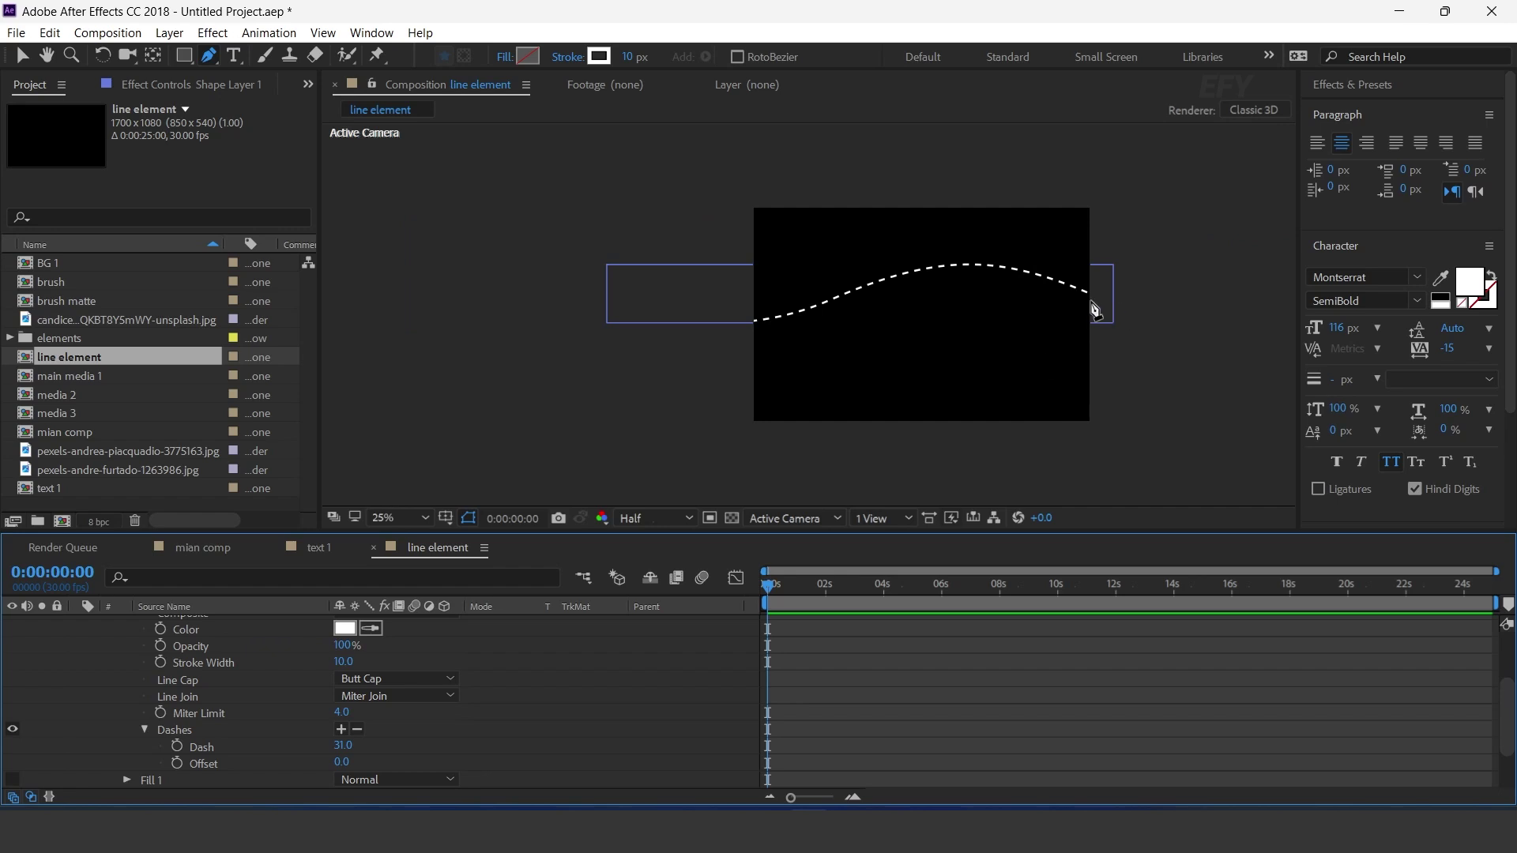
scroll(1094, 310, up, 2)
drag(348, 752, 344, 753)
click(408, 749)
scroll(332, 775, up, 3)
click(127, 690)
- Add Trim Paths to the shape layer and expand its properties
click(94, 642)
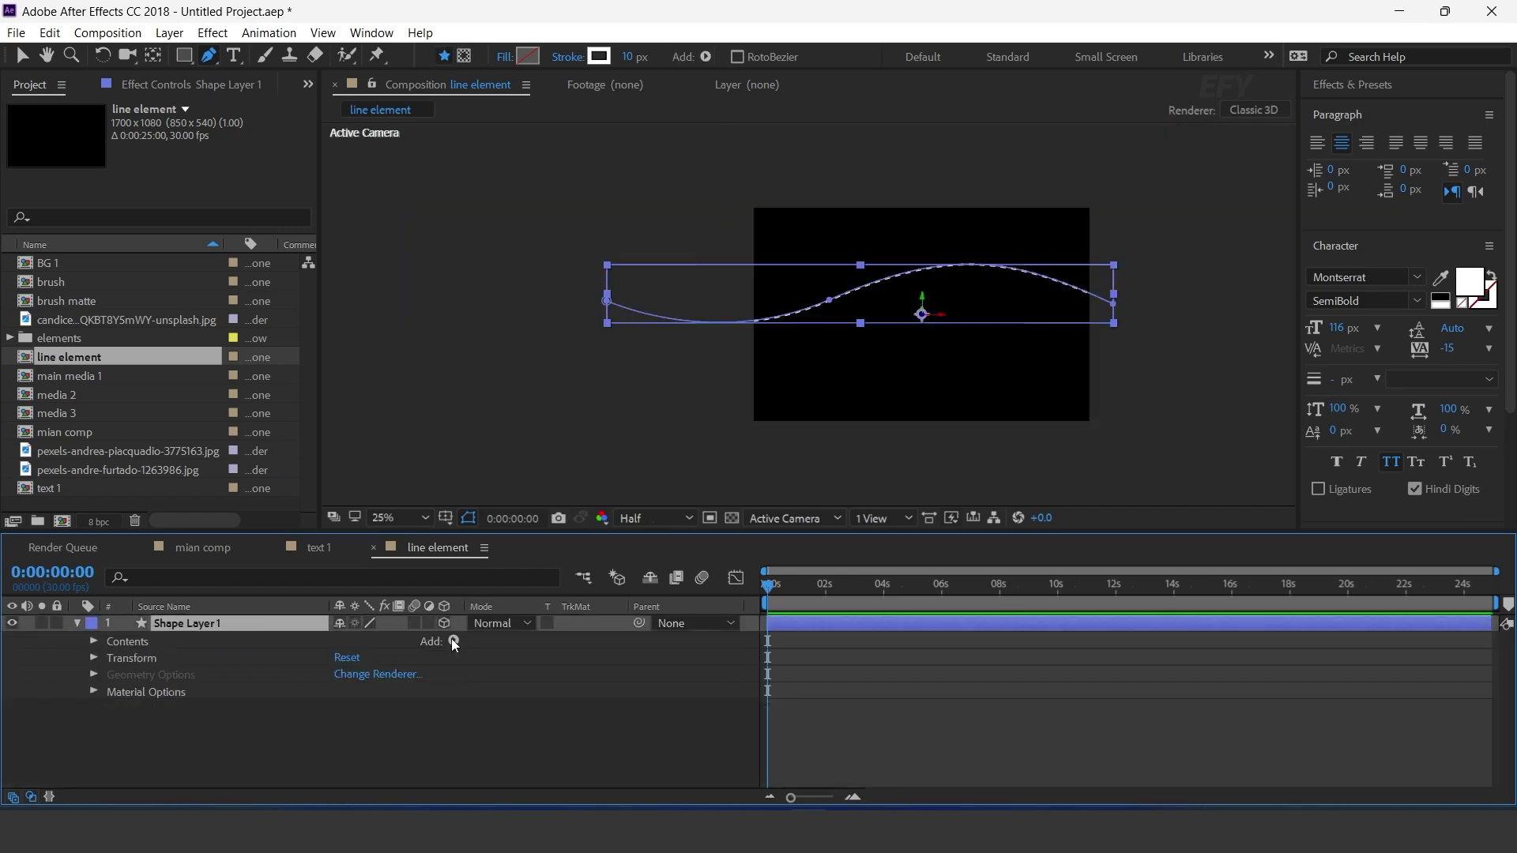
click(455, 639)
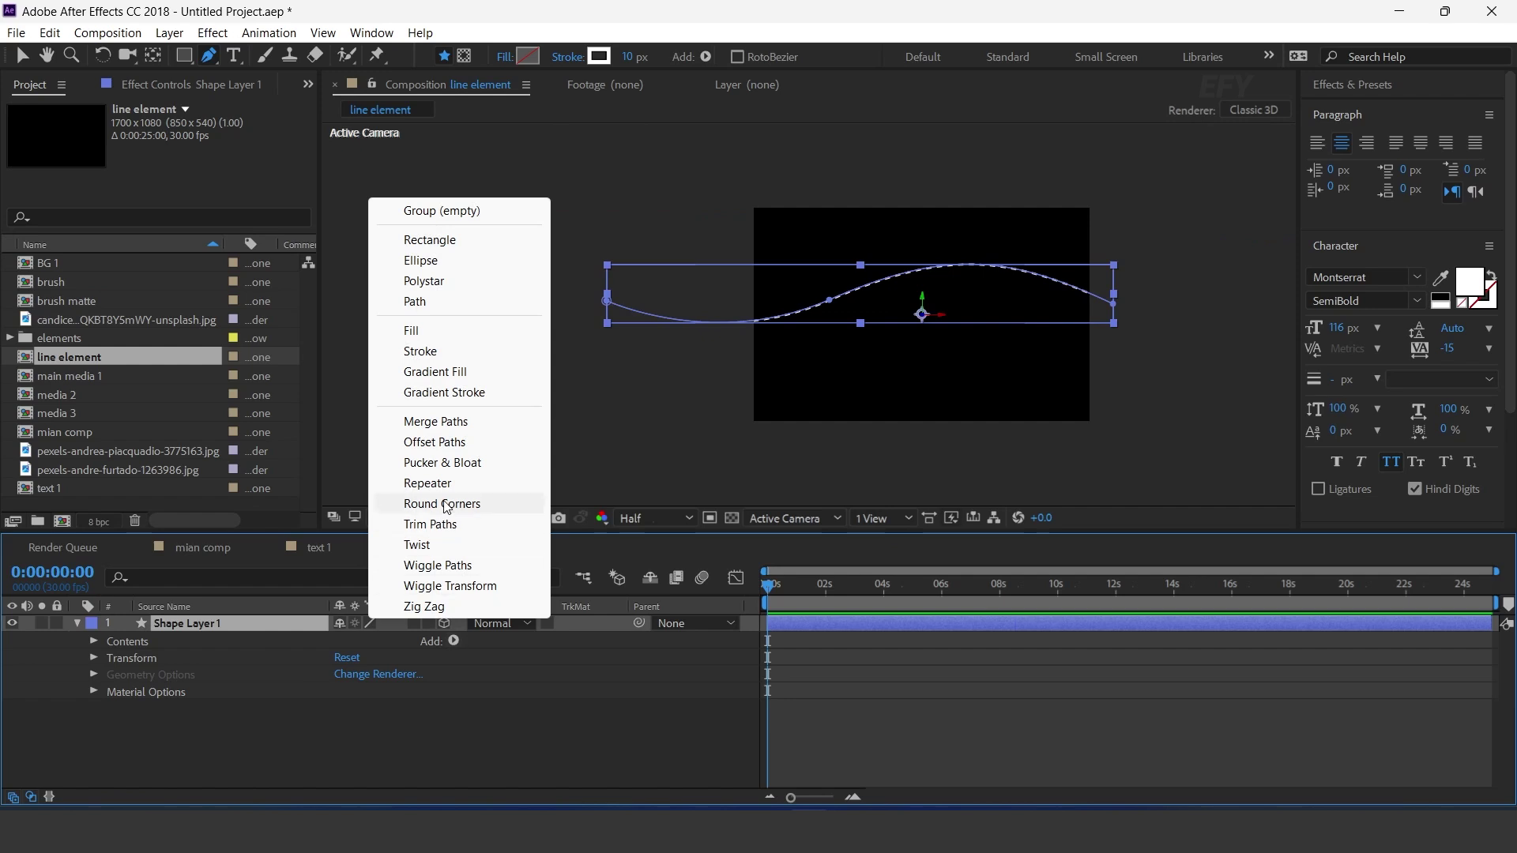
click(442, 524)
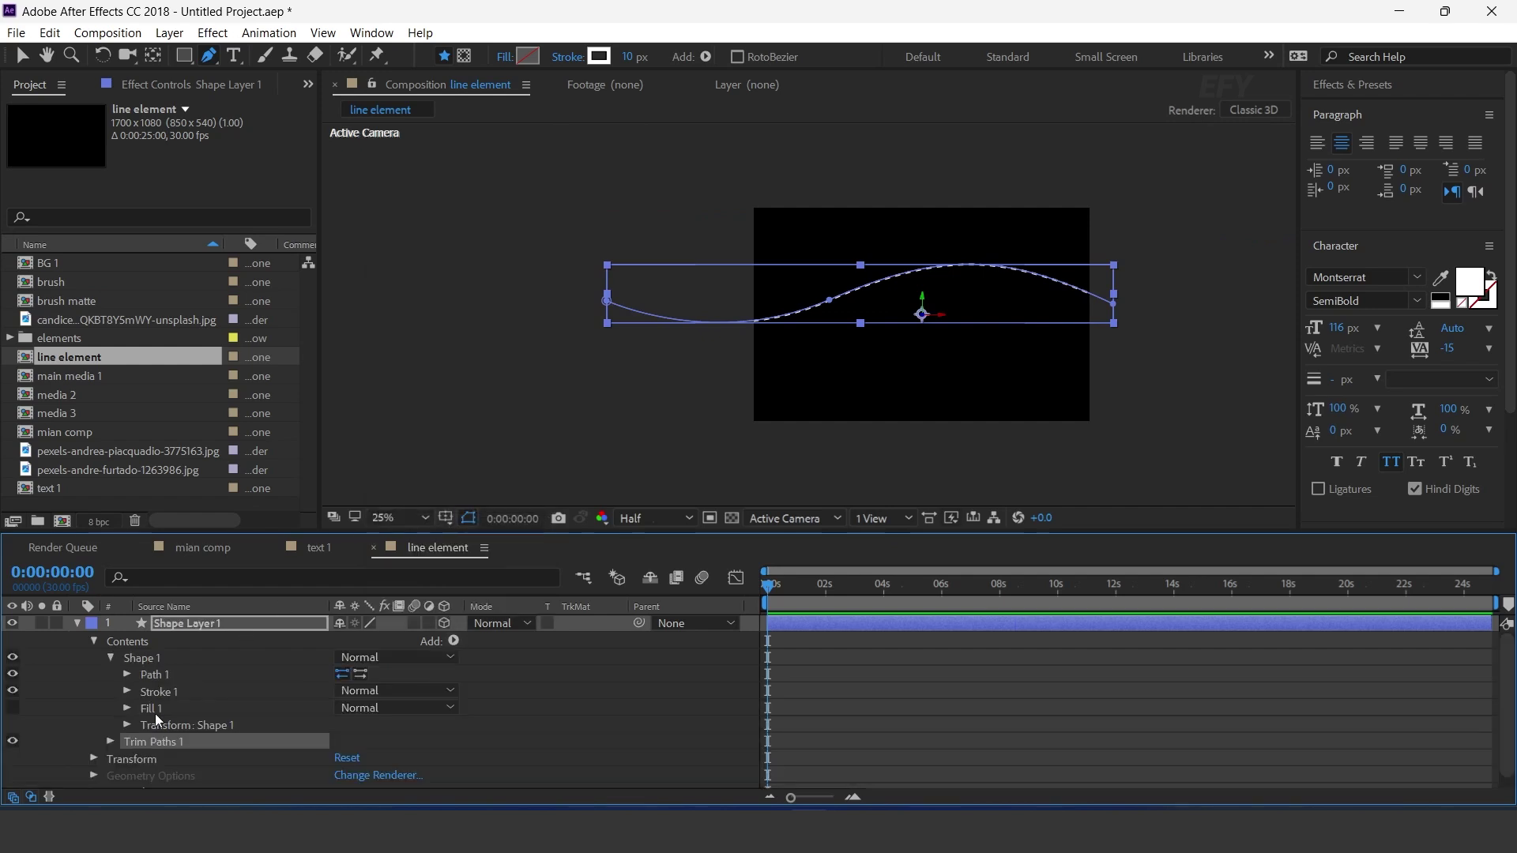
click(111, 742)
scroll(112, 747, down, 3)
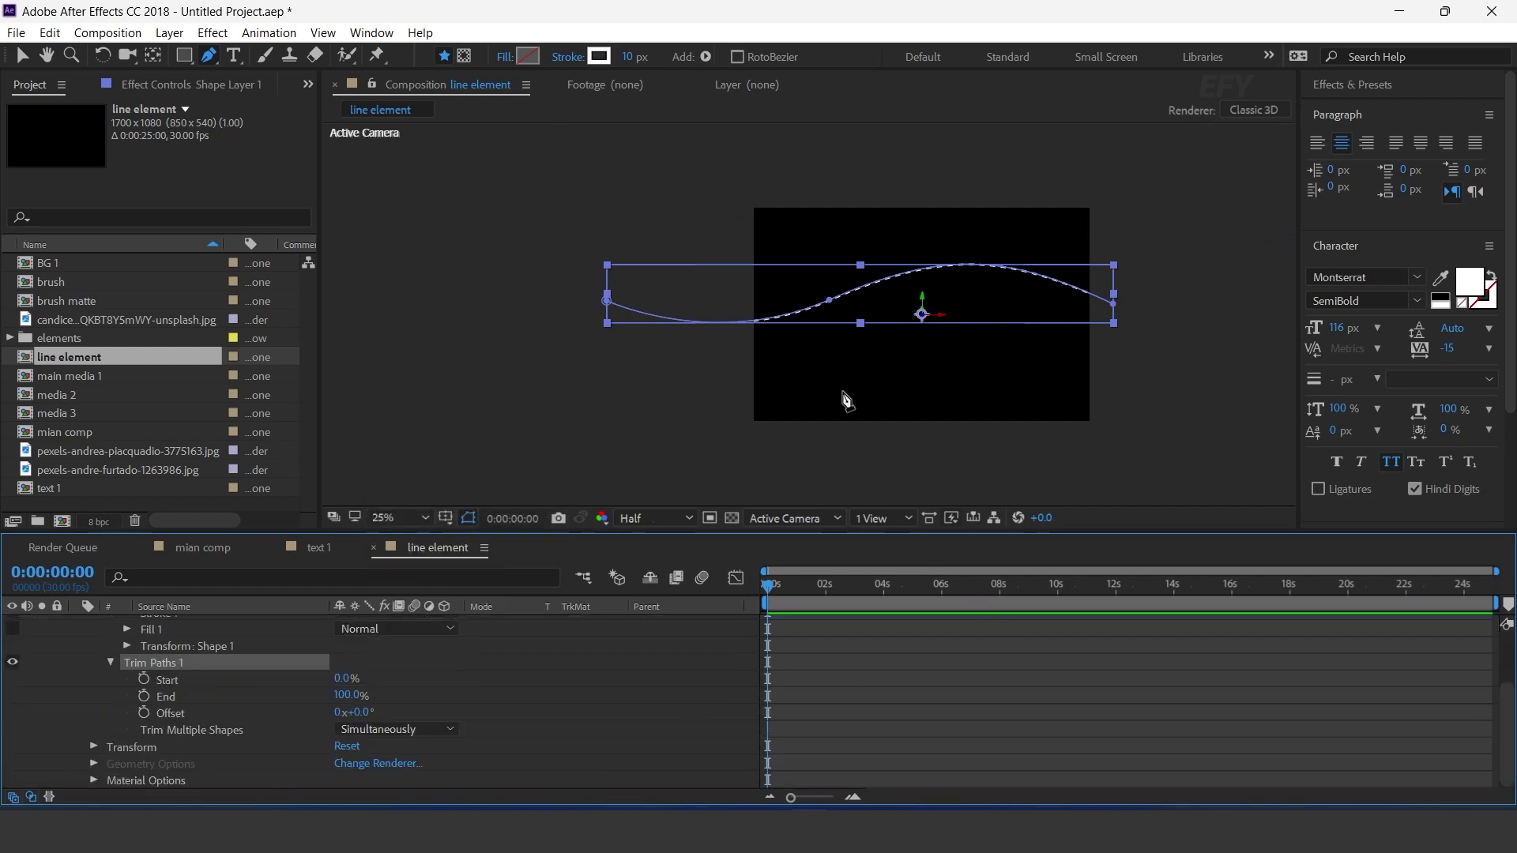
- Keyframe the Trim Paths Start from 100% at 0:00:00:00 to 0% at 0:00:09:29
drag(771, 588, 531, 606)
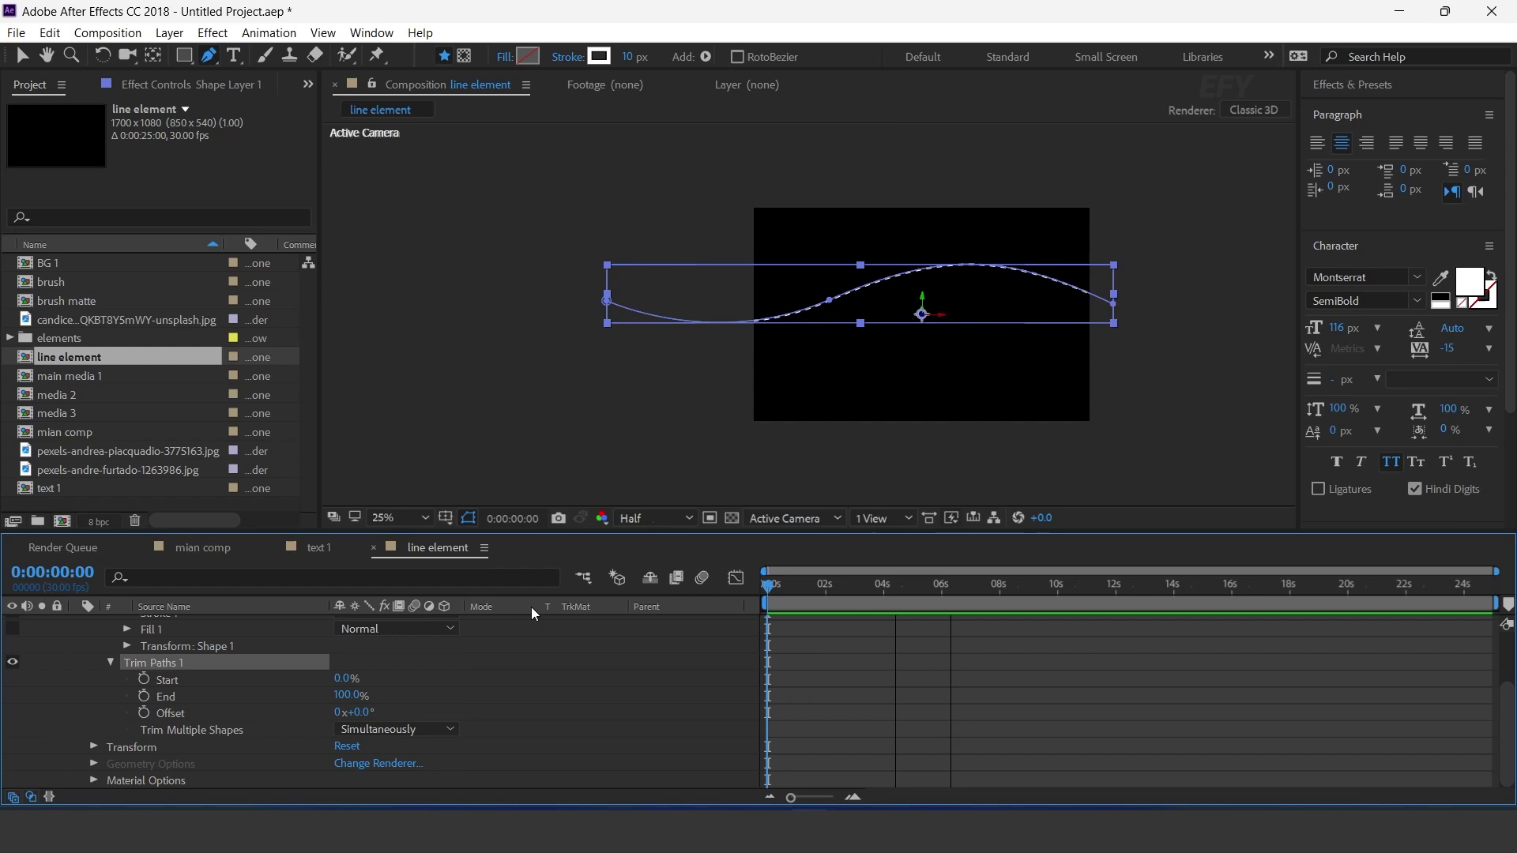
click(144, 679)
drag(294, 683, 240, 681)
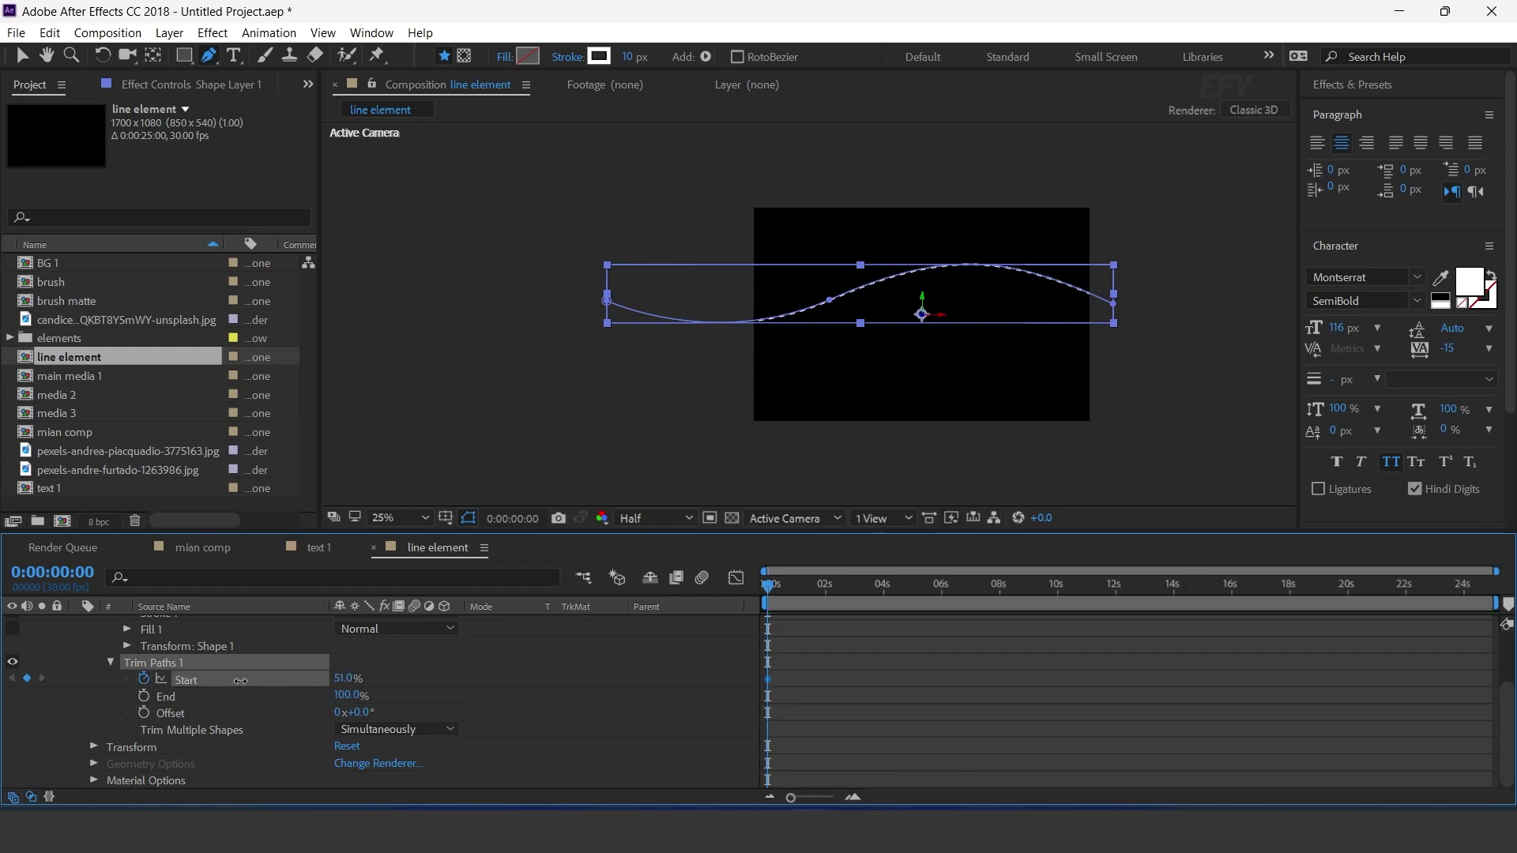
drag(864, 588, 1058, 588)
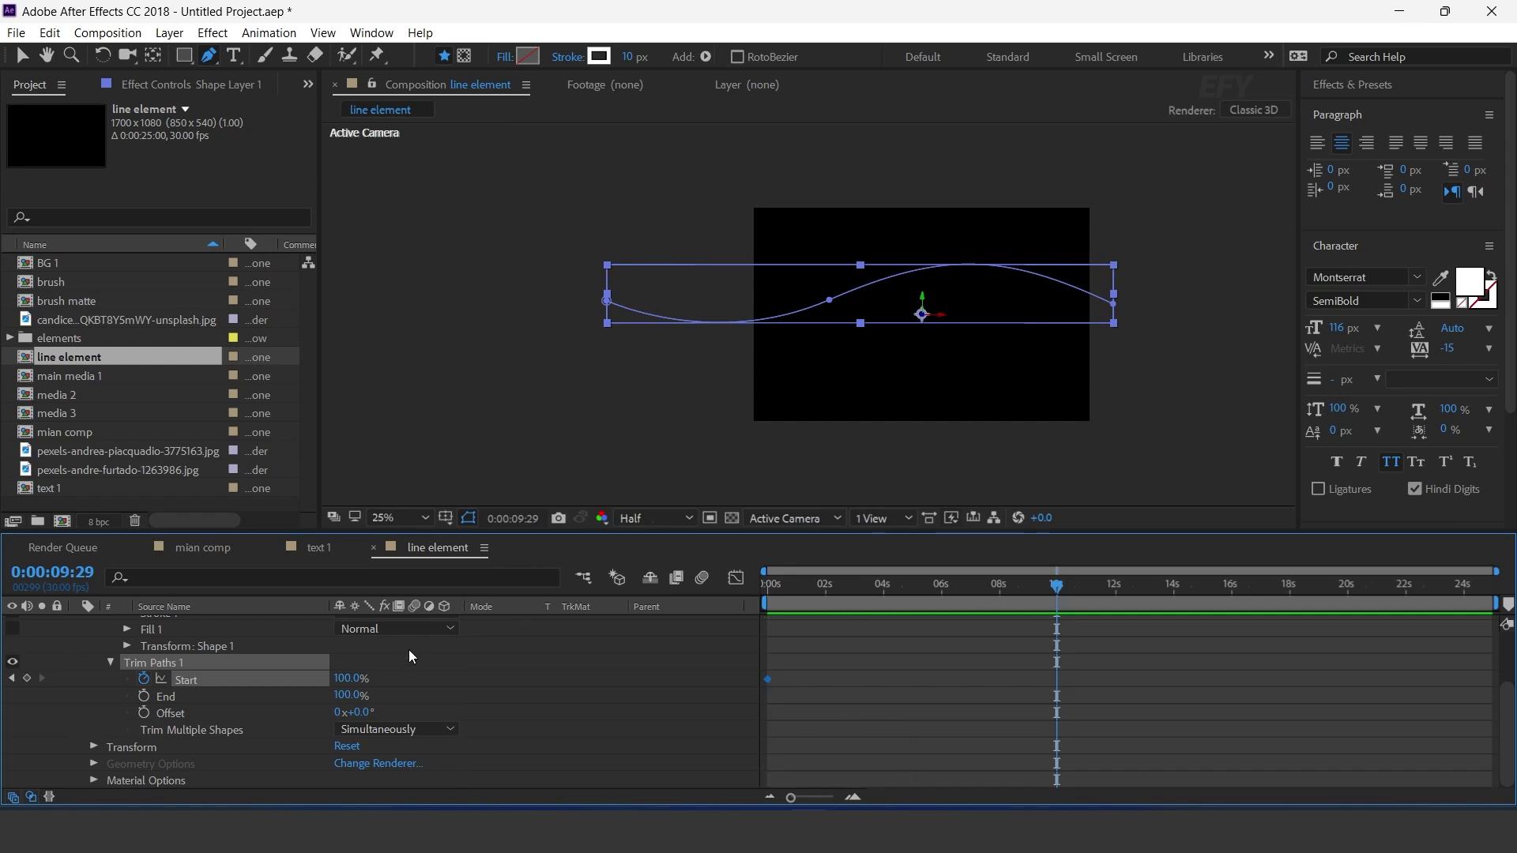
drag(343, 681, 54, 683)
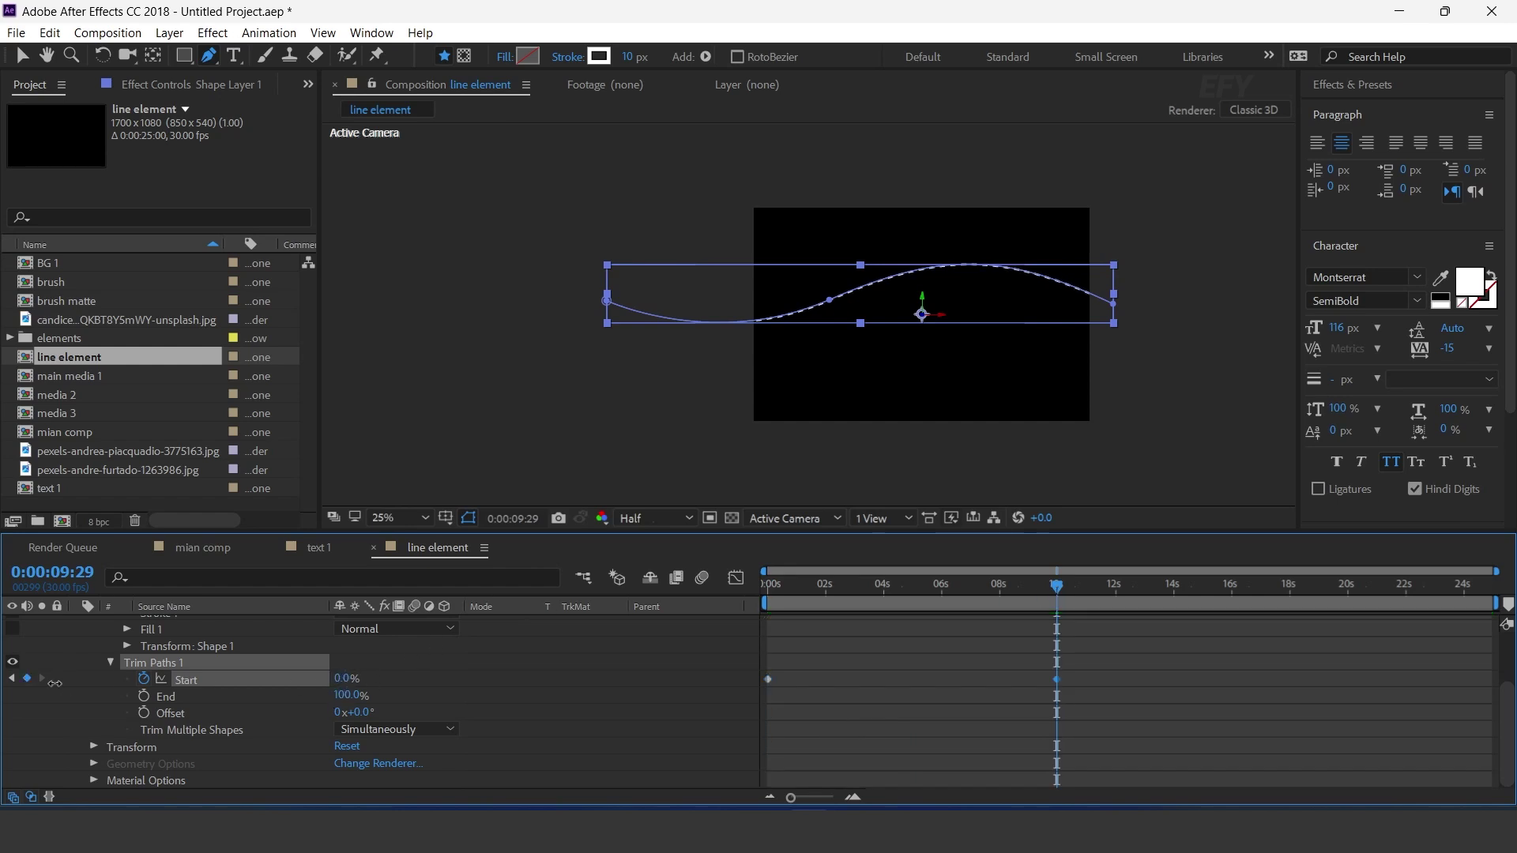
click(885, 655)
- Preview the line reveal and move the ending Start keyframe to about 0:00:07:20
click(764, 586)
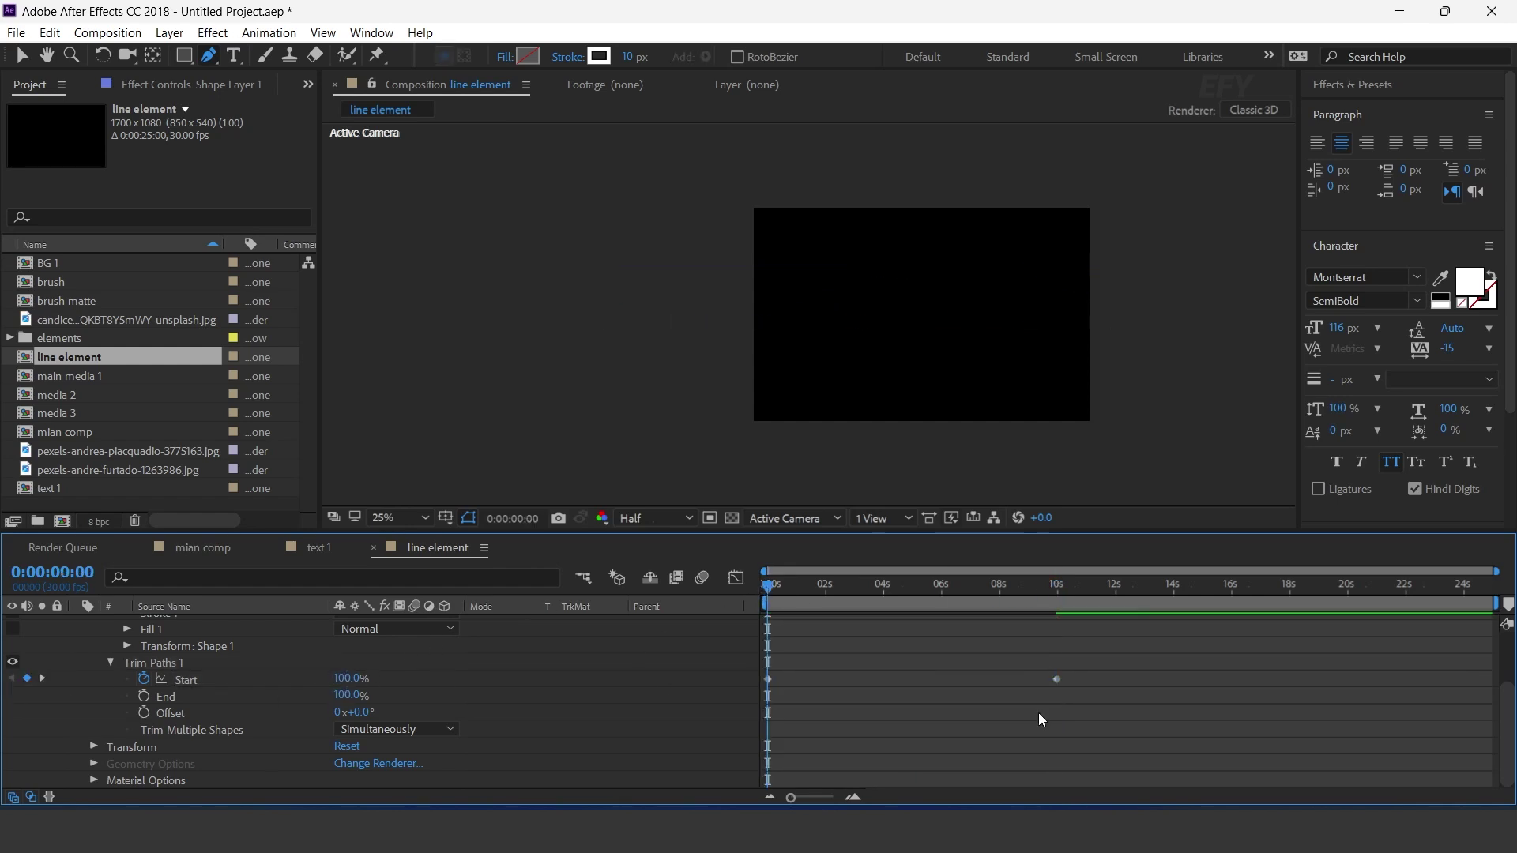
drag(1057, 679, 994, 679)
key(space)
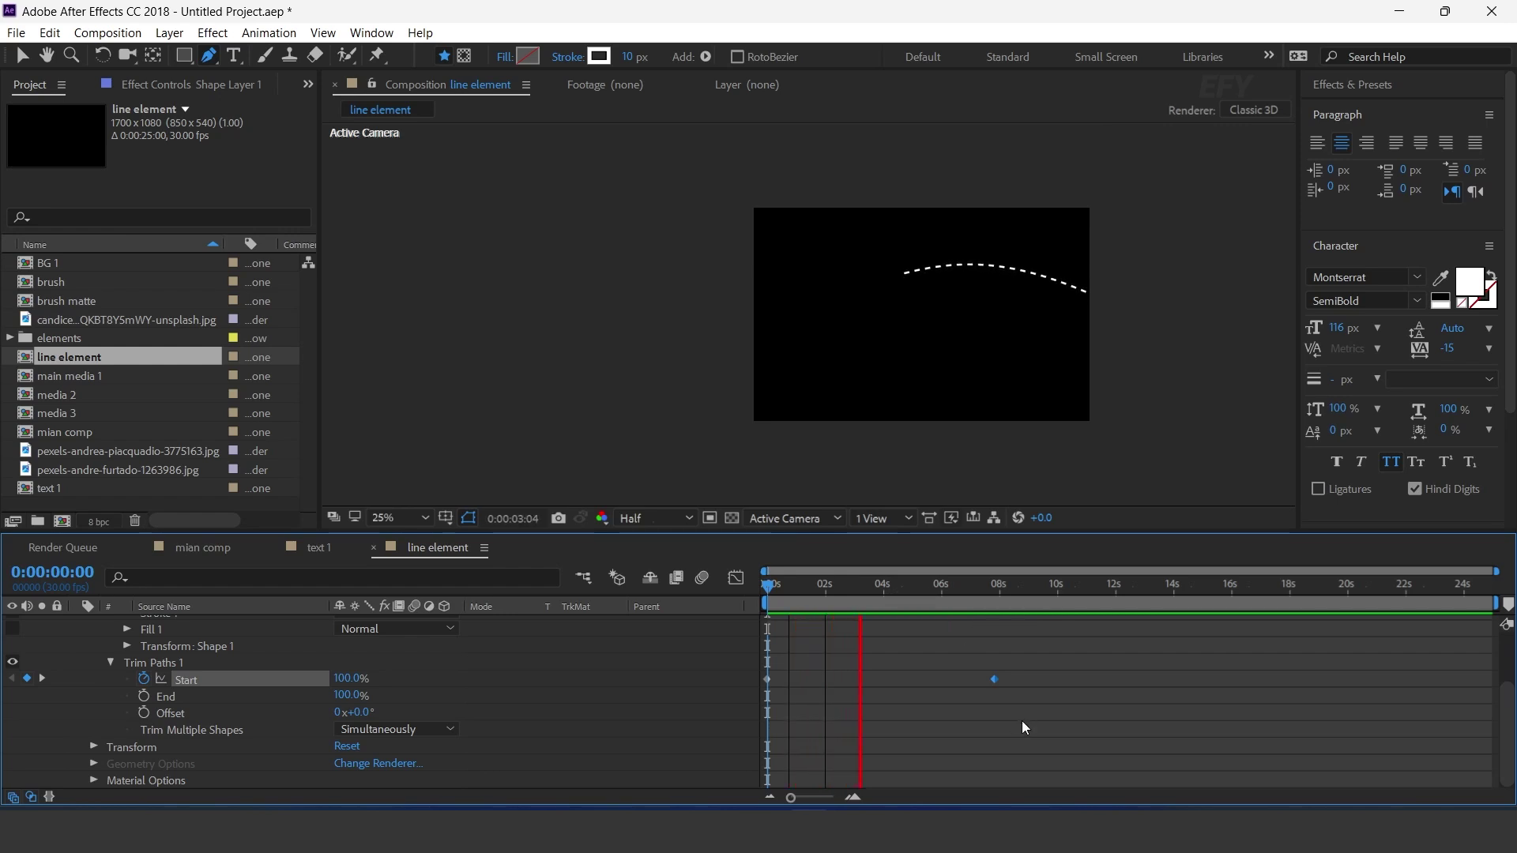
drag(999, 676, 933, 678)
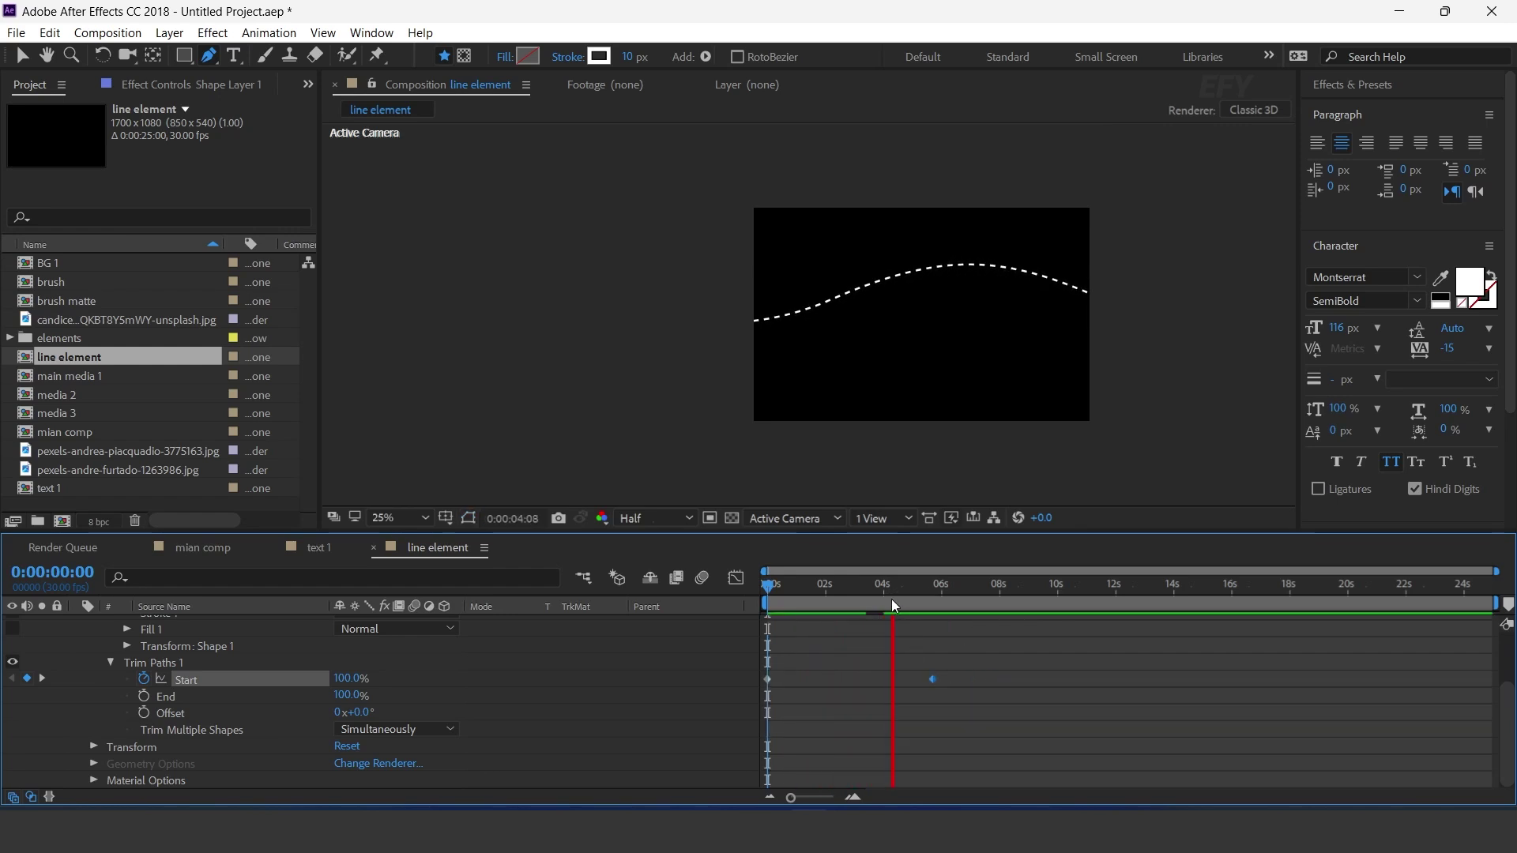
drag(823, 598, 933, 591)
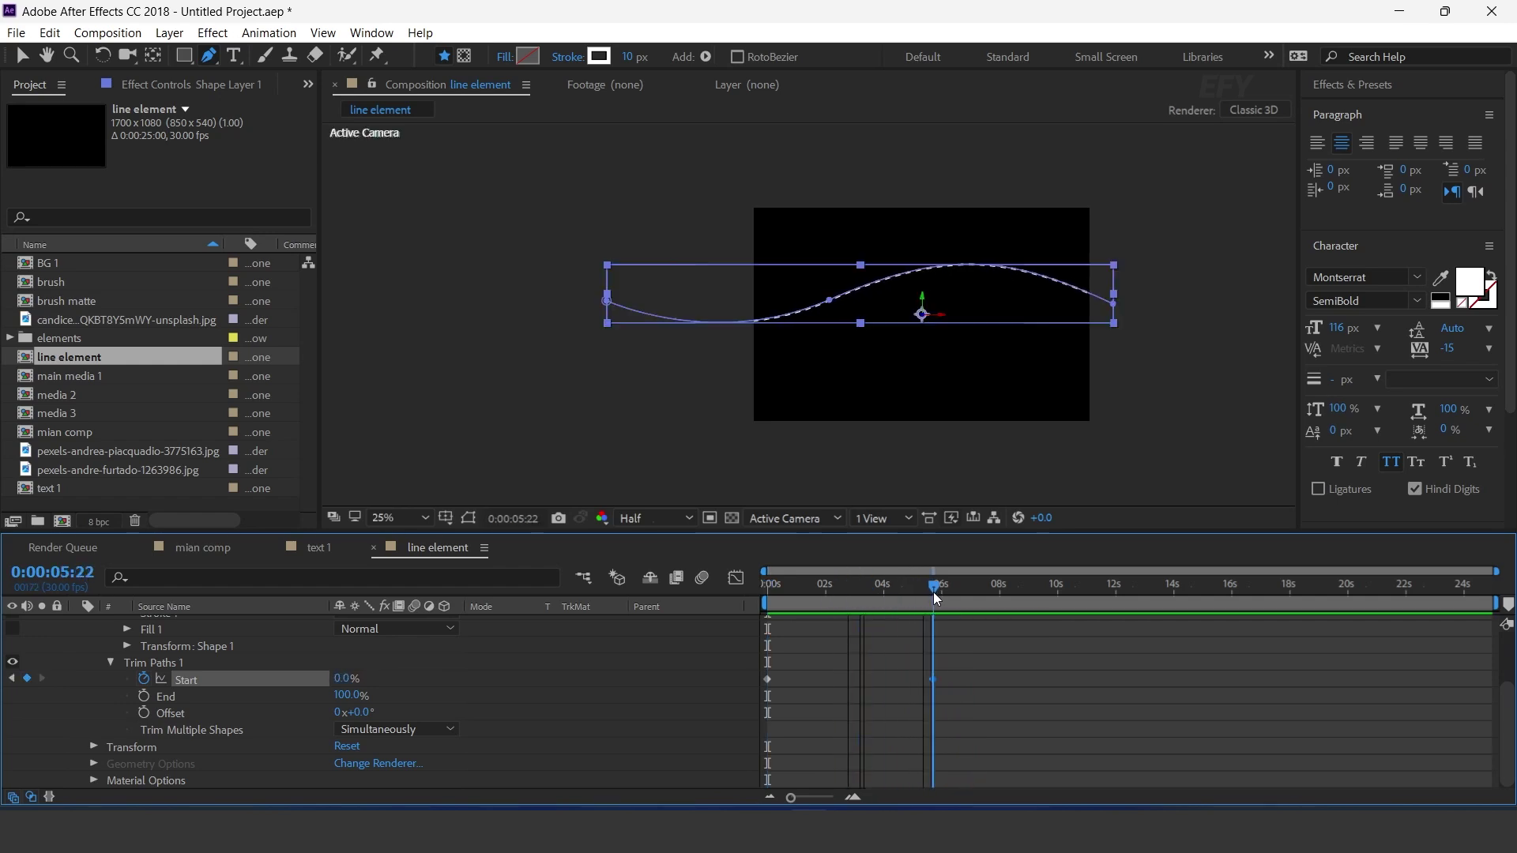
drag(933, 680, 990, 680)
drag(971, 592, 987, 592)
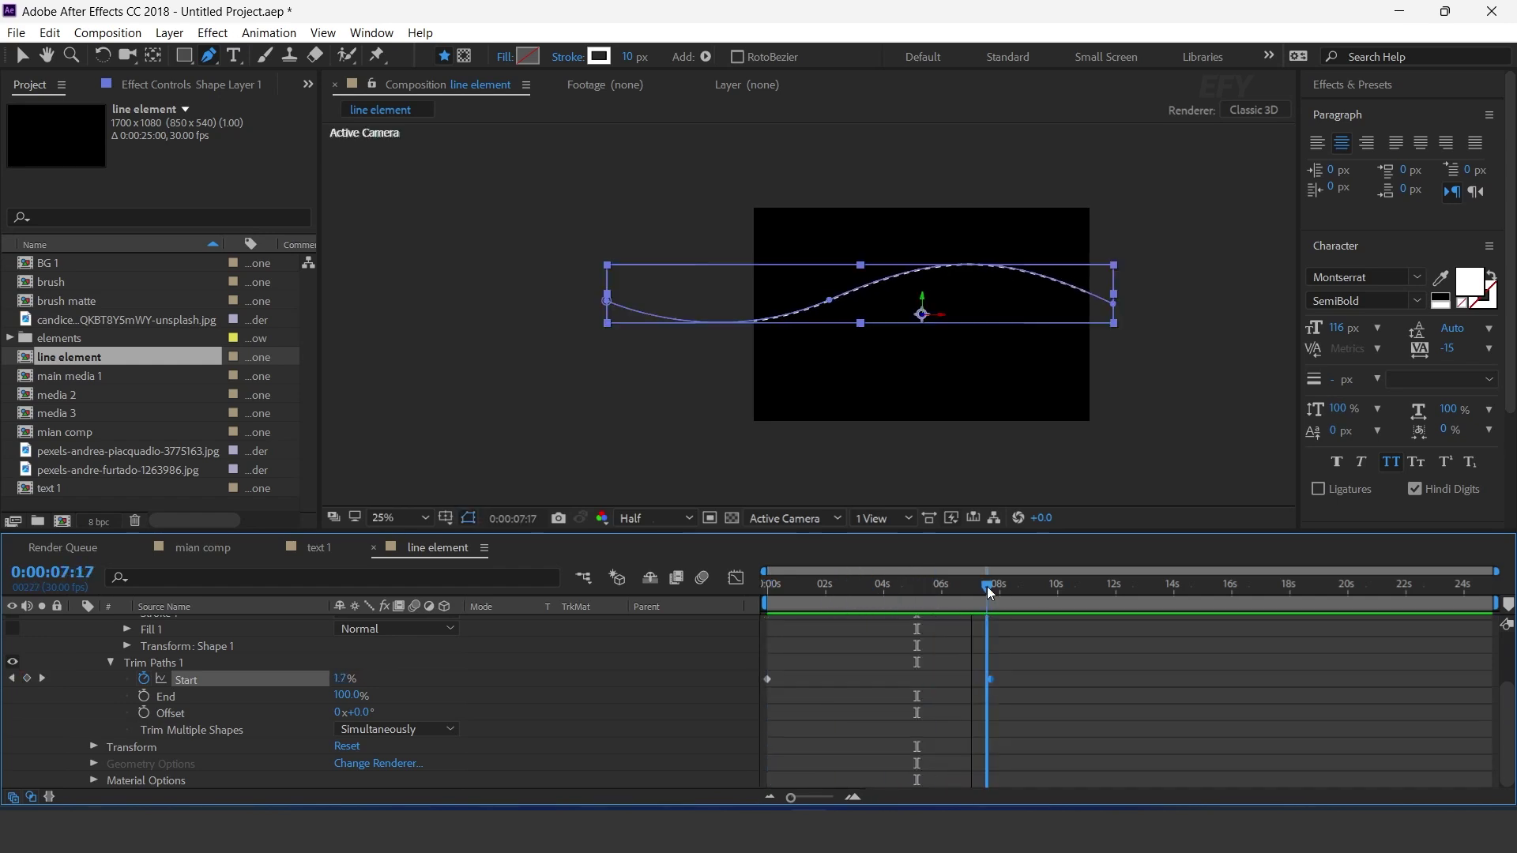
- Set the shape layer's X Rotation to -62° and Z Rotation to 93°, and preview the tilted line's animation
scroll(613, 700, up, 2)
click(77, 623)
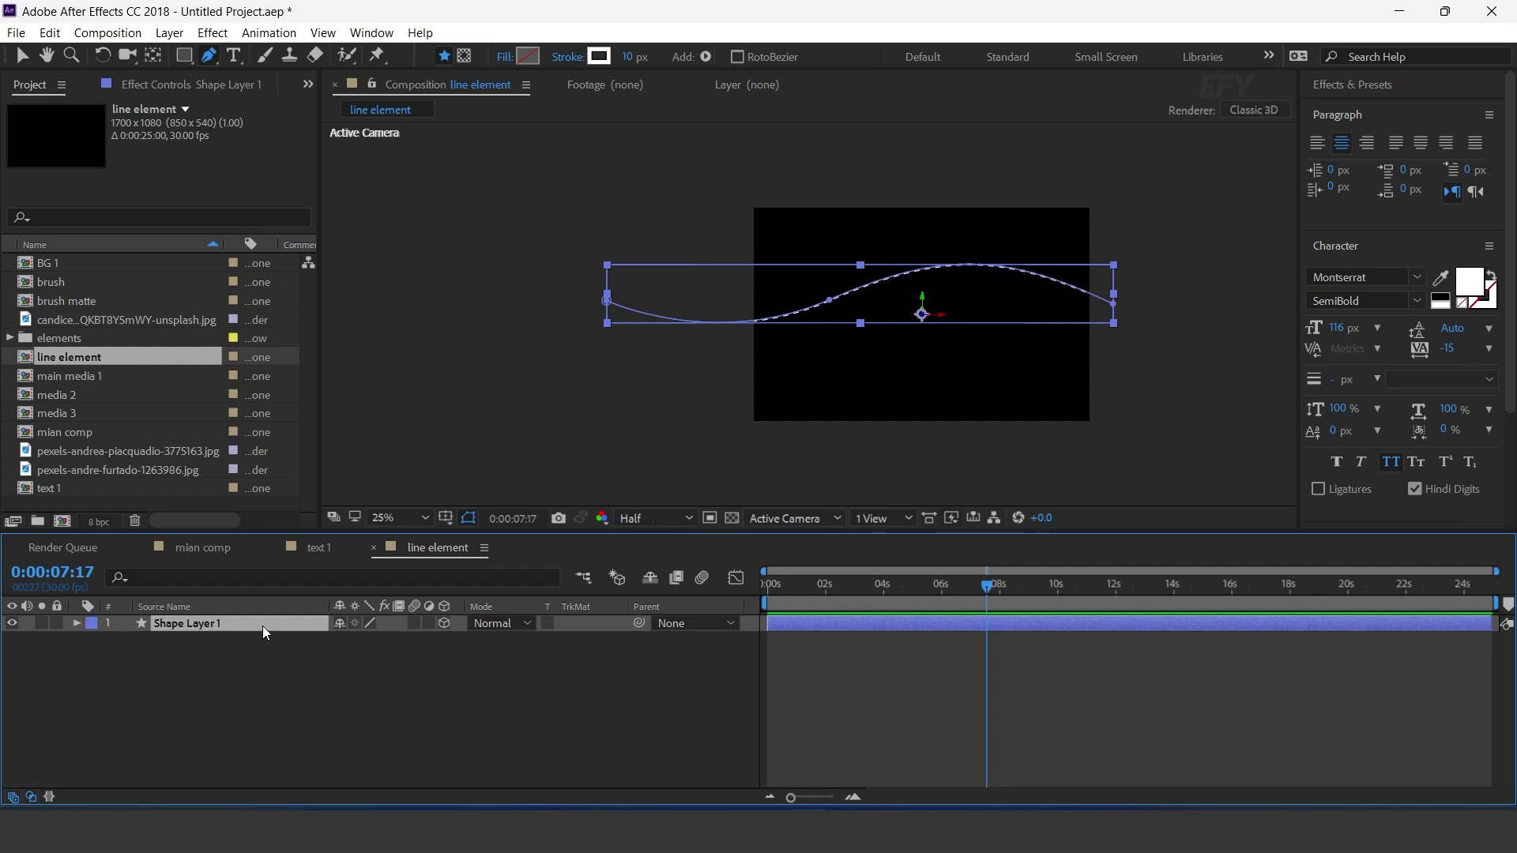
key(r)
drag(353, 691, 311, 663)
key(ctrl+z)
key(Home)
click(949, 673)
key(space)
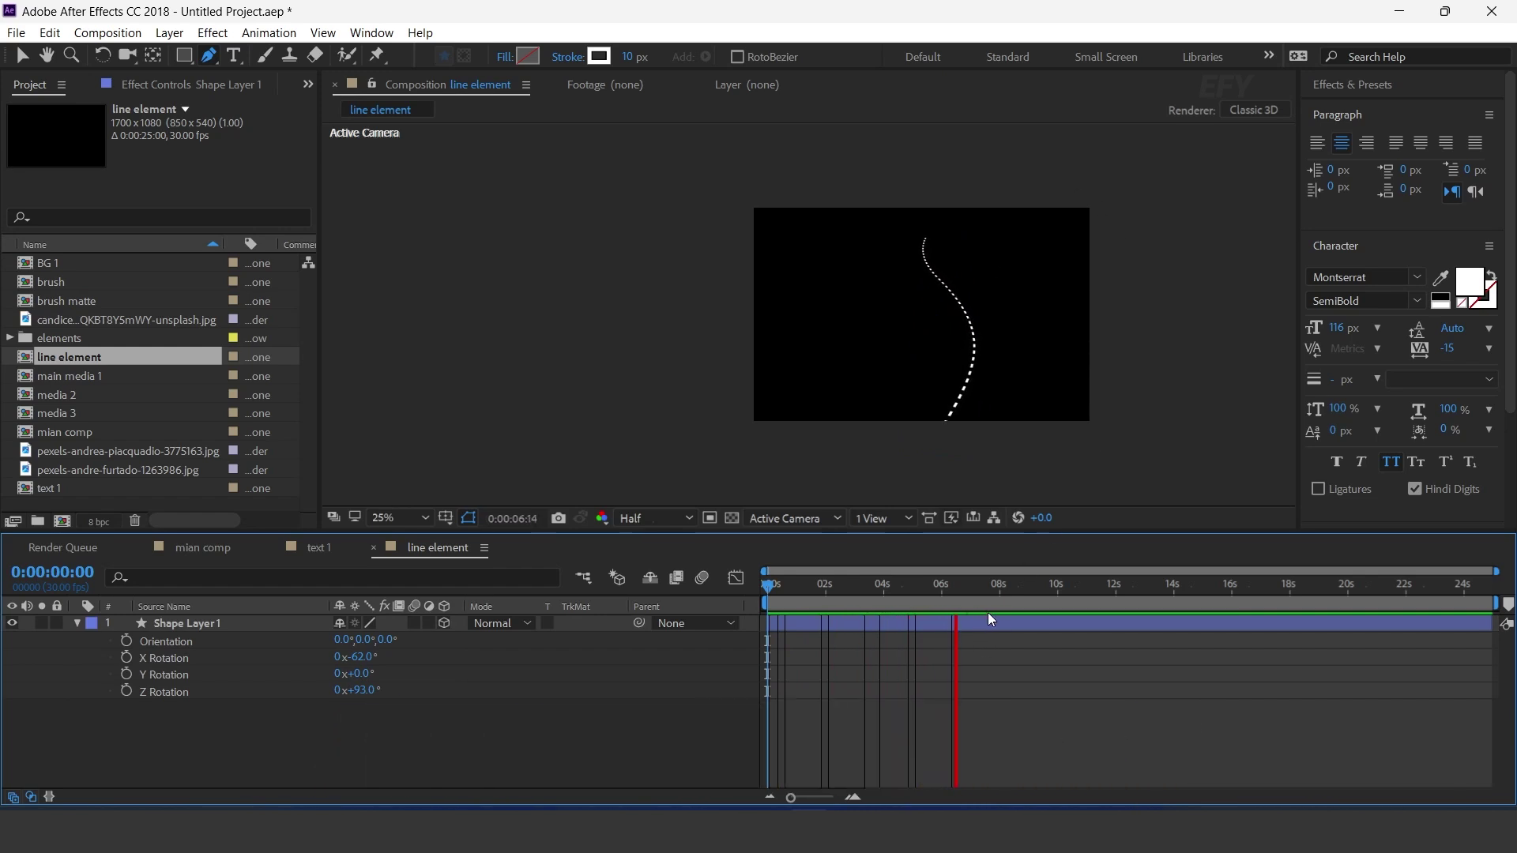
click(1035, 586)
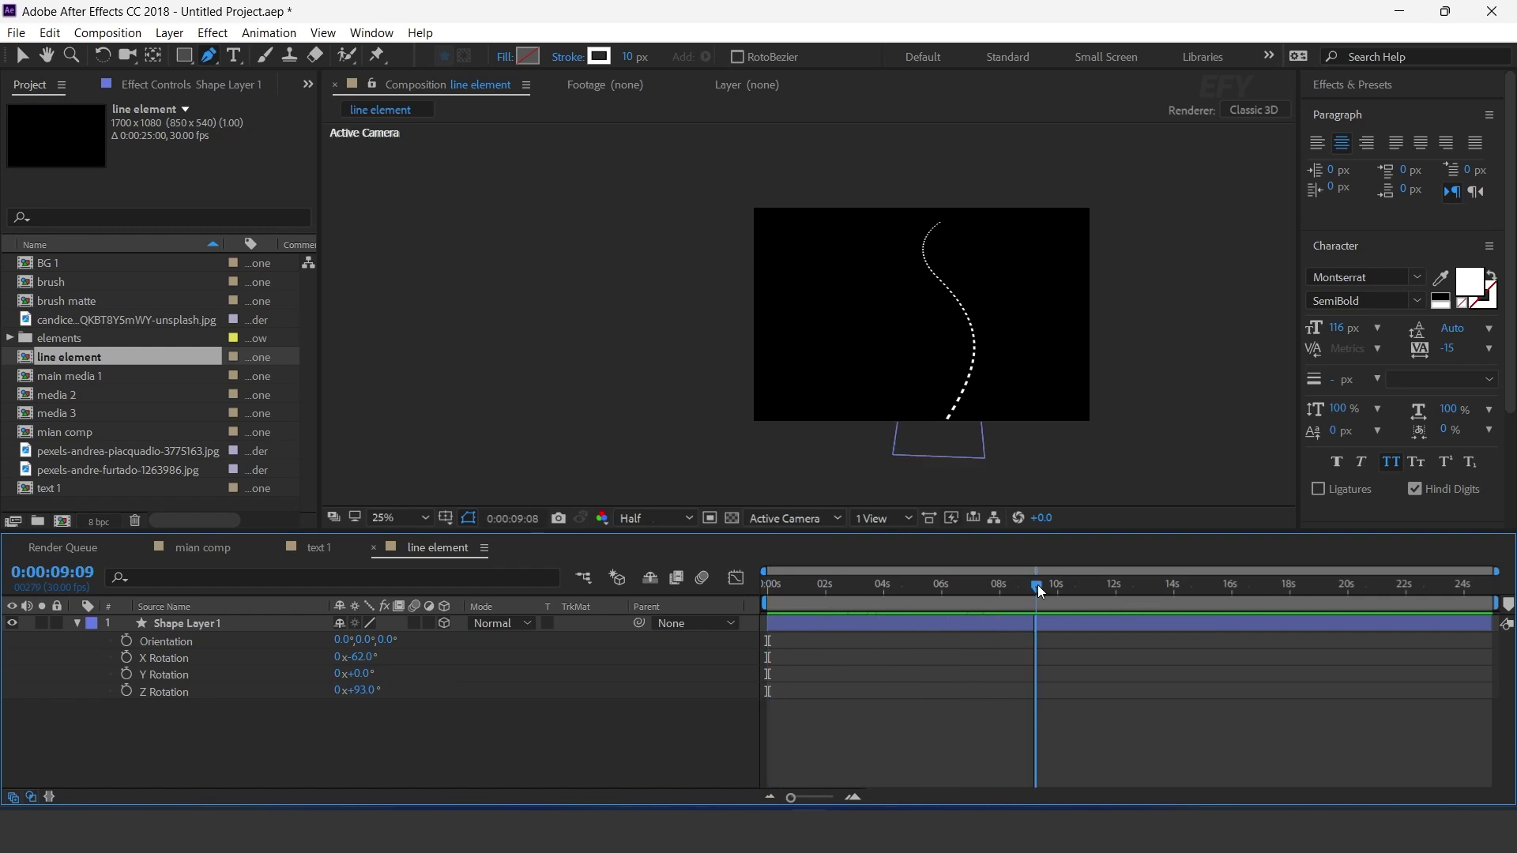
- Add the line element composition to mian comp as a 3D layer and shift it sideways toward the title
click(192, 549)
click(193, 548)
drag(26, 362, 214, 621)
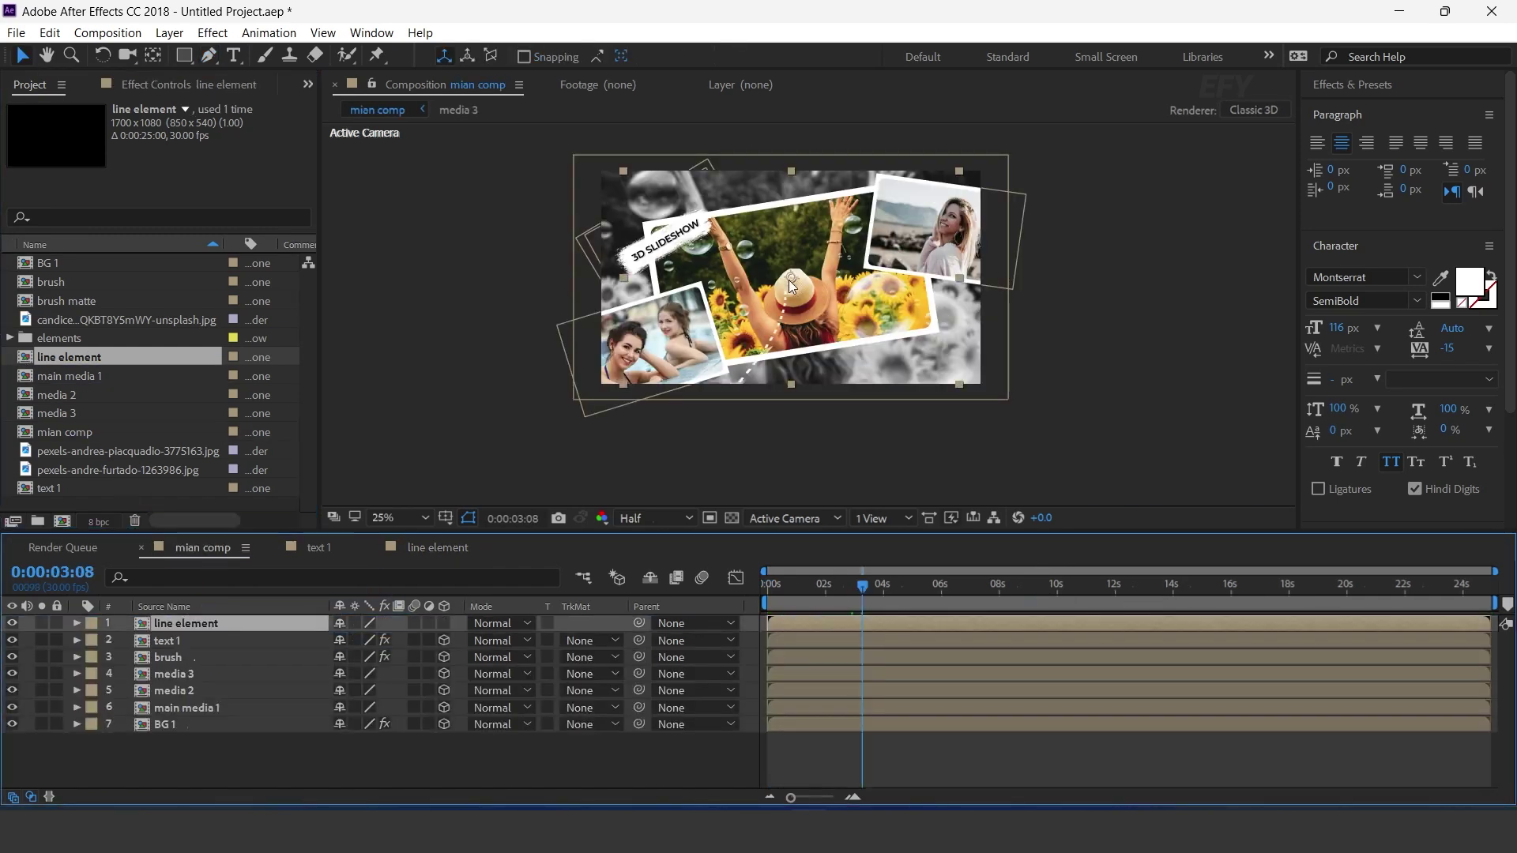
click(444, 623)
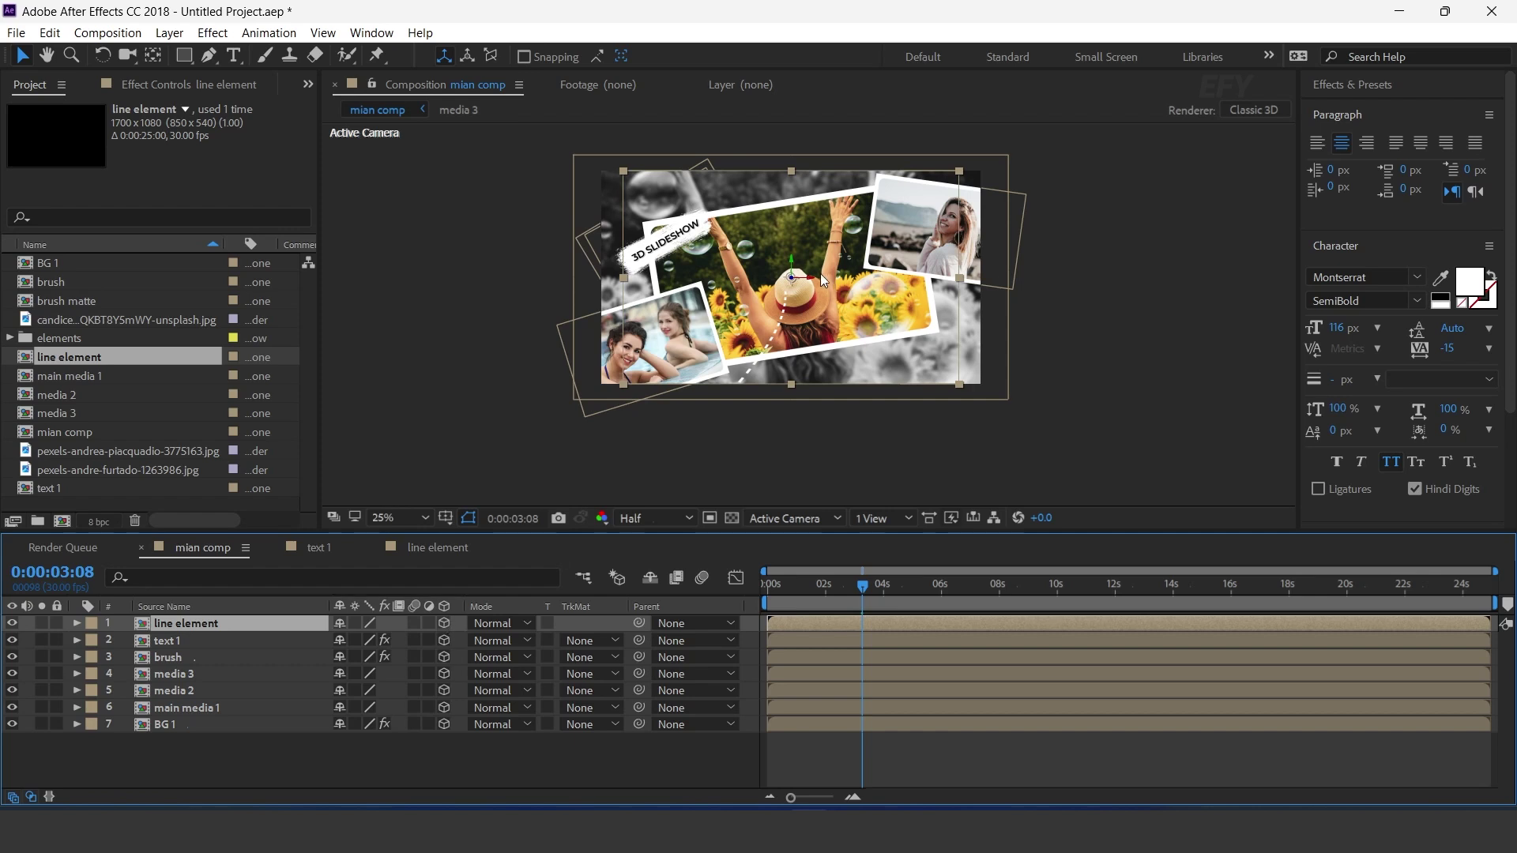
drag(809, 275, 713, 268)
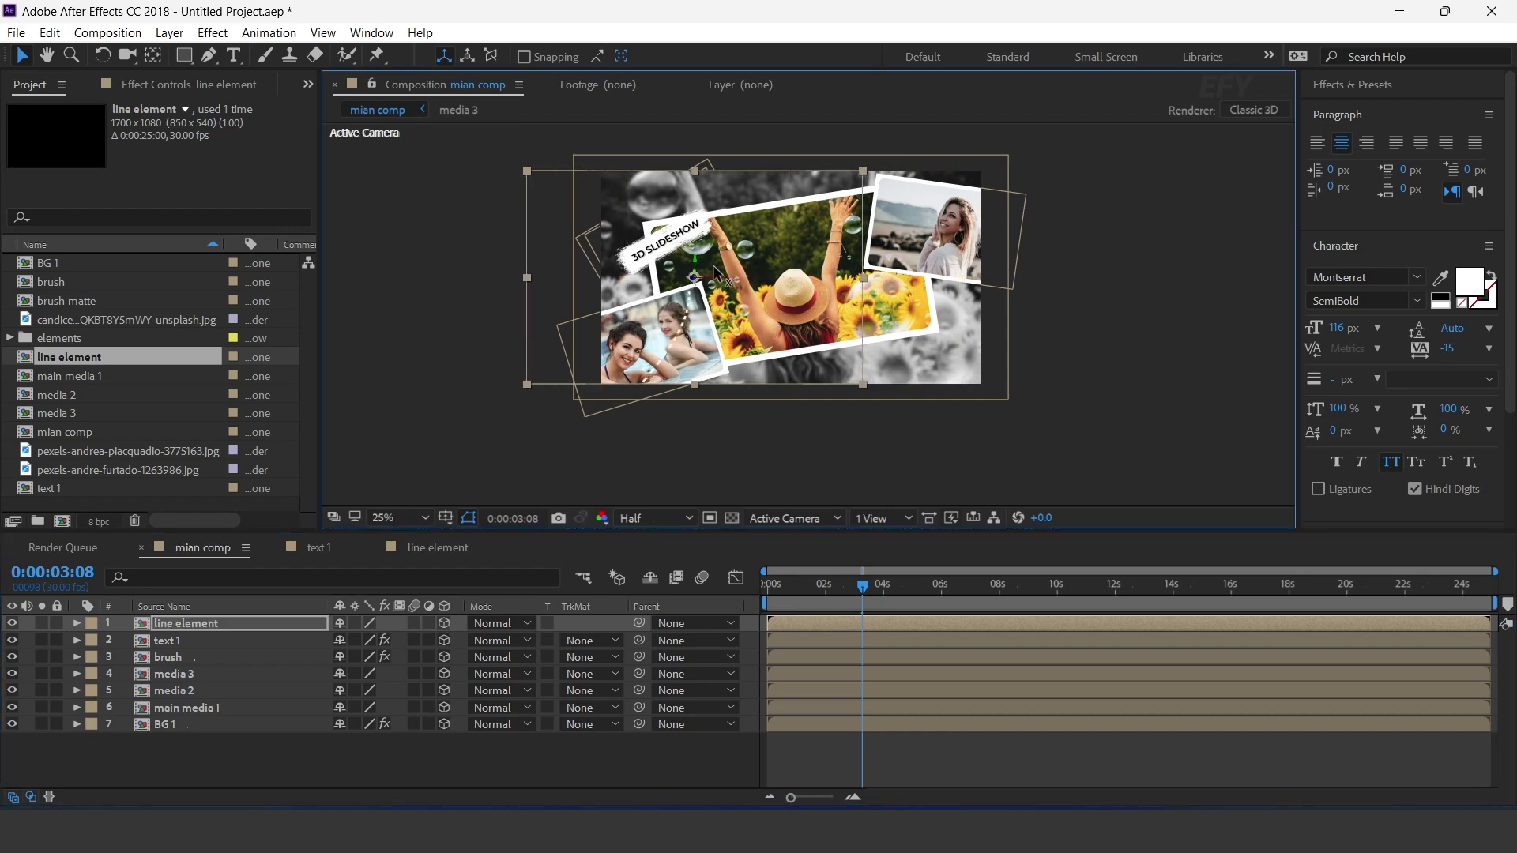
- Place the line element layer between media 2 and main media 1, and switch the viewer to 2 Views - Horizontal
drag(180, 624, 220, 680)
click(878, 518)
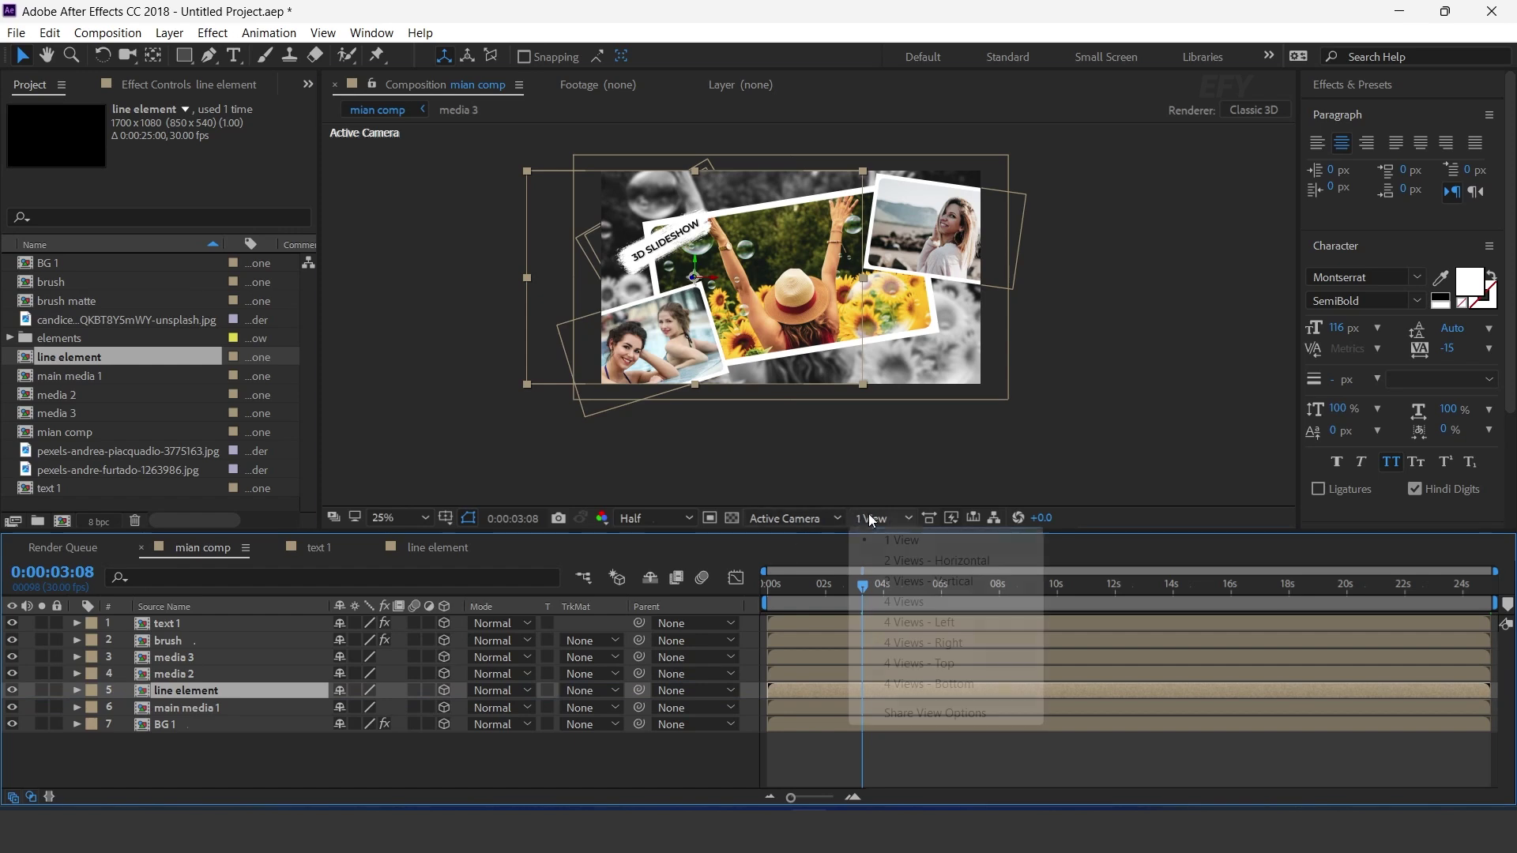
click(909, 559)
scroll(1036, 273, up, 2)
key(space)
scroll(1022, 306, down, 2)
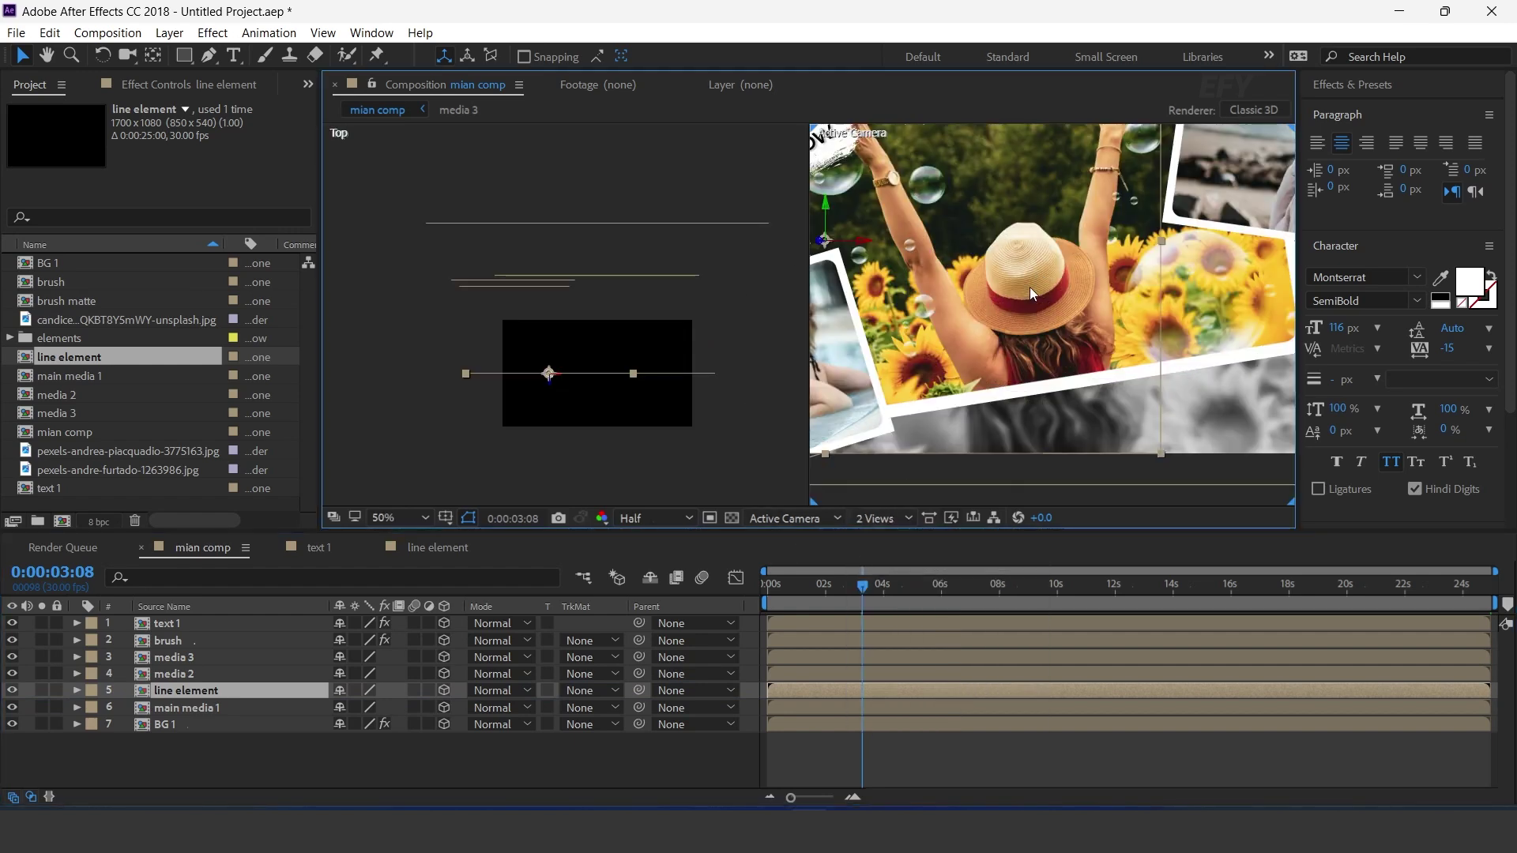
drag(1019, 345, 1035, 345)
key(v)
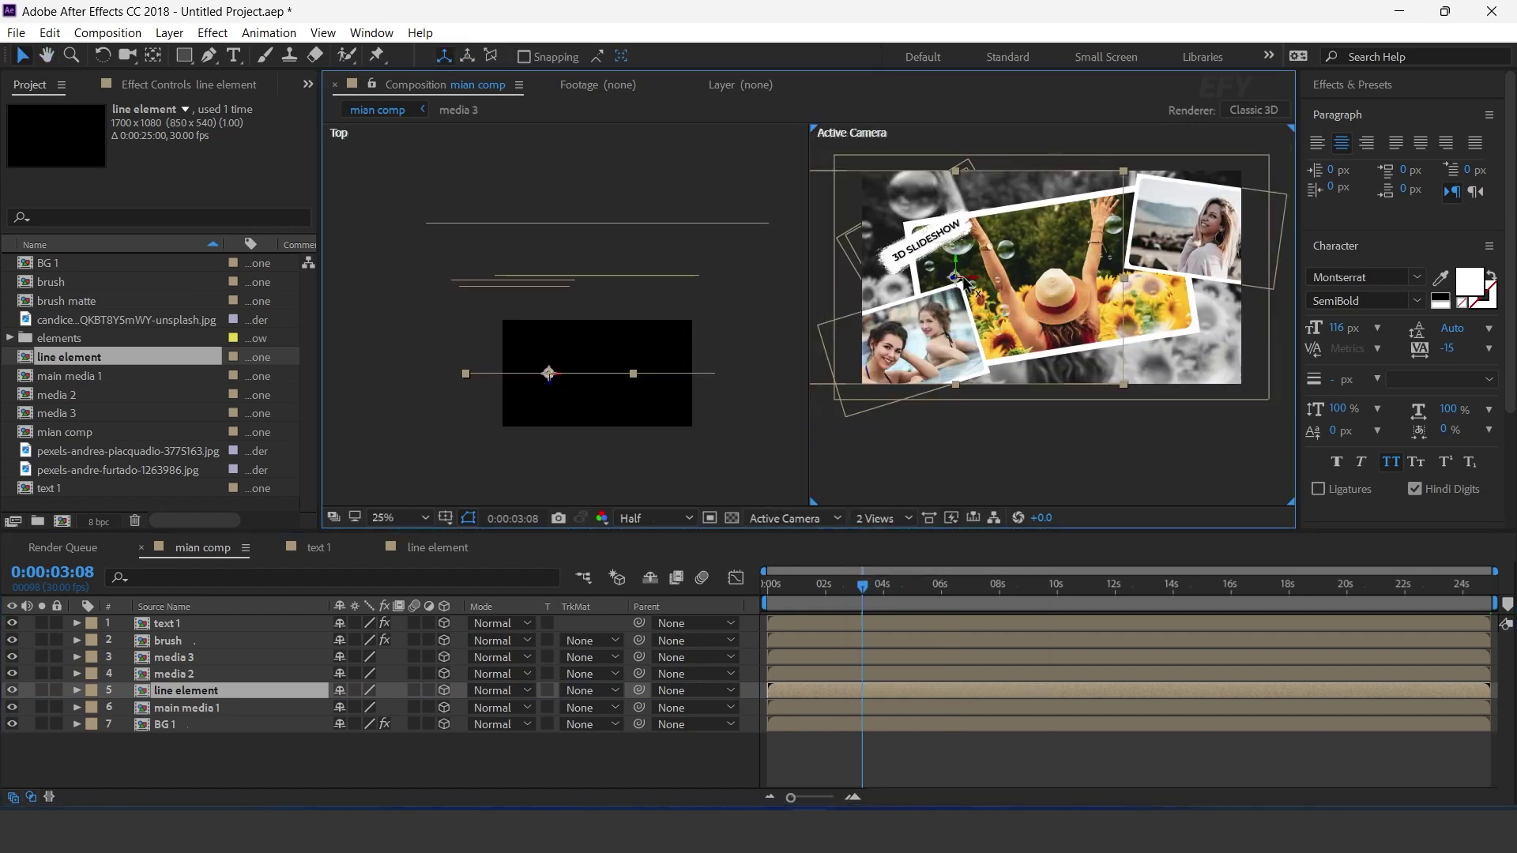
key(Return)
- Reposition the line element layer up and beside the title so its dashed curve emerges behind it
drag(979, 286, 906, 274)
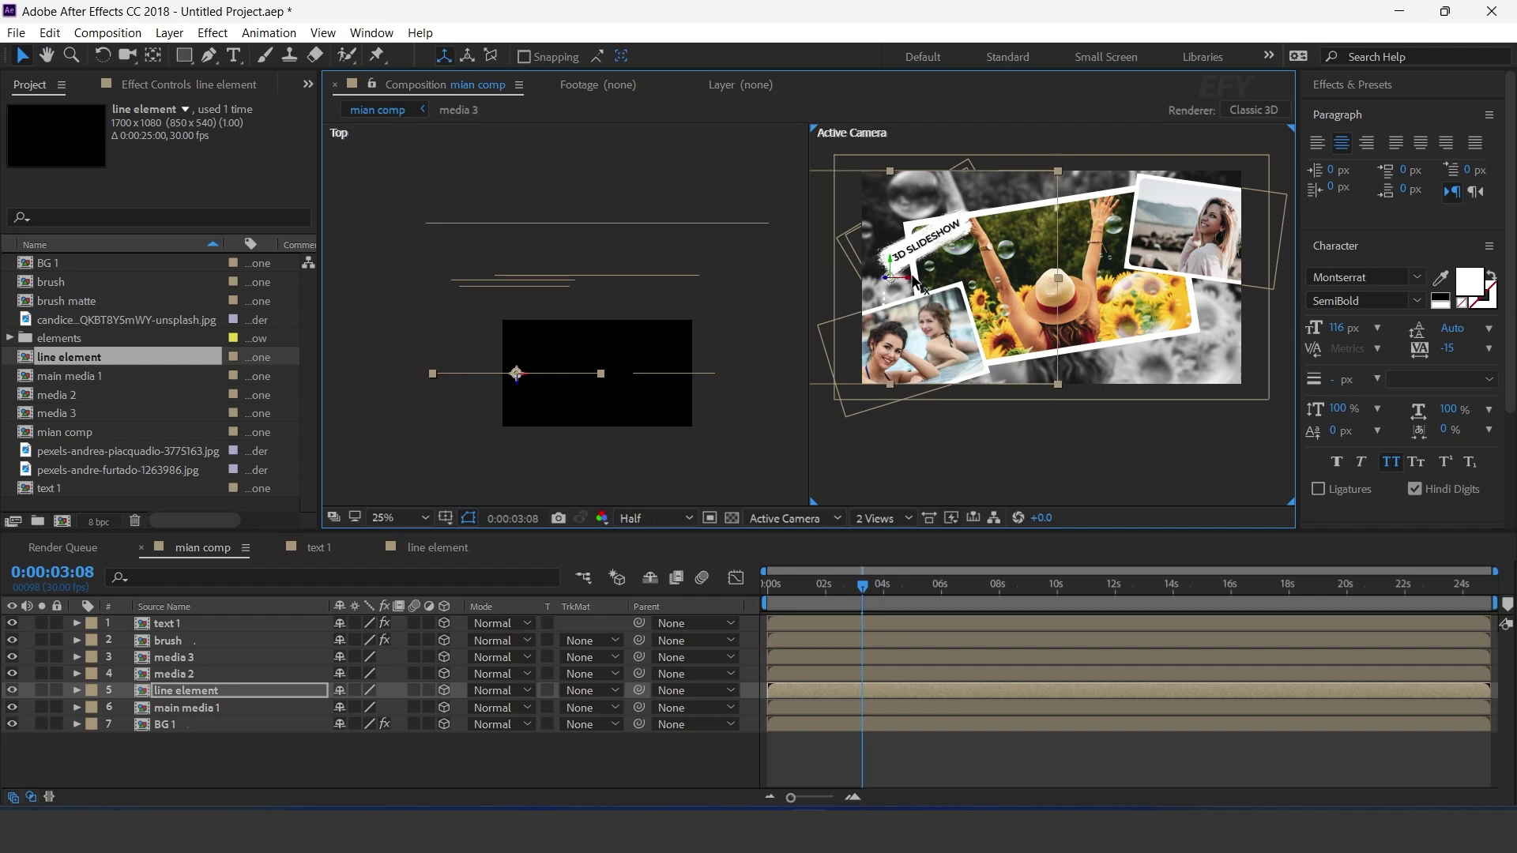
drag(788, 585, 823, 585)
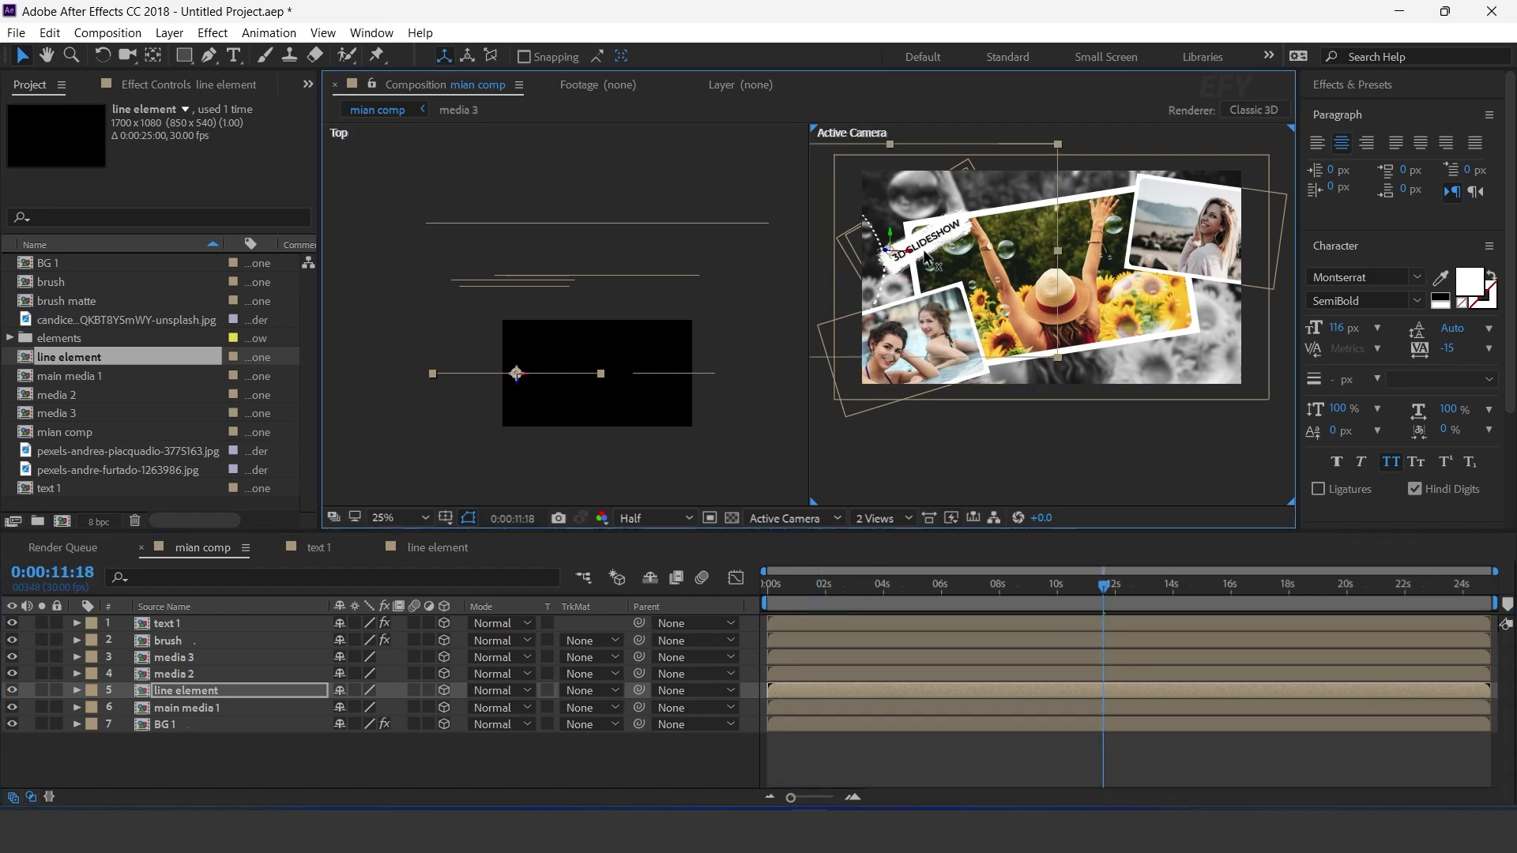
drag(907, 252, 924, 252)
- Set the line element layer's Z Rotation to 33° and preview the animation from the start
click(201, 692)
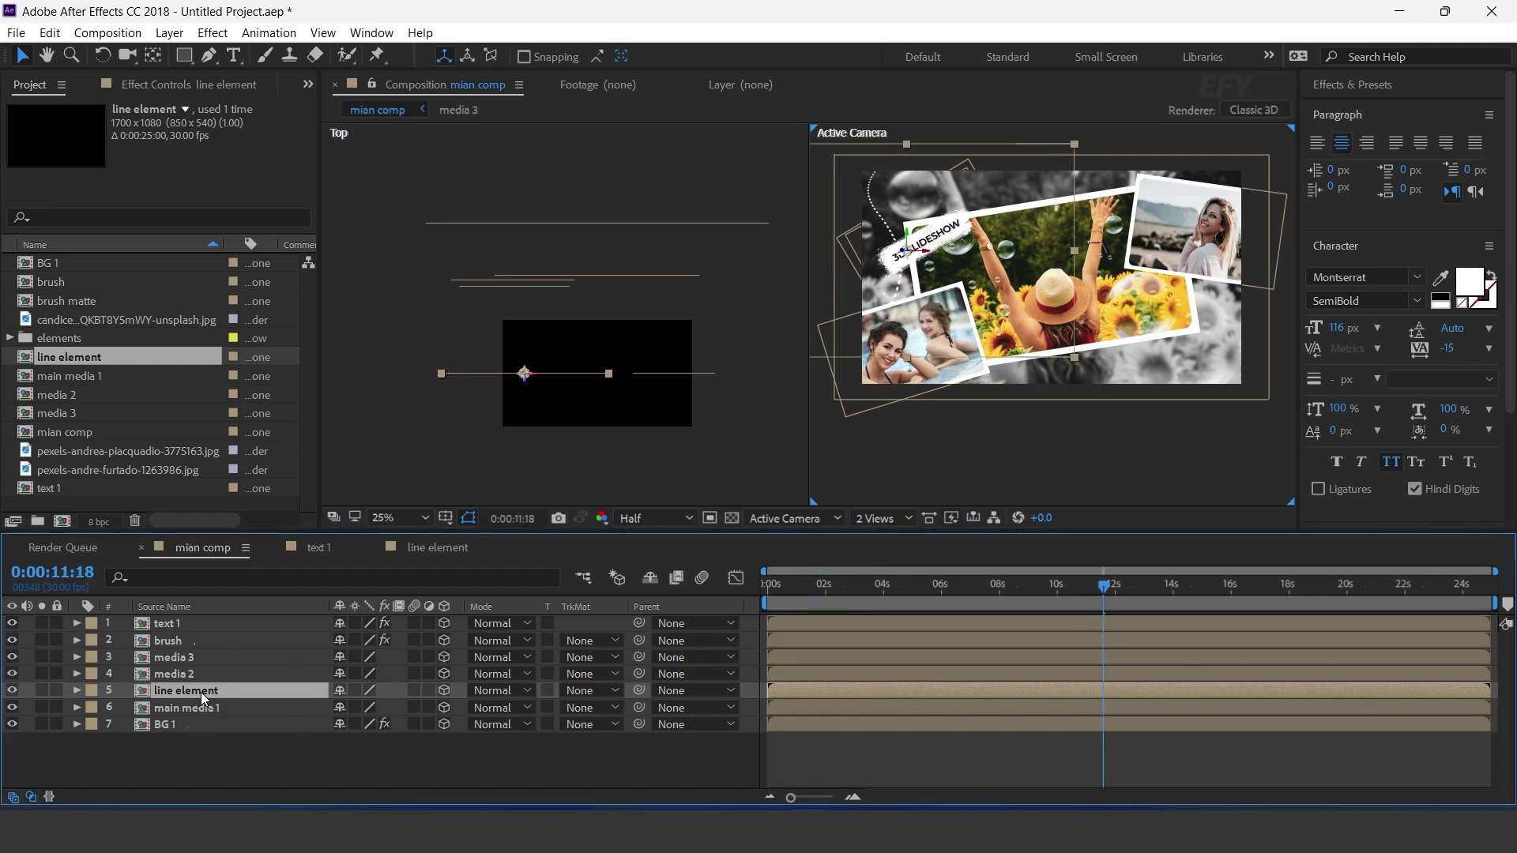
key(r)
drag(363, 757, 390, 755)
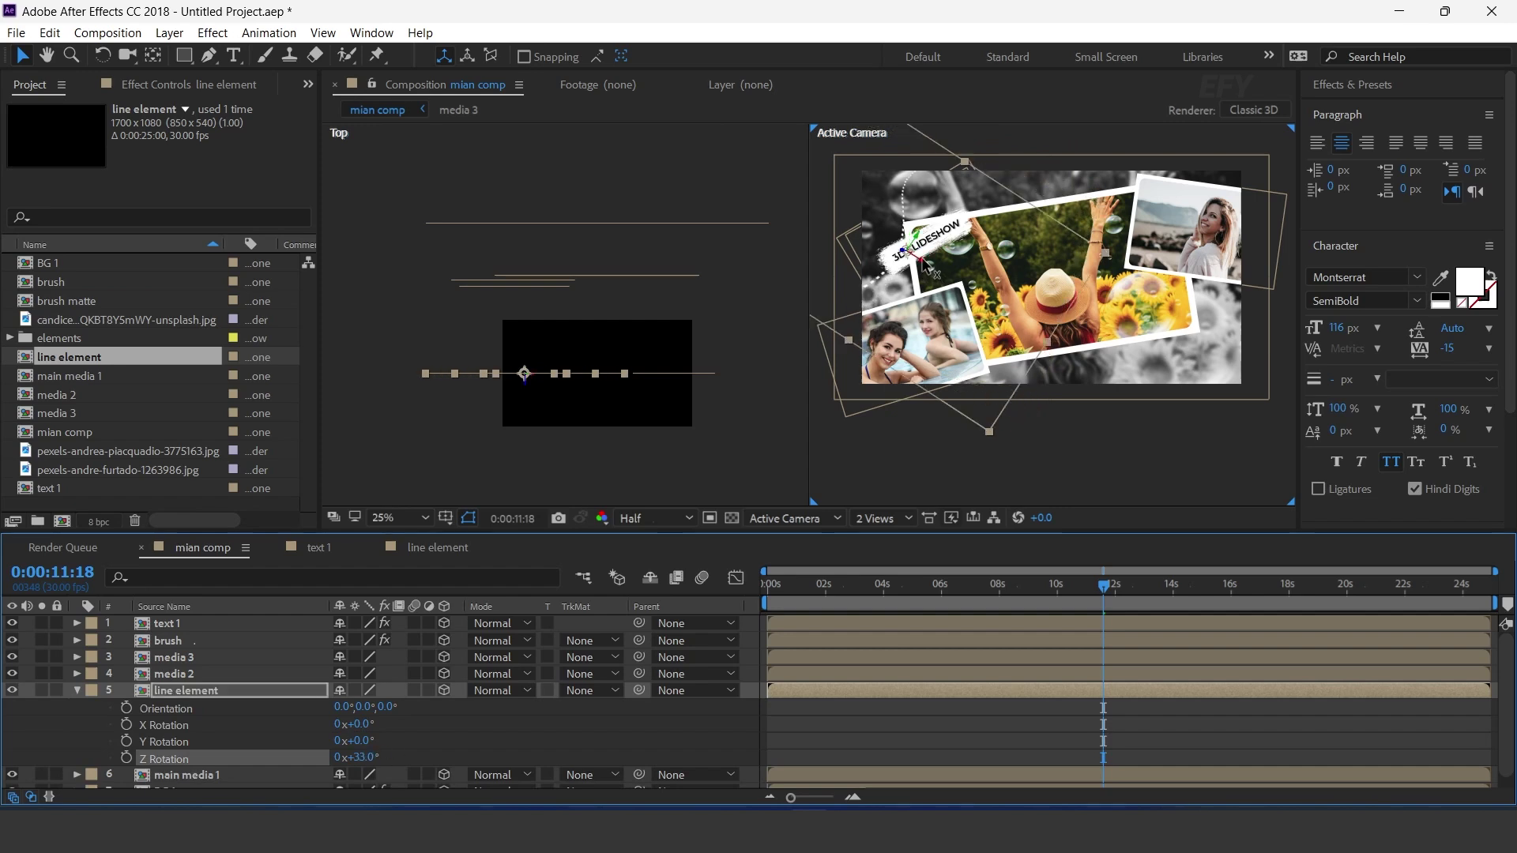
key(Home)
key(space)
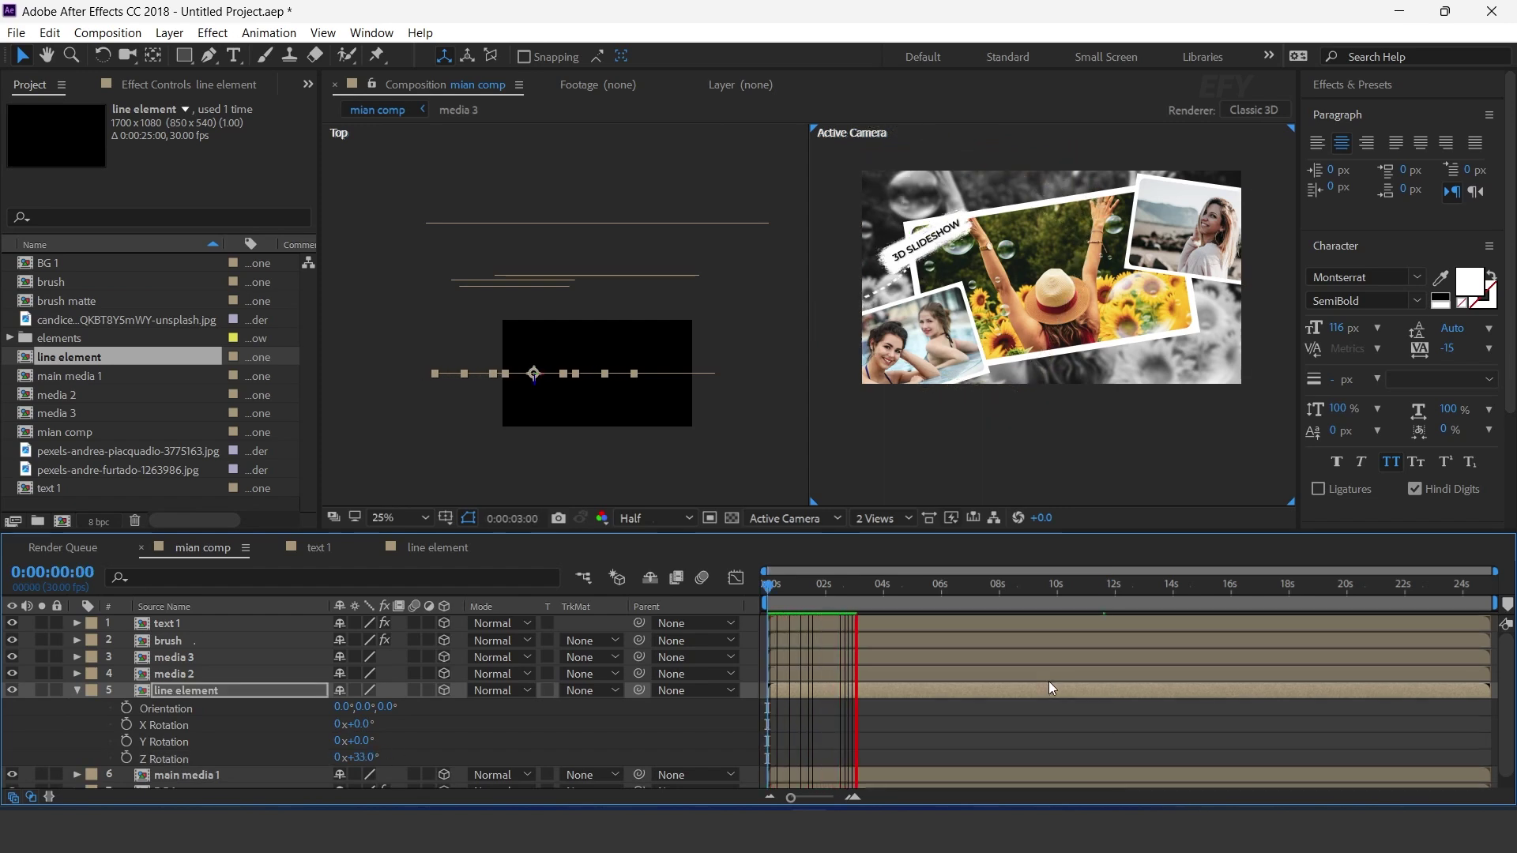
click(939, 586)
key(r)
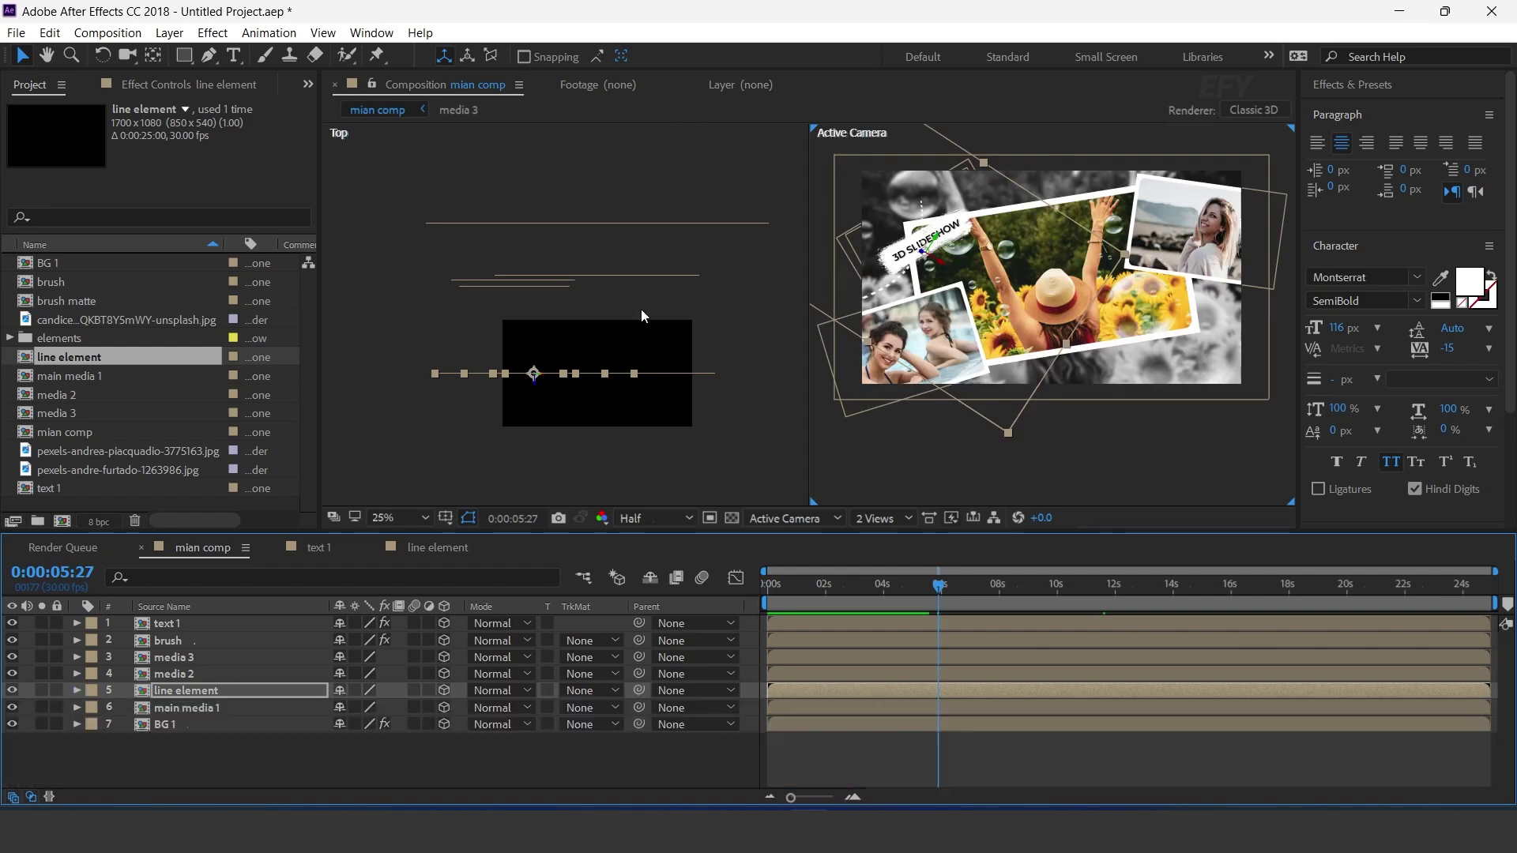
- Push the line element layer back in depth just behind the main photo, scale it to 127%, and preview it
drag(535, 381, 543, 276)
drag(811, 589, 1094, 588)
click(996, 280)
key(s)
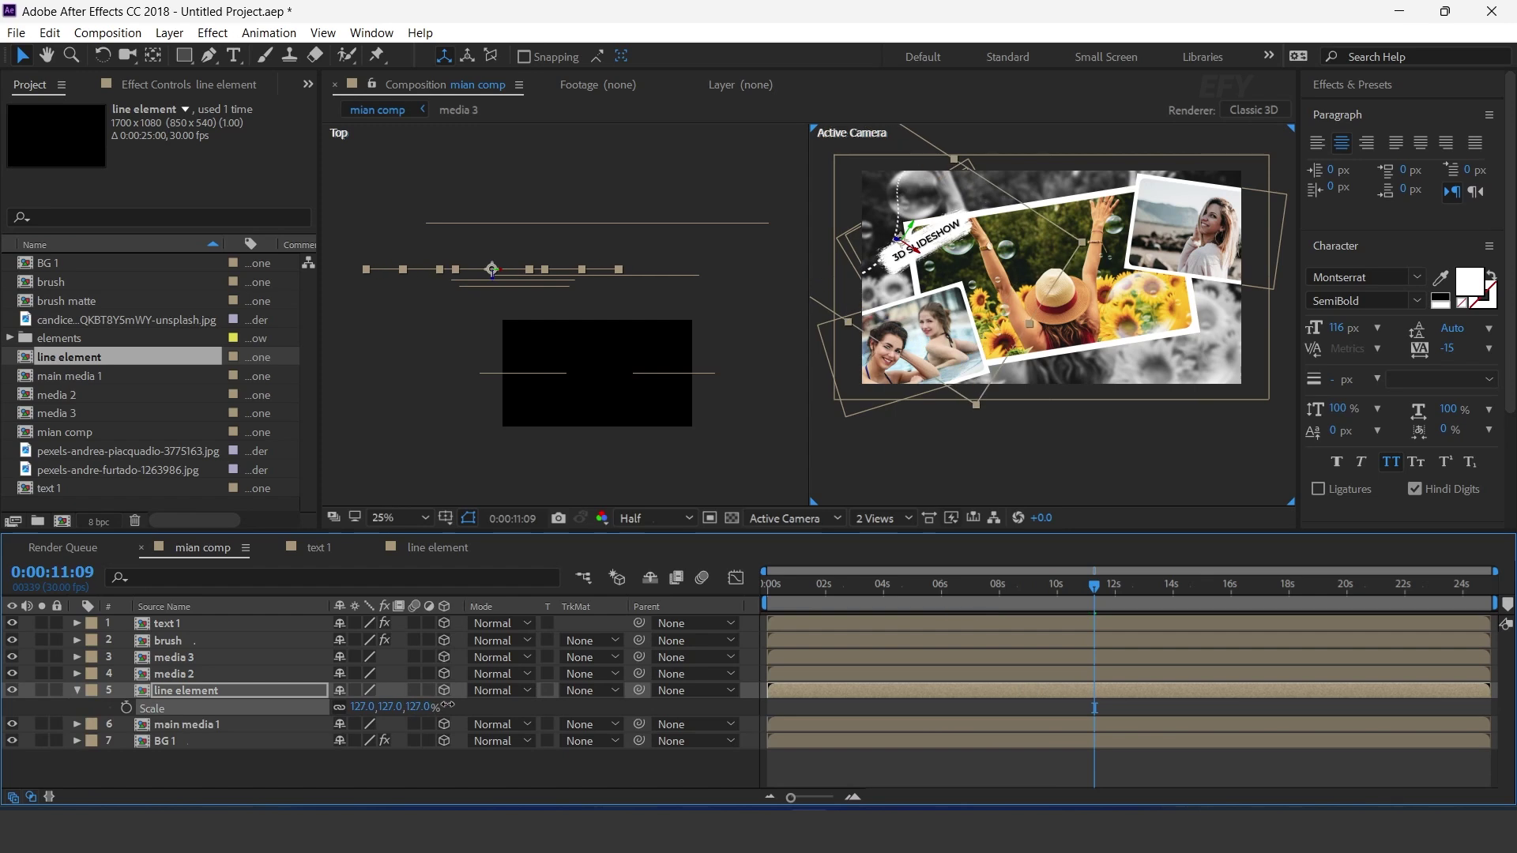
key(Home)
key(space)
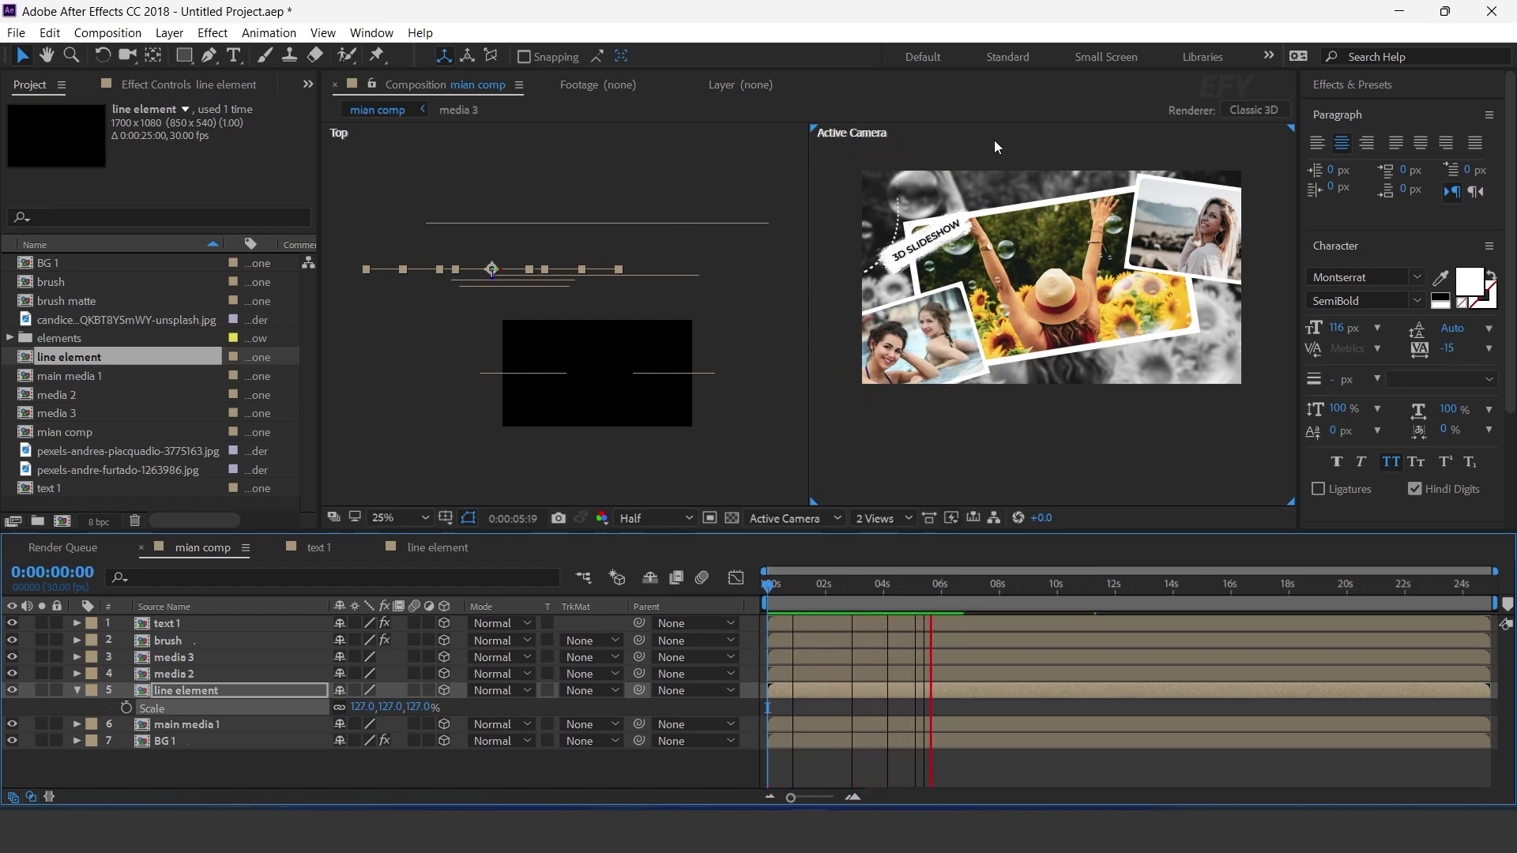
key(space)
- Duplicate the line element layer, place the copy at the scene's lower-right corner, and check both lines over time
click(77, 691)
key(ctrl+d)
drag(919, 253, 1247, 407)
drag(1128, 376, 1231, 347)
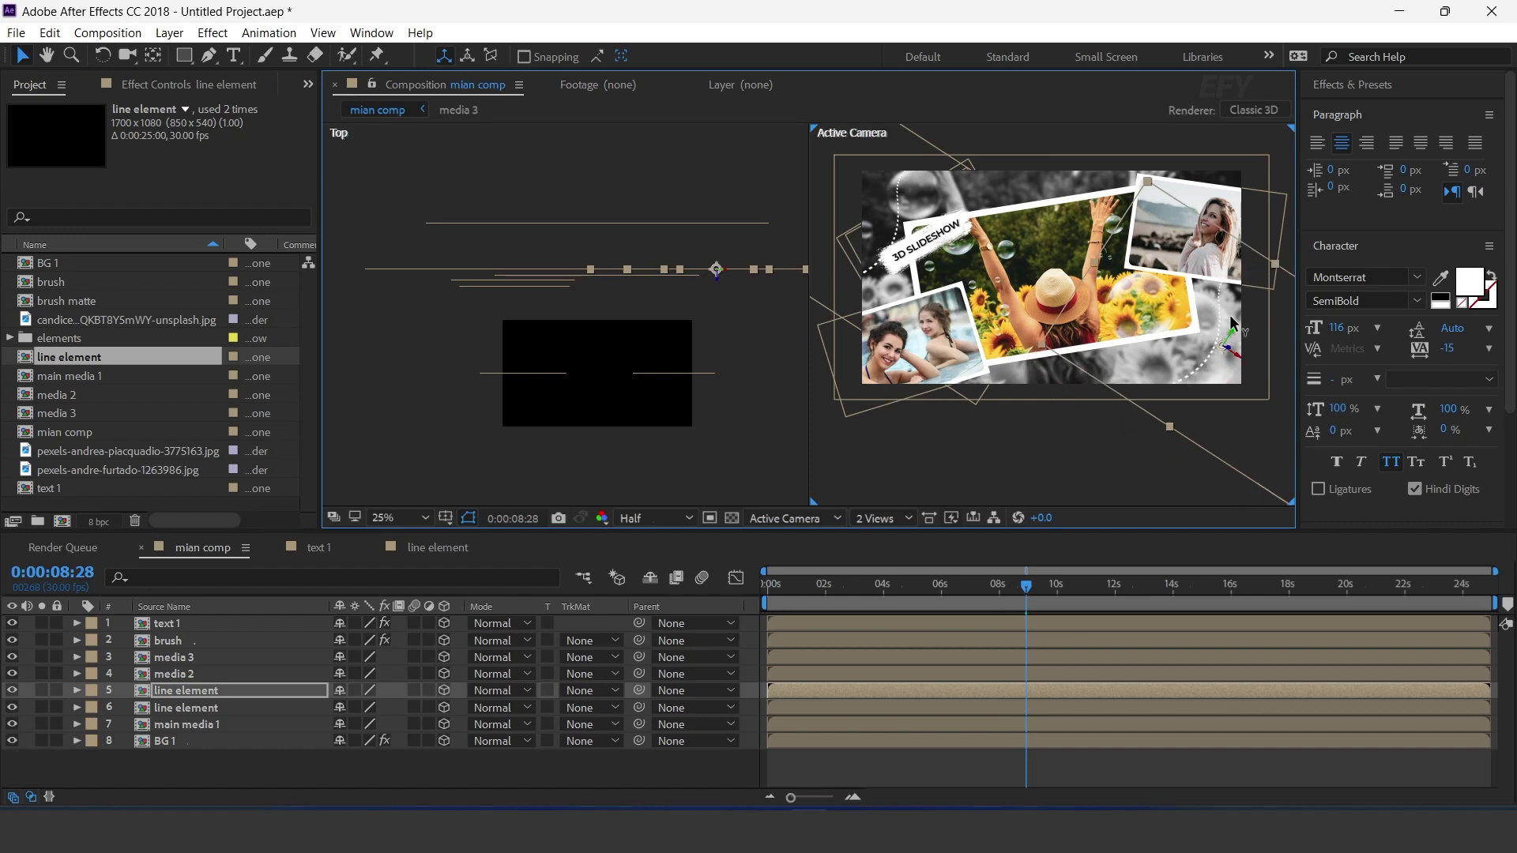
drag(765, 591, 1103, 596)
key(ctrl+shift+a)
drag(813, 589, 891, 589)
- Create a new composition named writing with a width of 700 px and a height of 1080 px
click(102, 507)
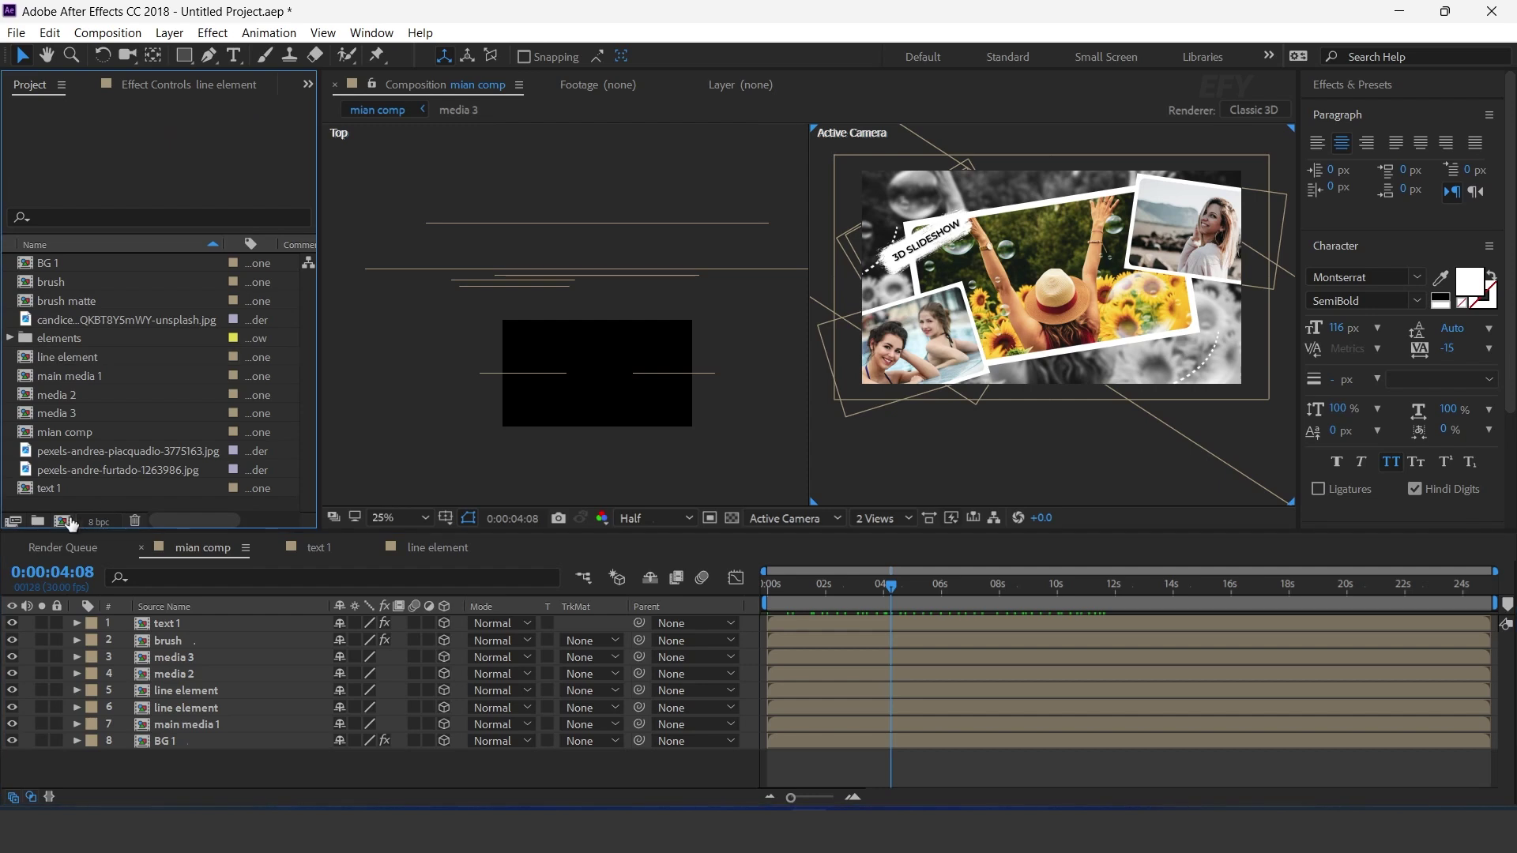
click(61, 521)
click(643, 336)
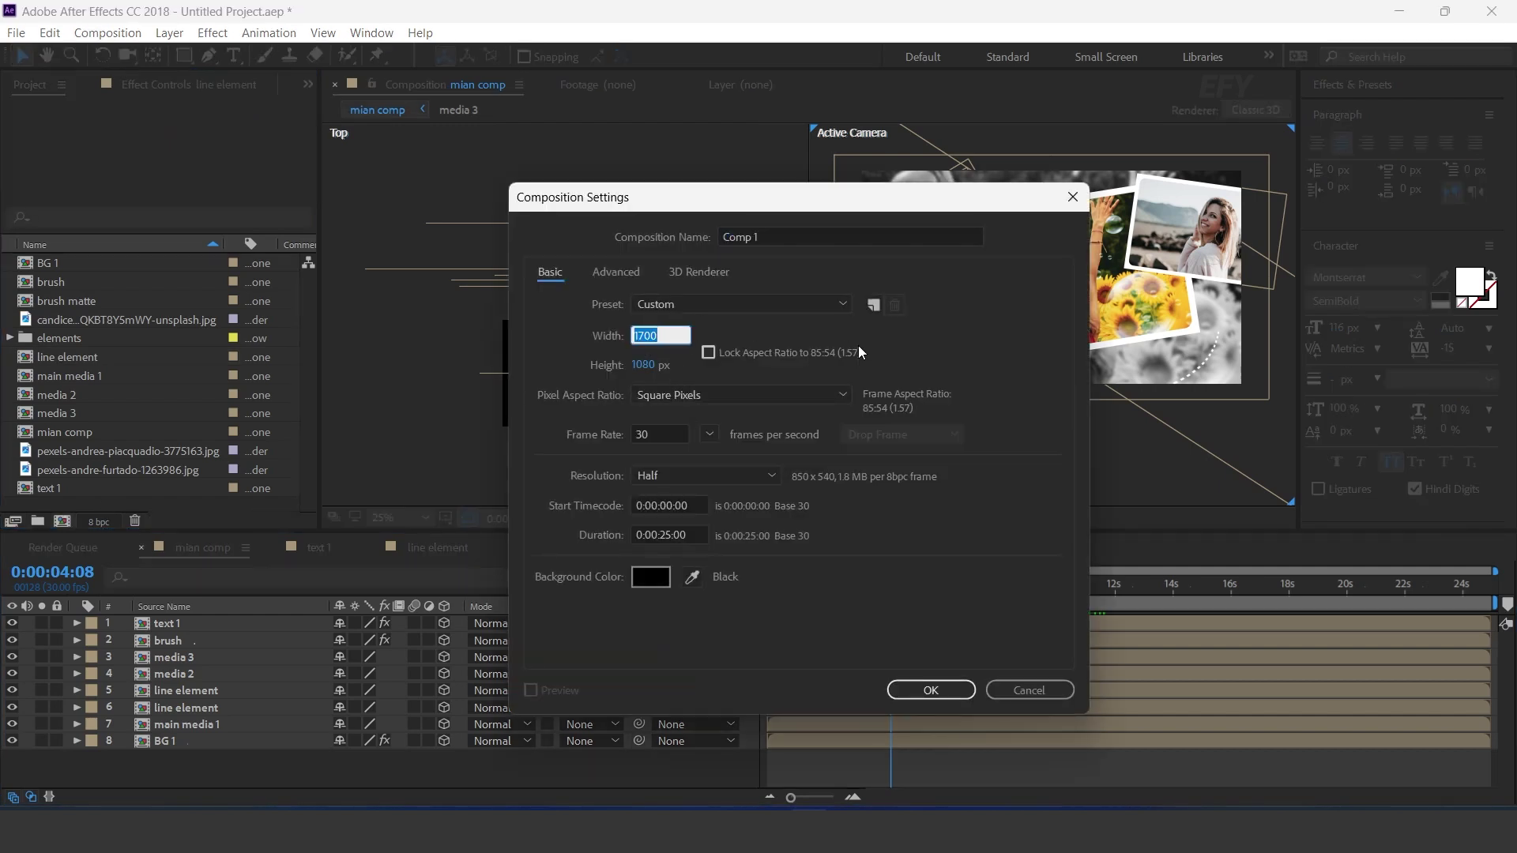
text(700)
click(849, 237)
text(writing)
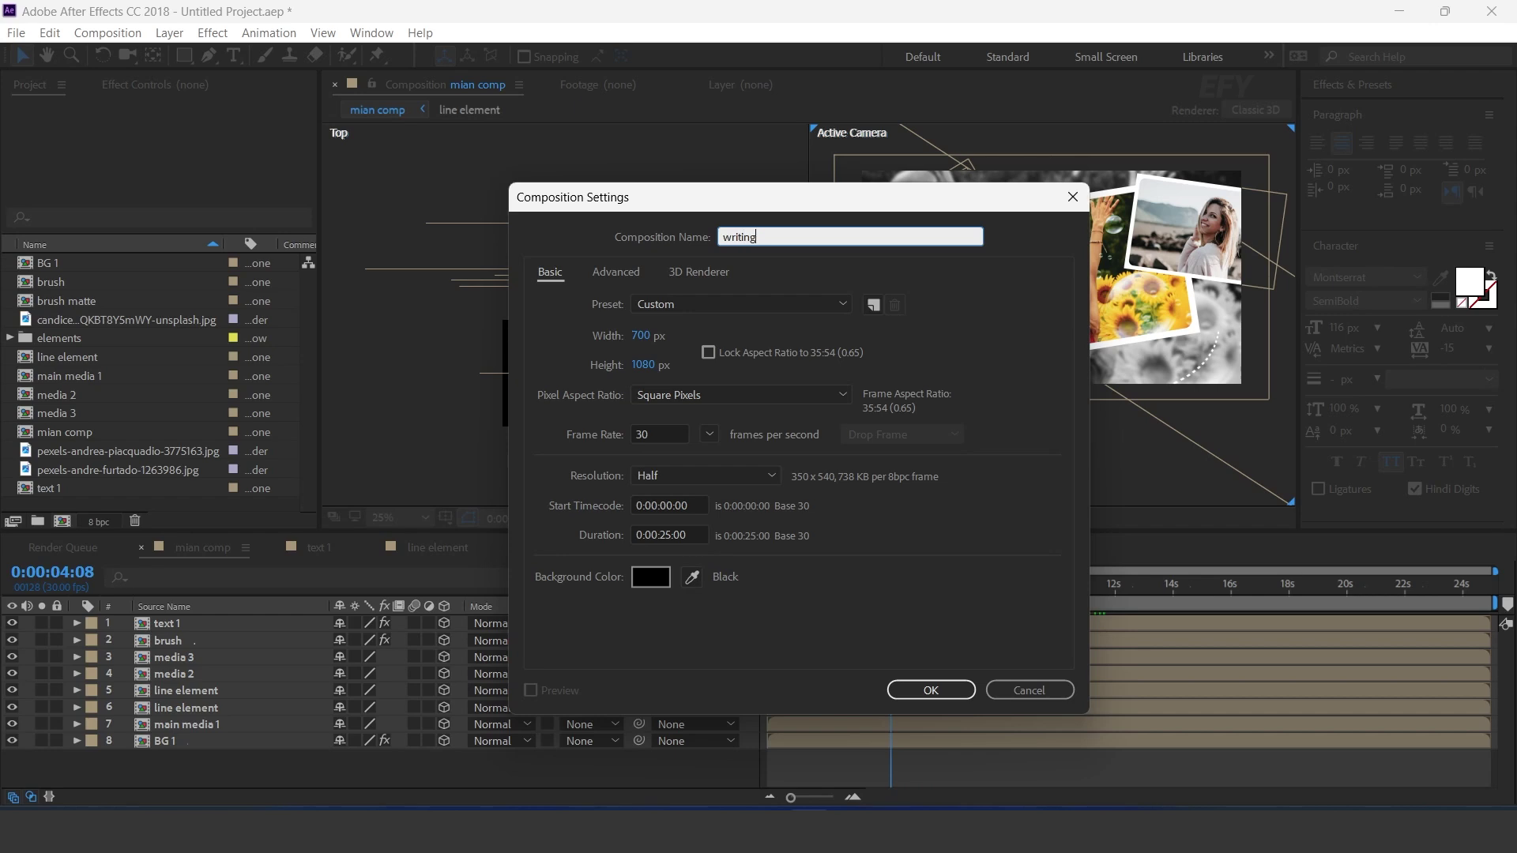
key(Return)
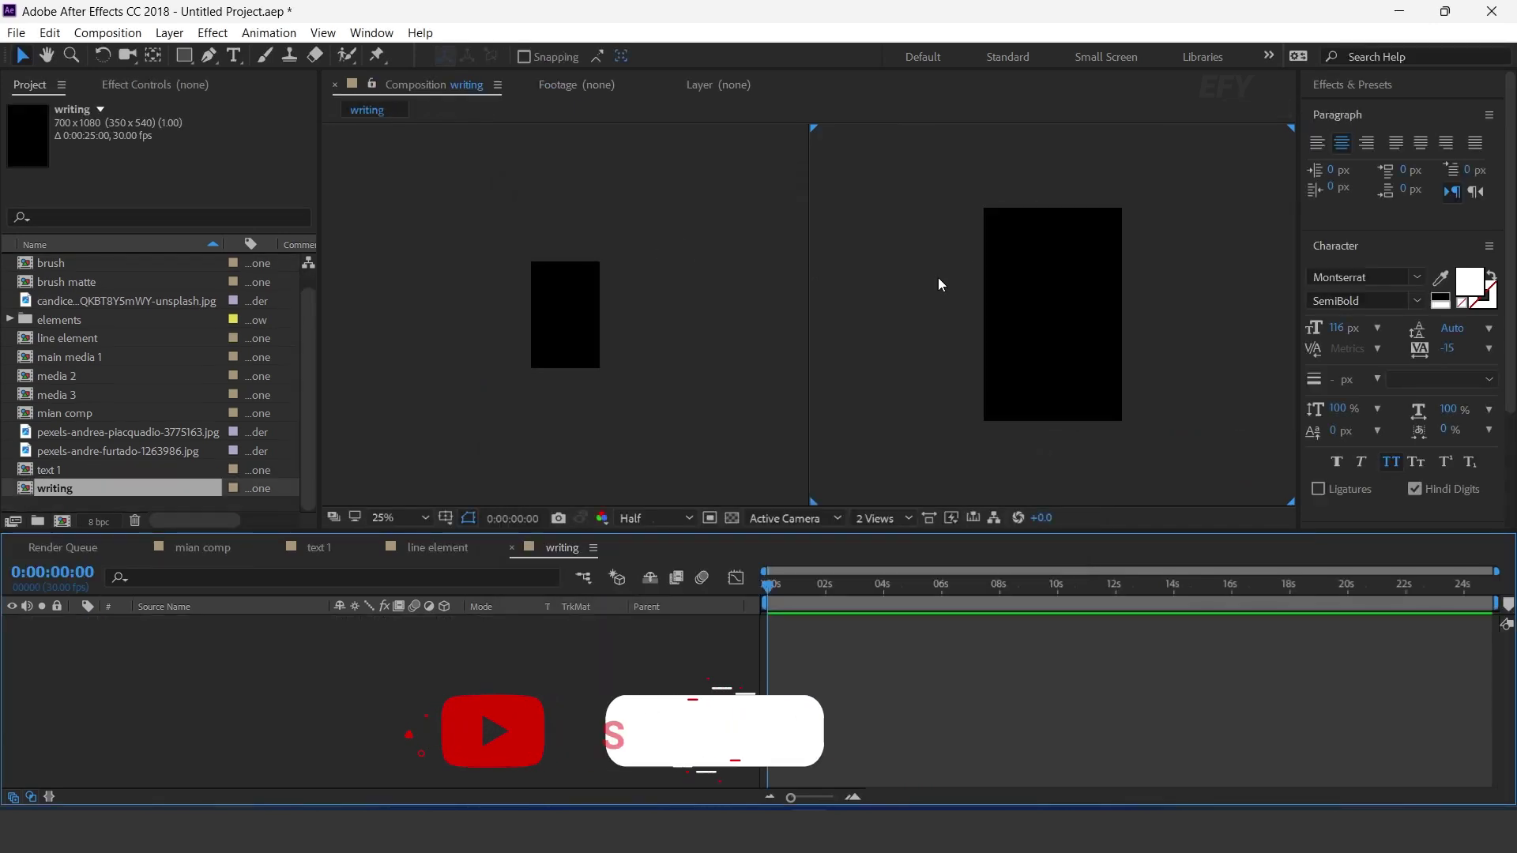
- Add the handwriting PNG from the elements folder to the writing composition and scale it to 35%
click(74, 319)
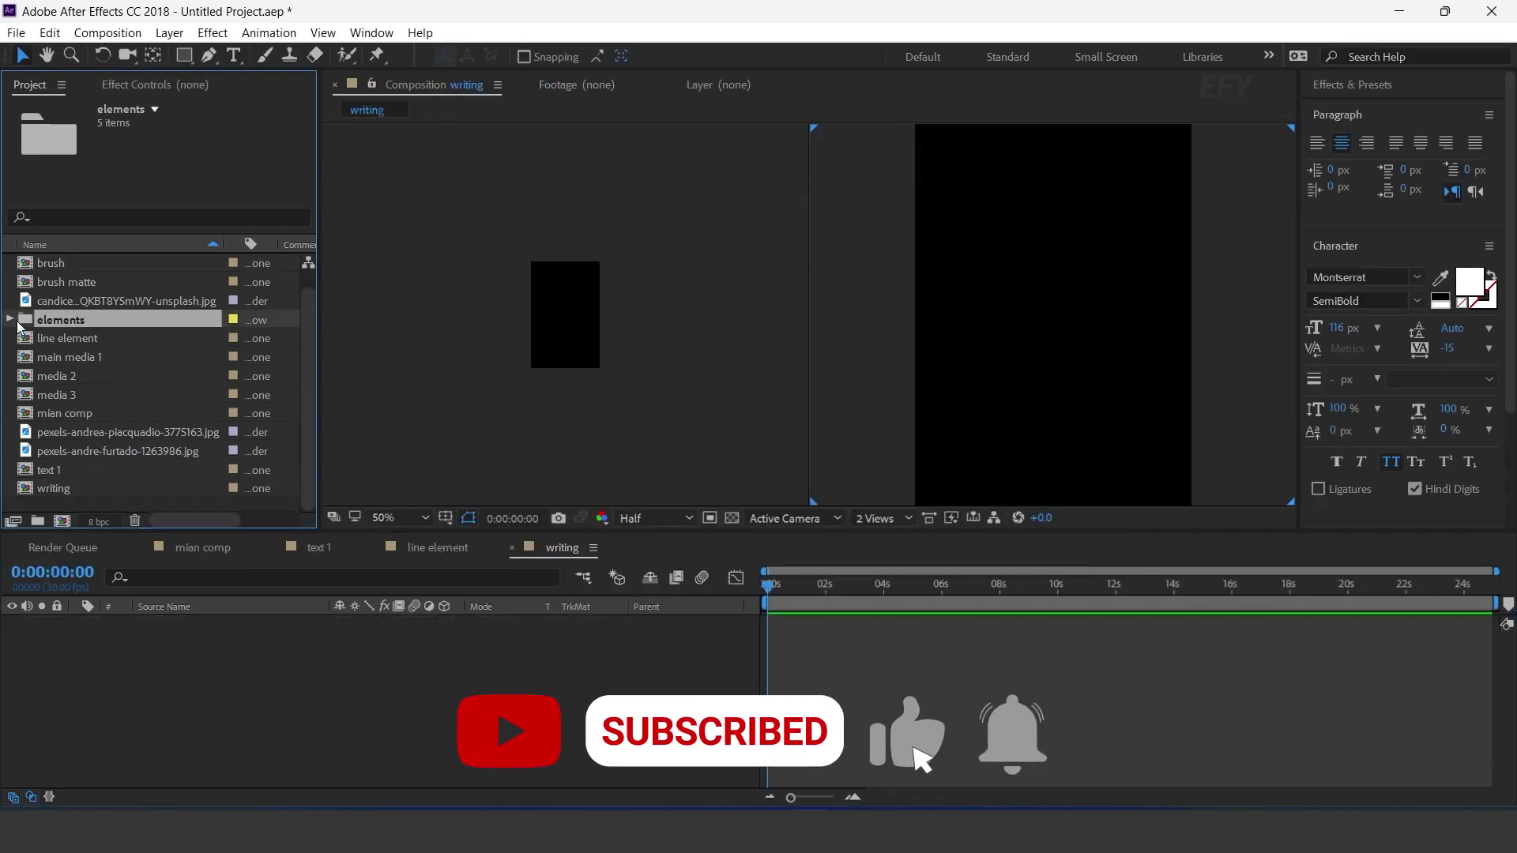
click(10, 320)
click(136, 415)
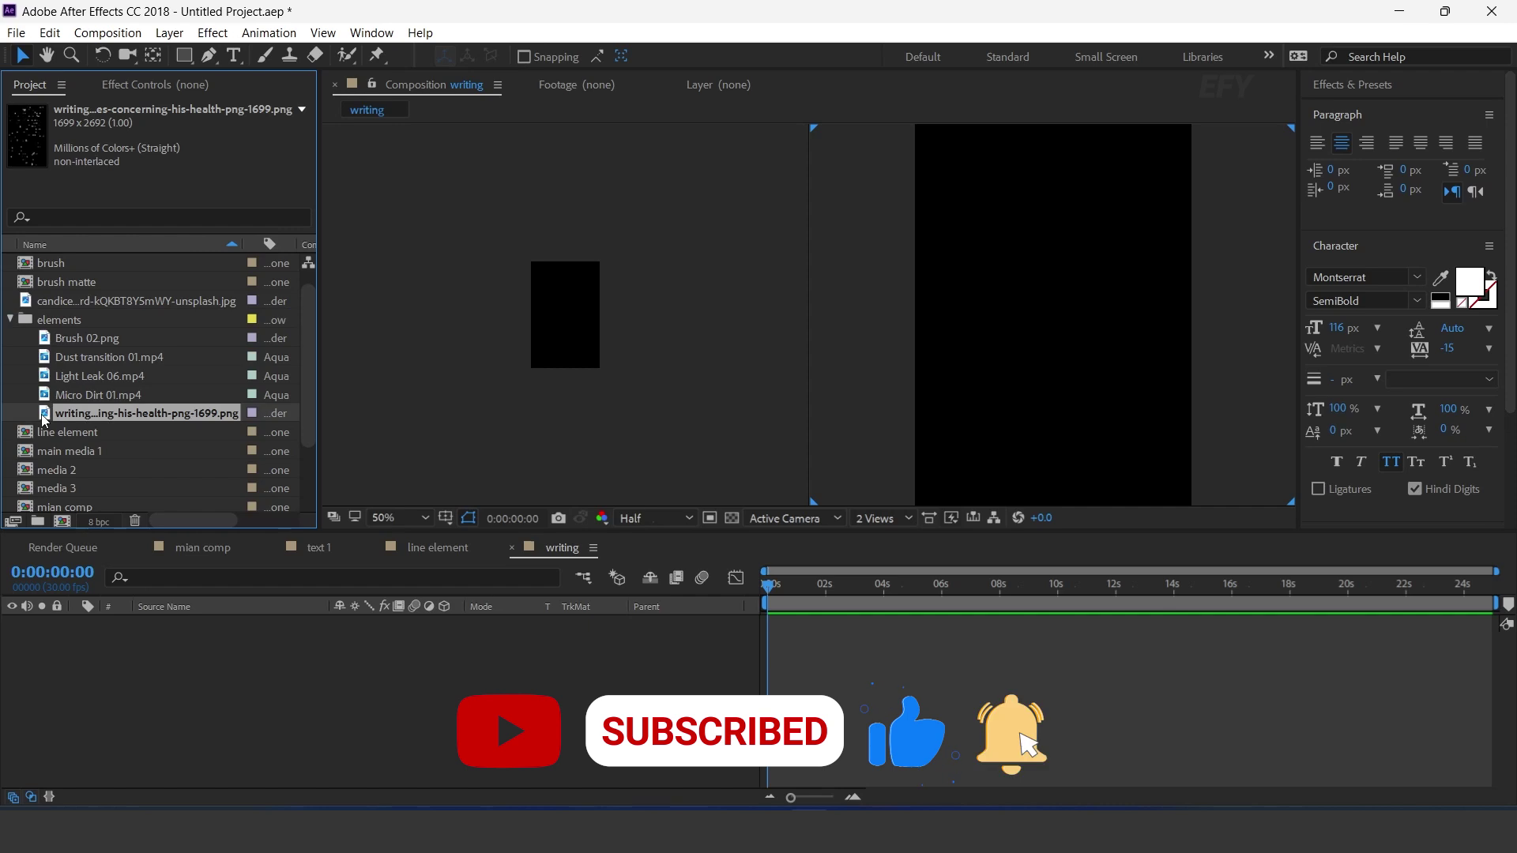
scroll(1173, 298, down, 2)
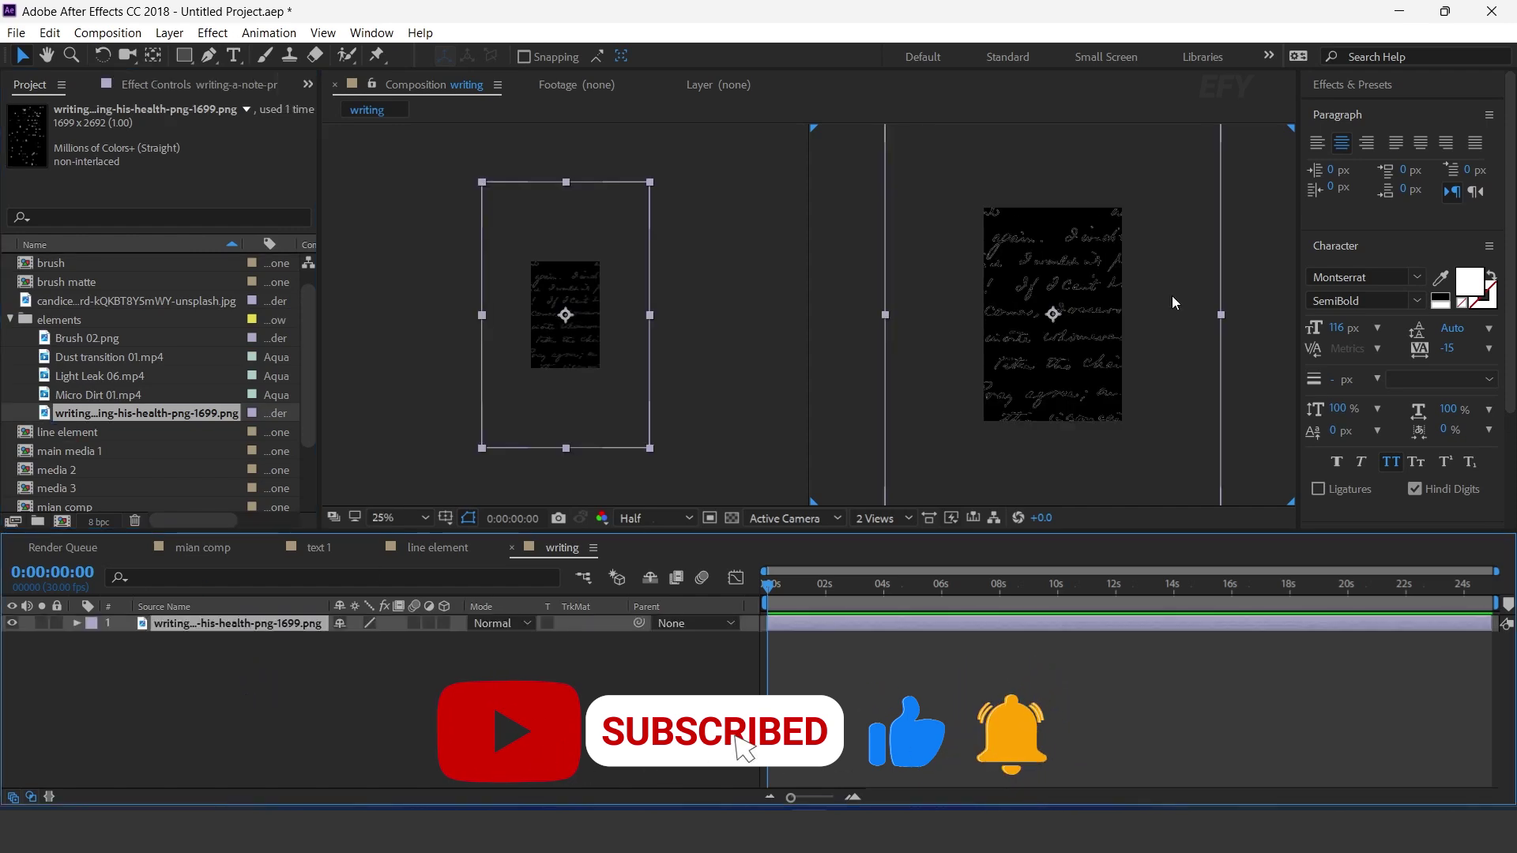
key(s)
drag(371, 640, 337, 643)
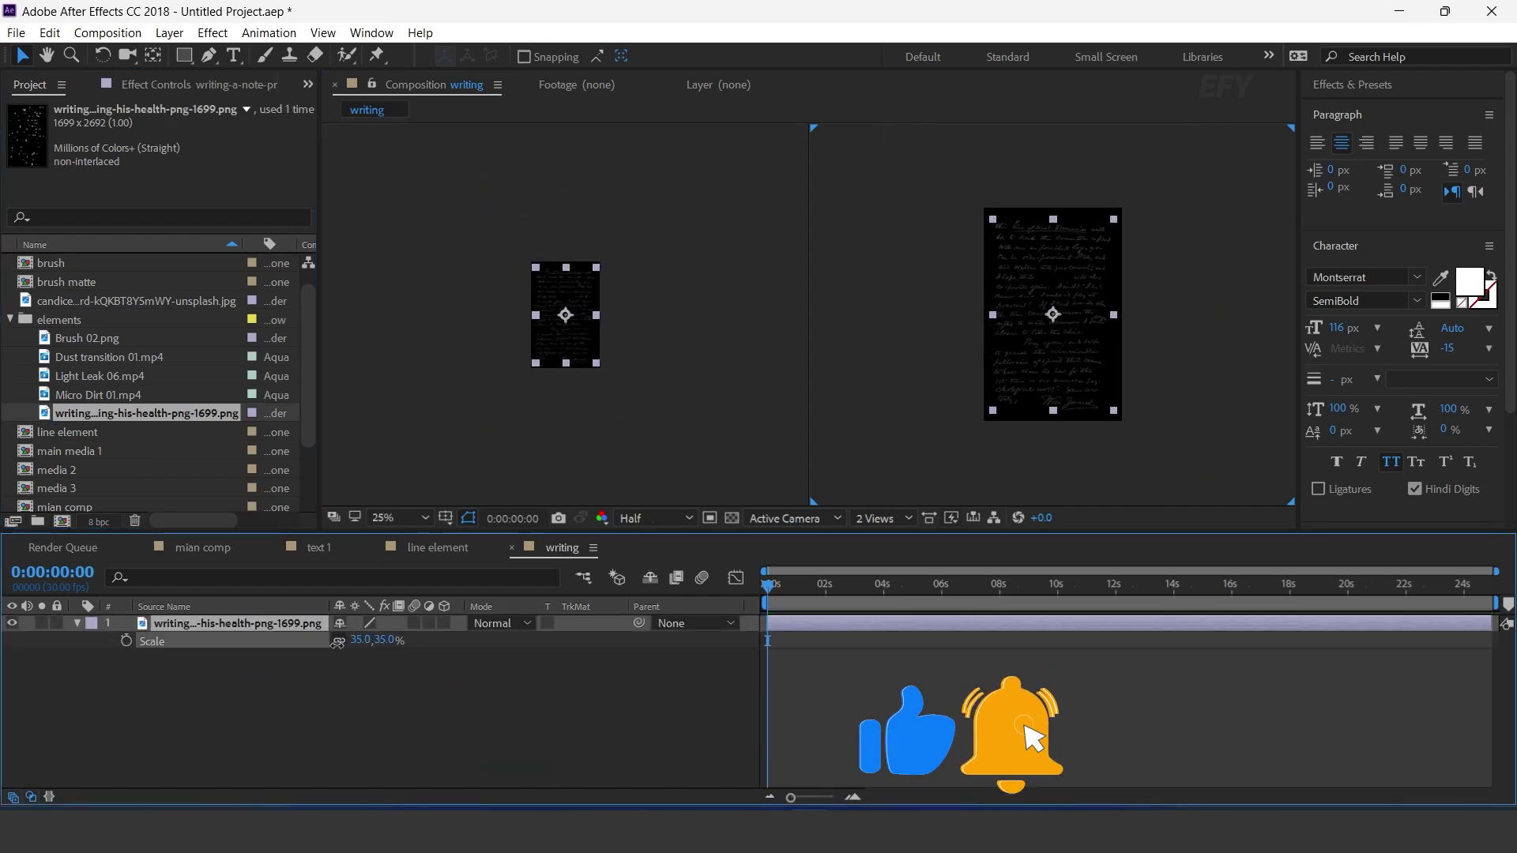
scroll(1091, 326, up, 1)
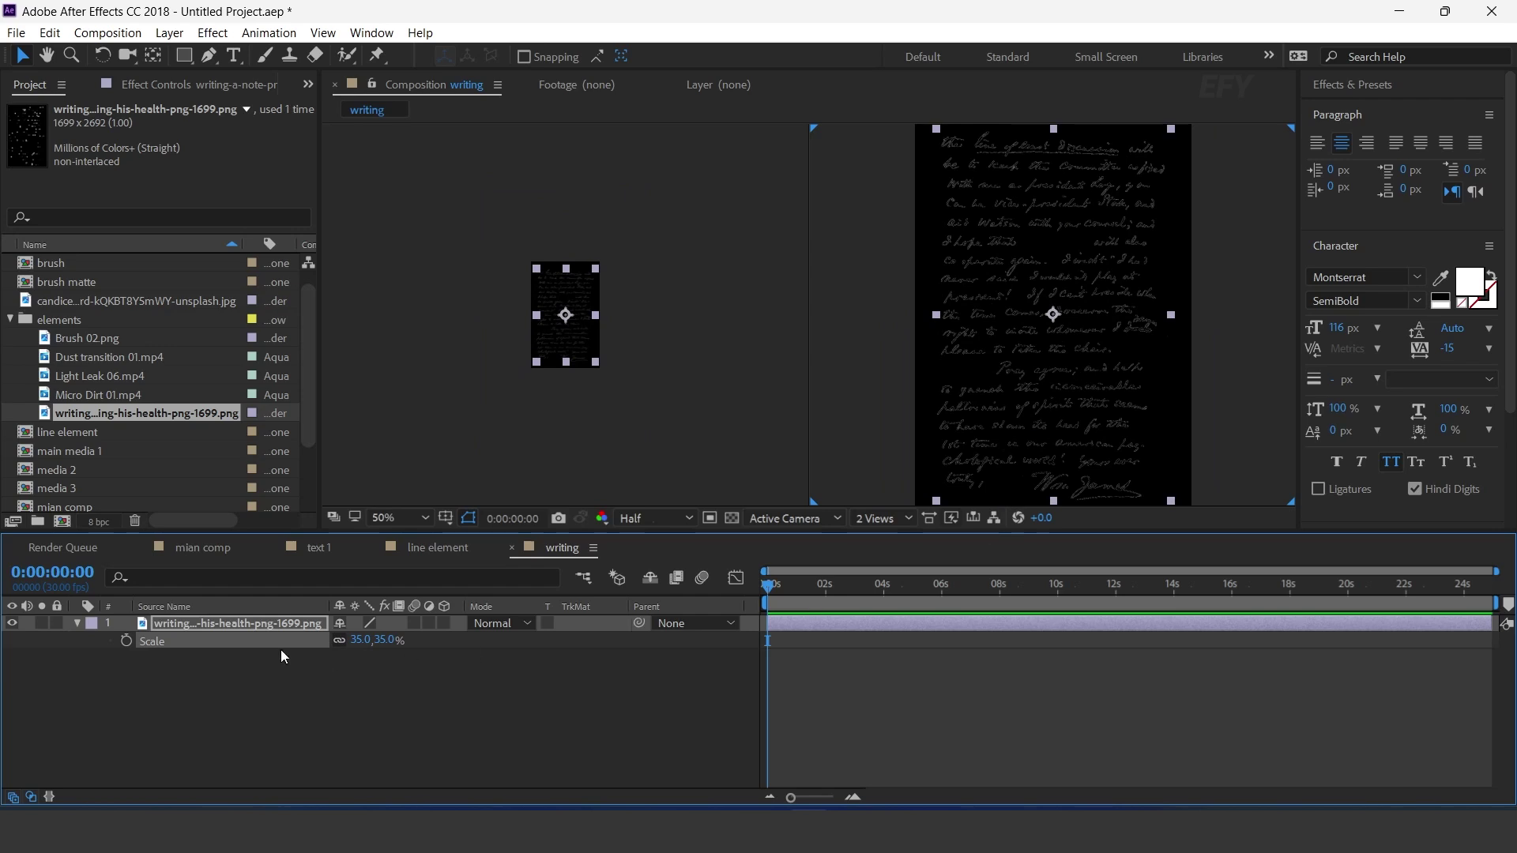
- Apply the Tint effect to the handwriting layer and map black to white
click(230, 622)
key(ctrl+space)
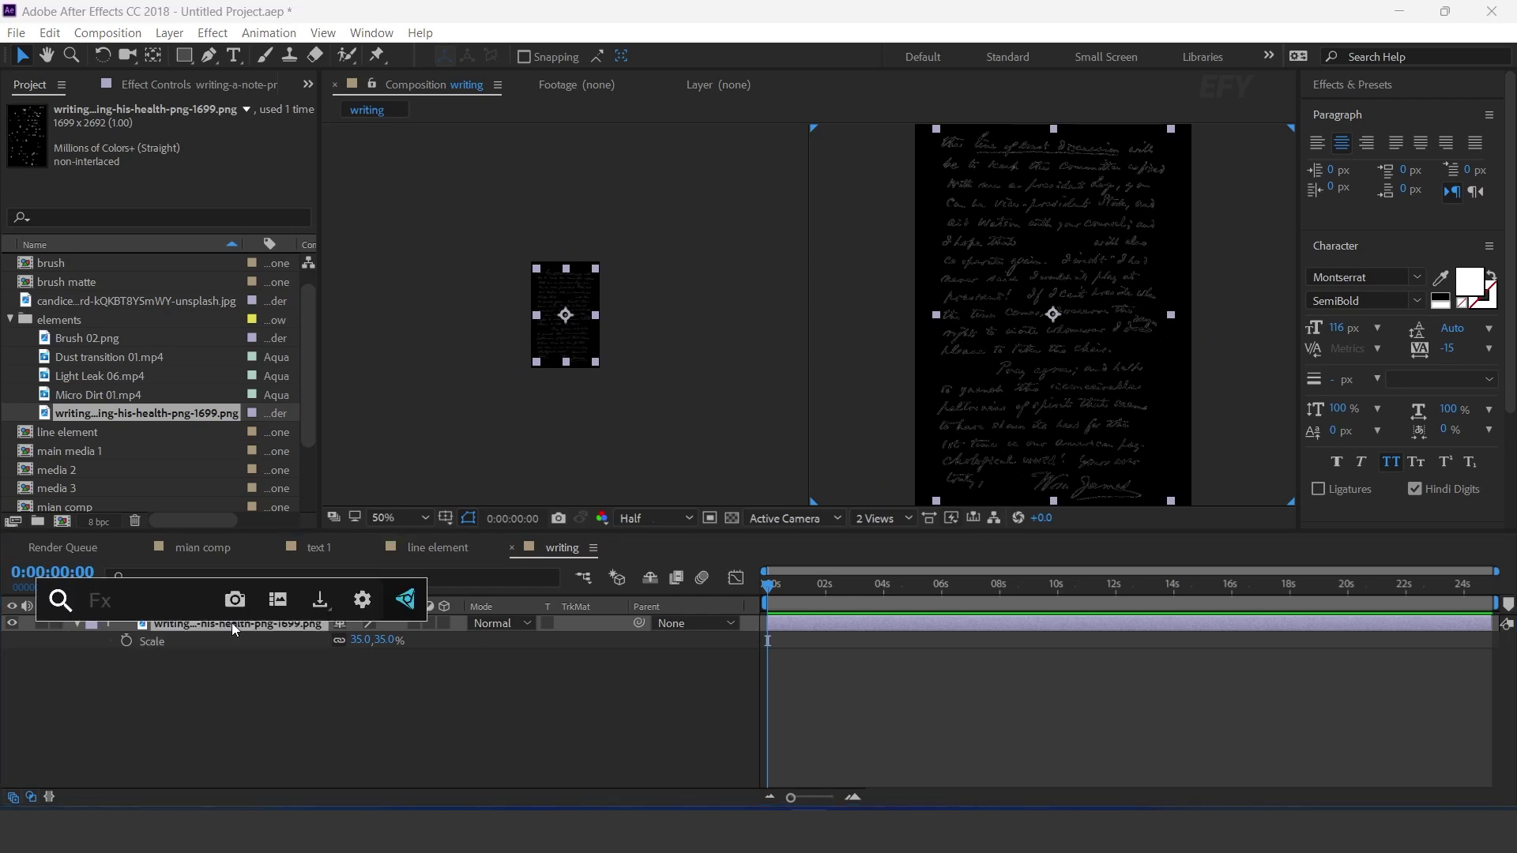
text(tin)
key(Return)
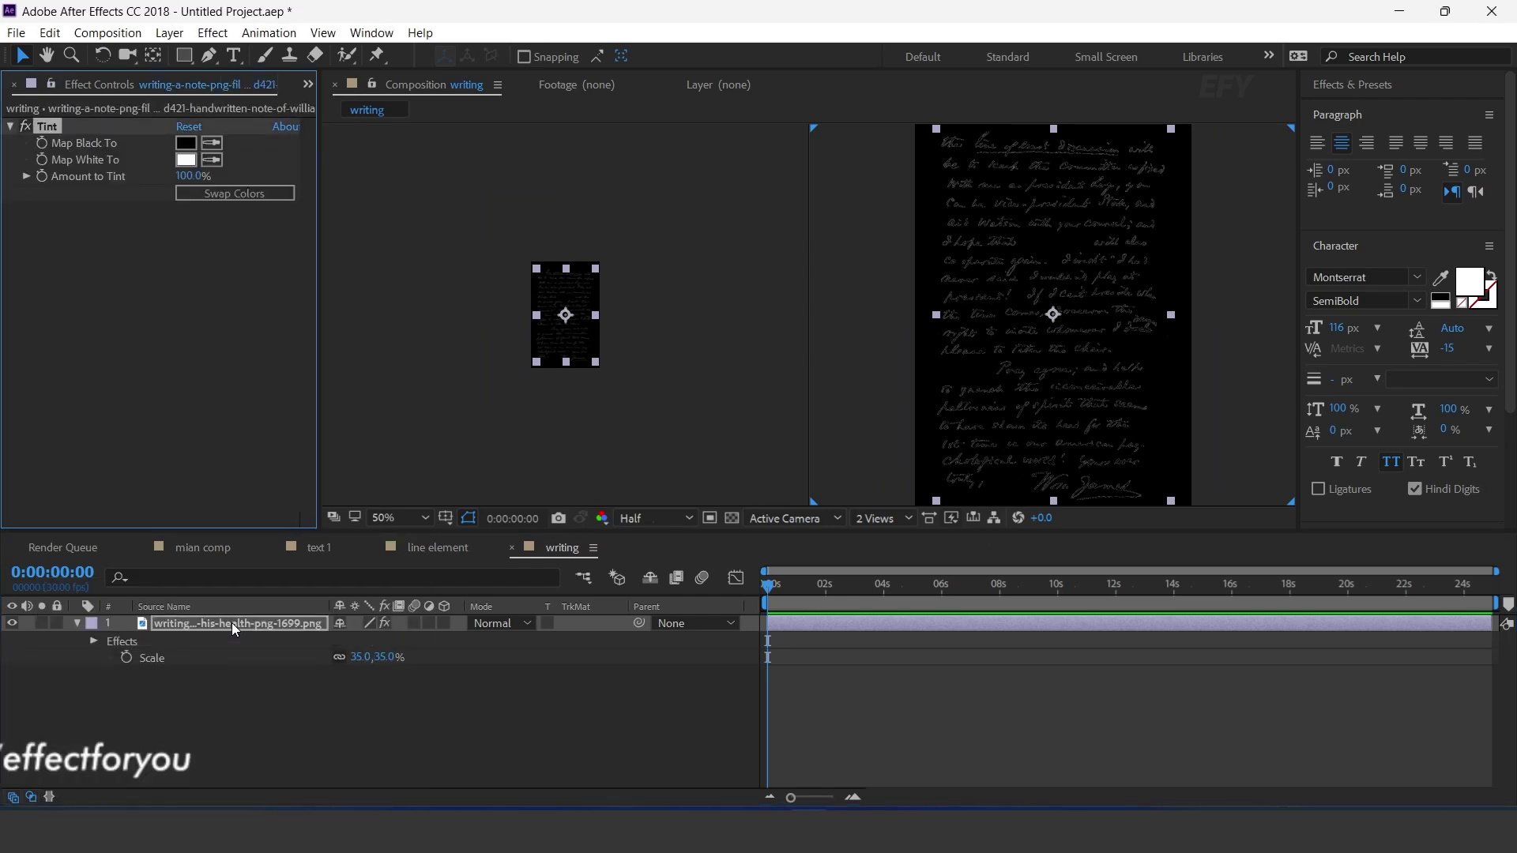
click(188, 146)
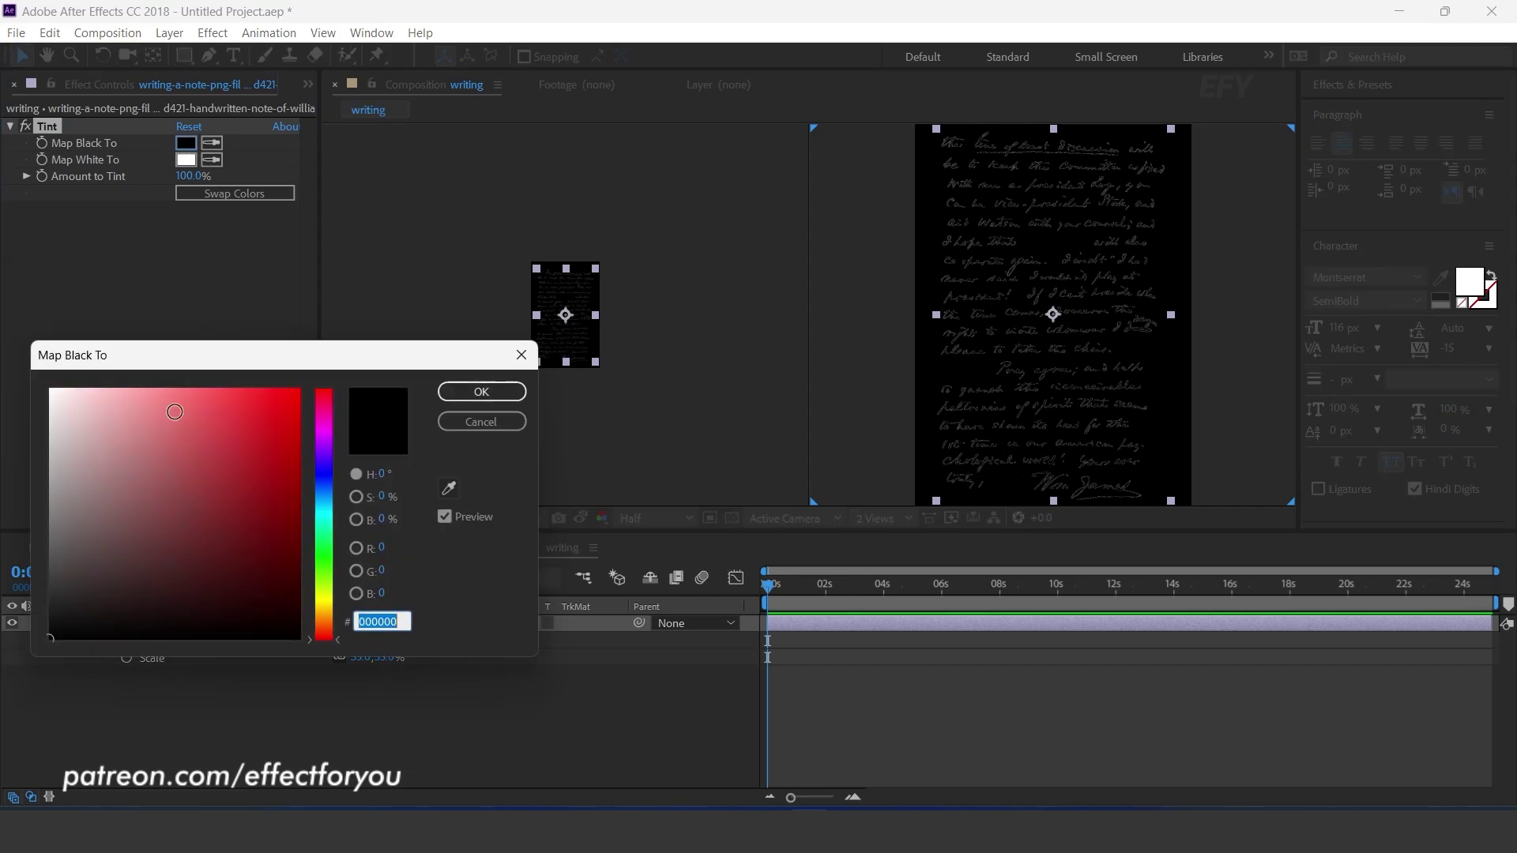
click(51, 389)
click(481, 392)
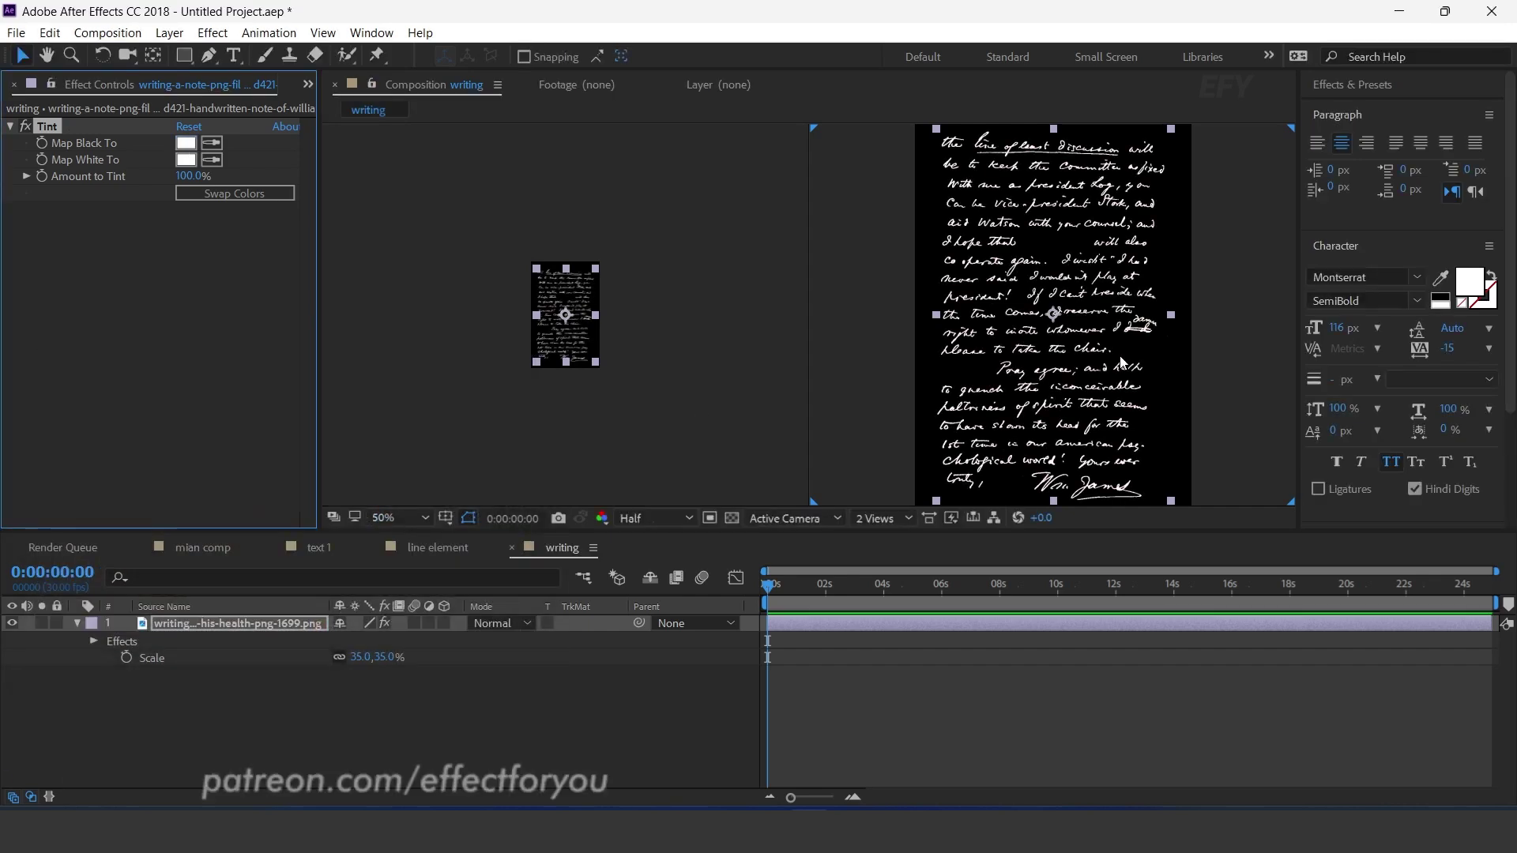
- Draw a zigzag Pen path on a new shape layer, running down across all the handwriting lines in a single view
scroll(1126, 257, down, 2)
click(209, 56)
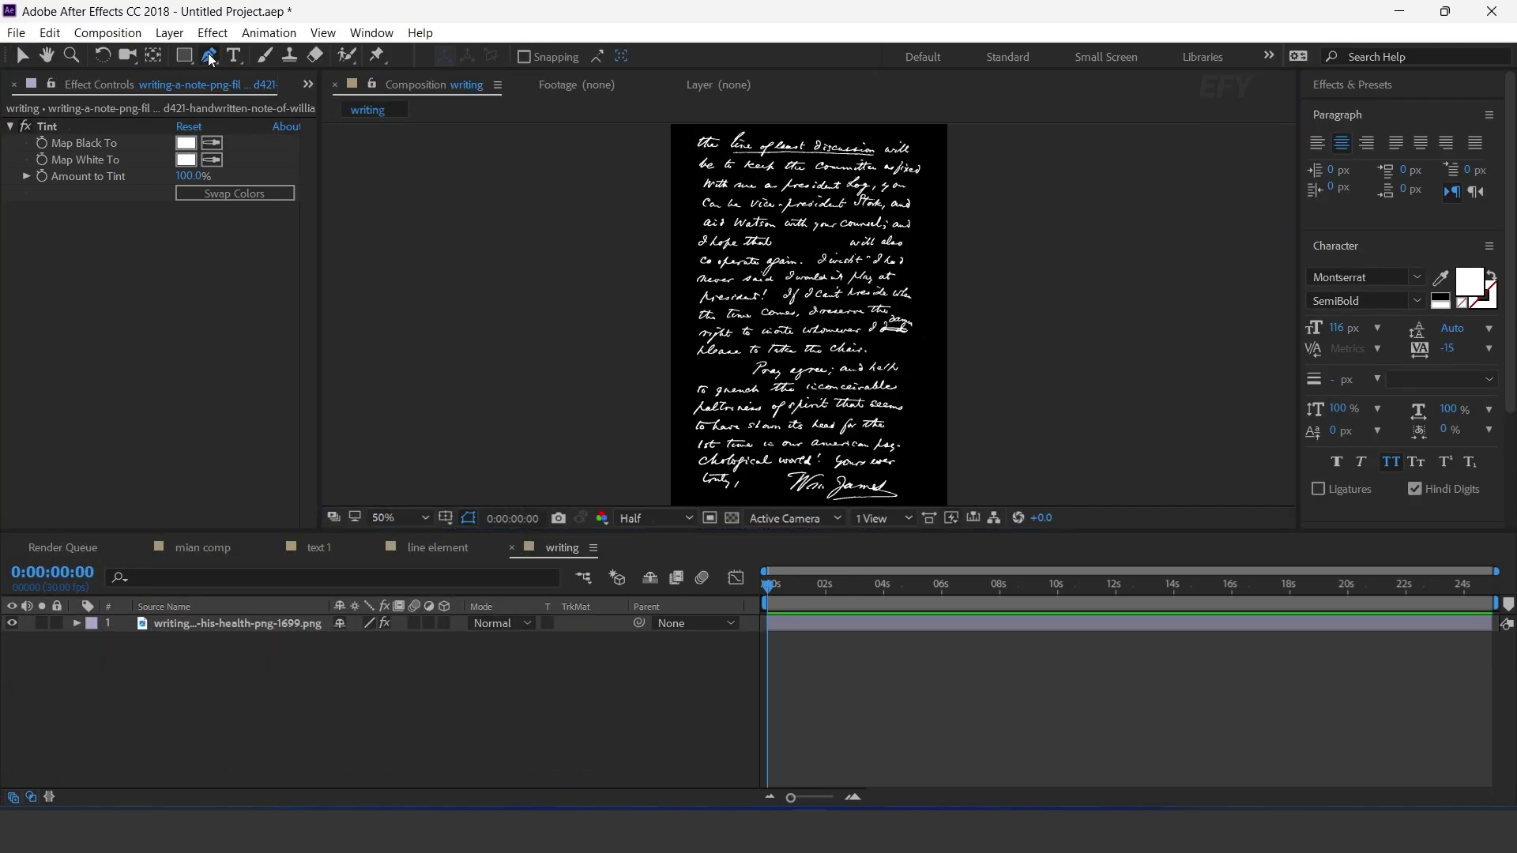
click(685, 154)
click(687, 264)
click(919, 297)
click(692, 365)
drag(927, 390, 939, 305)
click(936, 297)
click(698, 377)
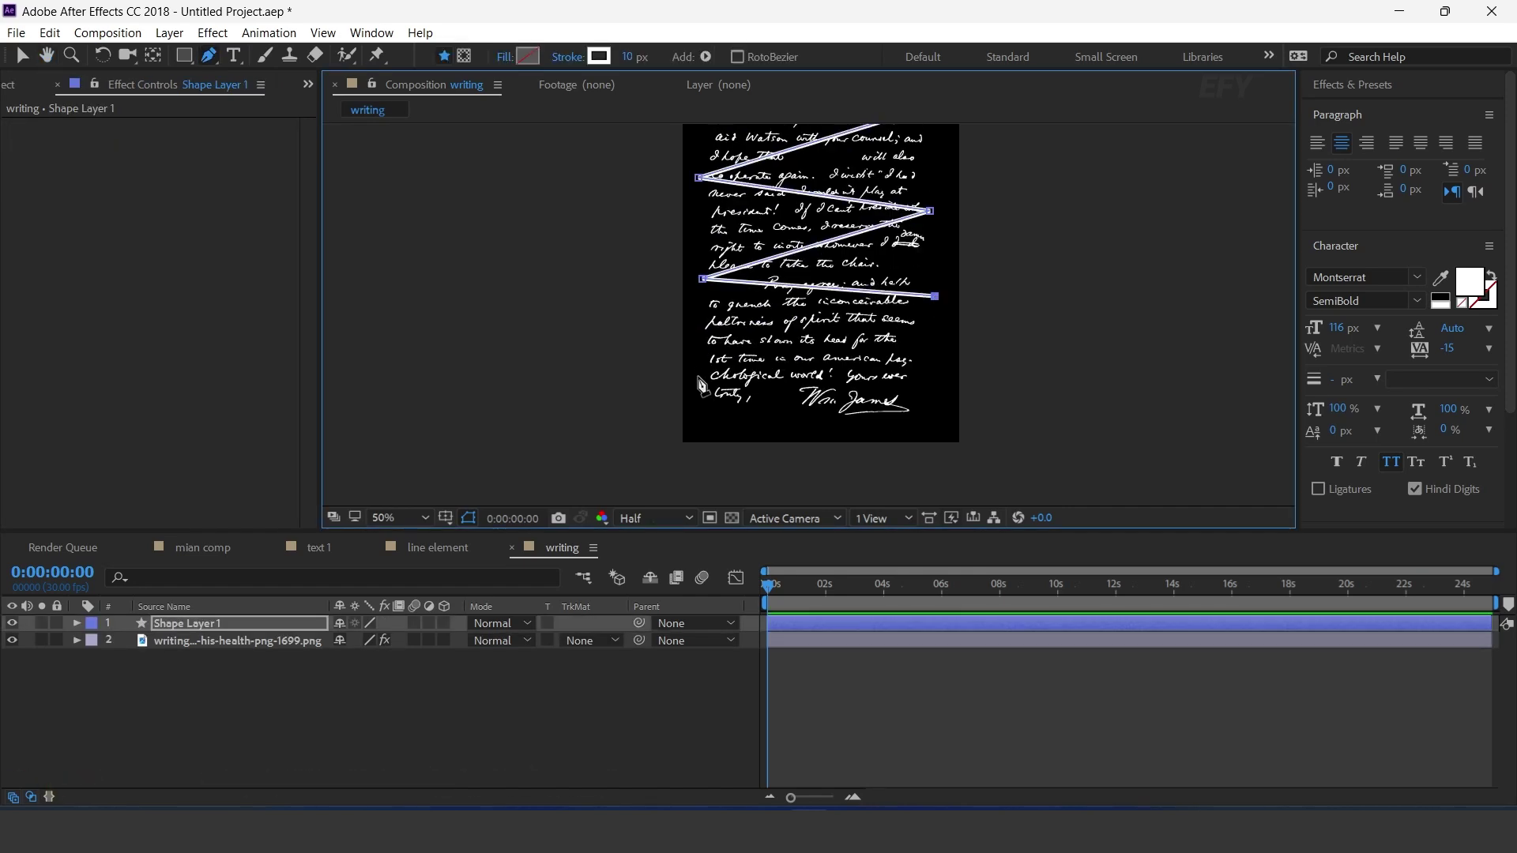
click(1000, 433)
- Set the zigzag path's stroke width to 296 px so it covers the handwriting
drag(634, 57, 921, 66)
drag(1111, 226, 1127, 313)
key(g)
click(191, 679)
- Add Trim Paths to Shape Layer 1 and expand its properties
click(186, 623)
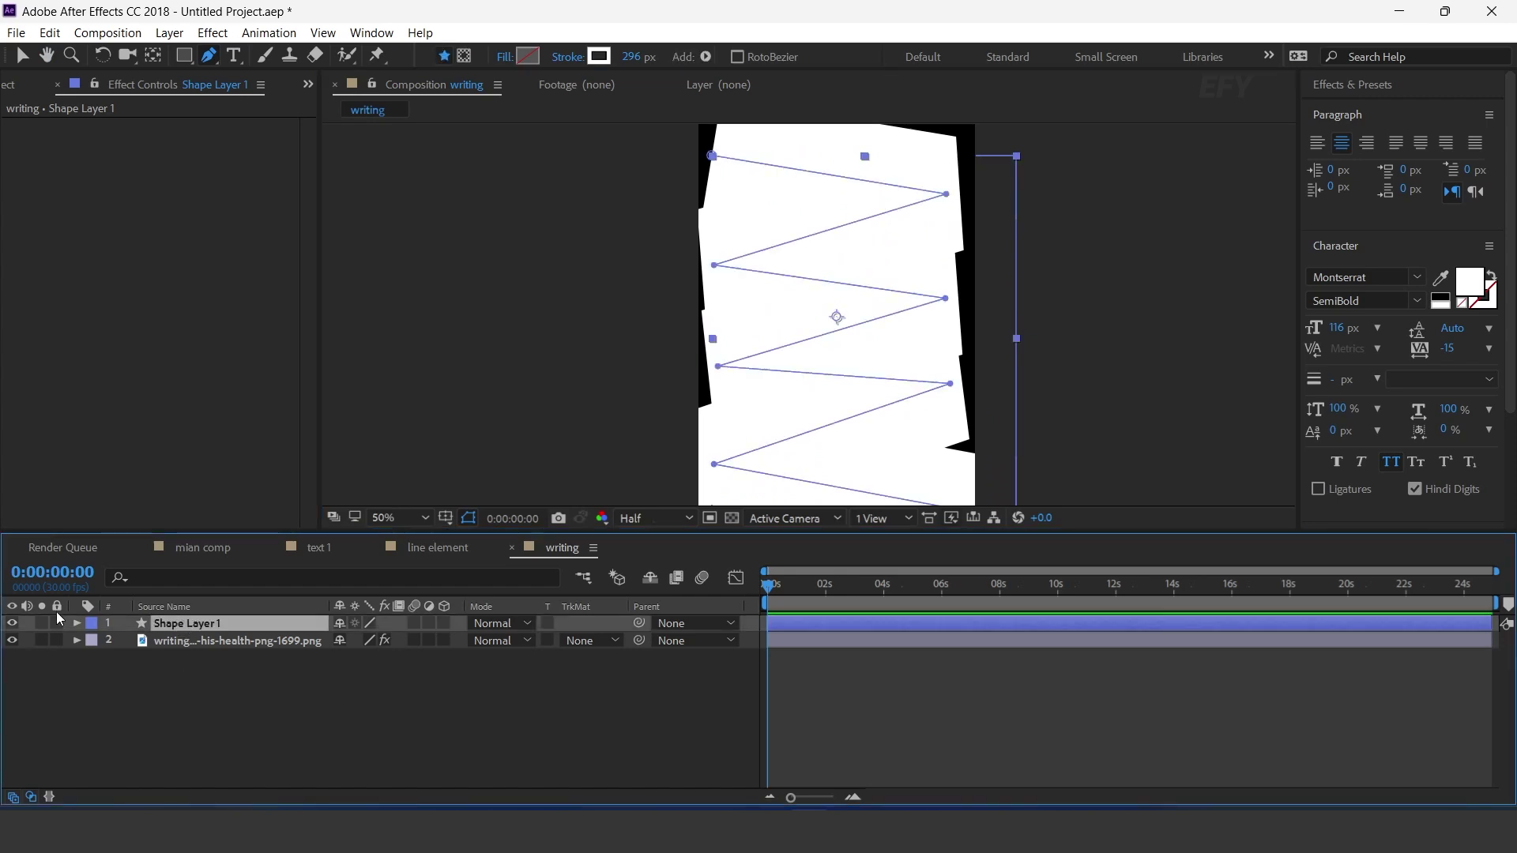
click(76, 624)
click(454, 641)
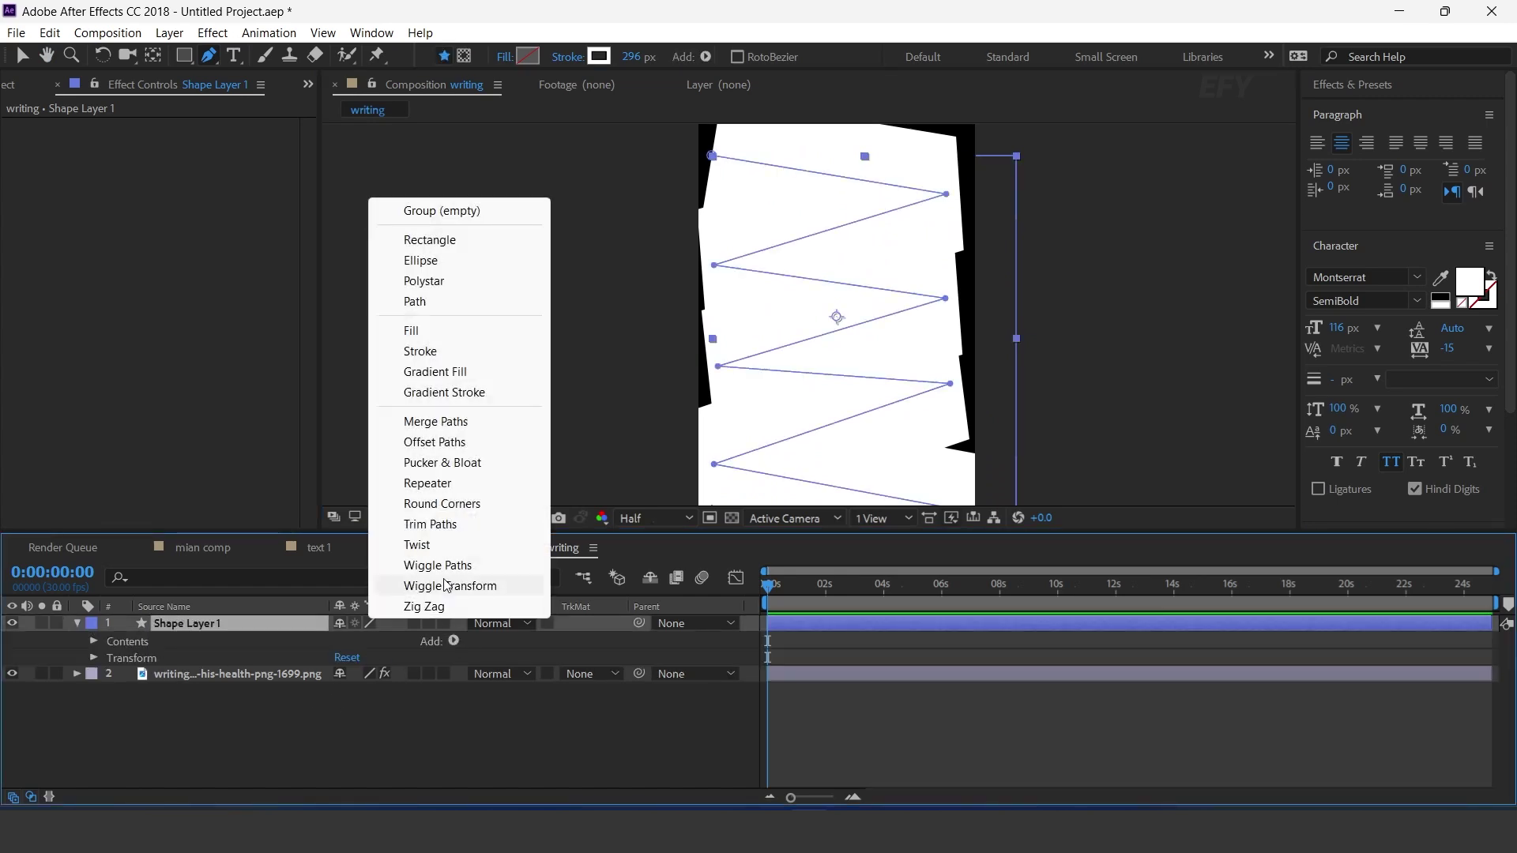
click(436, 524)
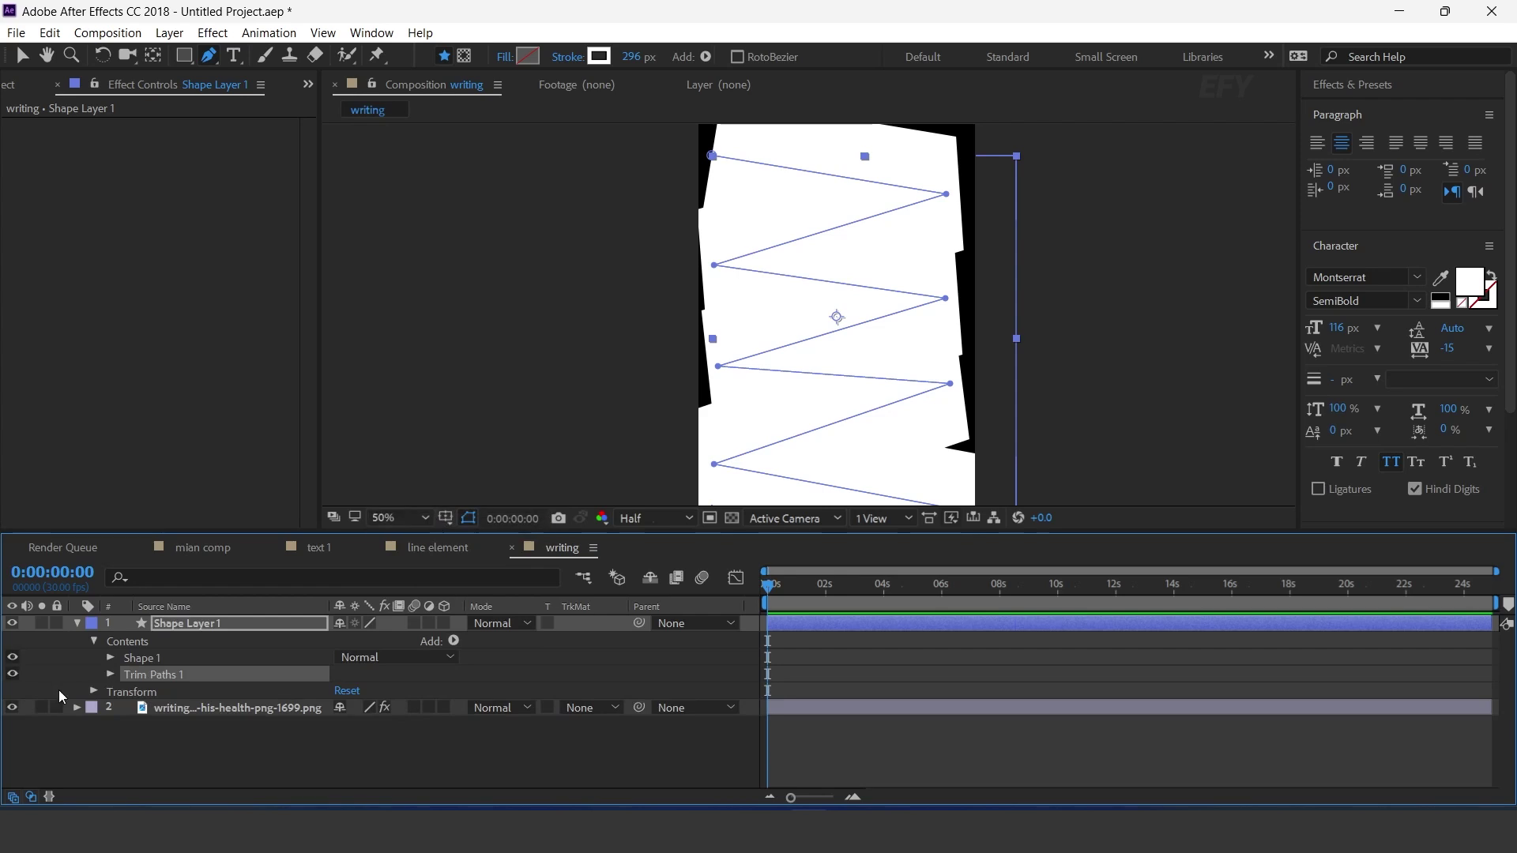
click(198, 691)
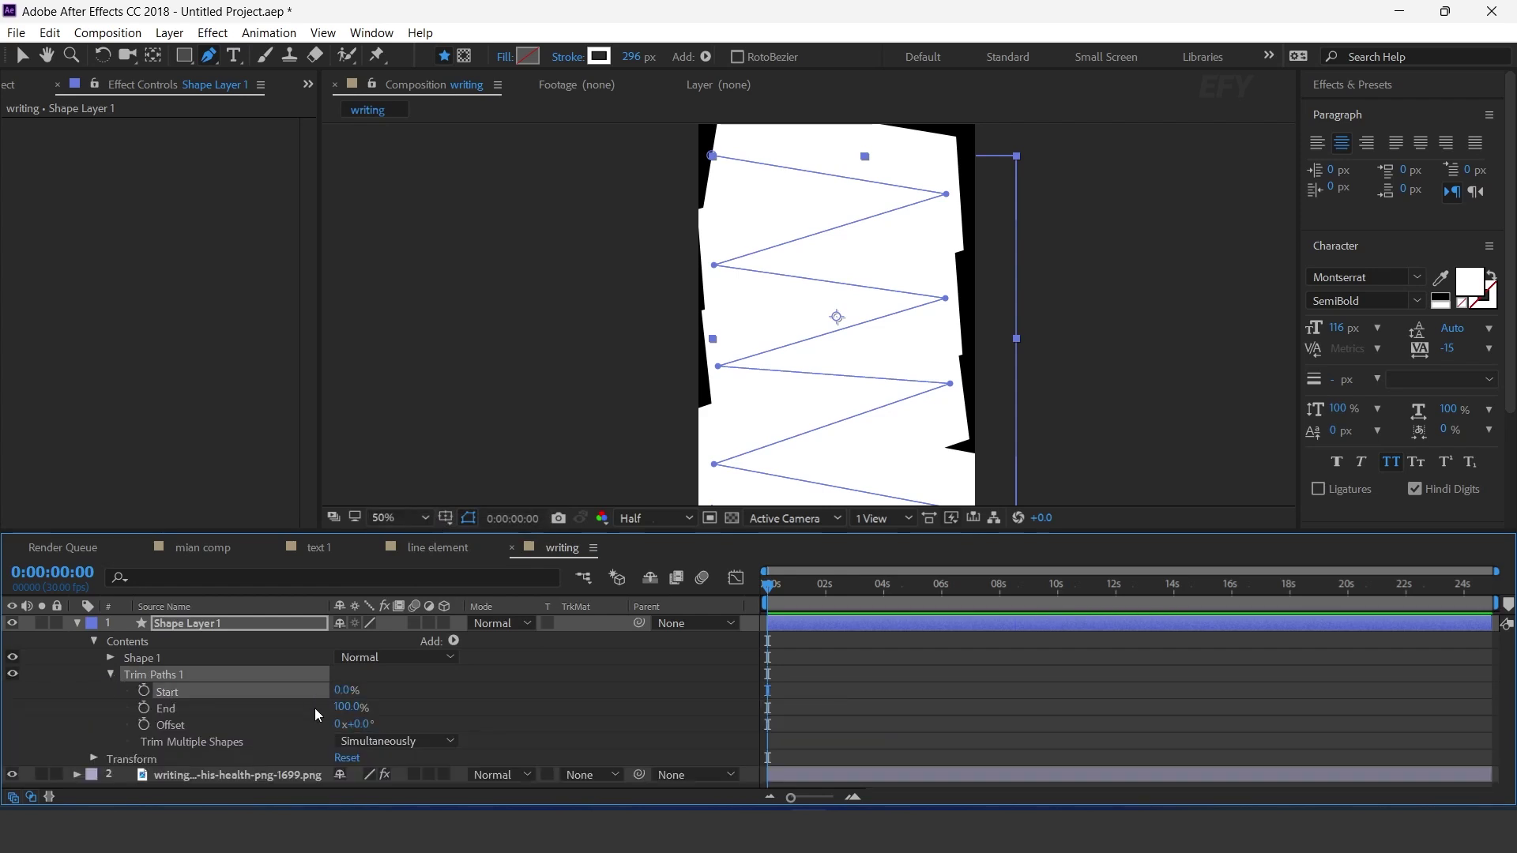
- Keyframe the Trim Paths End from 0% at 0:00:00:00 to 100% at 0:00:01:16
drag(339, 710, 268, 715)
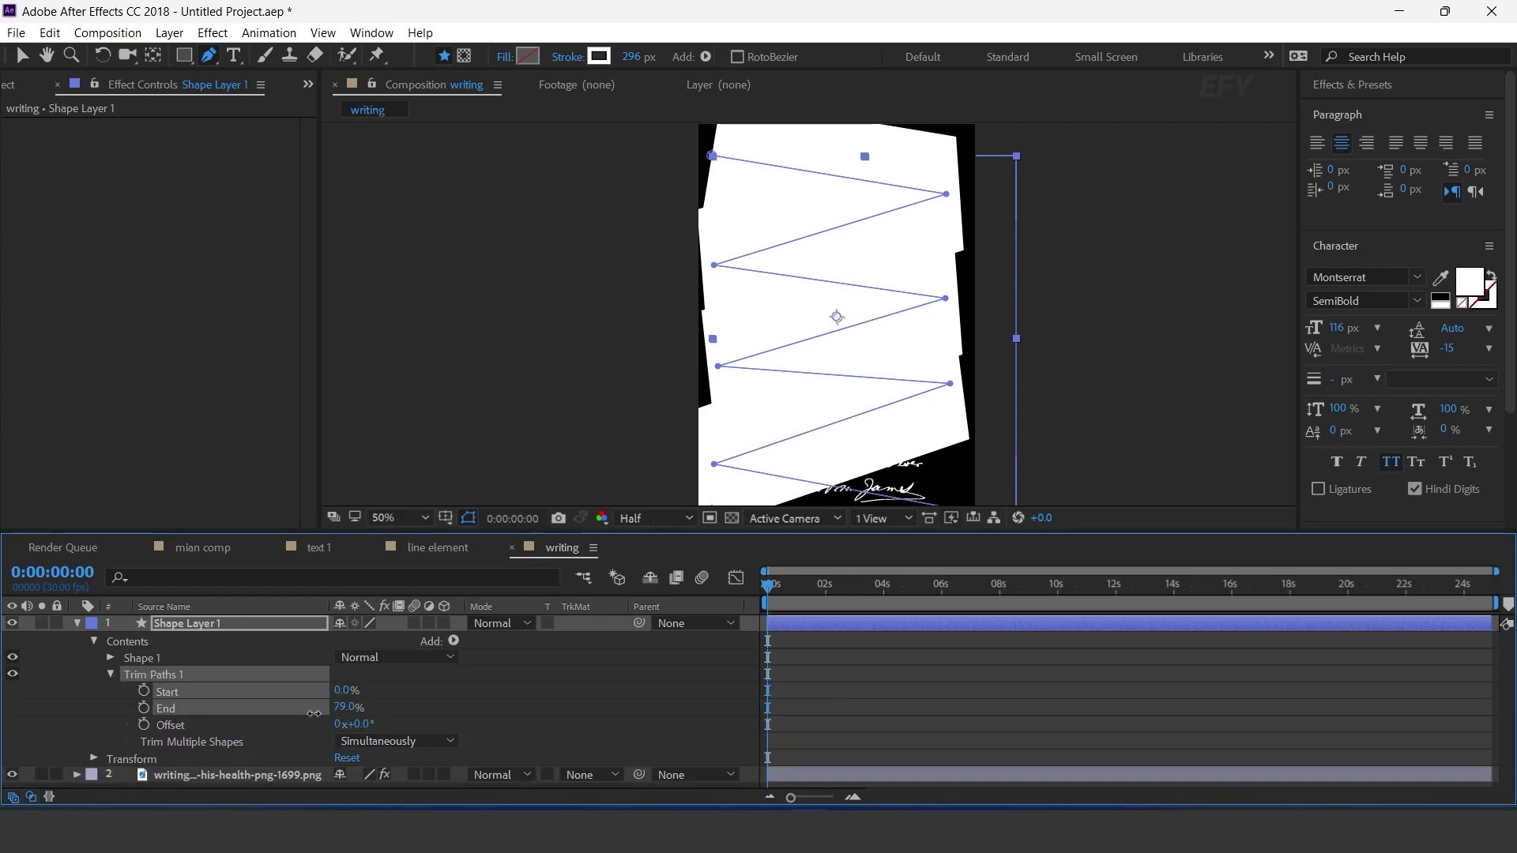
click(143, 708)
drag(773, 591, 800, 591)
click(855, 797)
drag(907, 798, 816, 800)
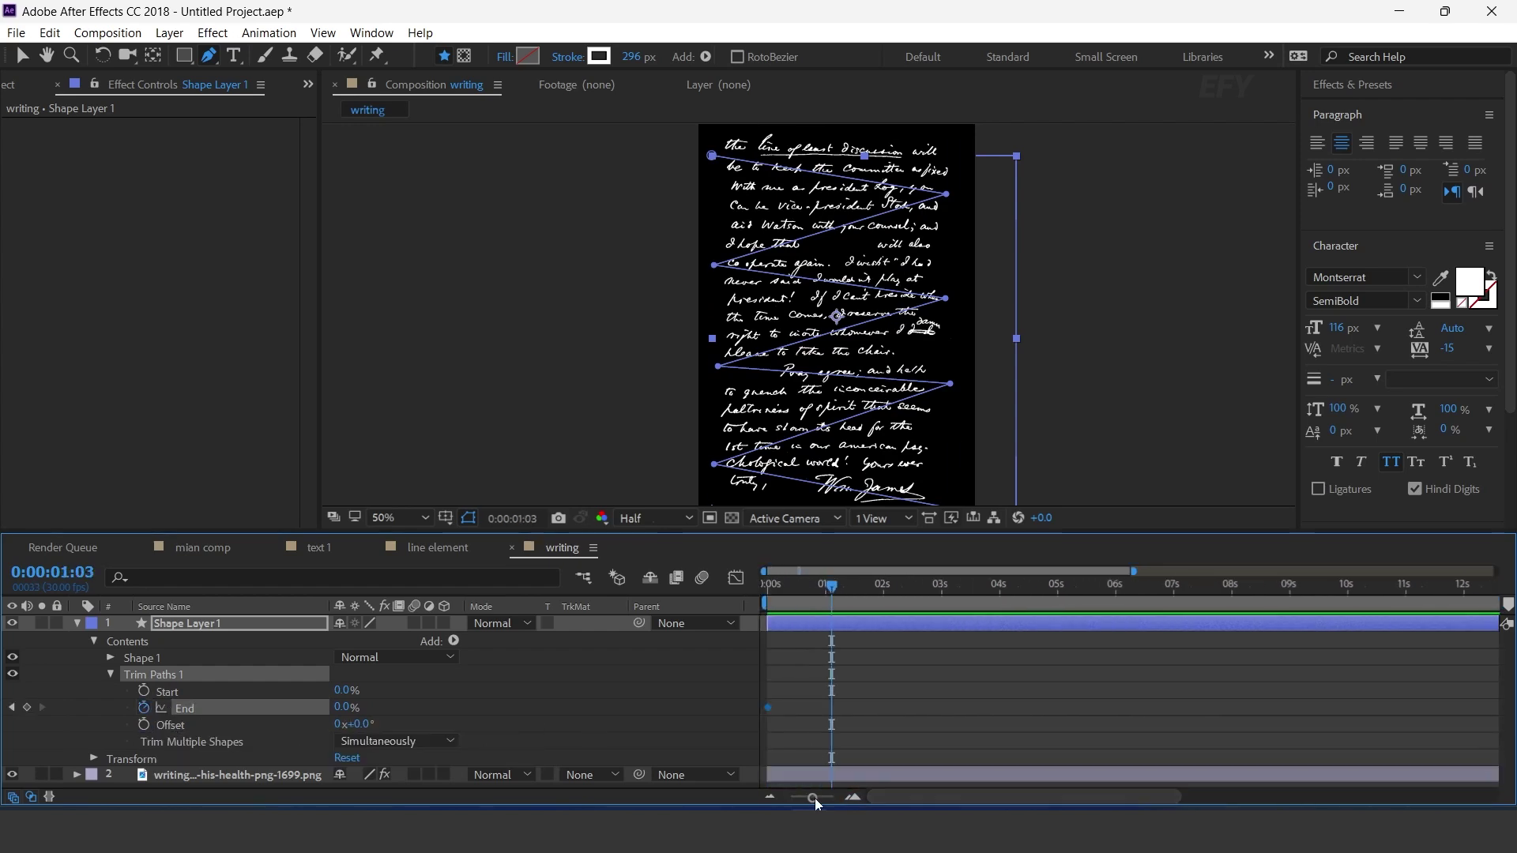
drag(779, 581, 851, 582)
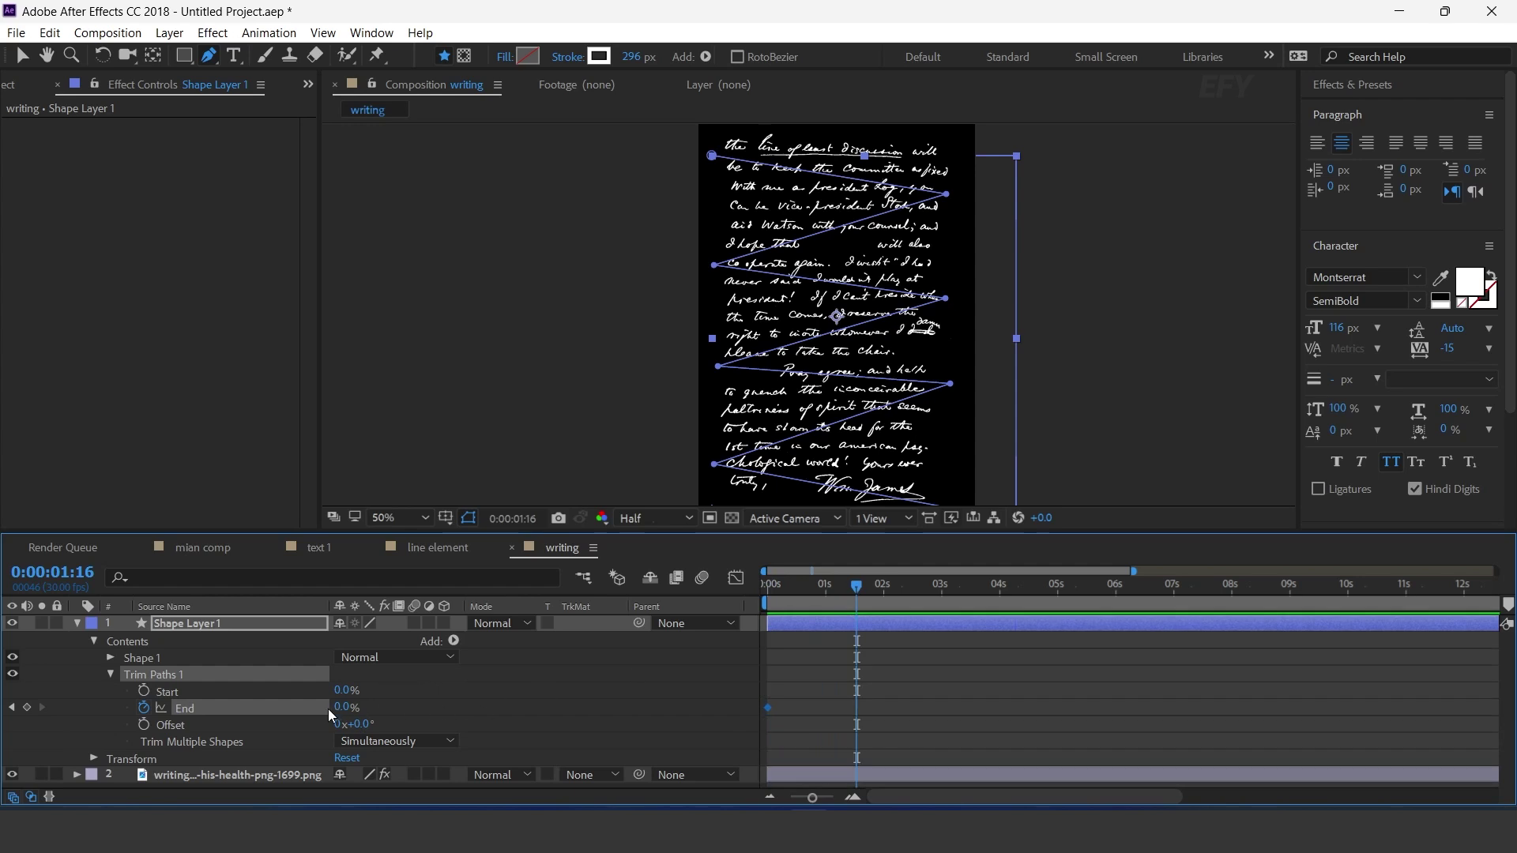
drag(342, 708, 1111, 711)
- Apply the Roughen Edges effect to Shape Layer 1 and set its Scale to 10
click(125, 623)
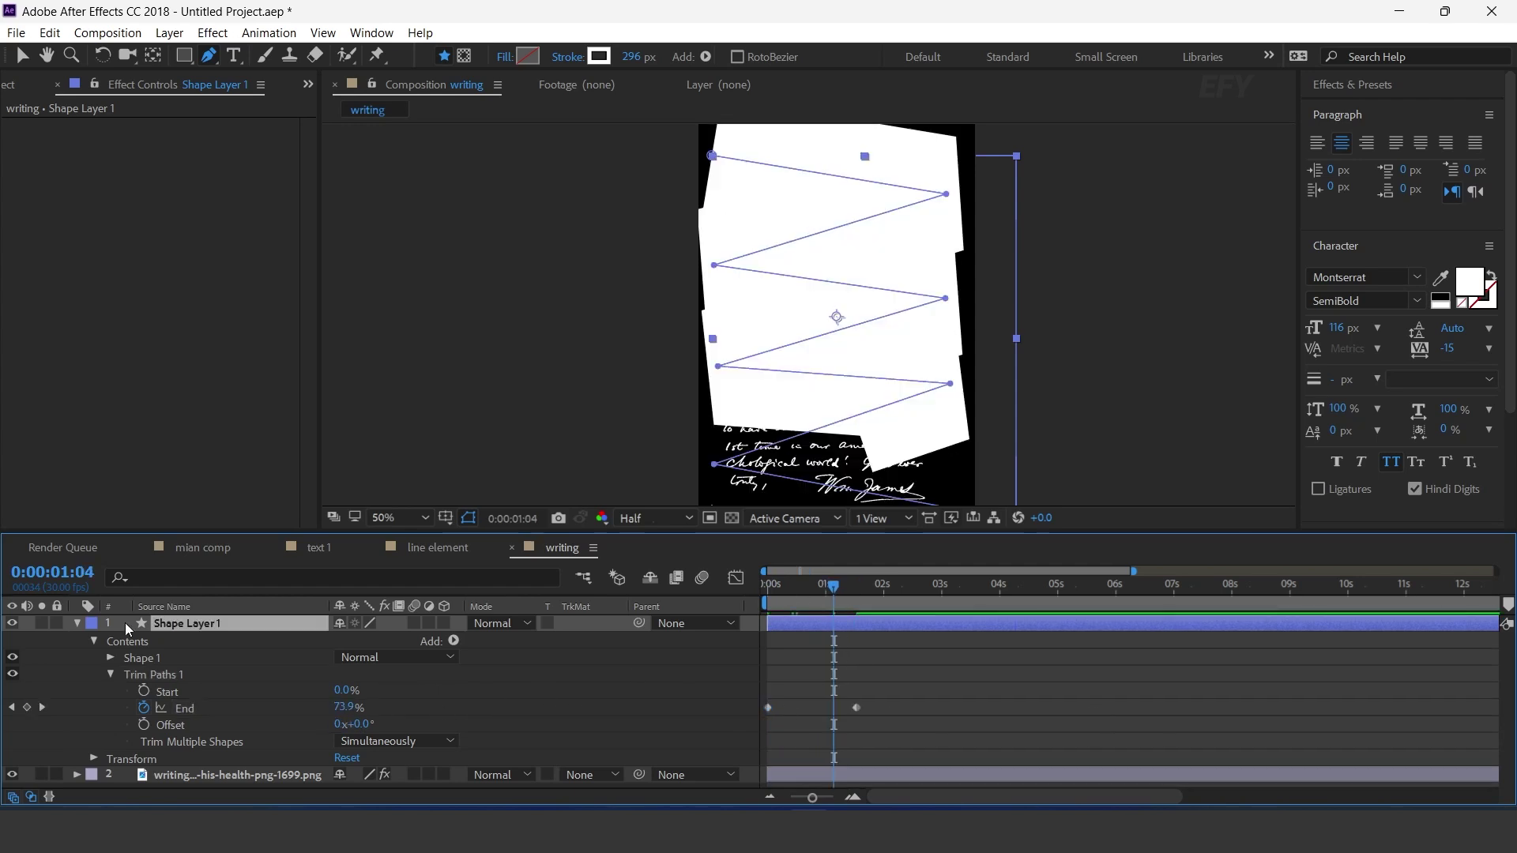
key(ctrl+space)
text(rou)
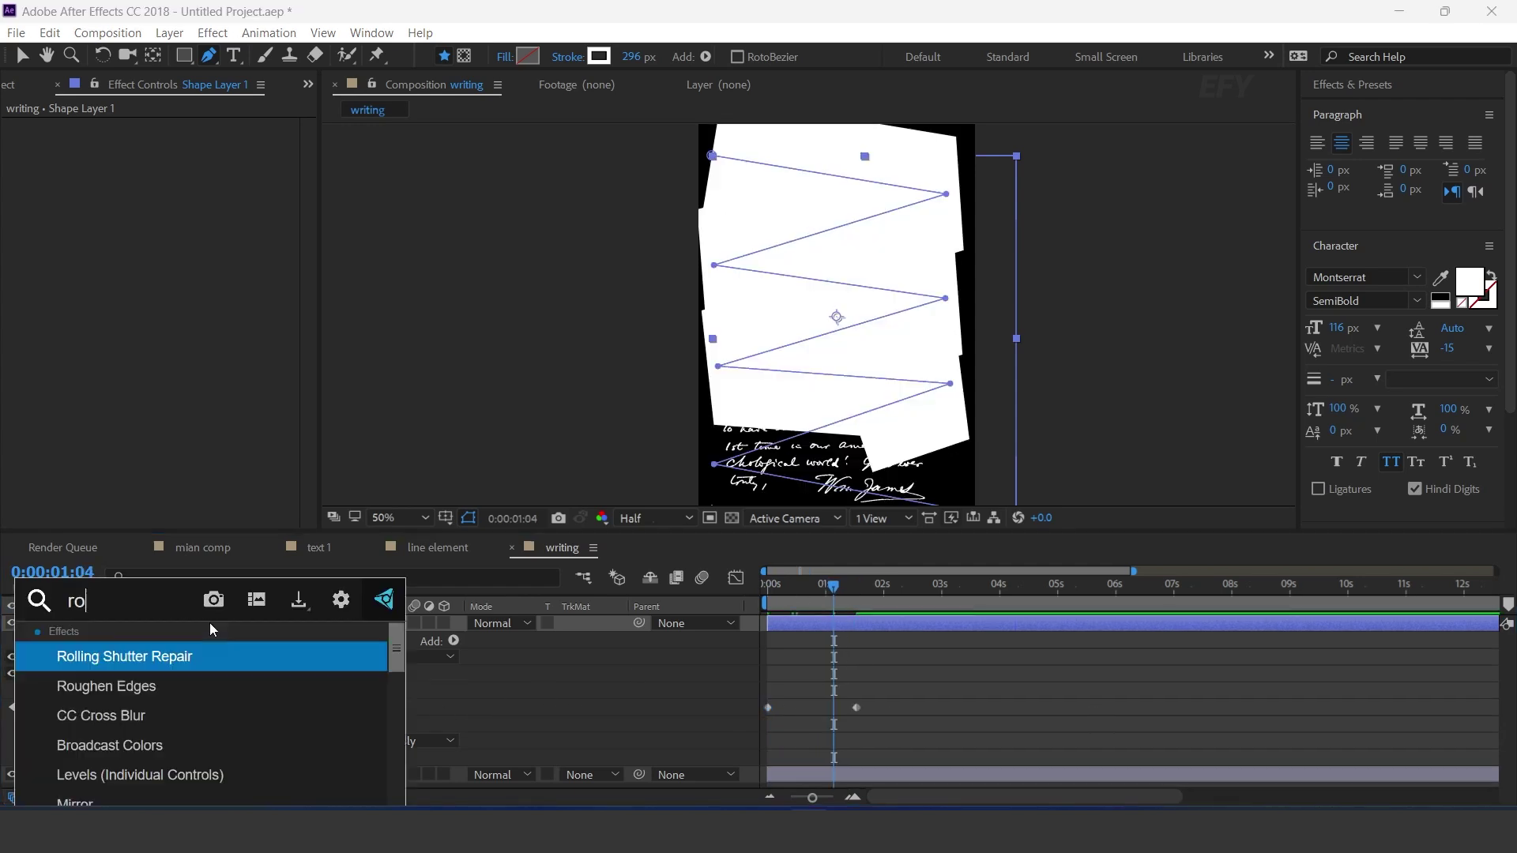
key(Return)
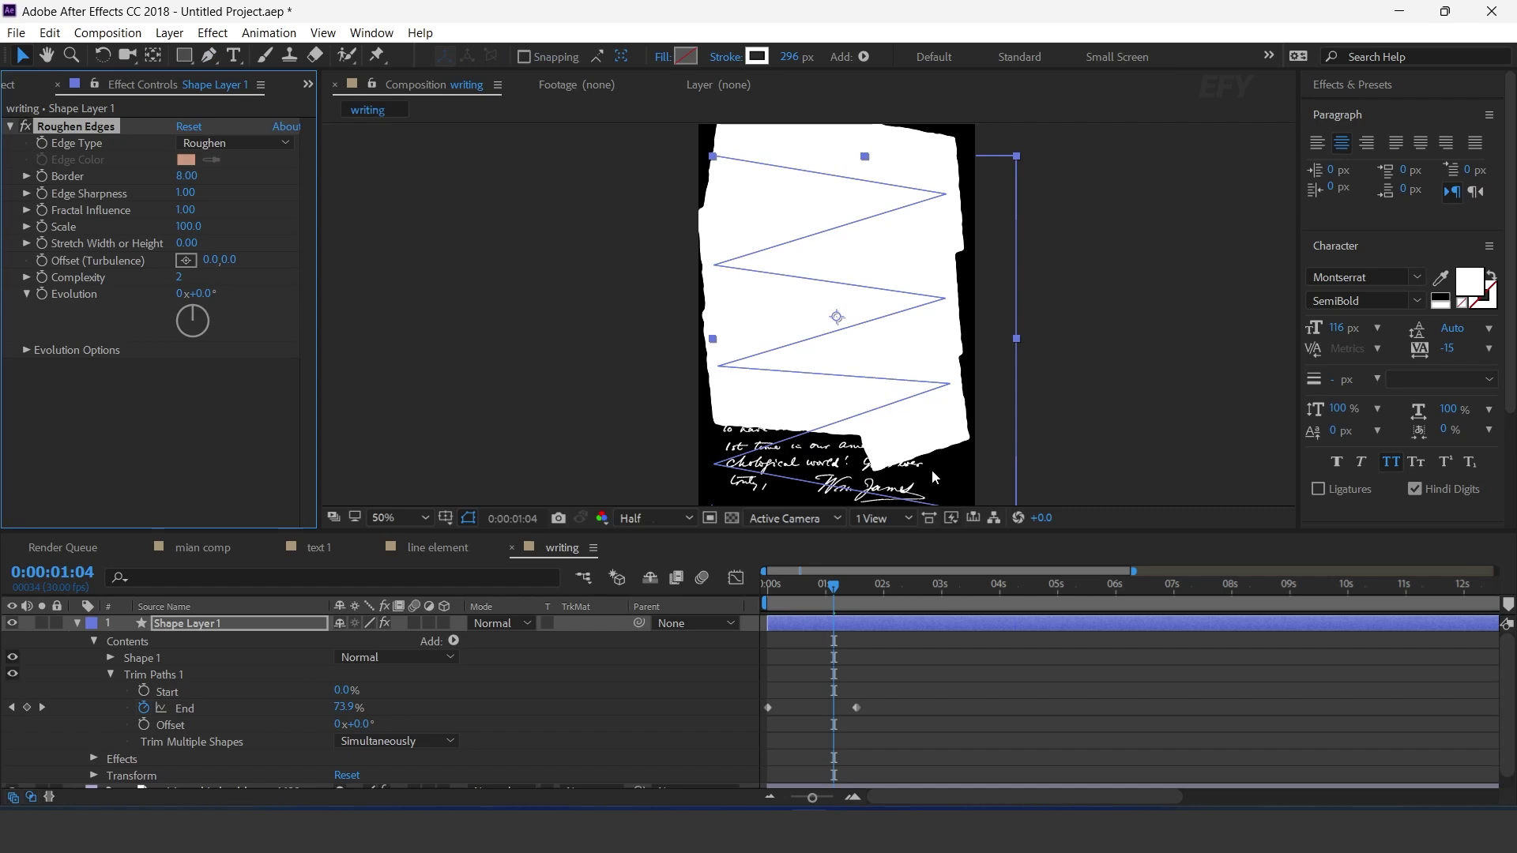
scroll(933, 472, up, 1)
drag(885, 429, 879, 248)
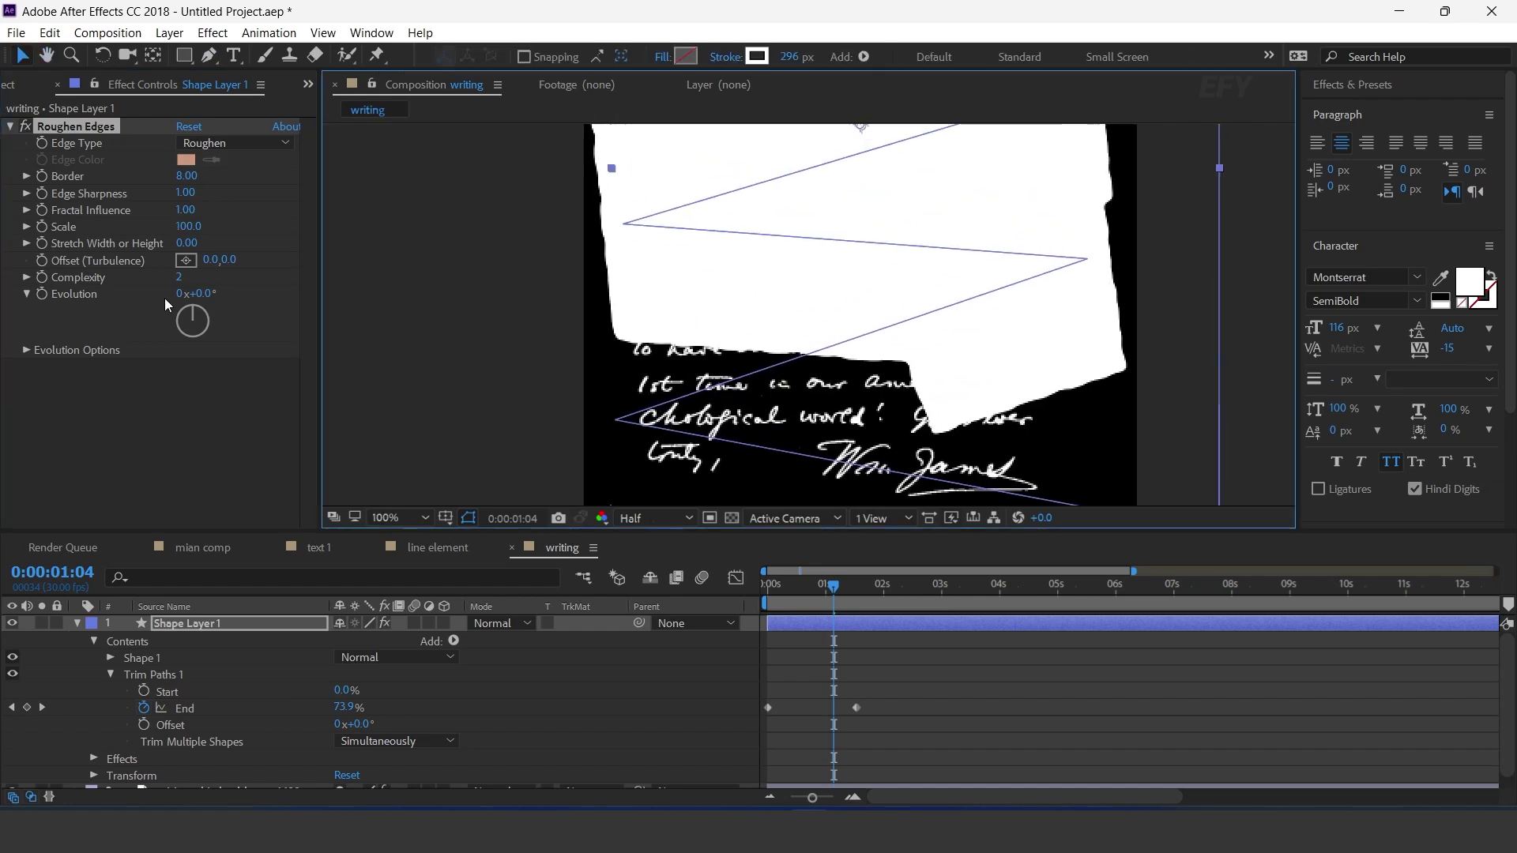
drag(188, 226, 61, 242)
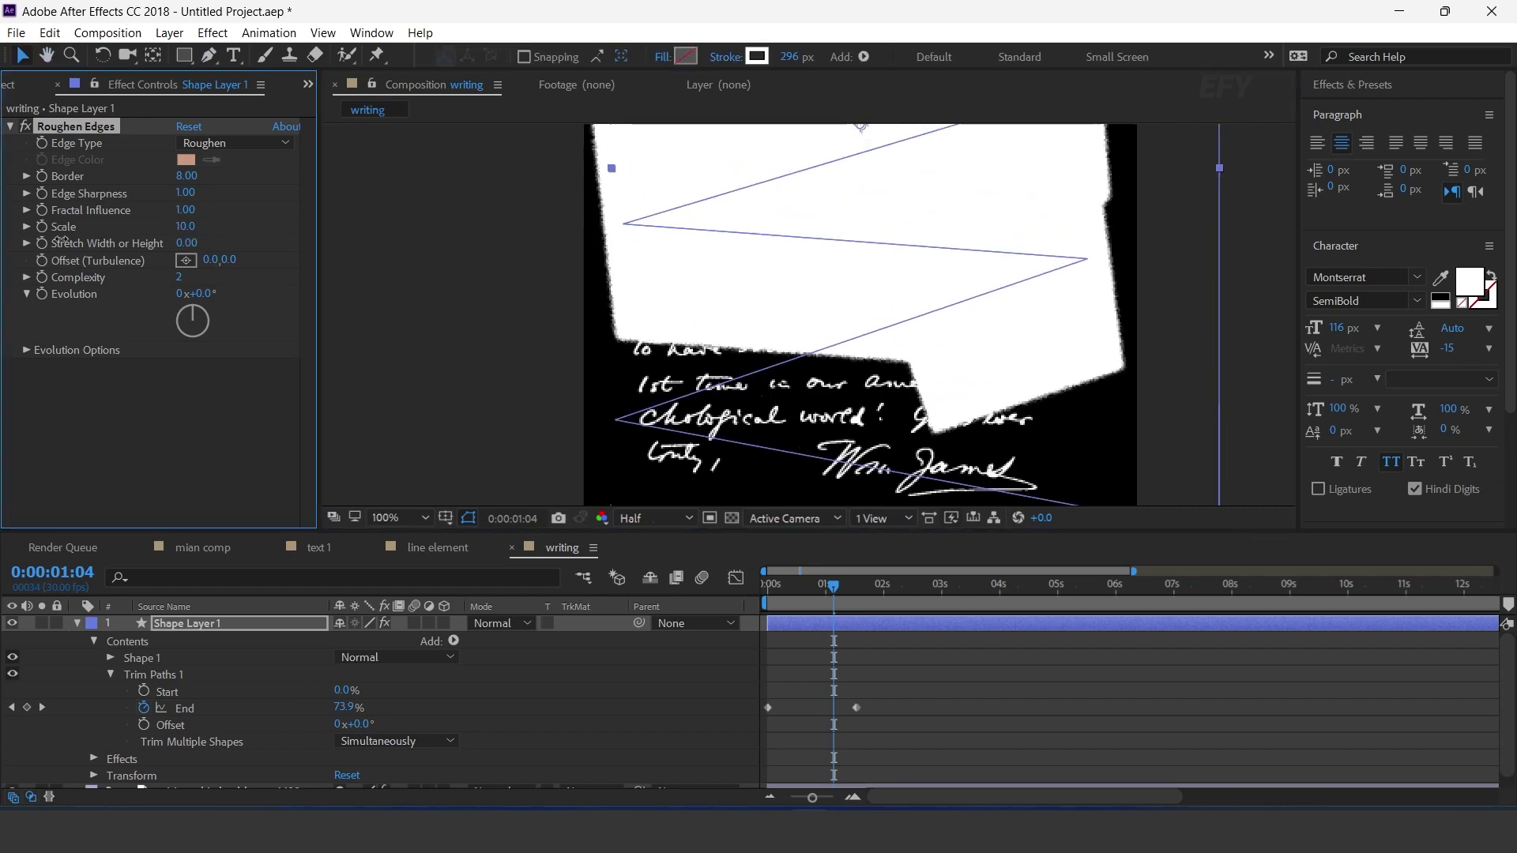
- Set the Roughen Edges Scale to 46, Stretch Width or Height to 30.20 and Complexity to 10
drag(185, 228, 675, 238)
drag(484, 238, 441, 236)
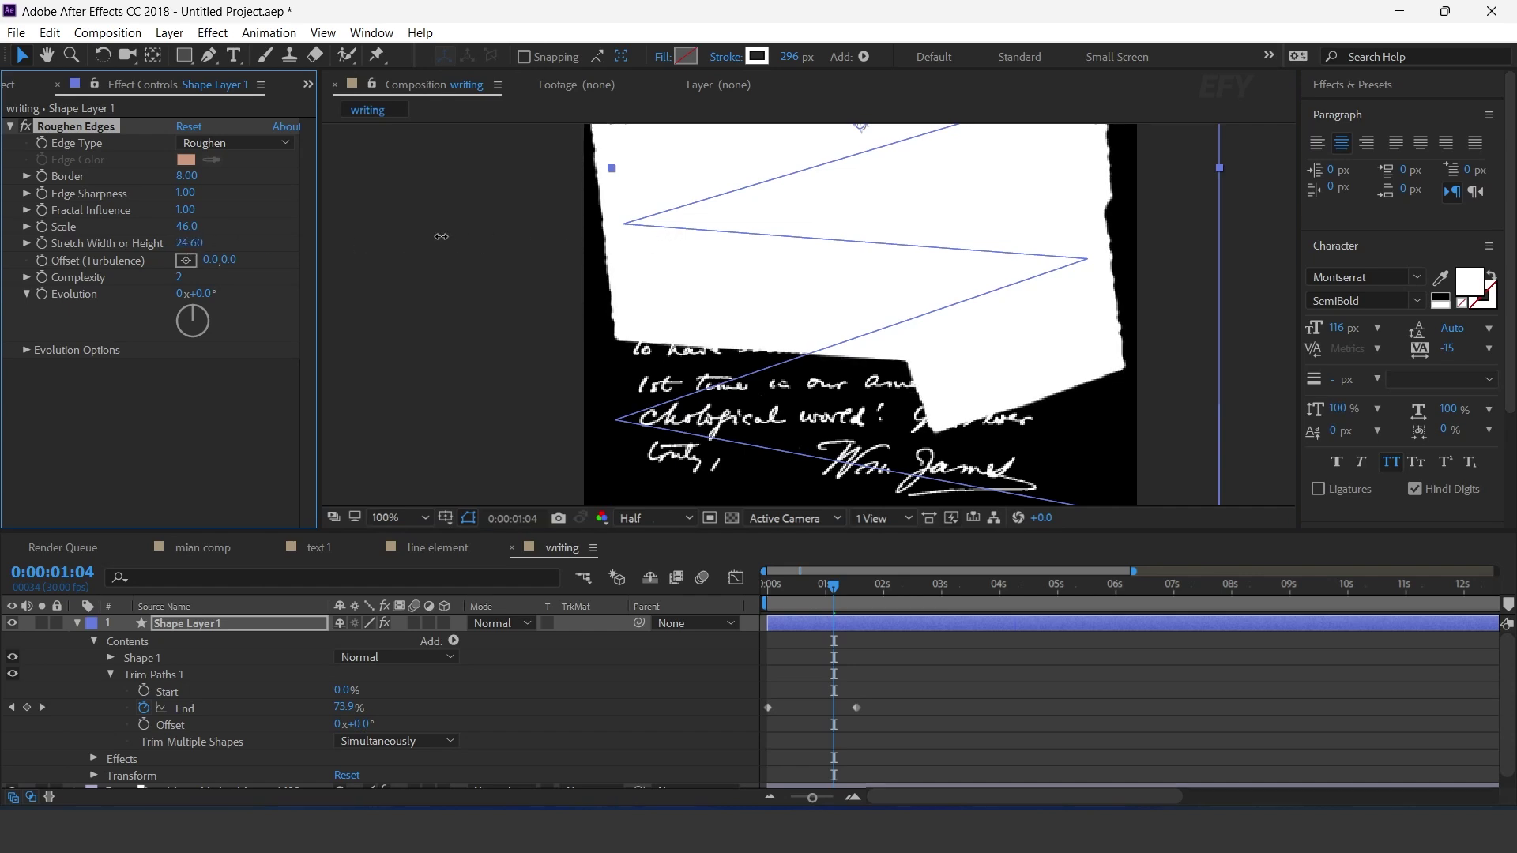
click(178, 277)
text(10)
key(Return)
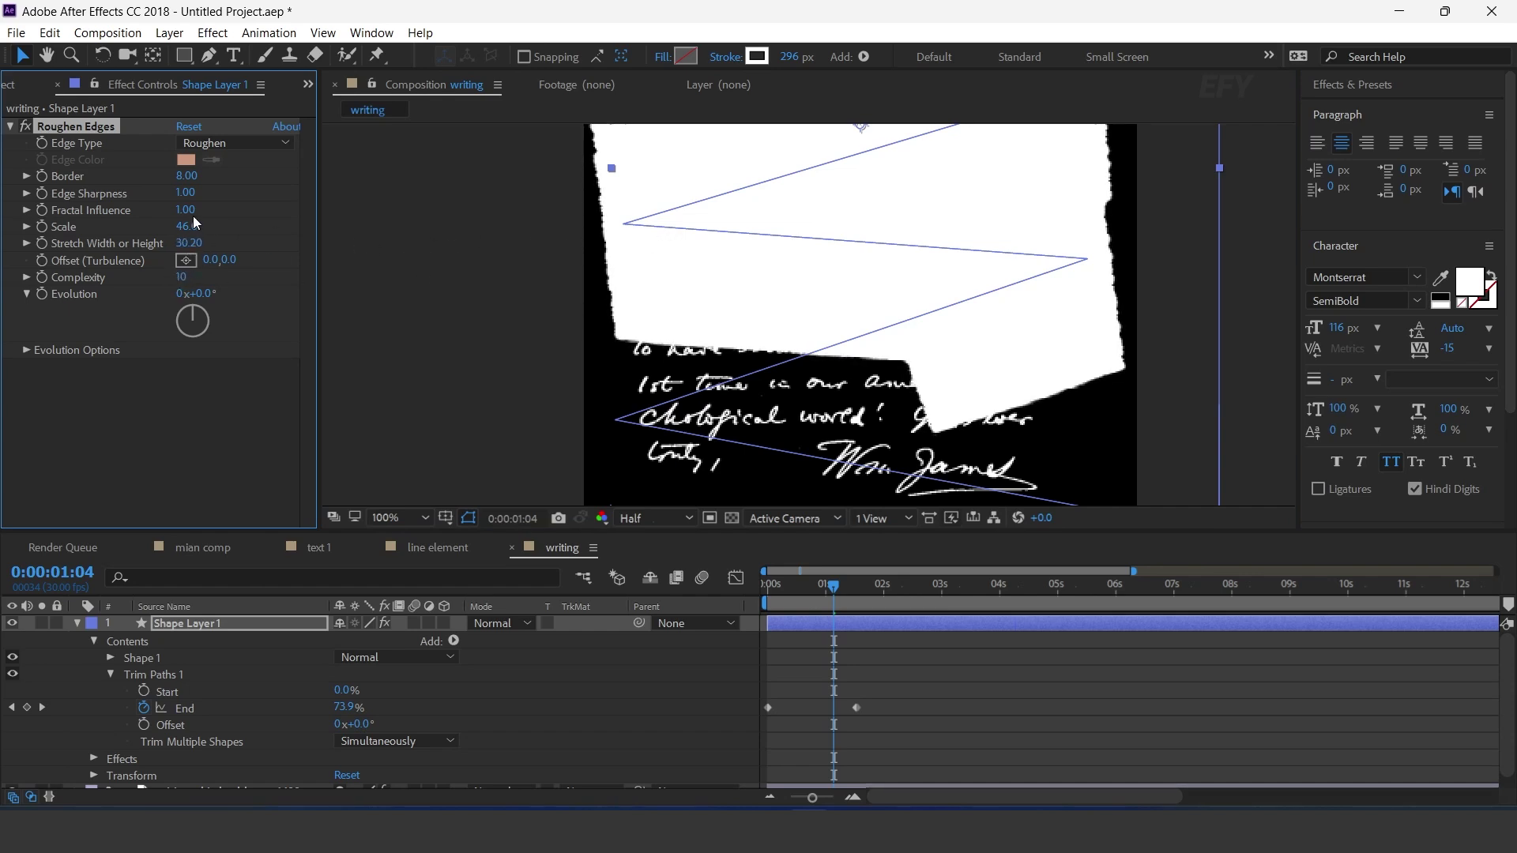
- Set the Roughen Edges Border to 98 and check the zigzag reveal up to about 0:00:02:00
drag(185, 180, 1084, 188)
scroll(1062, 205, down, 1)
drag(932, 208, 932, 350)
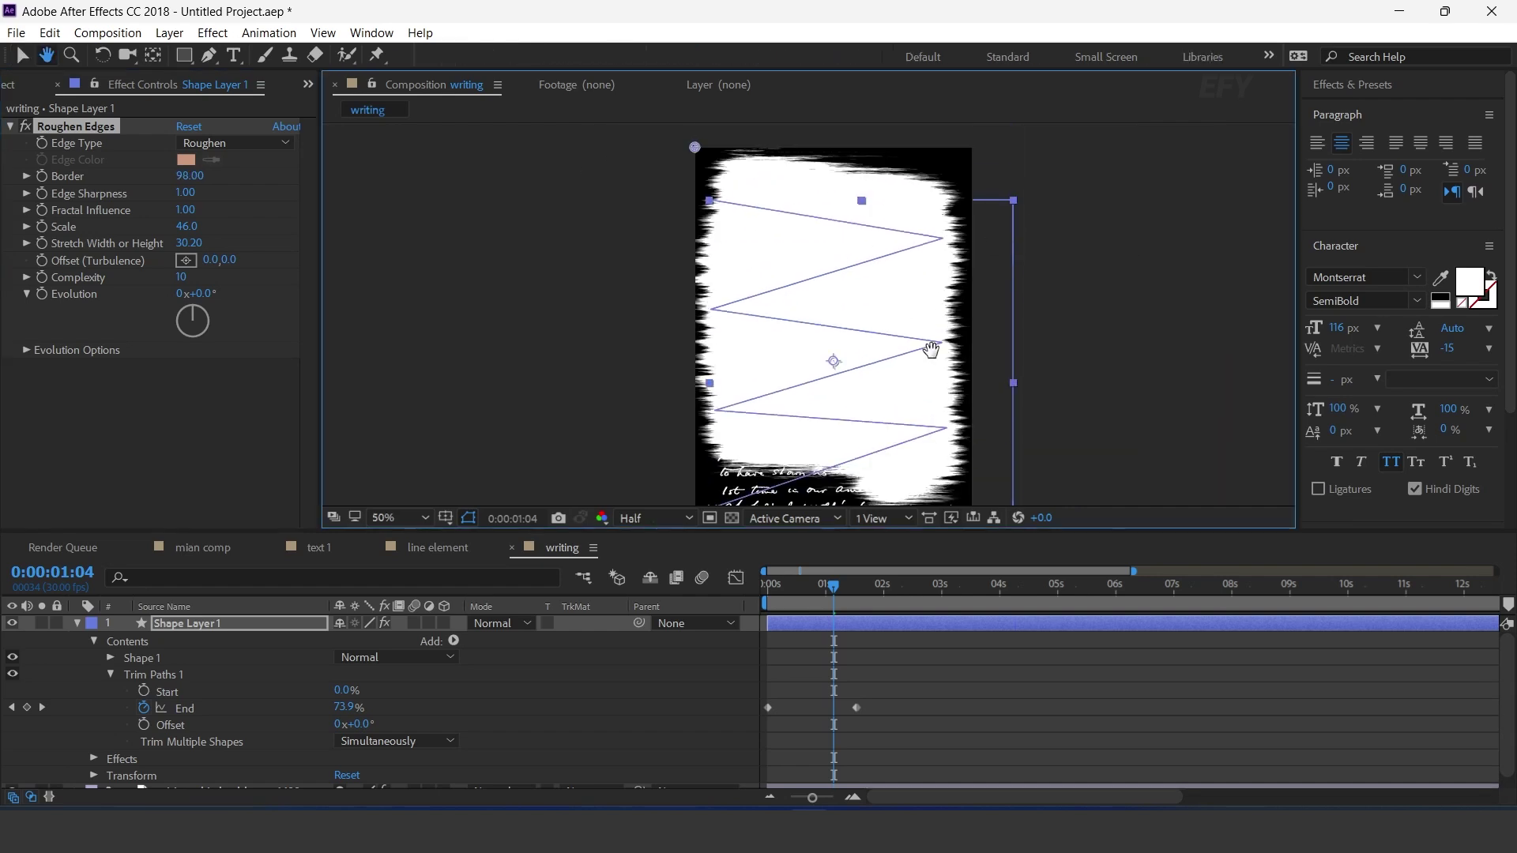
key(v)
click(763, 593)
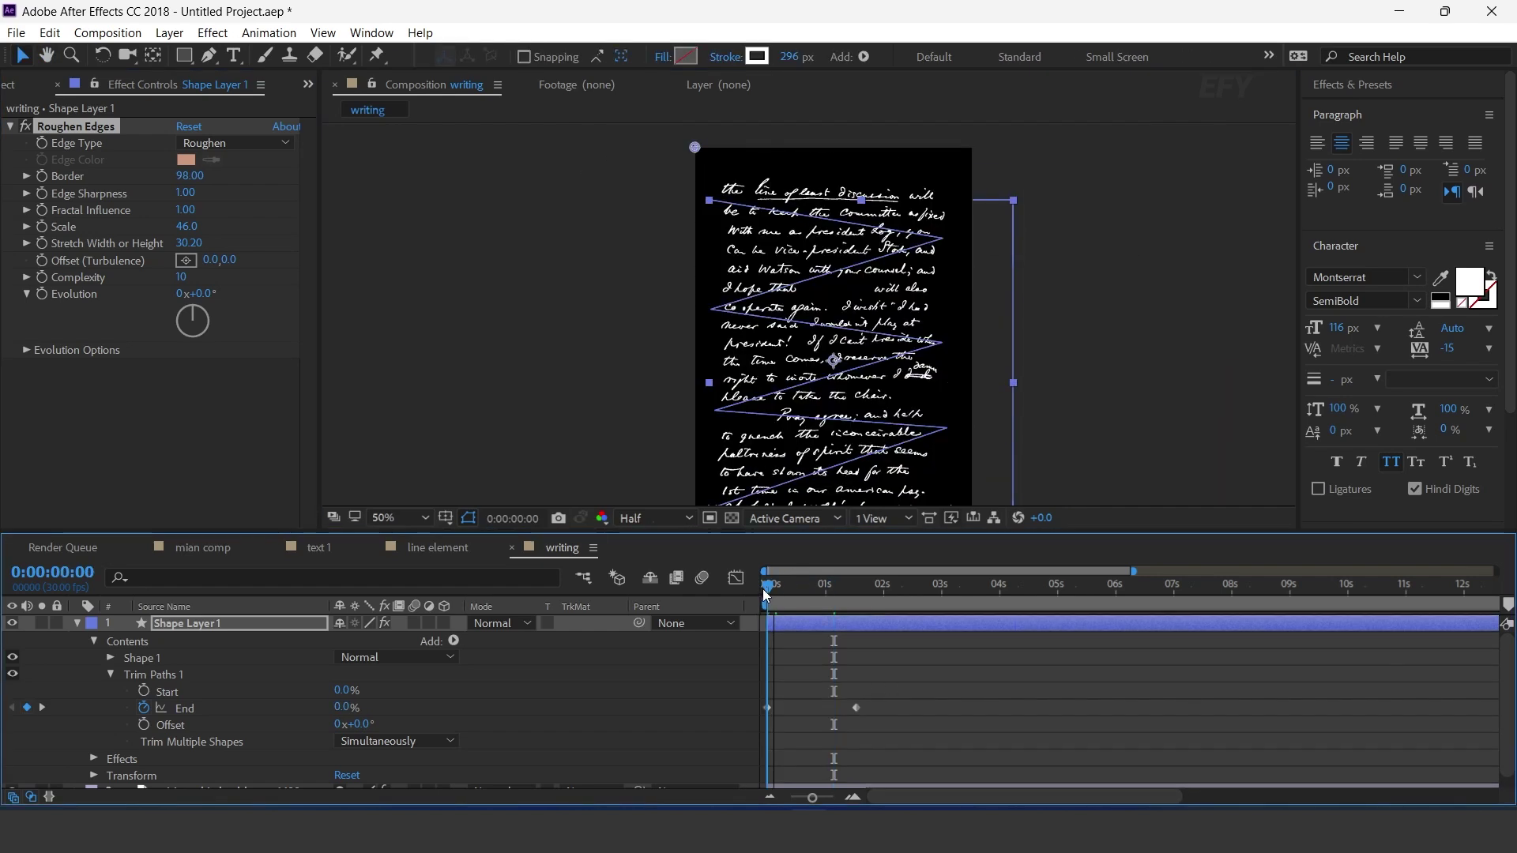
drag(765, 594, 910, 582)
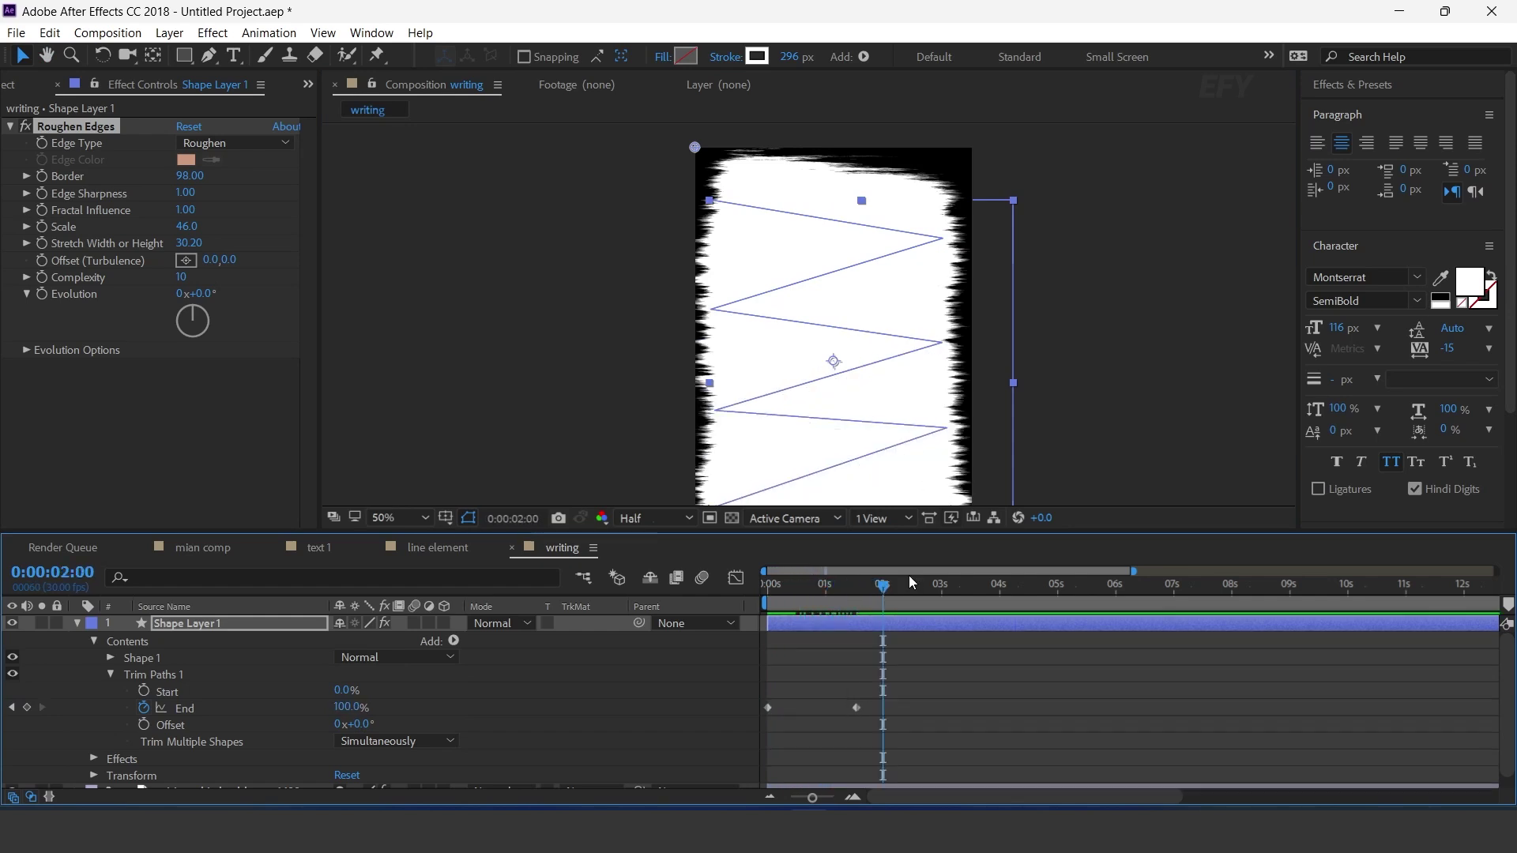
- Set the handwriting PNG layer's track matte to Alpha Matte using Shape Layer 1 and preview the reveal
click(76, 629)
click(451, 662)
click(589, 640)
click(671, 690)
click(760, 582)
key(space)
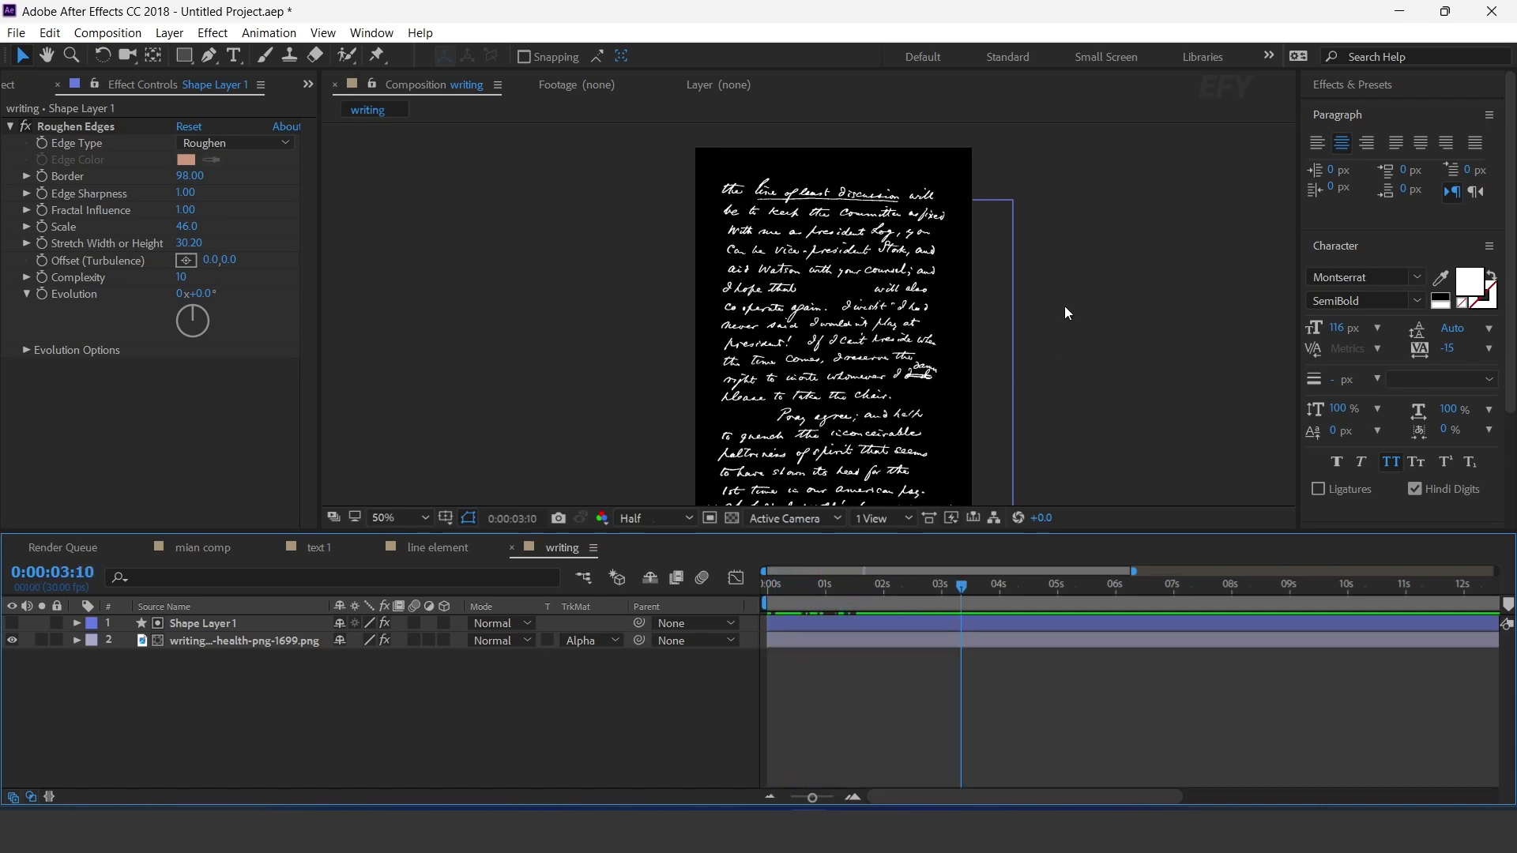
- Add the writing composition as the uppermost layer of mian comp and make it a 3D layer
scroll(1041, 297, down, 2)
click(207, 548)
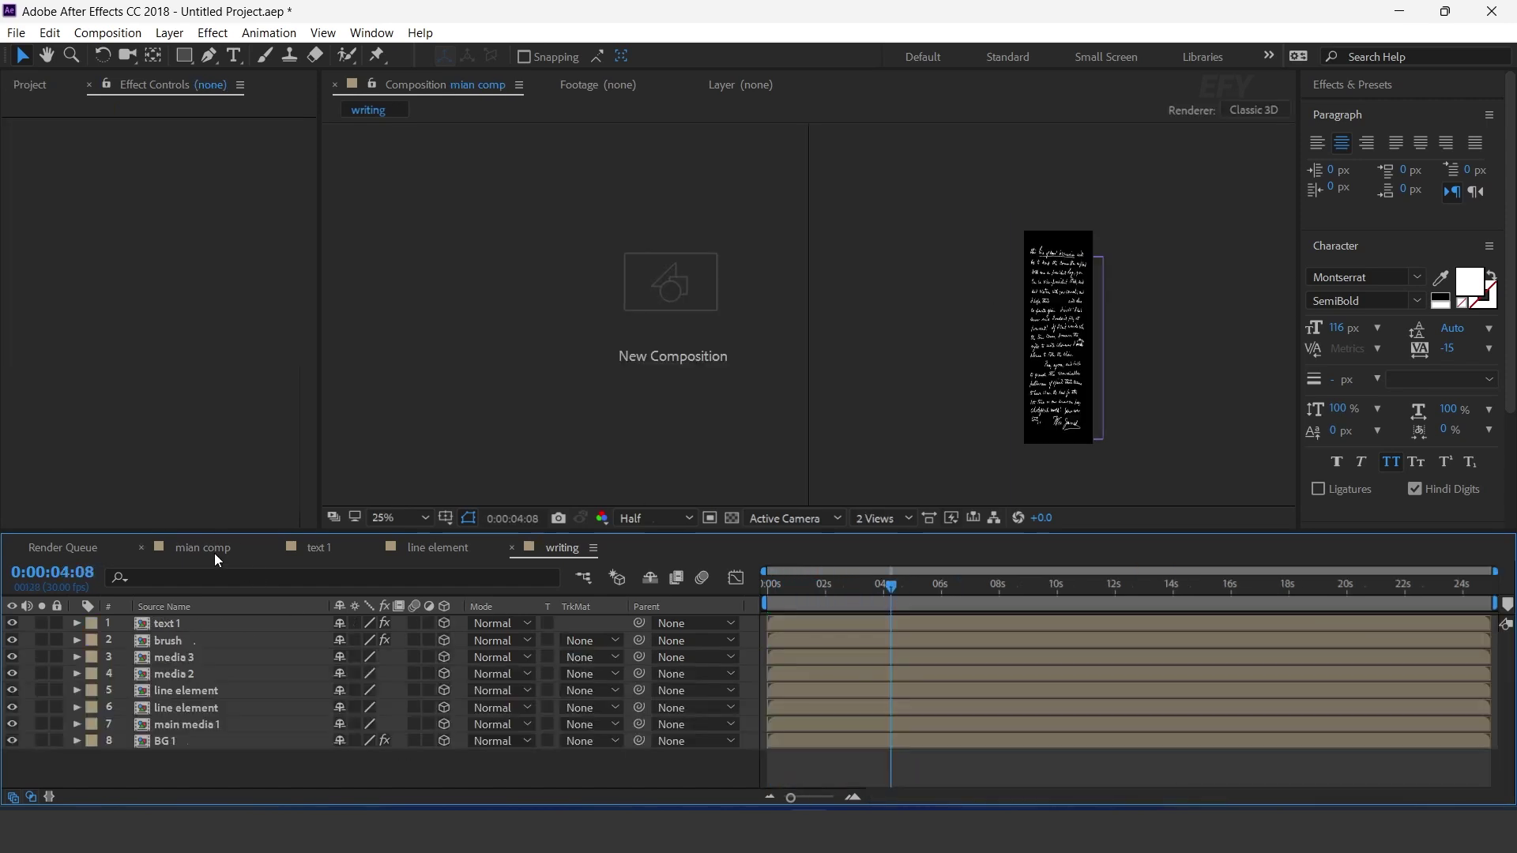
click(26, 84)
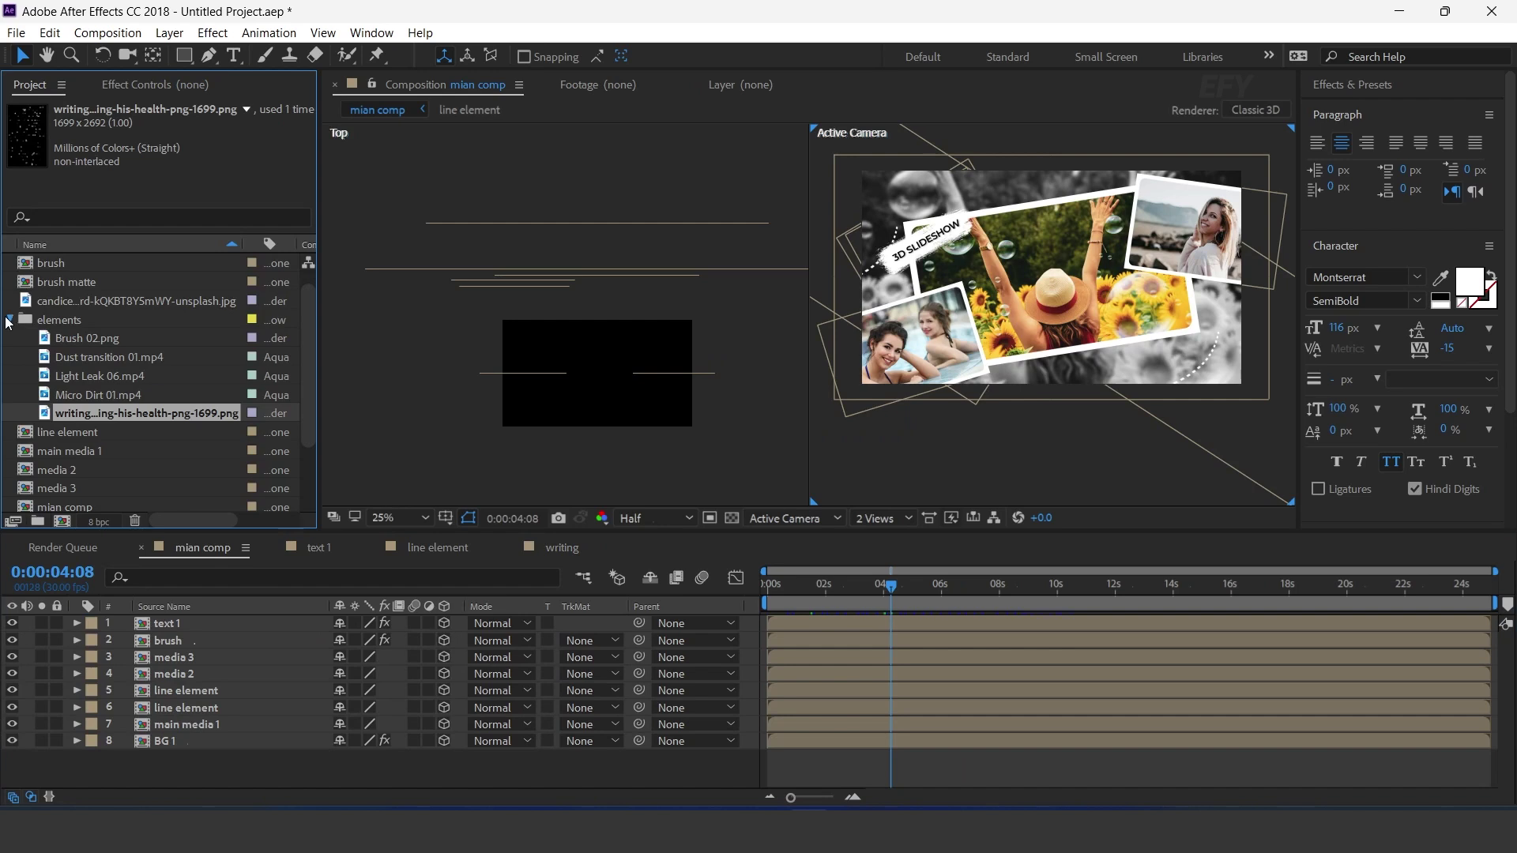
click(9, 319)
scroll(143, 458, down, 1)
click(28, 490)
drag(25, 491, 199, 620)
click(445, 623)
scroll(1050, 245, up, 2)
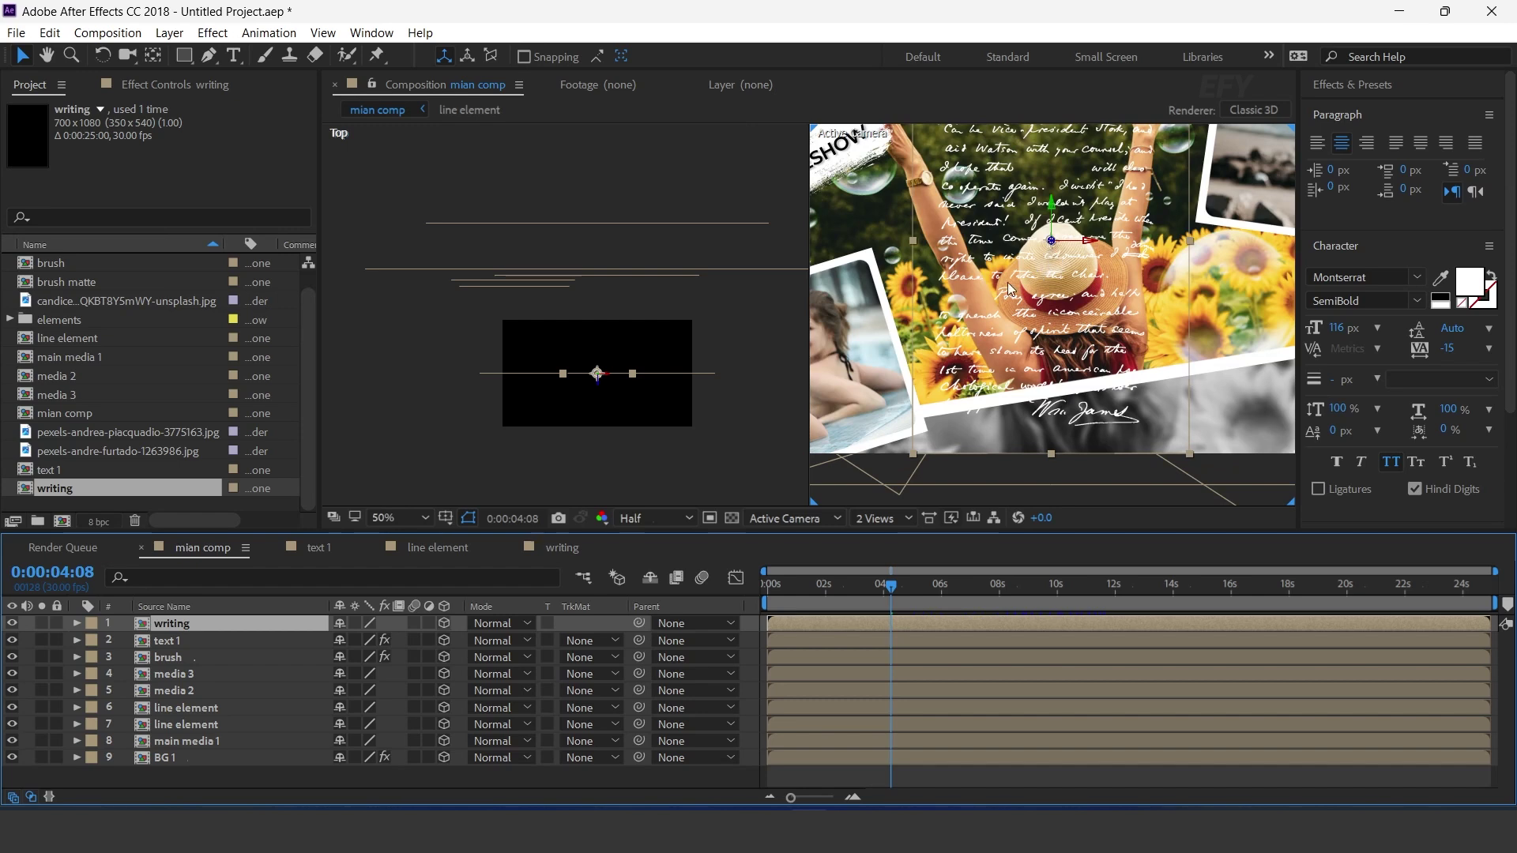
- Move the writing layer back in depth behind the photos and over to the scene's upper-left corner
drag(599, 384, 606, 276)
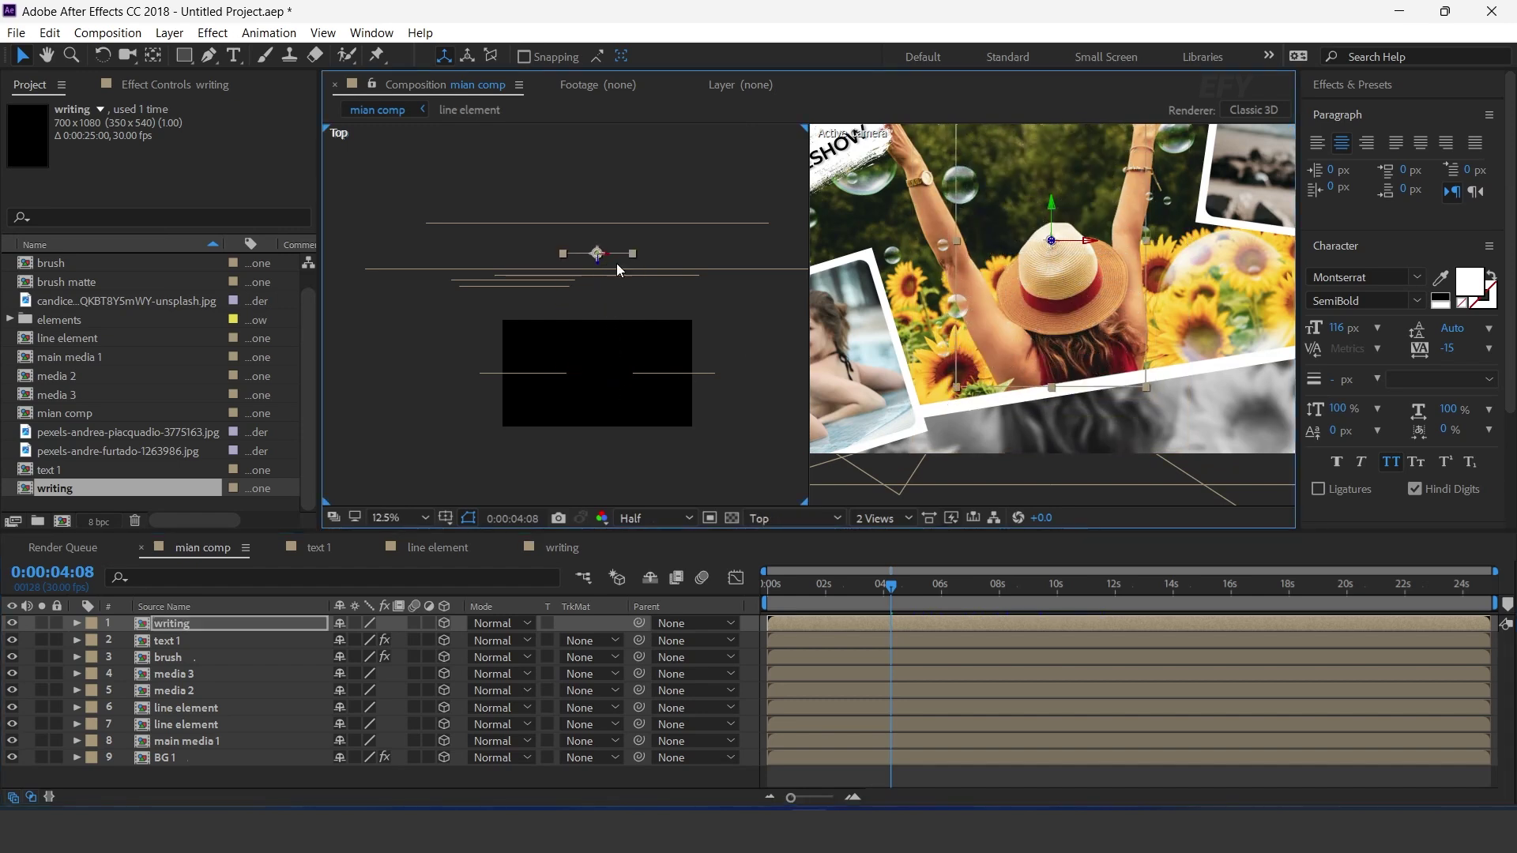
scroll(1051, 240, down, 2)
drag(1037, 238, 937, 244)
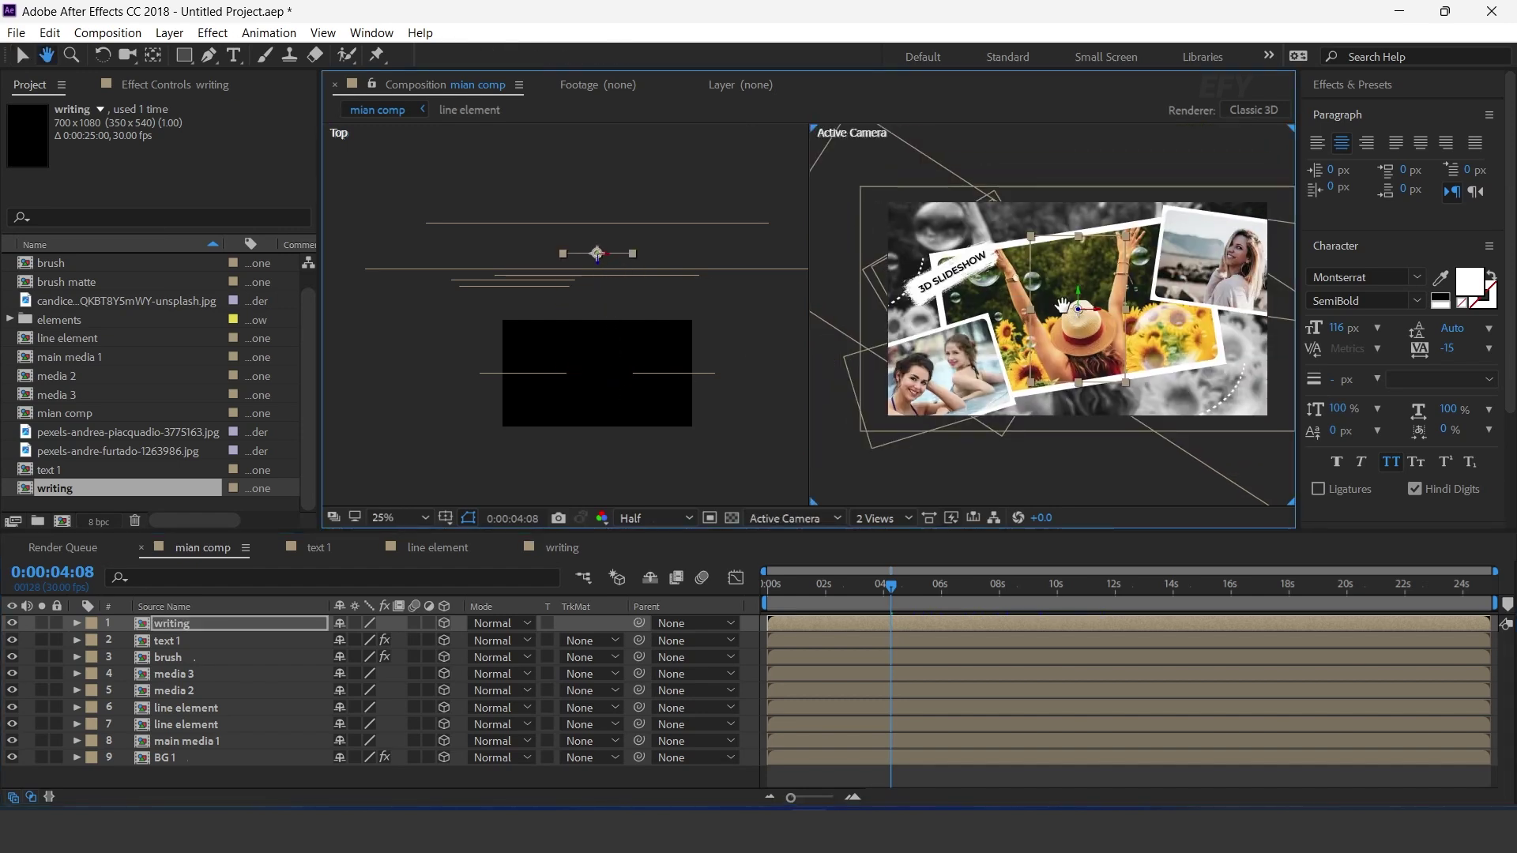
key(v)
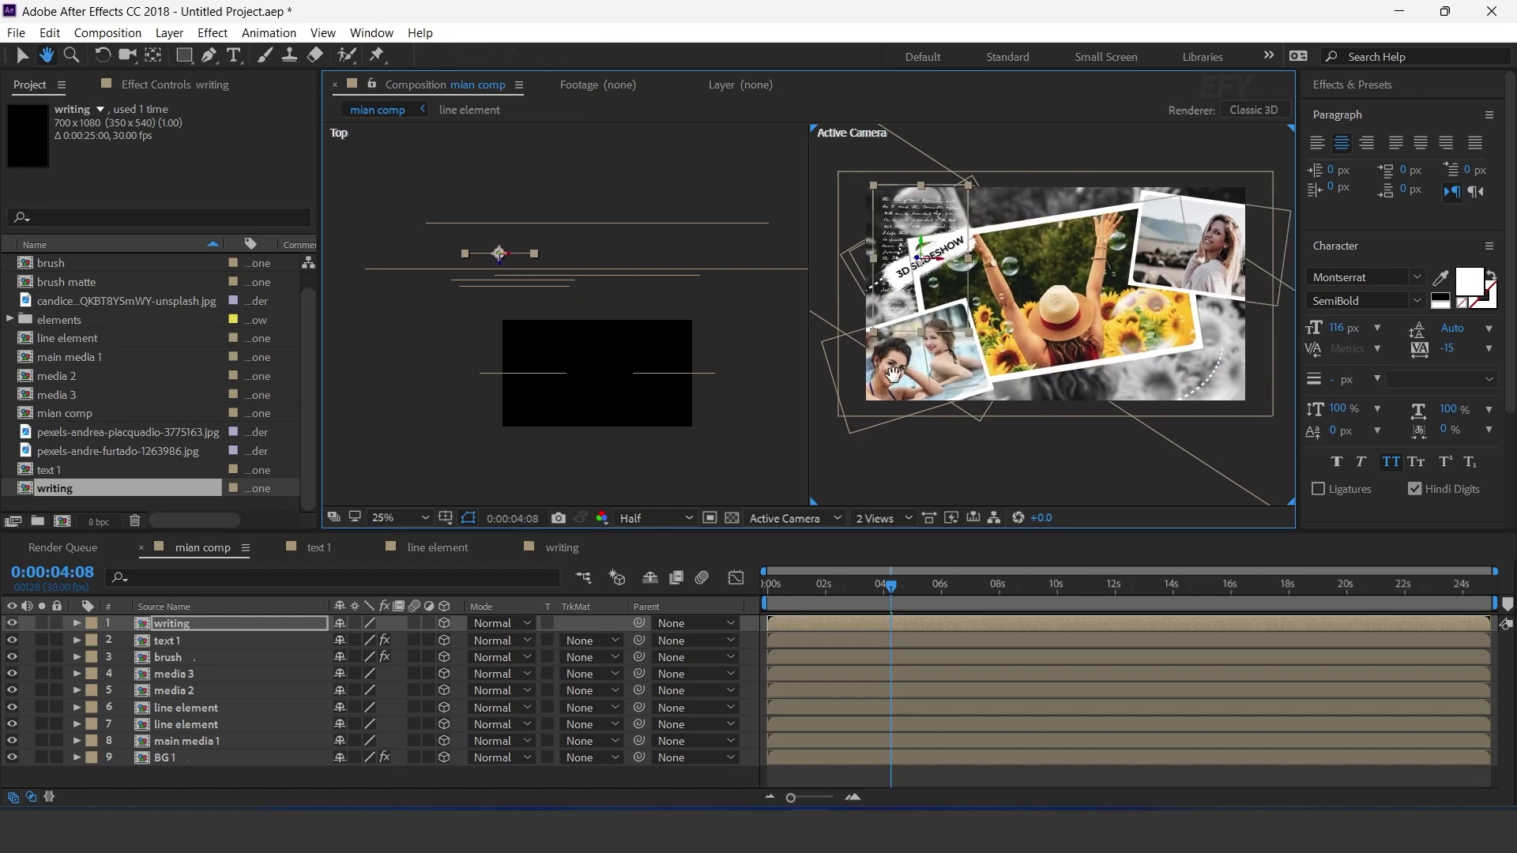
- Duplicate the writing layer and move the copy to the scene's lower-right corner, behind the photos
click(169, 624)
key(ctrl+d)
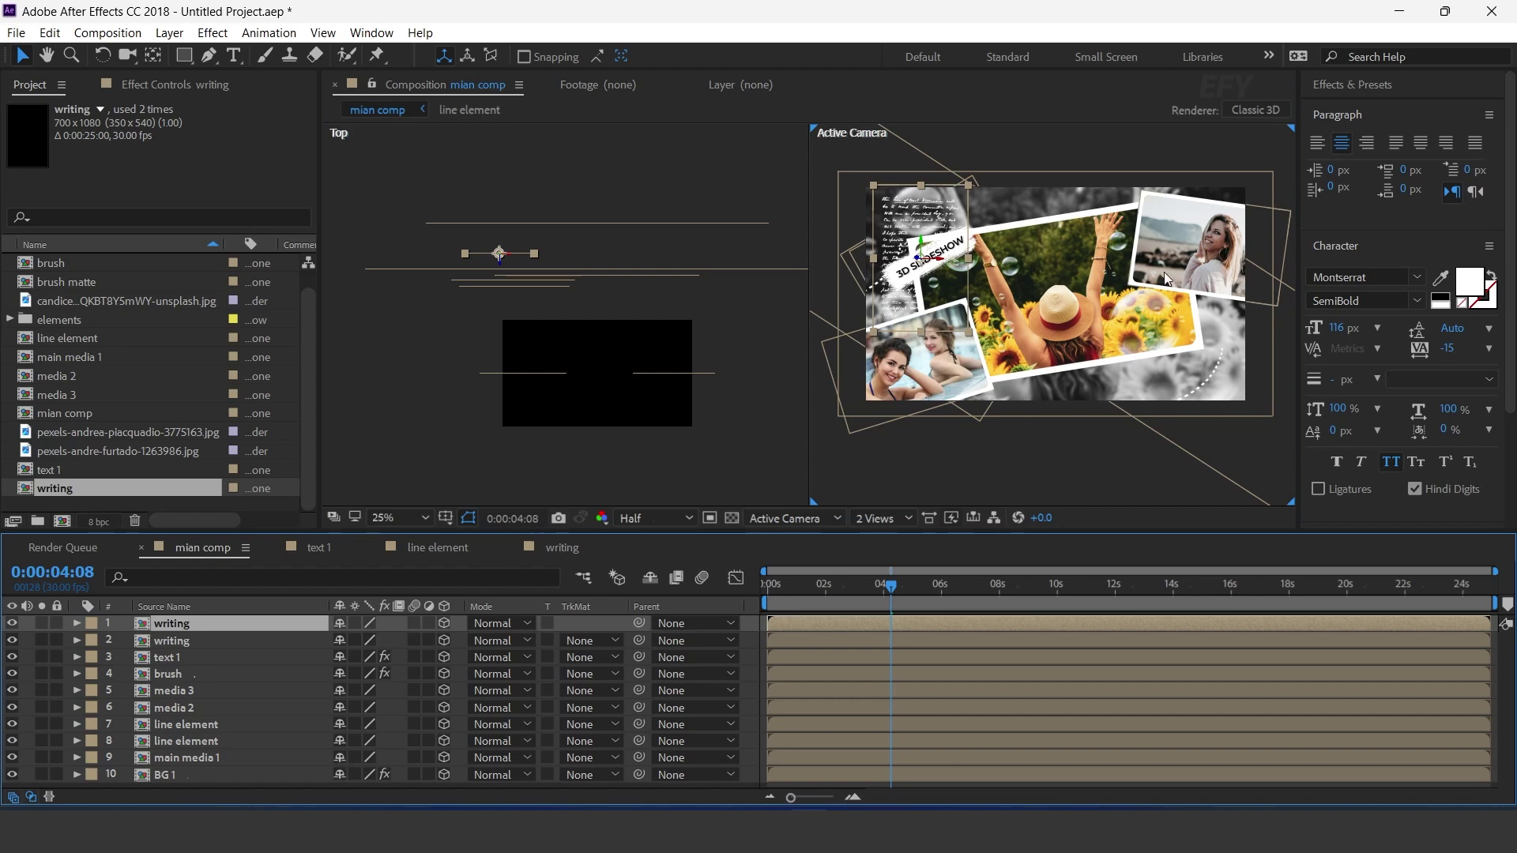
drag(510, 263, 692, 293)
scroll(1249, 373, up, 2)
drag(1207, 407, 999, 408)
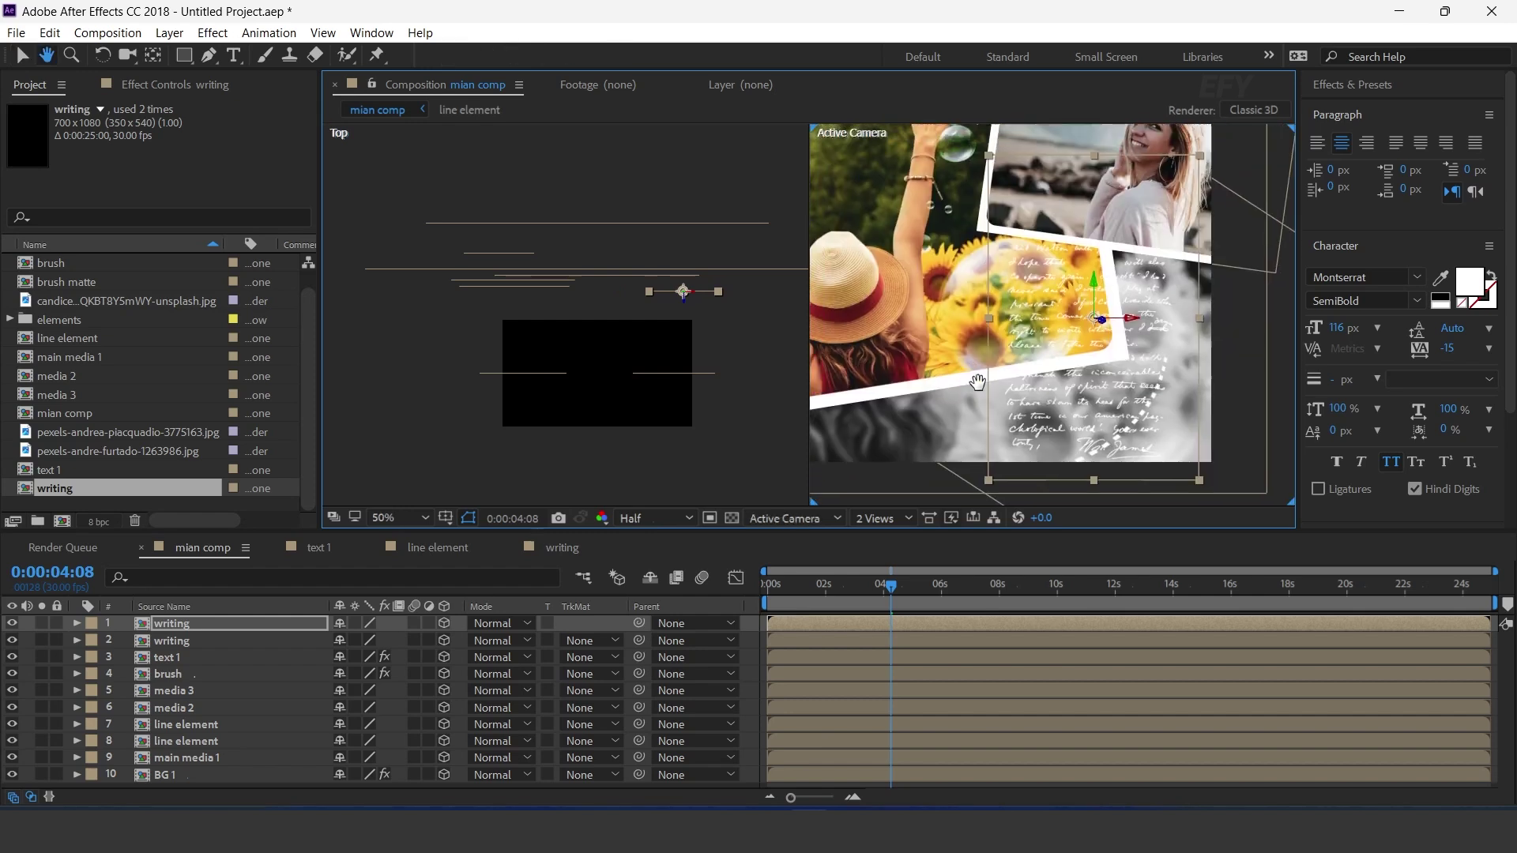
drag(681, 301, 681, 294)
- Scale the duplicated writing layer to 81%, fine-tune its position, and check both handwriting reveals along the timeline
key(s)
drag(408, 639, 393, 640)
drag(1150, 341, 1146, 356)
scroll(1145, 354, down, 2)
drag(881, 255, 975, 274)
drag(823, 583, 751, 651)
key(F2)
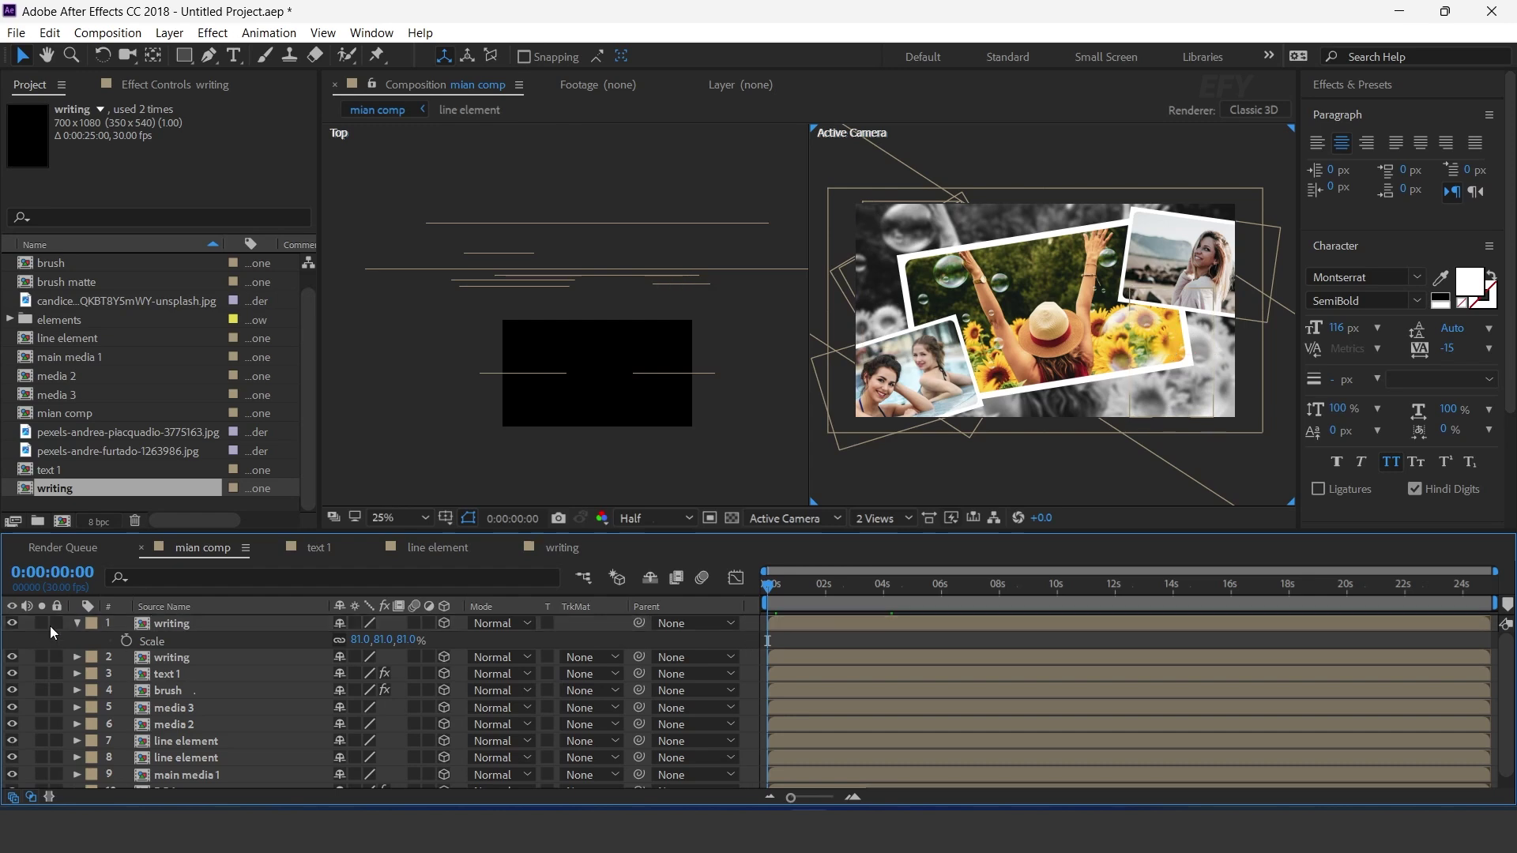
click(77, 623)
drag(787, 590, 968, 601)
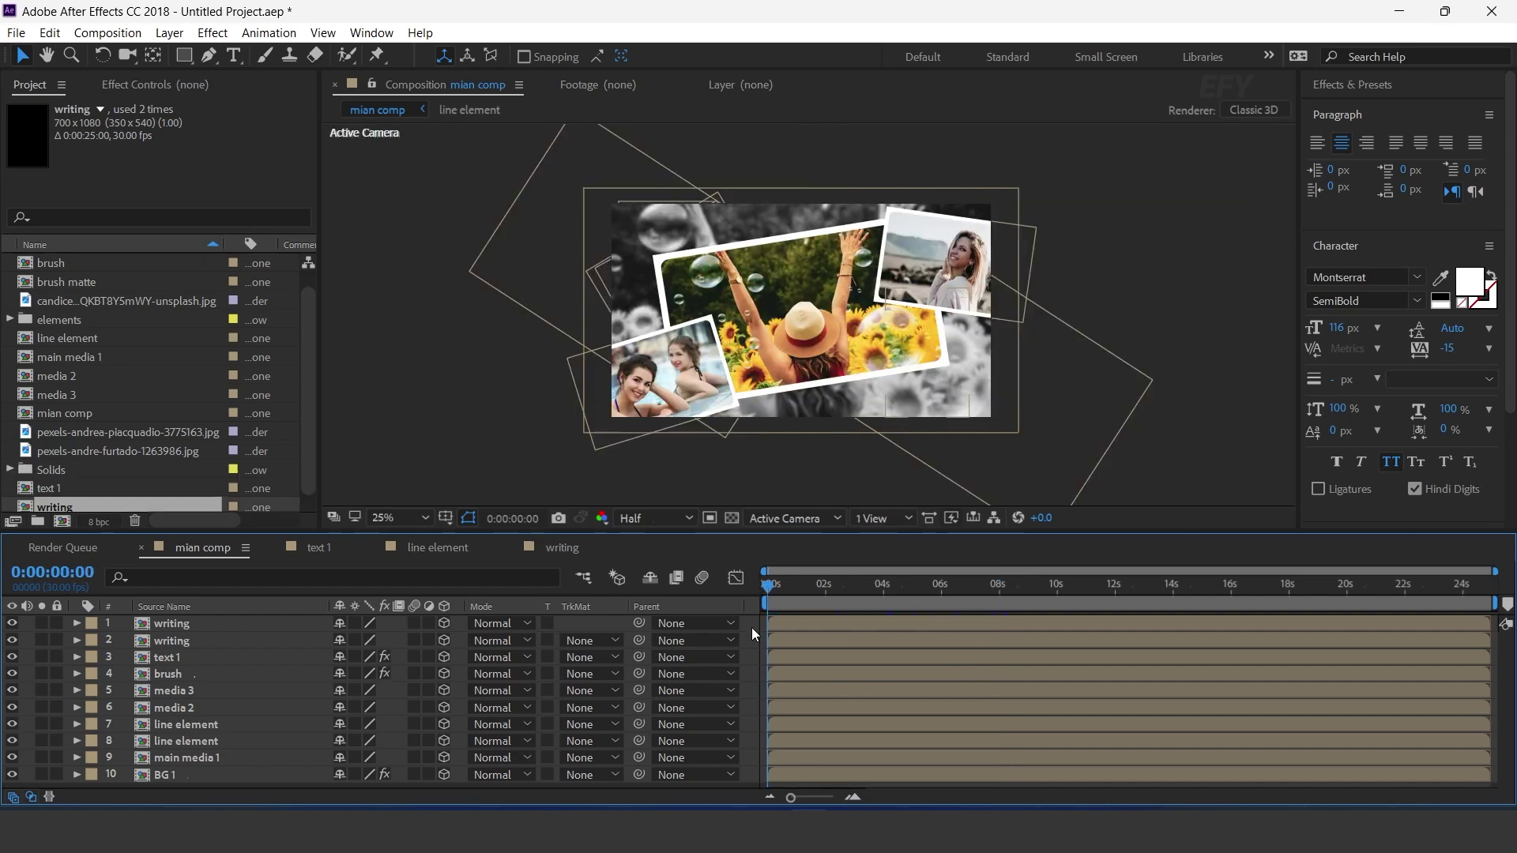
- Create a One-Node Camera with the 50mm preset in mian comp
right_click(752, 627)
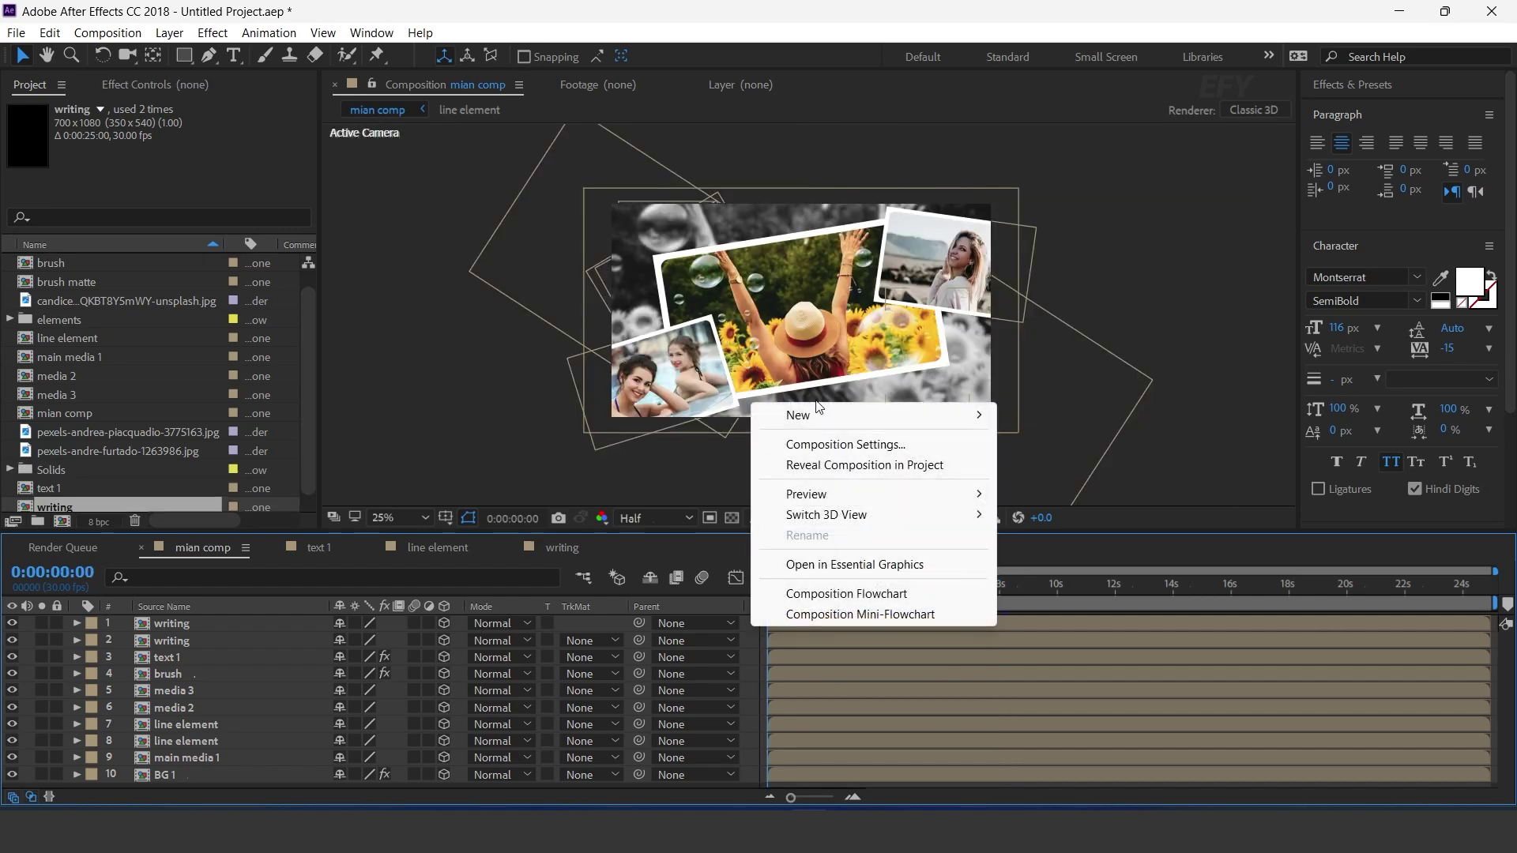
mouse_move(819, 416)
click(1080, 508)
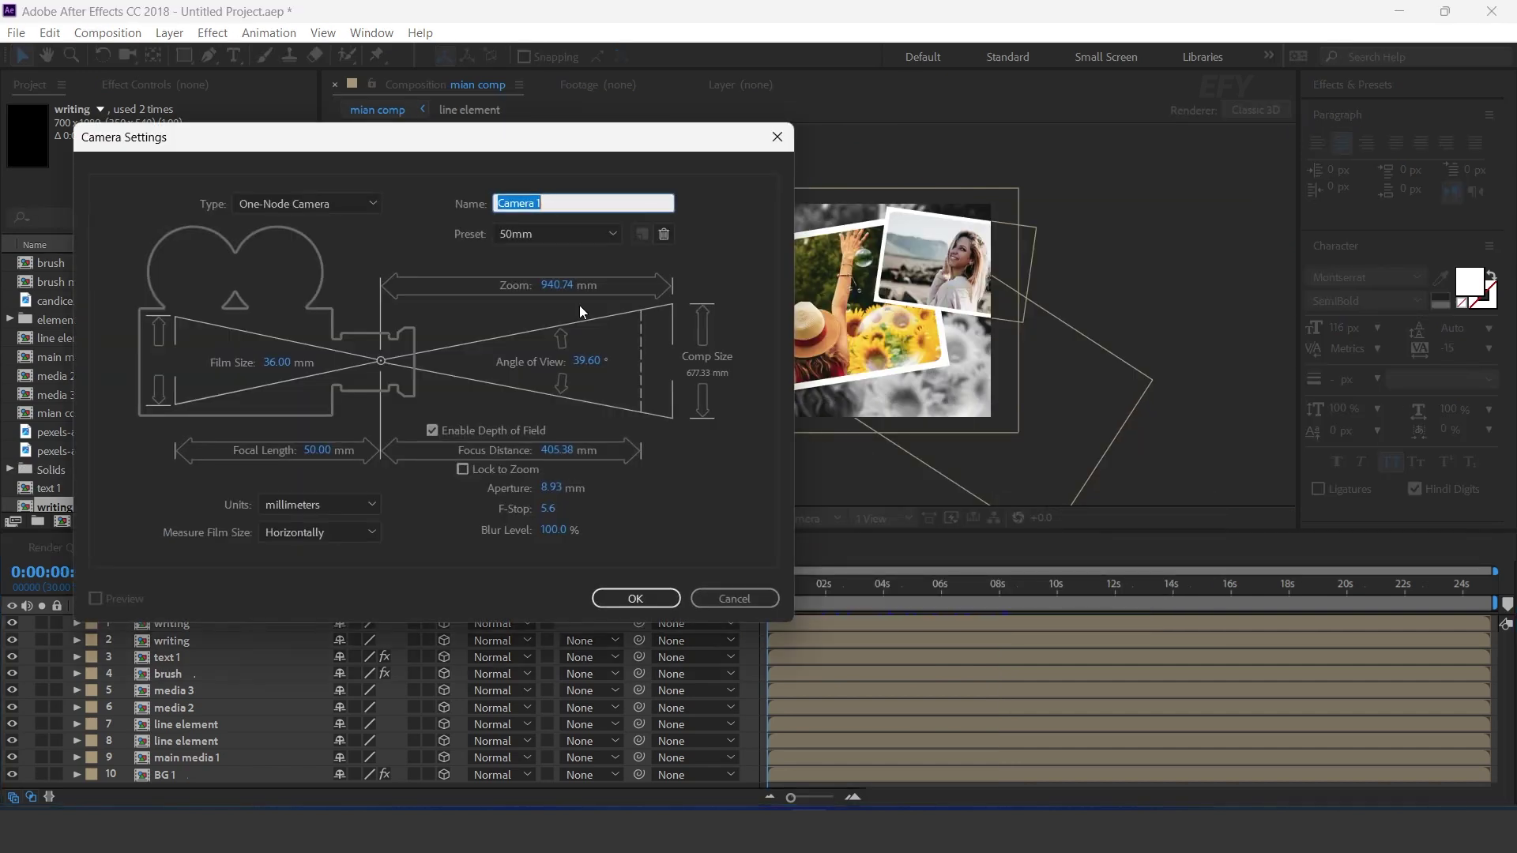
click(636, 598)
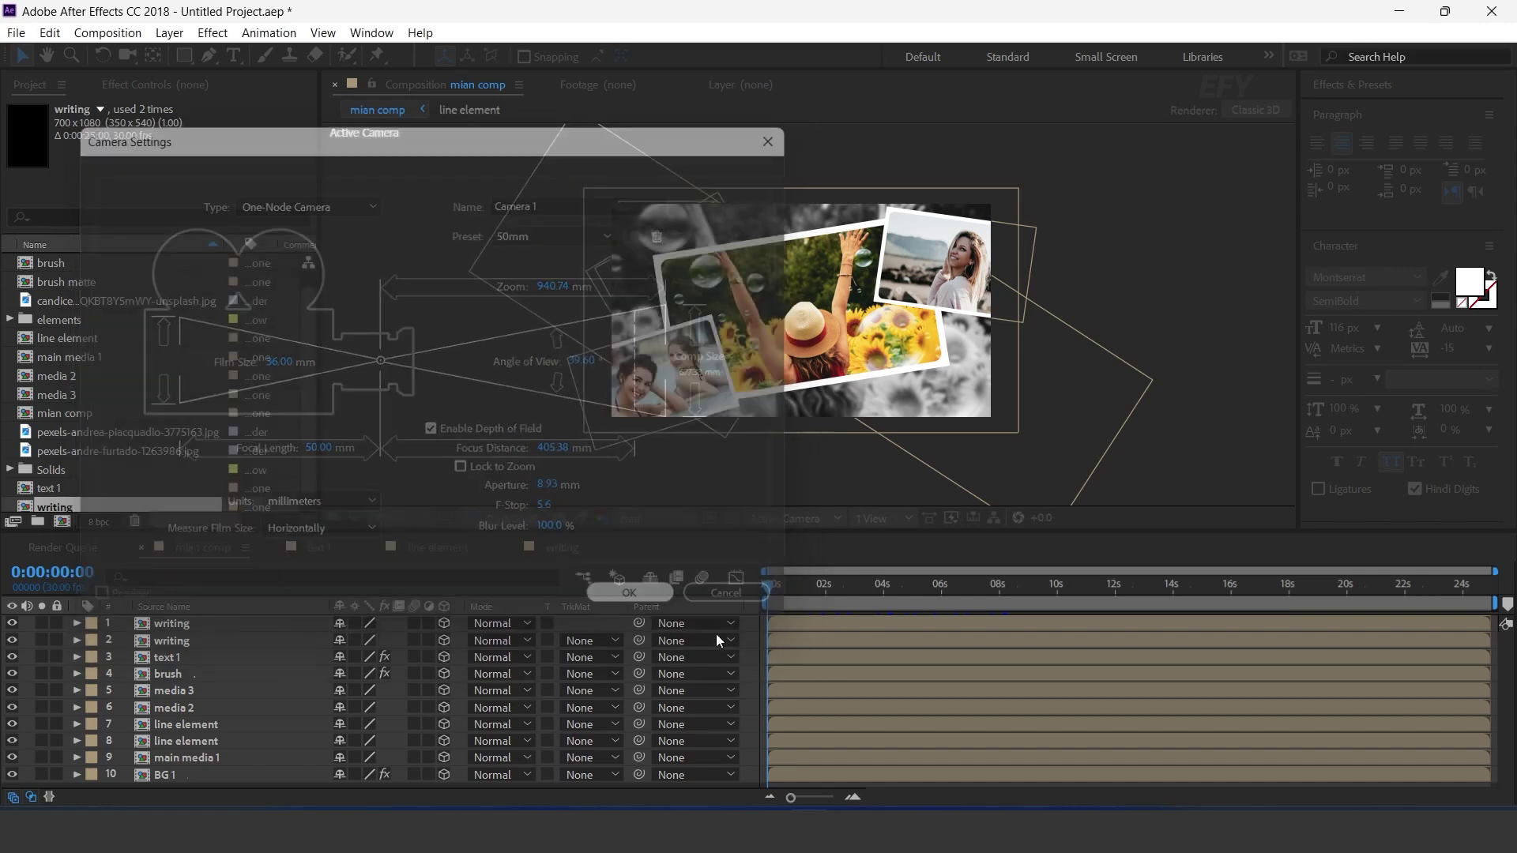
- Add a 3D null object and parent Camera 1 to it
right_click(757, 628)
mouse_move(819, 416)
click(1078, 528)
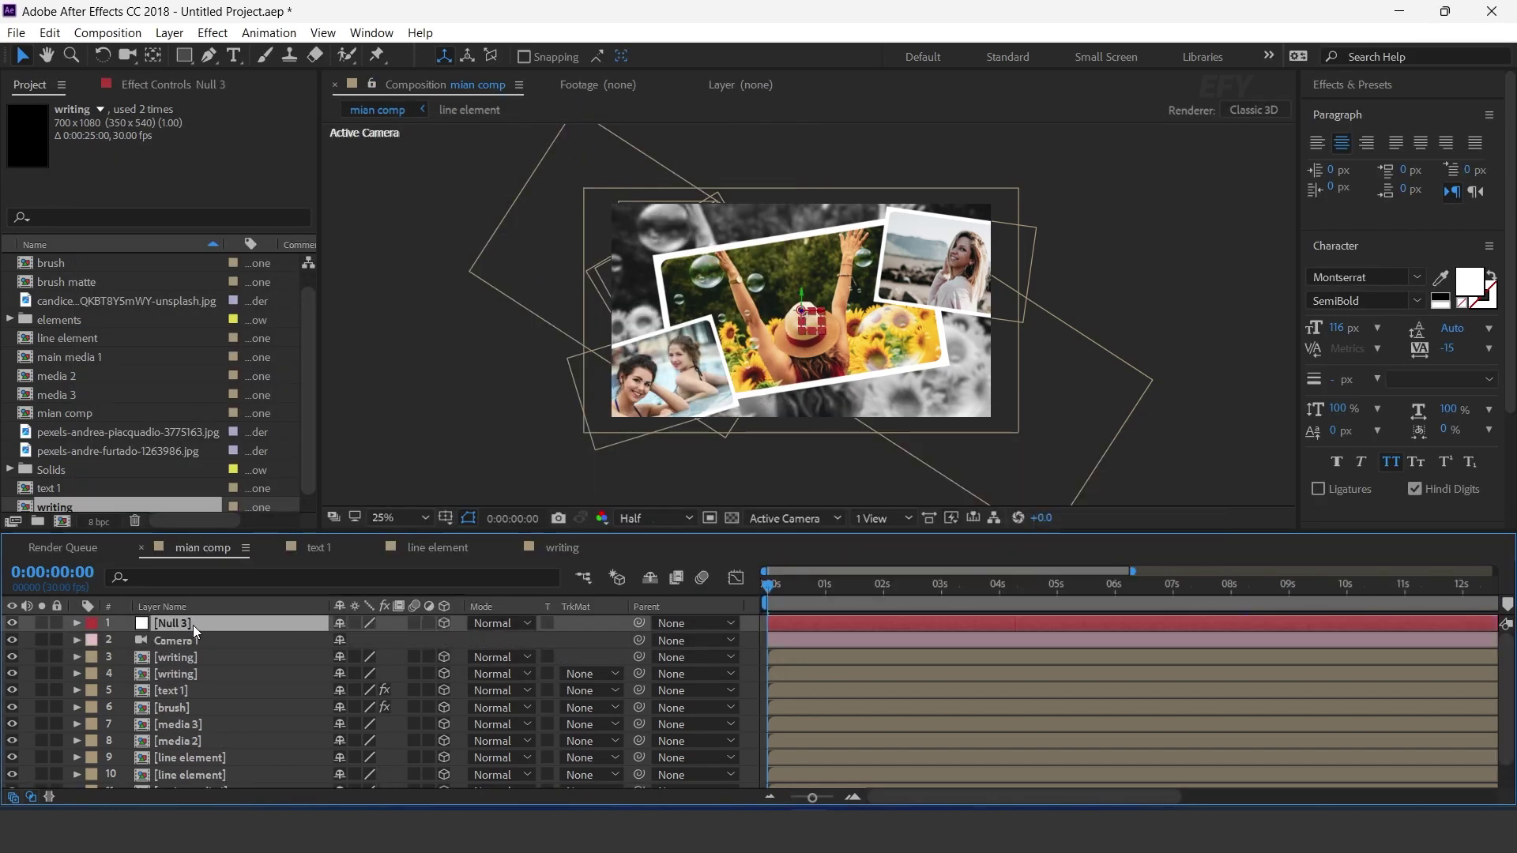
click(225, 644)
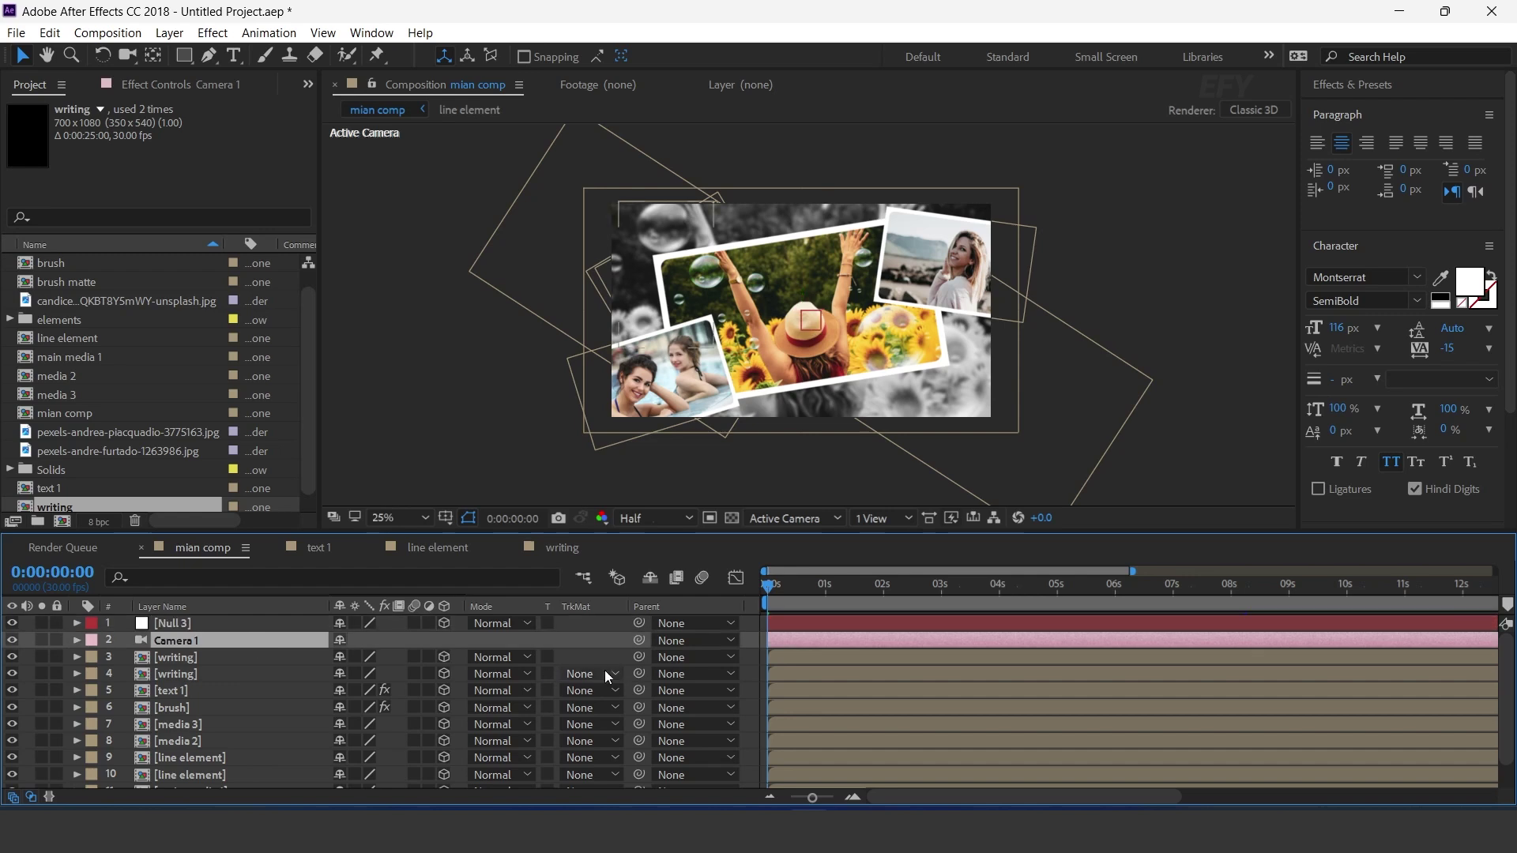
drag(183, 644, 174, 625)
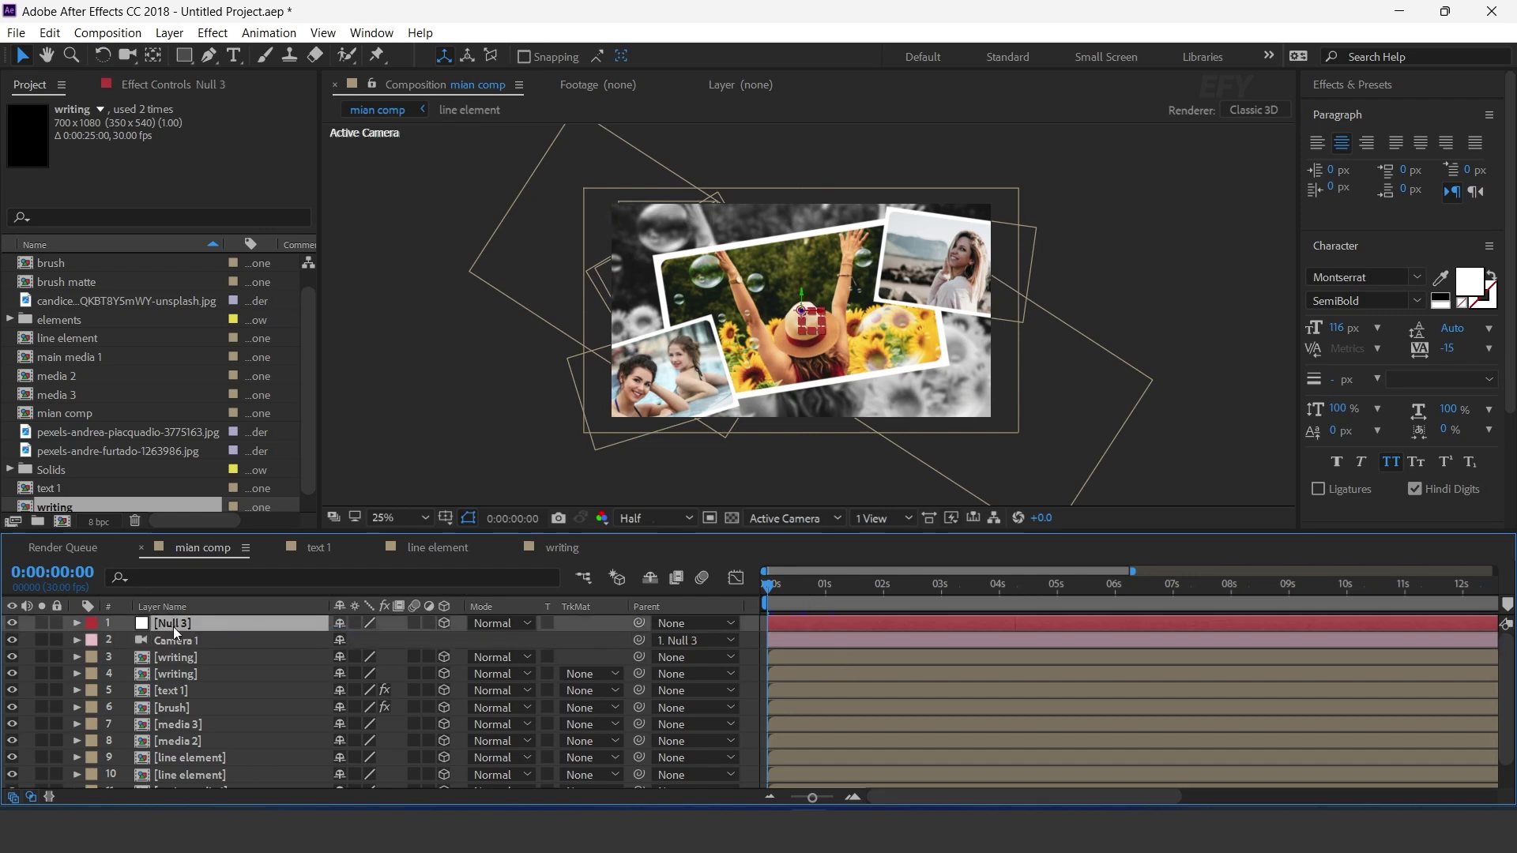
- Keyframe the Z position of Null 3 from 3000 at 0:00:00:00 to 1500 at 0:00:09:00
key(p)
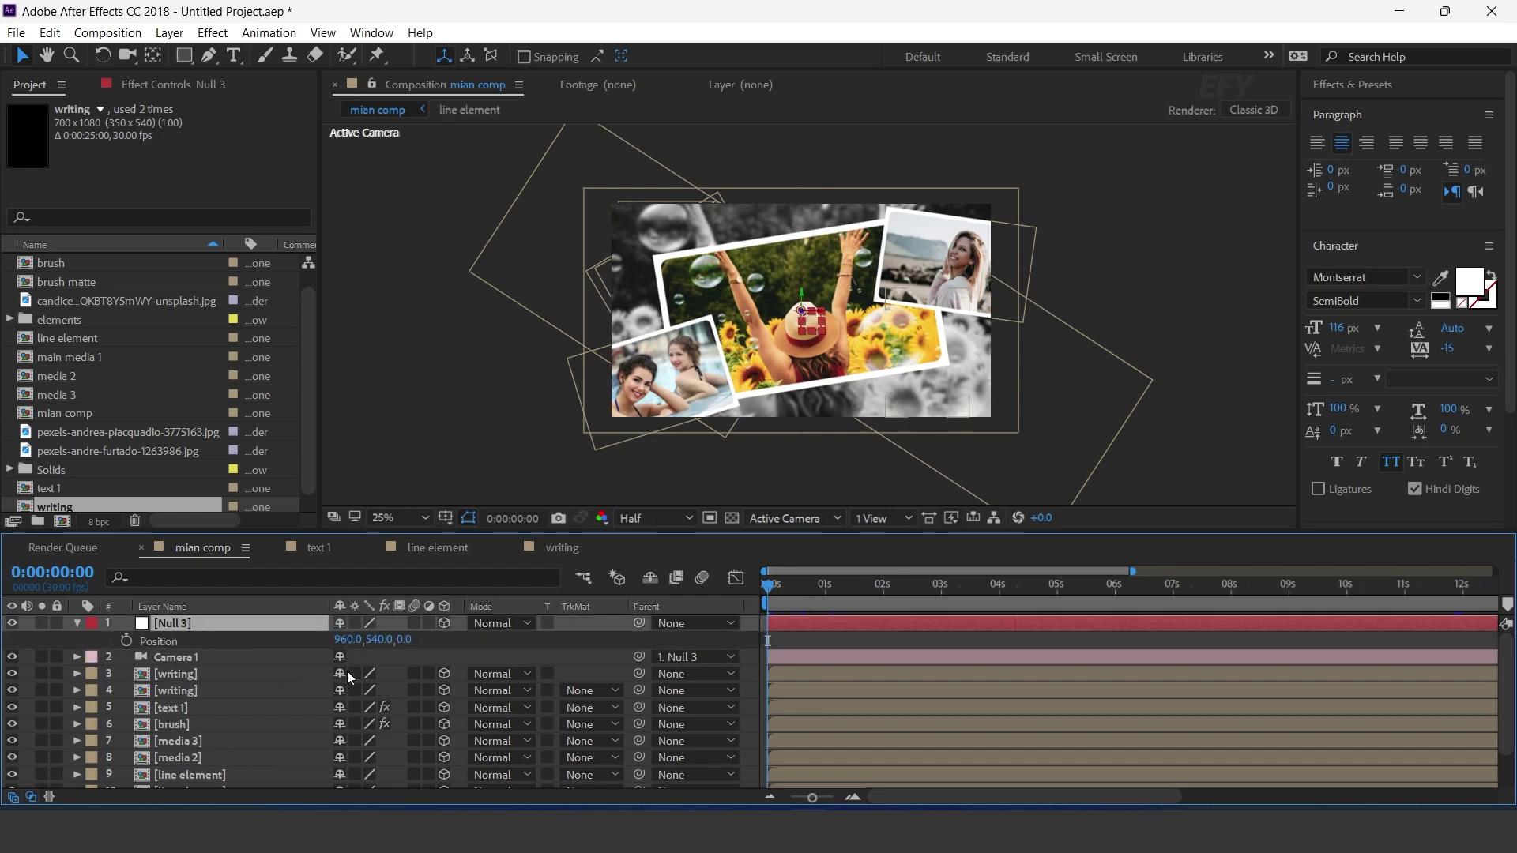
click(126, 640)
drag(407, 639, 703, 643)
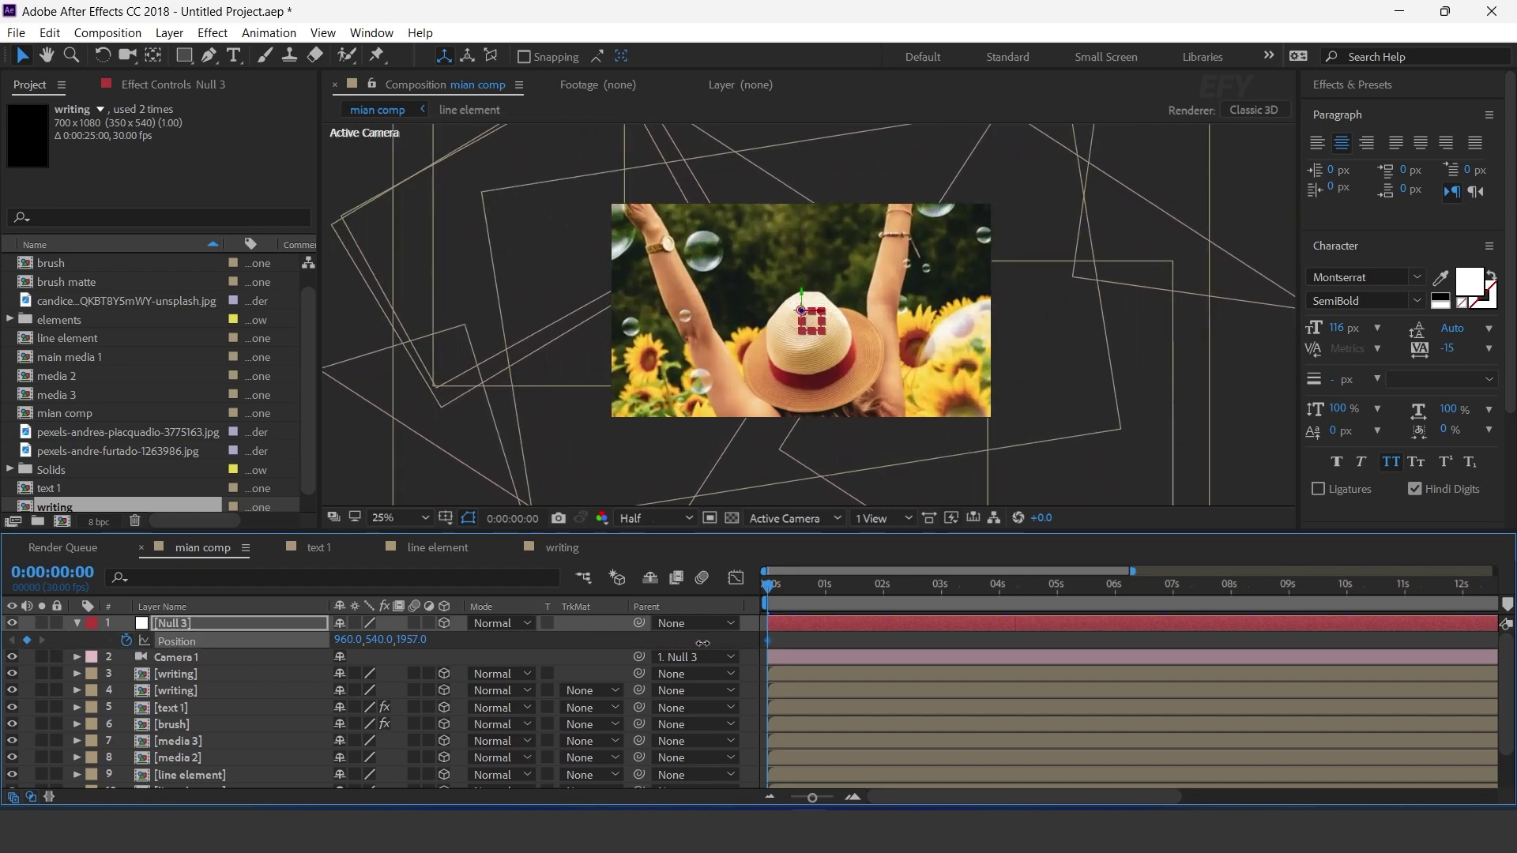
text(30)
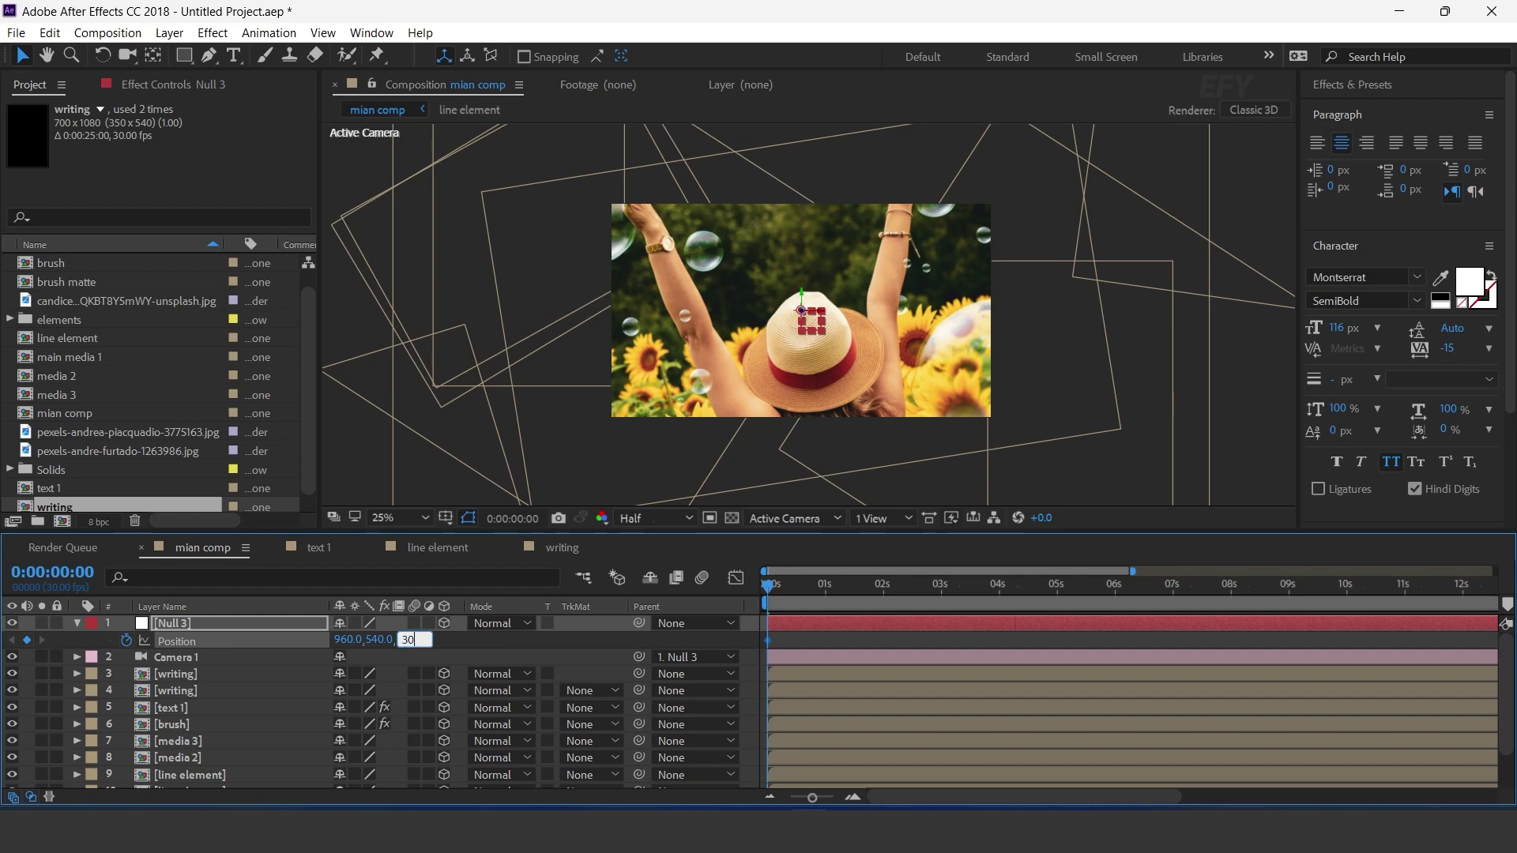
text(00)
key(Return)
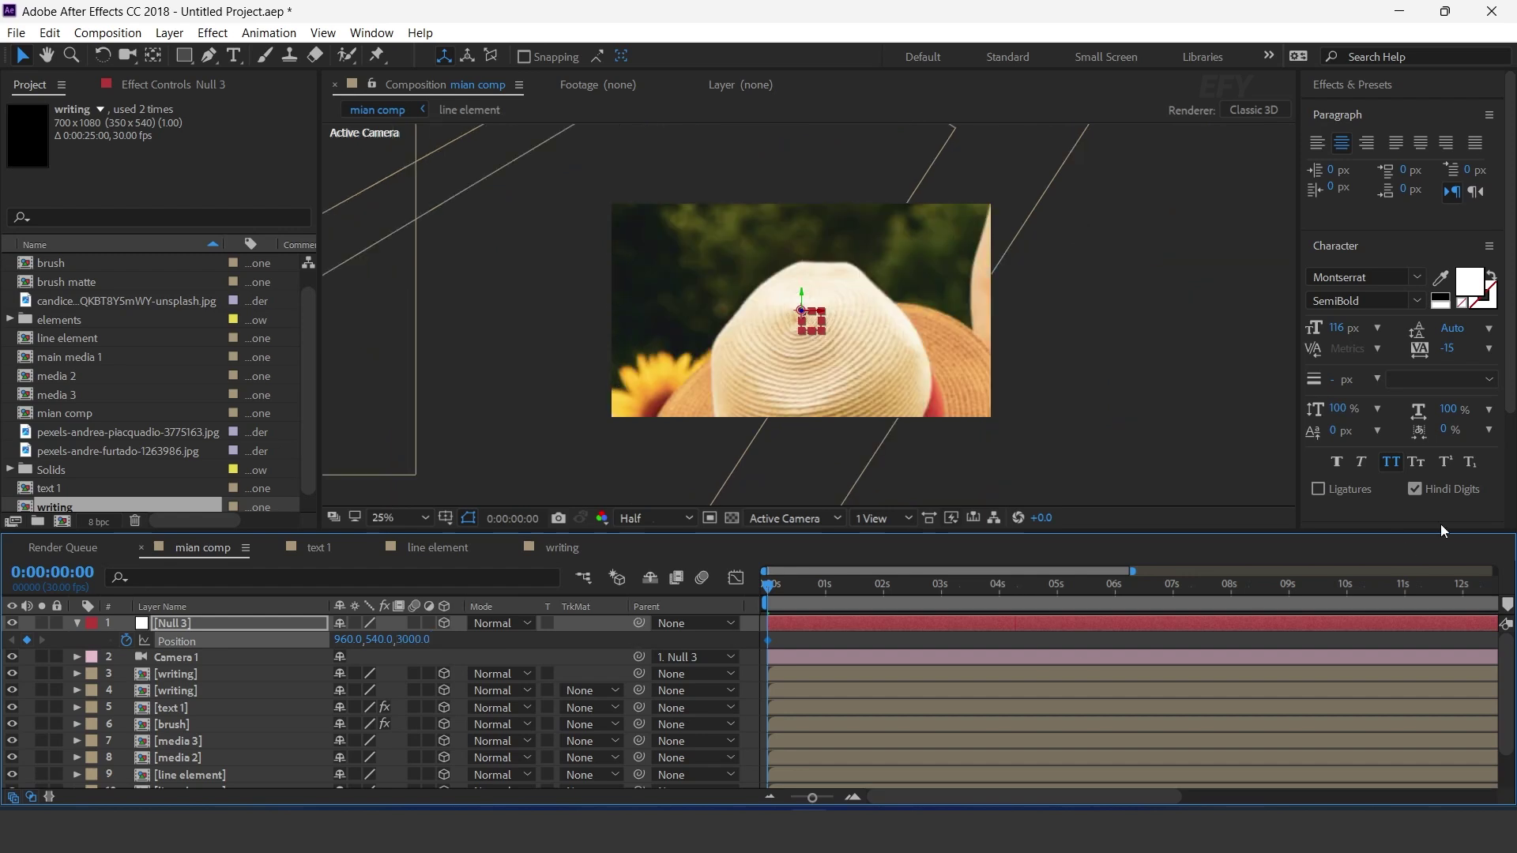
click(1289, 586)
click(413, 640)
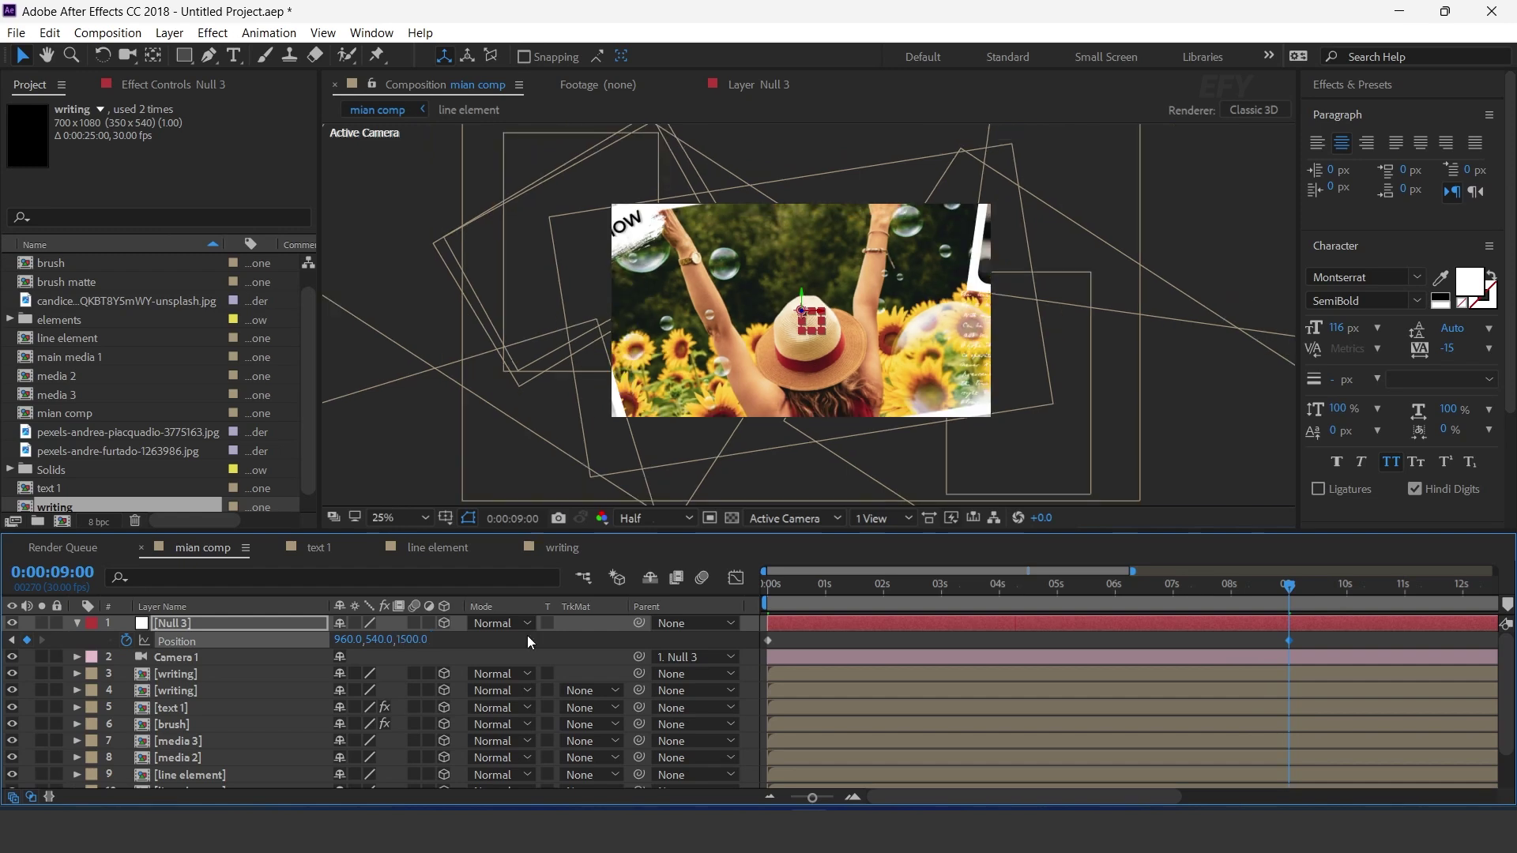
click(774, 586)
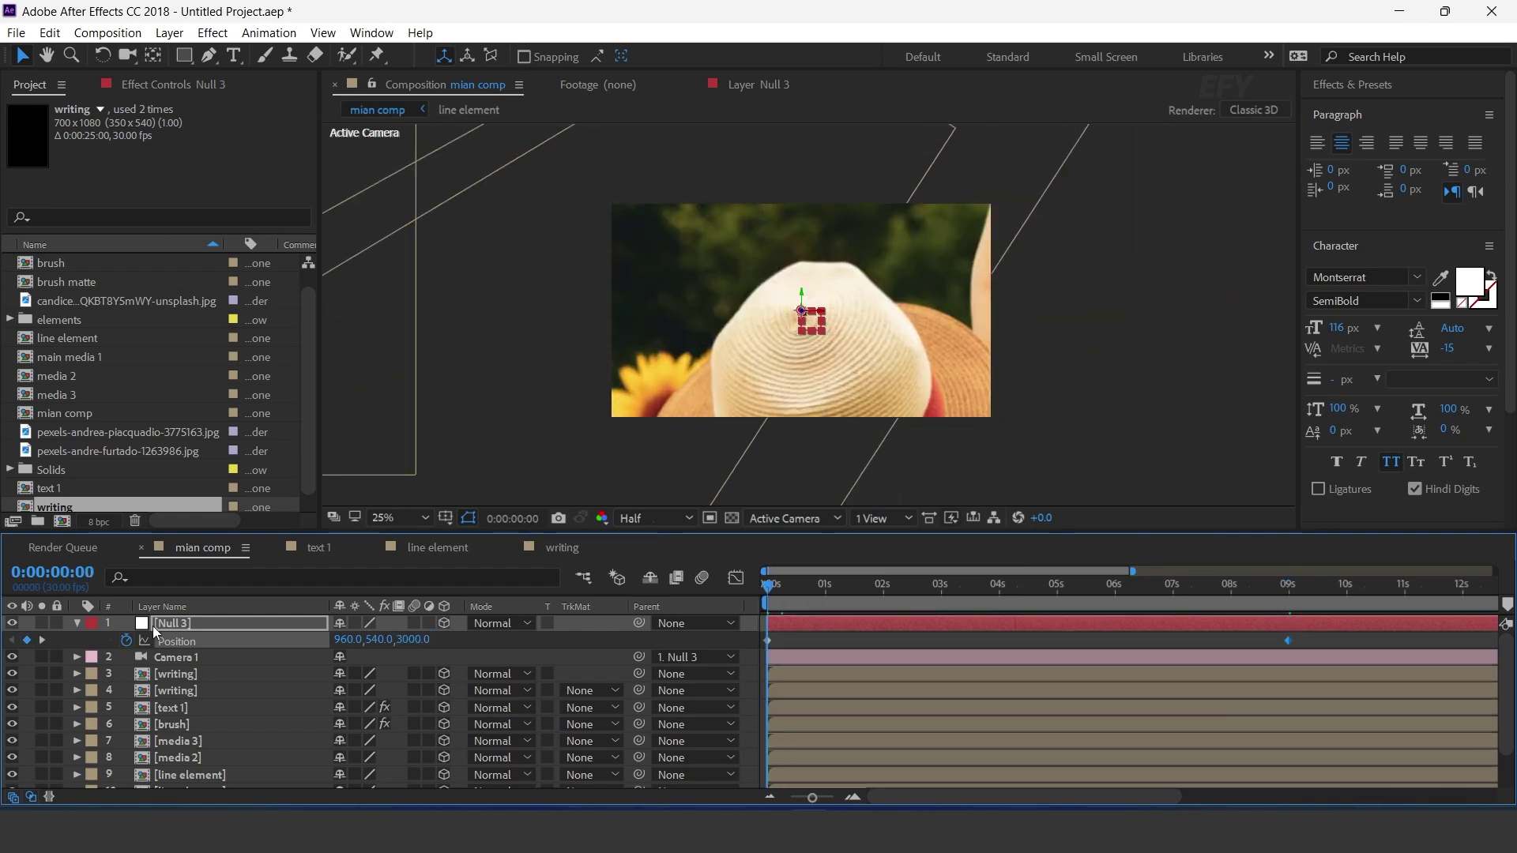
- Add another null object, parent Null 3 to it, and make it 3D with its position and rotation properties shown
right_click(750, 624)
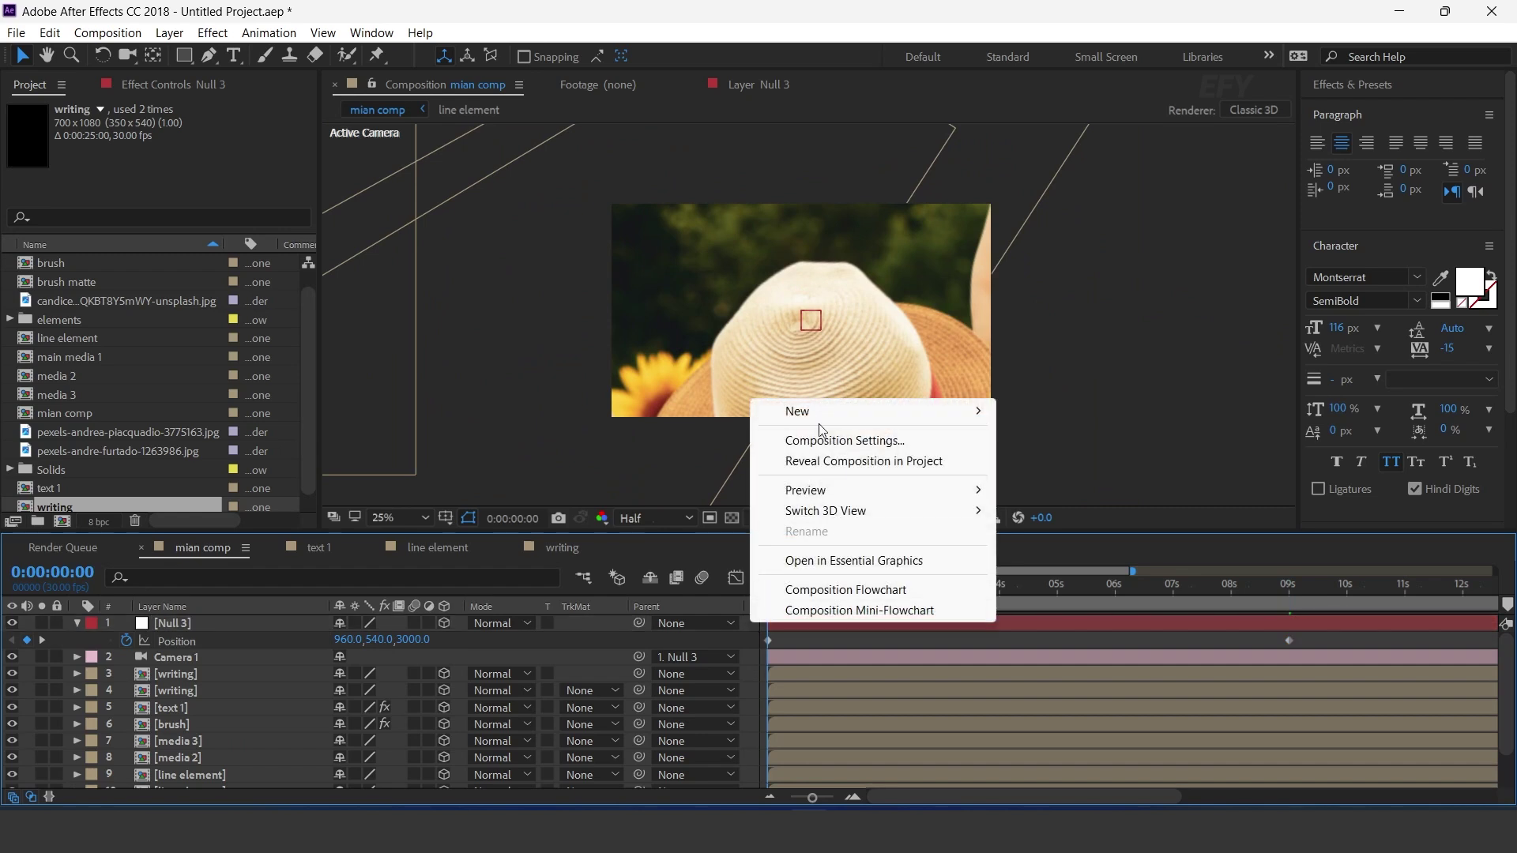
mouse_move(869, 411)
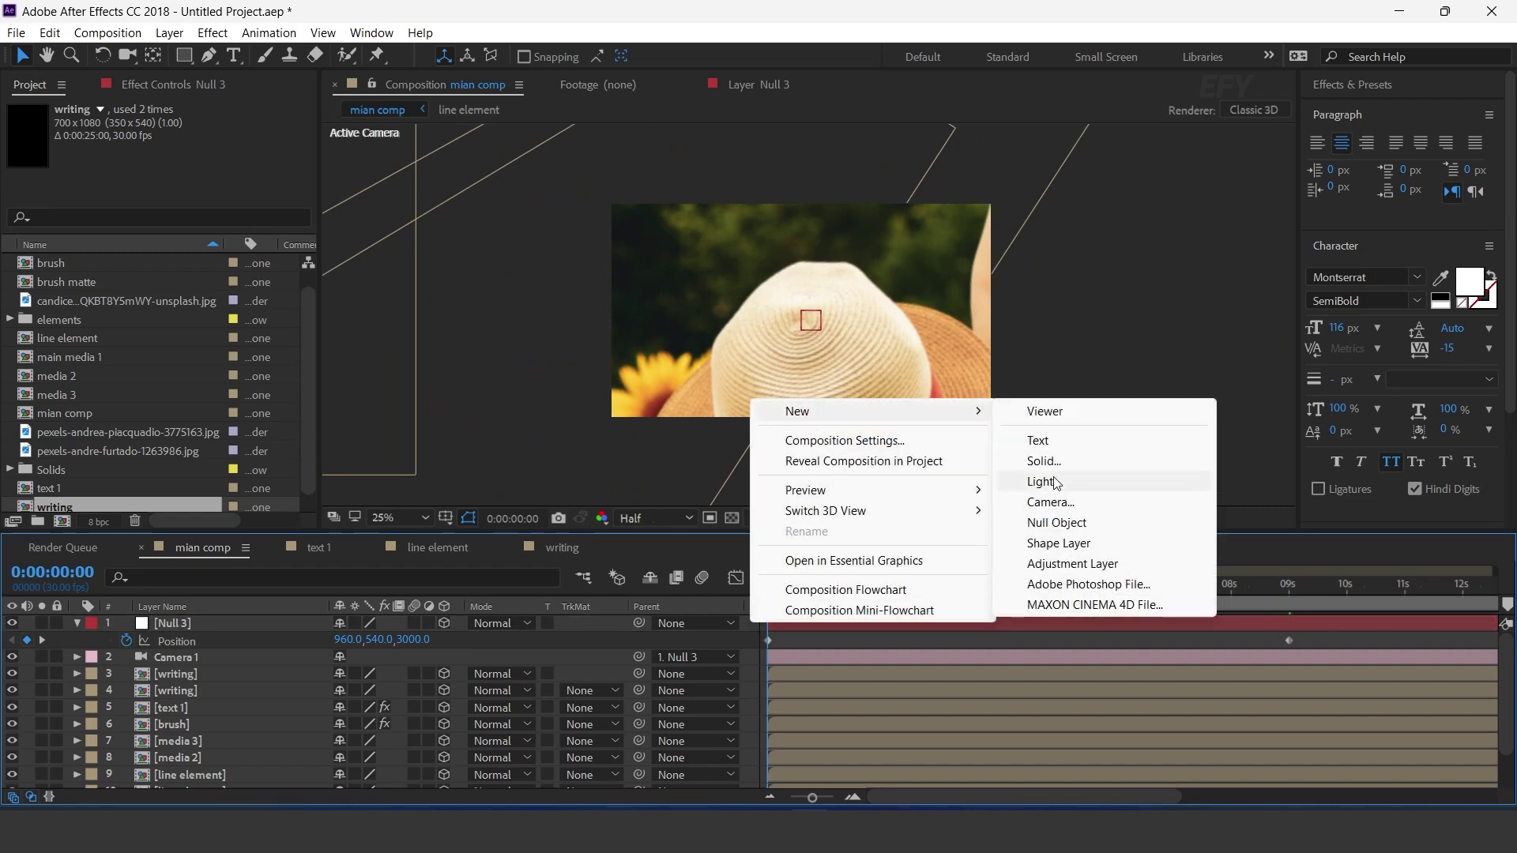
click(1090, 524)
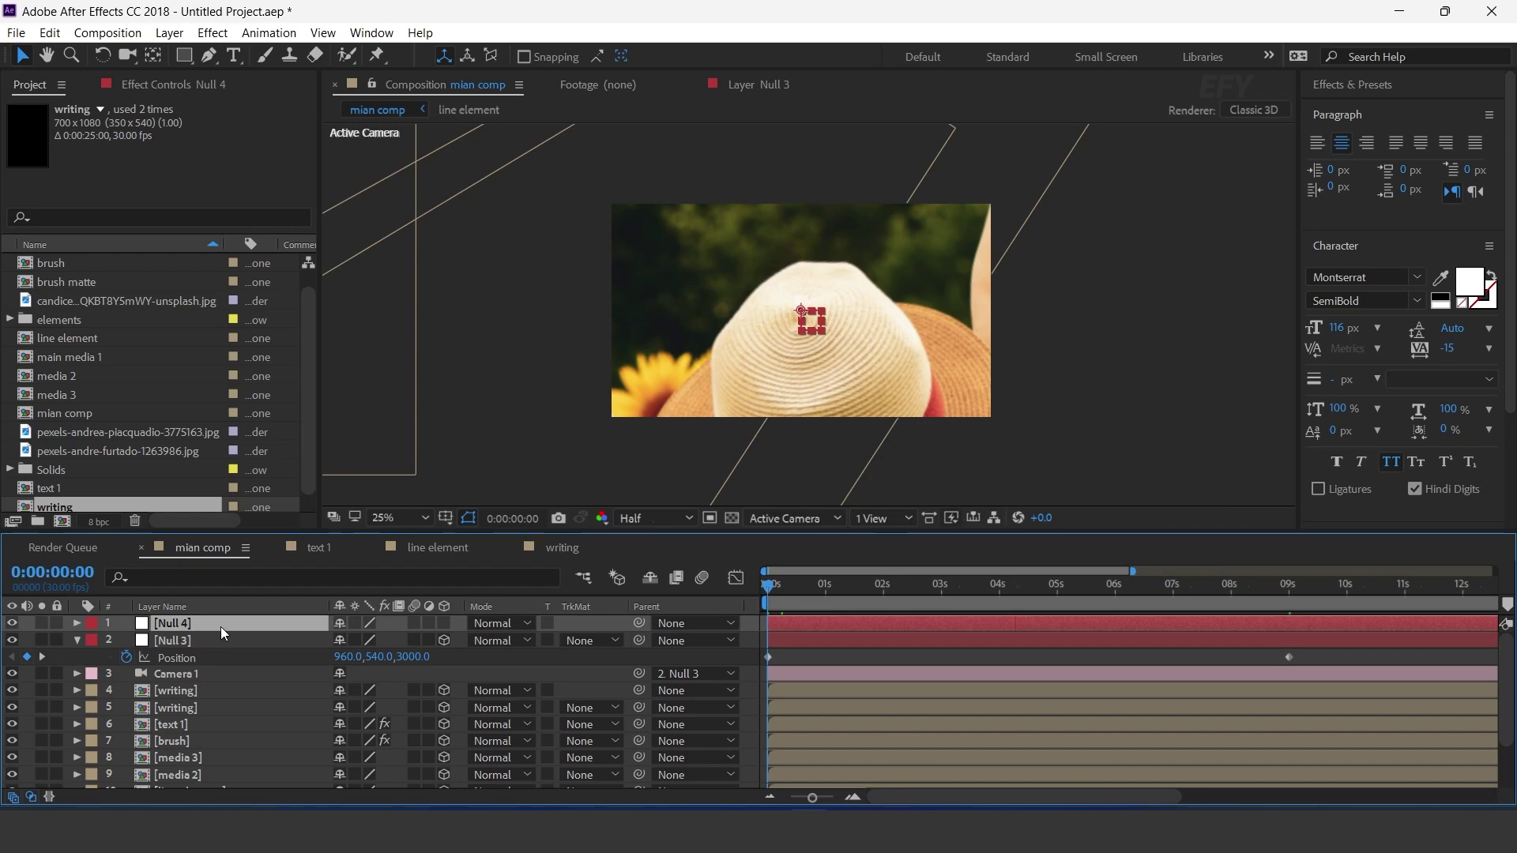
drag(639, 640, 187, 628)
key(p)
key(shift+r)
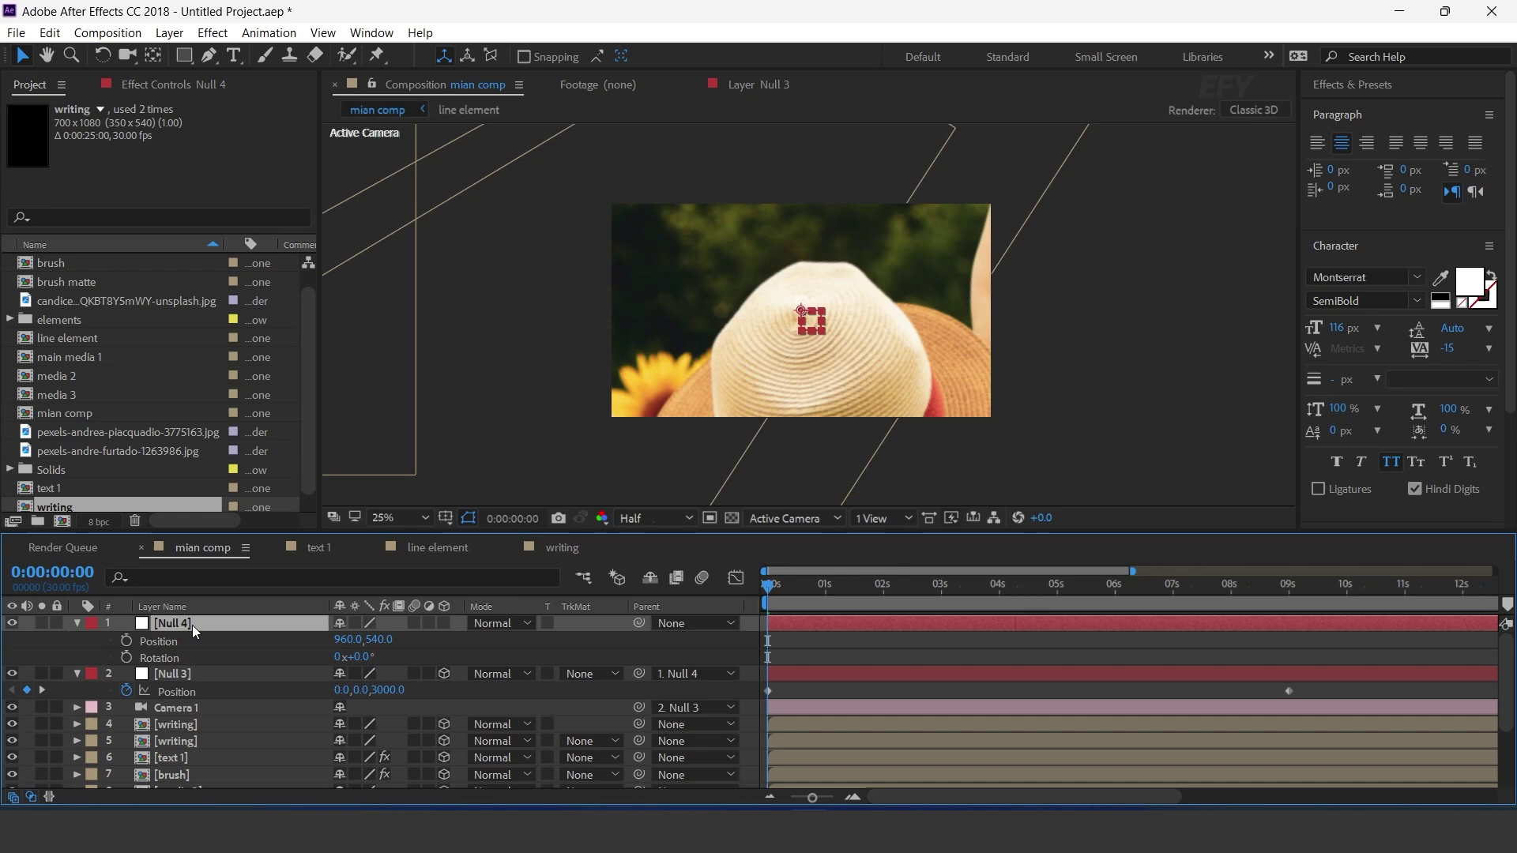
click(445, 623)
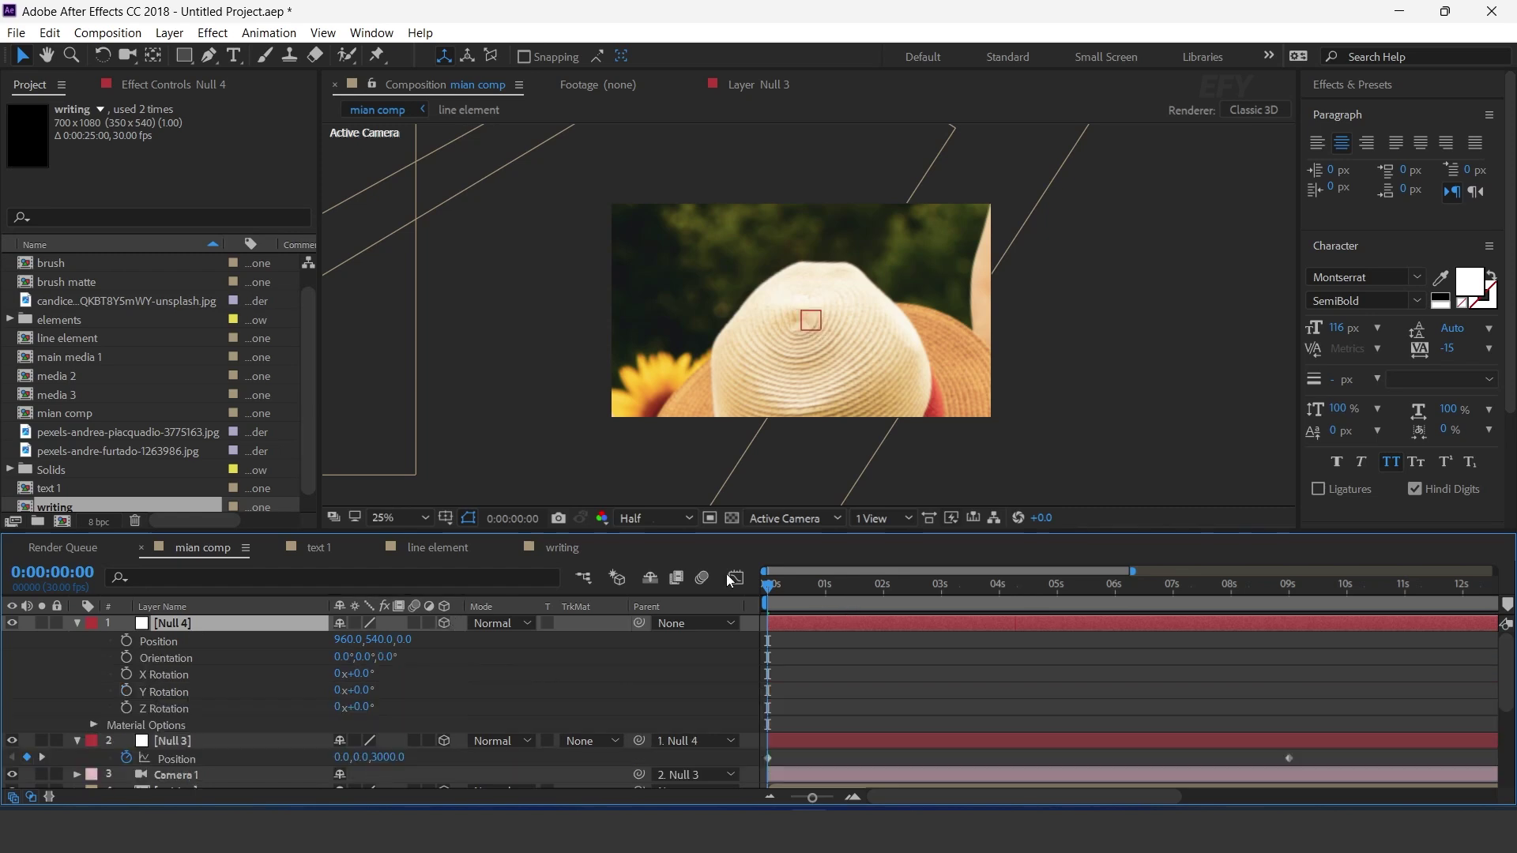
- Keyframe Null 4's Z position from 0 at 0:00:00:00 to -2265 at 0:00:03:14, with a matching hold keyframe at 0:00:05:00
click(127, 642)
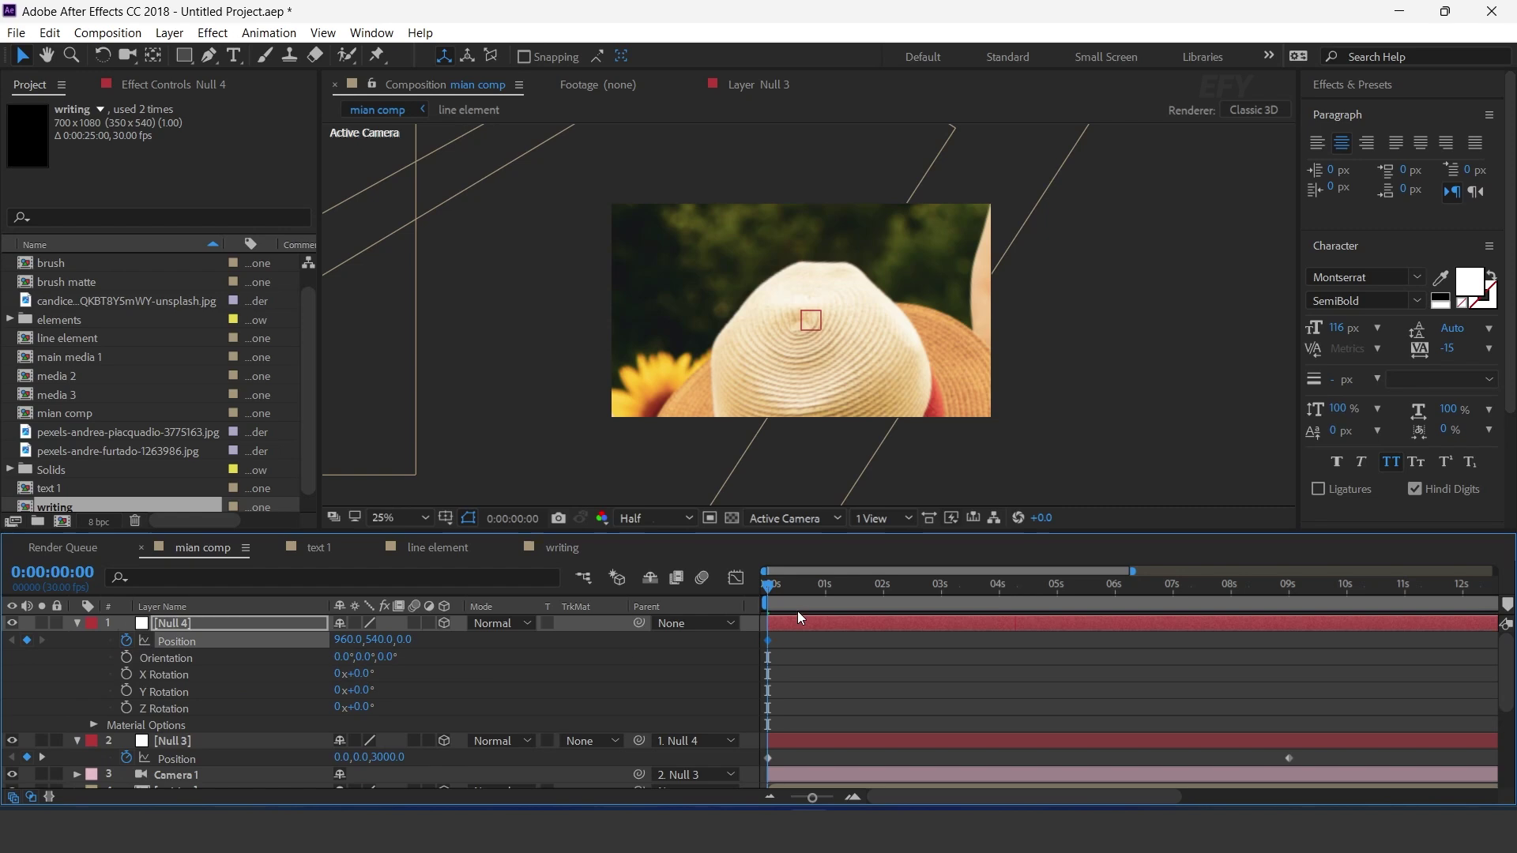
drag(778, 591, 968, 591)
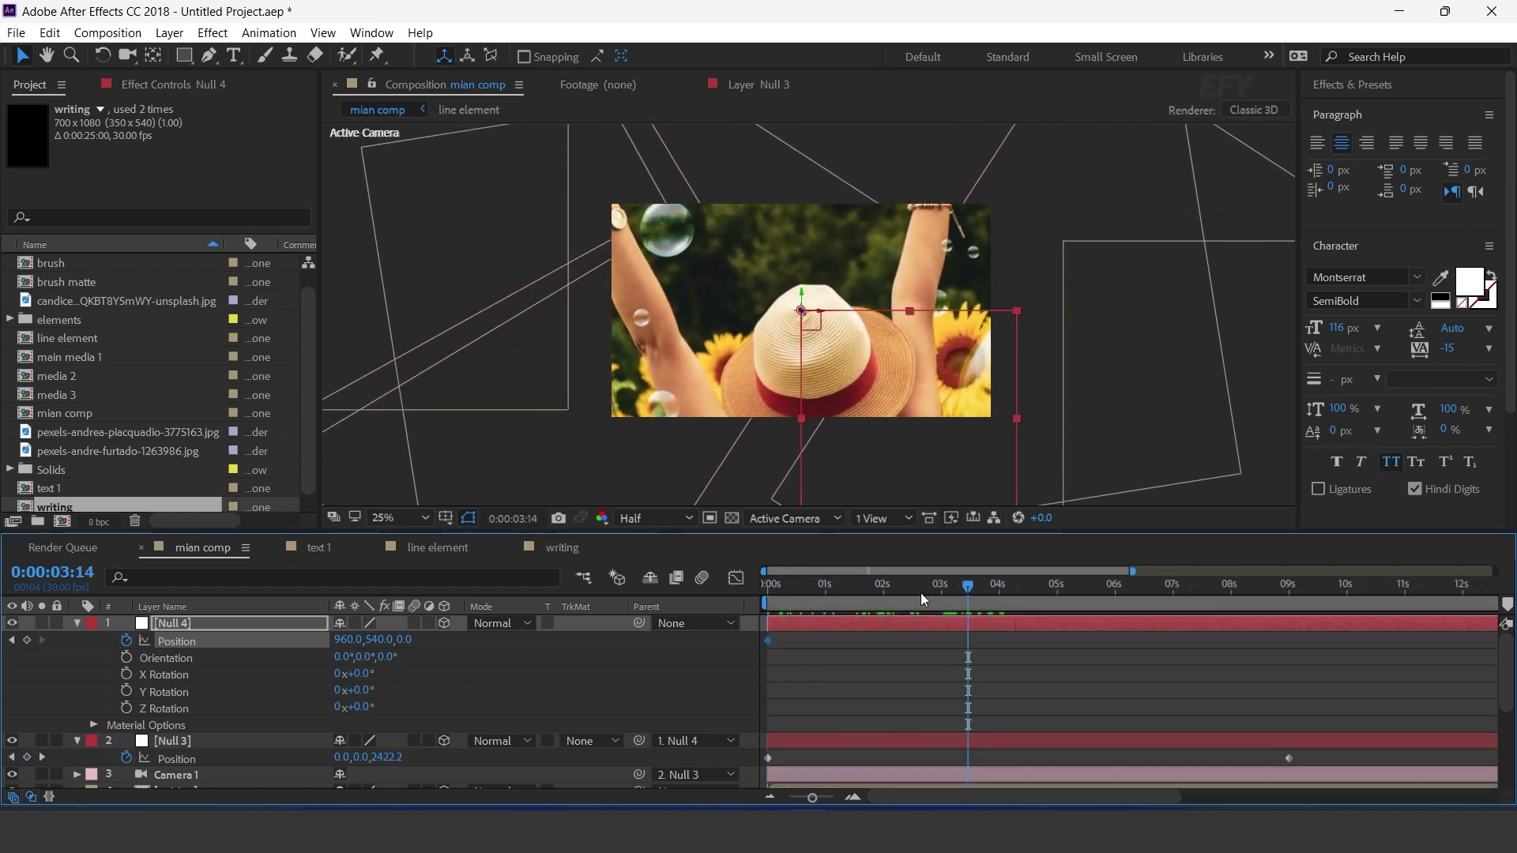
drag(404, 639, 257, 677)
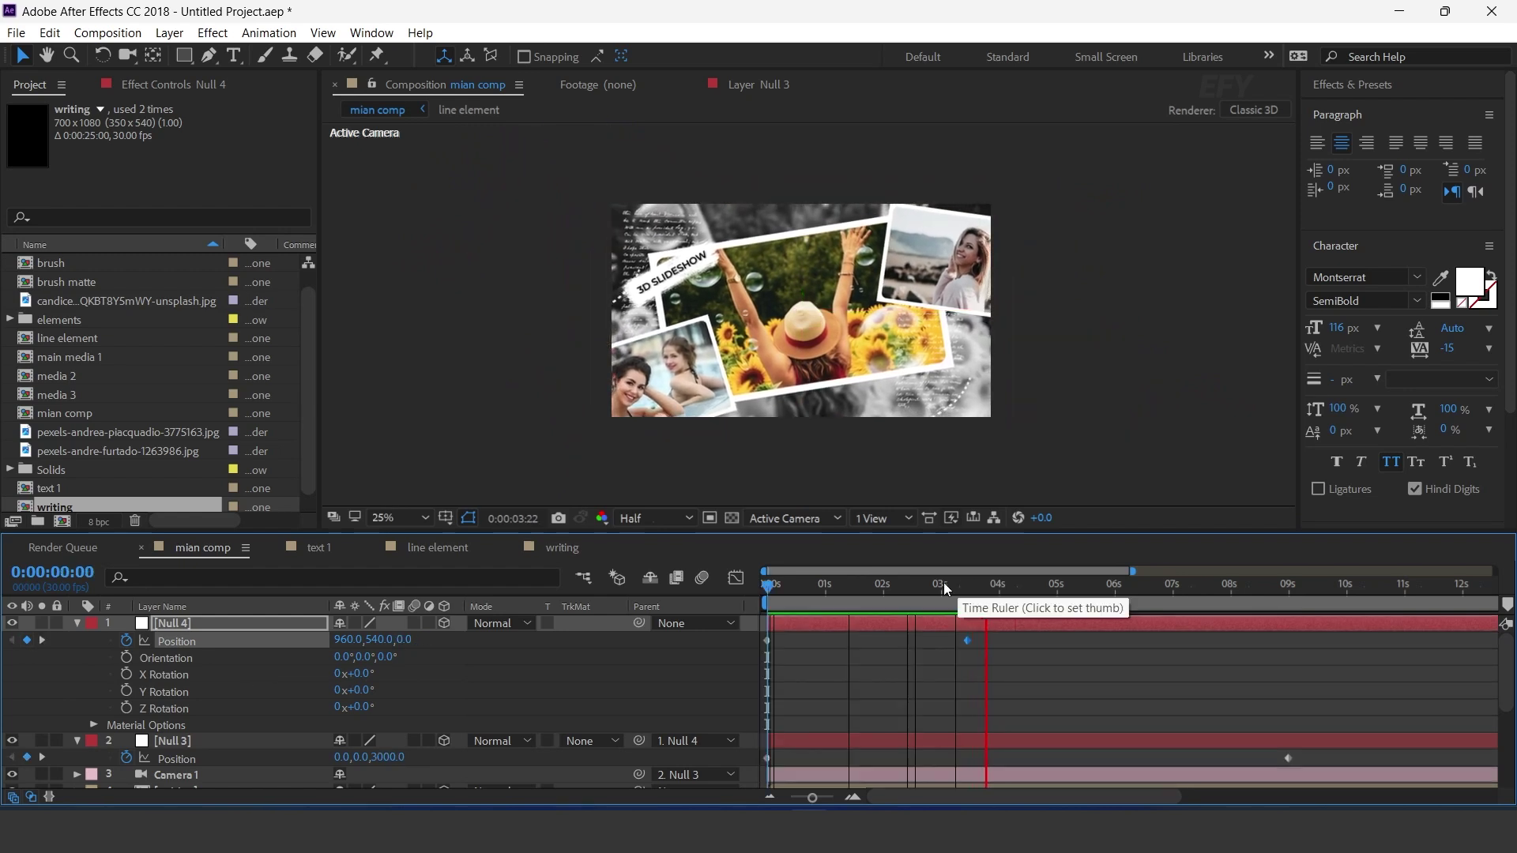
drag(943, 583, 1058, 587)
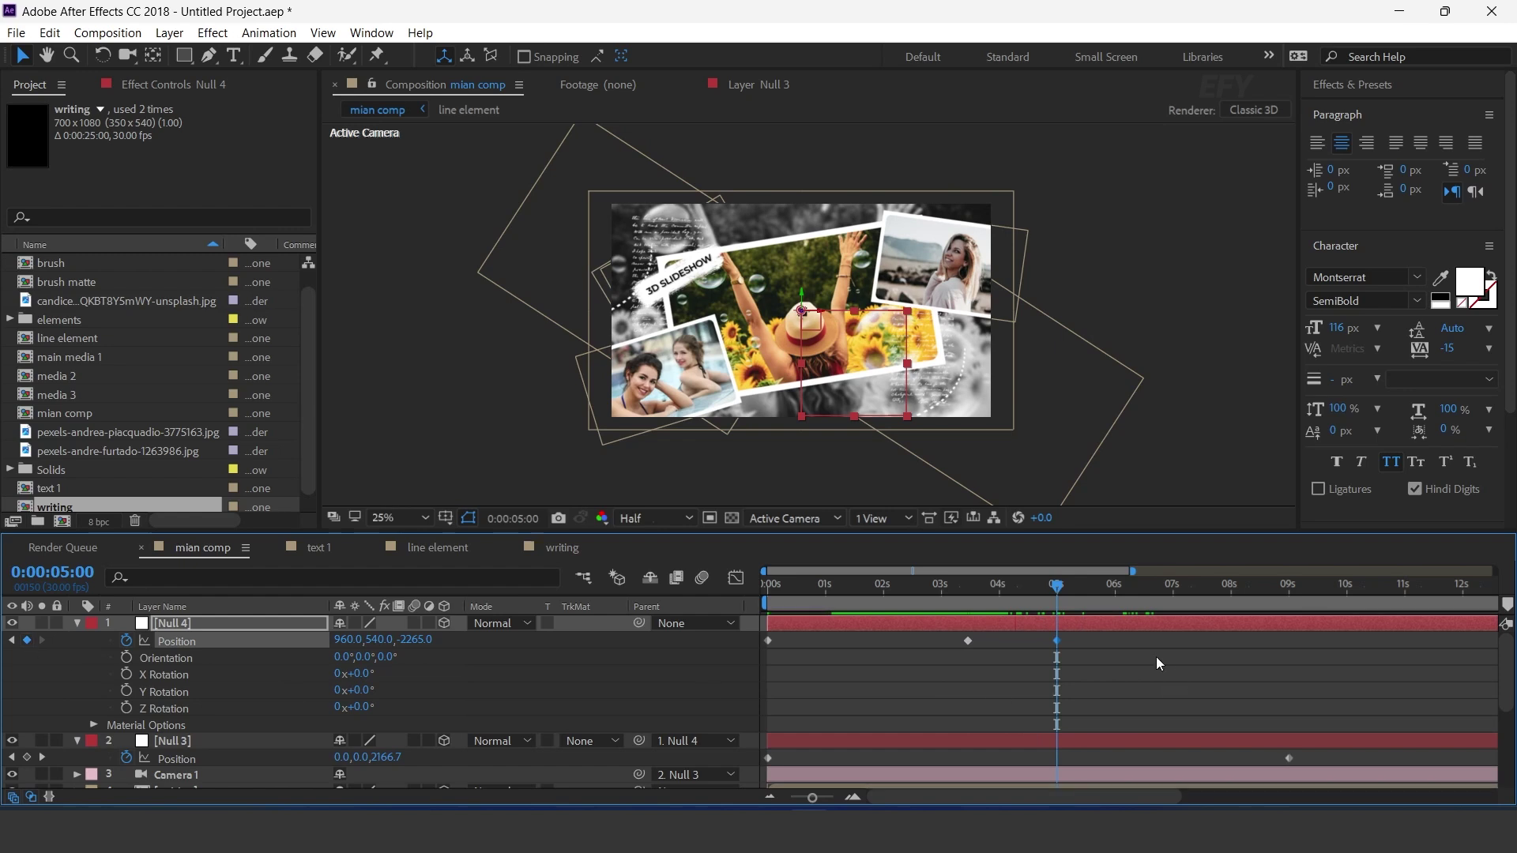
- Return Null 4's Z position to 0 at 0:00:06:07, easing the last two keyframes and moving the second to about 0:00:02:28
drag(1072, 593, 1154, 594)
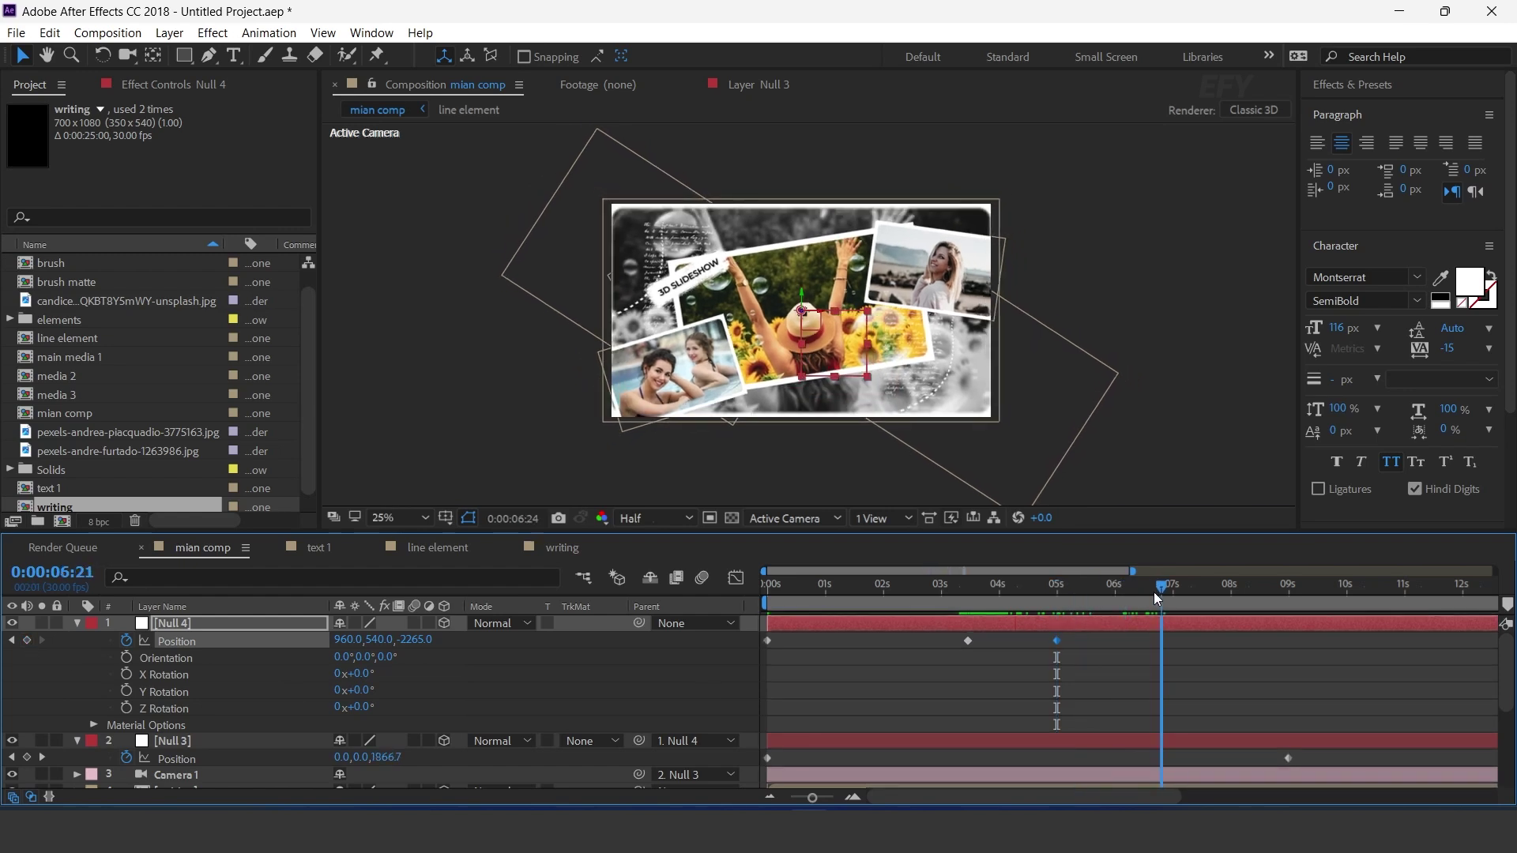
drag(1112, 593, 1128, 594)
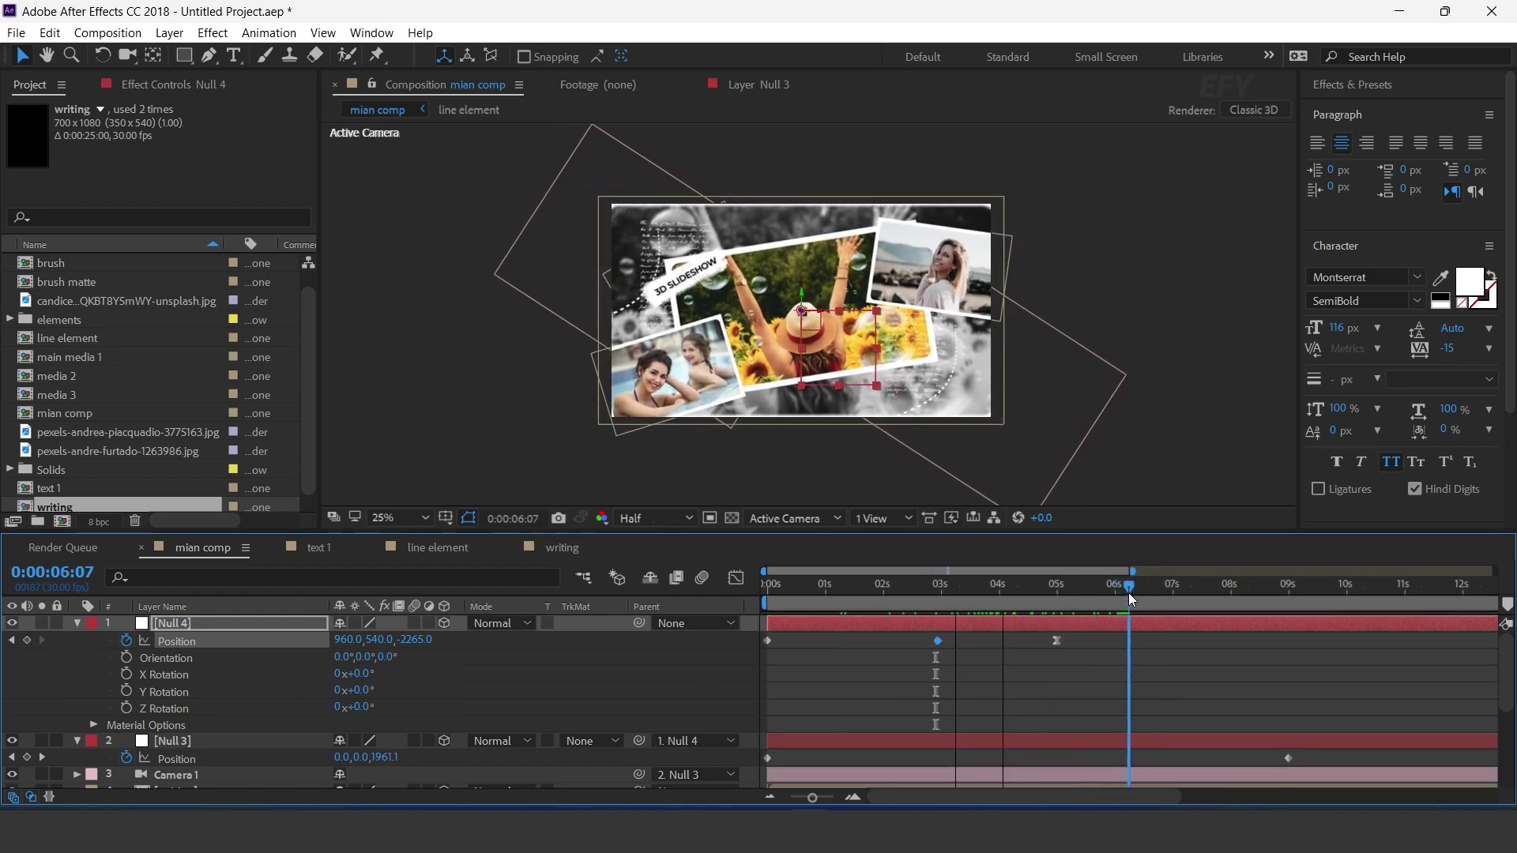
click(427, 646)
drag(414, 639, 759, 639)
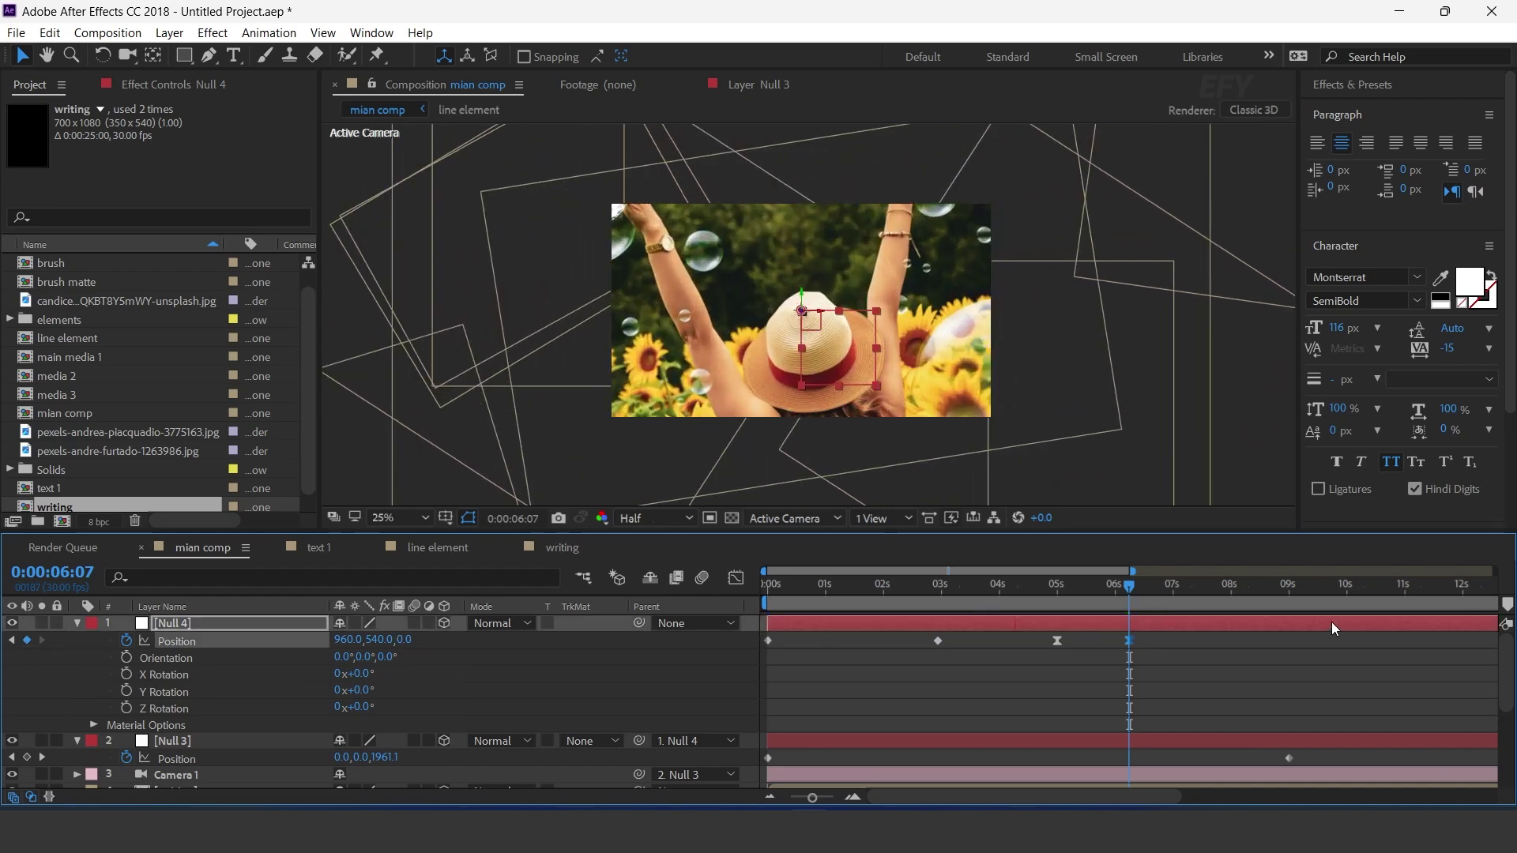
- Move Null 3's ending Position keyframe to about 0:00:06:05 and Null 4's last Position keyframe to 0:00:05:18
click(1202, 664)
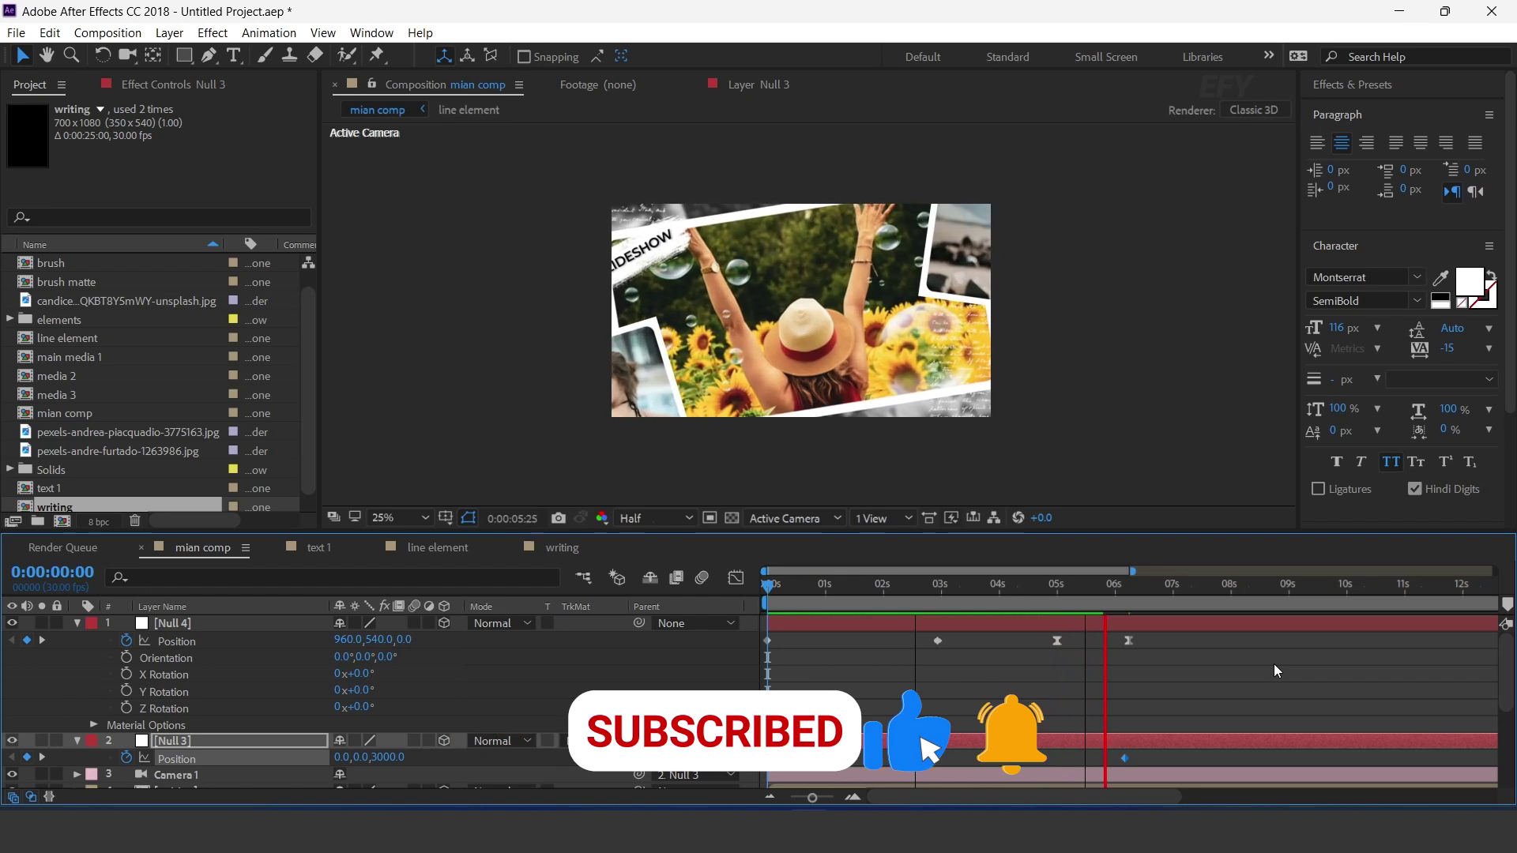
key(space)
drag(1128, 640, 1093, 642)
click(1119, 591)
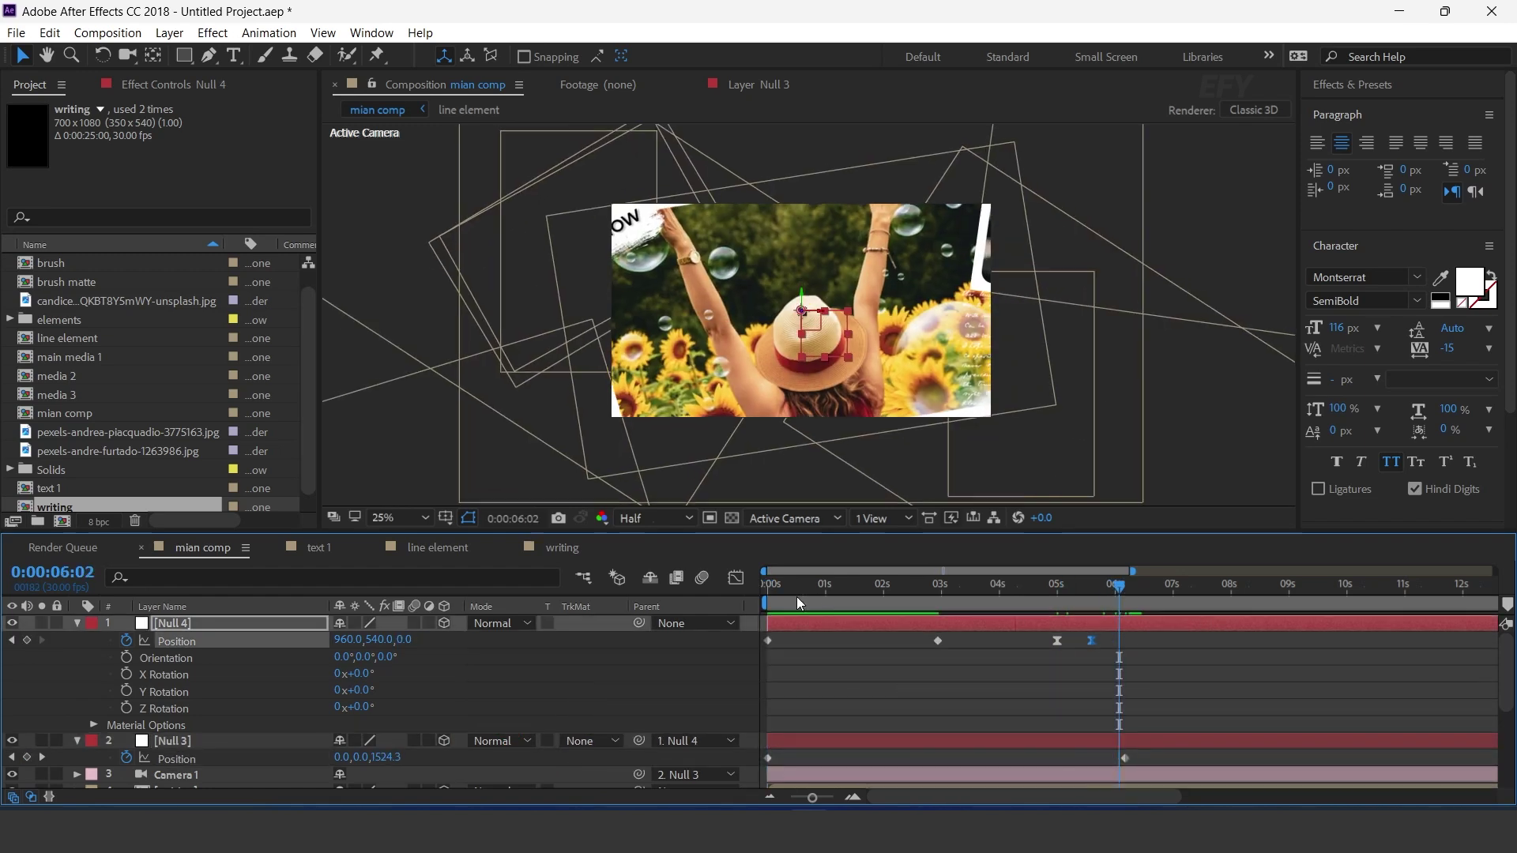
- Keyframe Null 4's Z Rotation from 25° at 0:00:00:00 to 0° at 0:00:01:21
click(756, 592)
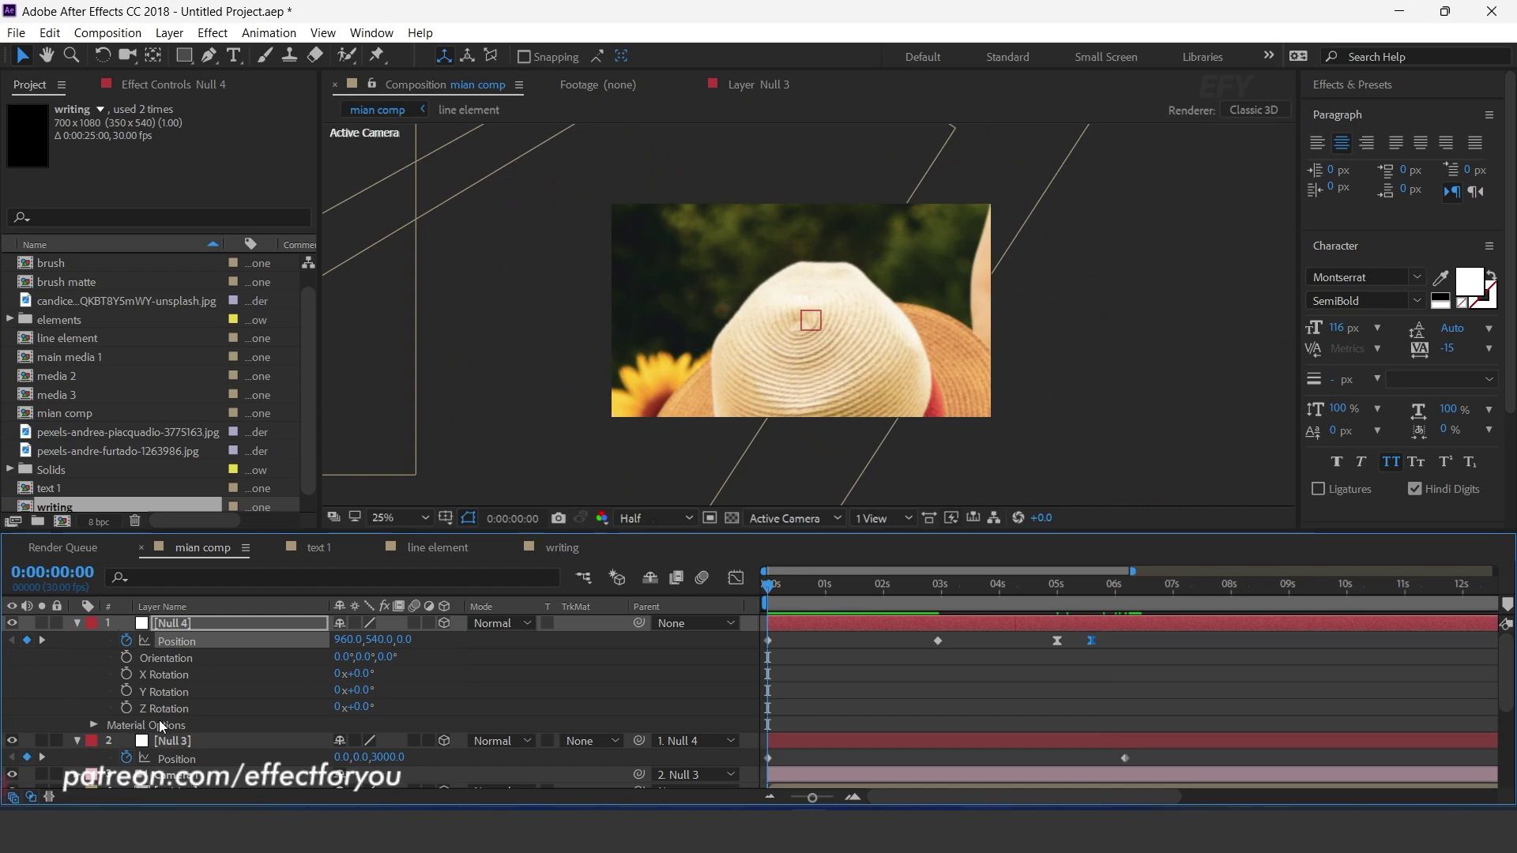
click(126, 708)
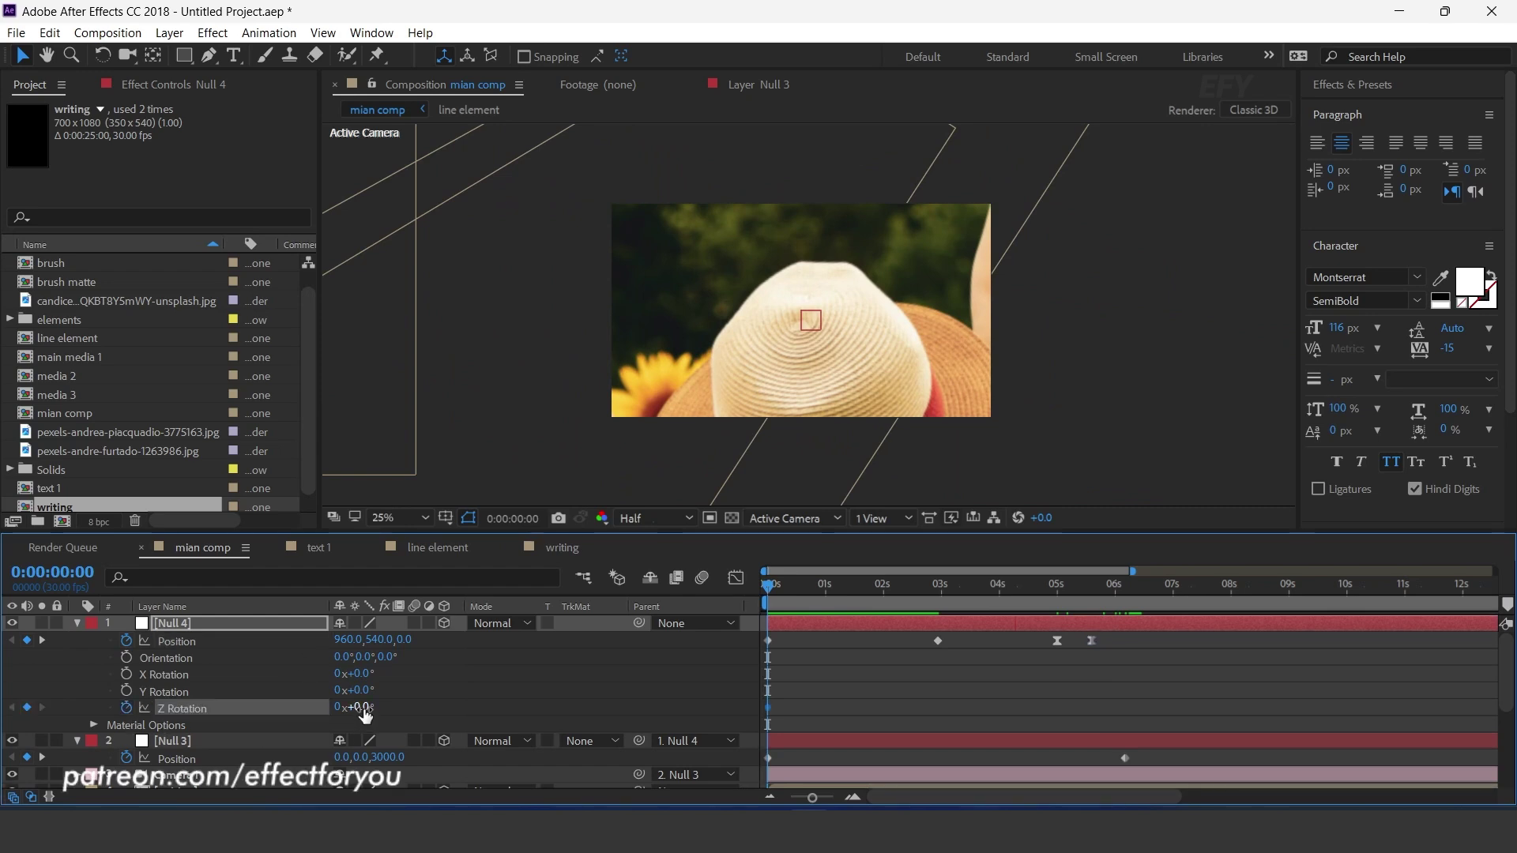
key(comma)
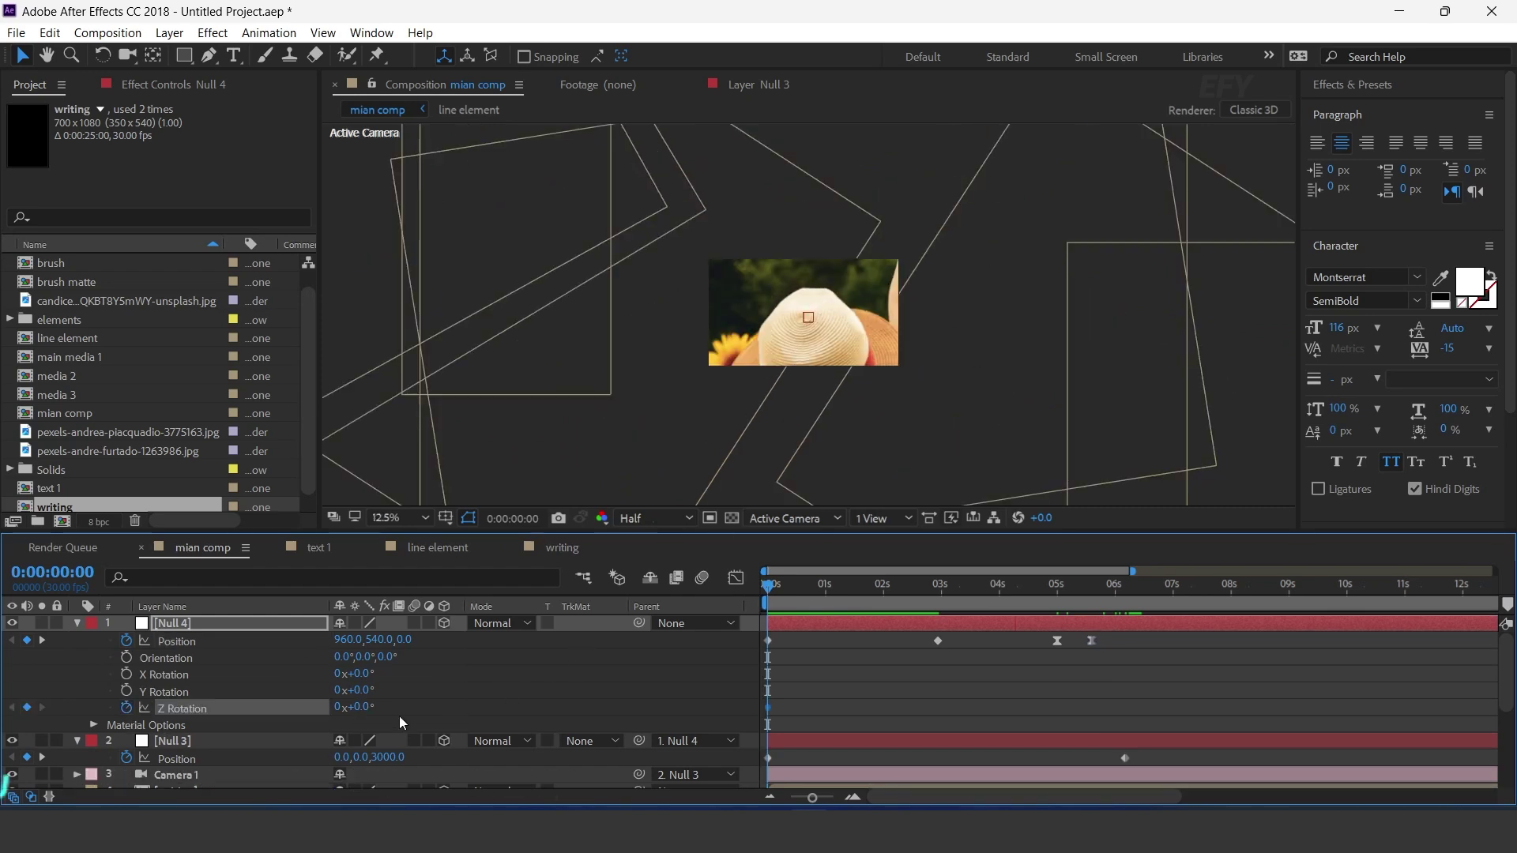
drag(362, 706, 387, 713)
drag(789, 589, 935, 594)
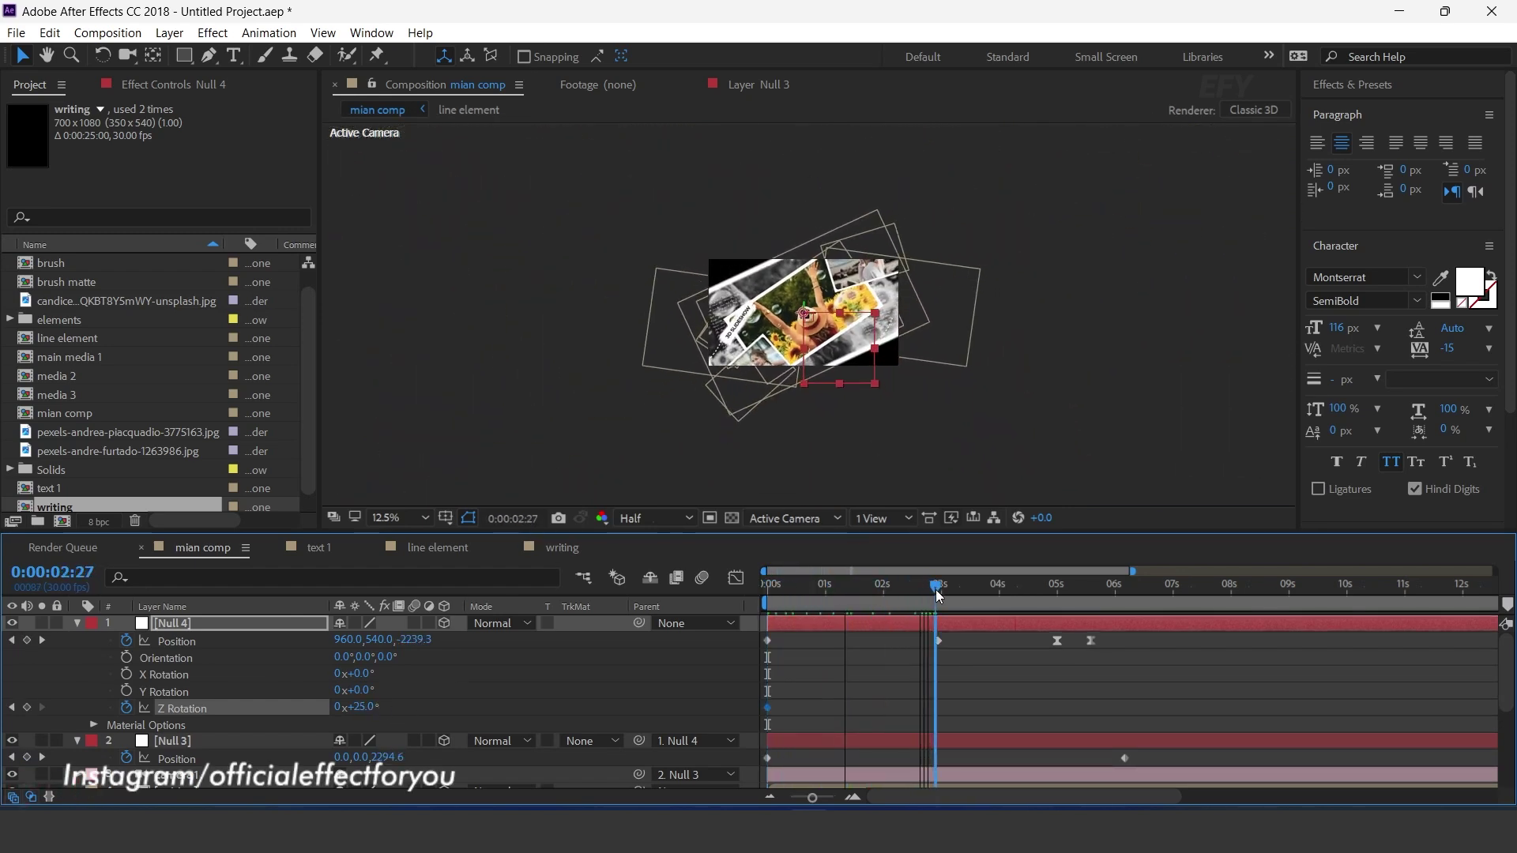
drag(771, 586, 866, 585)
click(365, 707)
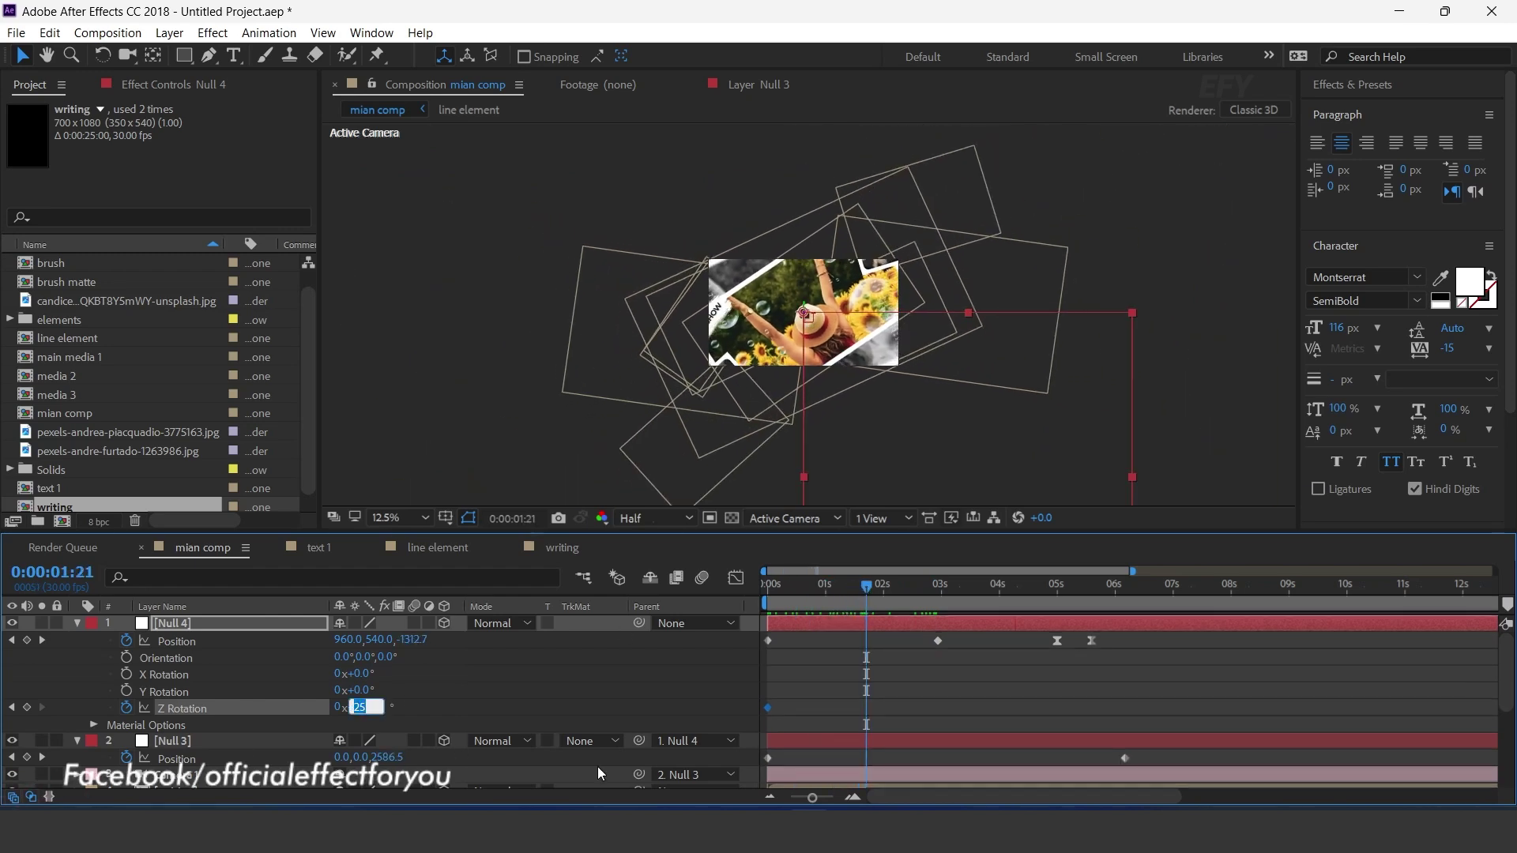
text(0)
key(Return)
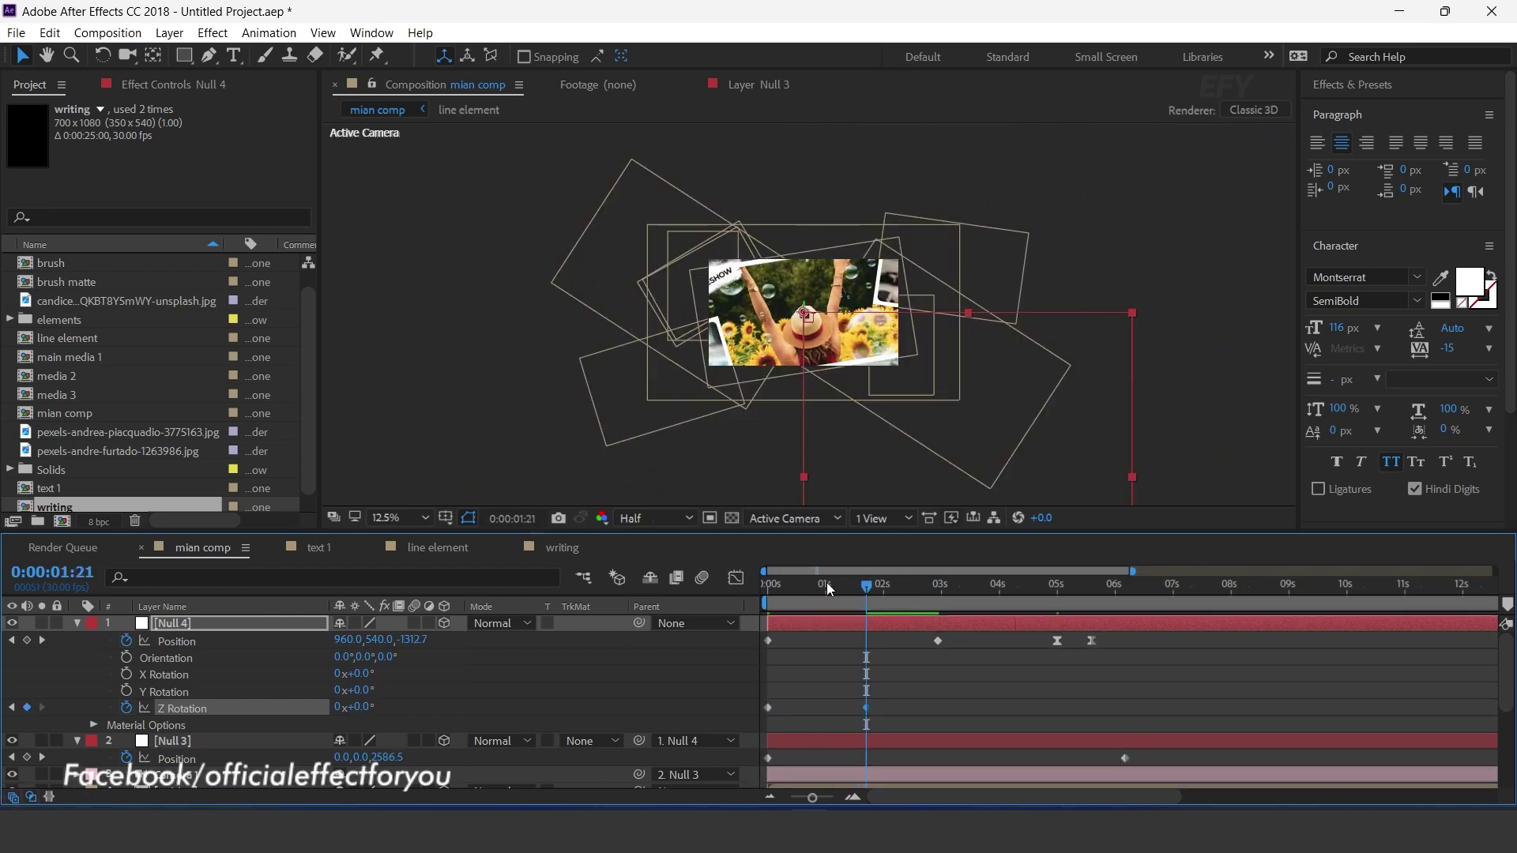
- Preview the camera's opening move and rotation from the start of the composition
drag(827, 583, 654, 604)
key(space)
scroll(989, 406, up, 1)
key(space)
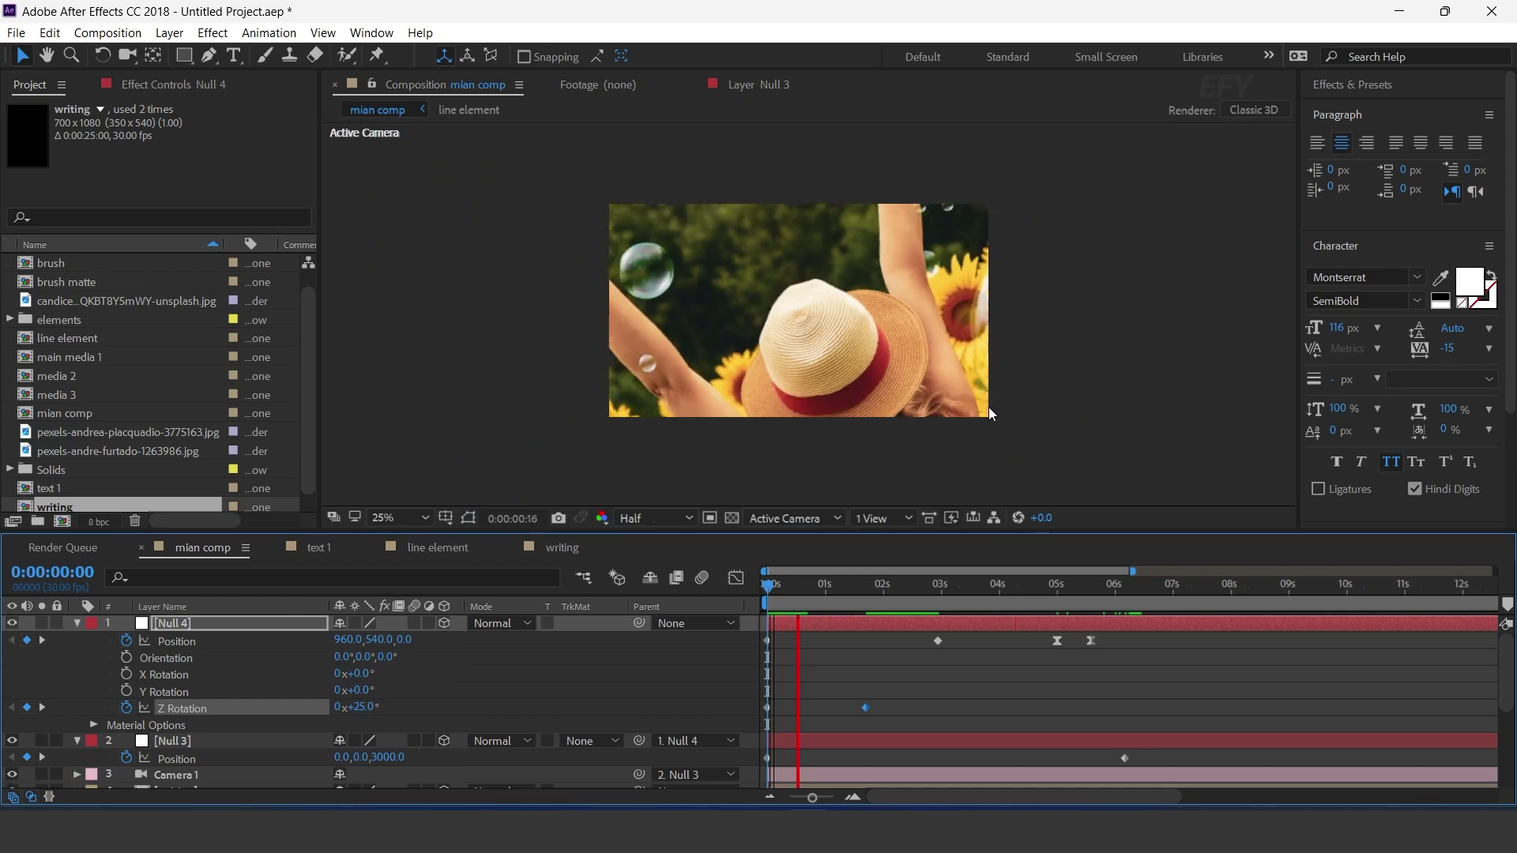
scroll(989, 406, down, 1)
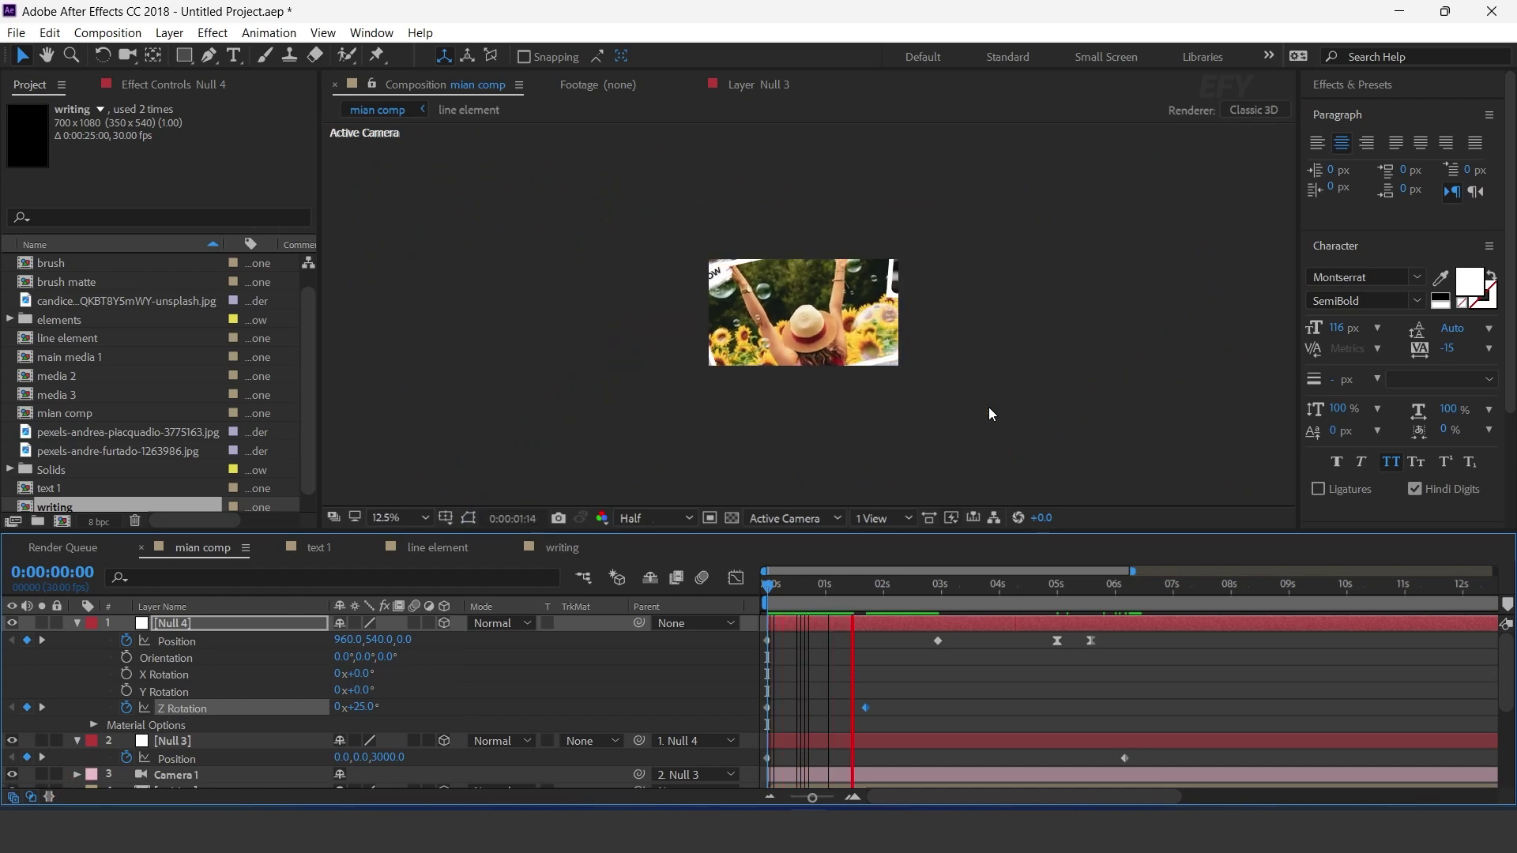
scroll(935, 410, up, 1)
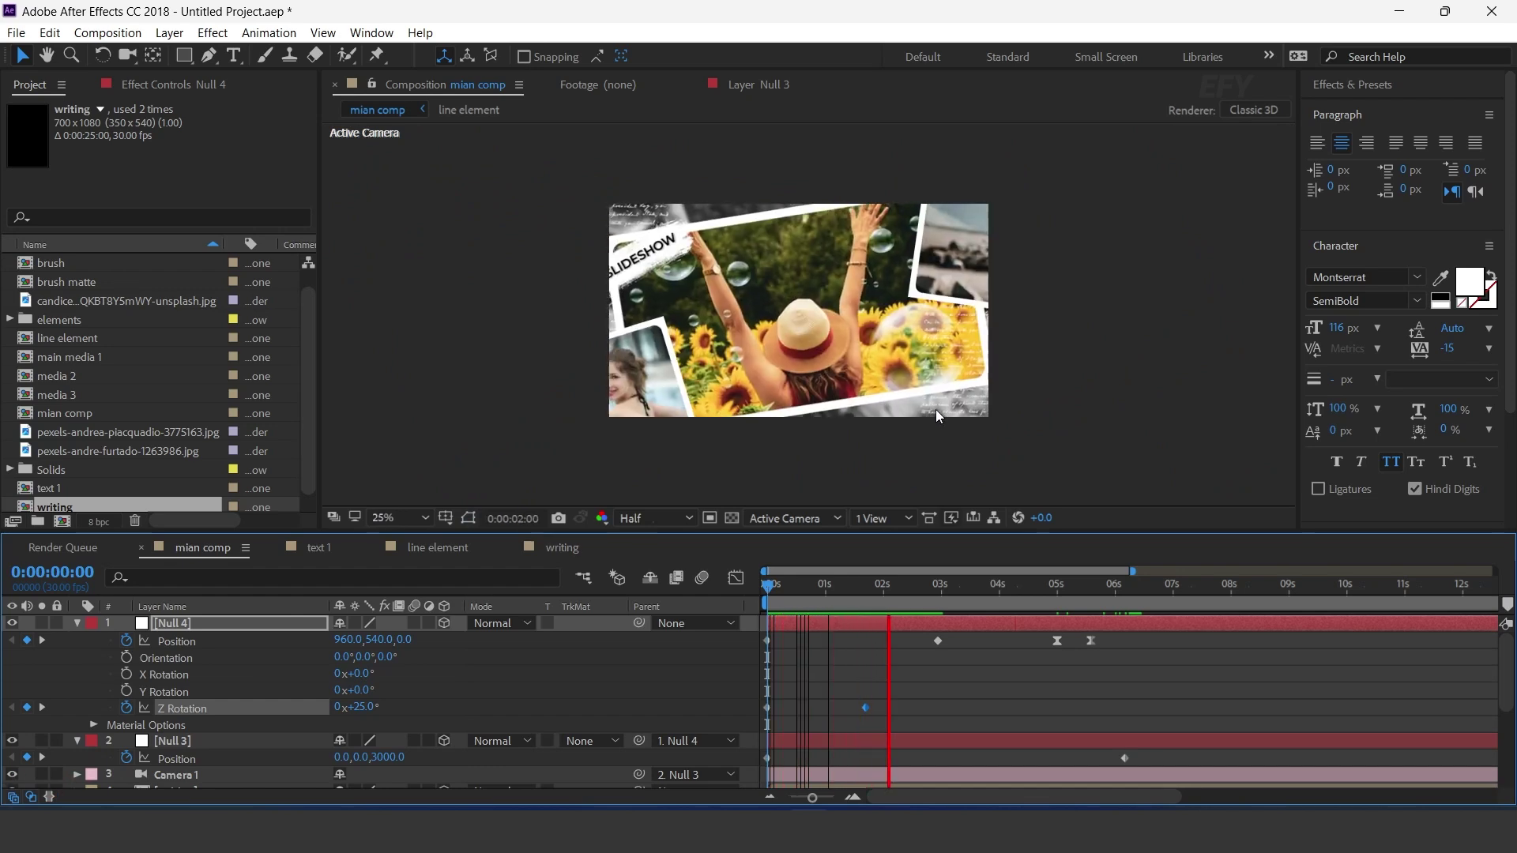
click(772, 581)
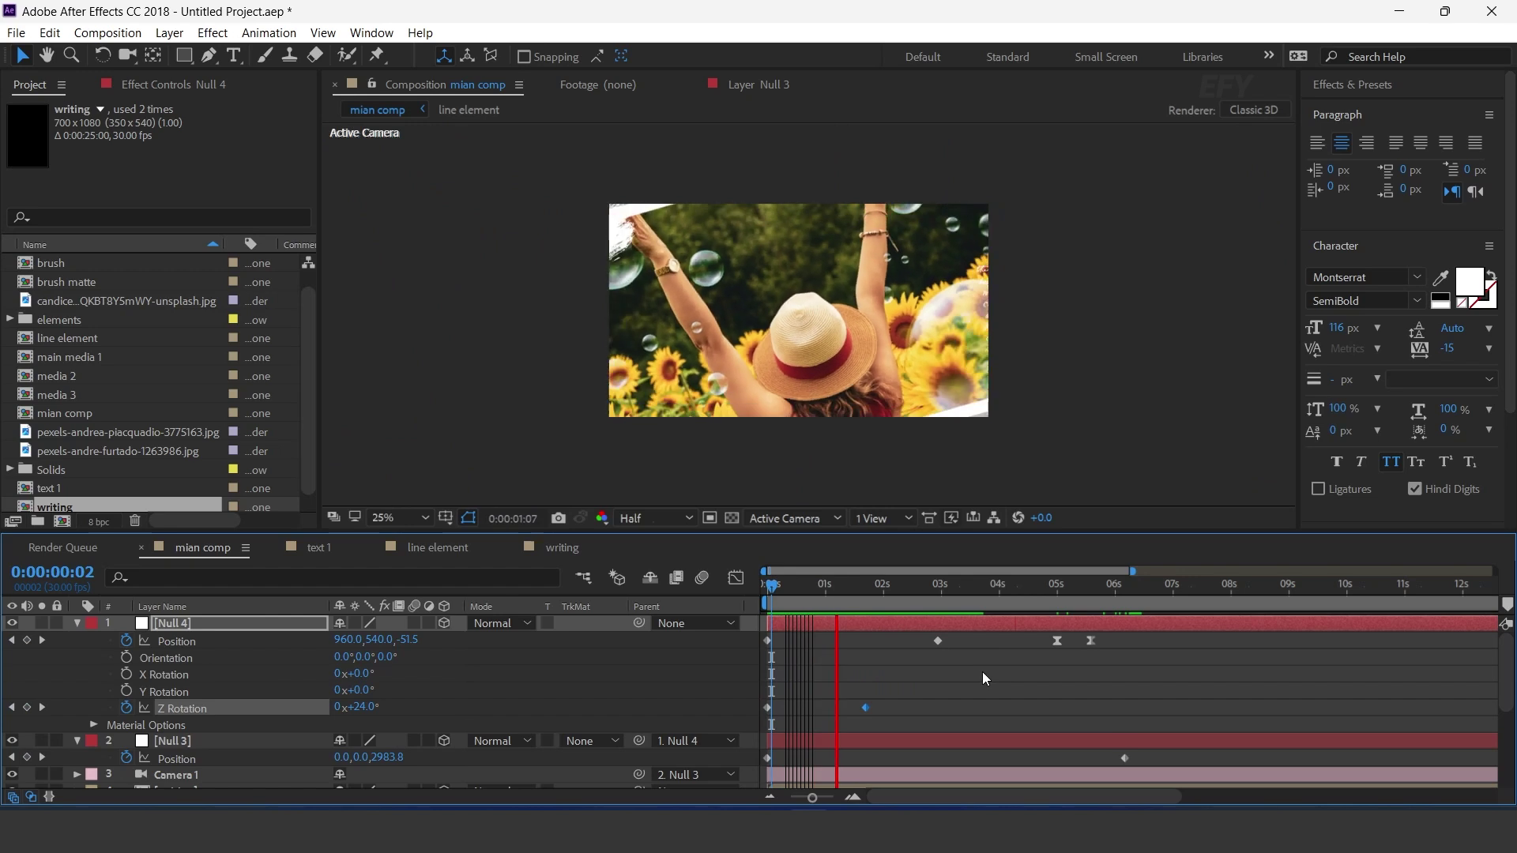
- Delay and ease Null 4's ending Z Rotation keyframe past 0:00:02:29, and set the starting rotation to 13°
click(941, 586)
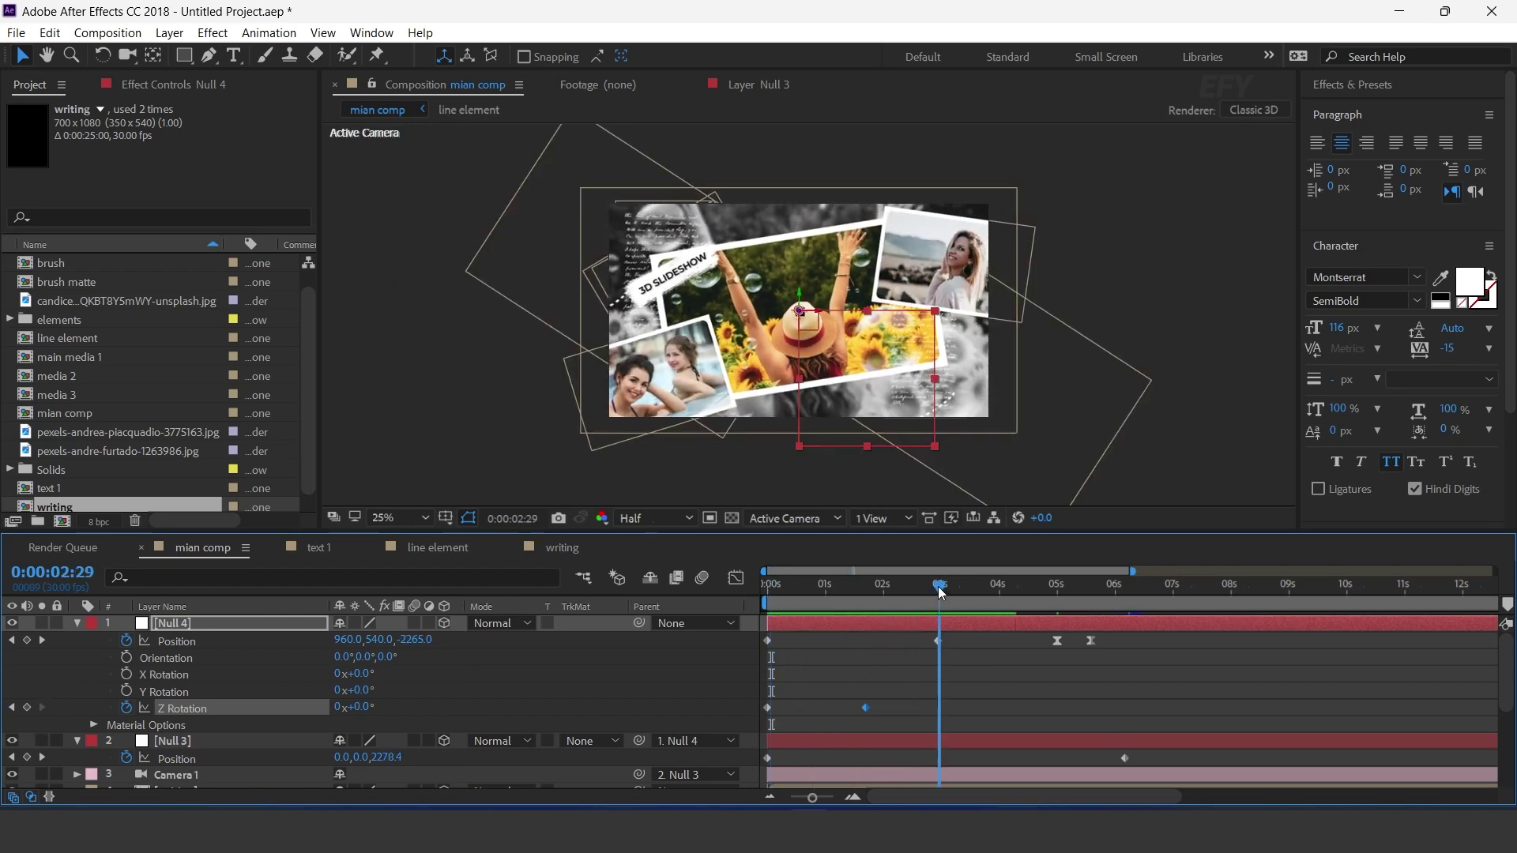
drag(865, 708, 942, 713)
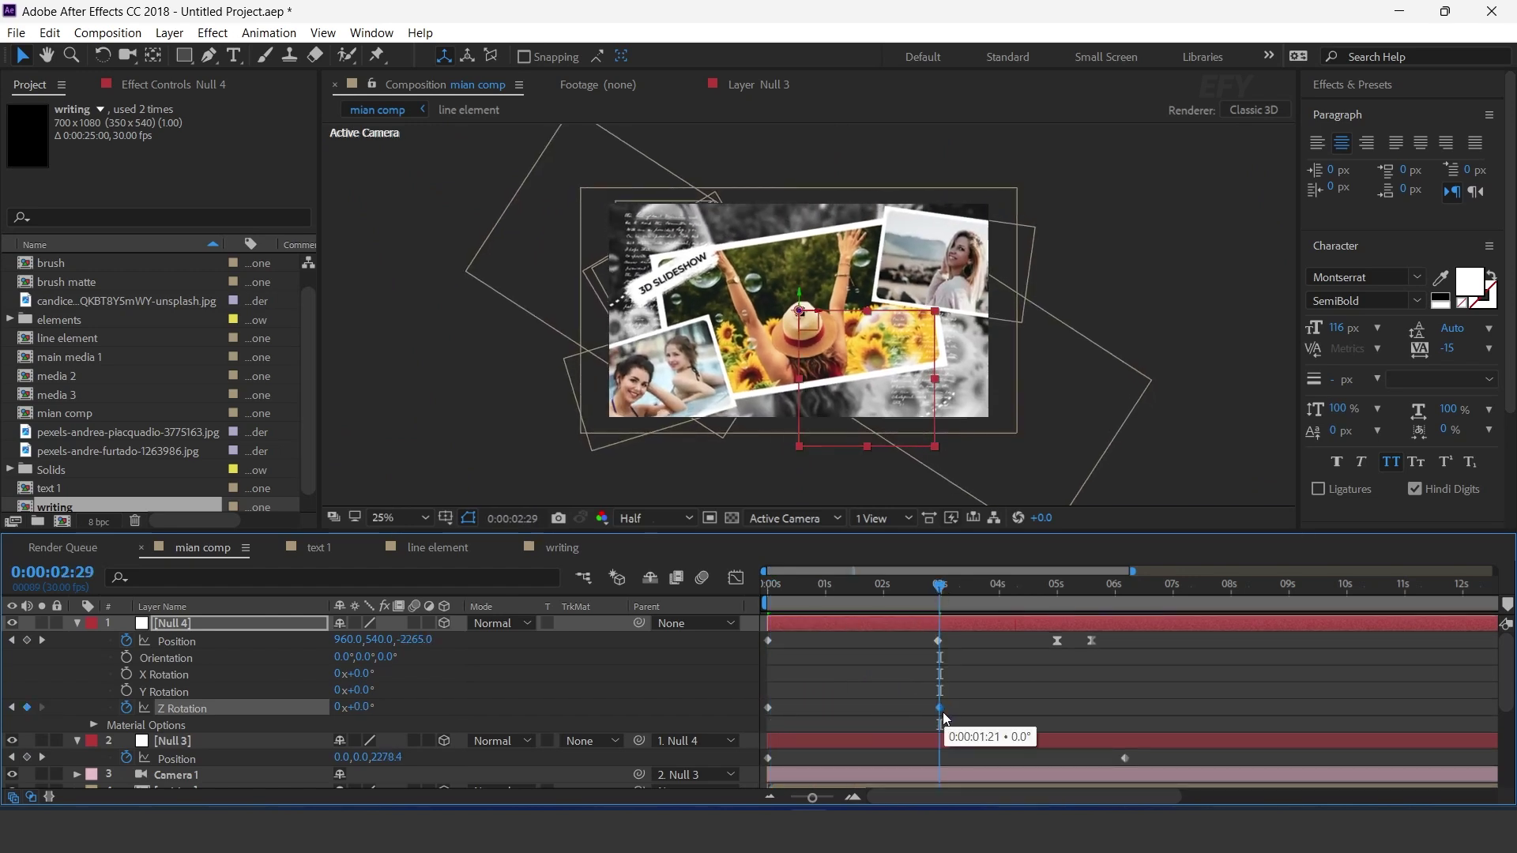
drag(805, 588, 719, 674)
drag(370, 707, 365, 719)
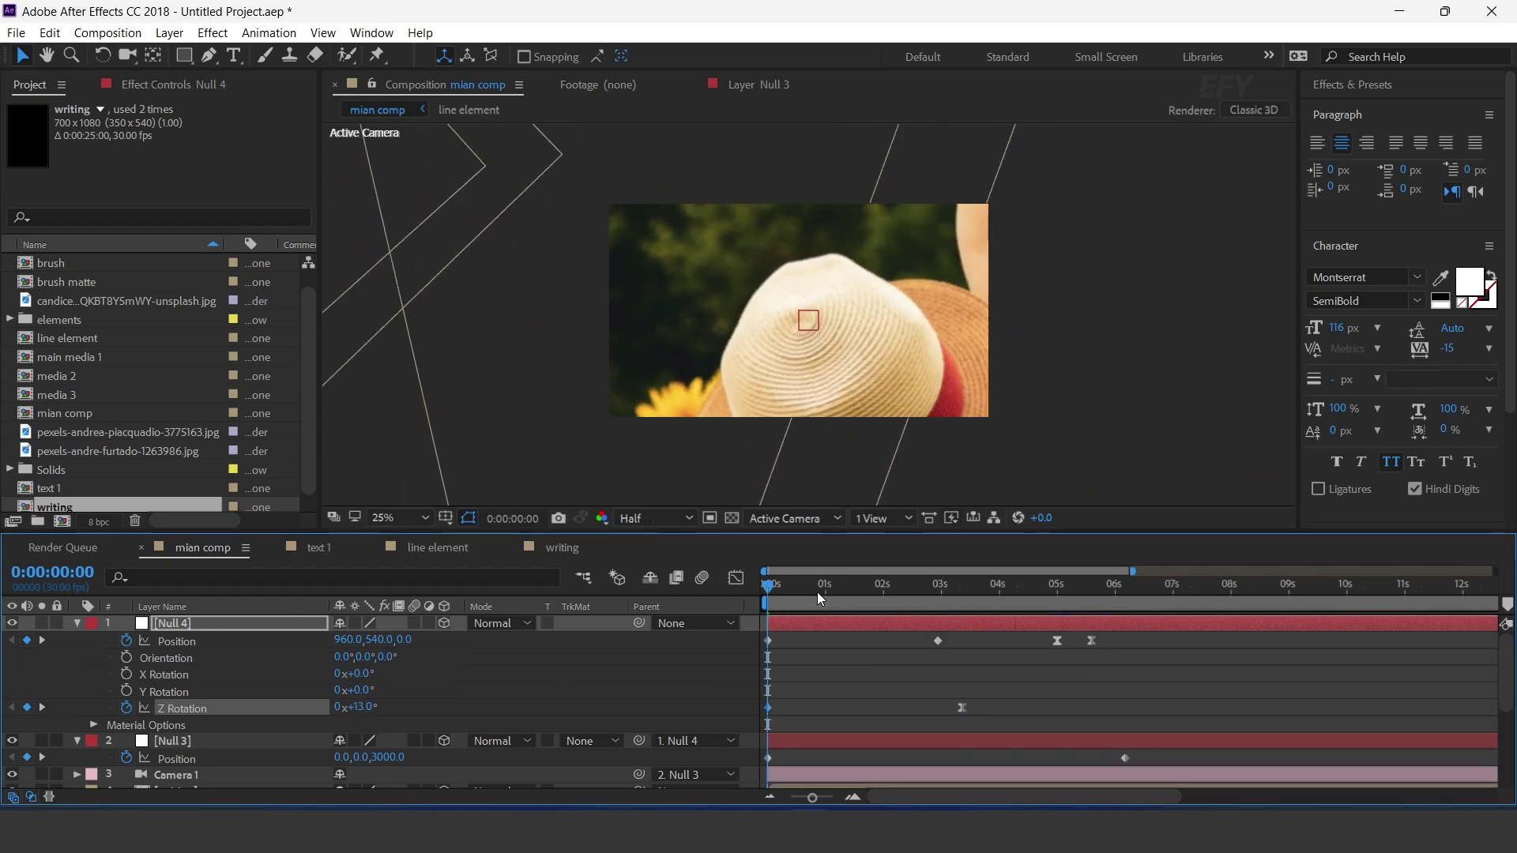
- Move Null 4's ending Z Rotation keyframe to 0:00:04:18, set it to -3.4°, and preview the motion
drag(875, 583, 1029, 600)
drag(962, 707, 1035, 710)
drag(366, 709, 335, 712)
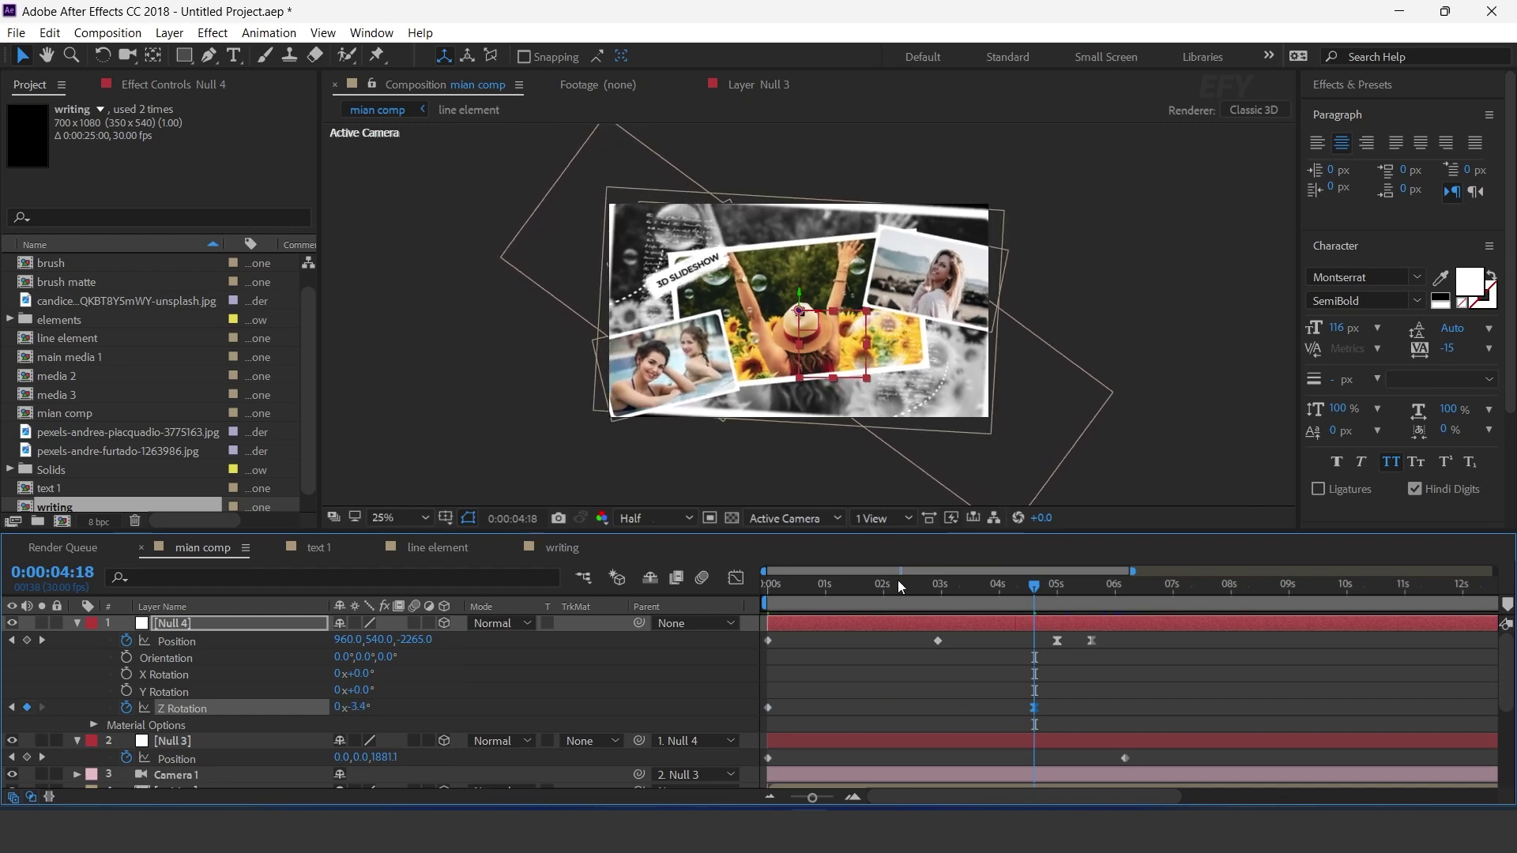
key(space)
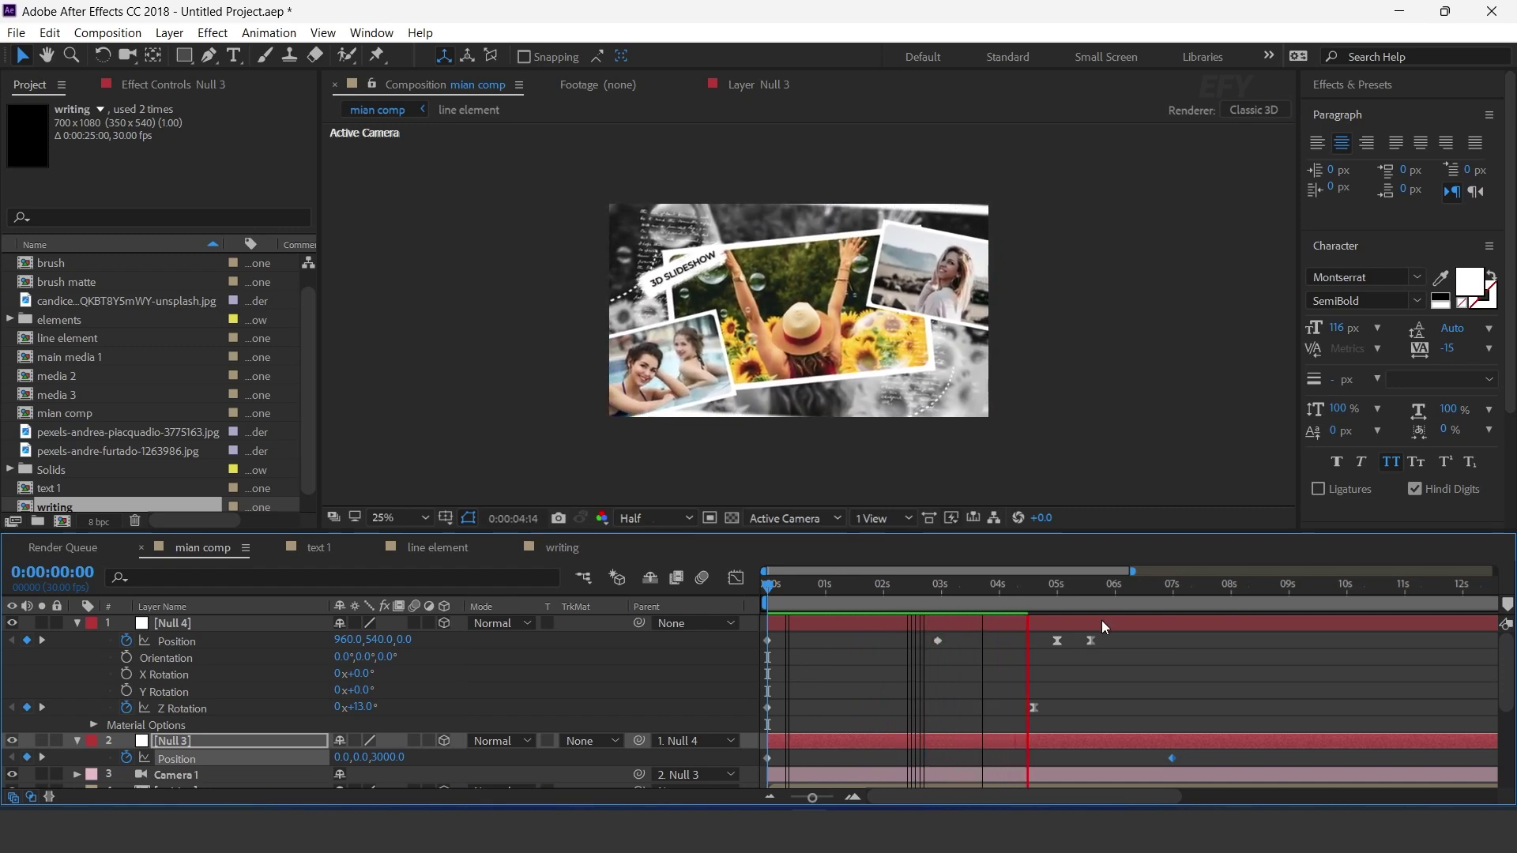
- Move Null 3's ending Position keyframe to about 0:00:05:18 and trim the work area to end just after it
click(1130, 583)
drag(1171, 758, 1136, 759)
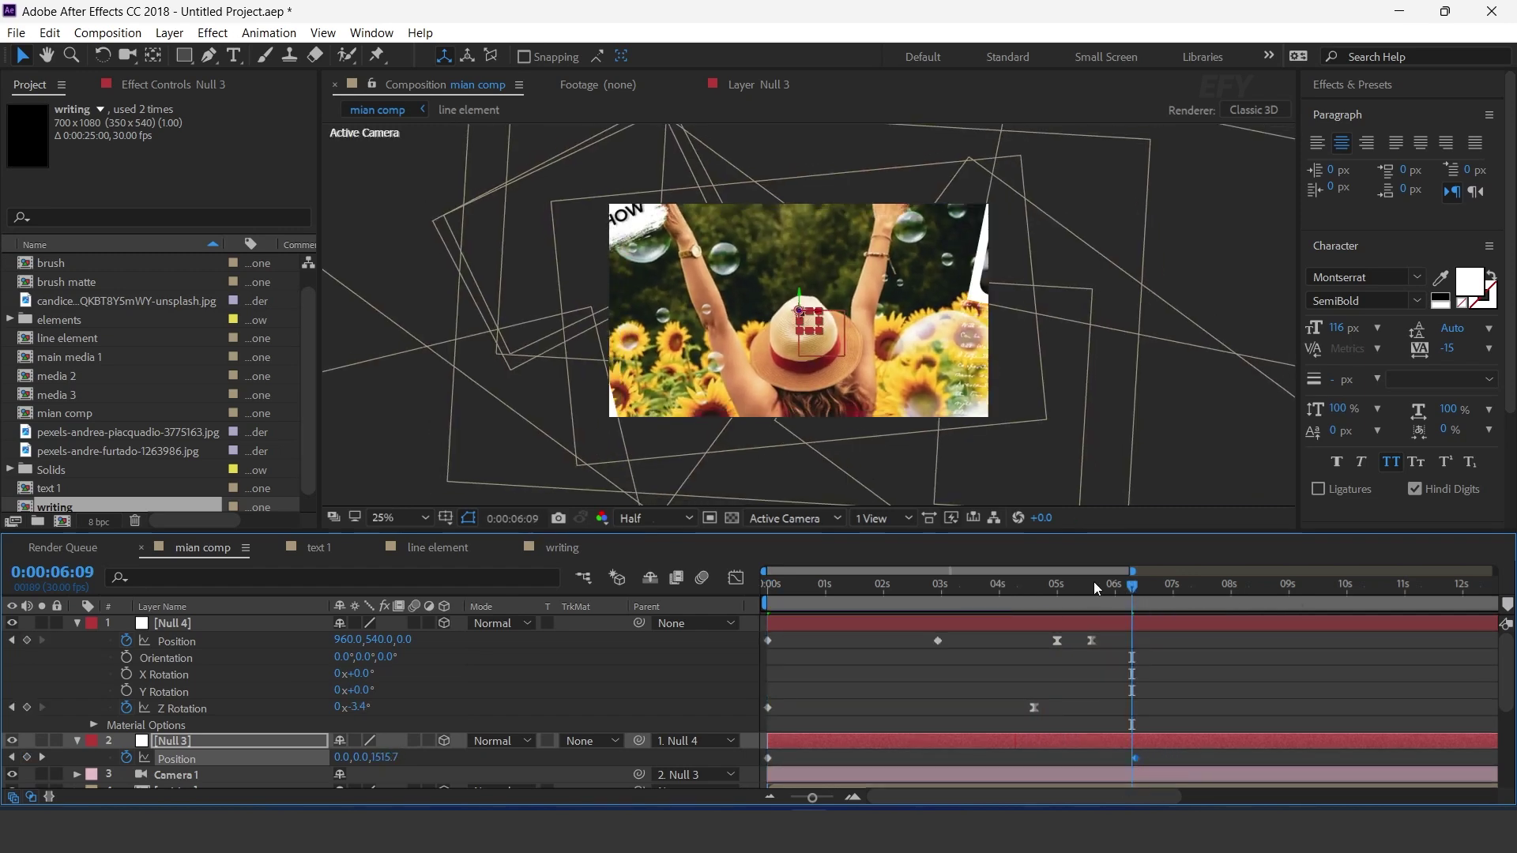
drag(1133, 589, 1092, 581)
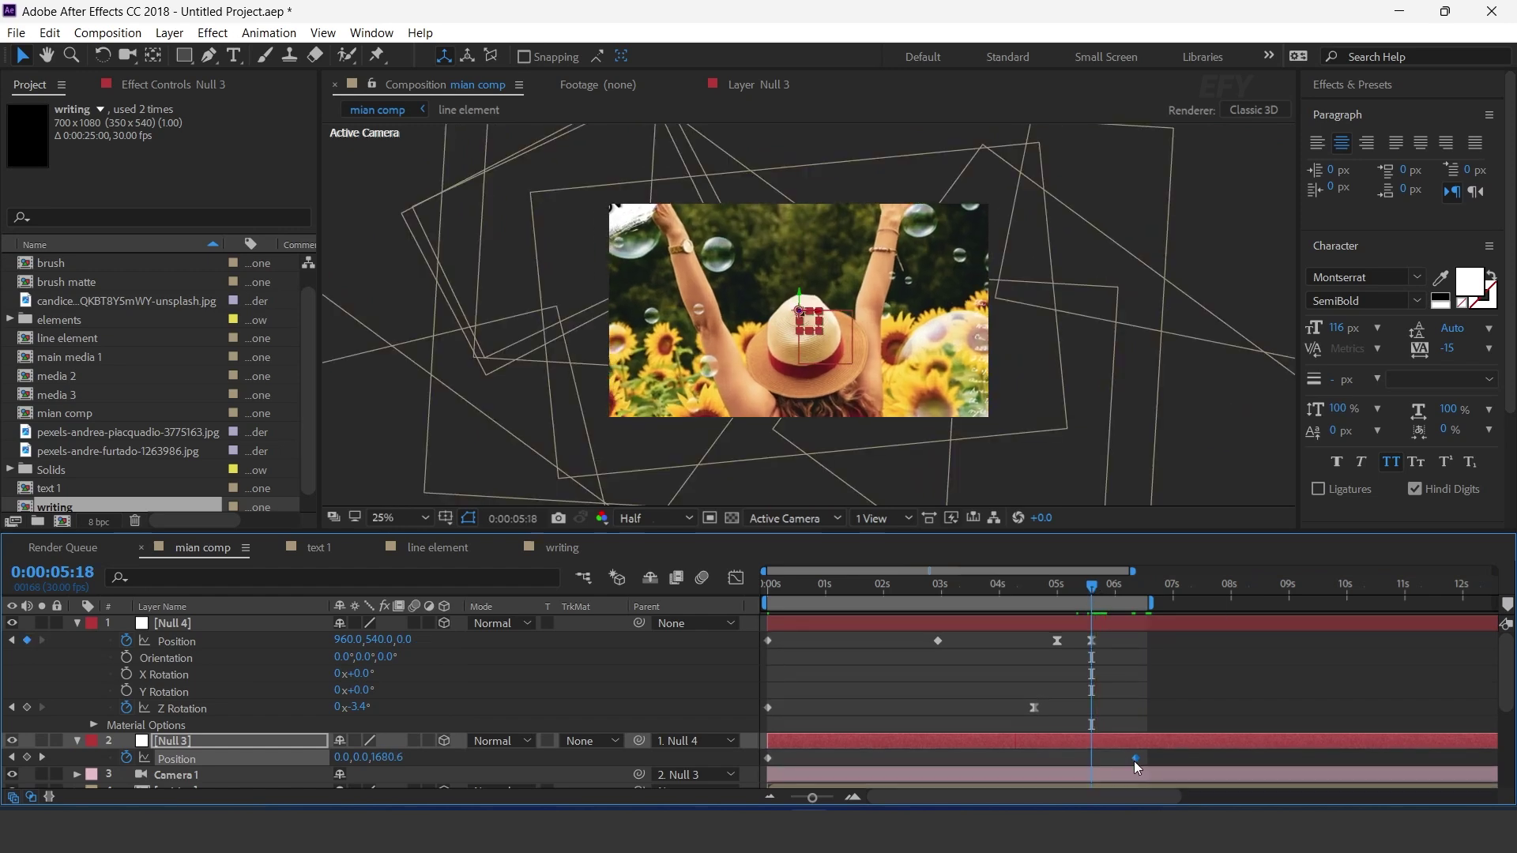
drag(1136, 758, 1093, 759)
drag(1150, 604, 1100, 606)
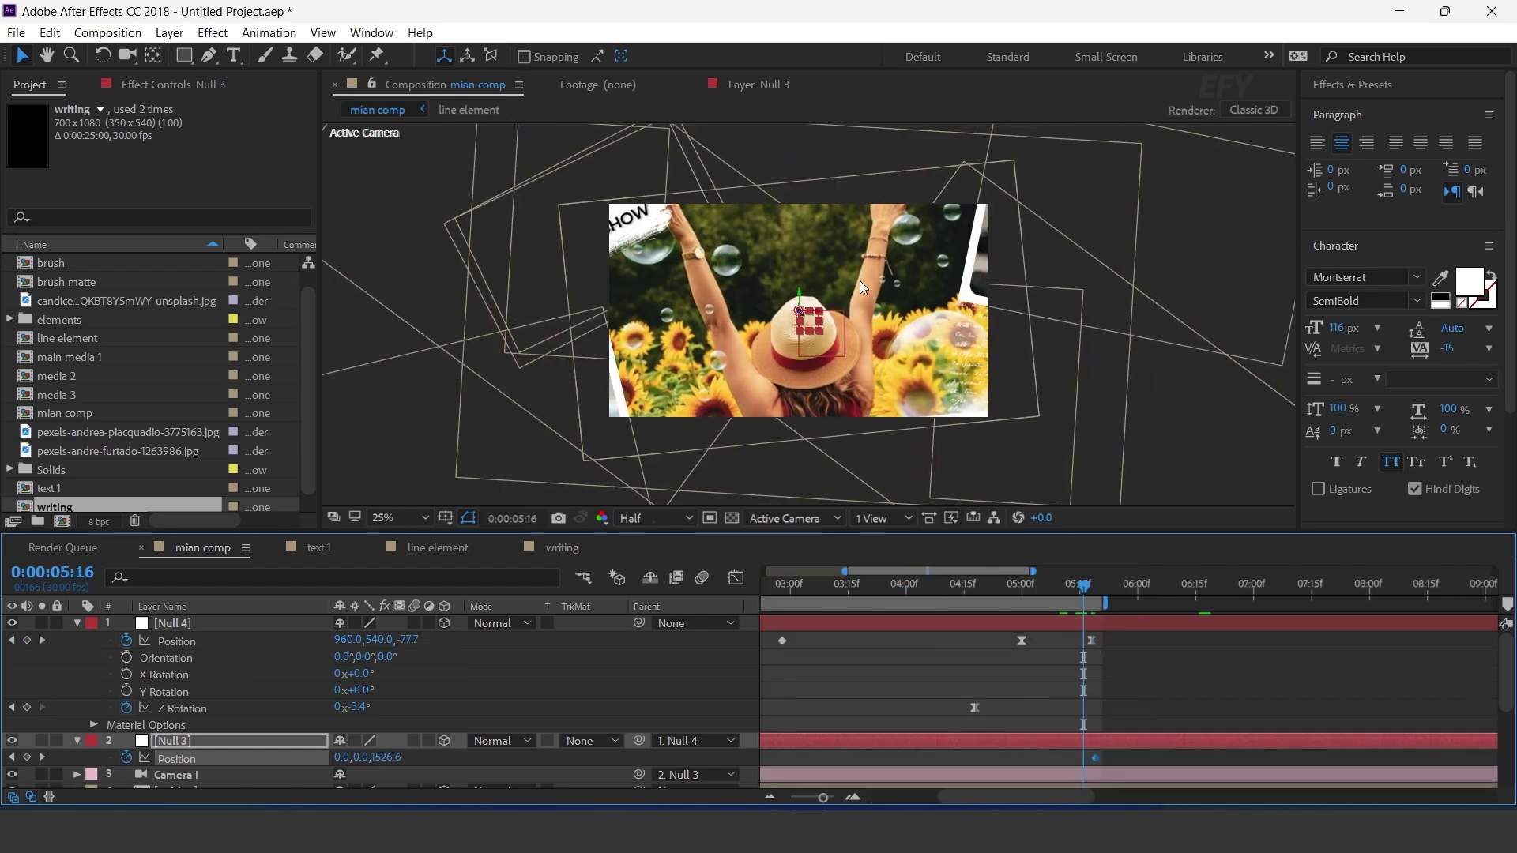
scroll(860, 282, down, 1)
scroll(885, 290, up, 1)
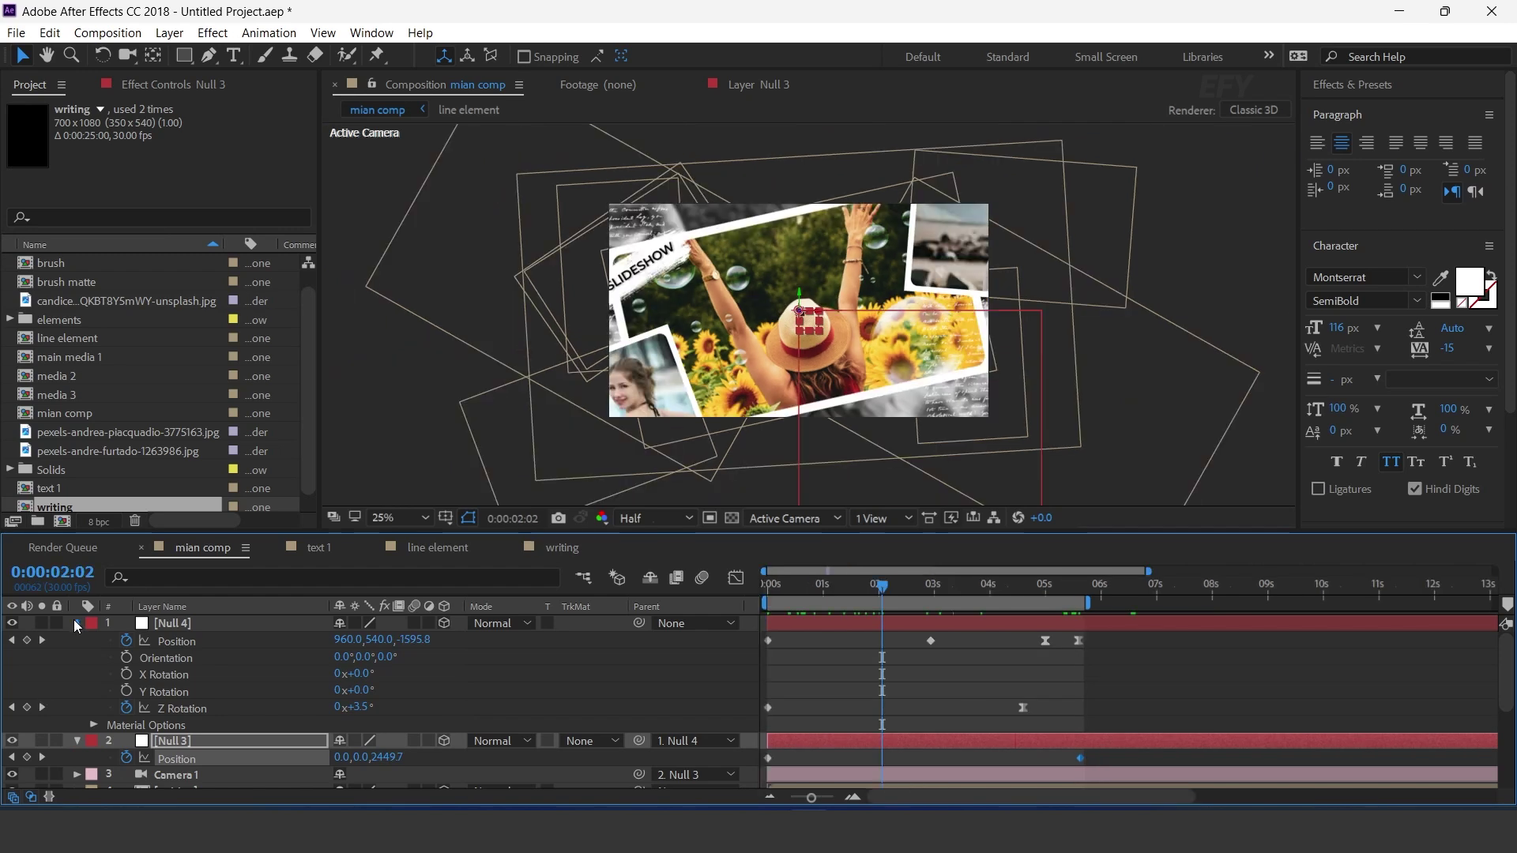
- Collapse the null layers' properties and apply Fast Box Blur to the media 2 layer
click(76, 623)
click(77, 640)
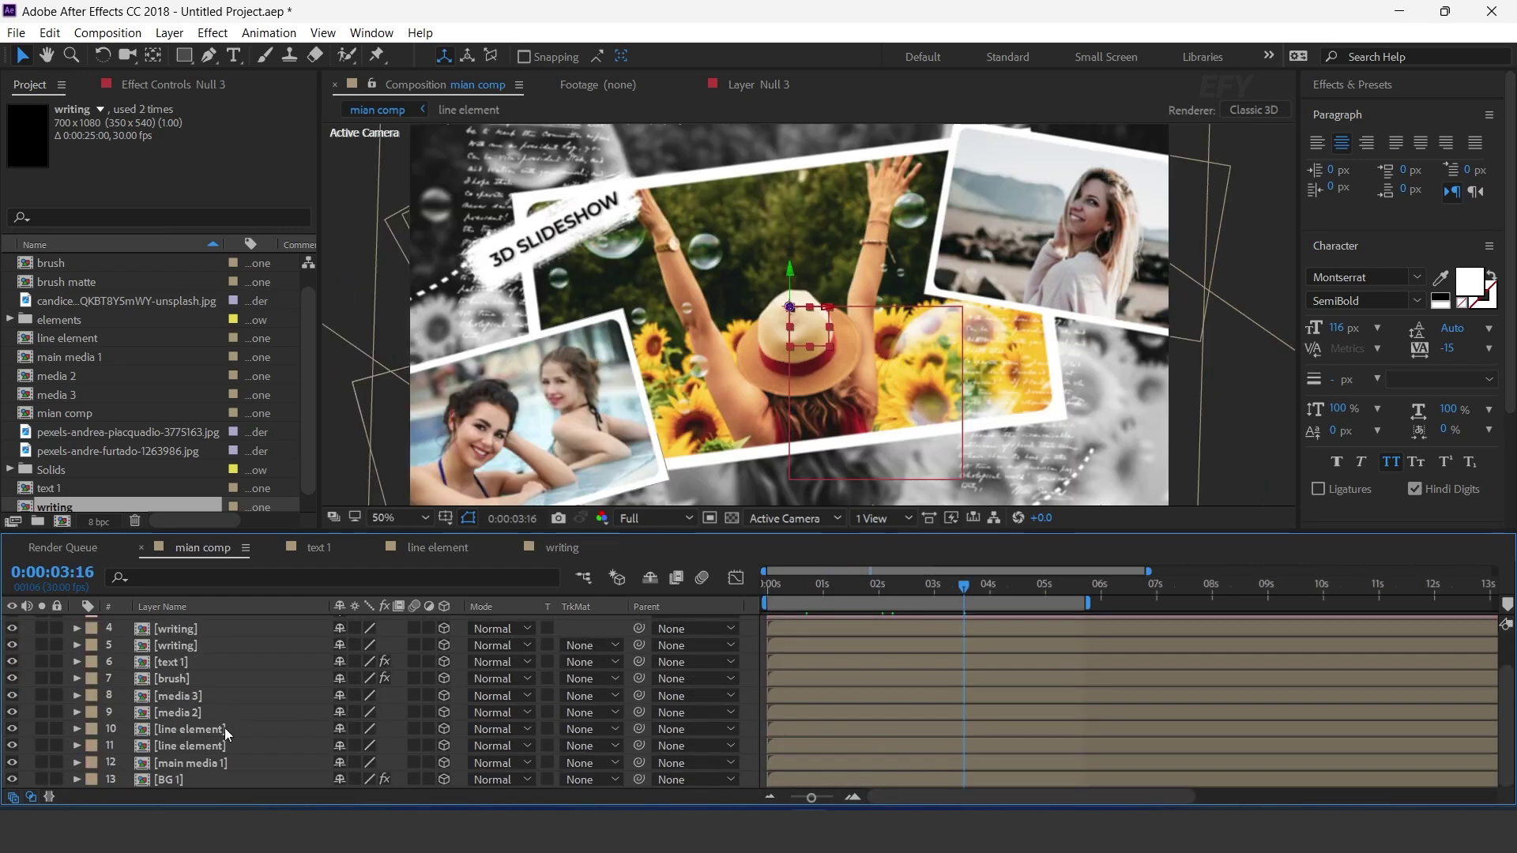
click(171, 724)
click(185, 713)
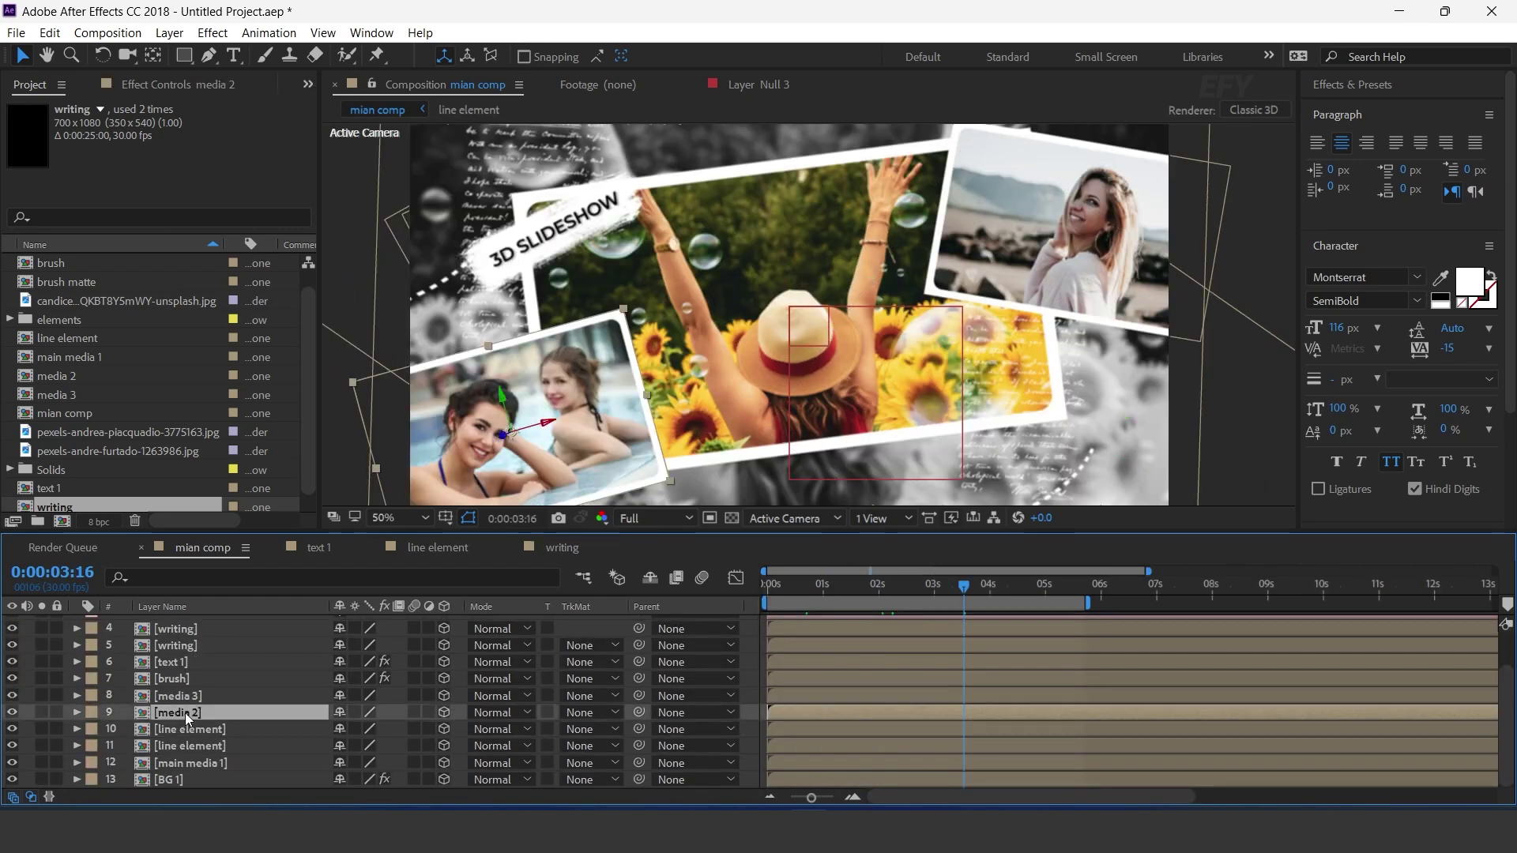
key(ctrl+space)
text(fast)
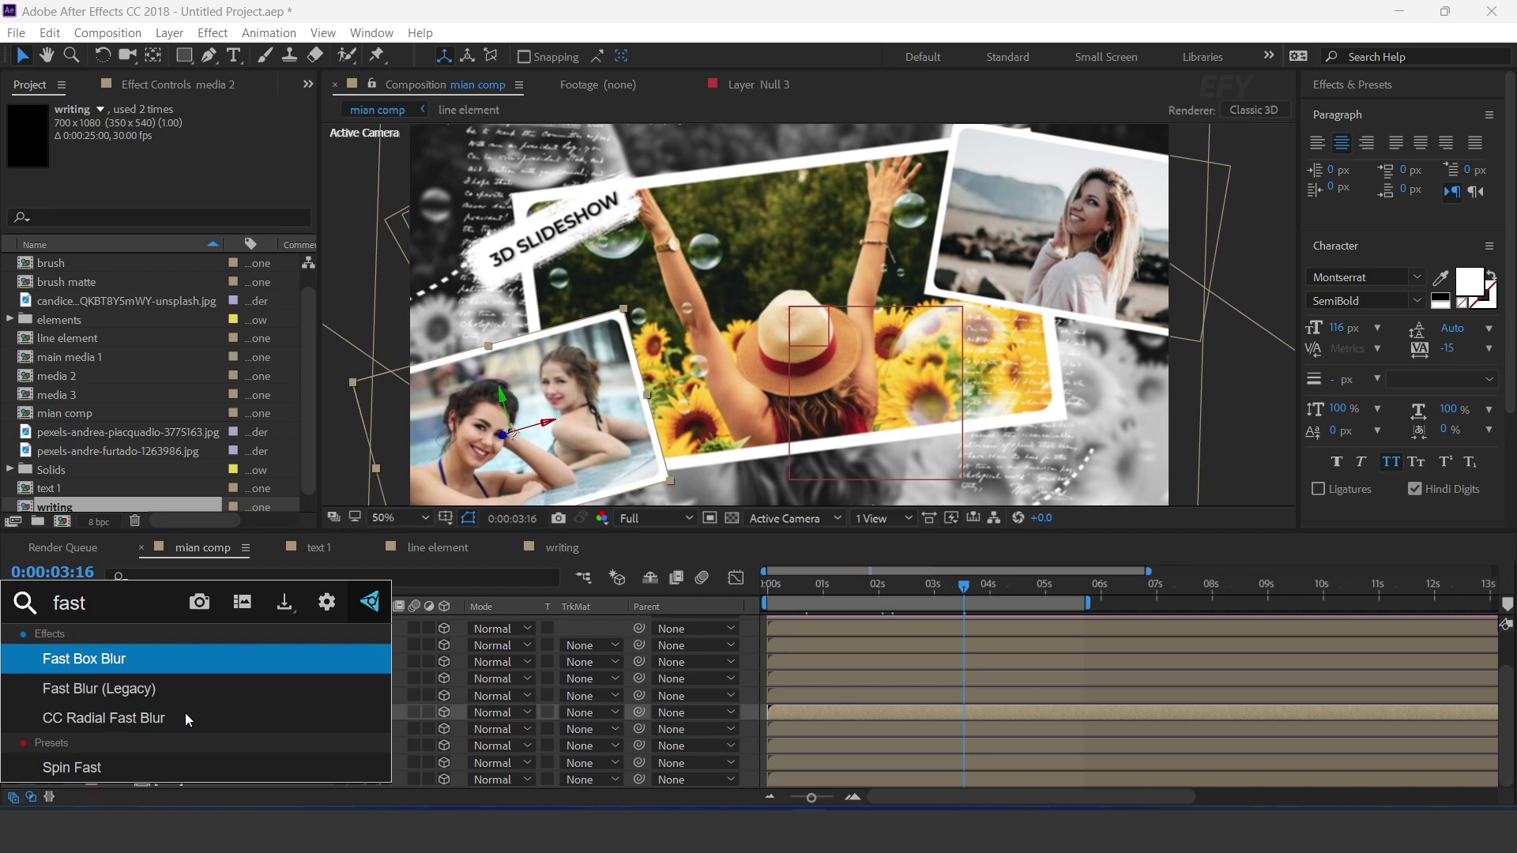
key(Return)
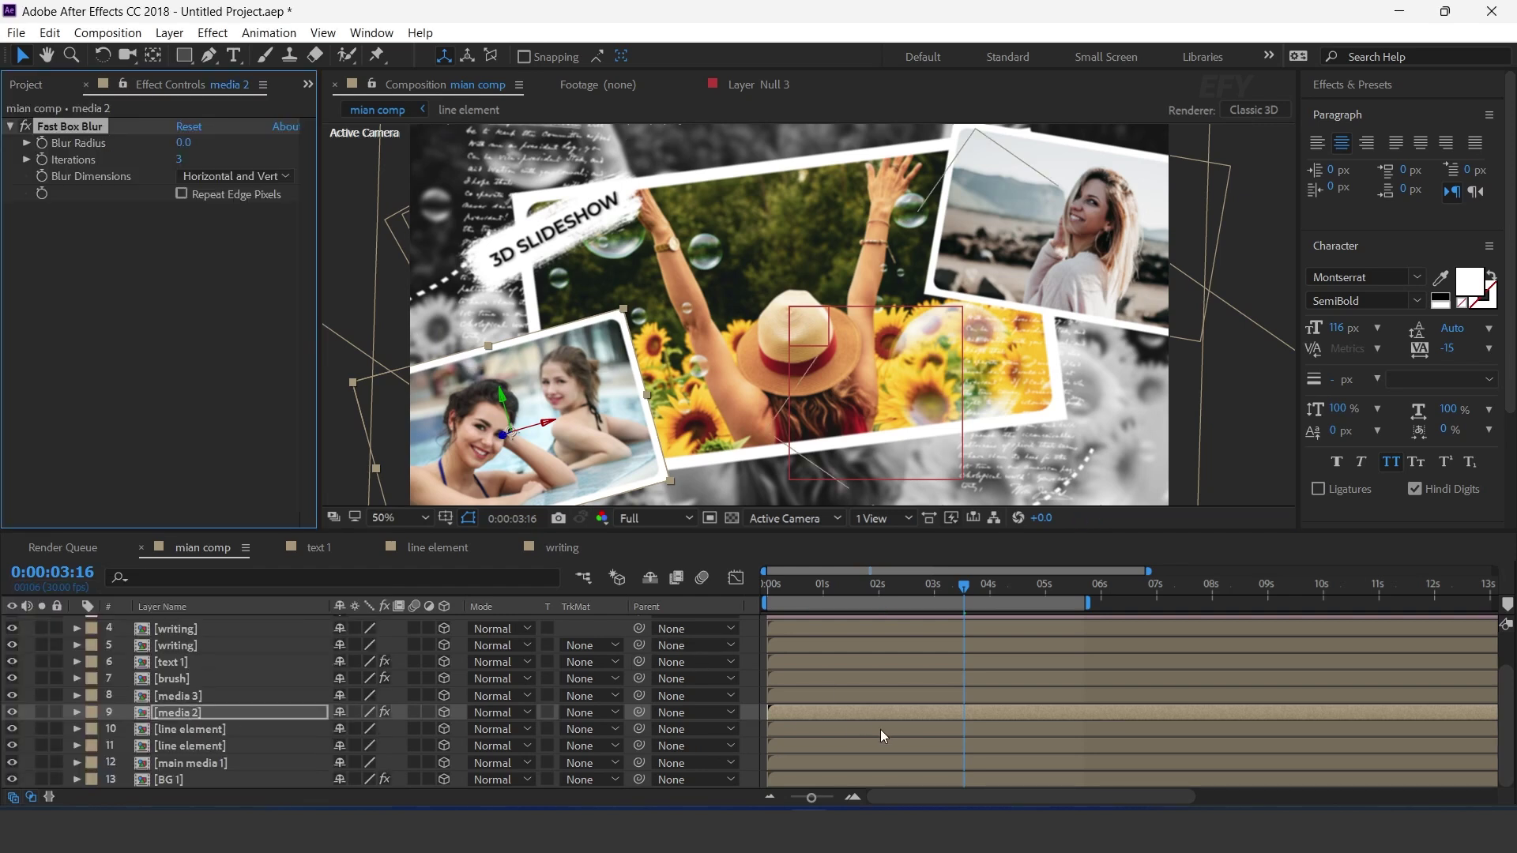
- Keyframe media 2's Blur Radius from 0 at 0:00:02:13 to 13 at 0:00:03:29, with Repeat Edge Pixels enabled
drag(844, 592, 889, 595)
key(space)
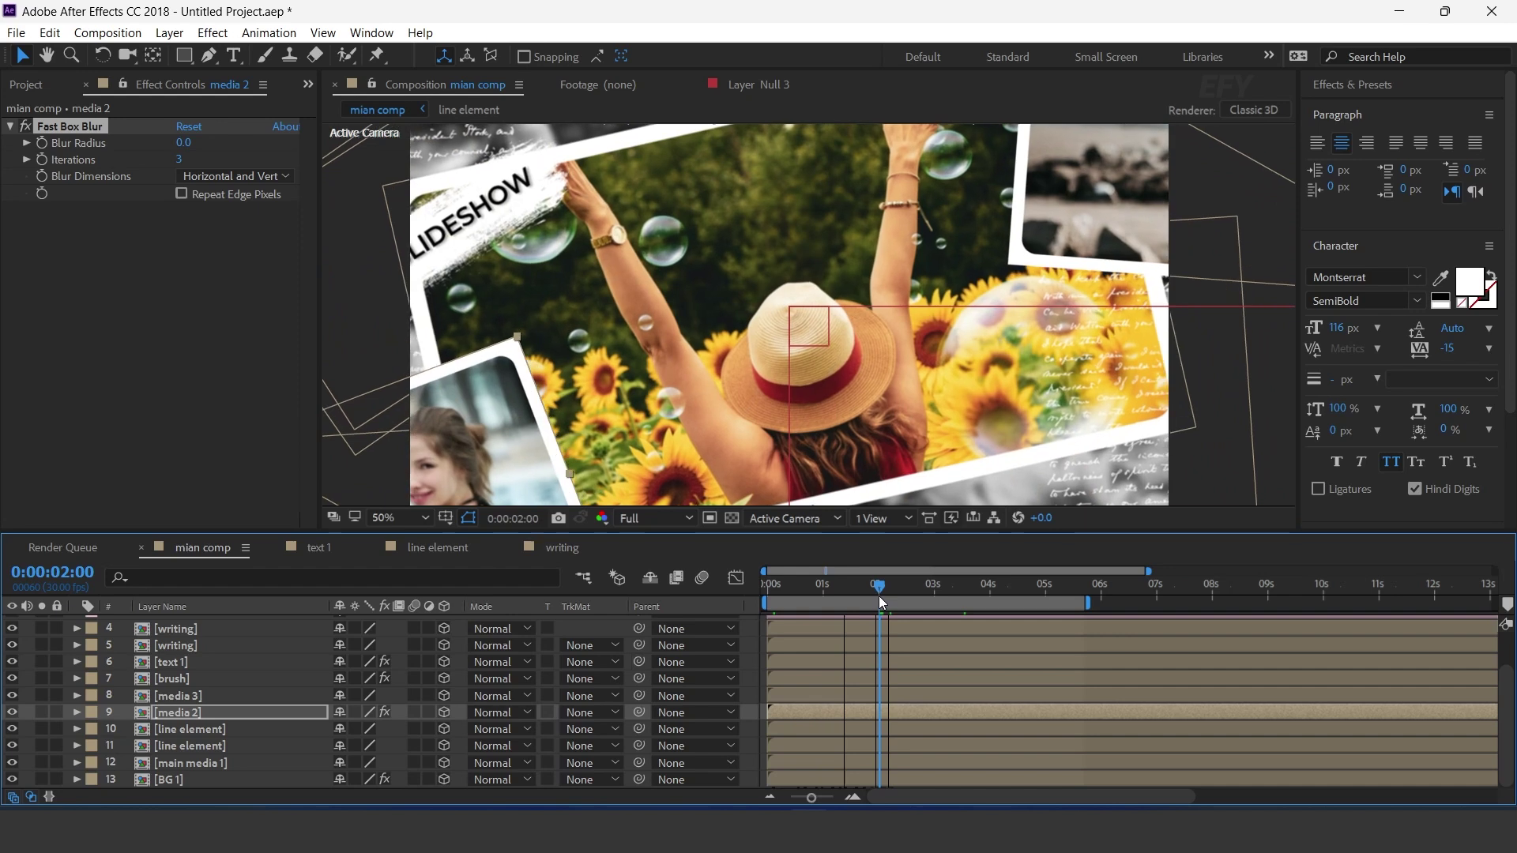
click(91, 145)
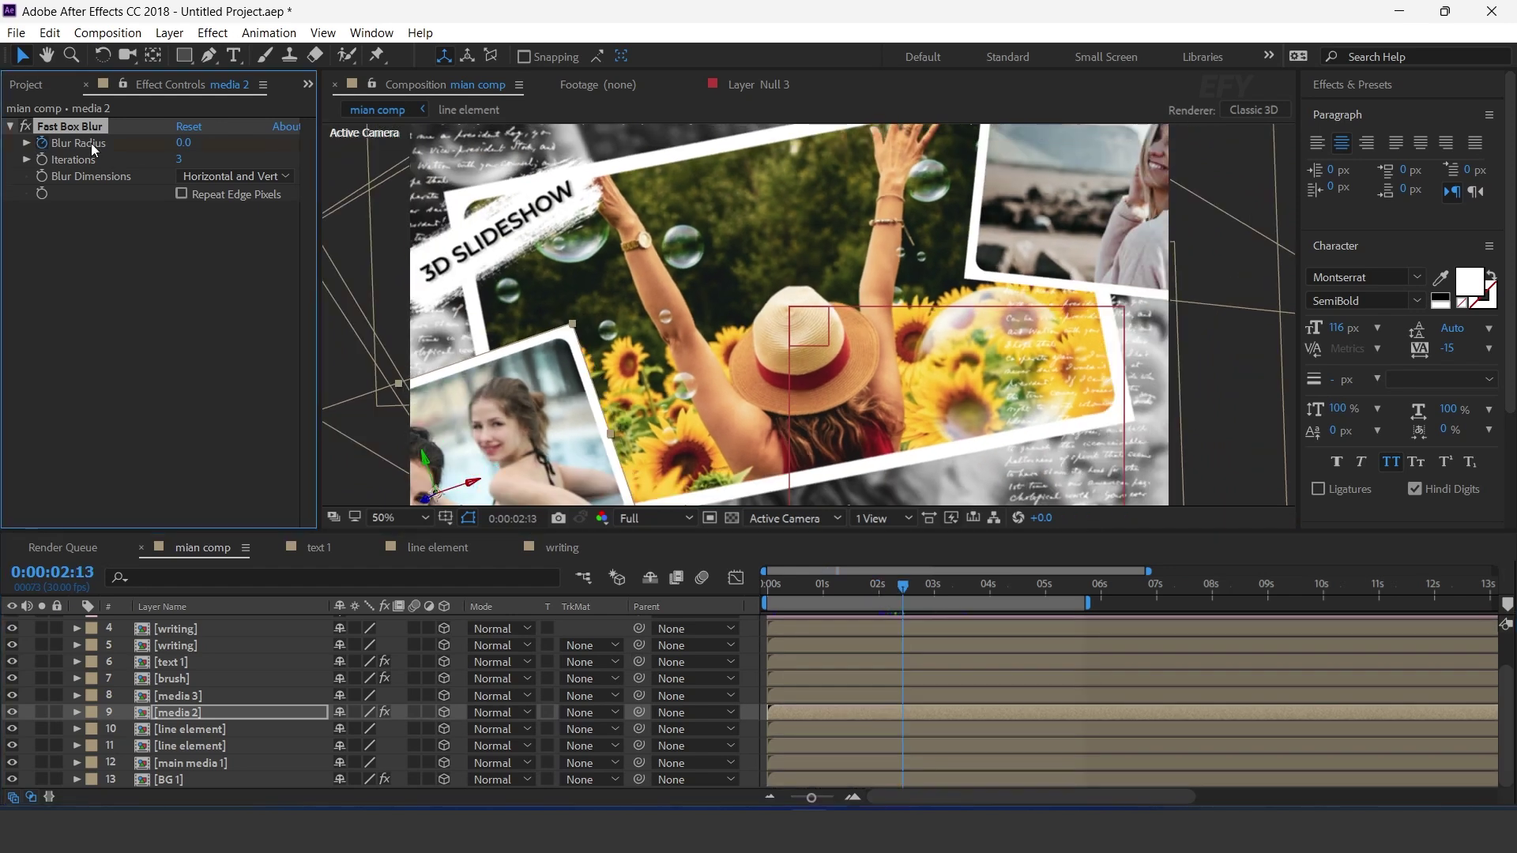
drag(926, 593, 989, 590)
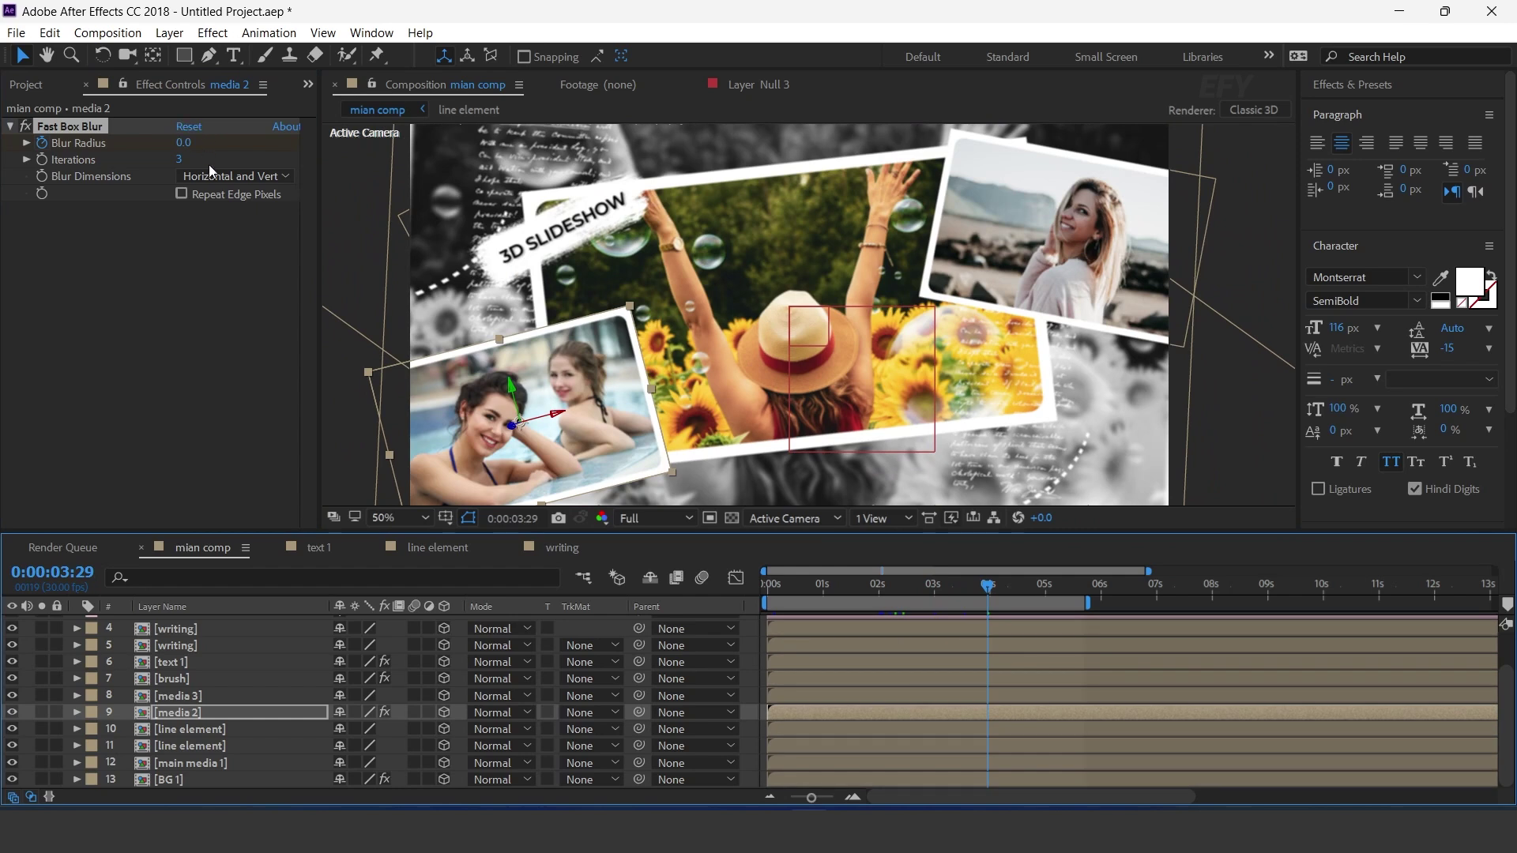
drag(187, 147, 200, 143)
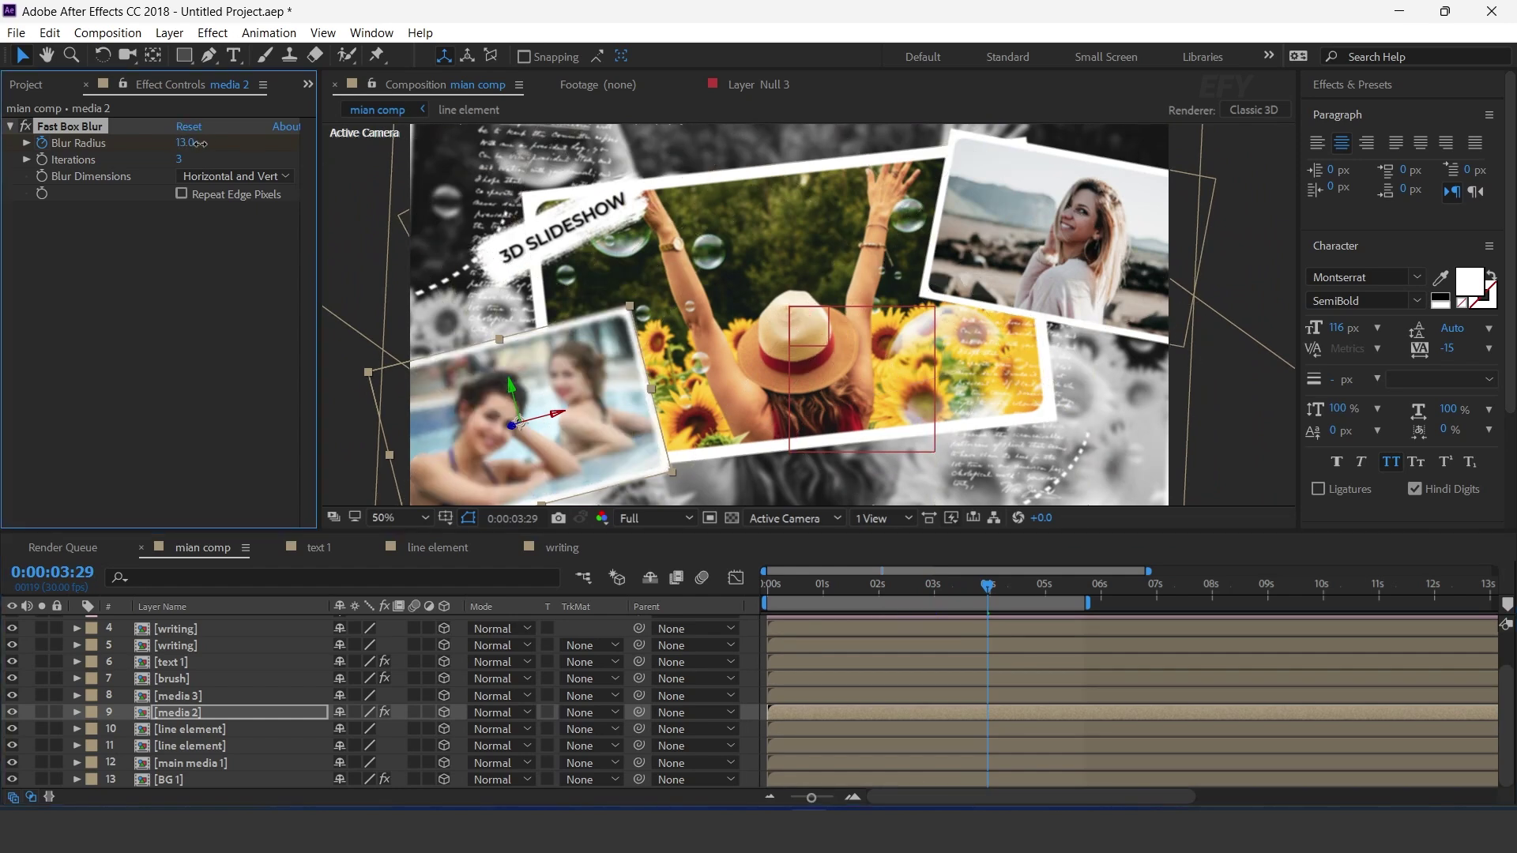
- Set media 2's Blur Radius to 8 at 0:00:03:29 and copy its Fast Box Blur to the media 3 layer
click(182, 194)
click(755, 635)
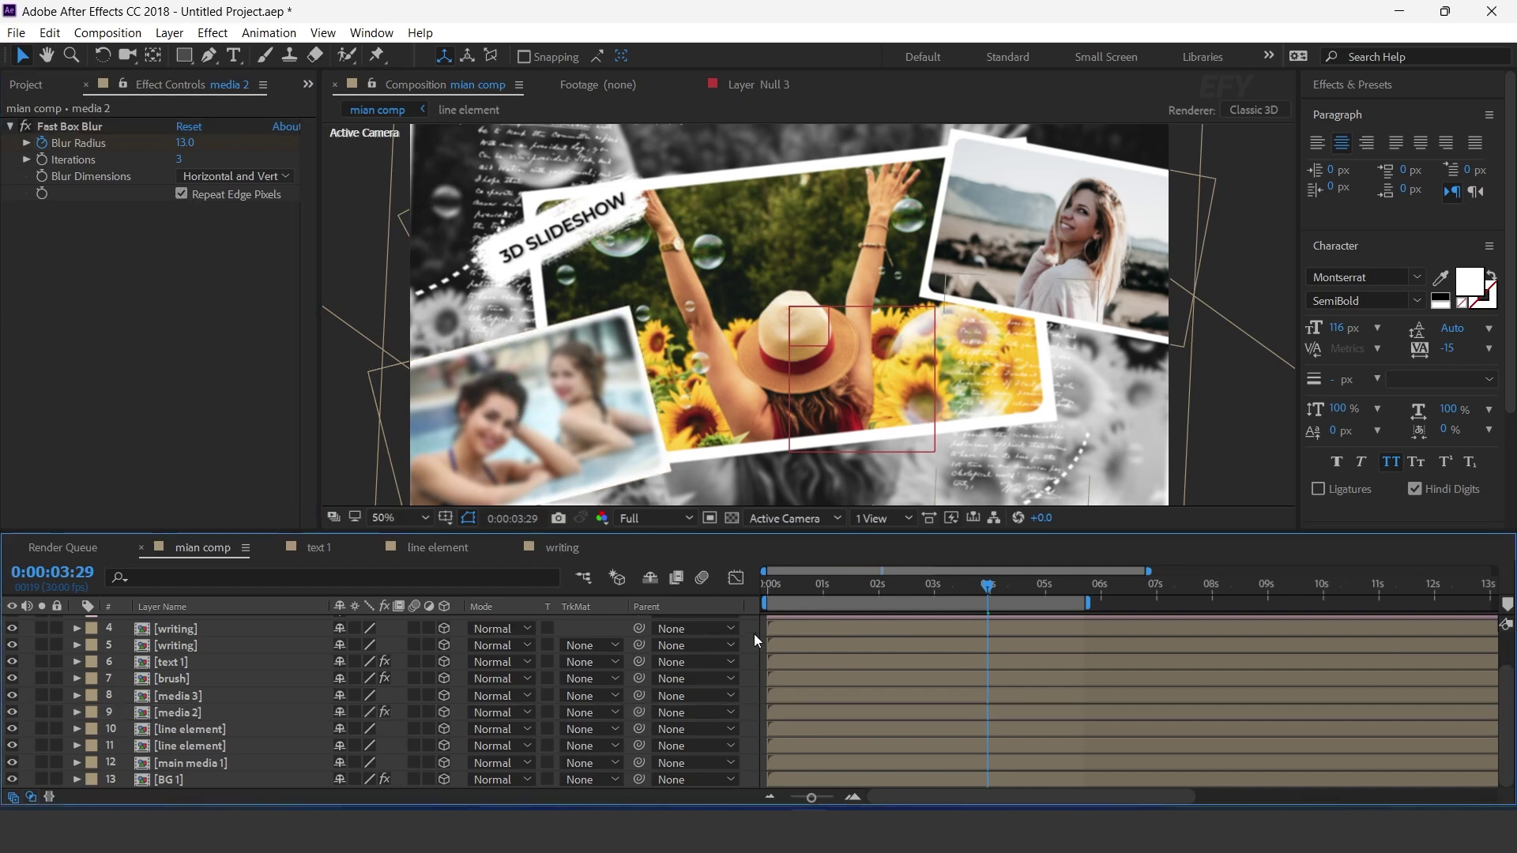
click(185, 143)
text(8)
key(Return)
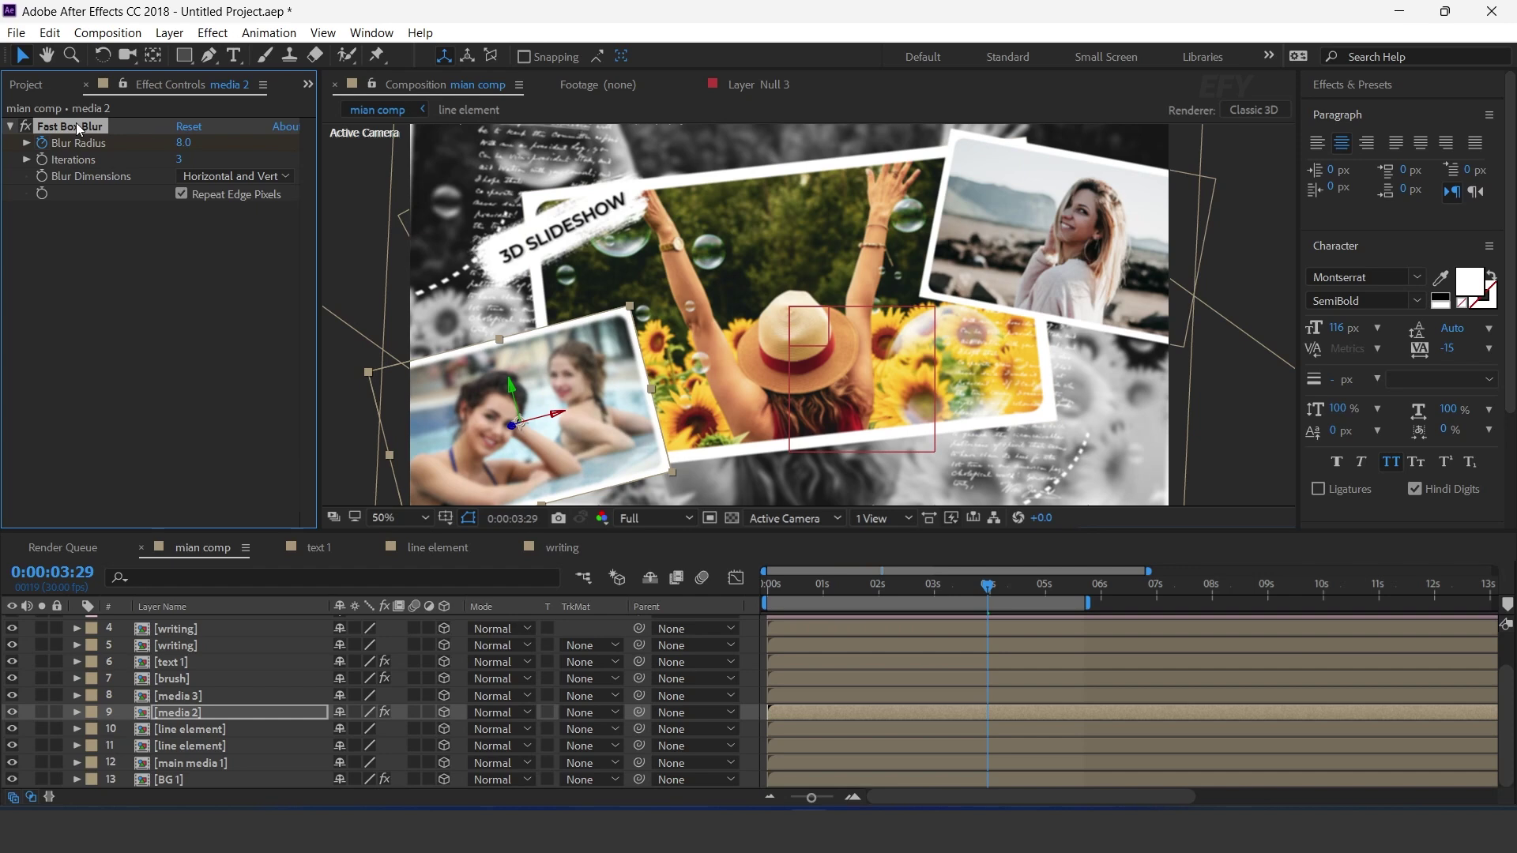
click(190, 697)
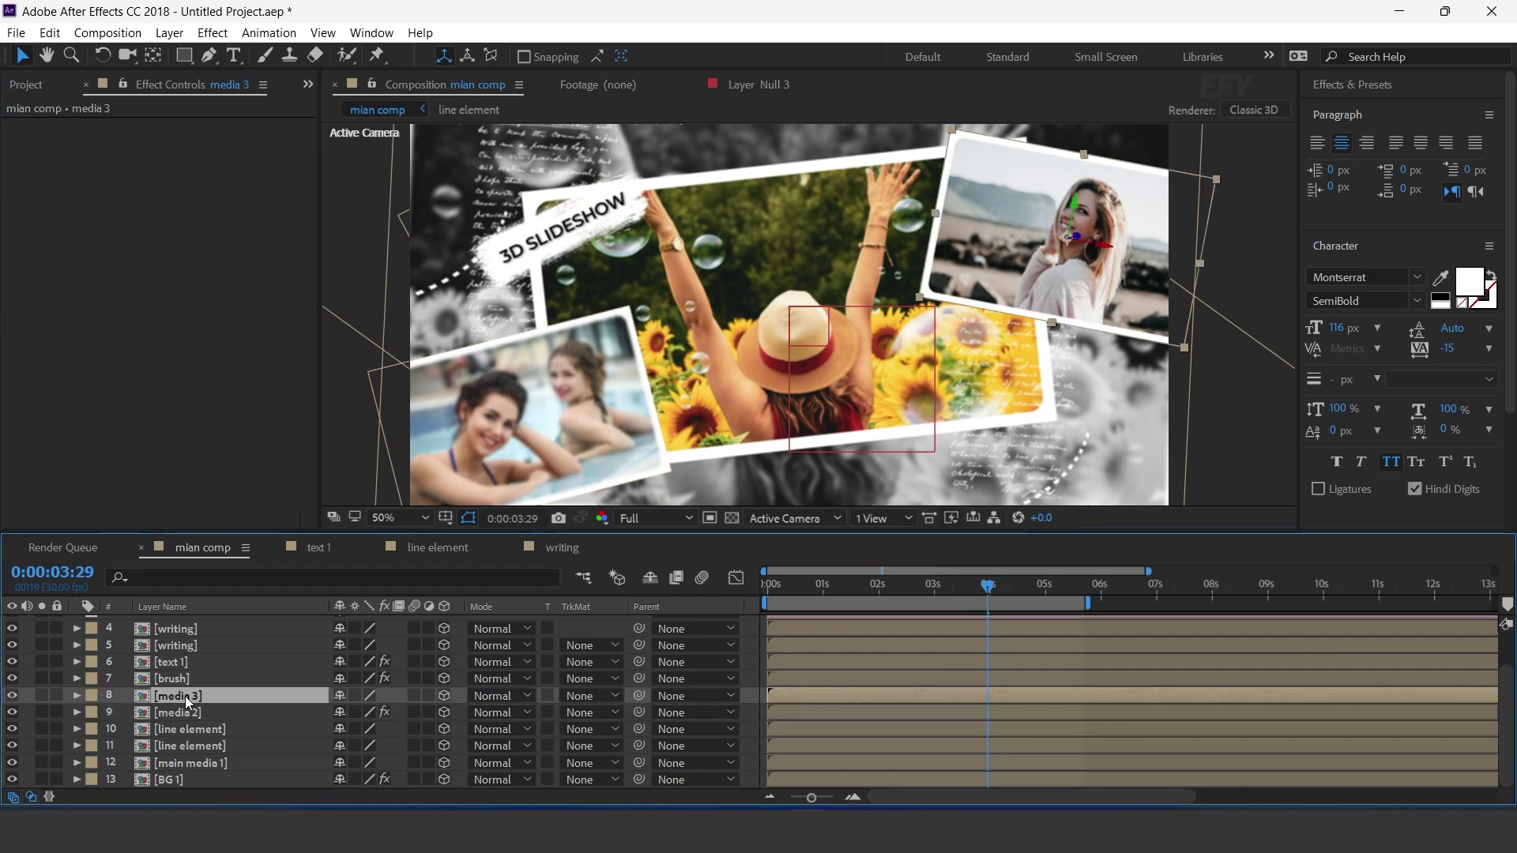
key(ctrl+v)
- Move the Blur Radius keyframes of media 2 and media 3 to about 0:00:02:00 and 0:00:03:14, then collapse both layers
ctrl+click(1002, 712)
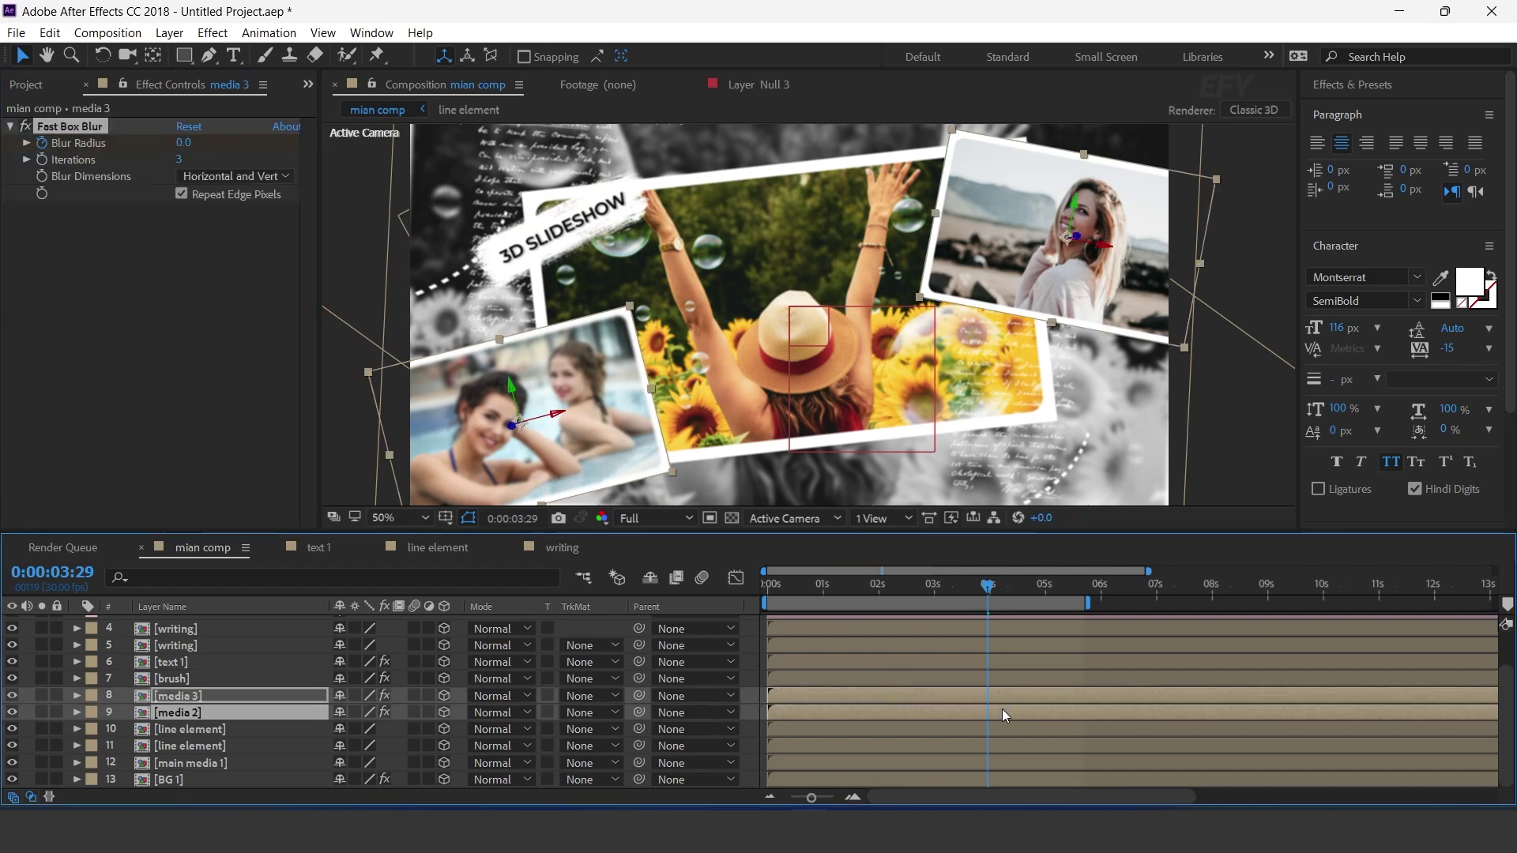
key(u)
scroll(1026, 725, down, 3)
click(910, 586)
click(988, 729)
drag(903, 729, 986, 729)
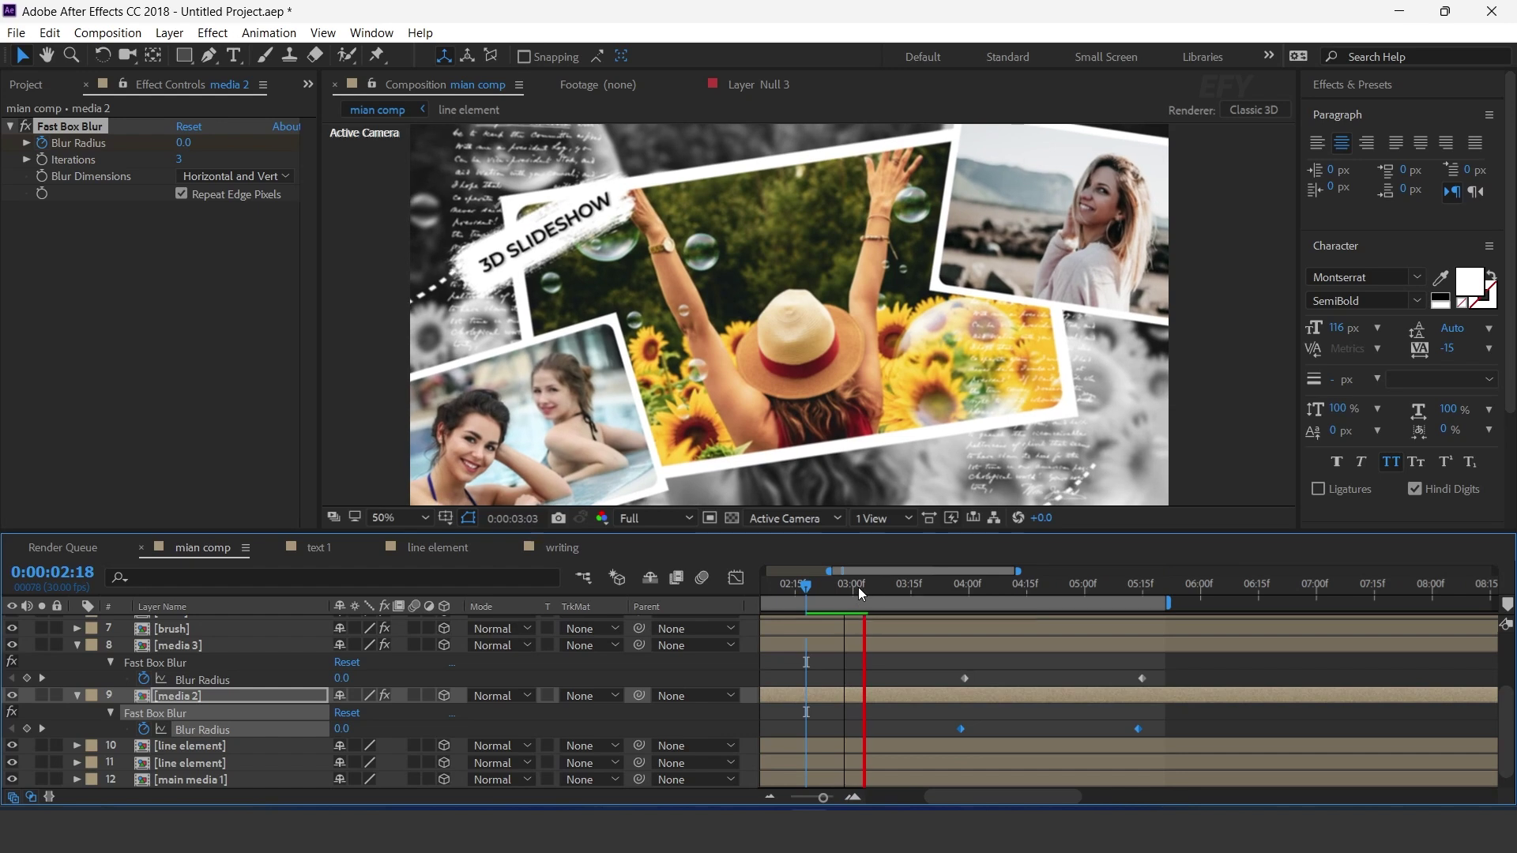
click(858, 587)
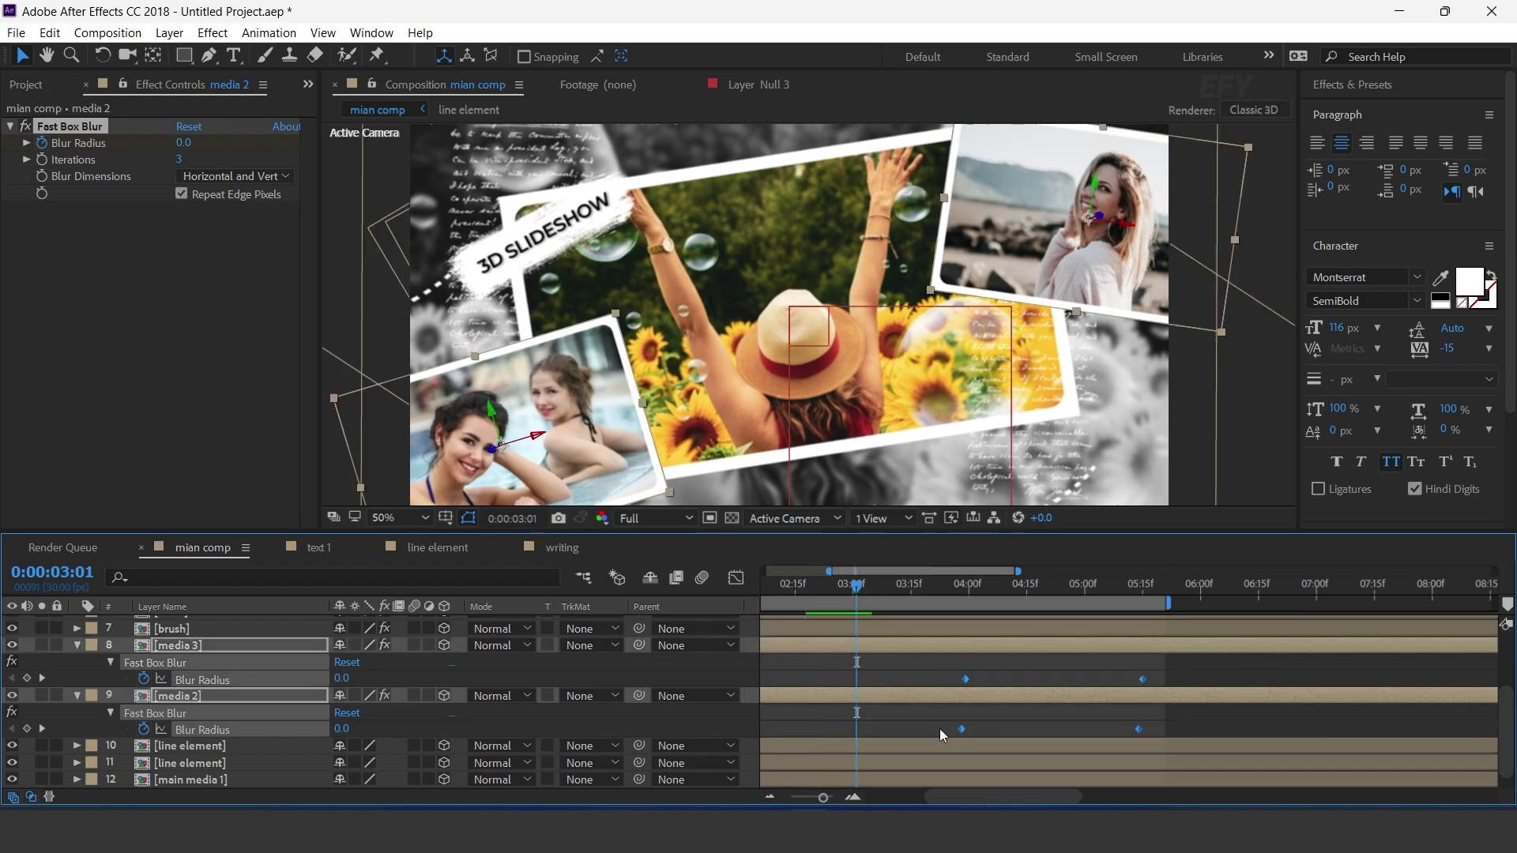
drag(961, 729, 805, 728)
drag(878, 585, 904, 586)
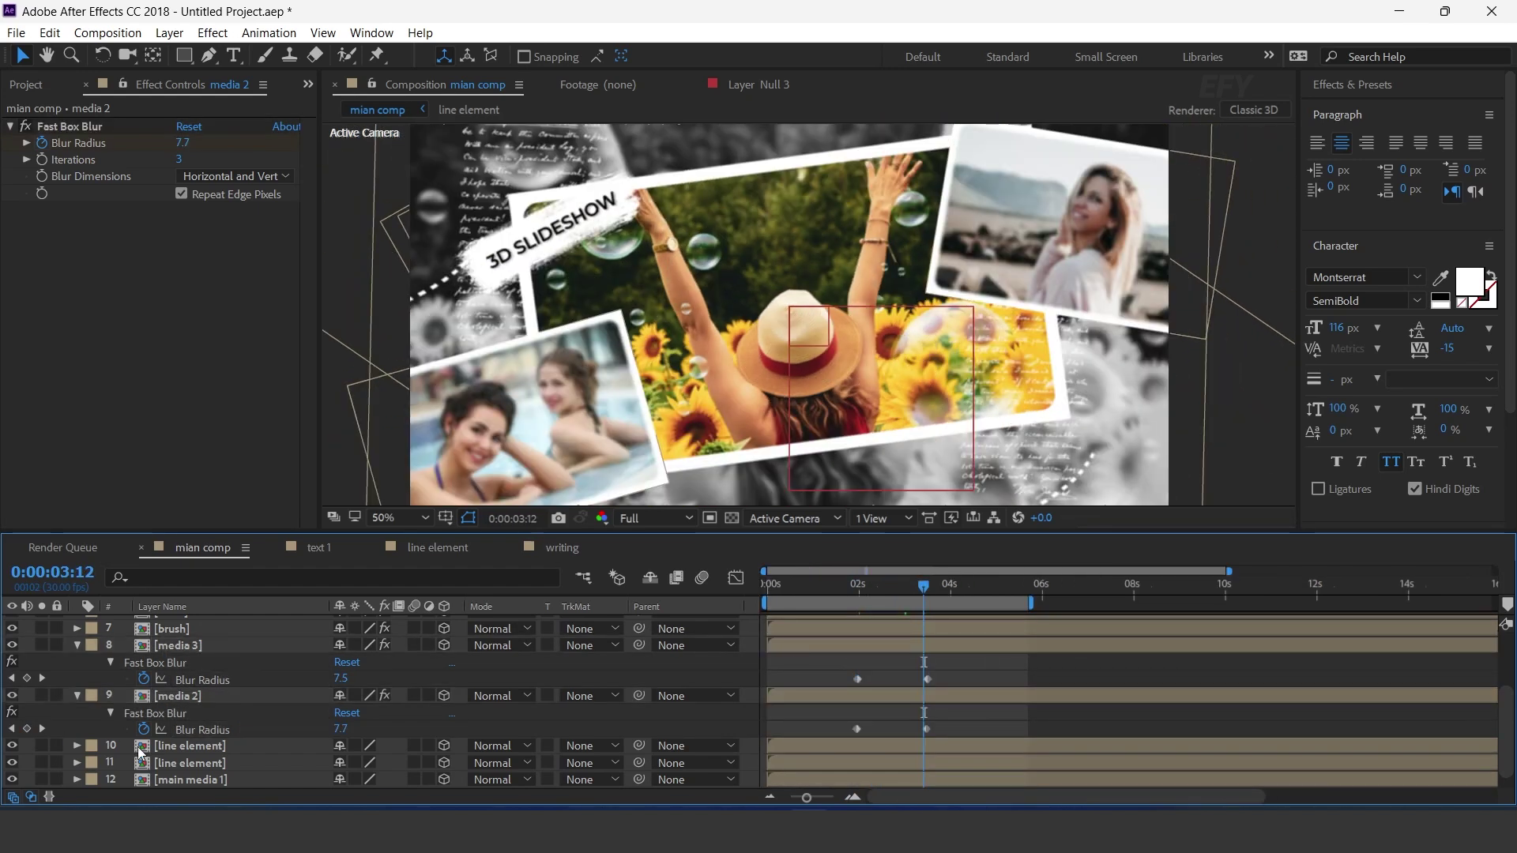
click(77, 696)
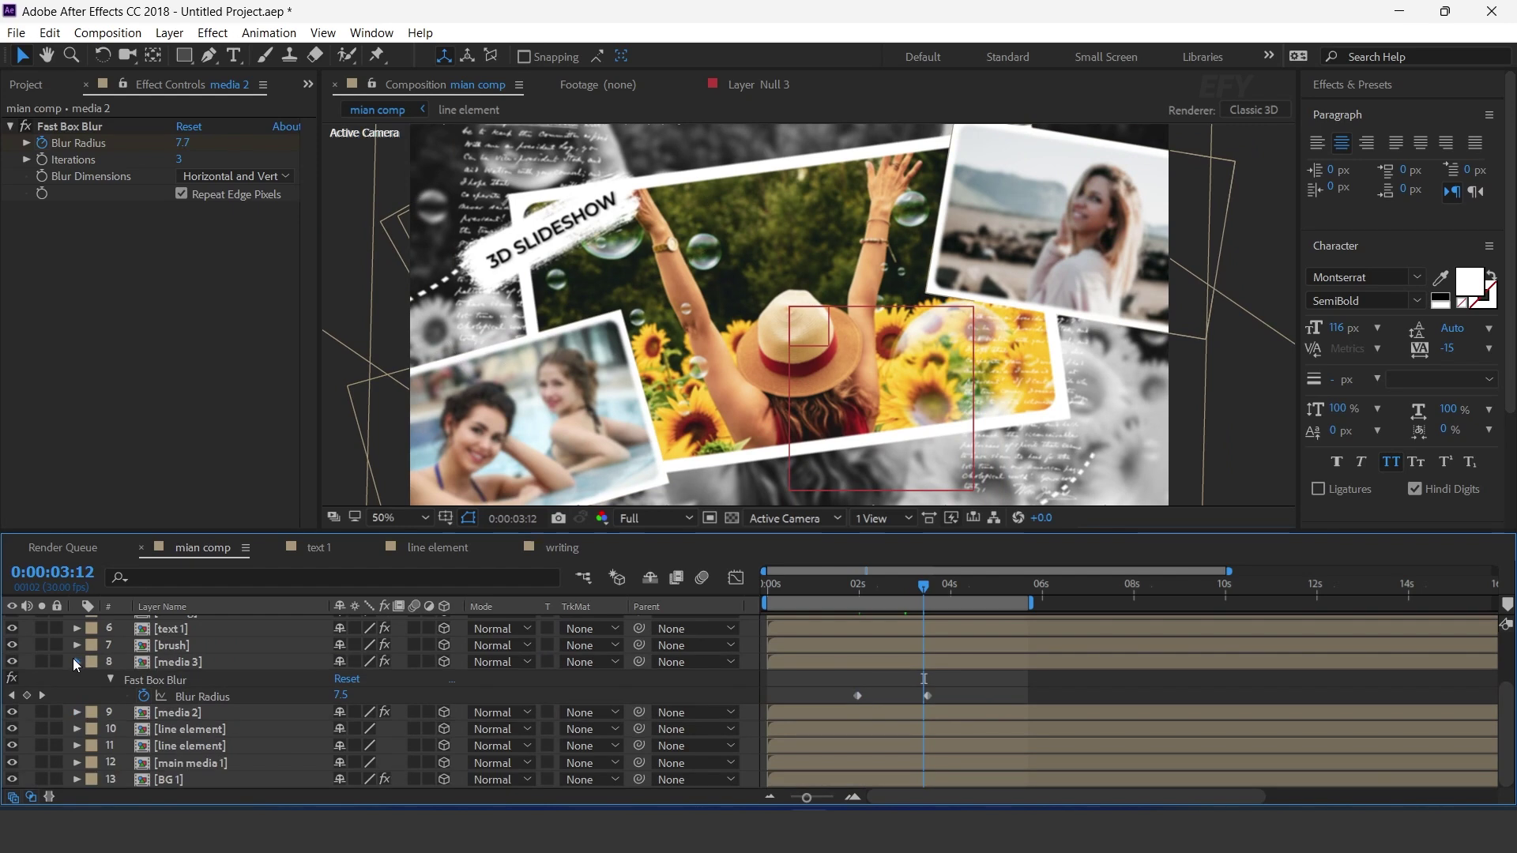
click(76, 645)
- Set Camera 1's Focus Distance to 2500 pixels in its Camera Options and collapse the layer
scroll(245, 690, up, 3)
click(156, 658)
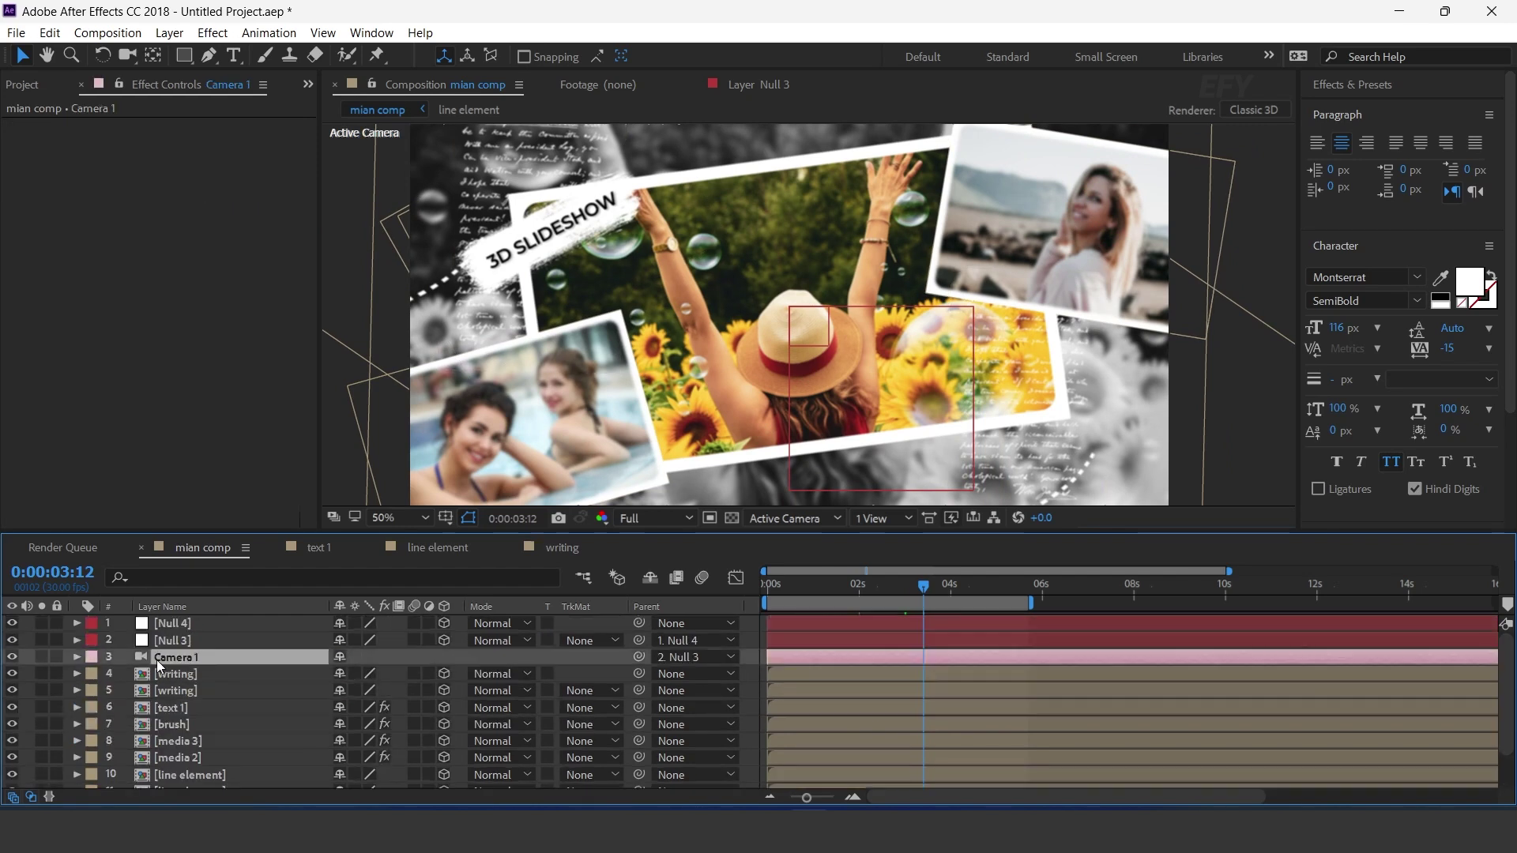
click(75, 656)
click(92, 692)
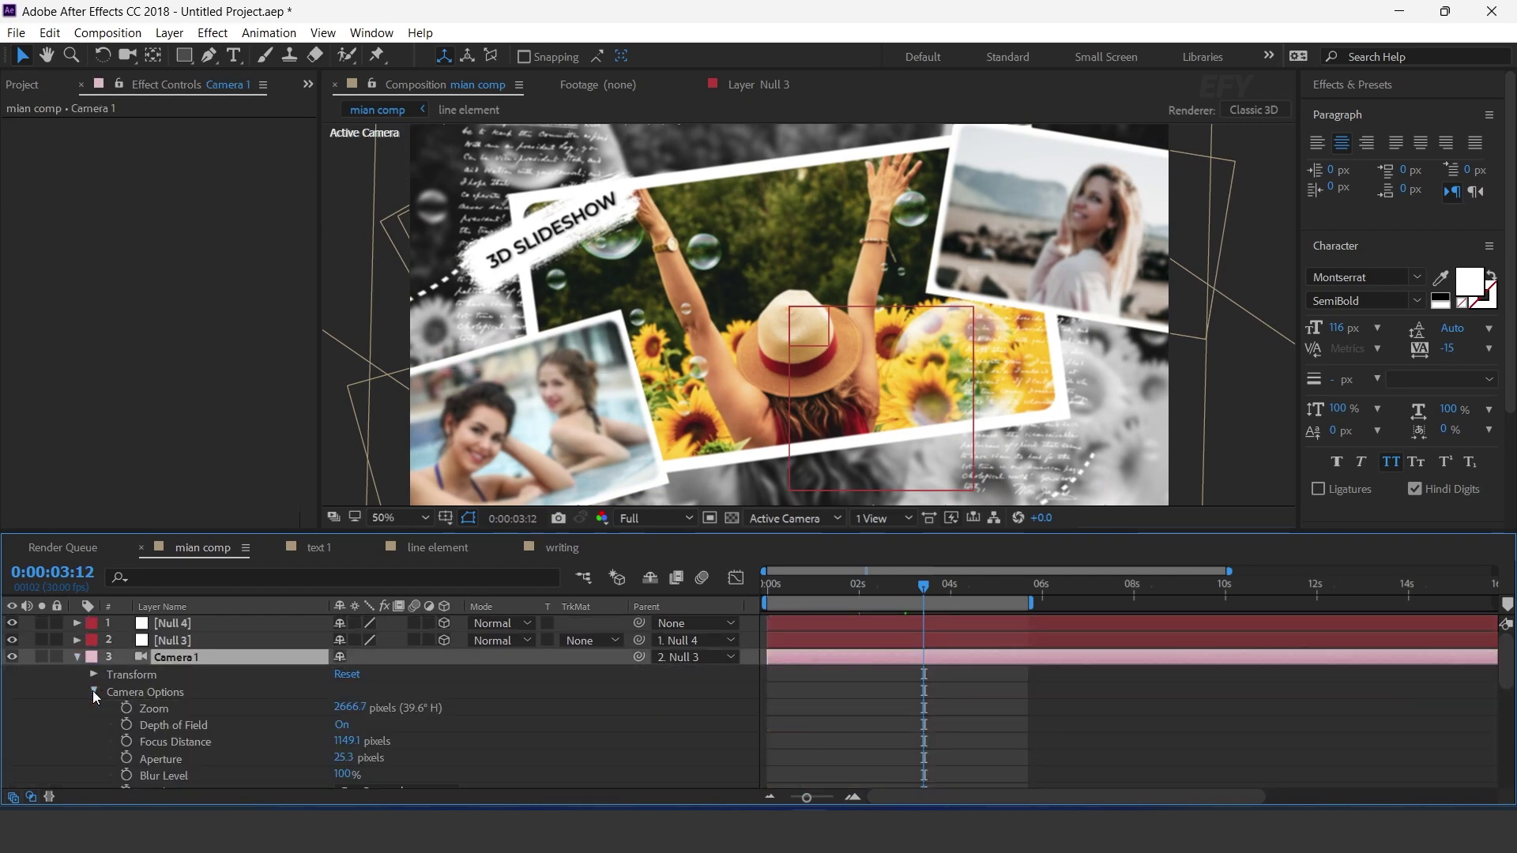
scroll(119, 695, down, 2)
click(175, 674)
scroll(791, 319, up, 2)
drag(348, 674, 721, 669)
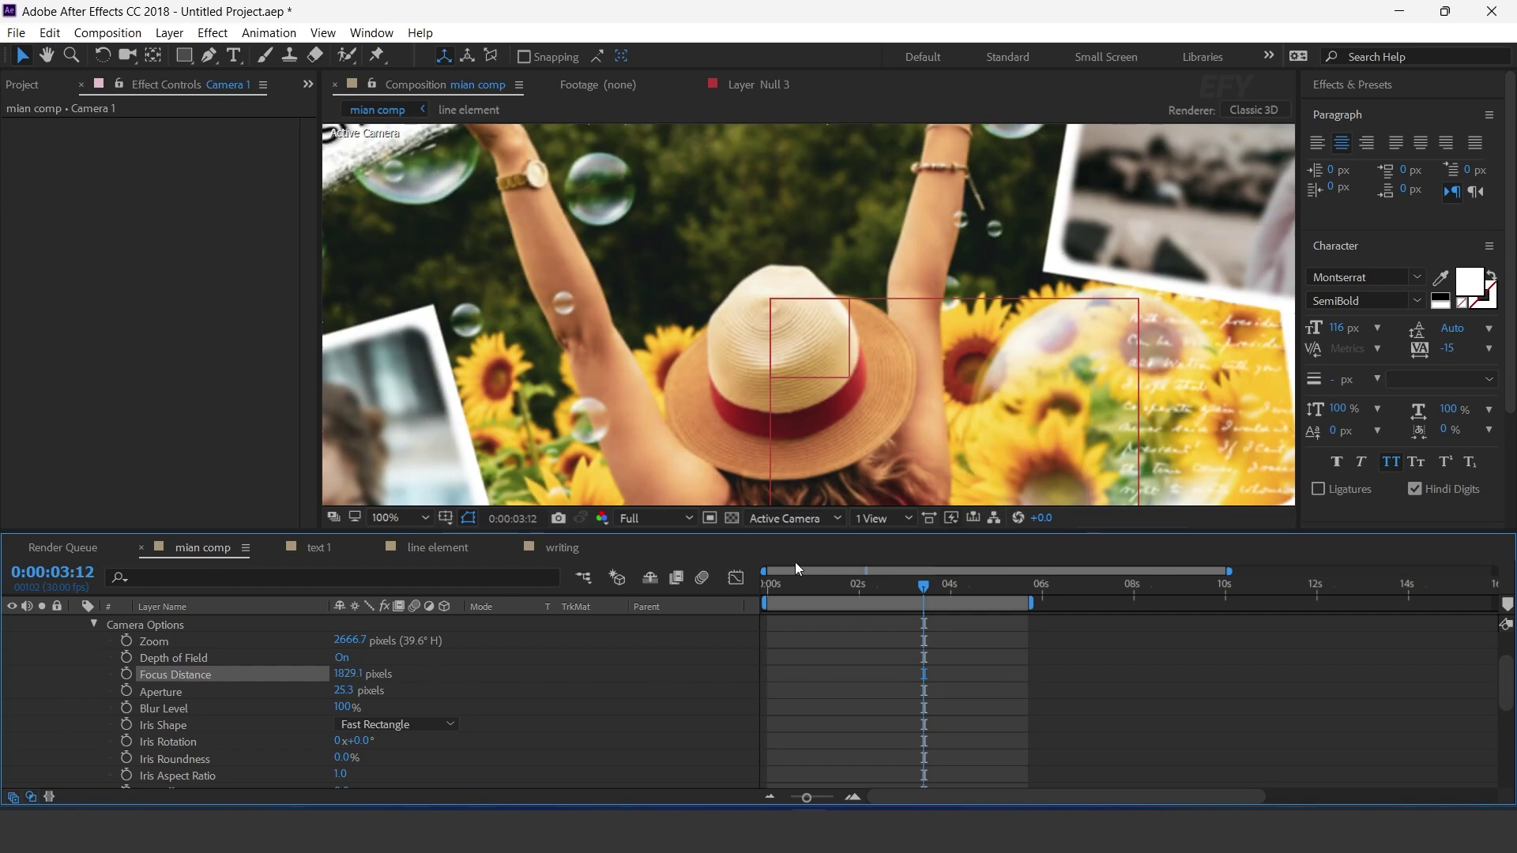
drag(345, 673, 509, 674)
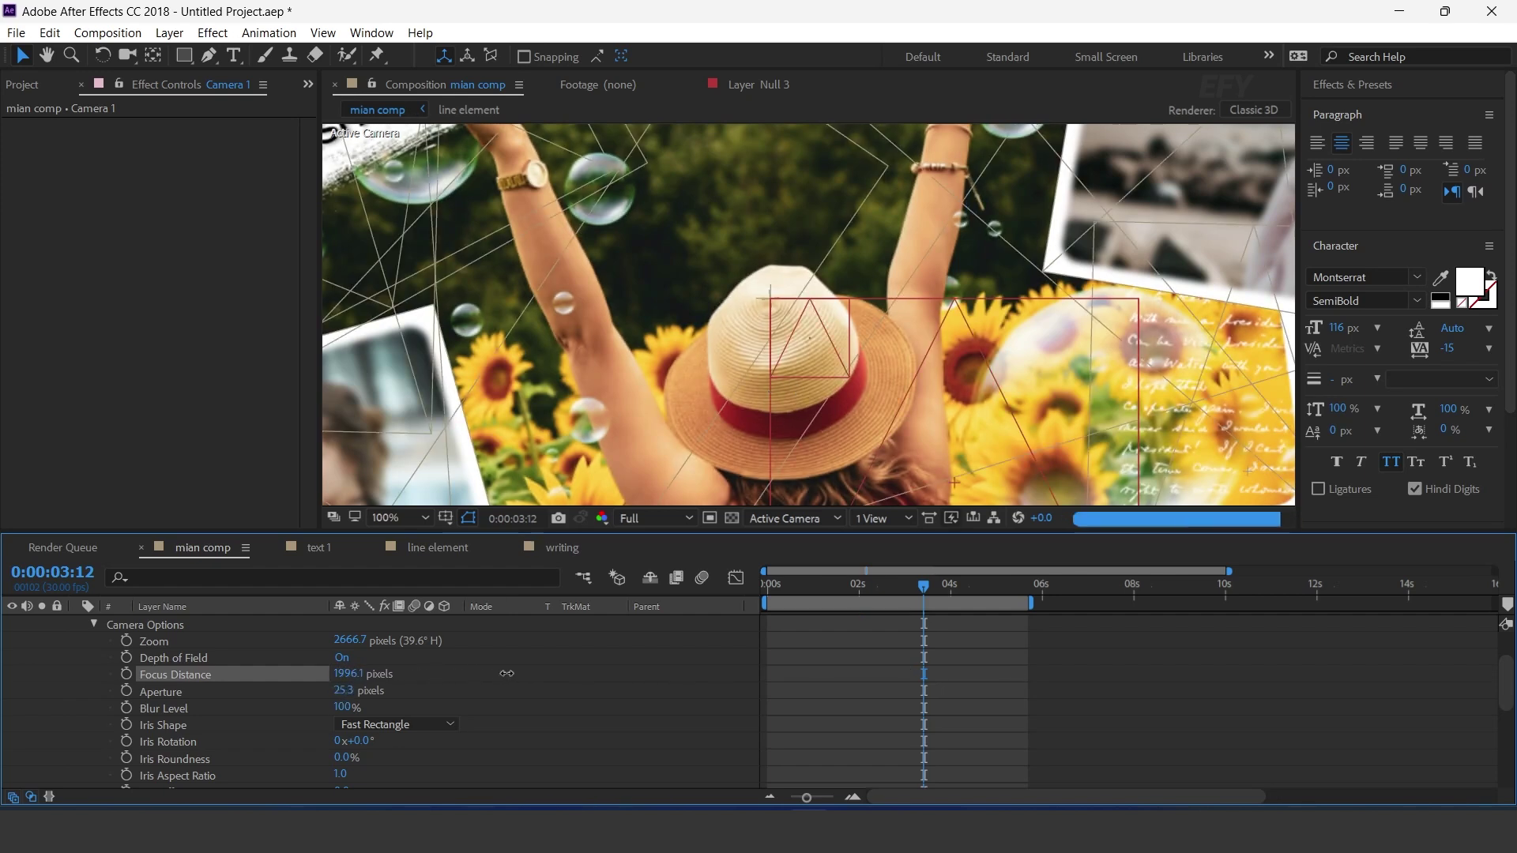
scroll(1028, 344, up, 1)
drag(345, 673, 537, 676)
click(358, 677)
key(Return)
key(comma)
key(comma)
key(comma)
key(period)
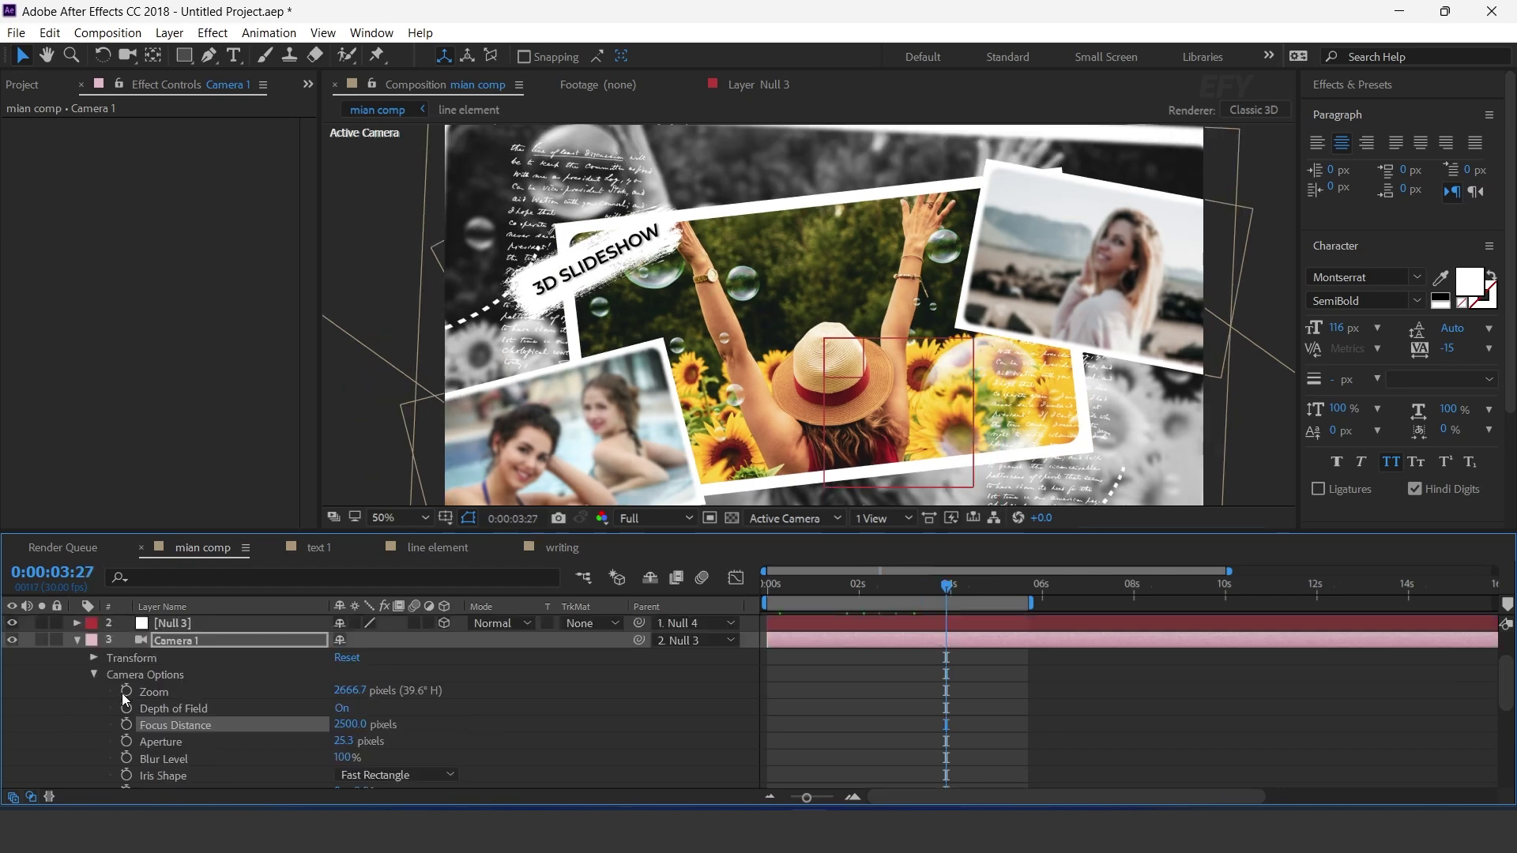
scroll(85, 678, up, 1)
click(76, 657)
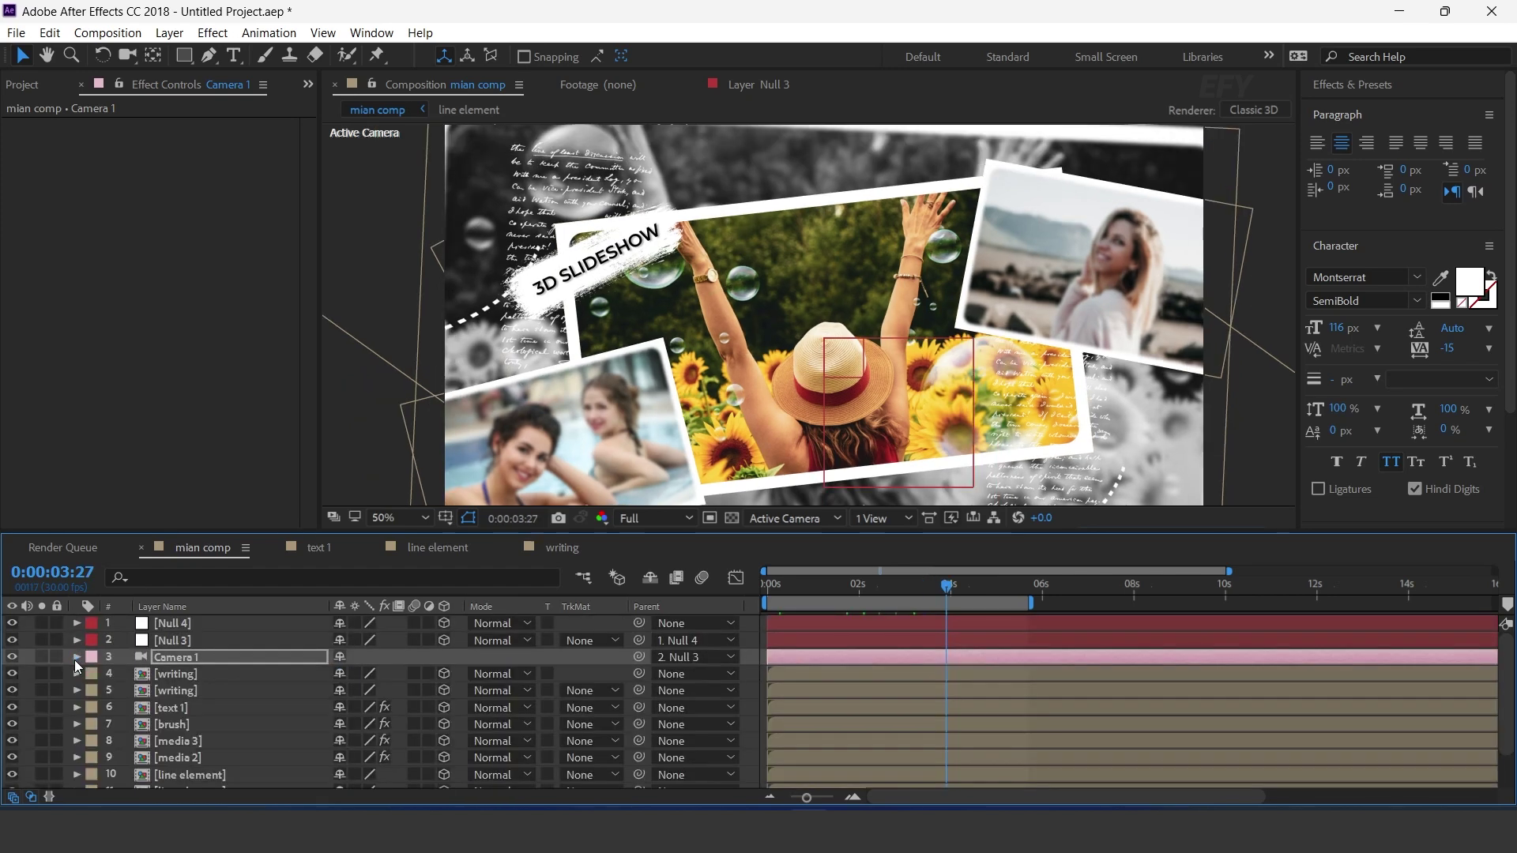
- Delay the brush layer so it starts at about 0:00:02:05
scroll(230, 729, down, 2)
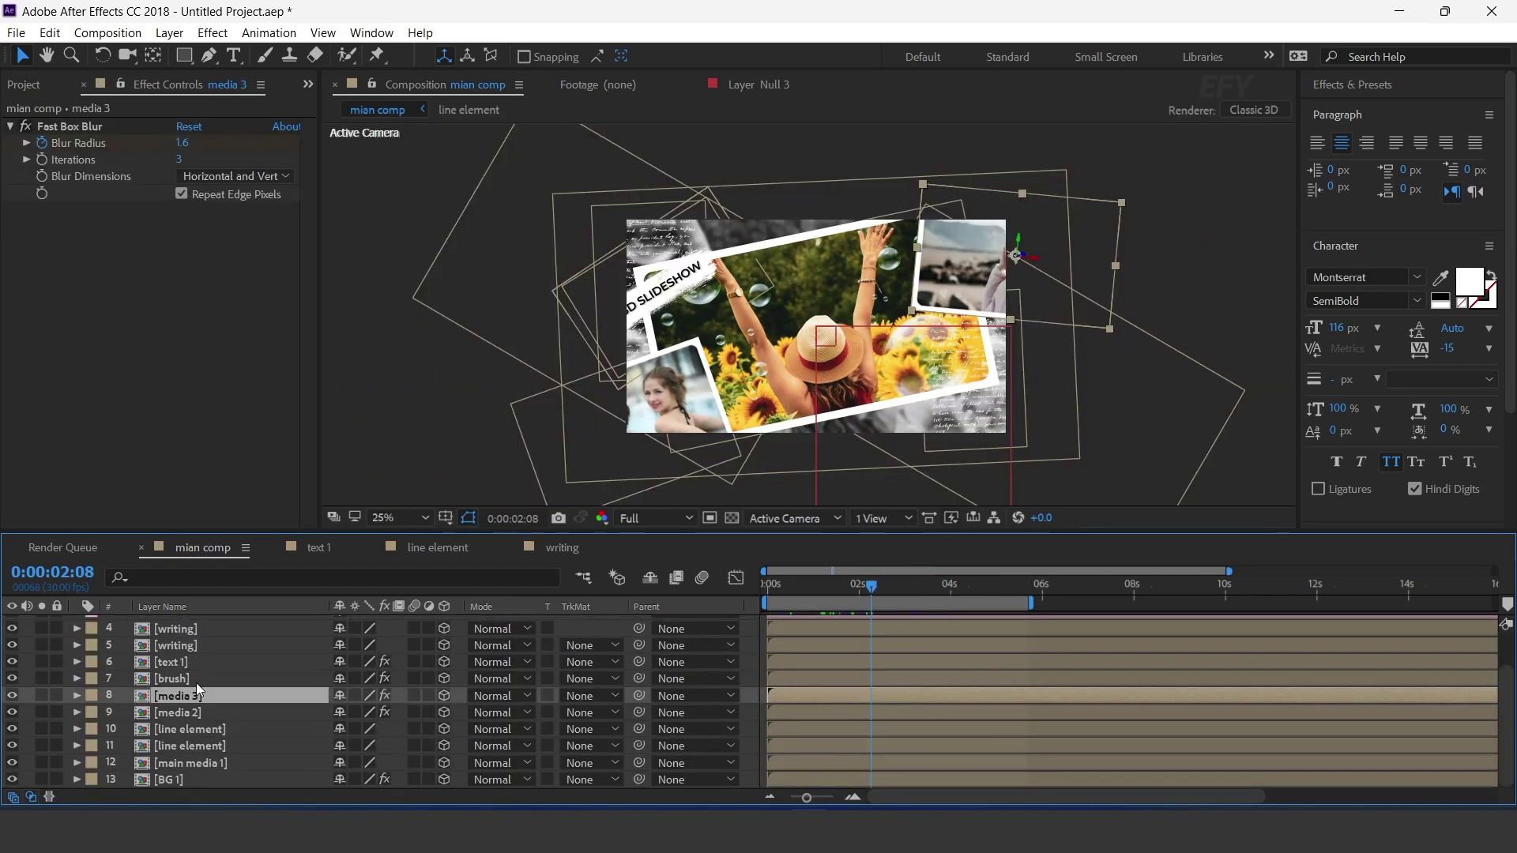
click(198, 681)
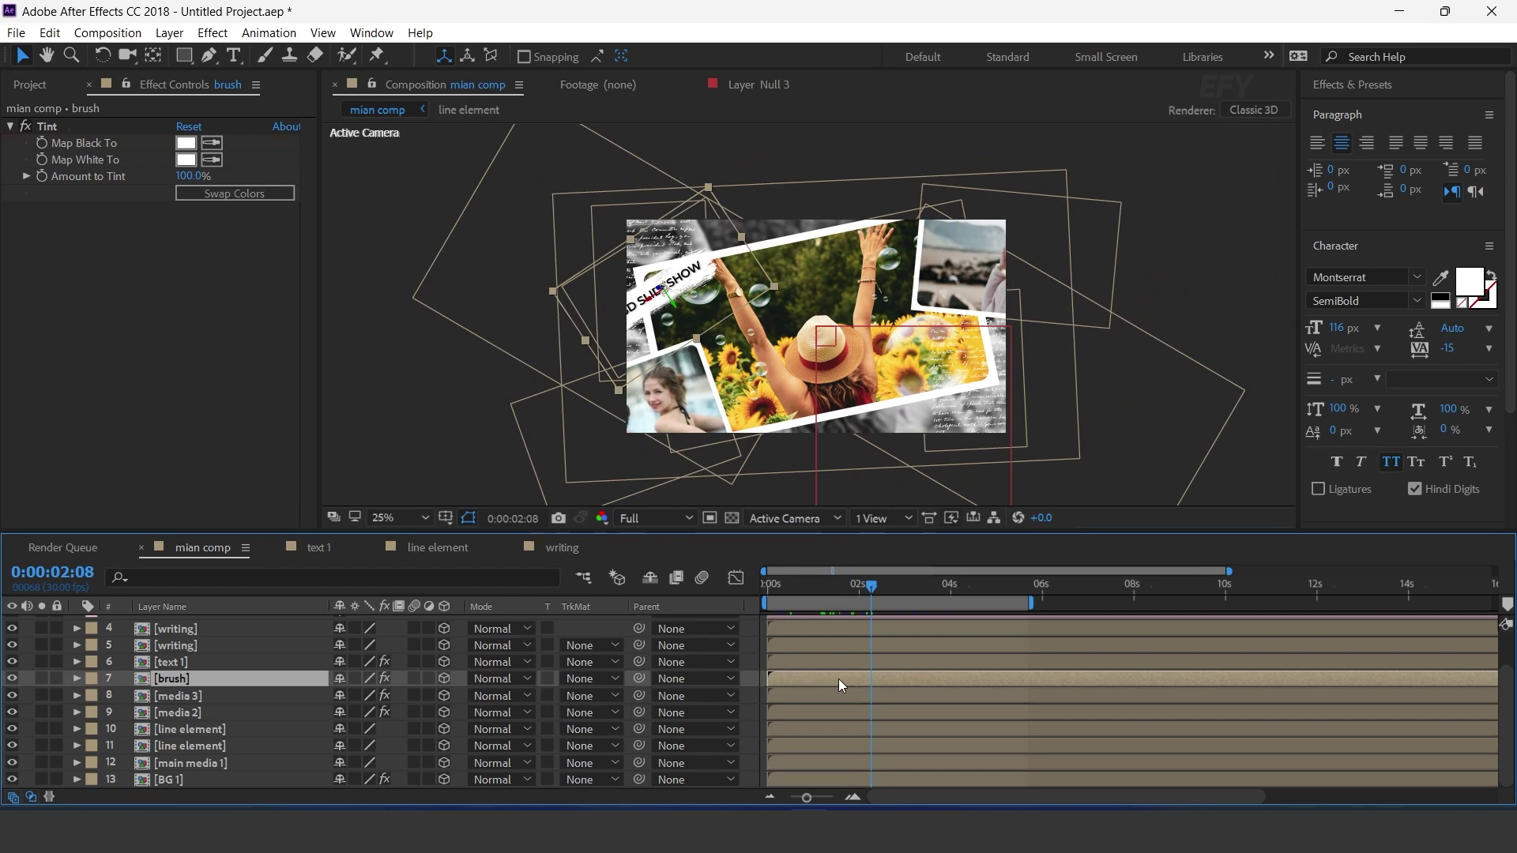
drag(840, 684, 889, 681)
drag(817, 585, 876, 586)
drag(895, 681, 910, 678)
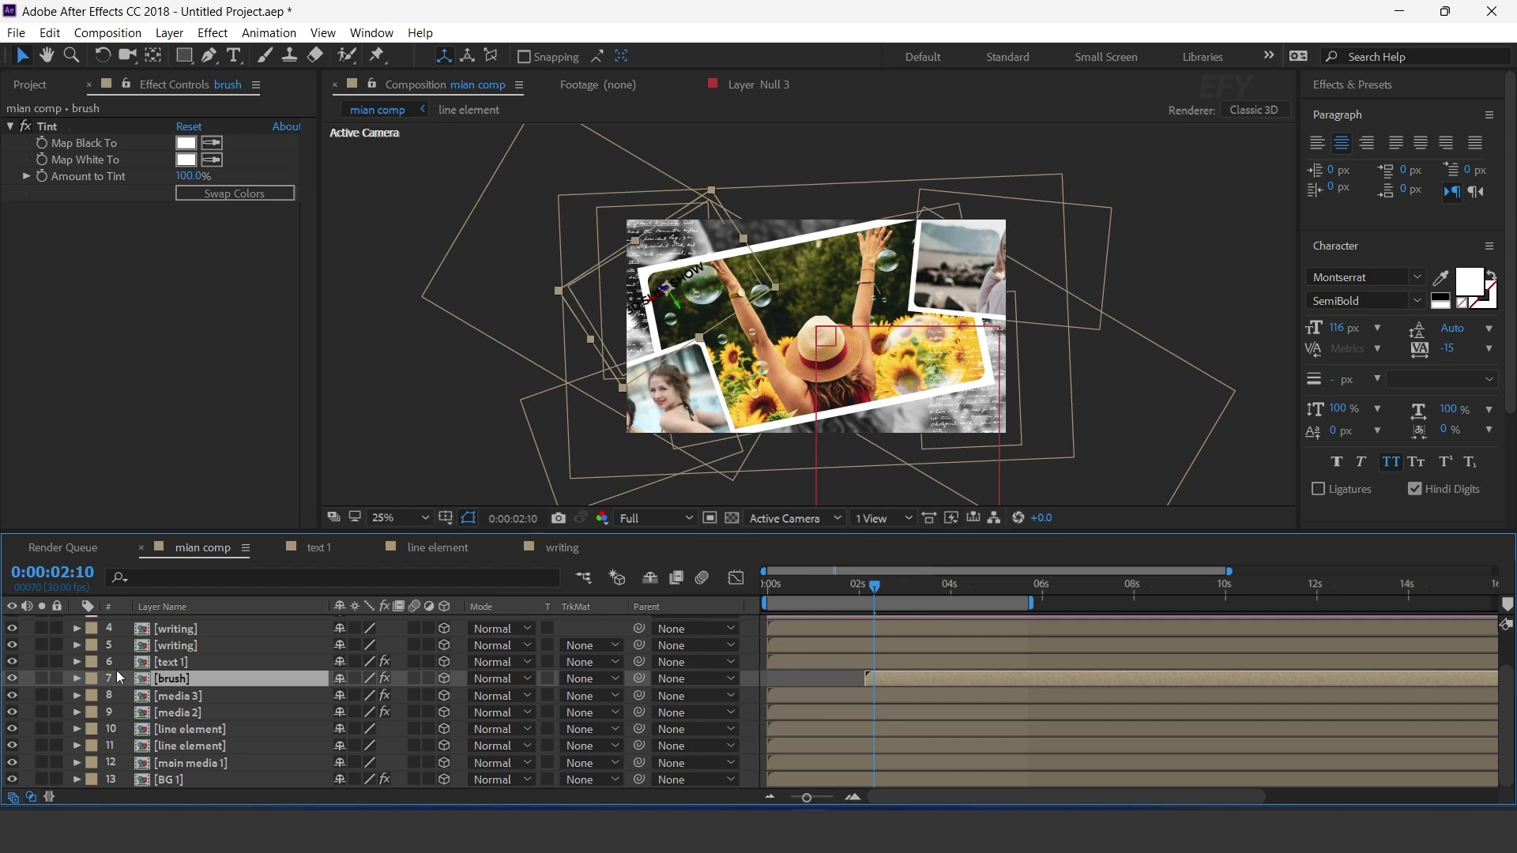
- Delay the text 1 layer to start shortly after the brush, at about 0:00:02:16, and preview the title reveal
click(209, 662)
drag(817, 670, 940, 662)
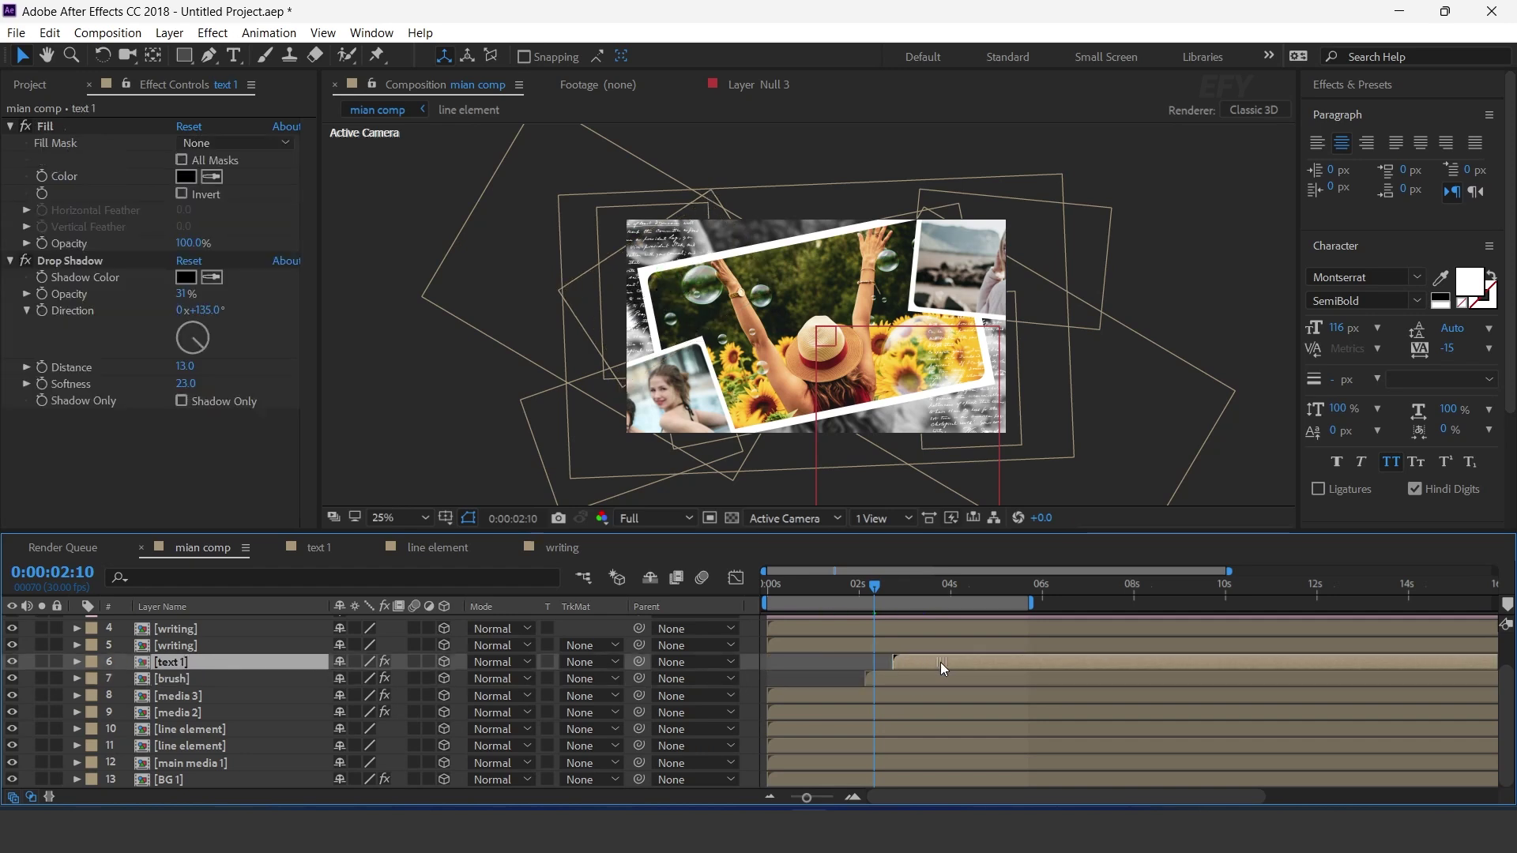
click(855, 589)
drag(855, 589, 858, 589)
key(space)
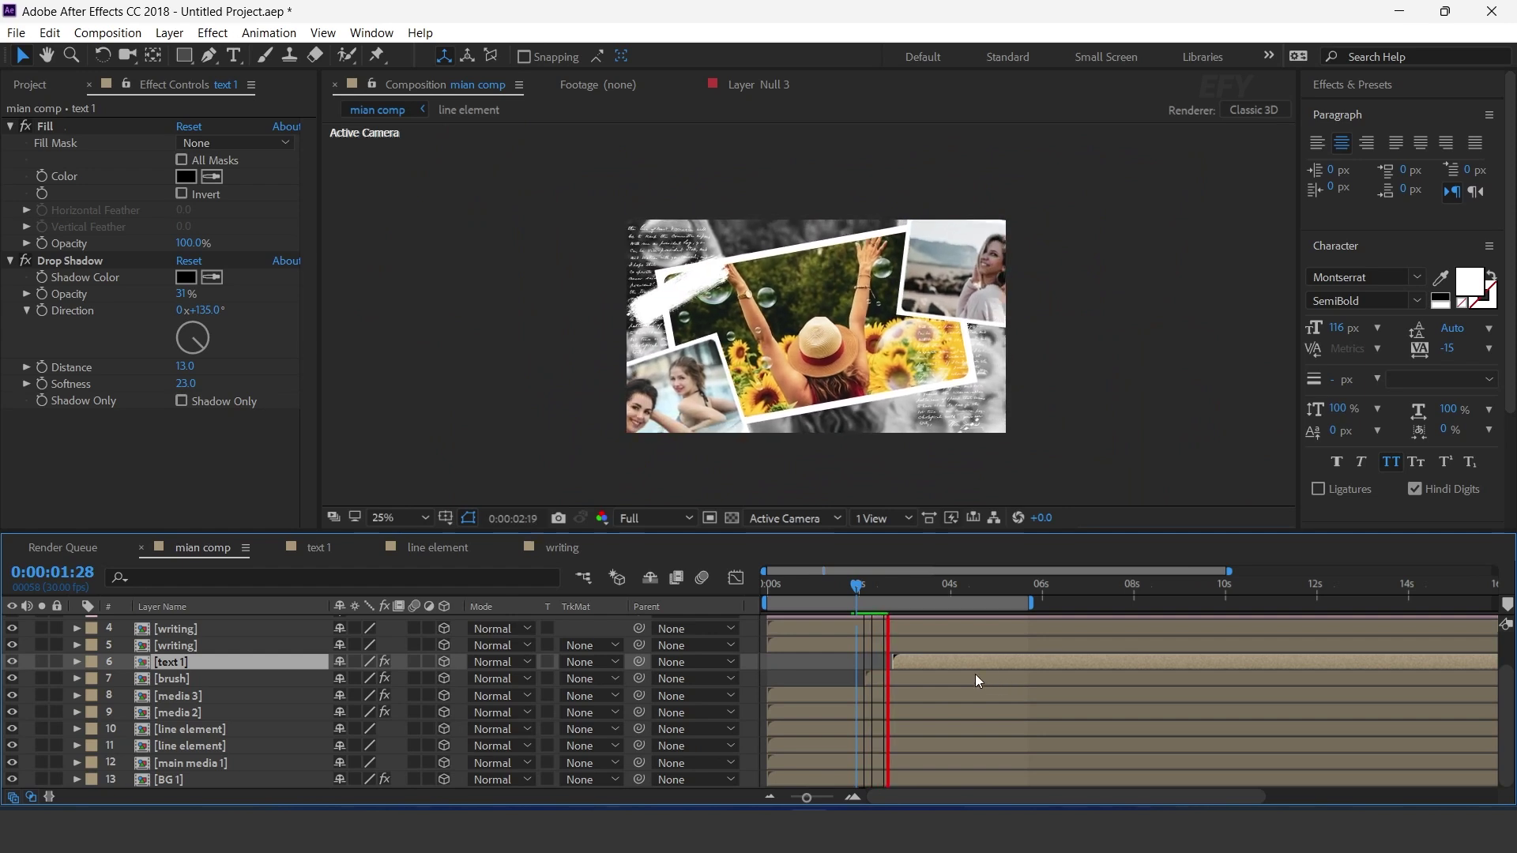
key(space)
- Delay both writing layers to start at about 0:00:02:17 and preview their reveal
click(202, 647)
scroll(202, 646, up, 2)
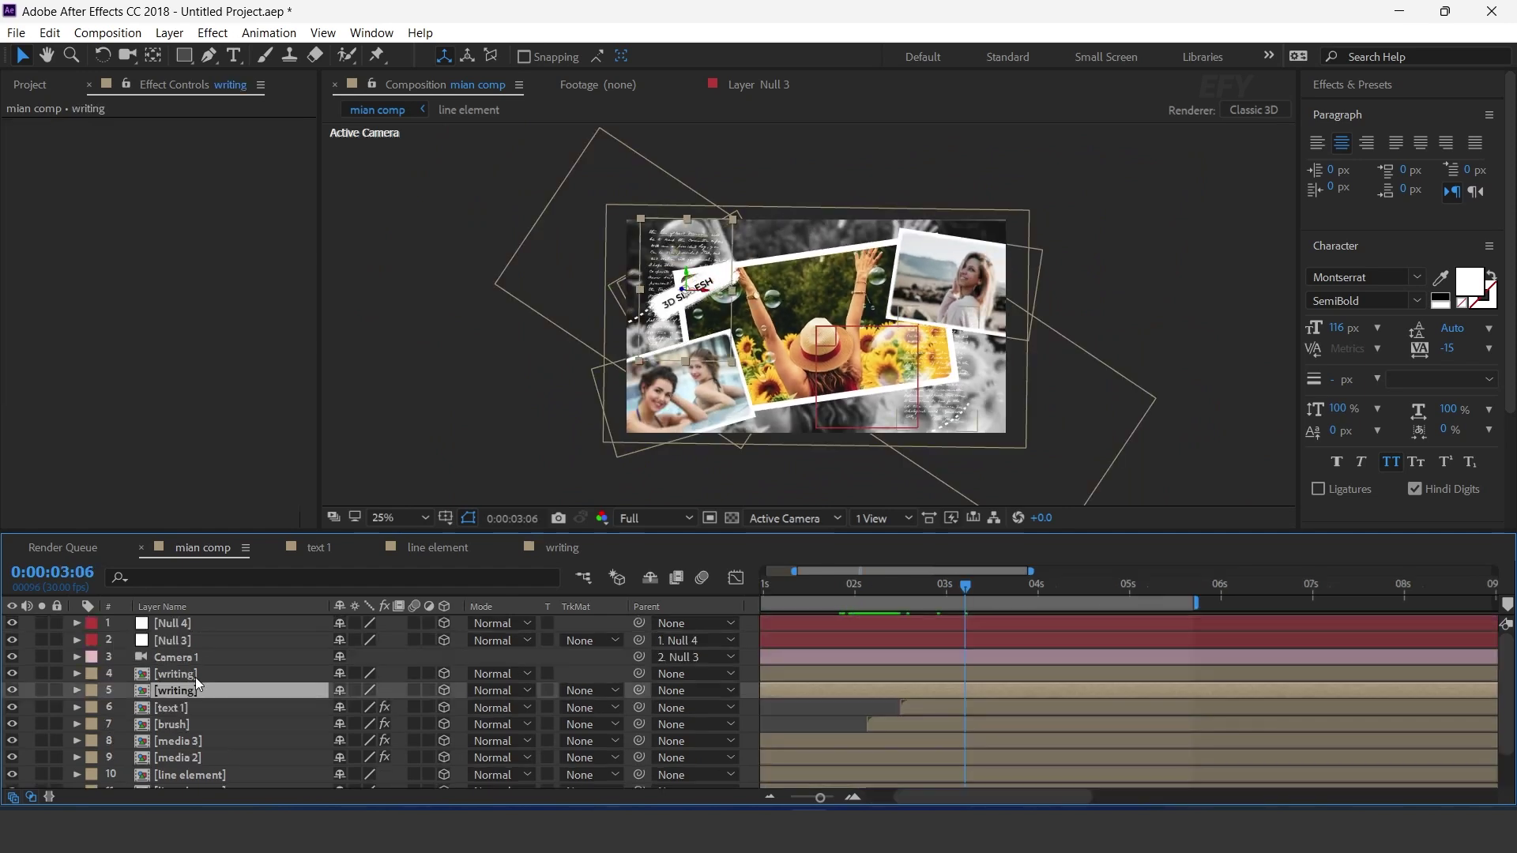
shift+click(821, 682)
drag(819, 689, 1043, 690)
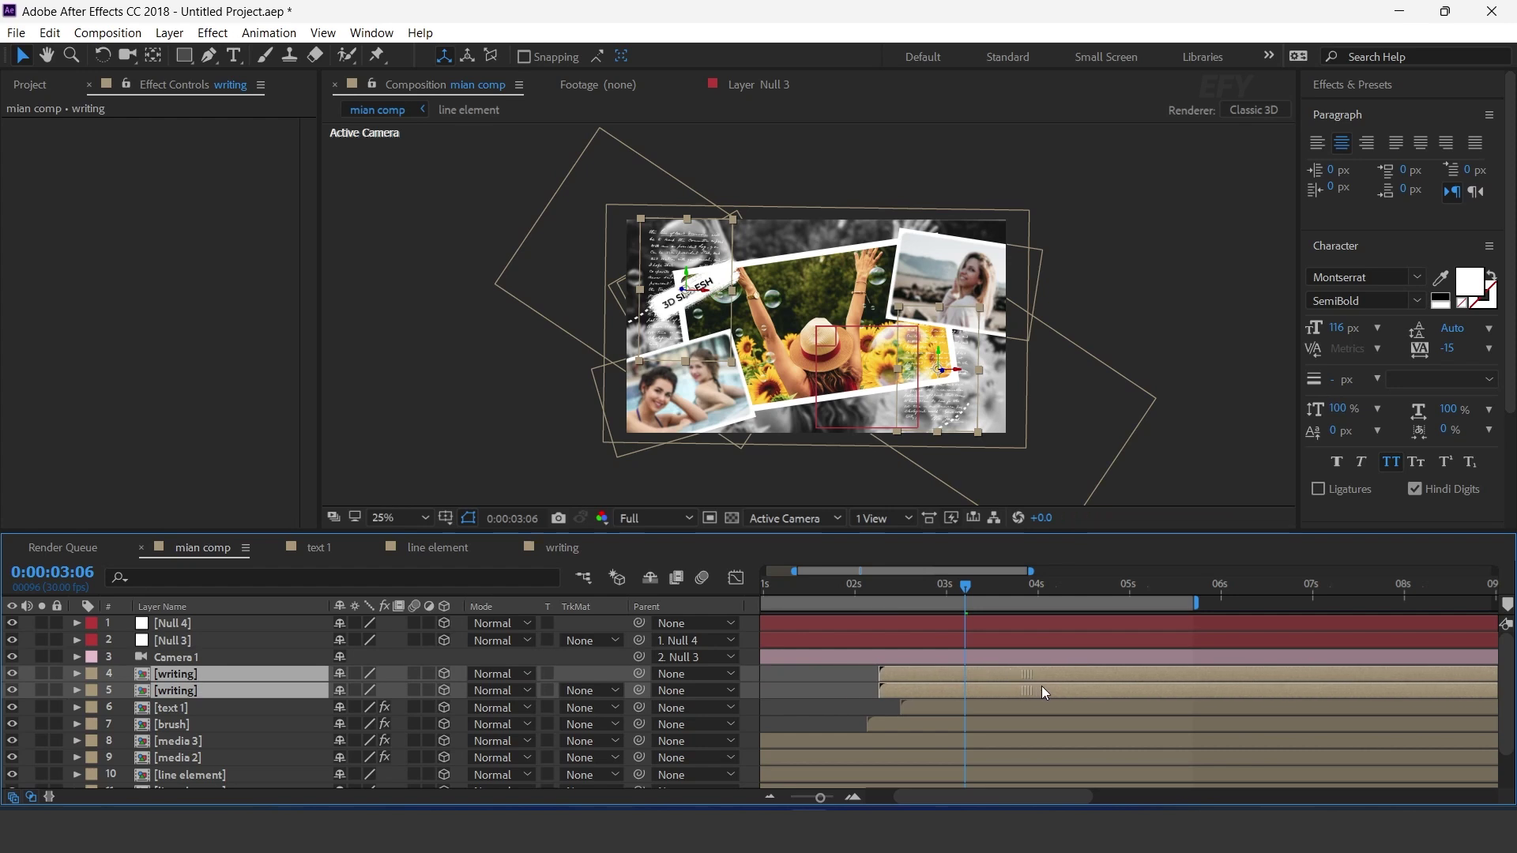
click(892, 681)
click(887, 584)
key(space)
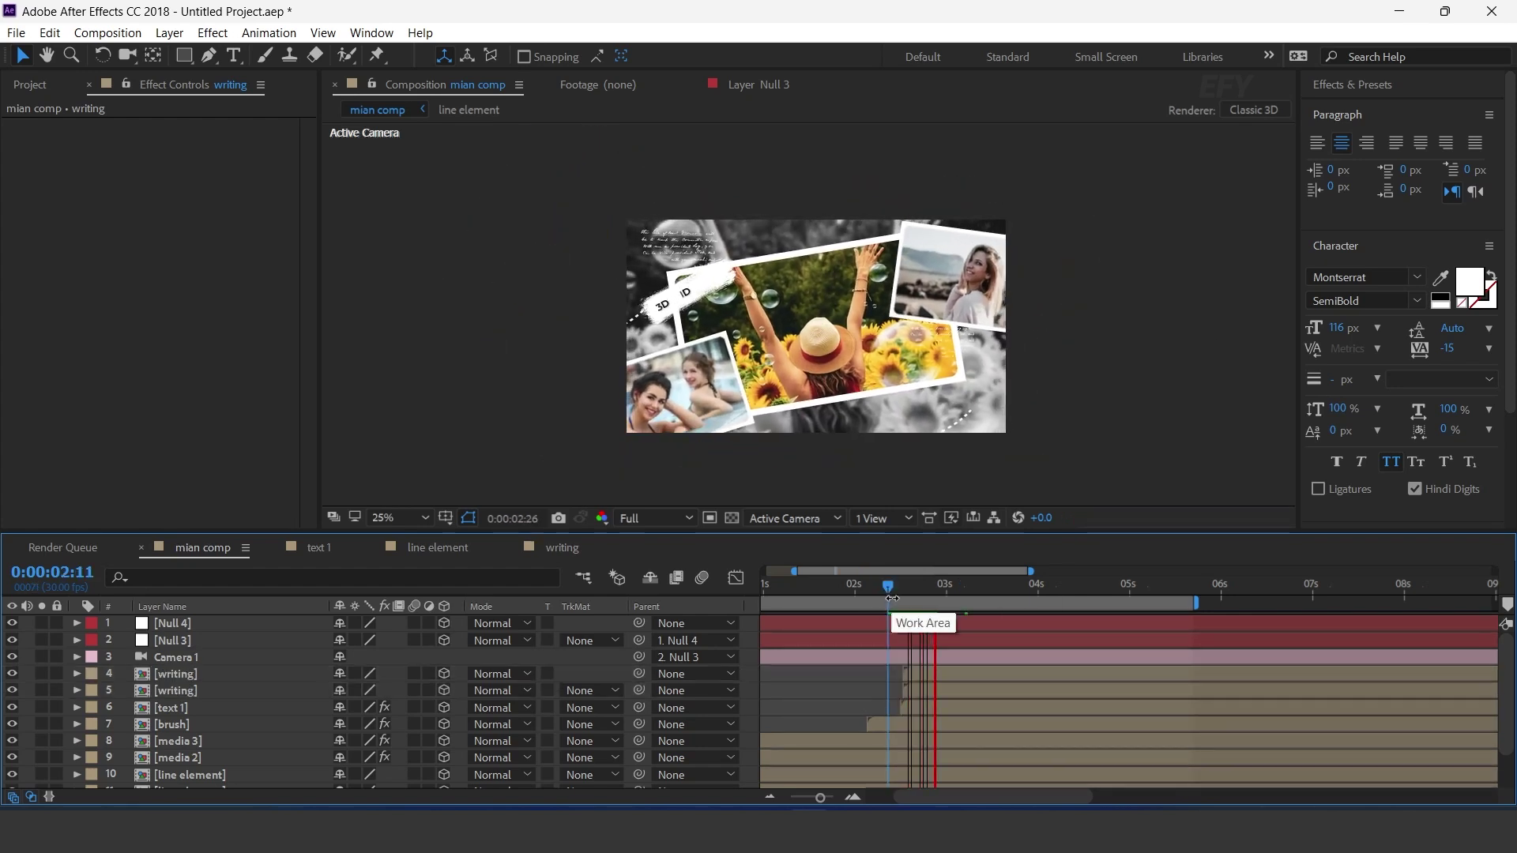
key(space)
- Stagger the upper writing layer to start at about 0:00:02:24 and preview the result
drag(926, 676, 949, 676)
click(890, 583)
key(space)
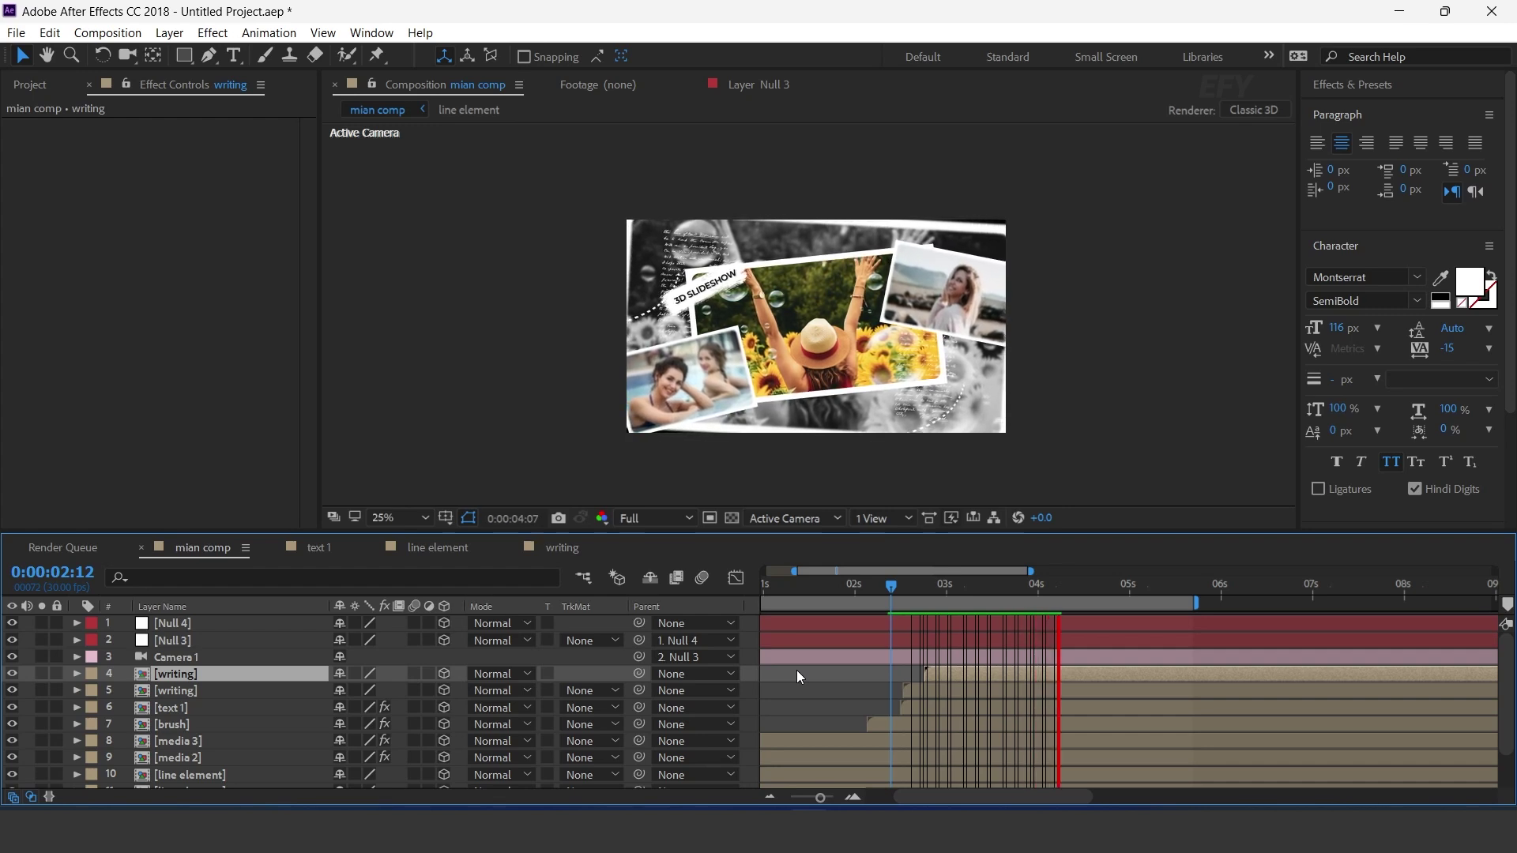
click(1073, 591)
- Ease Null 4's Position keyframe at about 0:00:02:28 and place the following one at about 0:00:04:18
click(1072, 633)
shift+click(1072, 623)
key(u)
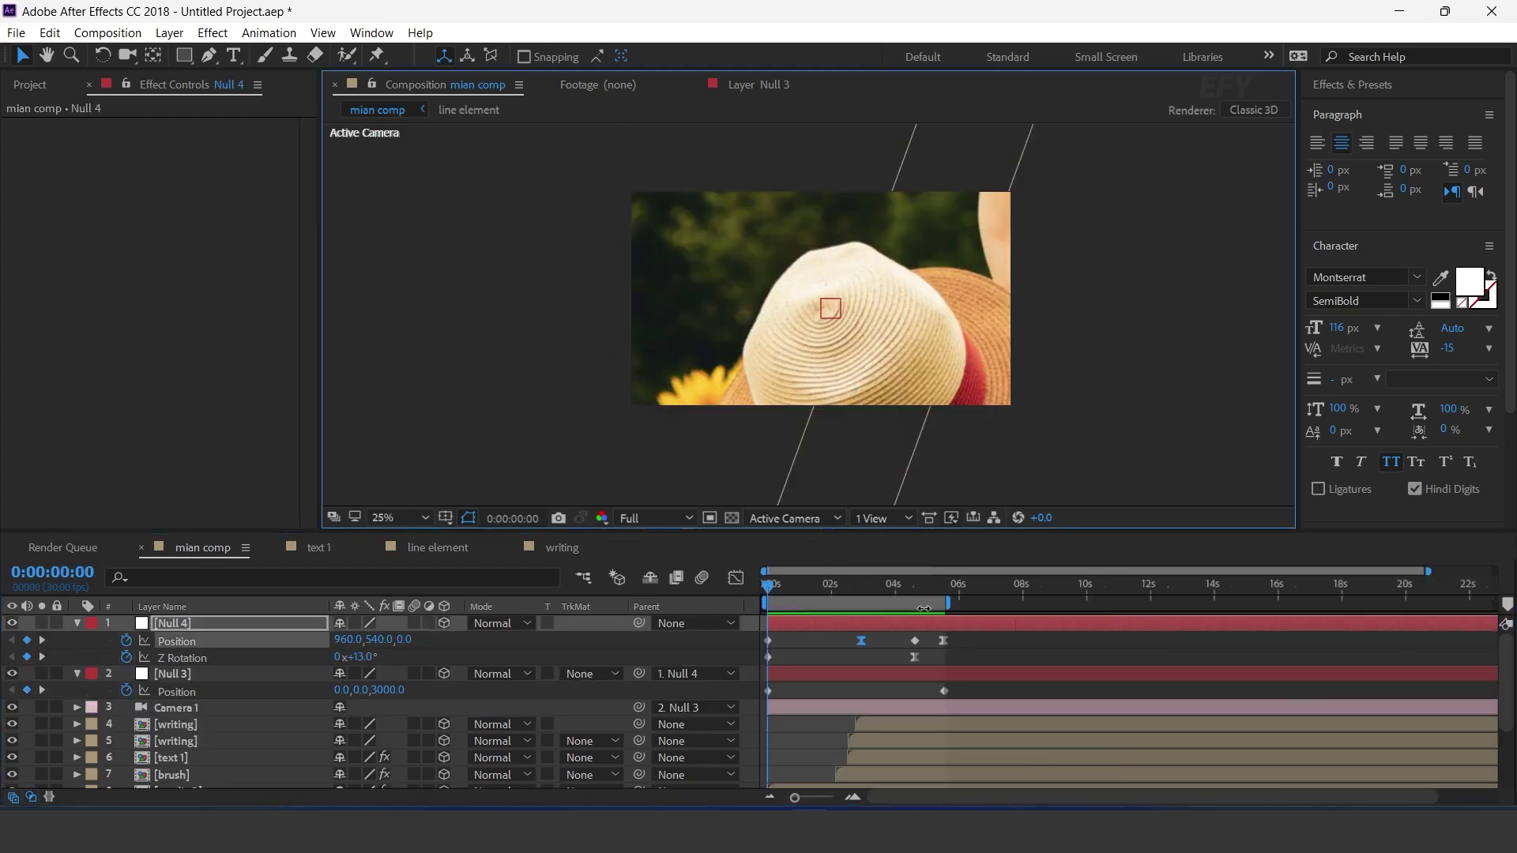
click(108, 581)
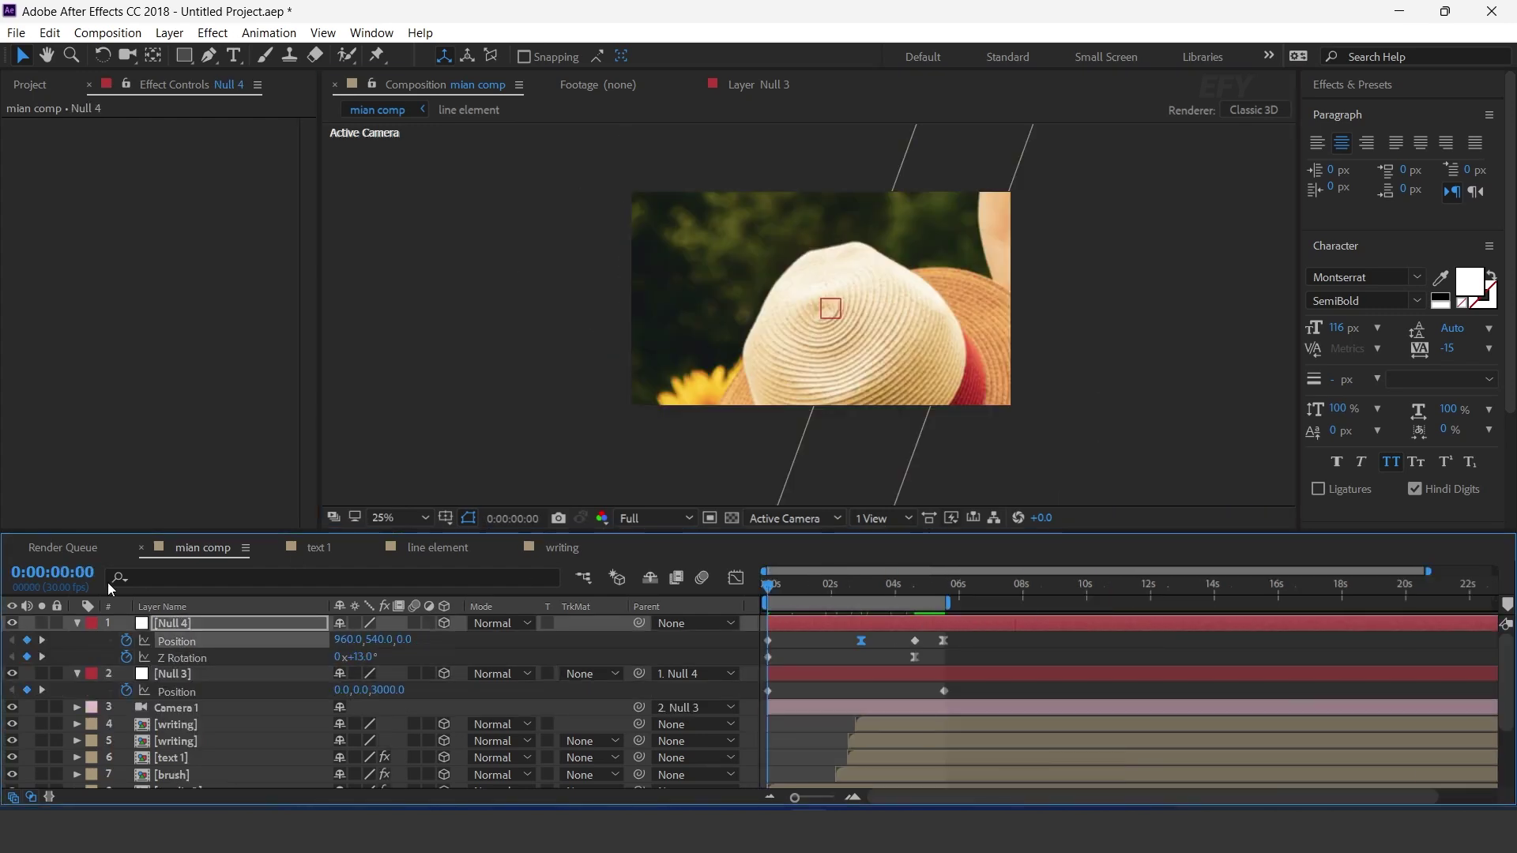
- Start keyframing Camera 1's Blur Level at 0:00:00:00 with a value of 780%
click(190, 673)
click(66, 706)
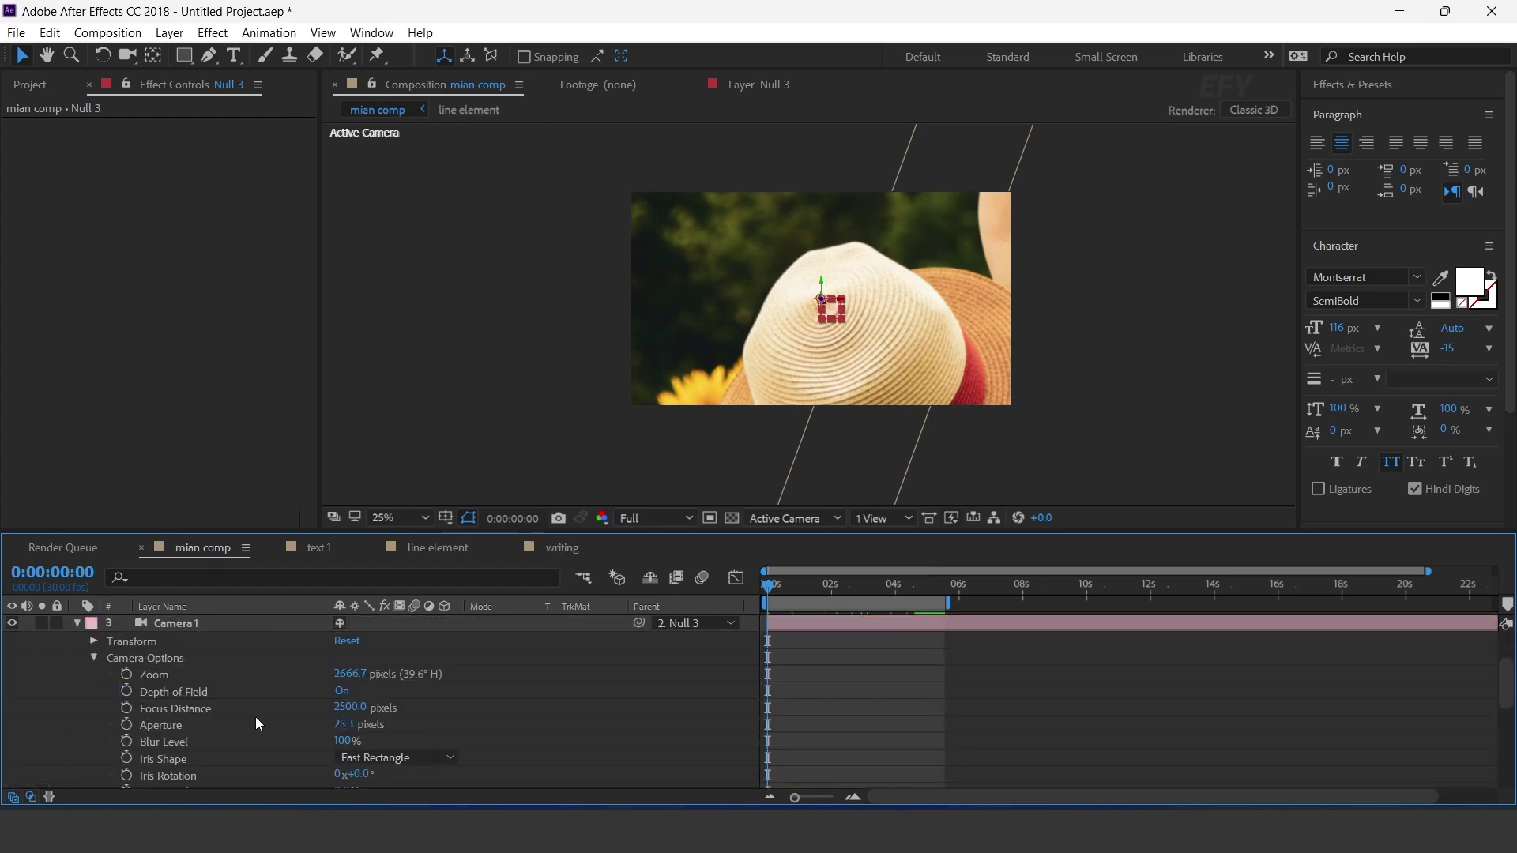
click(187, 738)
click(127, 742)
drag(340, 743, 1011, 736)
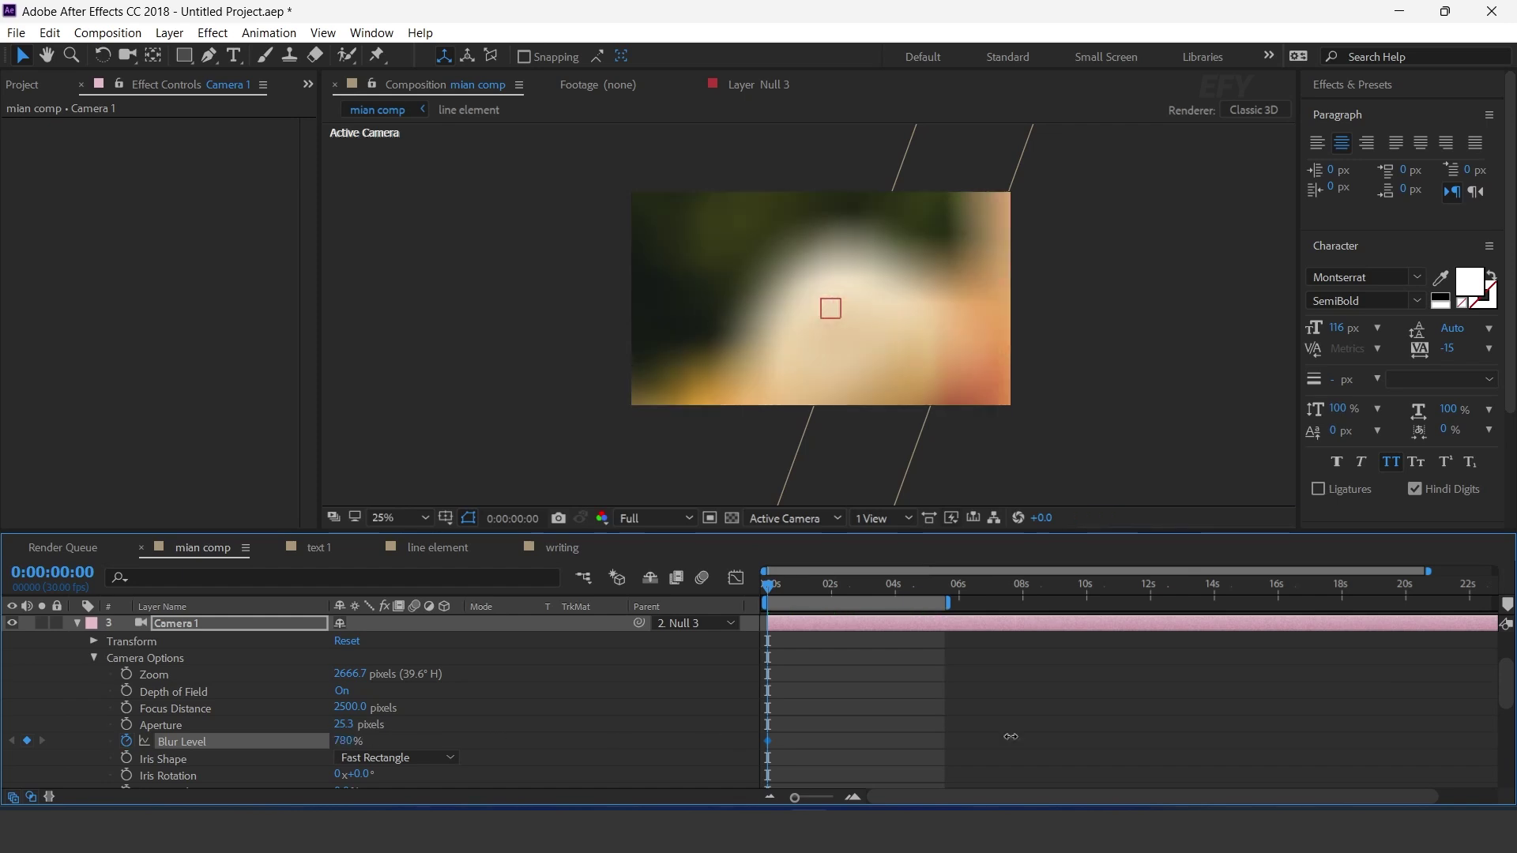
- Keyframe progressively lower Blur Level values on Camera 1 at 0:00:00:10 and about 0:00:00:25, and preview the focus change
key(equal)
drag(768, 585, 789, 585)
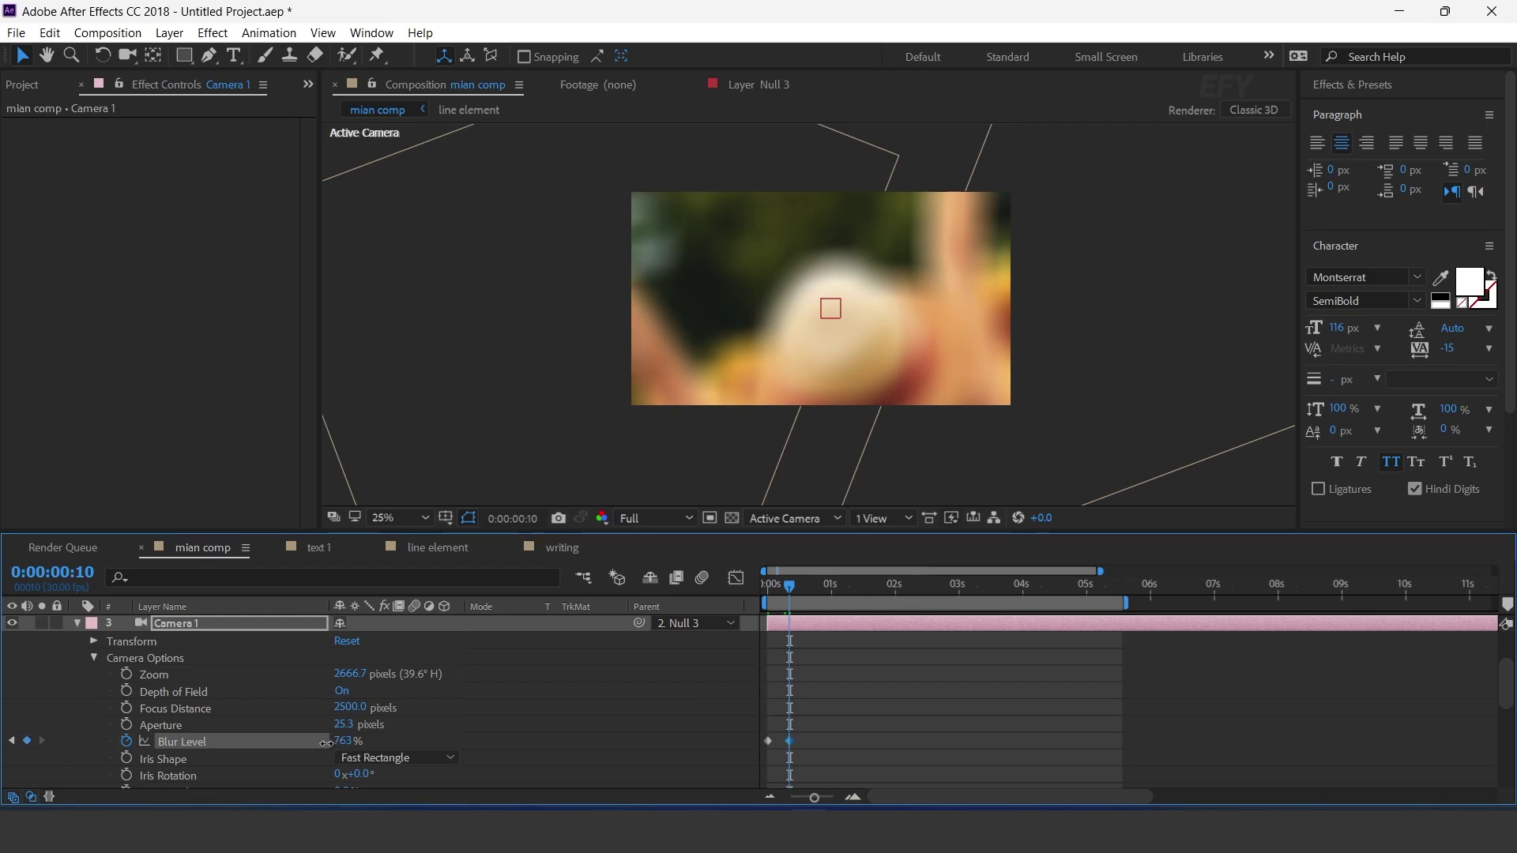
drag(325, 744, 170, 756)
drag(793, 591, 822, 591)
drag(346, 740, 246, 750)
key(space)
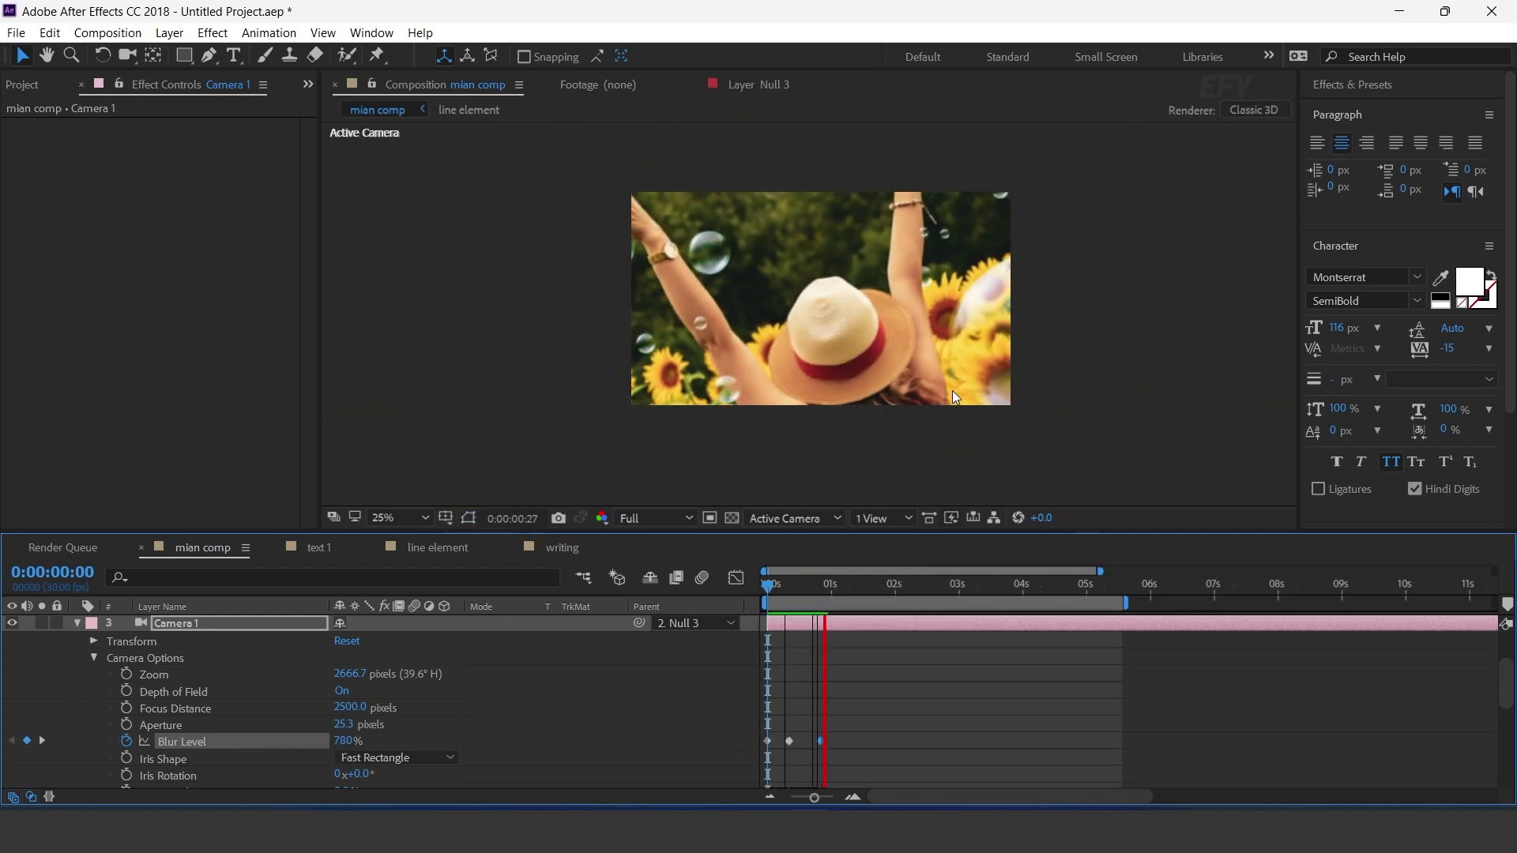
- Keyframe Camera 1's Blur Level at 100% at about 0:00:01:15 and preview from the start
drag(841, 585, 863, 585)
click(345, 742)
text(780)
key(Return)
key(space)
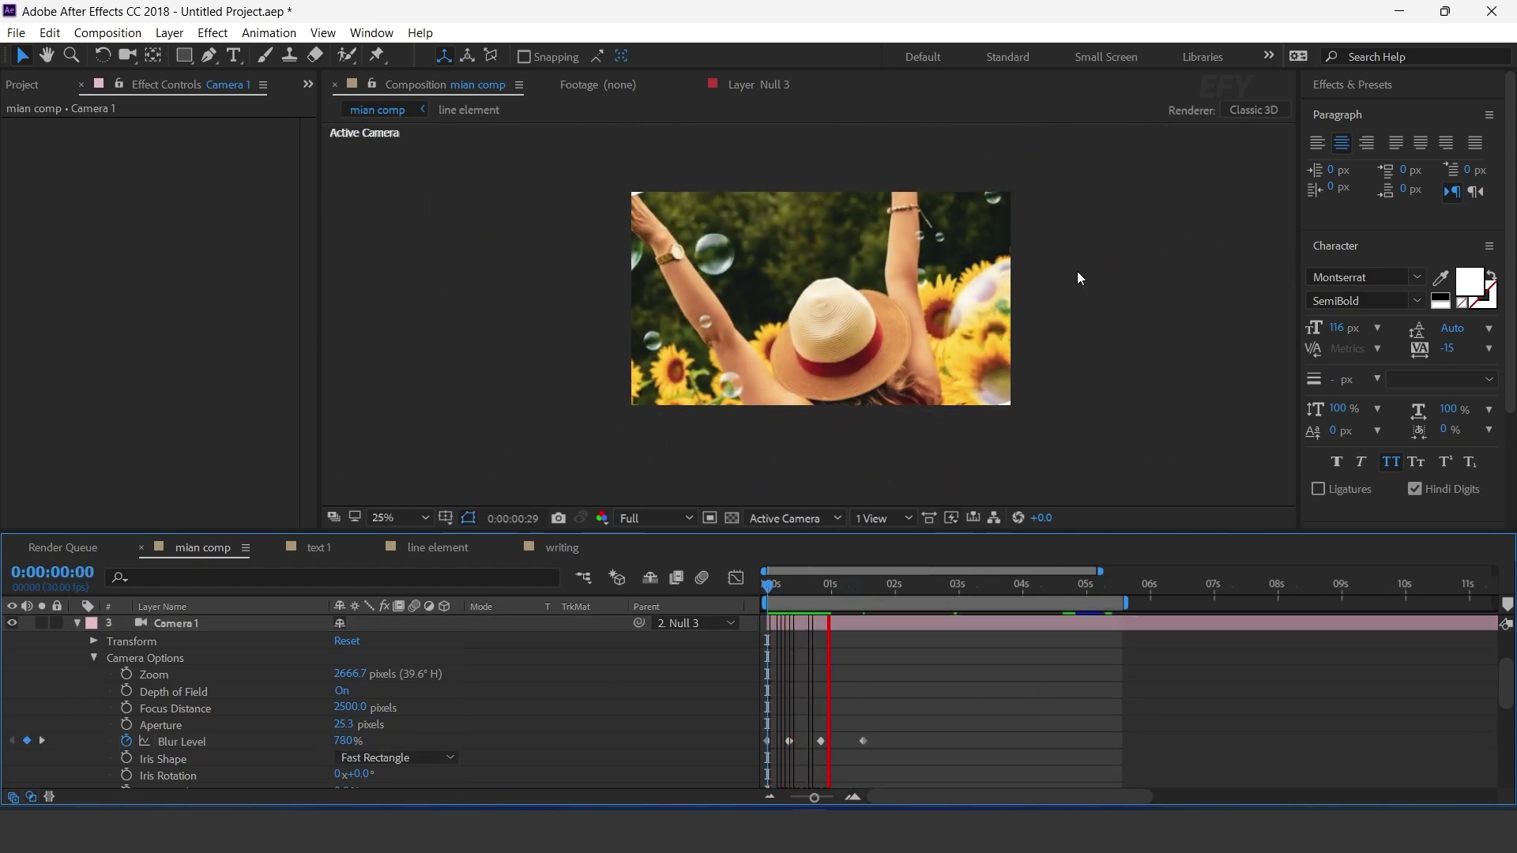
key(space)
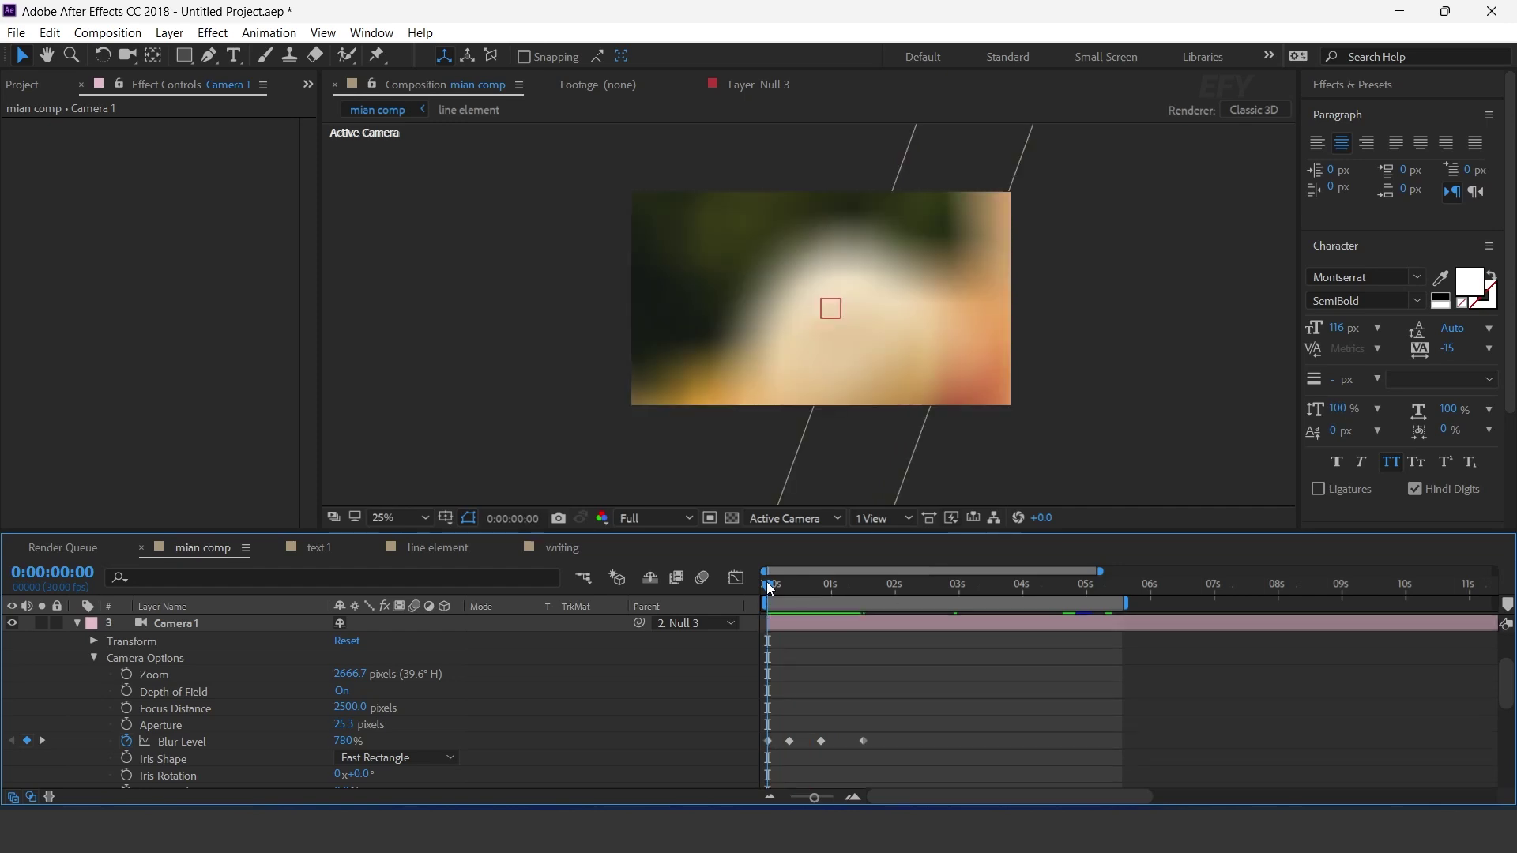
- Shift the last three Blur Level keyframes to begin at about 0:00:00:20, preview the animation at half resolution, and collapse Camera 1
drag(946, 703, 790, 756)
click(799, 743)
drag(937, 718, 810, 742)
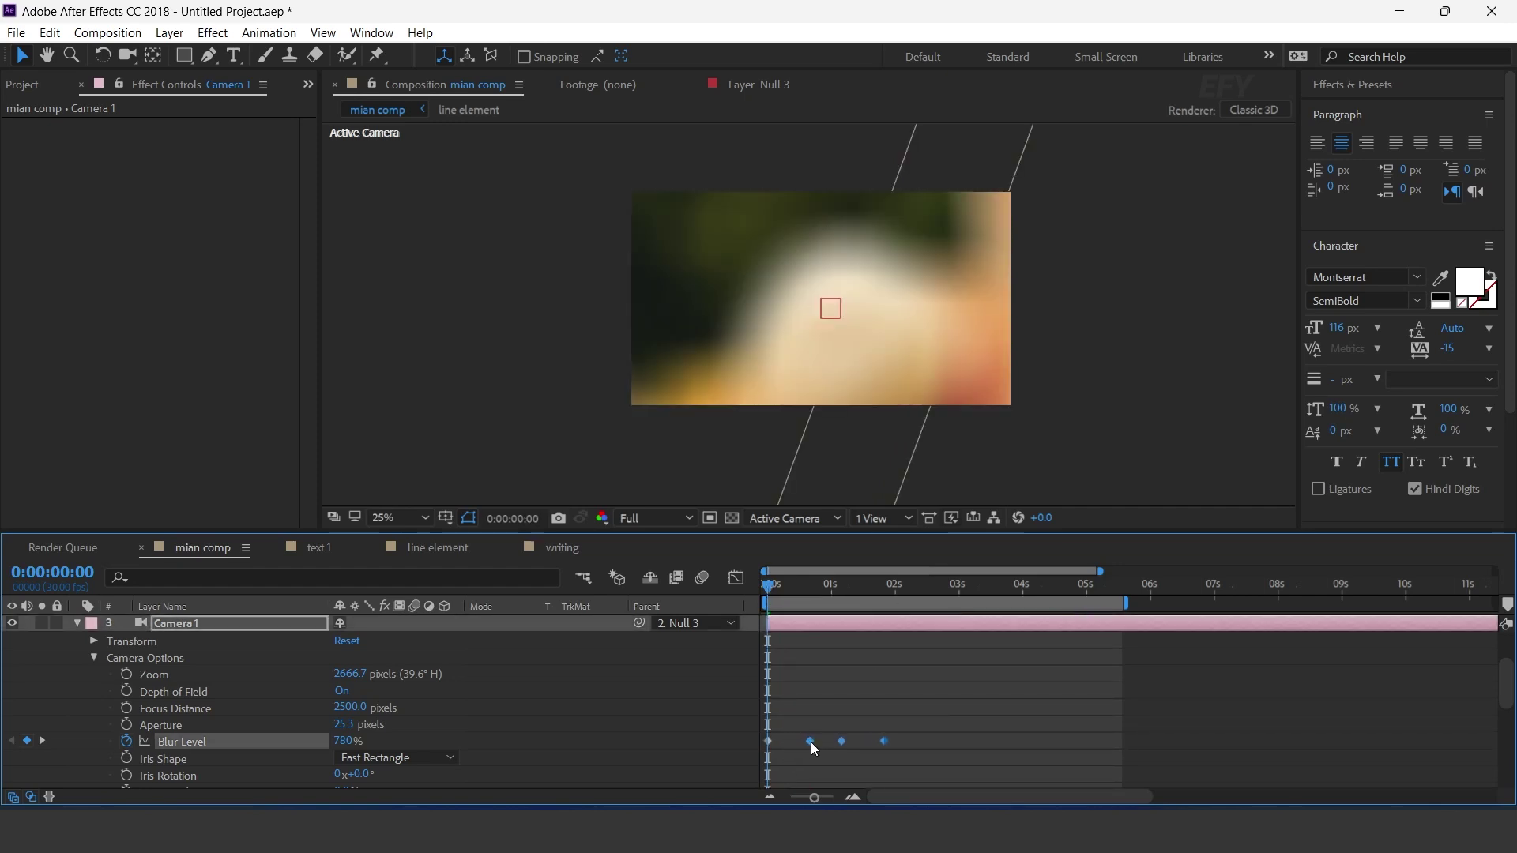
click(996, 713)
key(space)
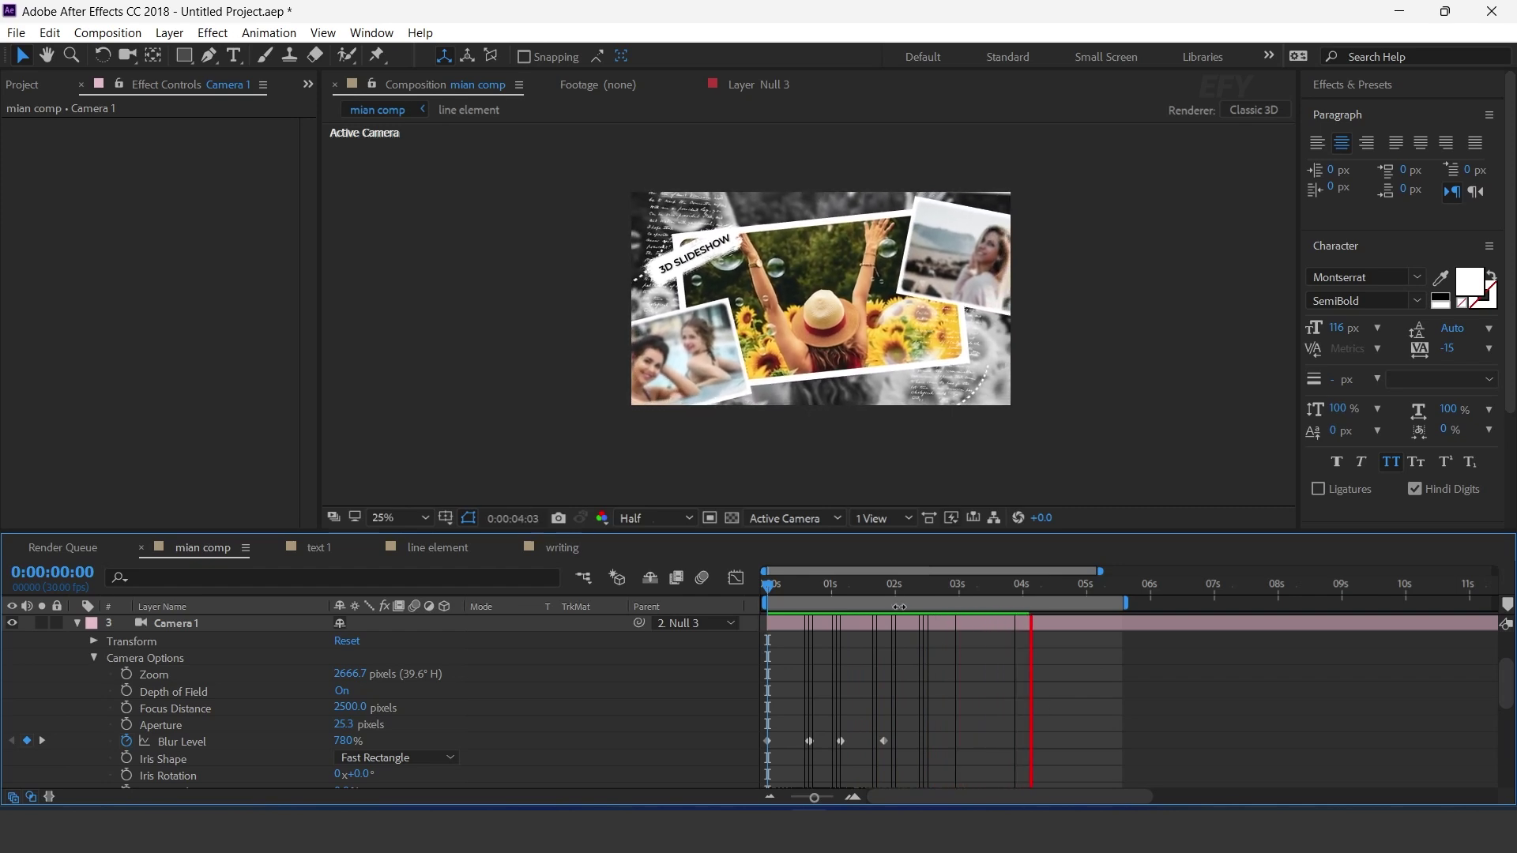
drag(893, 588, 961, 588)
key(space)
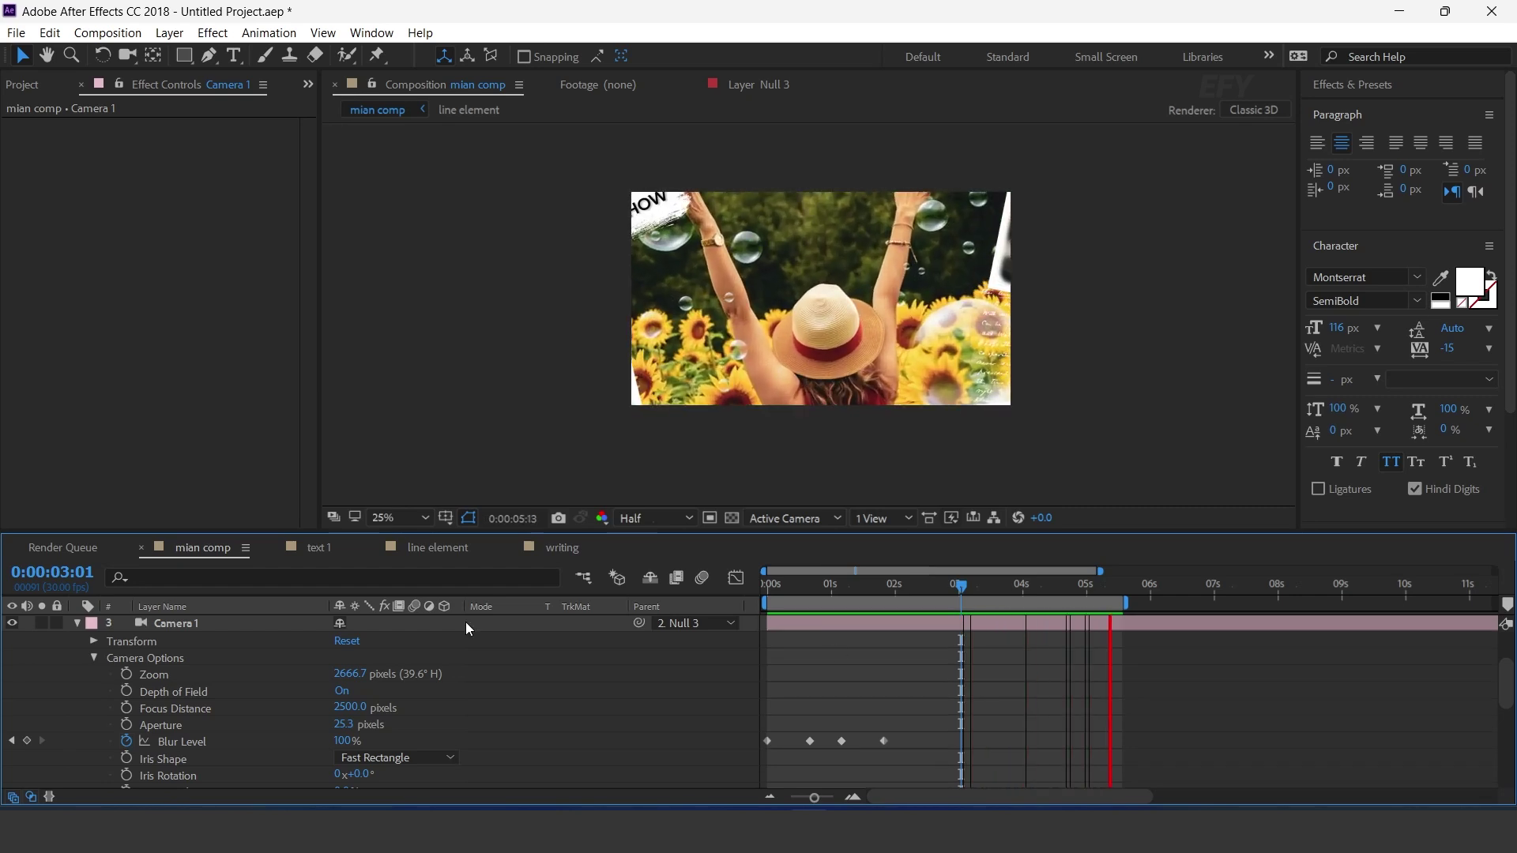
key(space)
click(77, 625)
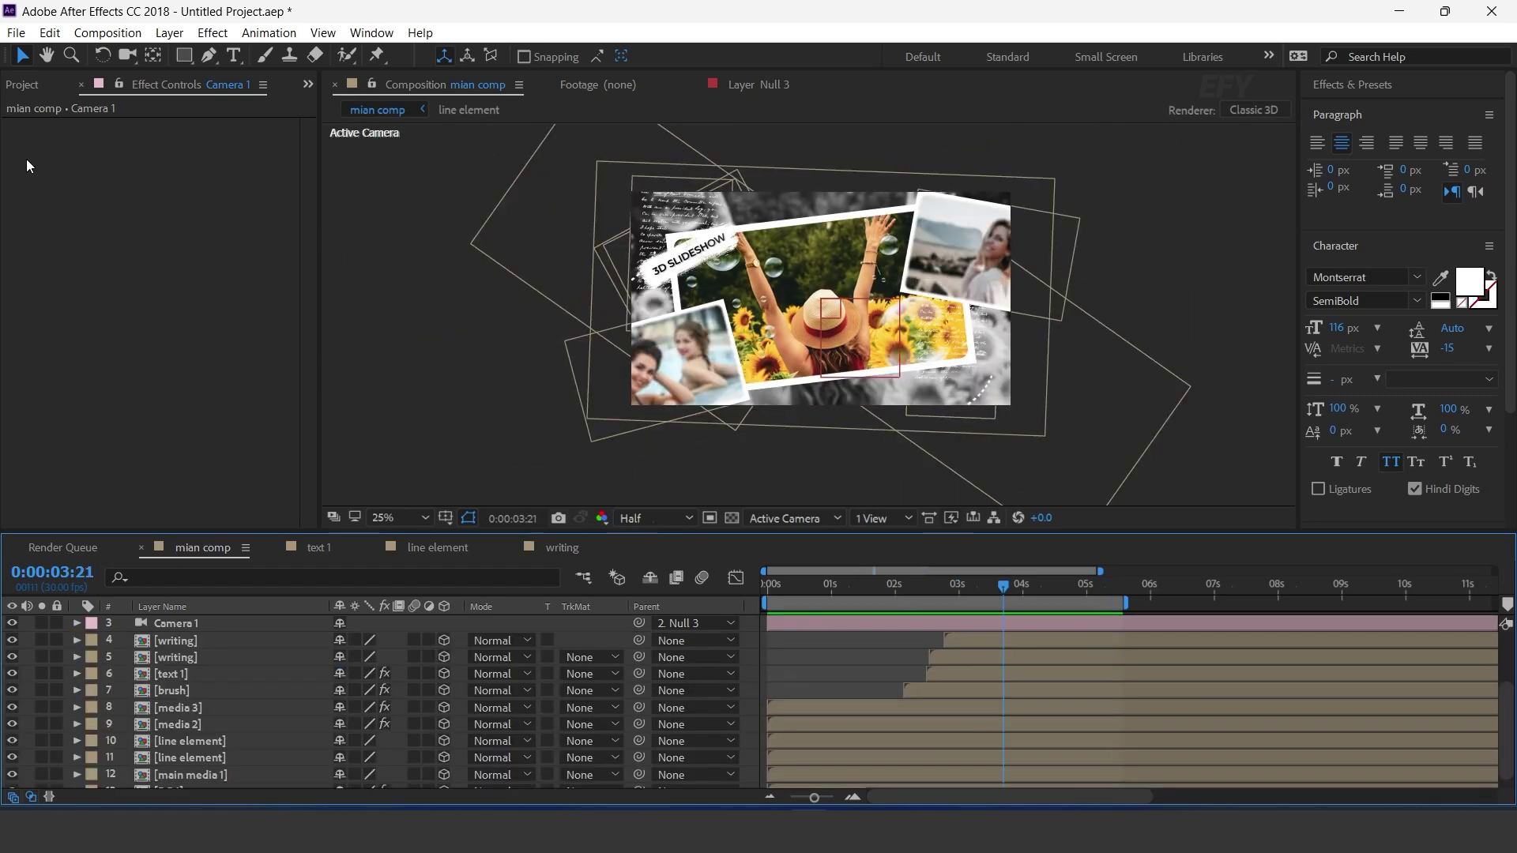
- Add Light Leak 06.mp4 from the elements folder as the topmost layer of mian comp
click(21, 85)
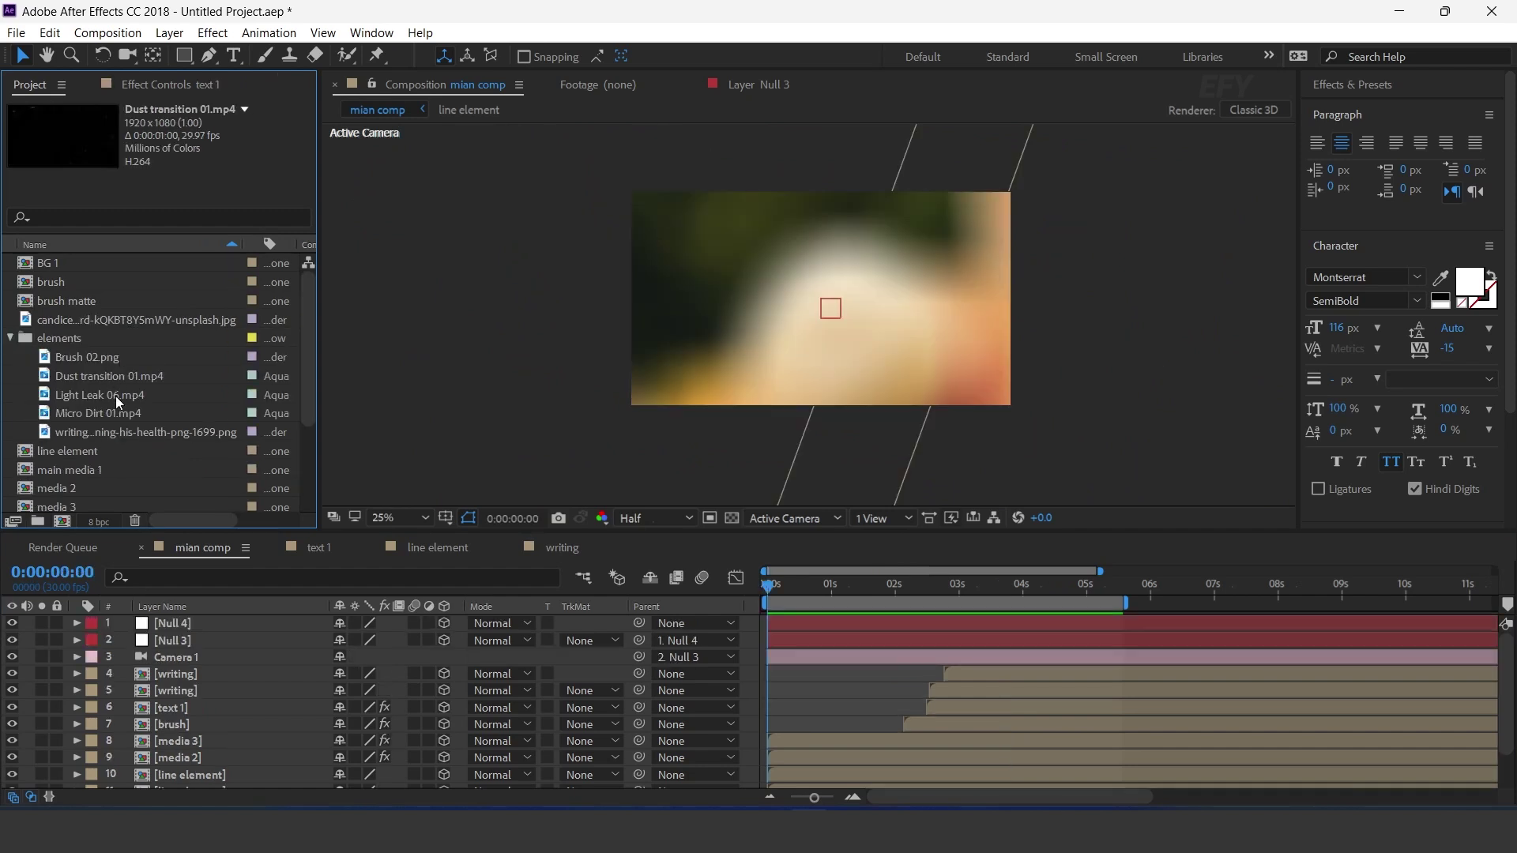
drag(221, 632, 229, 626)
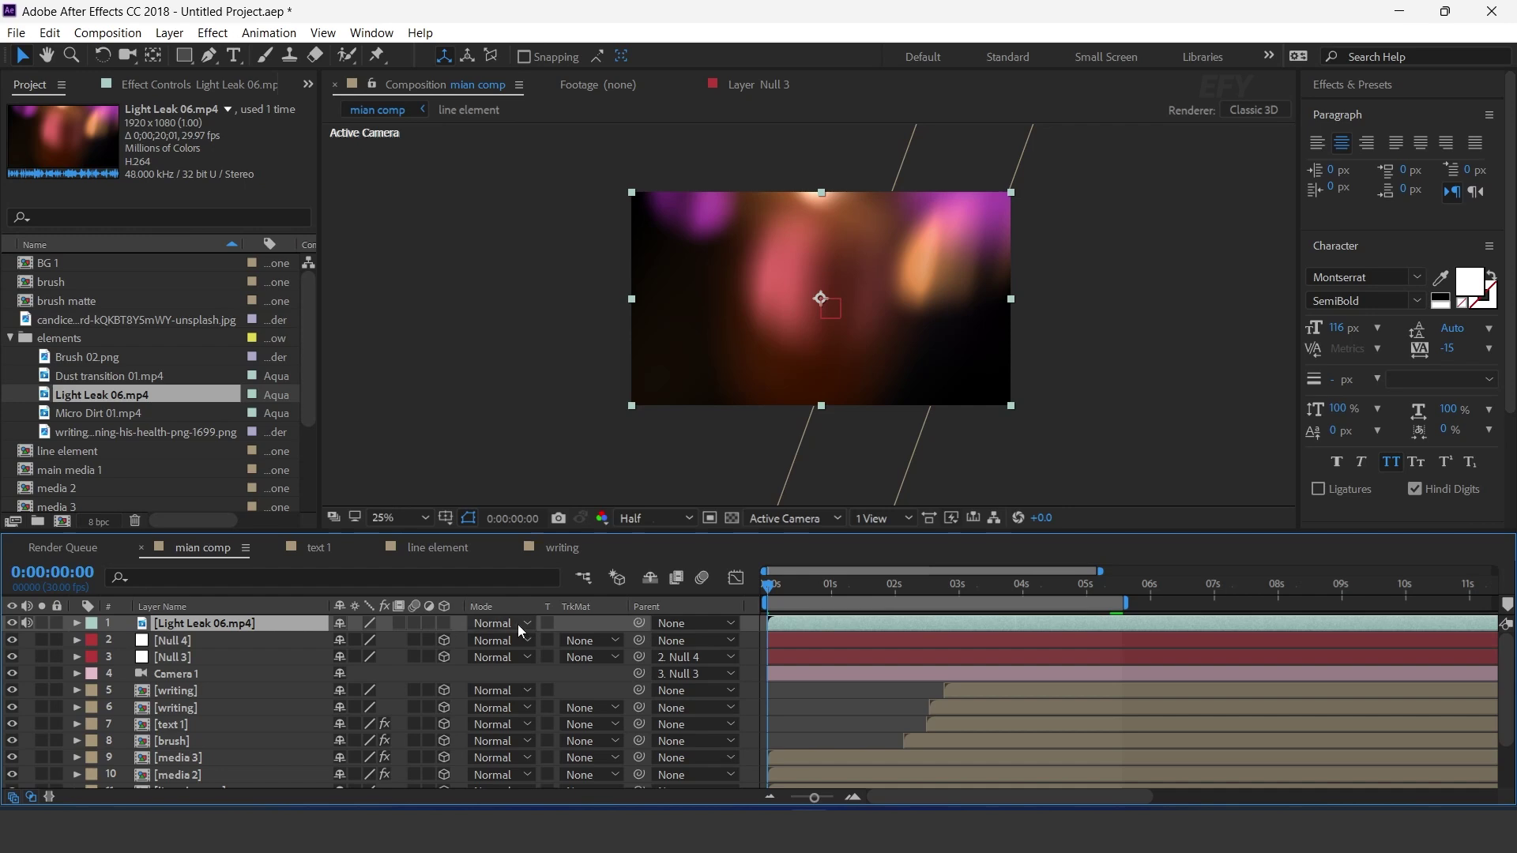
- Set the Light Leak 06.mp4 layer's blending mode to Screen and scrub through the timeline to check the overlay
click(521, 628)
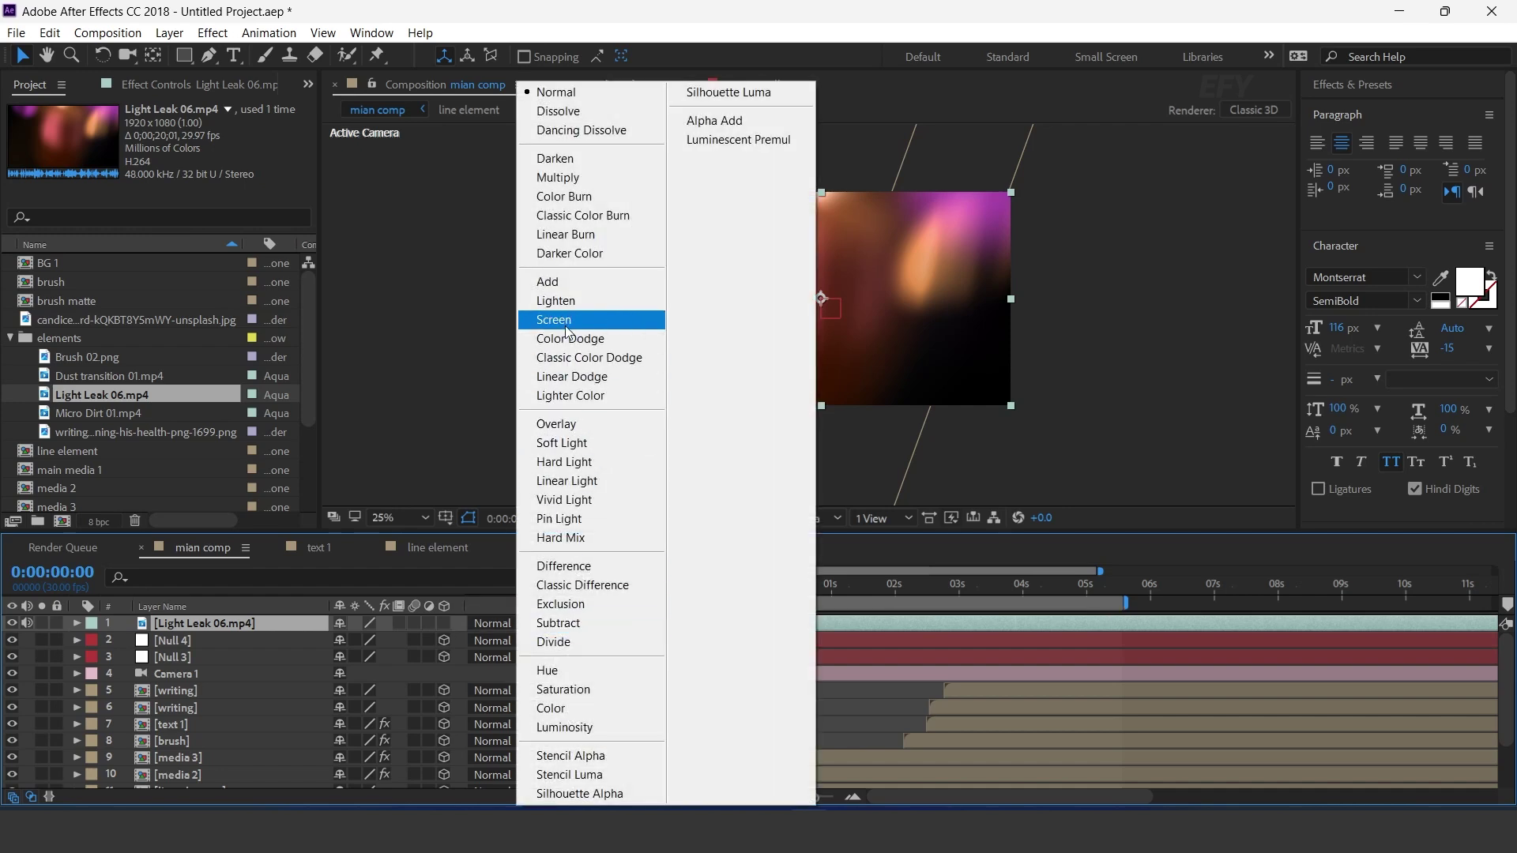
click(567, 321)
drag(776, 586, 1100, 591)
click(860, 587)
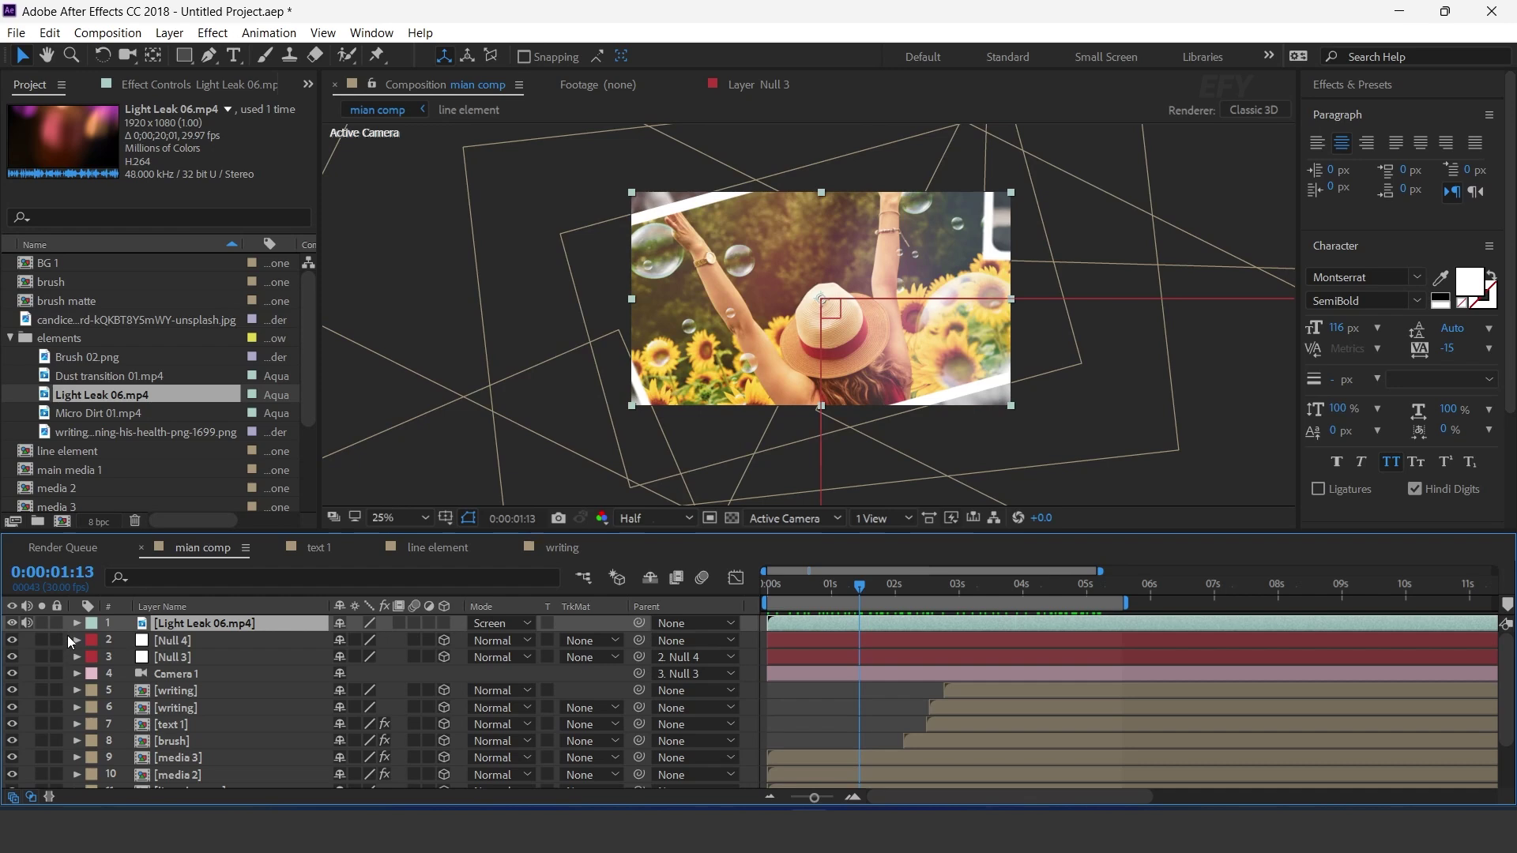
- Add Micro Dirt 01.mp4 from the elements folder as the topmost layer and set its blending mode to Screen
drag(97, 414, 175, 592)
drag(243, 627, 245, 626)
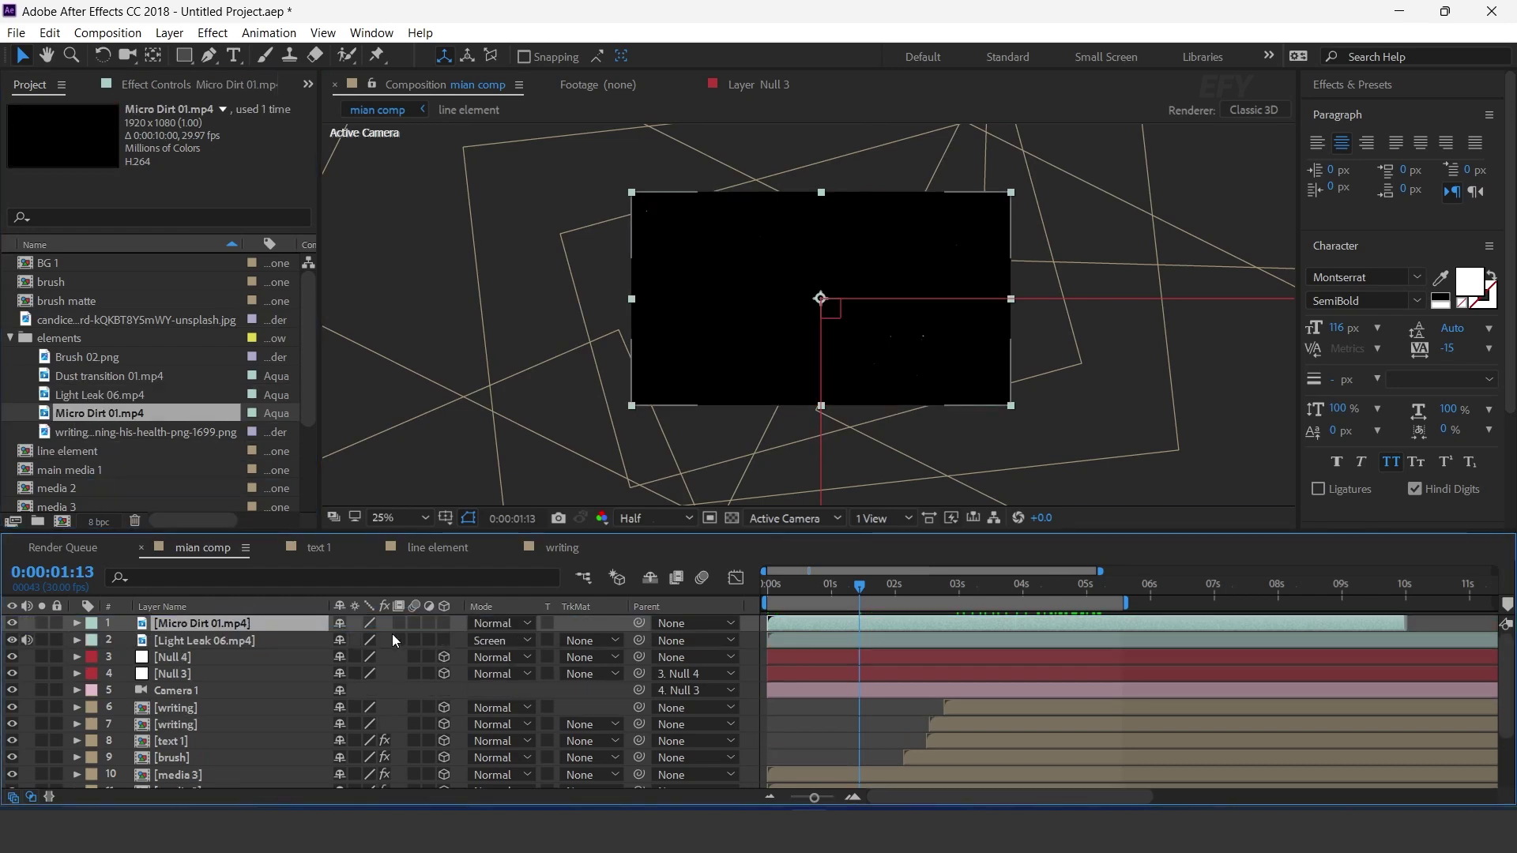
click(494, 624)
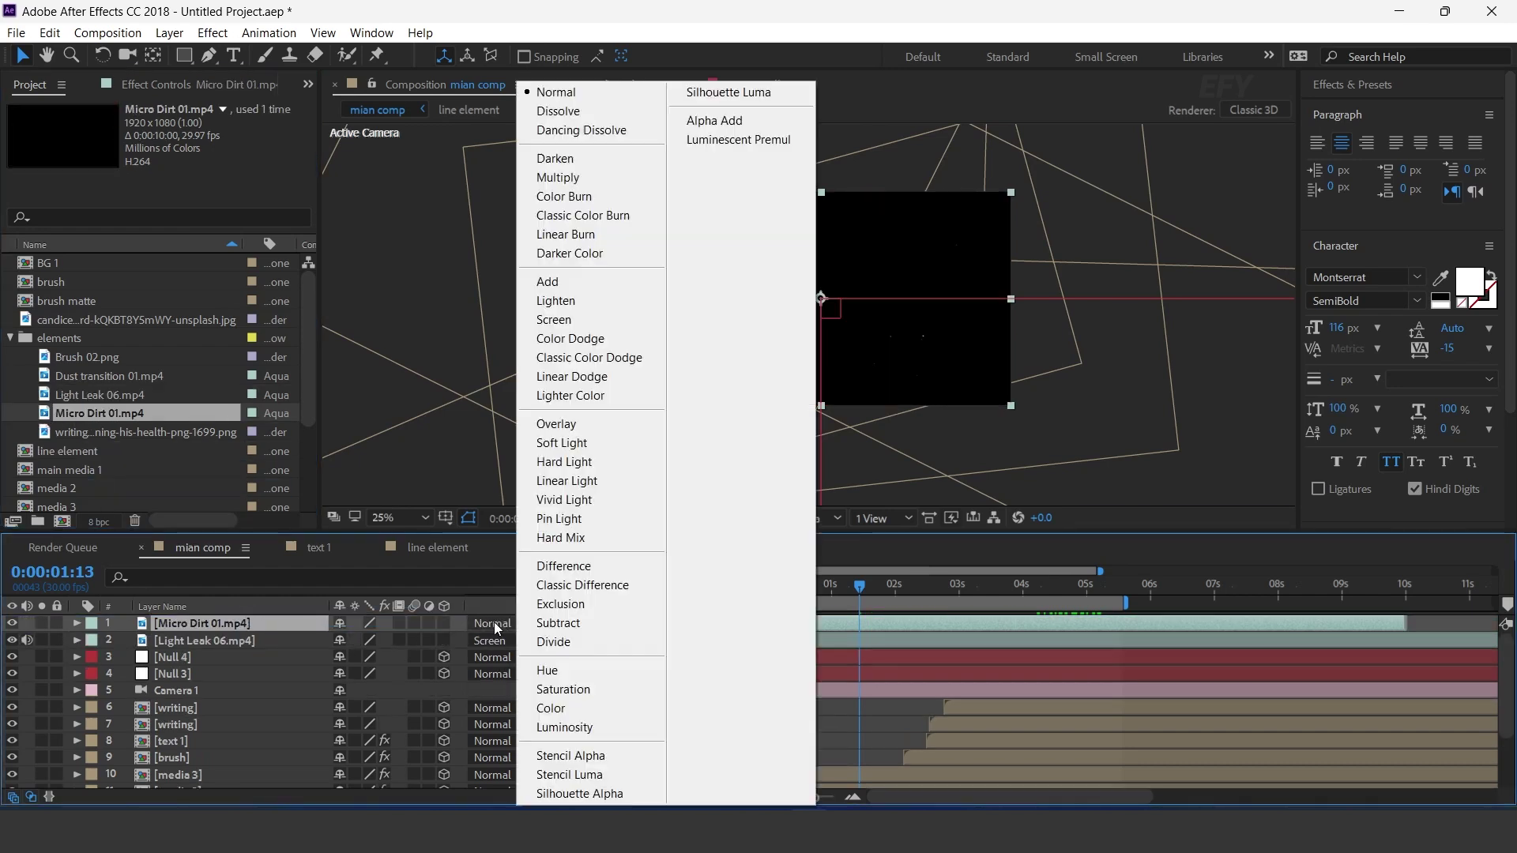
click(573, 320)
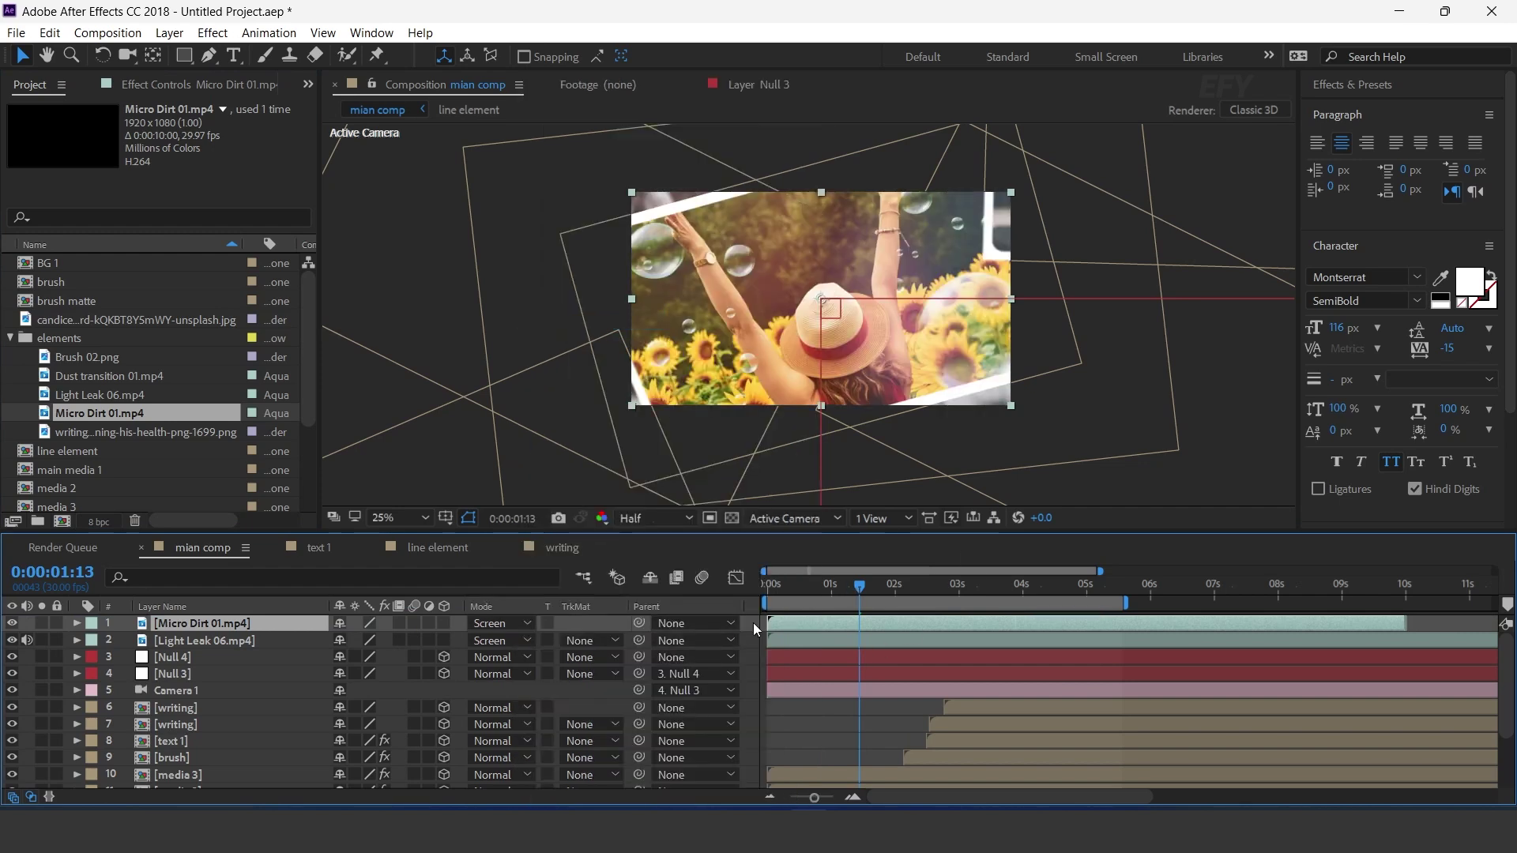
- Create an adjustment layer at the top of mian comp and apply the Curves effect to it
right_click(754, 630)
mouse_move(905, 421)
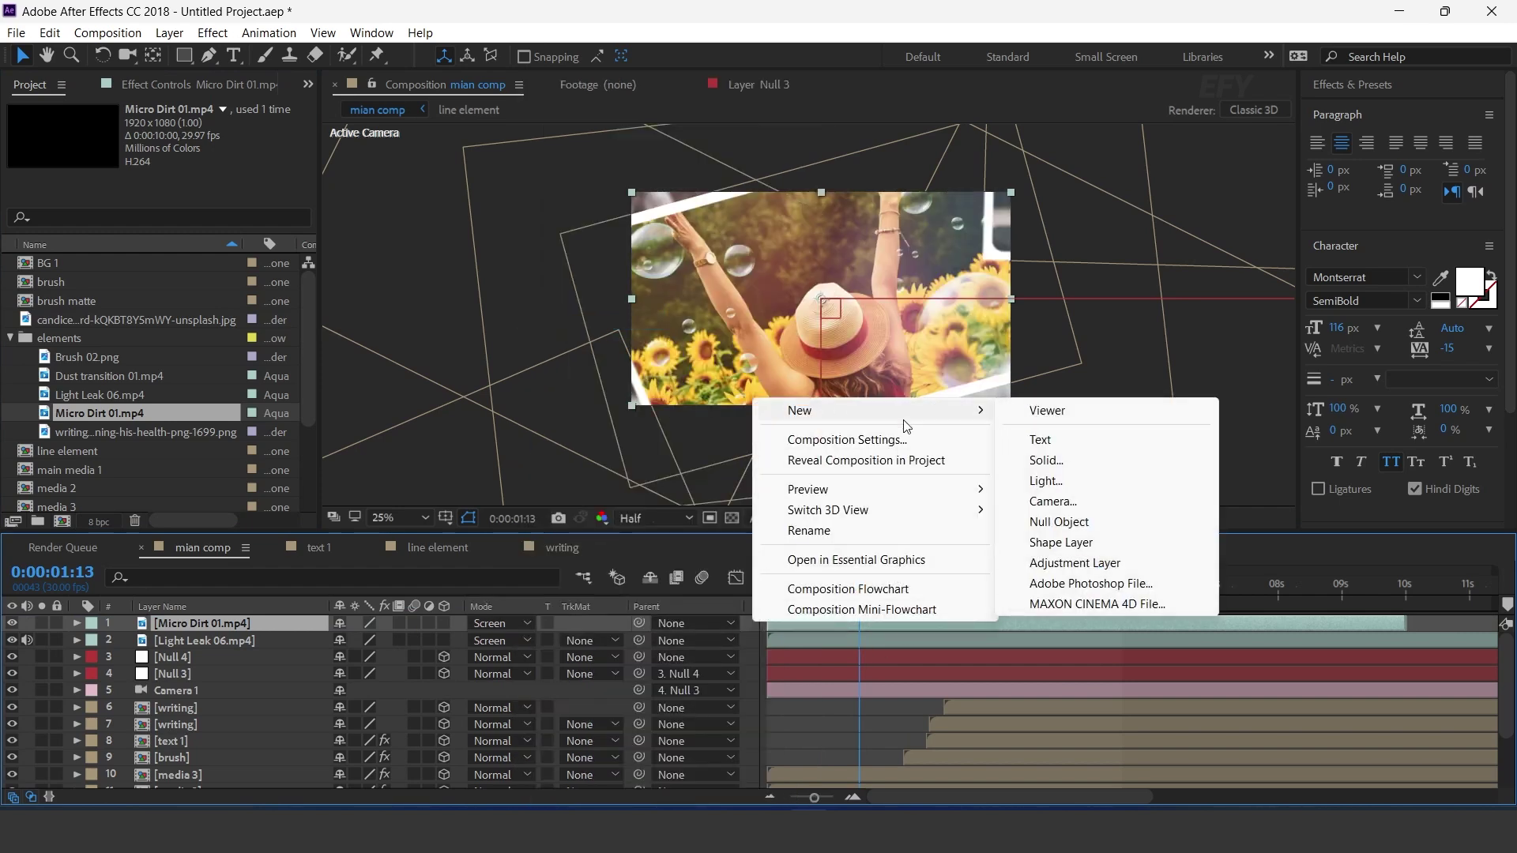
click(1098, 562)
key(ctrl+space)
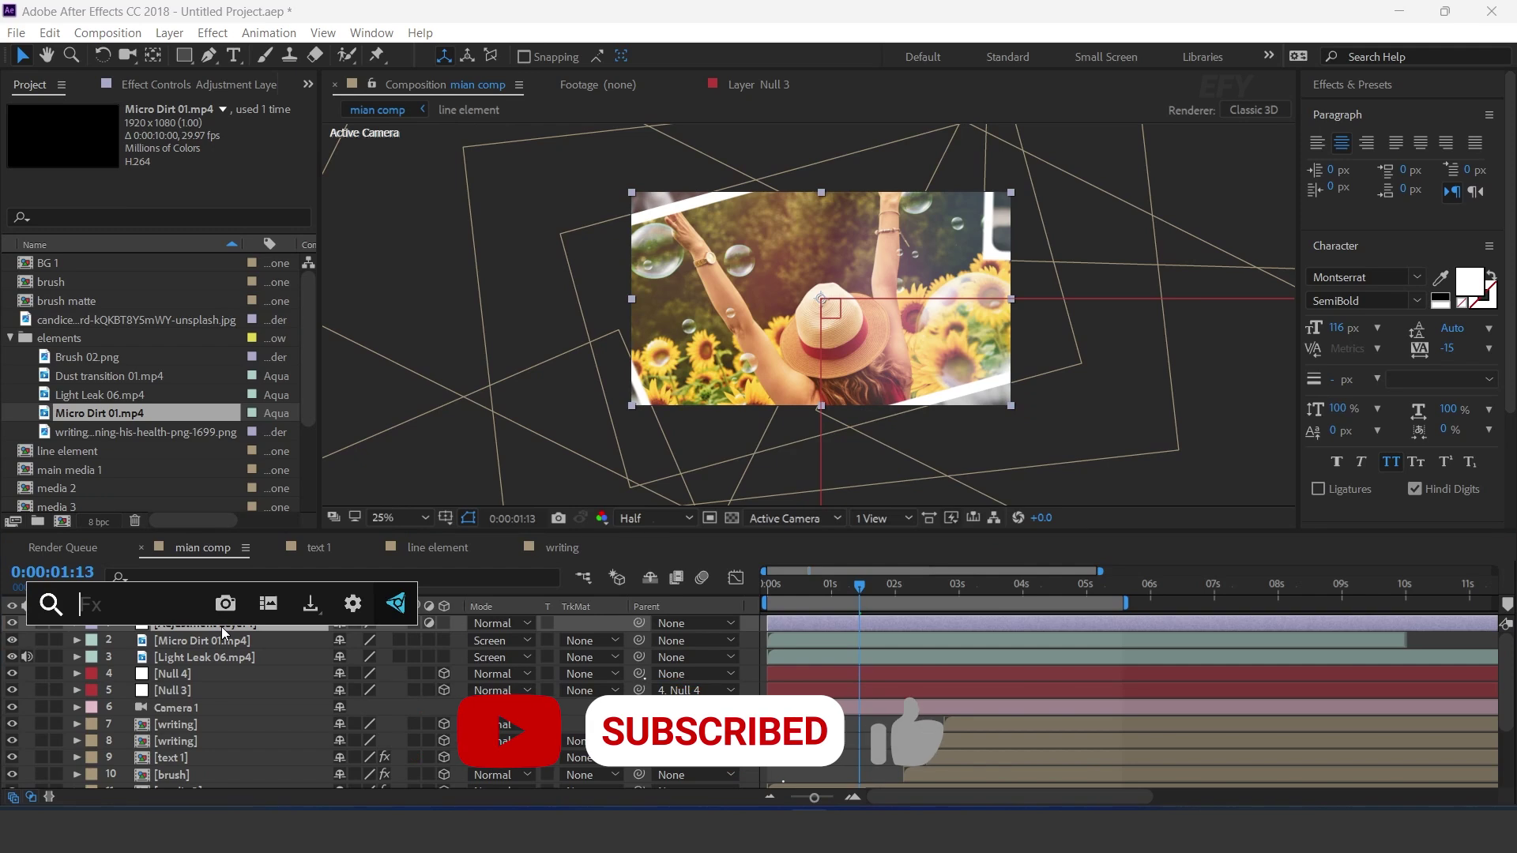
text(cu)
key(Return)
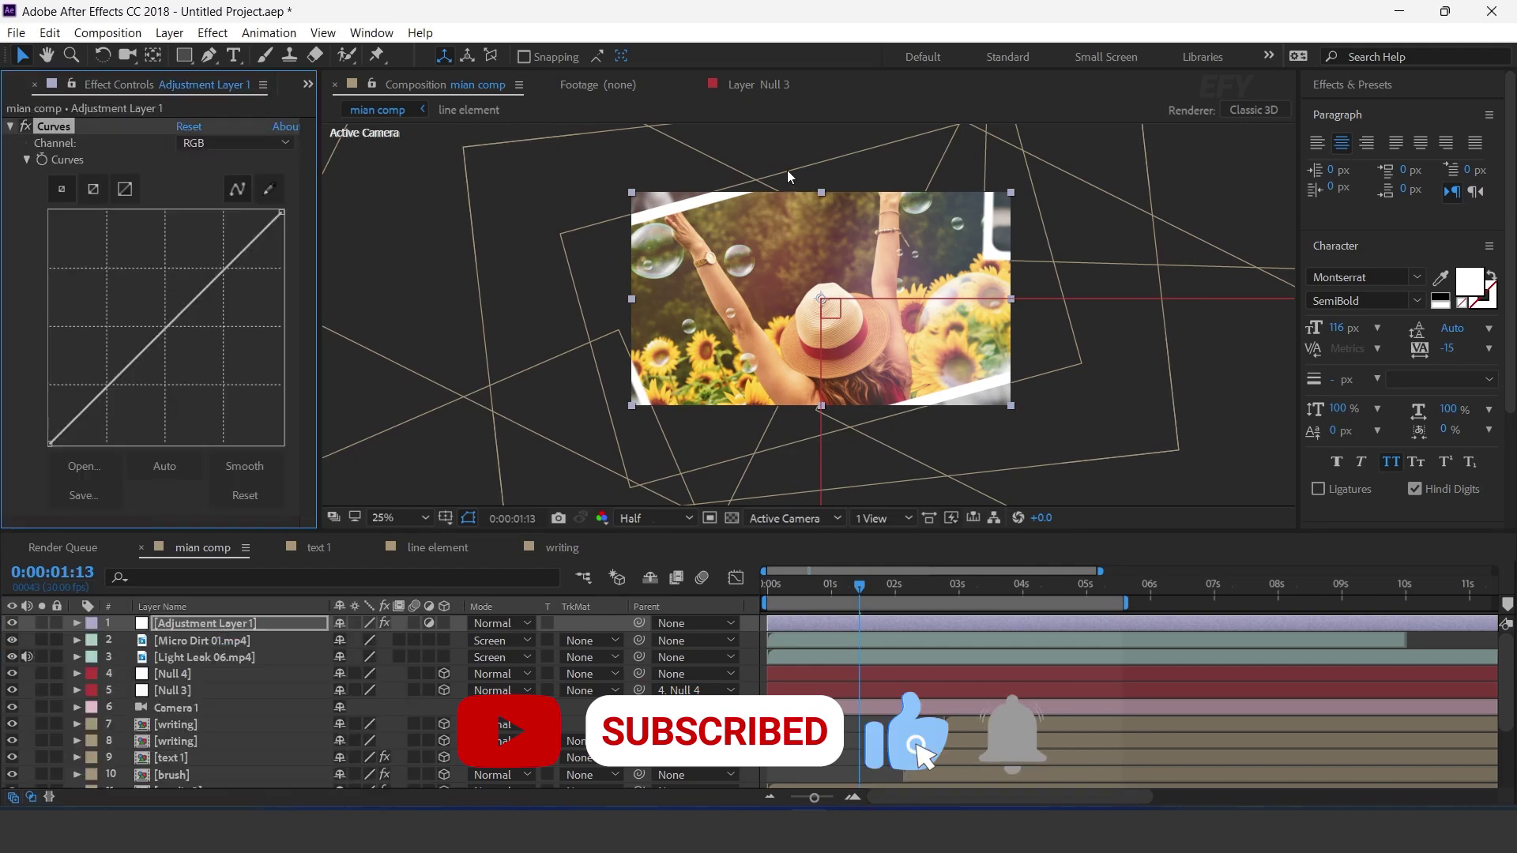
- Shape the adjustment layer's RGB curve into a gentle S with darker shadows and slightly brighter highlights, and preview the animation from the start
drag(99, 404, 103, 406)
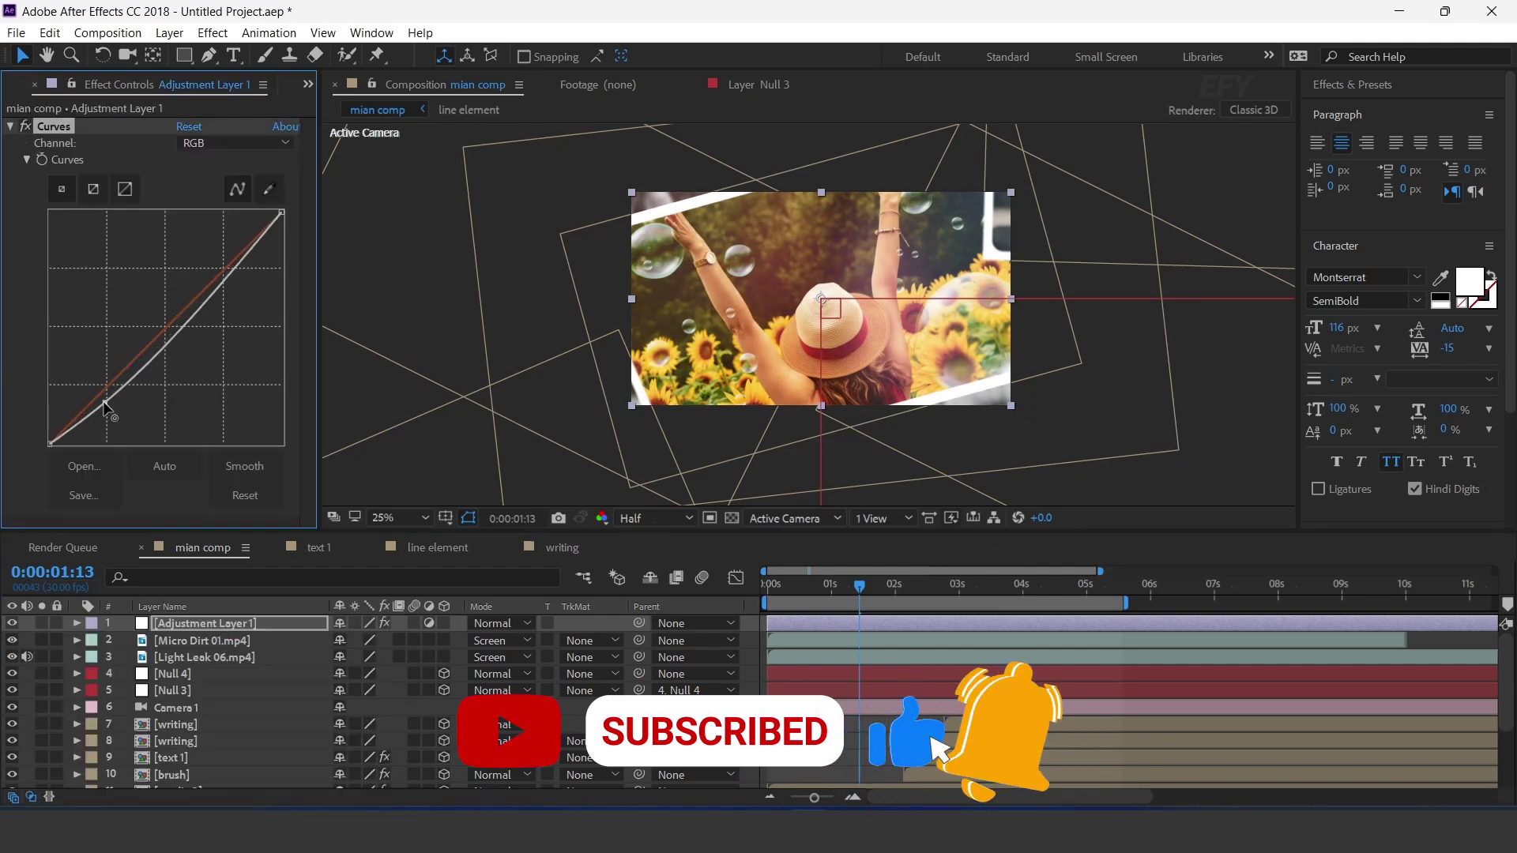
drag(212, 298, 204, 287)
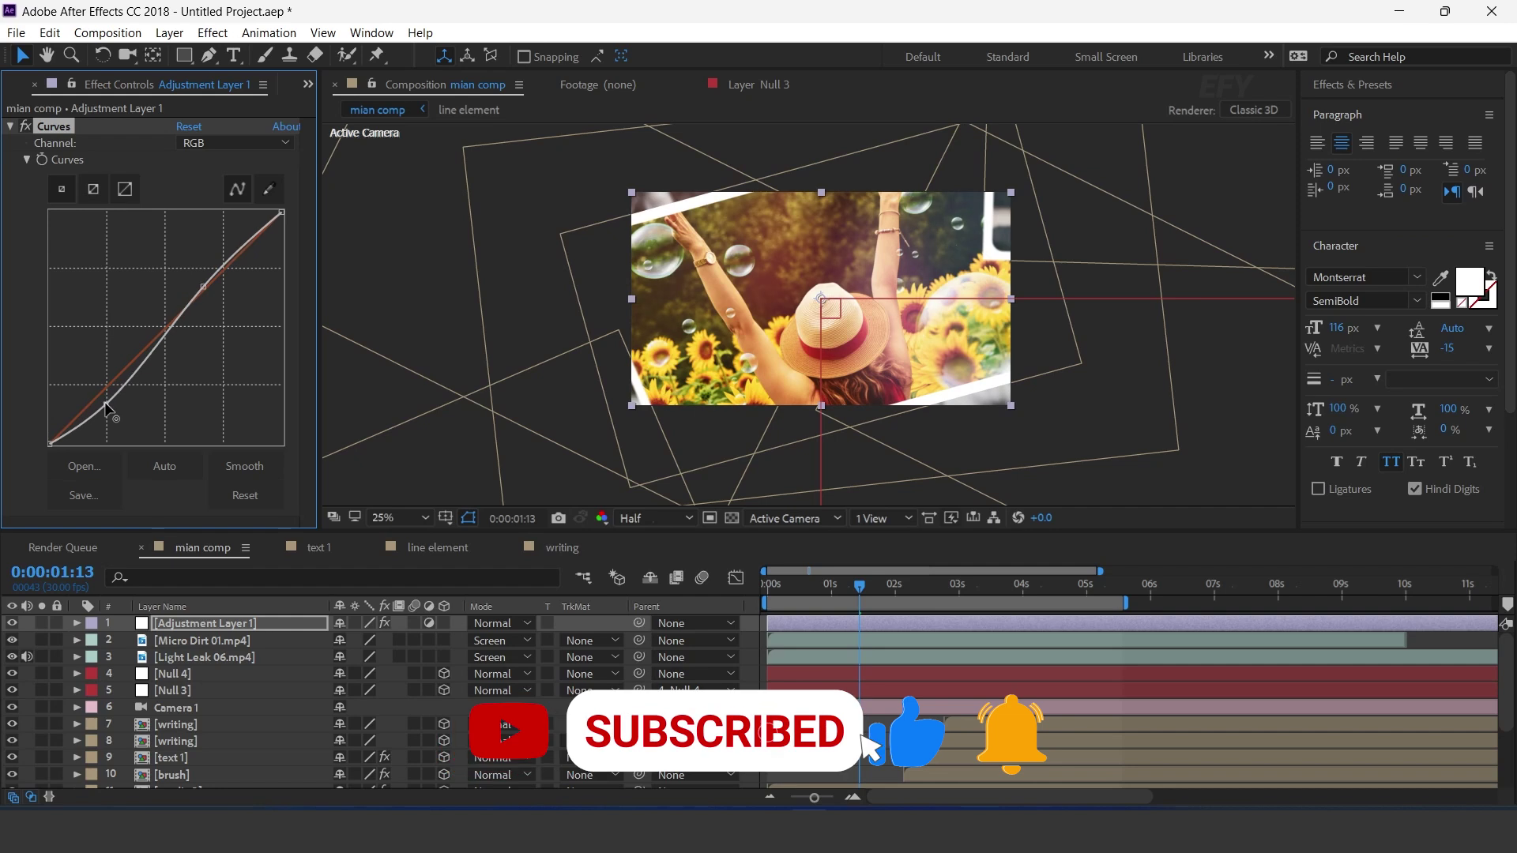
click(800, 586)
drag(801, 586, 998, 586)
click(203, 289)
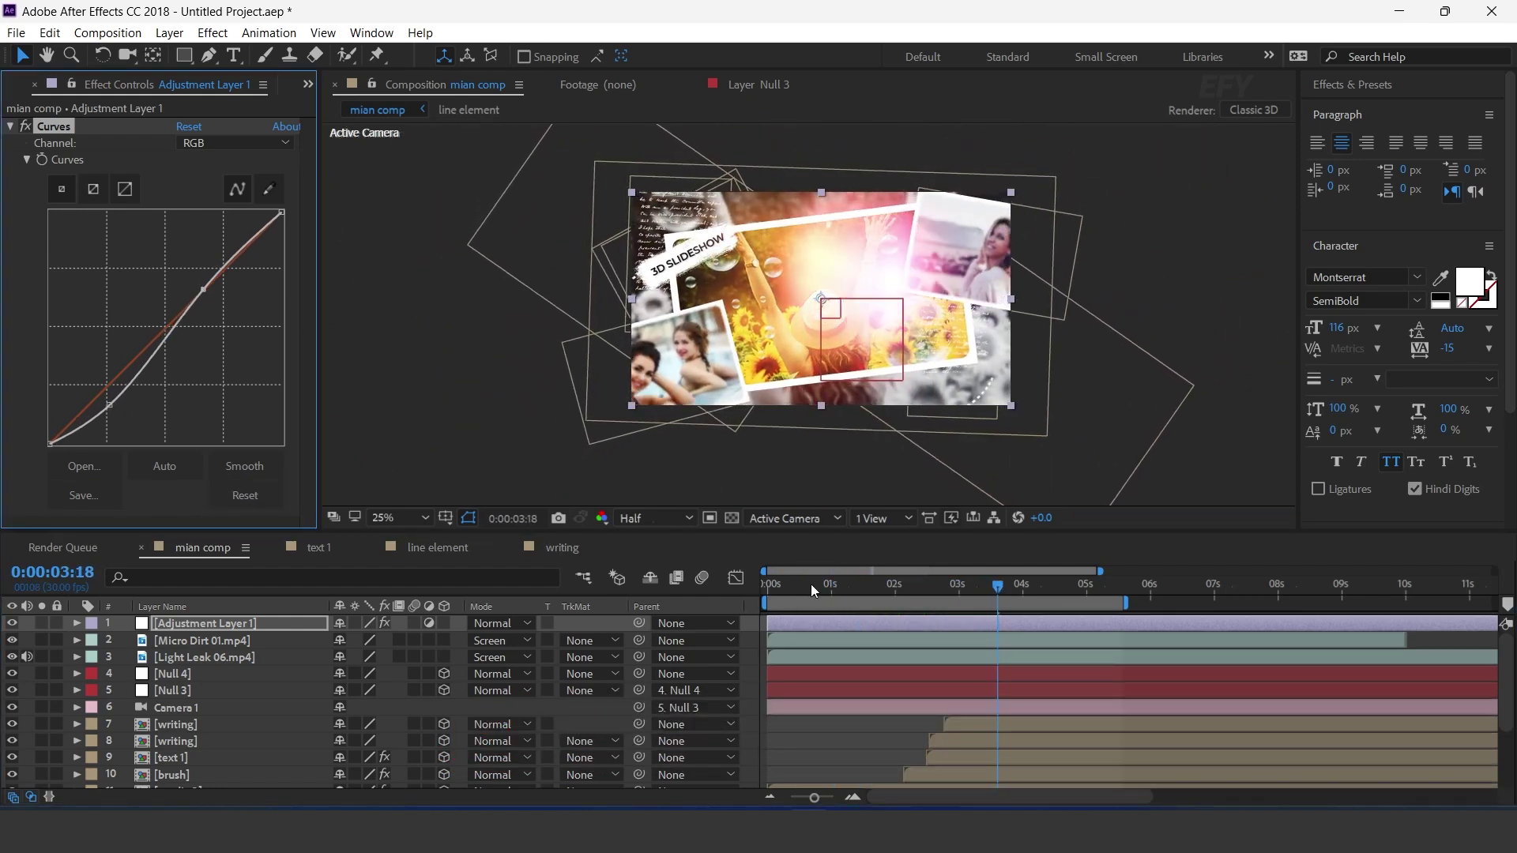
key(space)
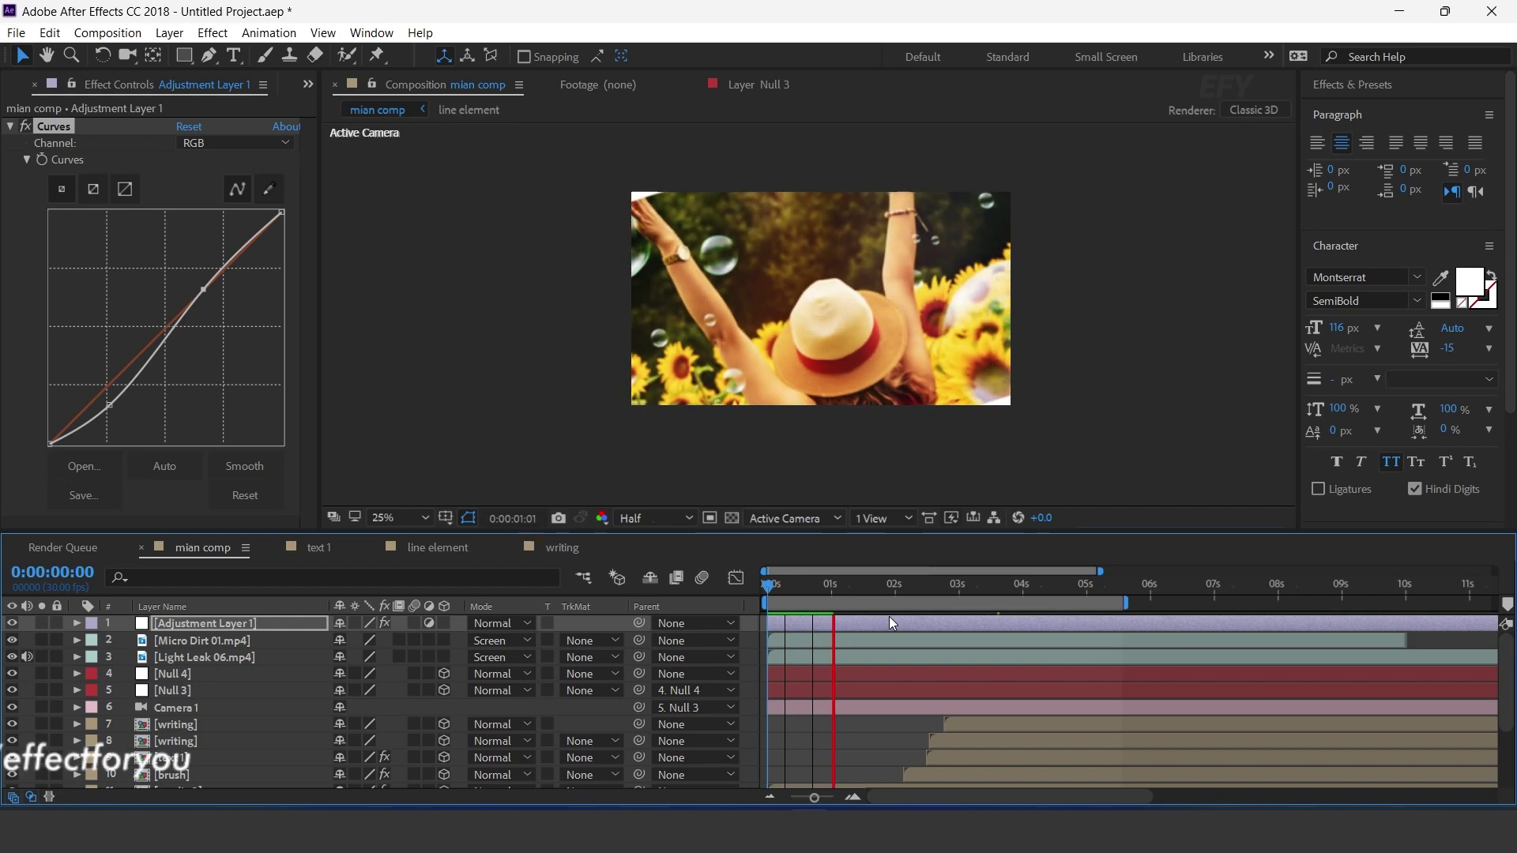